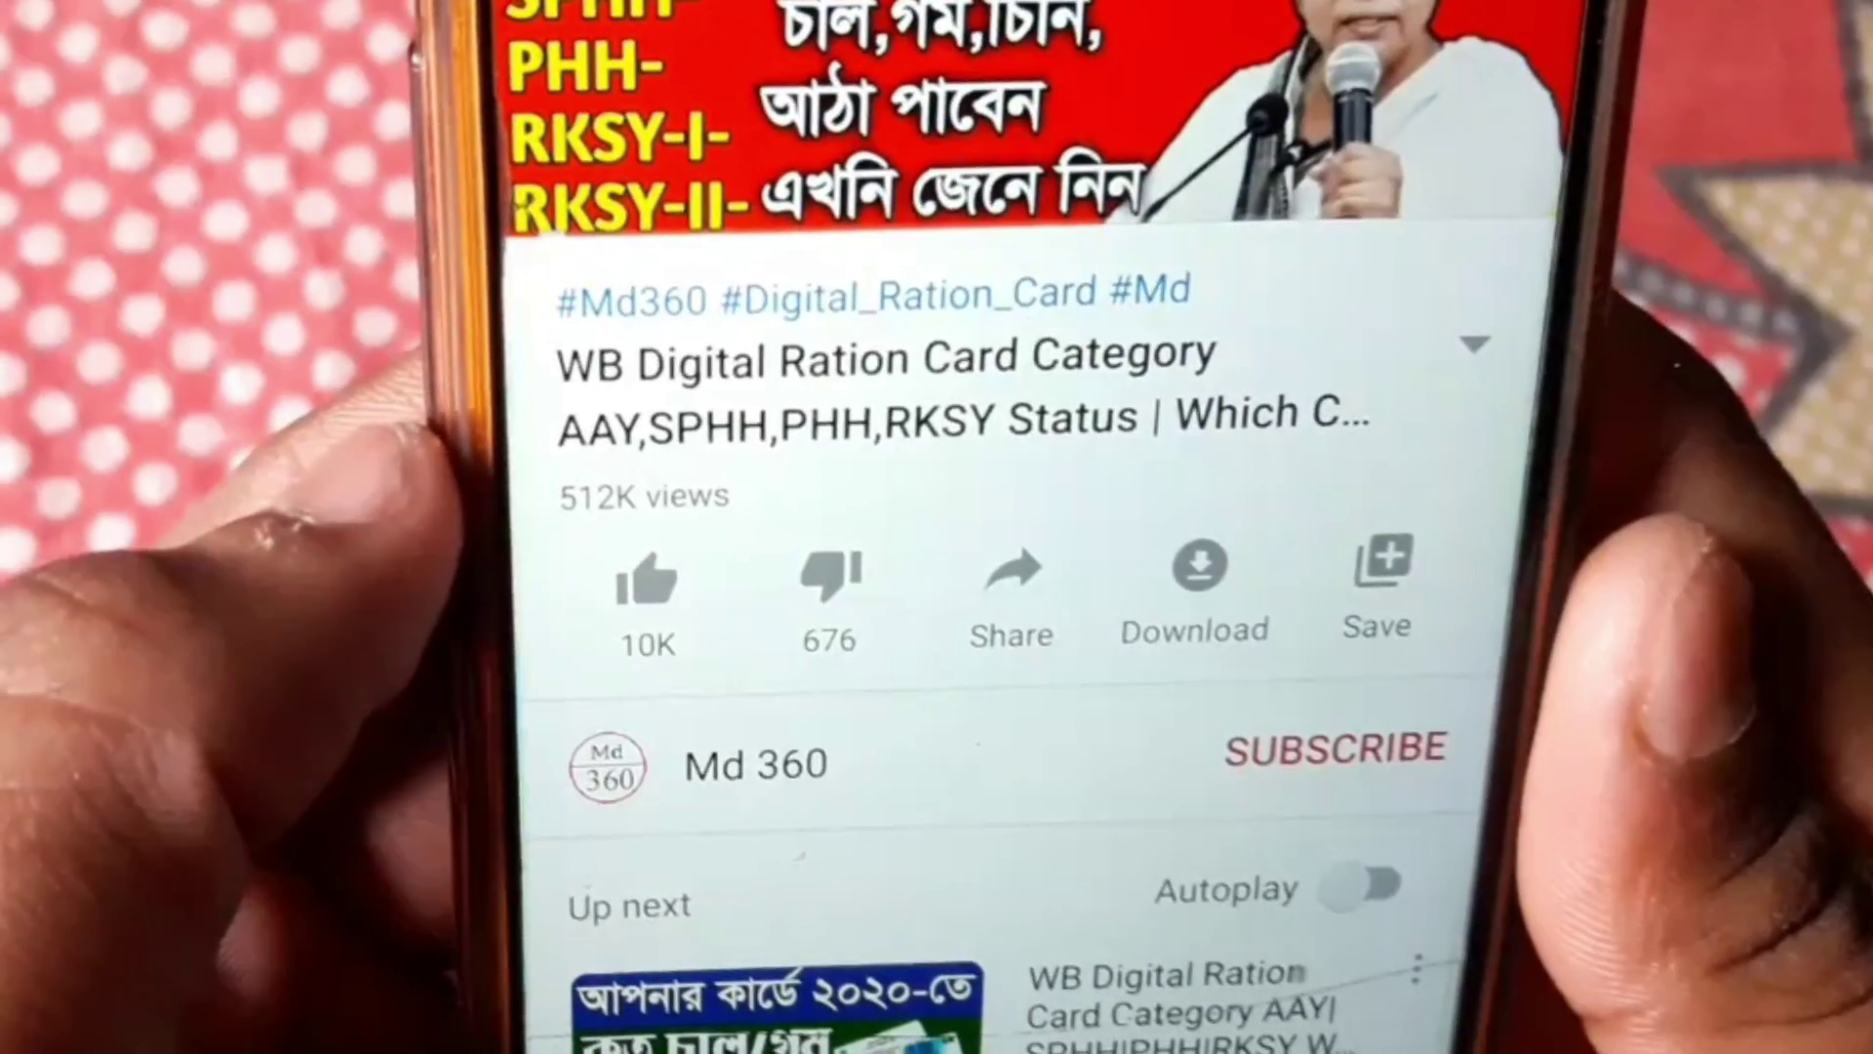
# - Like the ration card category video, subscribe to its channel, and set notifications to All
pyautogui.click(624, 580)
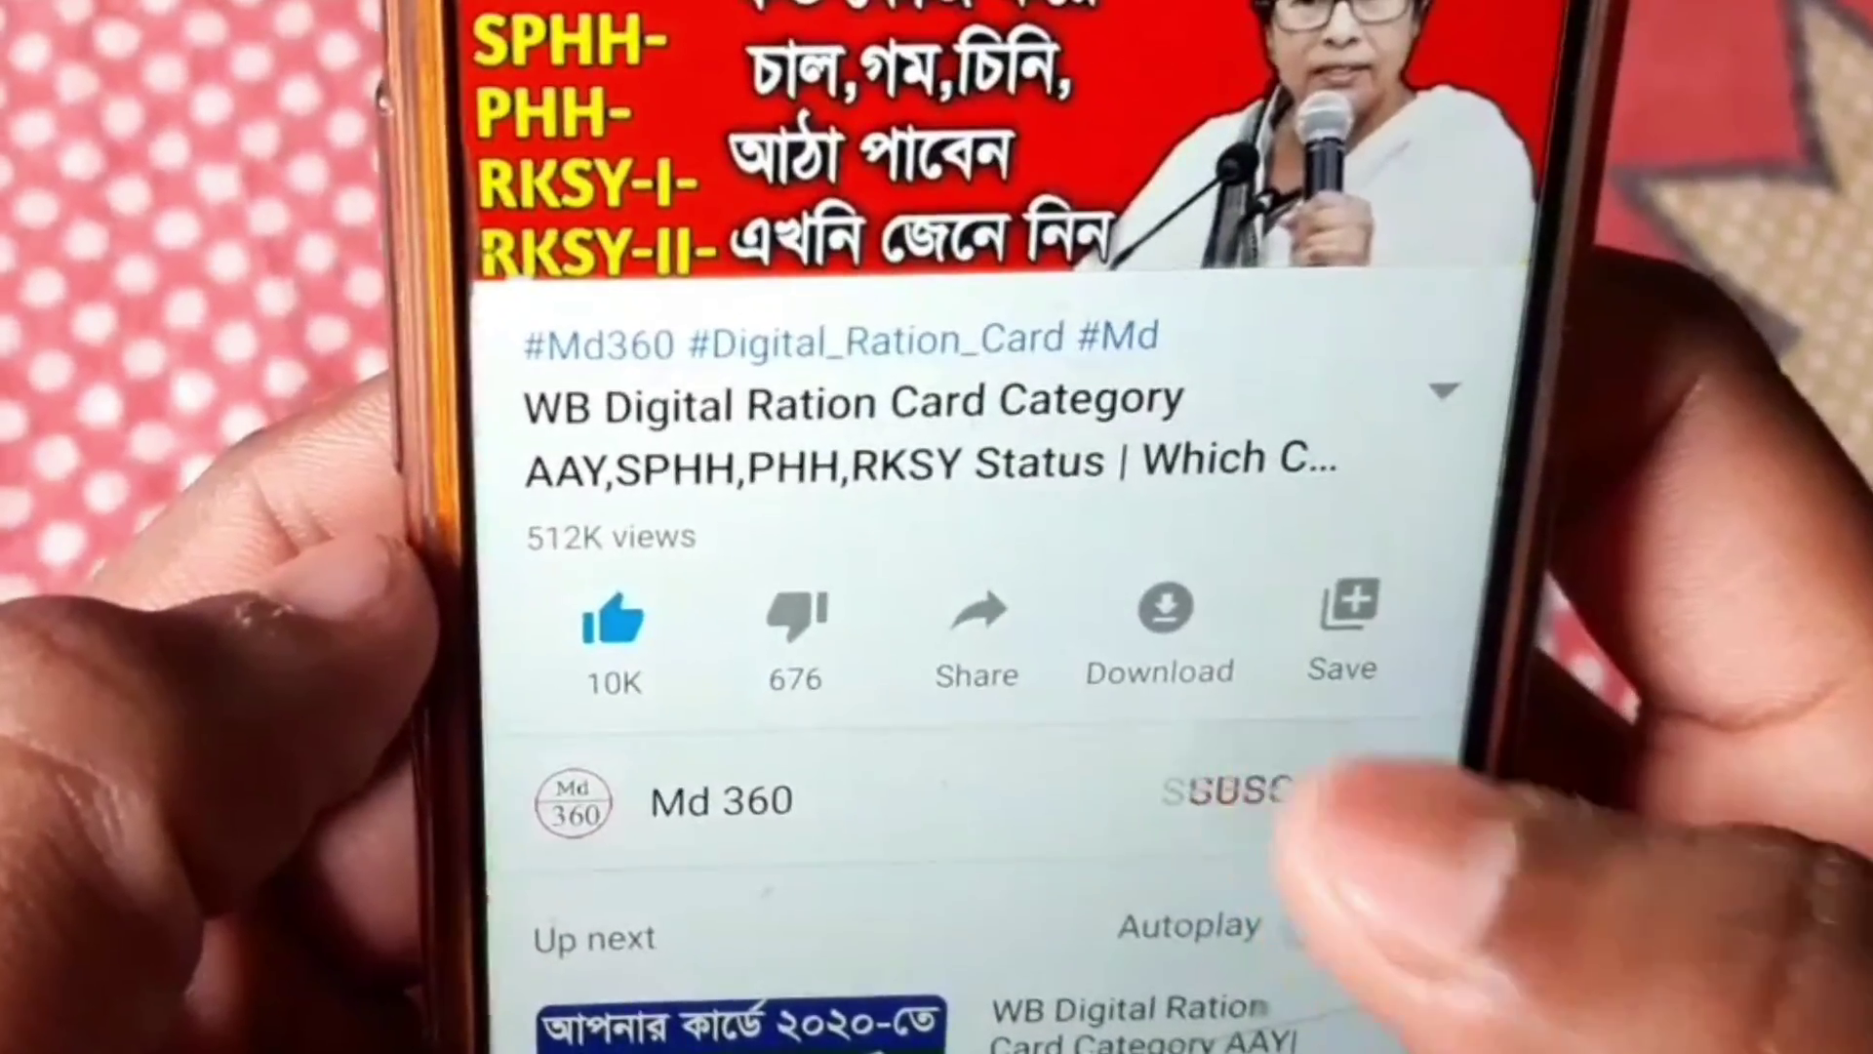
pyautogui.click(1258, 780)
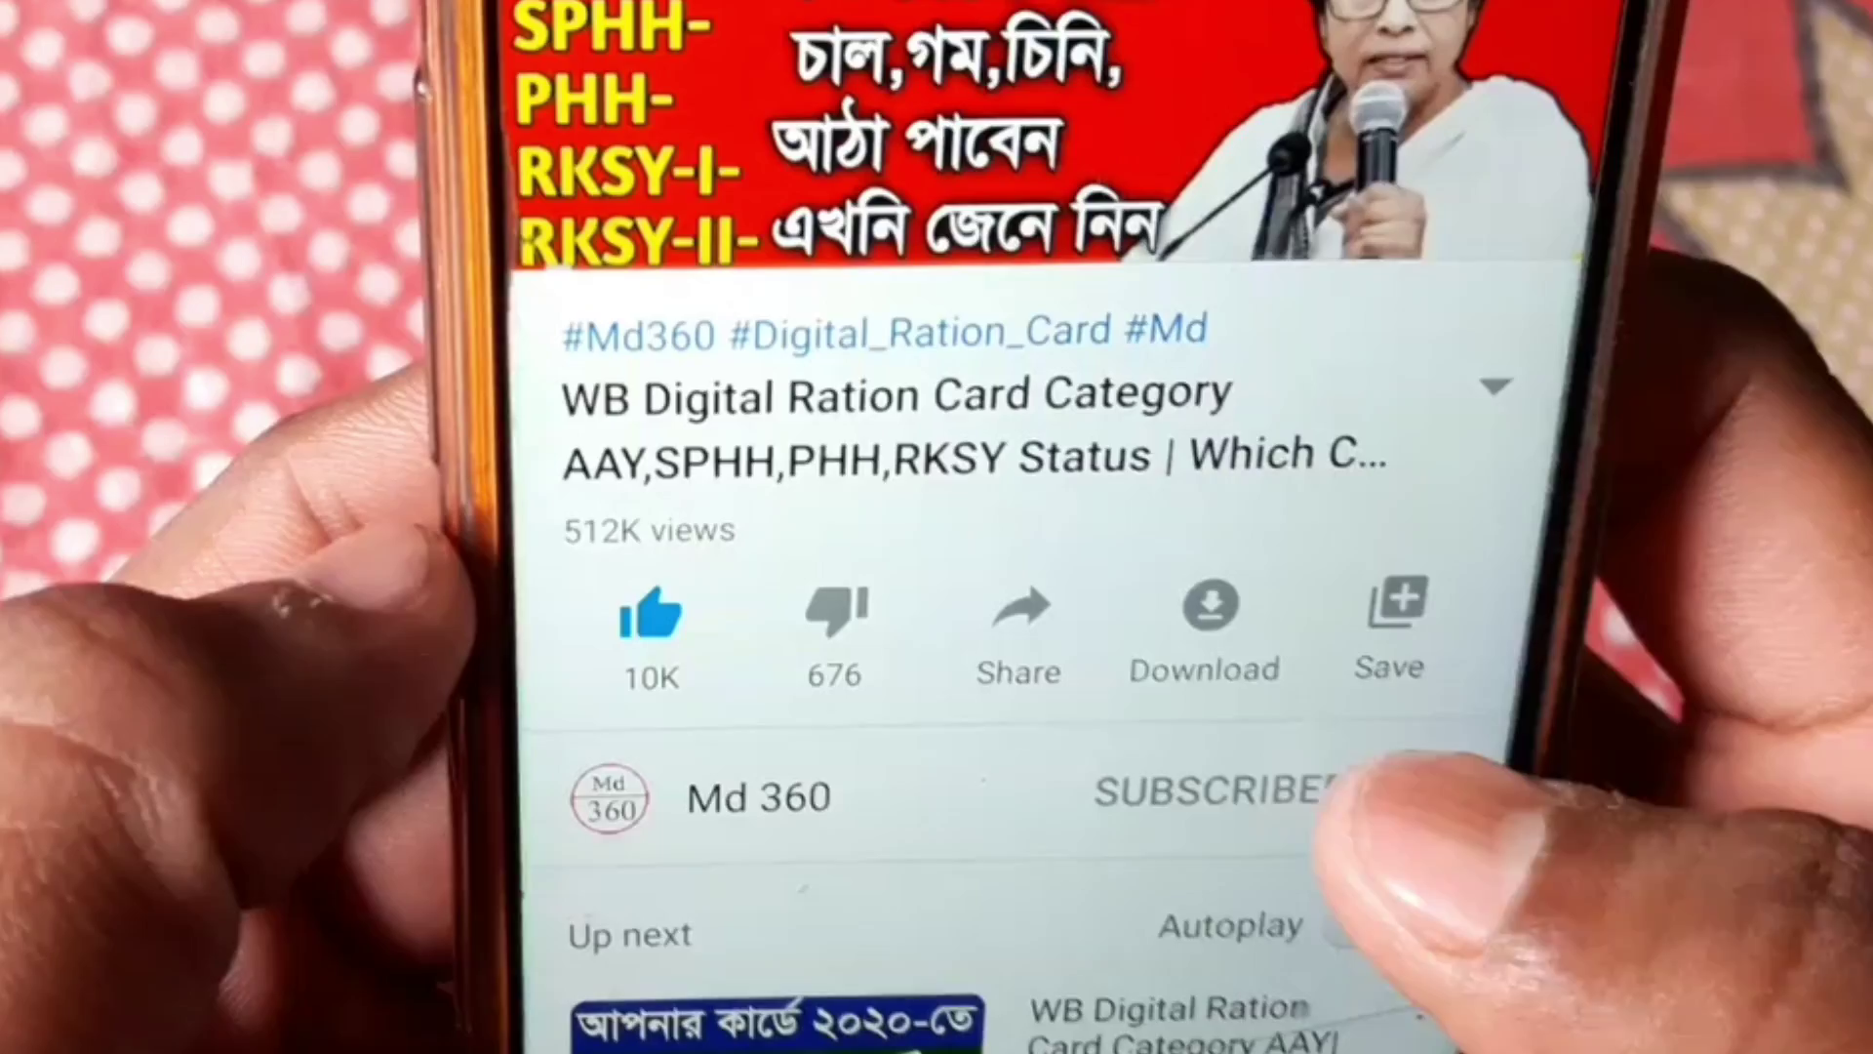
pyautogui.click(1426, 788)
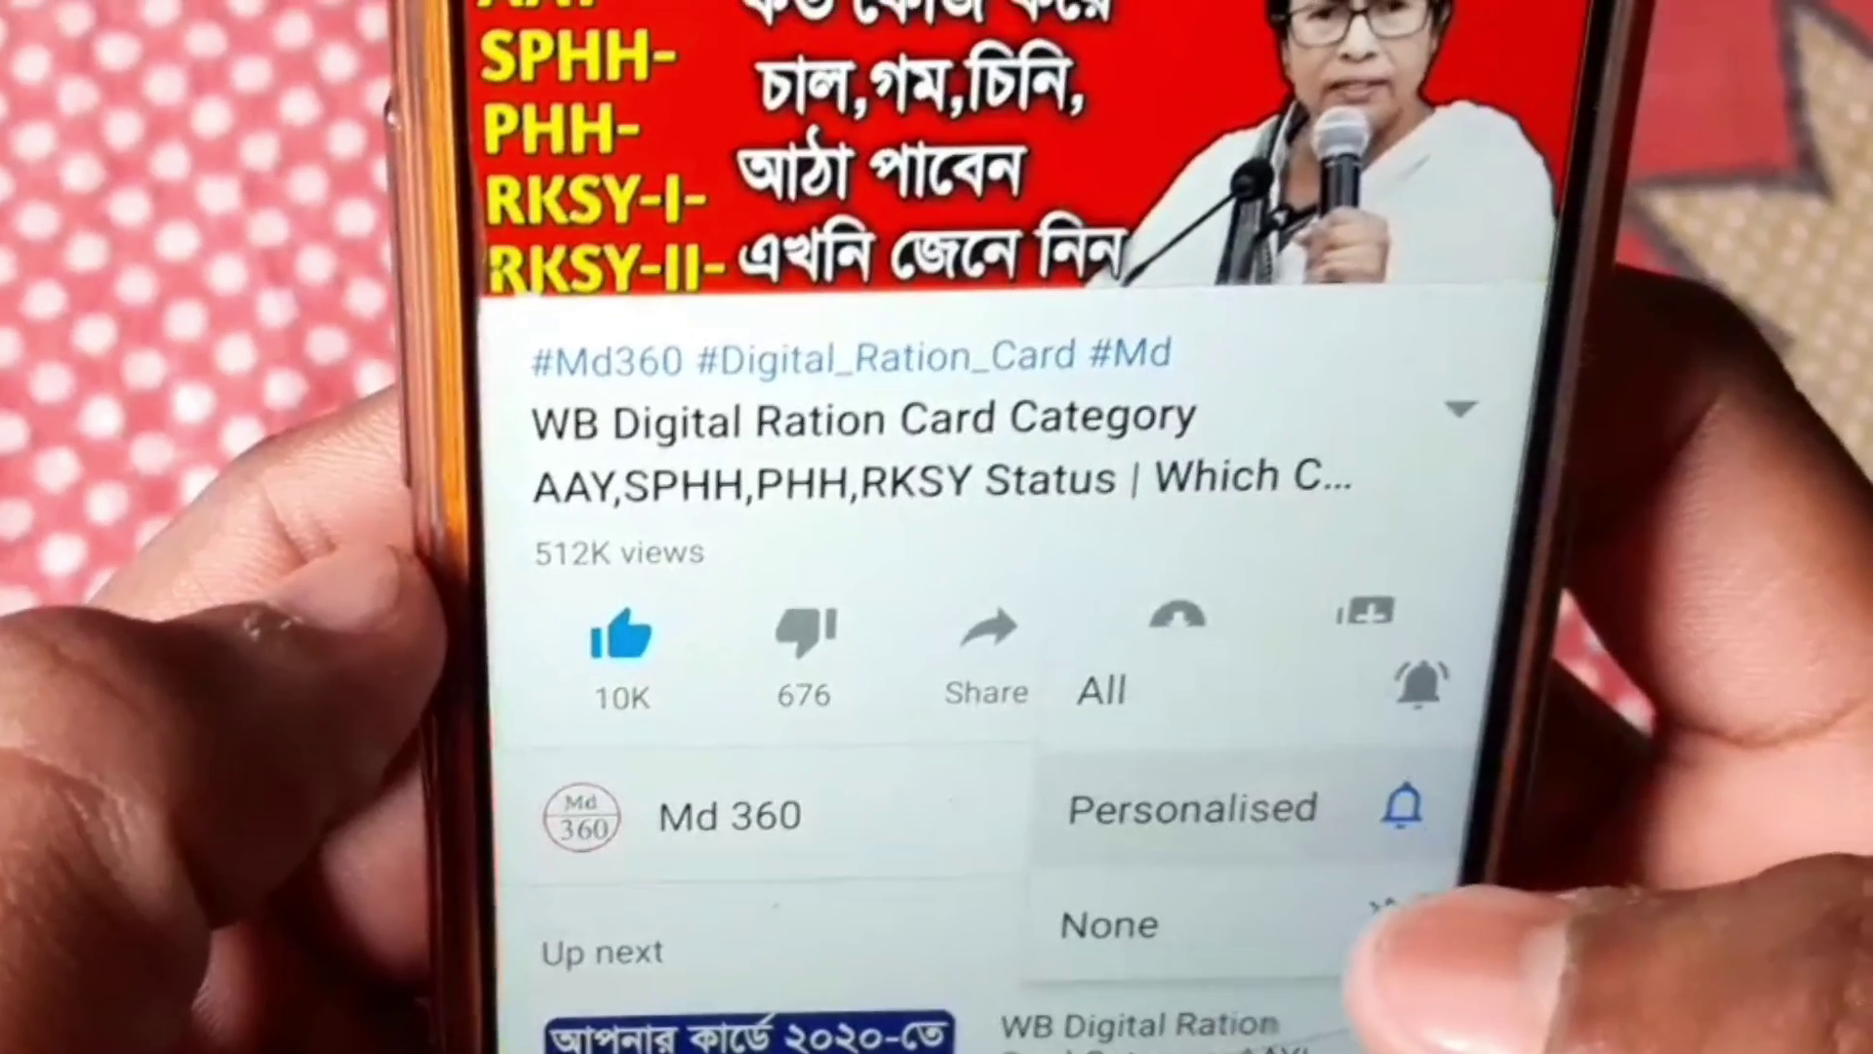
pyautogui.click(1425, 698)
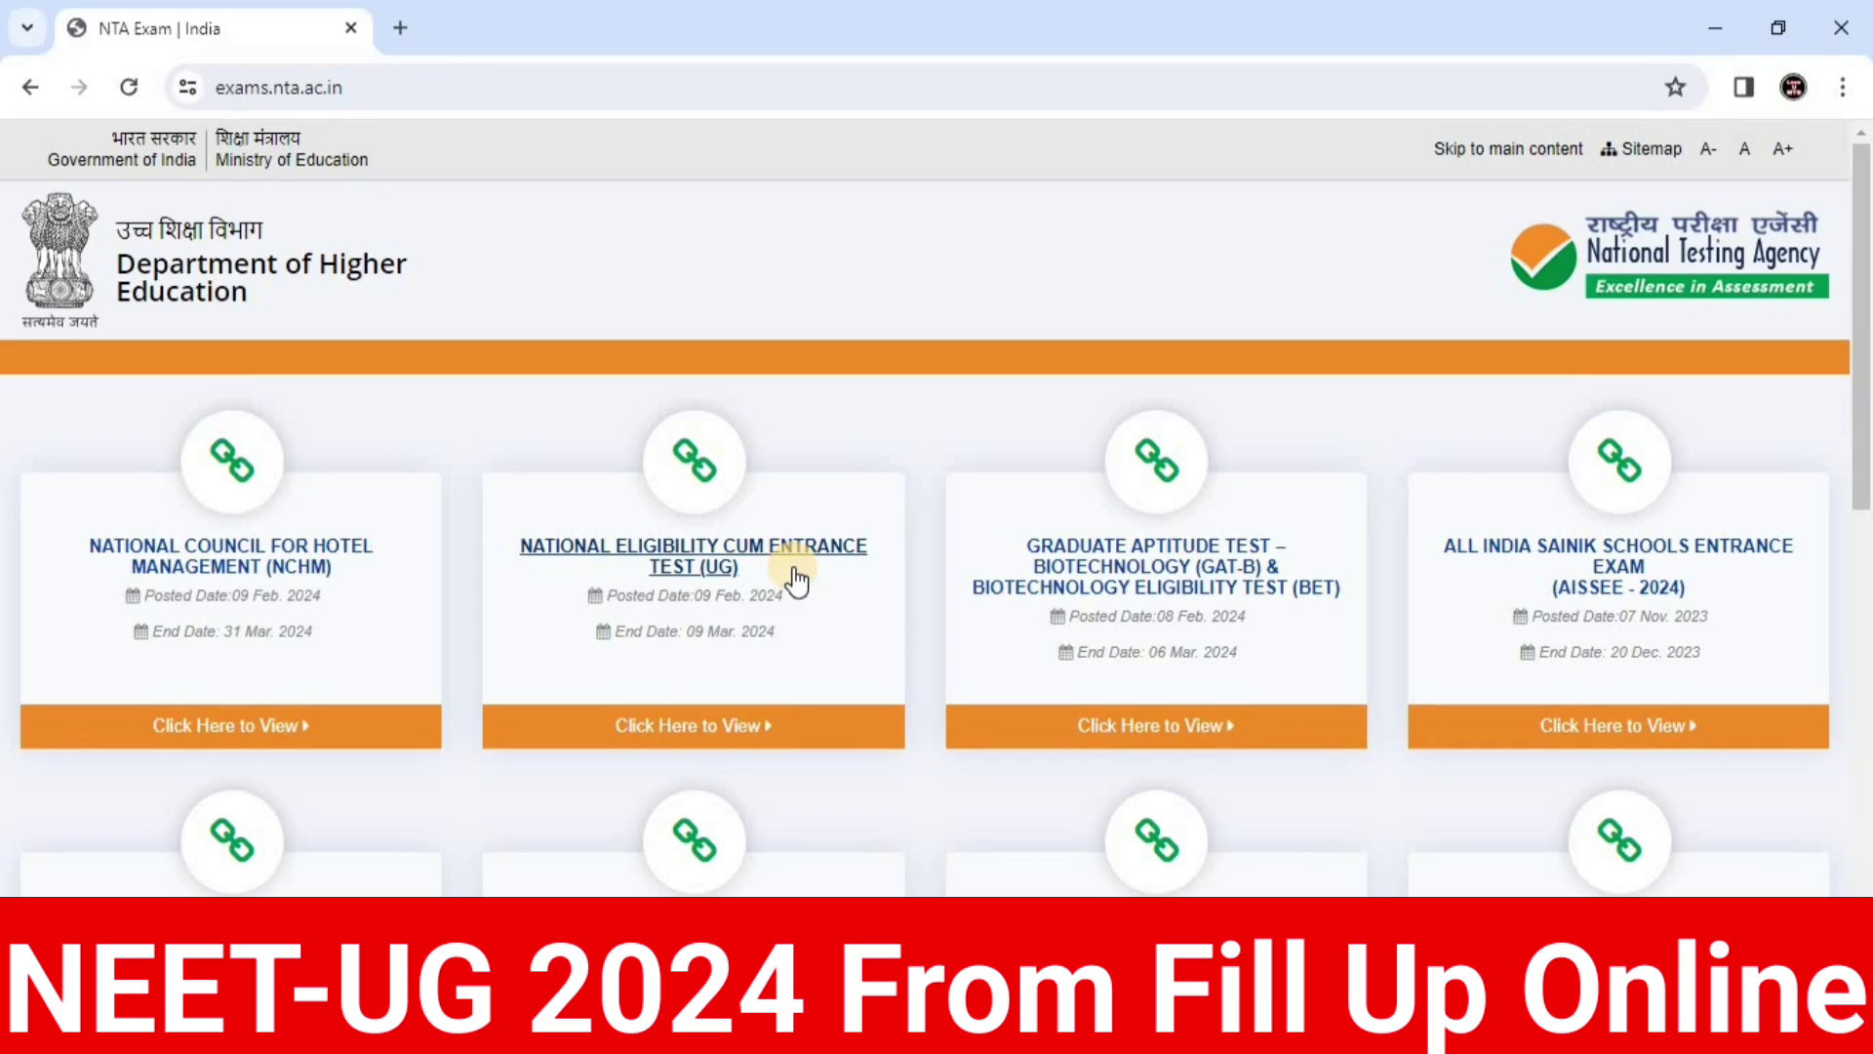
# - Open the NEET (UG) exam page from the NTA exams listing
pyautogui.click(689, 553)
pyautogui.click(658, 727)
pyautogui.click(720, 724)
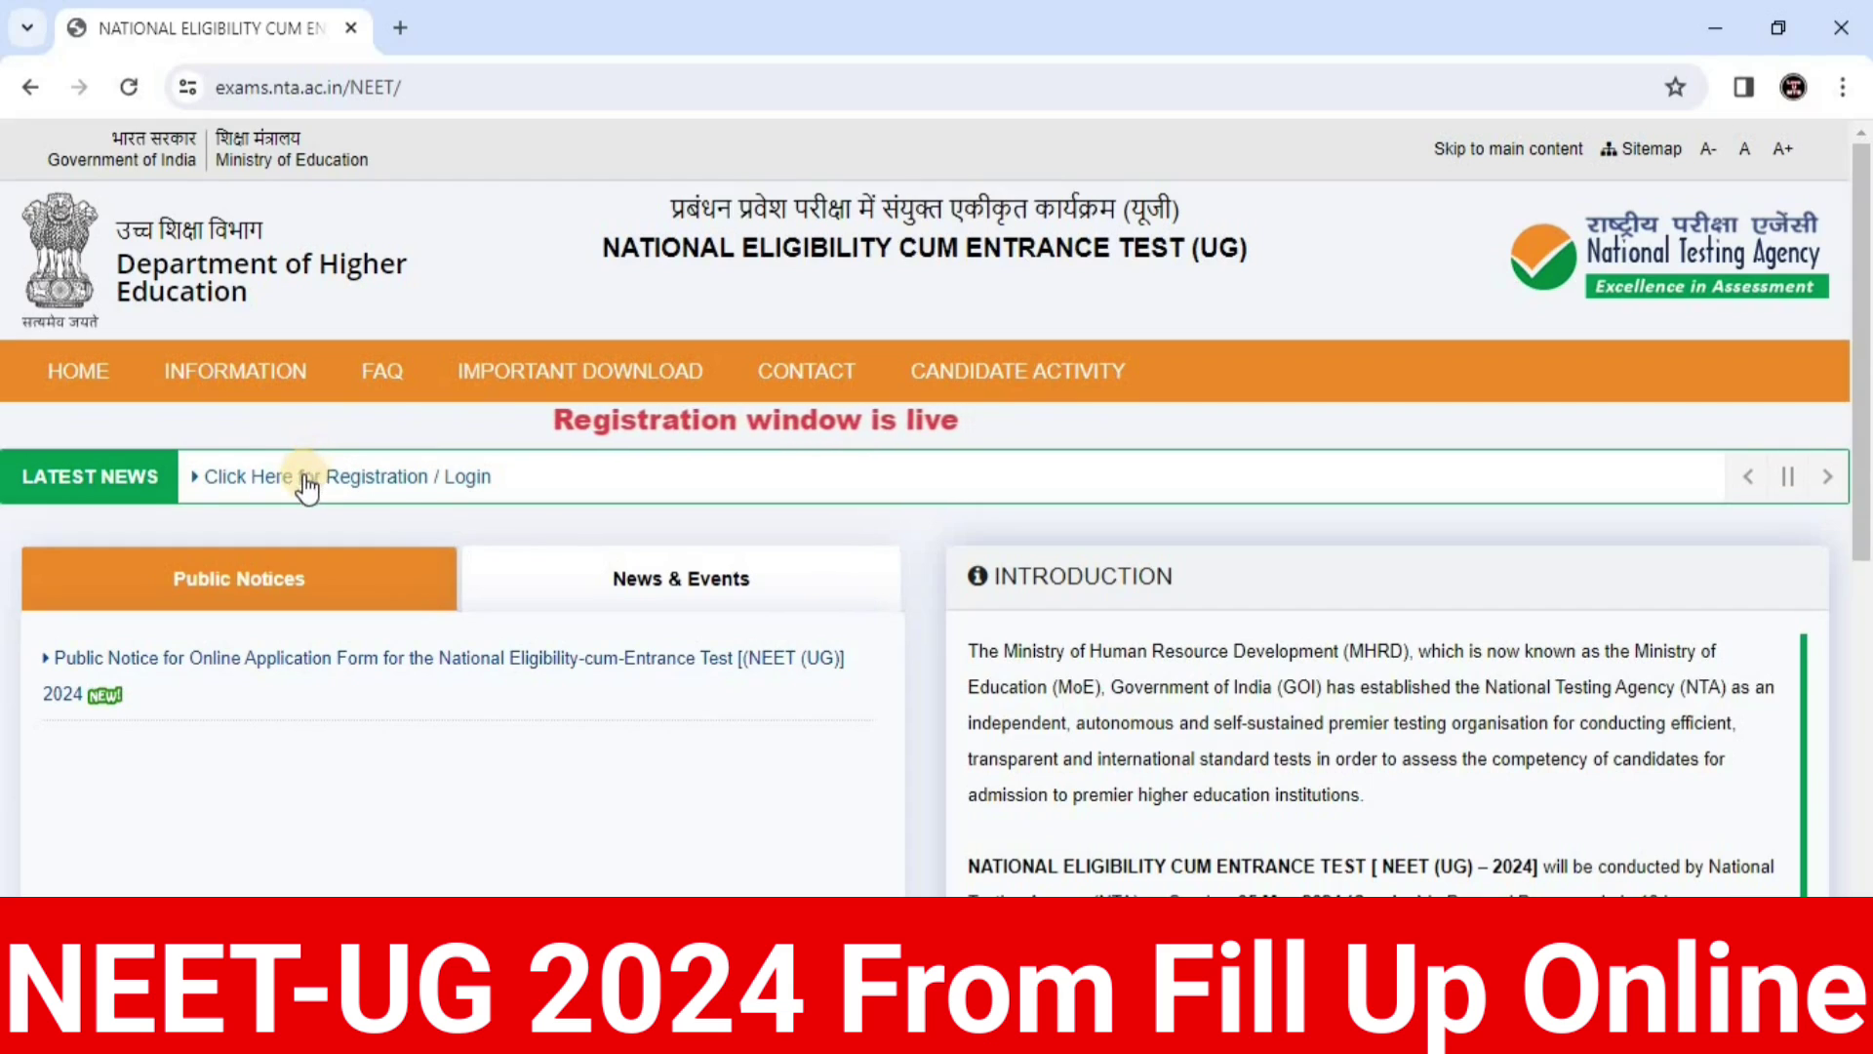
# - Skim the NEET-UG information bulletin PDF, then close it to return to the NEET page
pyautogui.click(258, 376)
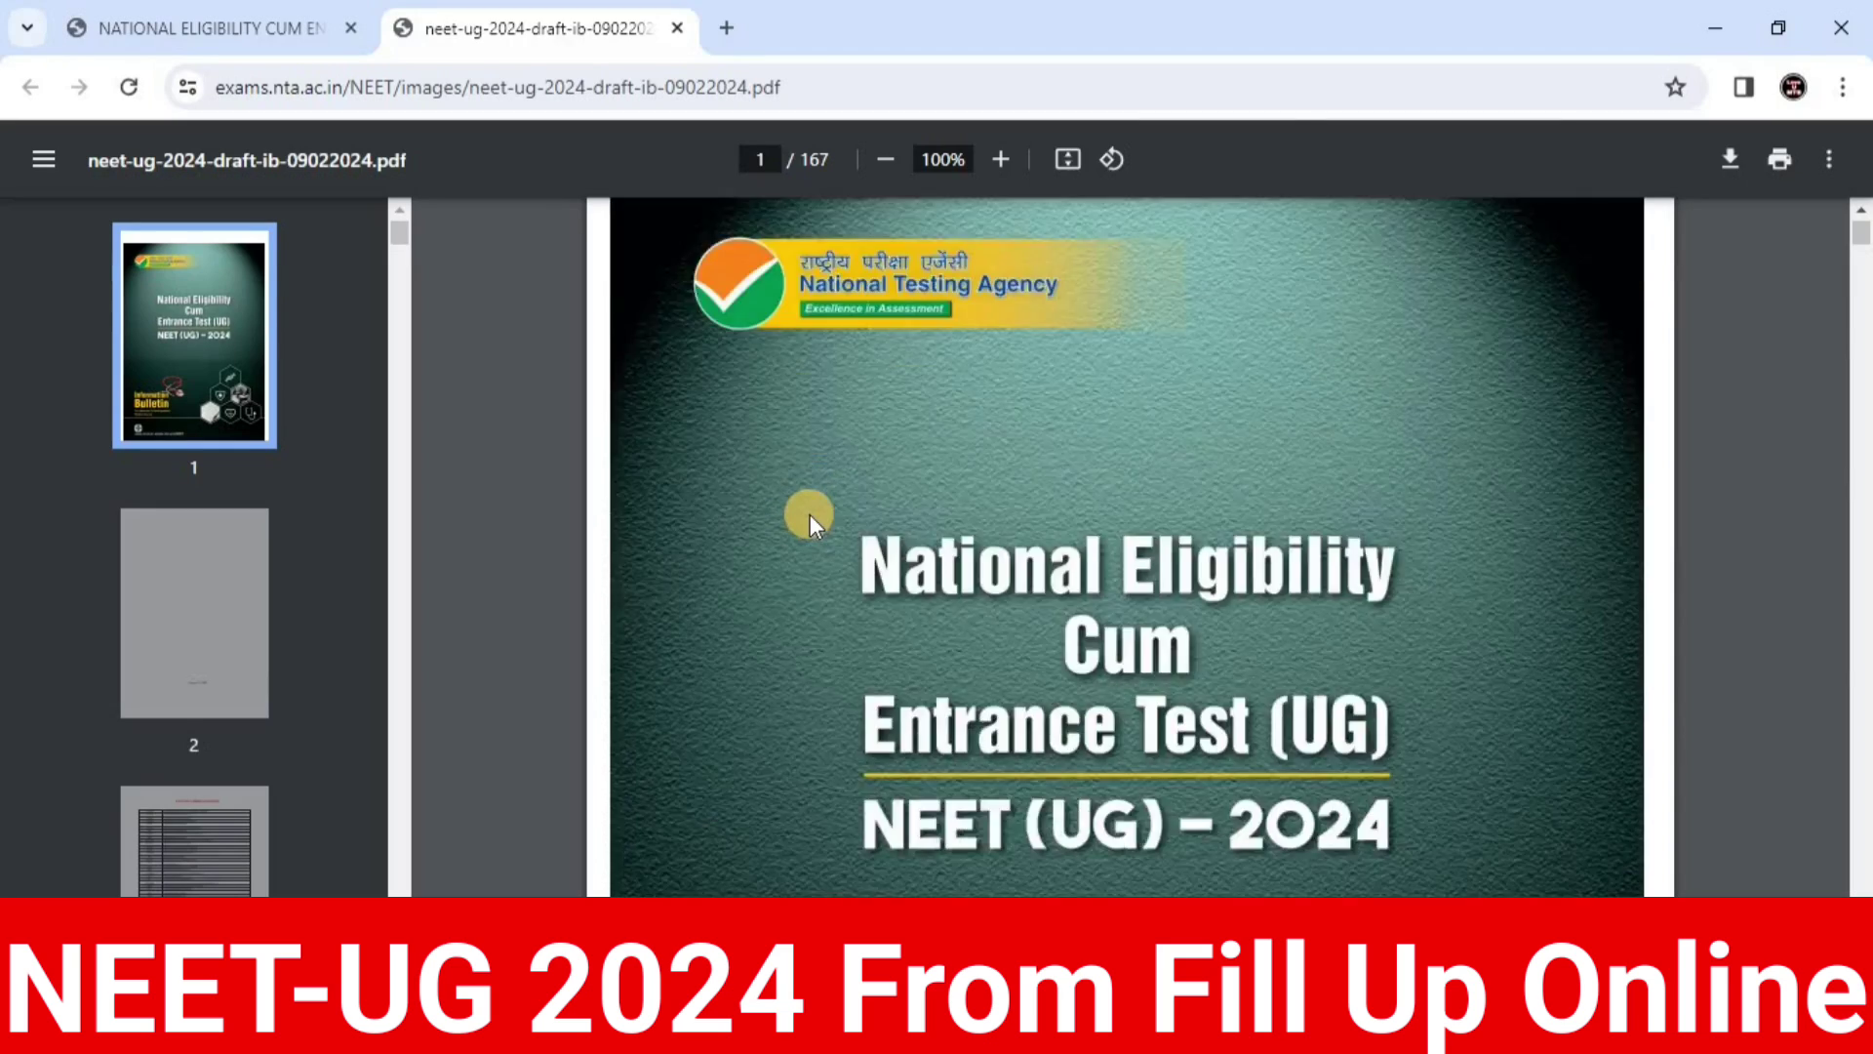
pyautogui.scroll(-1, 810, 513)
pyautogui.scroll(-15, 810, 513)
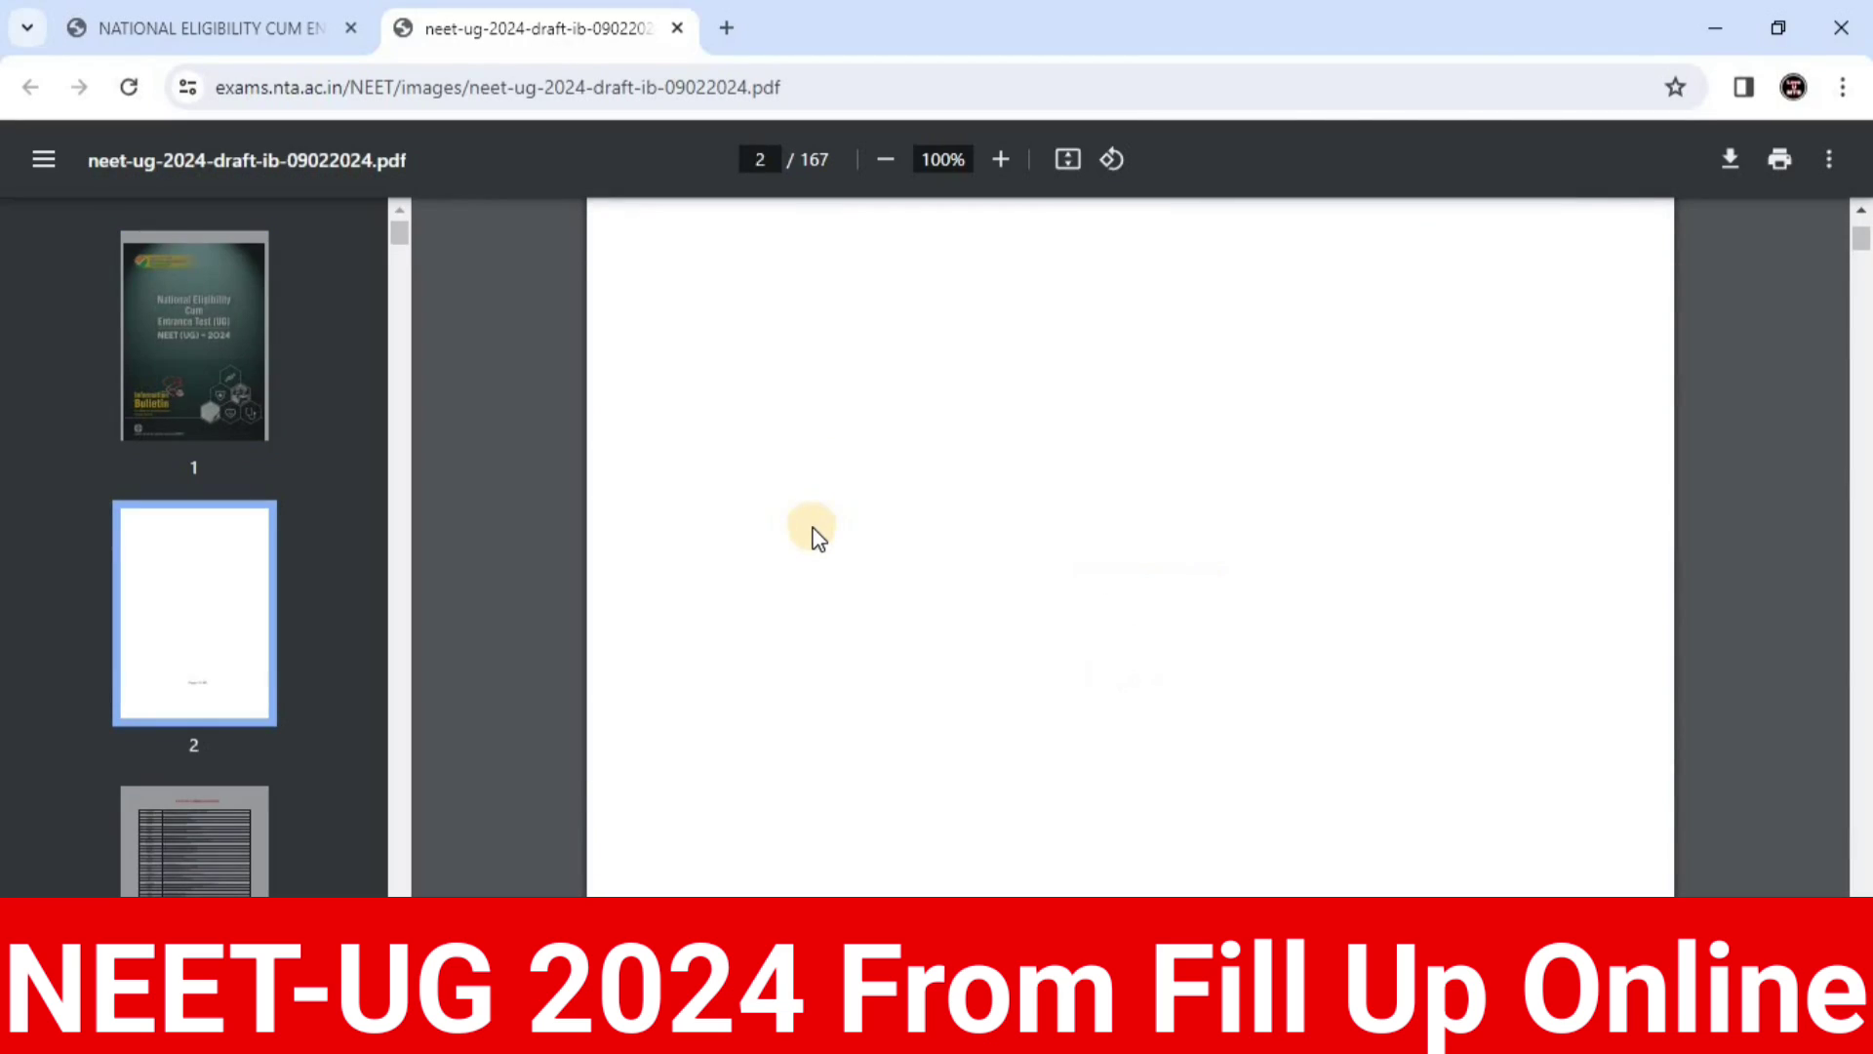
pyautogui.scroll(-1, 811, 544)
pyautogui.hotkey('ctrl', 'w')
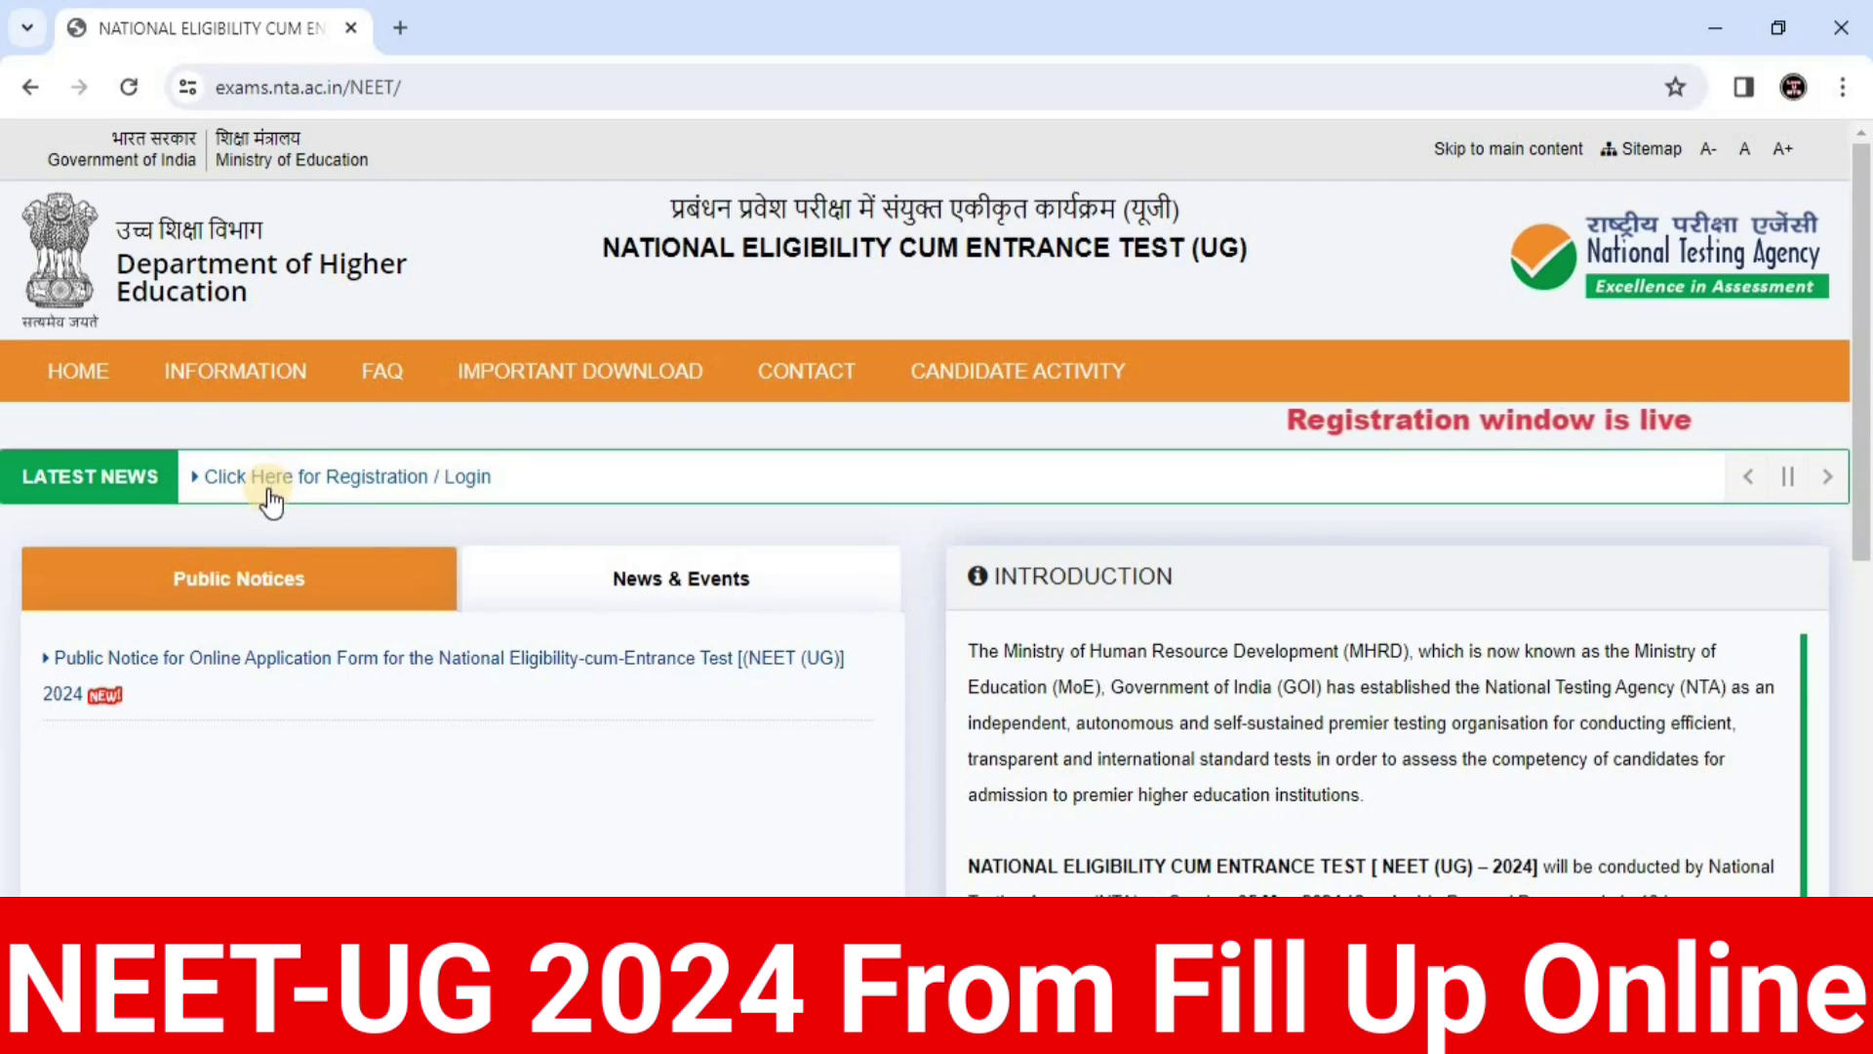
# - Open the NEET UG Registration/Login page and look over the registration steps
pyautogui.click(390, 478)
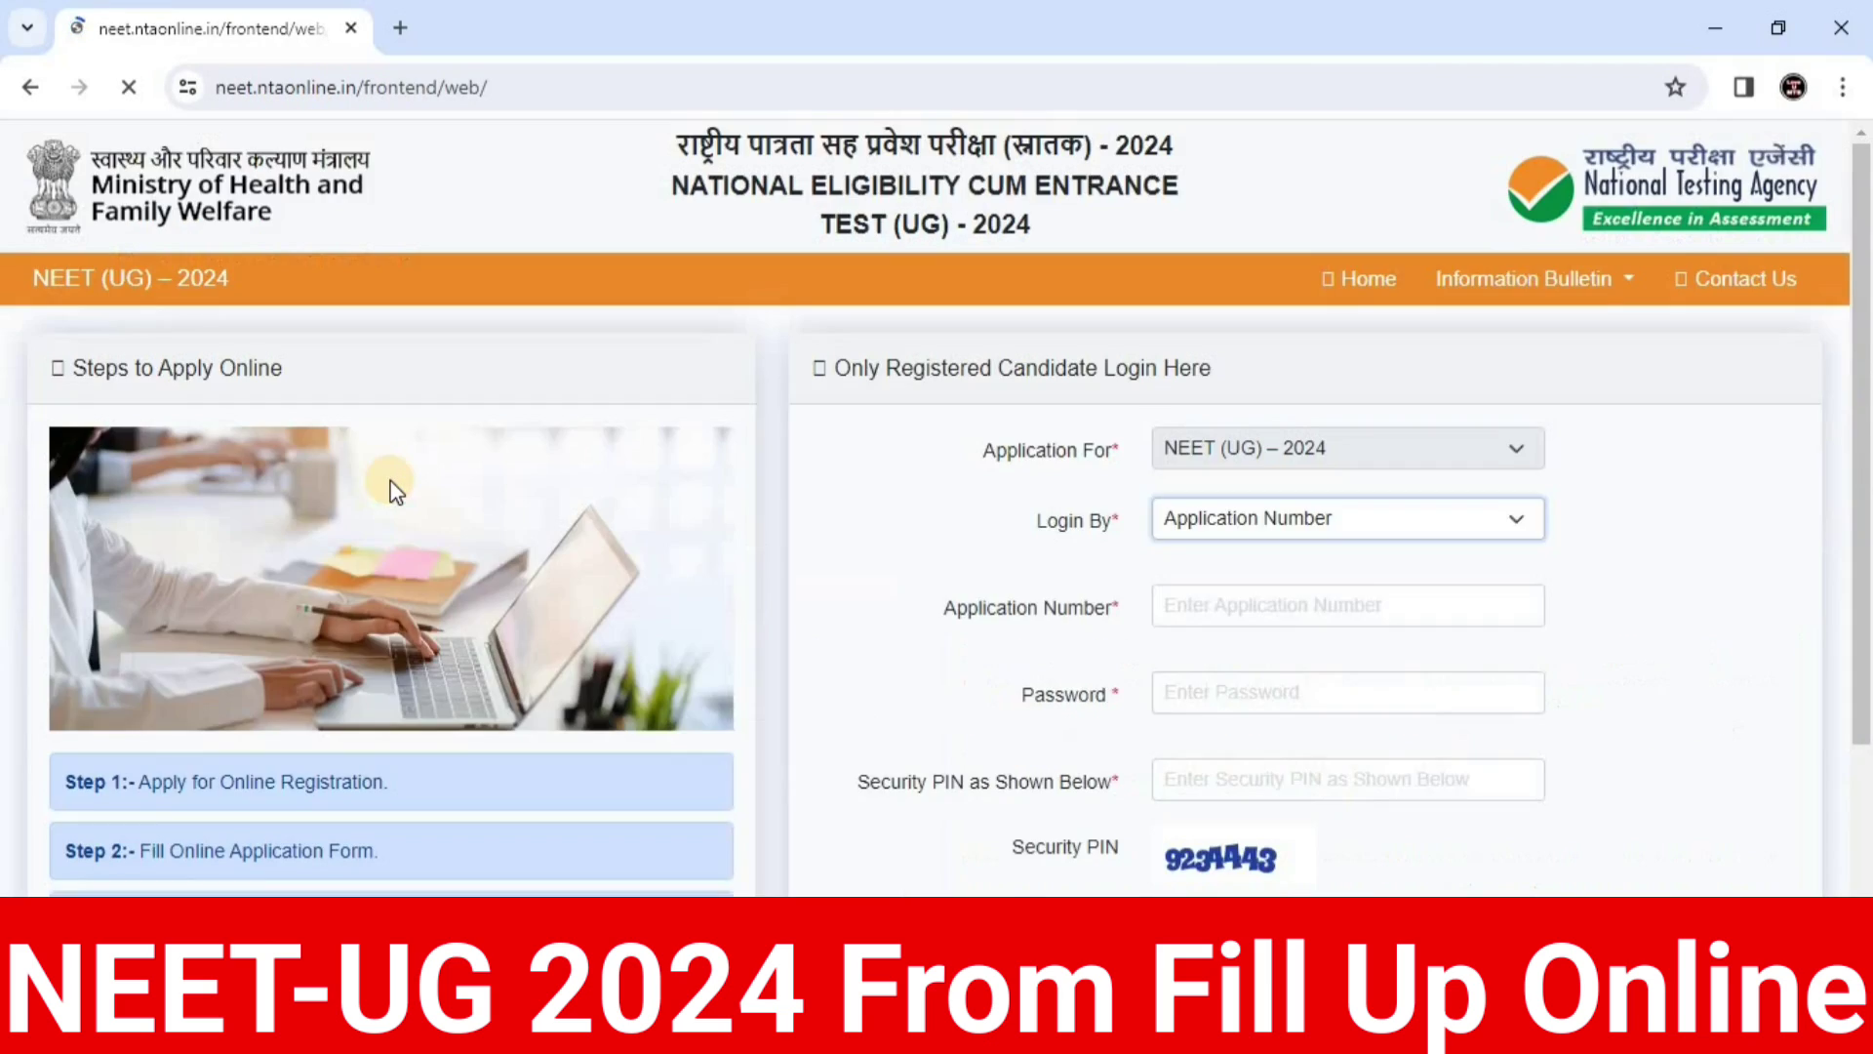
pyautogui.scroll(-1, 395, 488)
pyautogui.moveTo(374, 718); pyautogui.dragTo(138, 718)
pyautogui.moveTo(122, 790); pyautogui.dragTo(771, 771)
pyautogui.click(1013, 715)
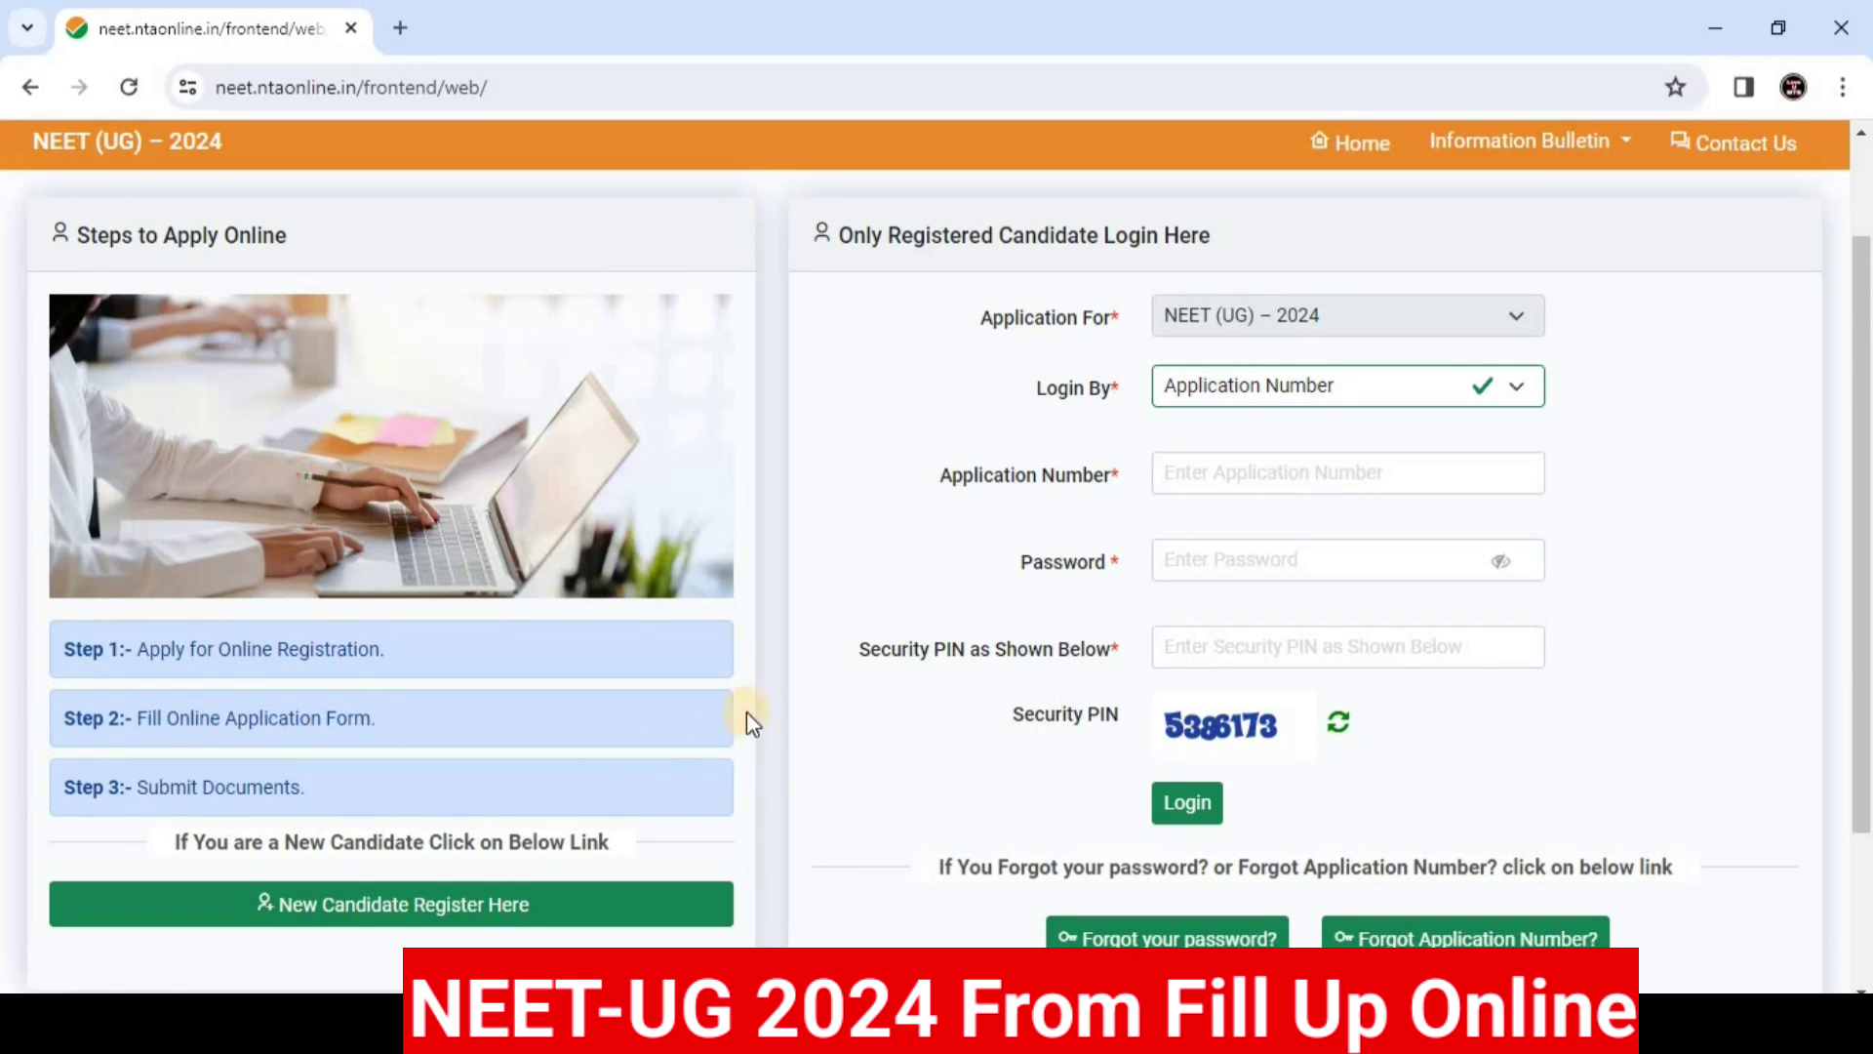
# - Start a new candidate registration and review the fees: General Rs.1700, EWS/OBC-NCL Rs.1600, SC/ST/PwBD/Third gender
pyautogui.click(438, 917)
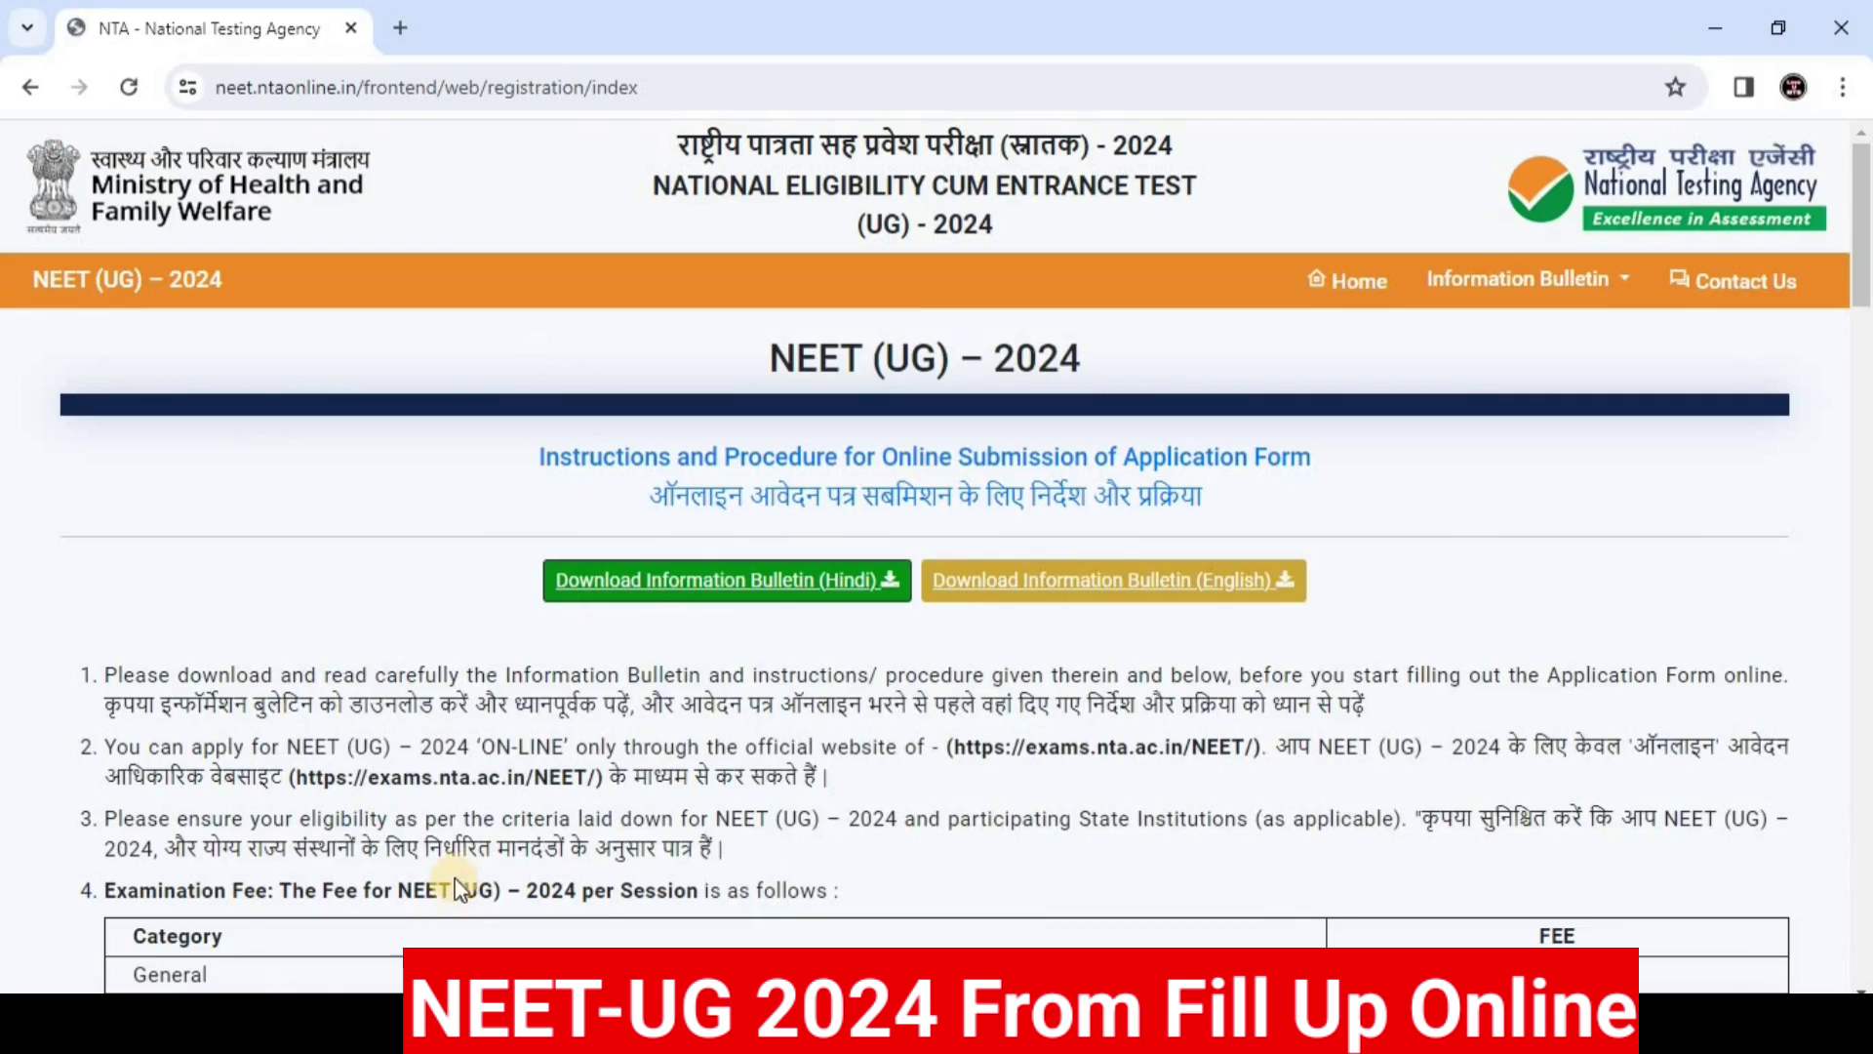
pyautogui.scroll(-4, 448, 878)
pyautogui.doubleClick(168, 698)
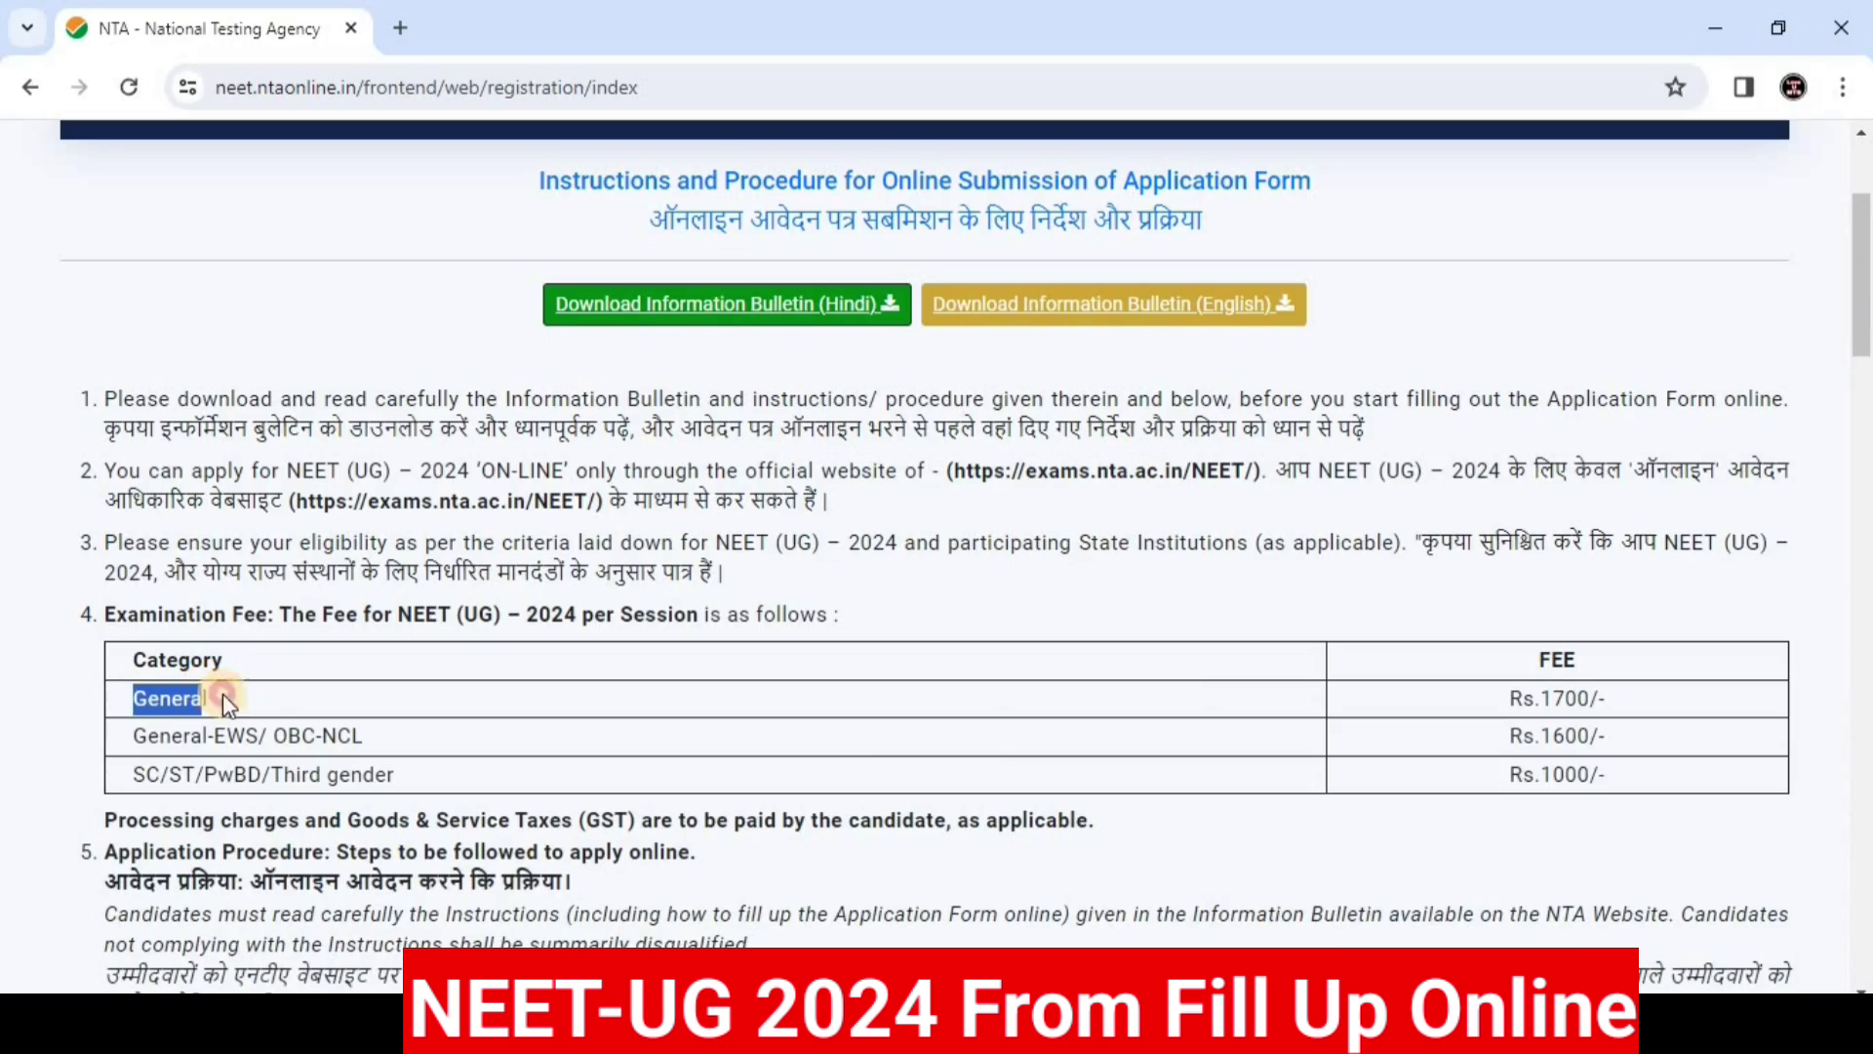
pyautogui.moveTo(1508, 698); pyautogui.dragTo(1605, 699)
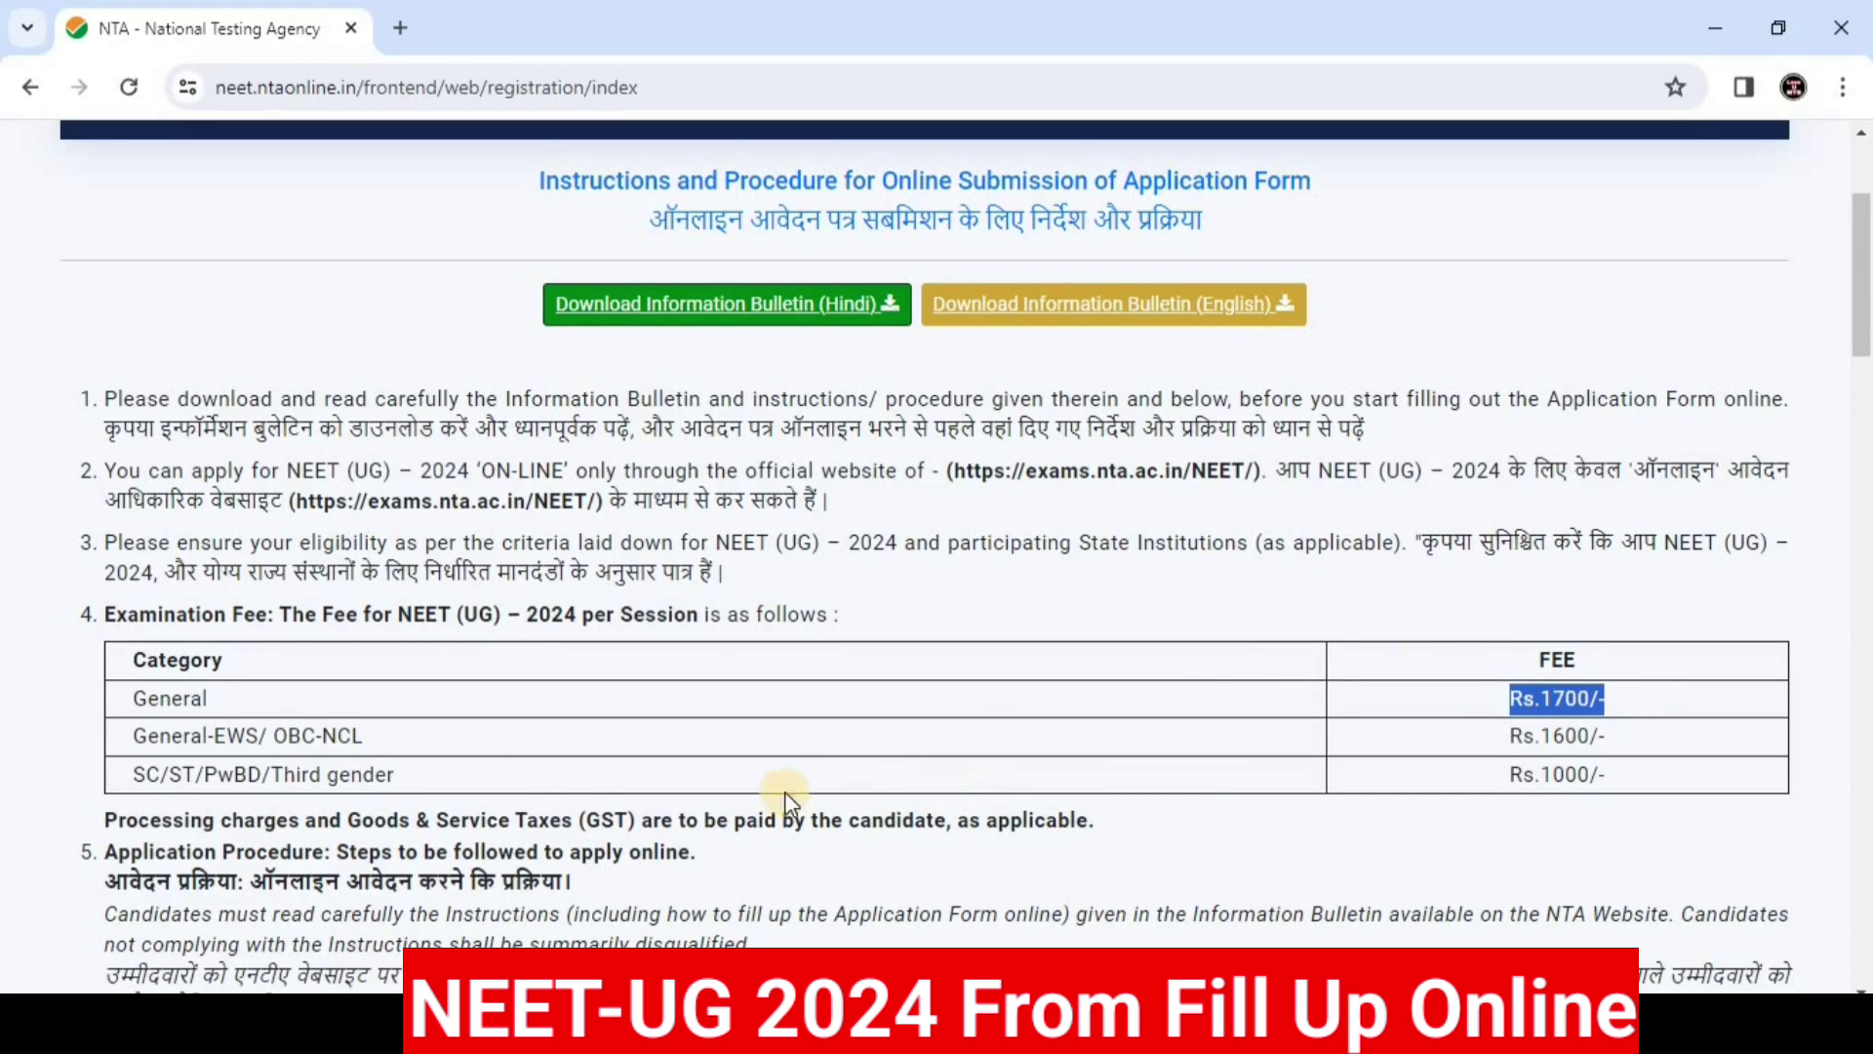
pyautogui.moveTo(137, 736); pyautogui.dragTo(1562, 730)
pyautogui.click(1401, 736)
pyautogui.moveTo(1400, 736); pyautogui.dragTo(1702, 719)
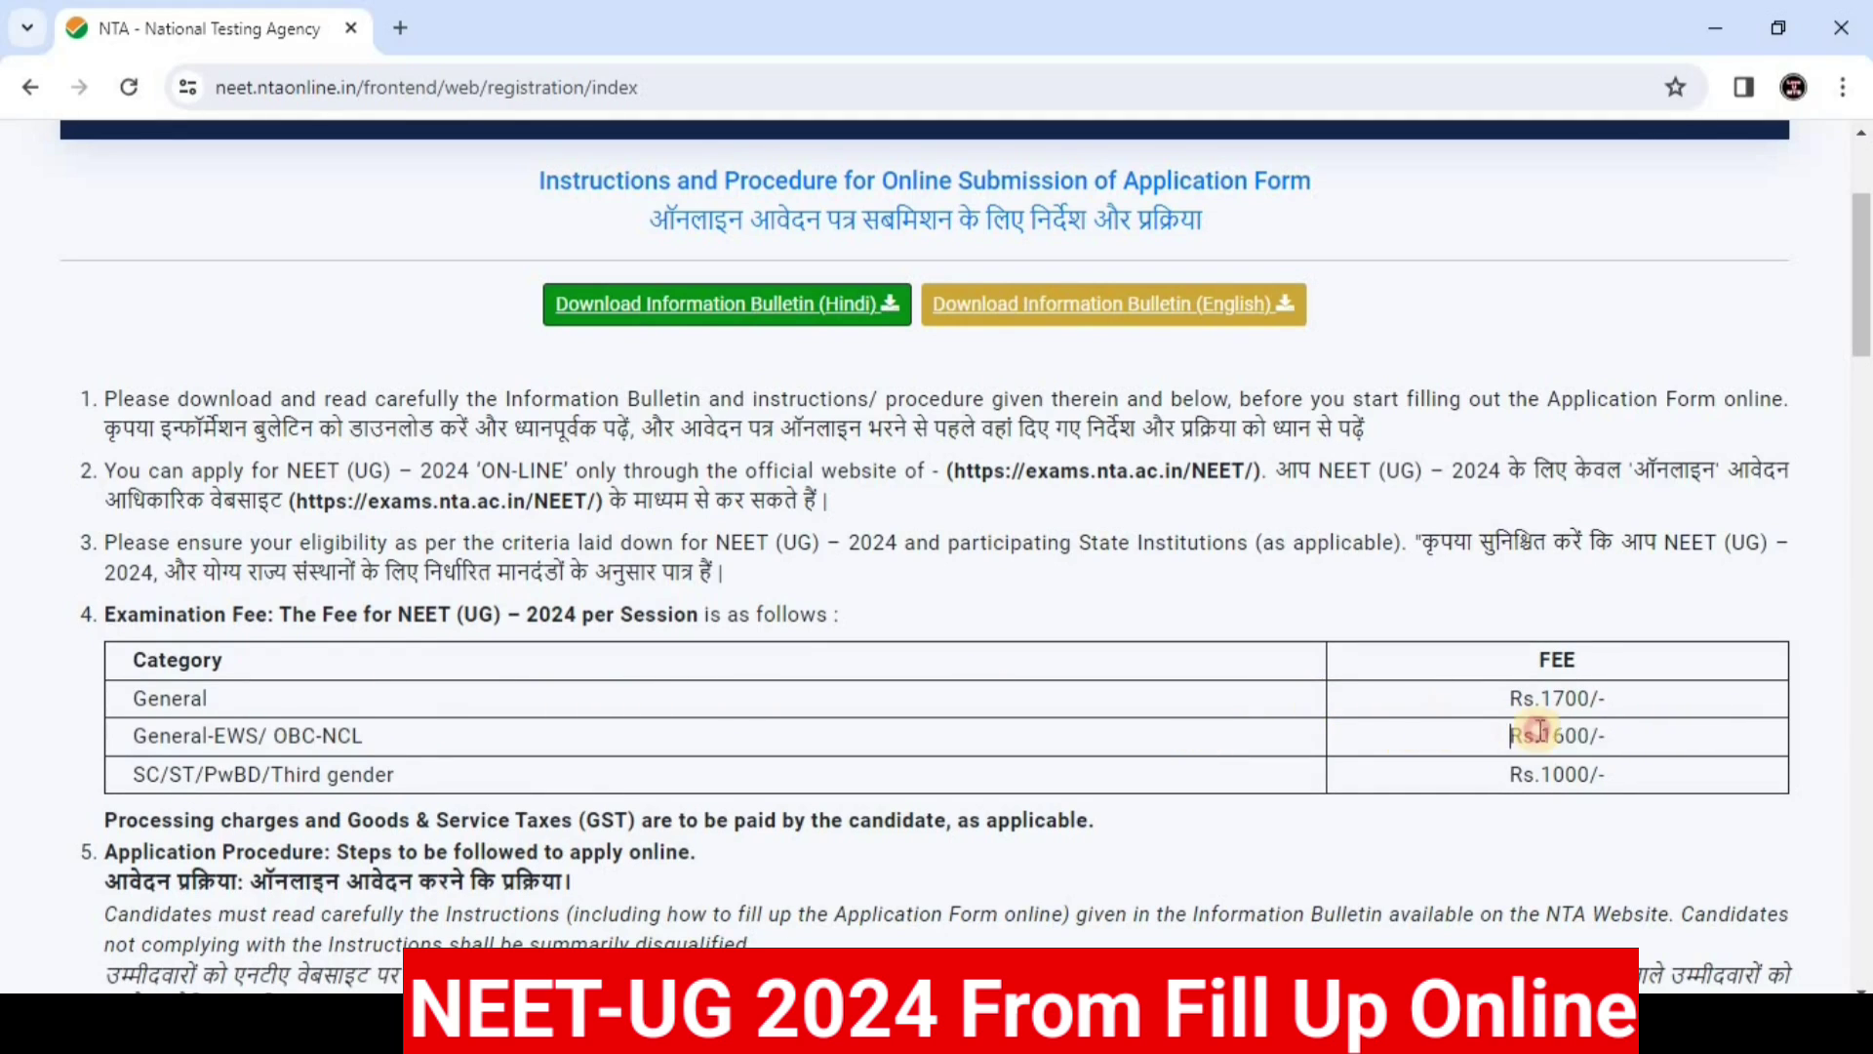
pyautogui.moveTo(1417, 723); pyautogui.dragTo(1577, 733)
pyautogui.click(1578, 734)
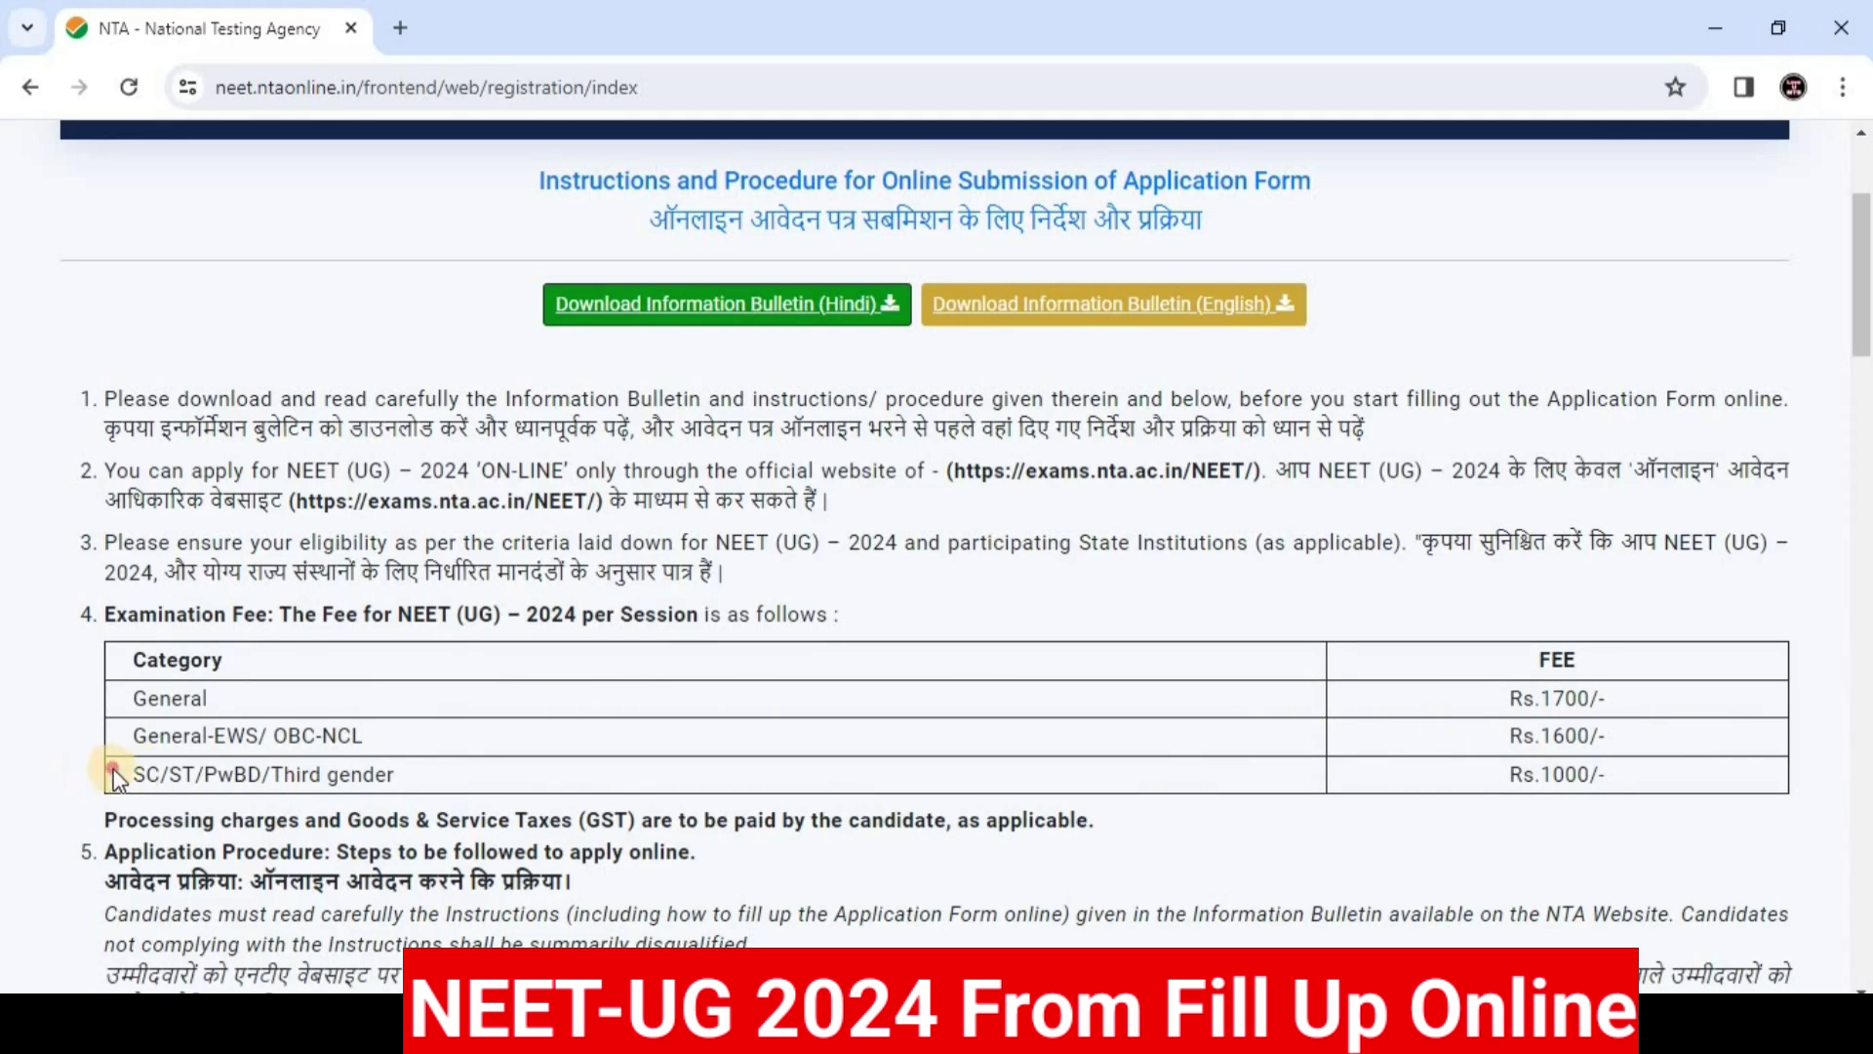
pyautogui.moveTo(117, 770); pyautogui.dragTo(1619, 780)
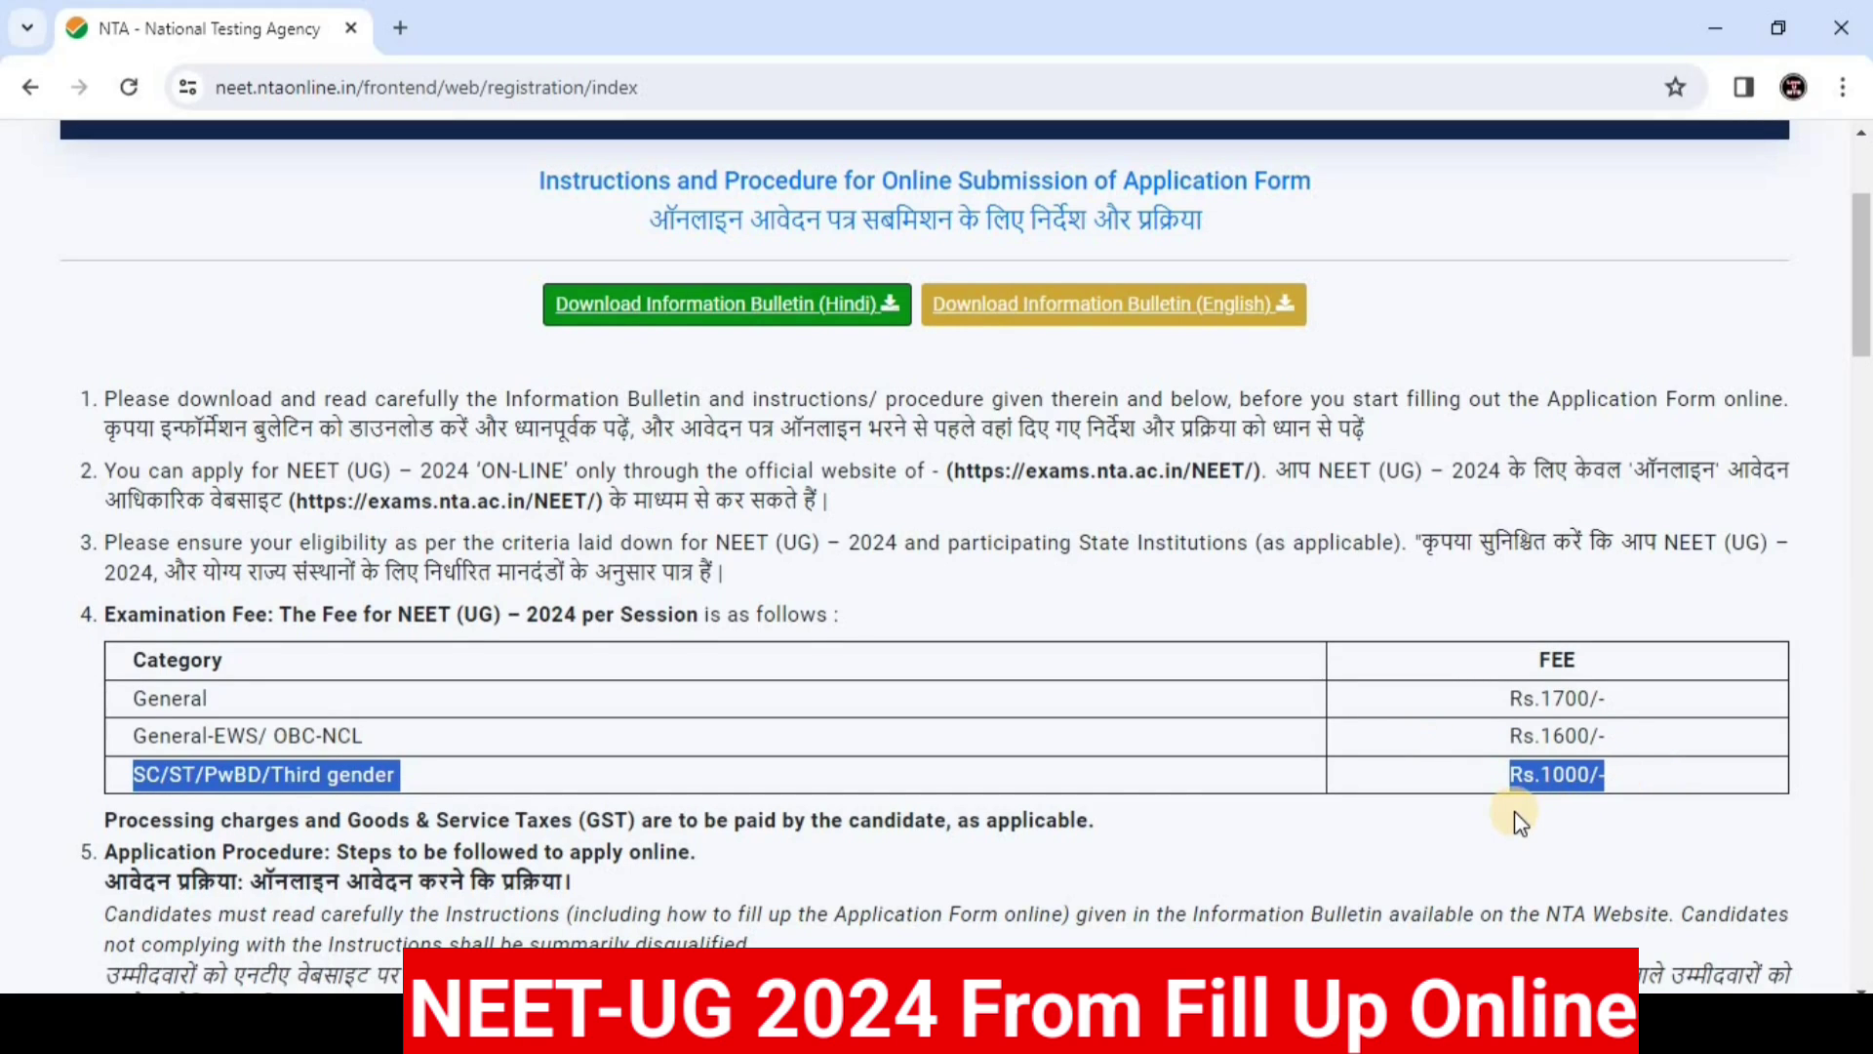
pyautogui.click(1313, 670)
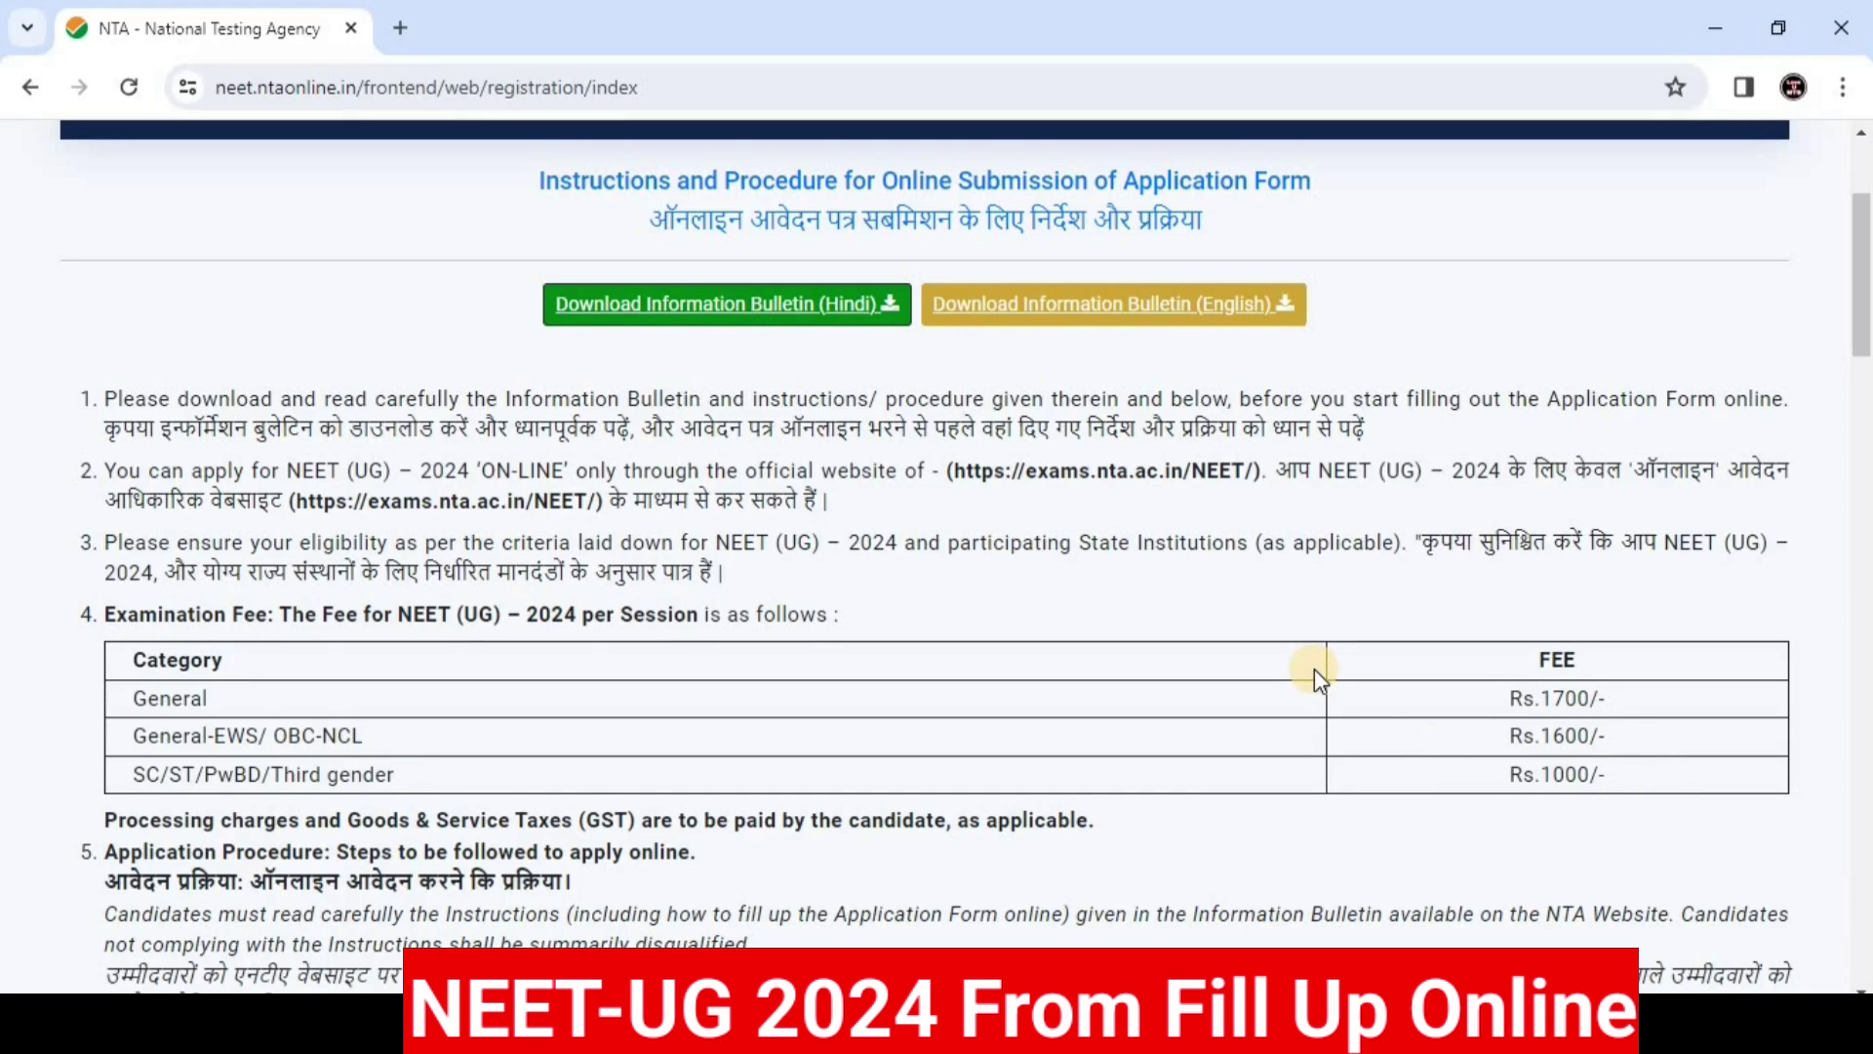
# - Scroll through the instructions and tick the declaration of having read the Information Bulletin
pyautogui.scroll(-3, 1291, 685)
pyautogui.scroll(-4, 1249, 667)
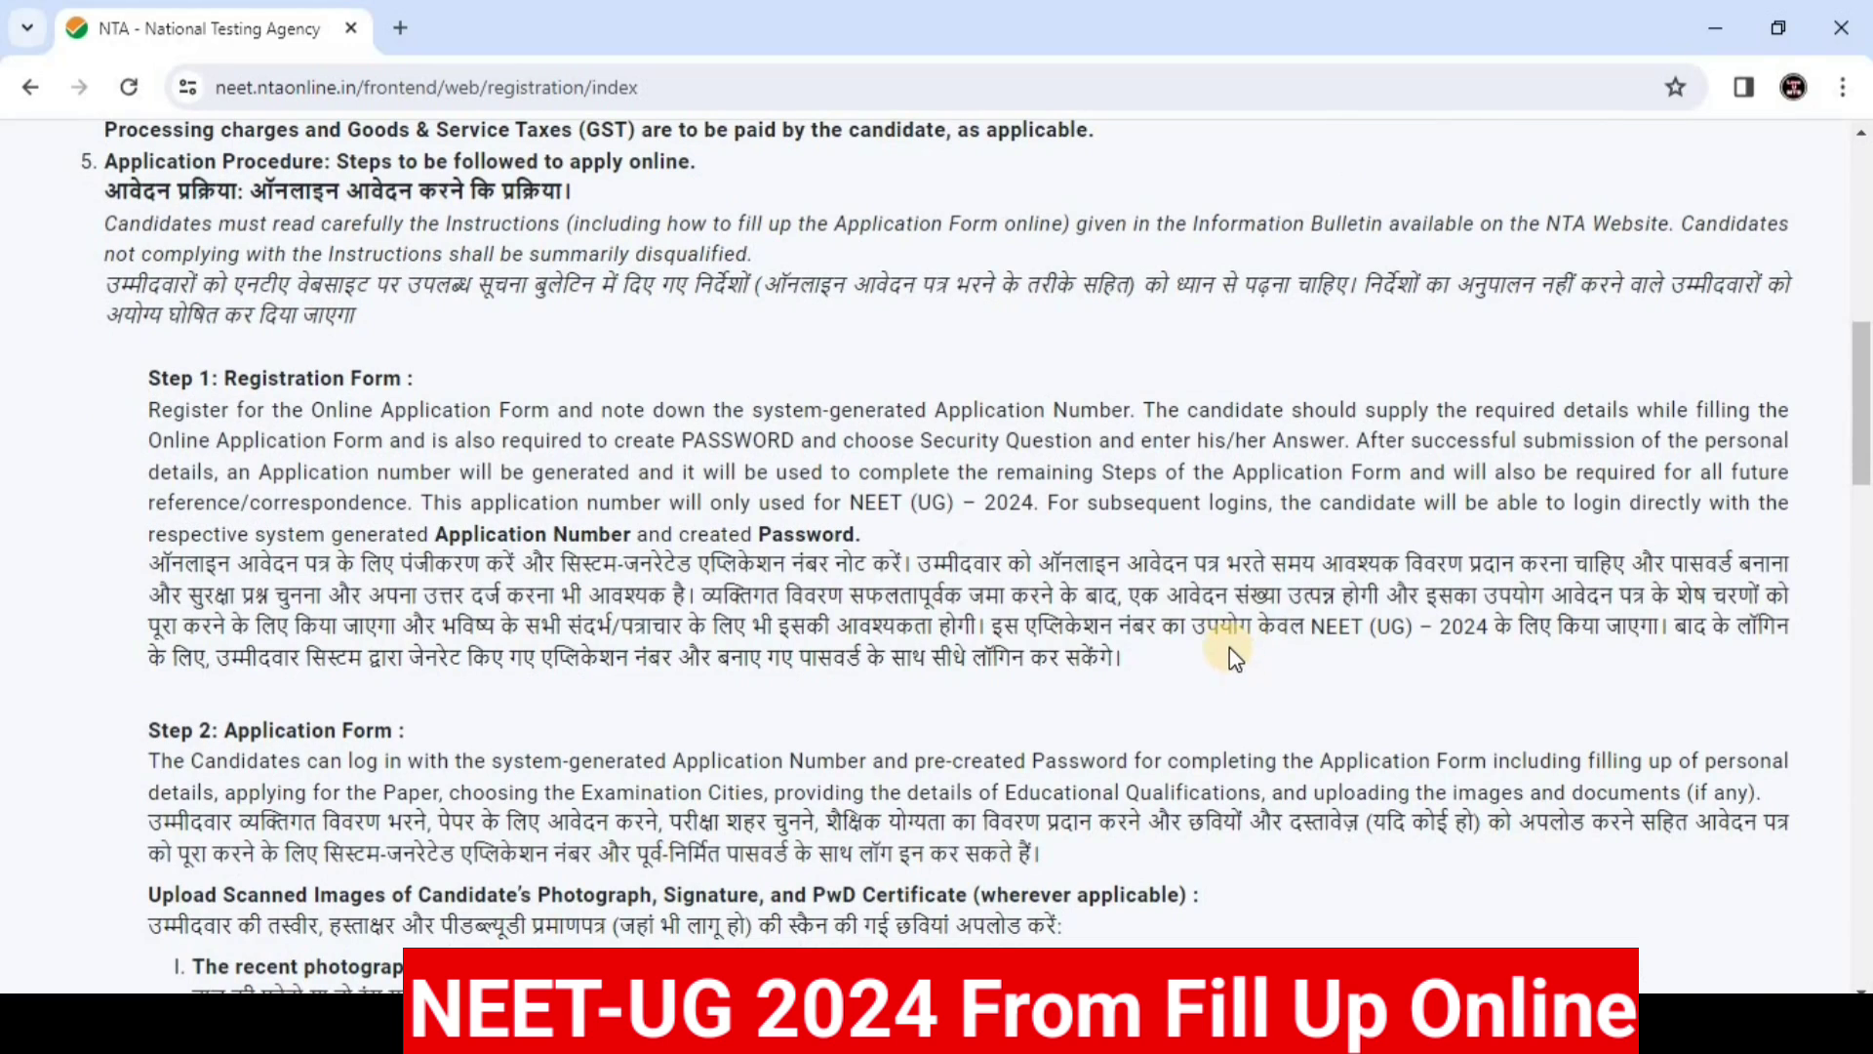
pyautogui.scroll(-5, 1227, 650)
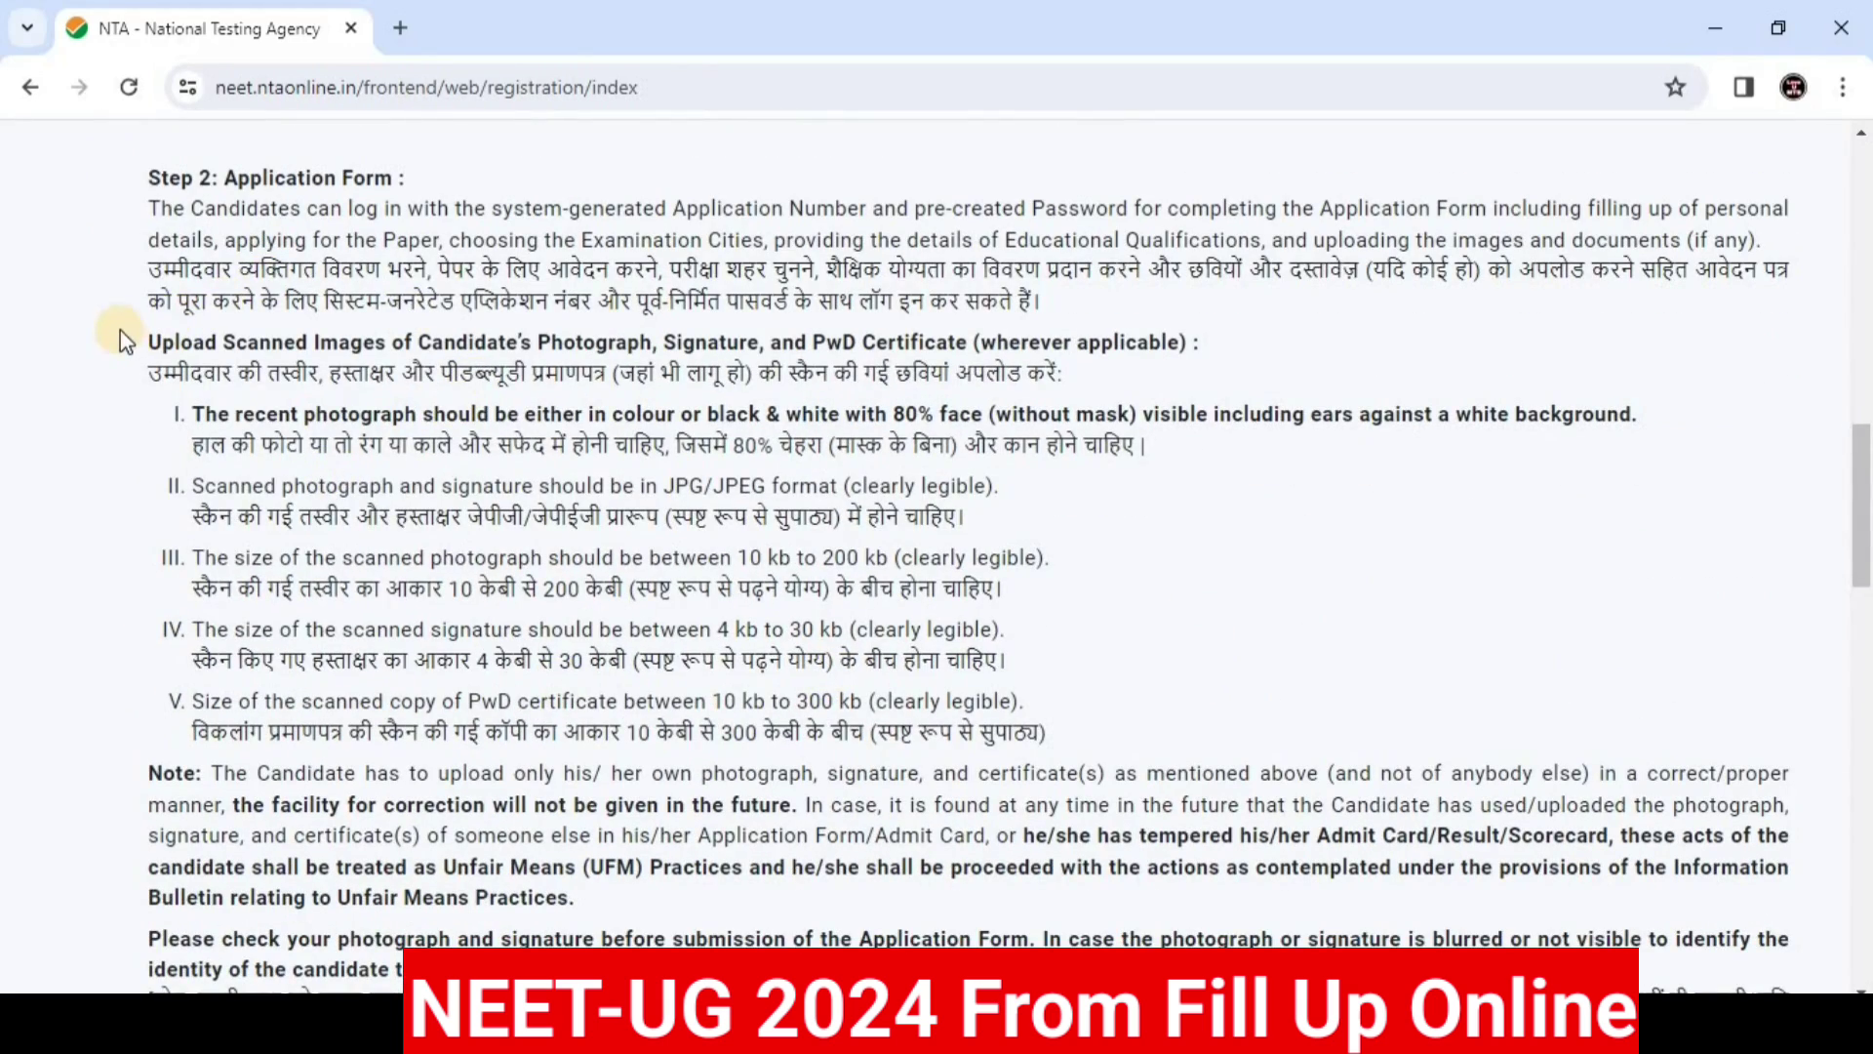
pyautogui.scroll(-4, 651, 566)
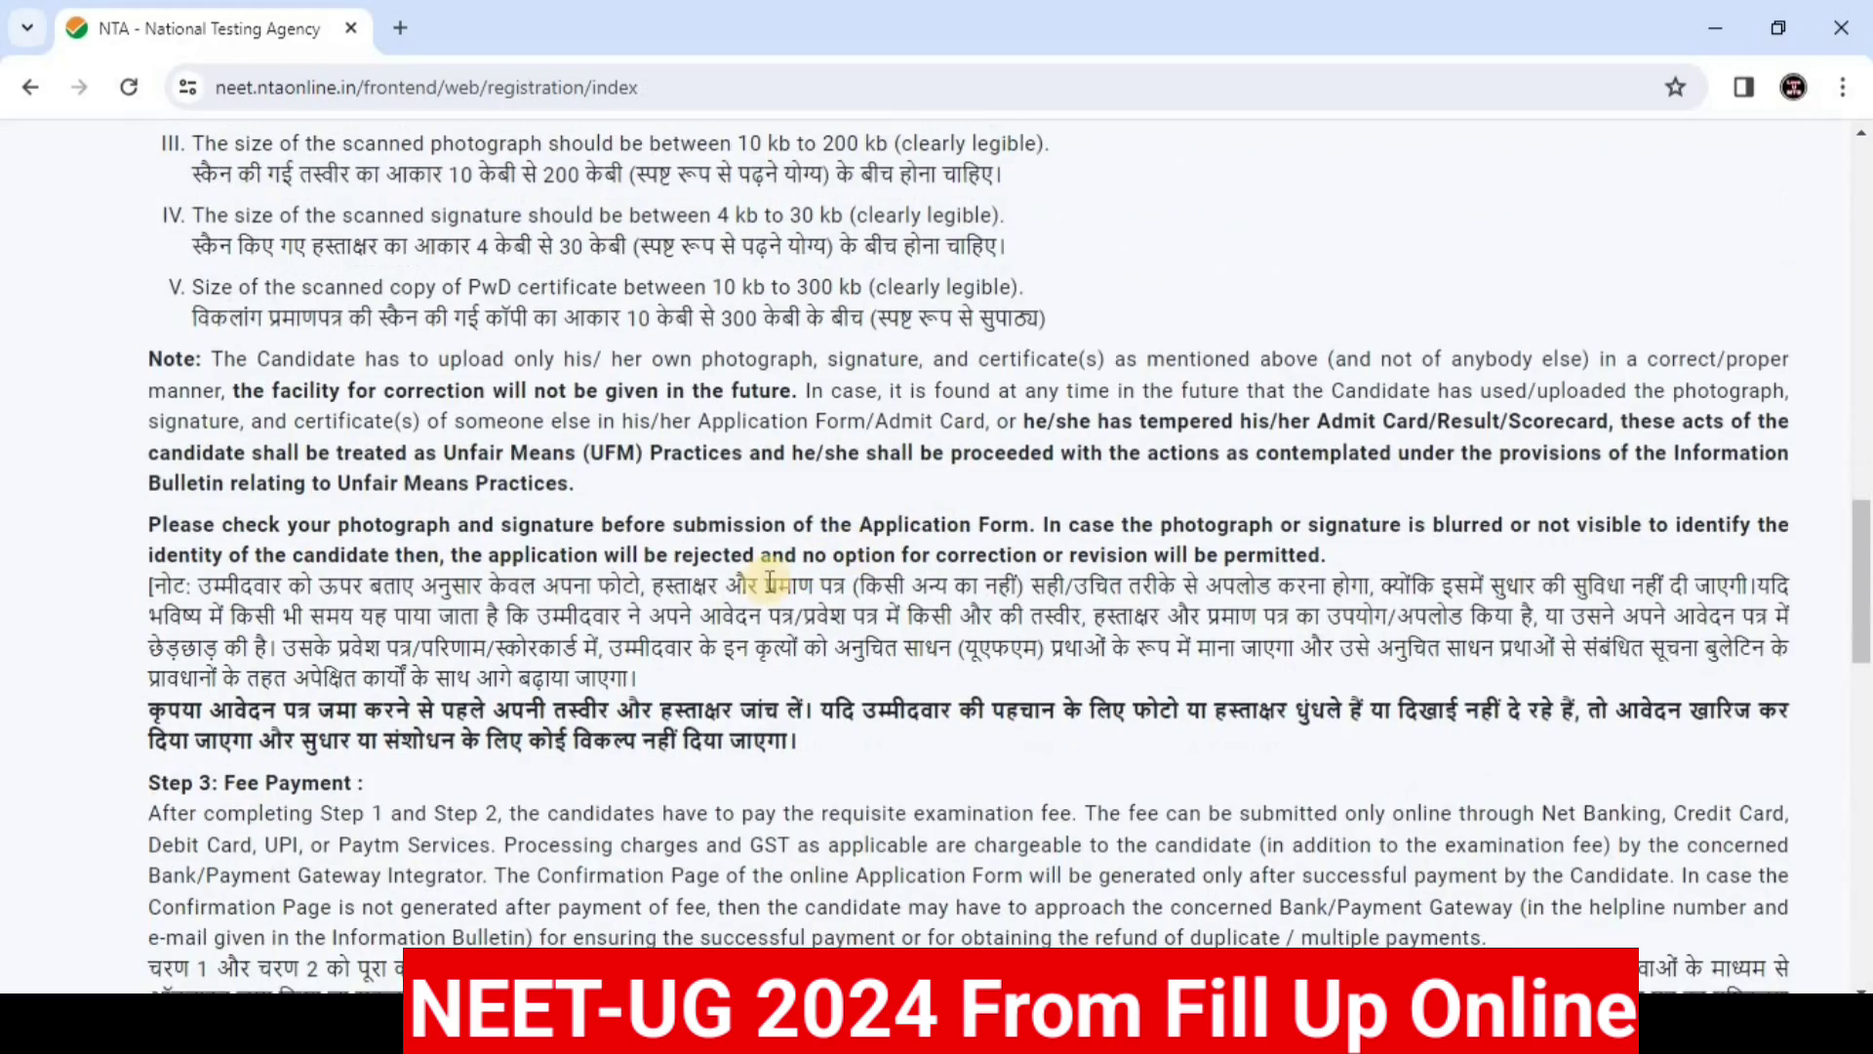
pyautogui.scroll(-15, 652, 556)
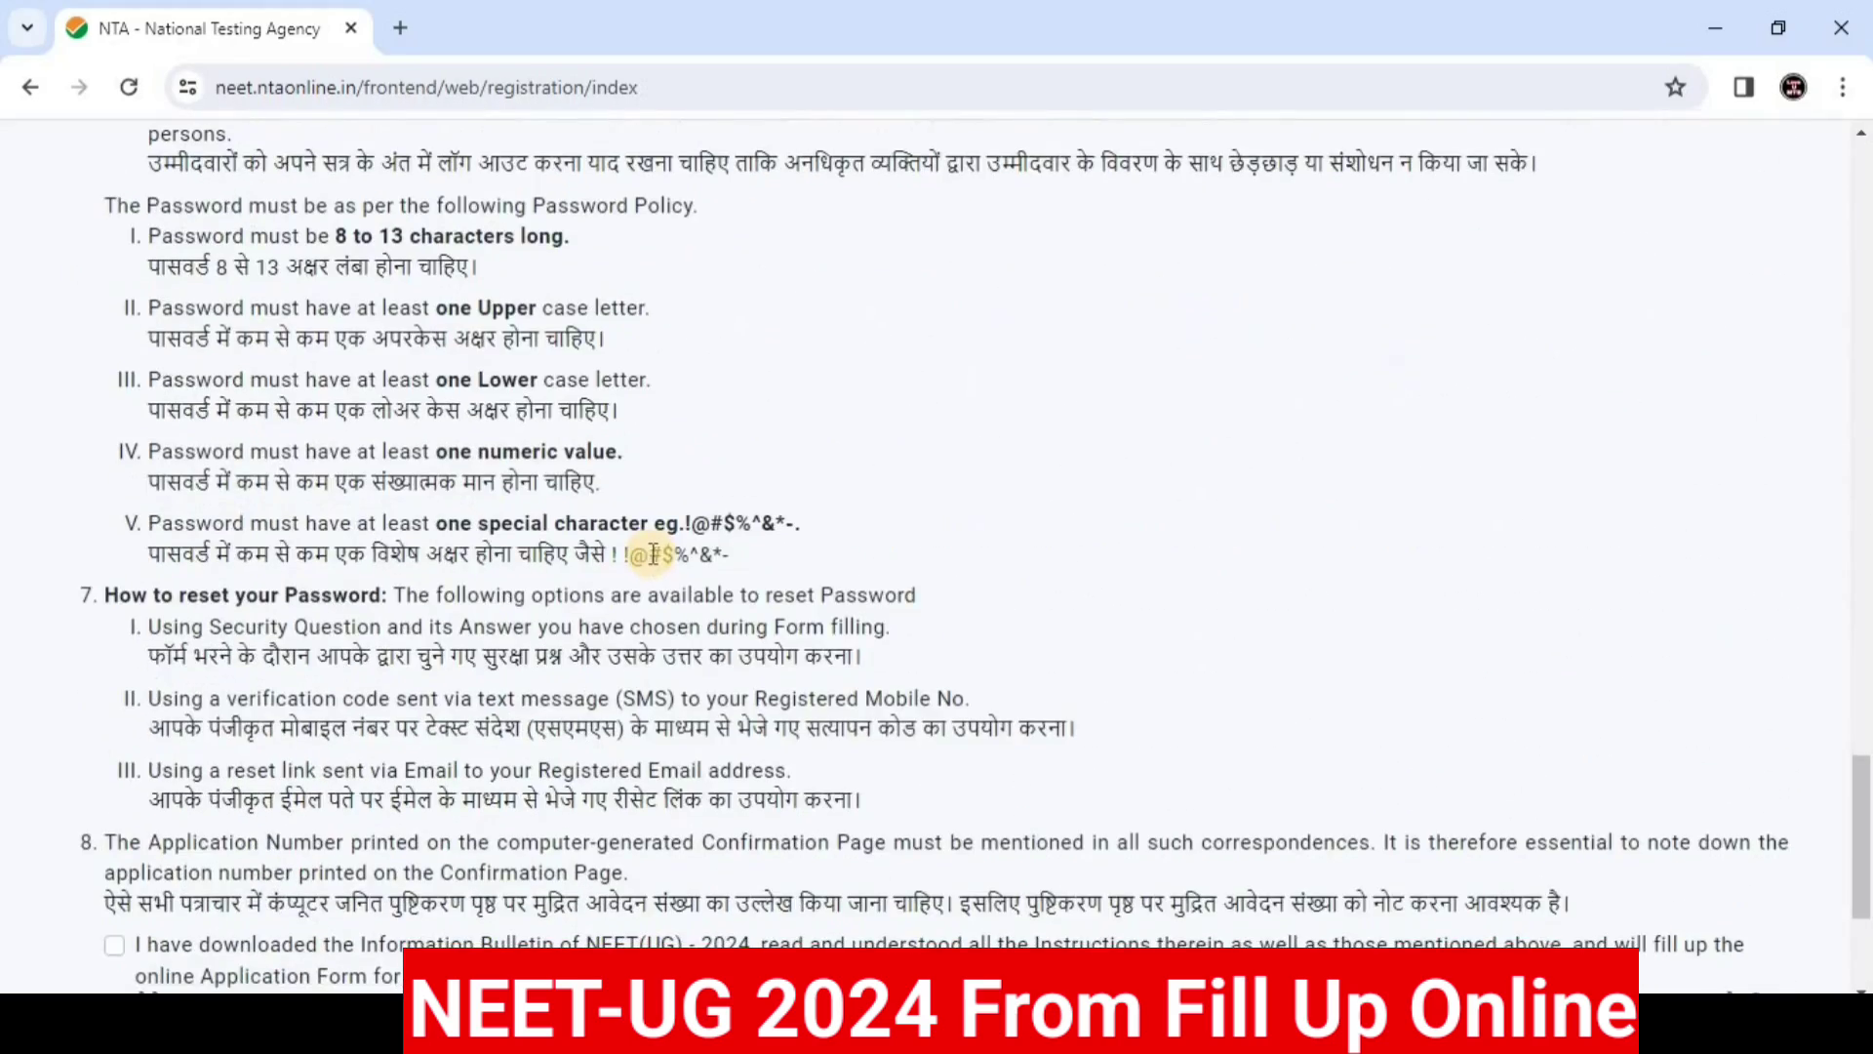
pyautogui.scroll(-3, 646, 537)
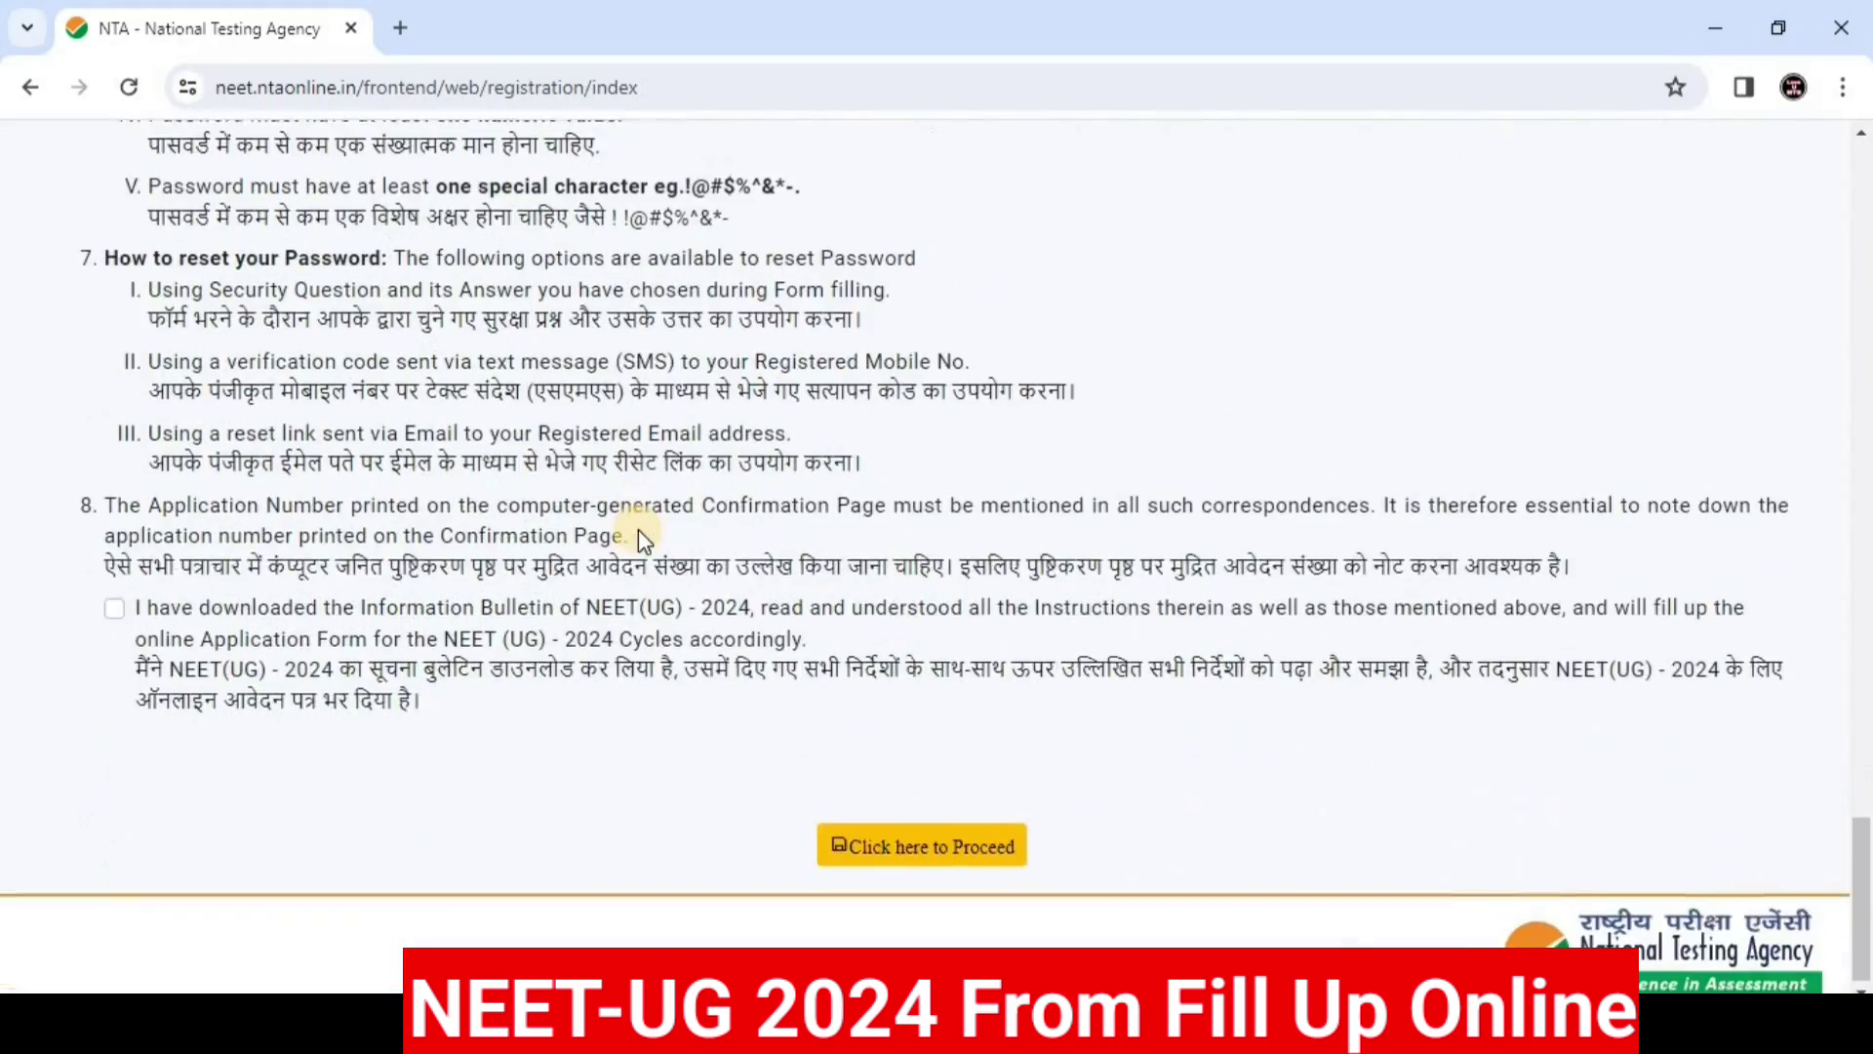
pyautogui.click(109, 610)
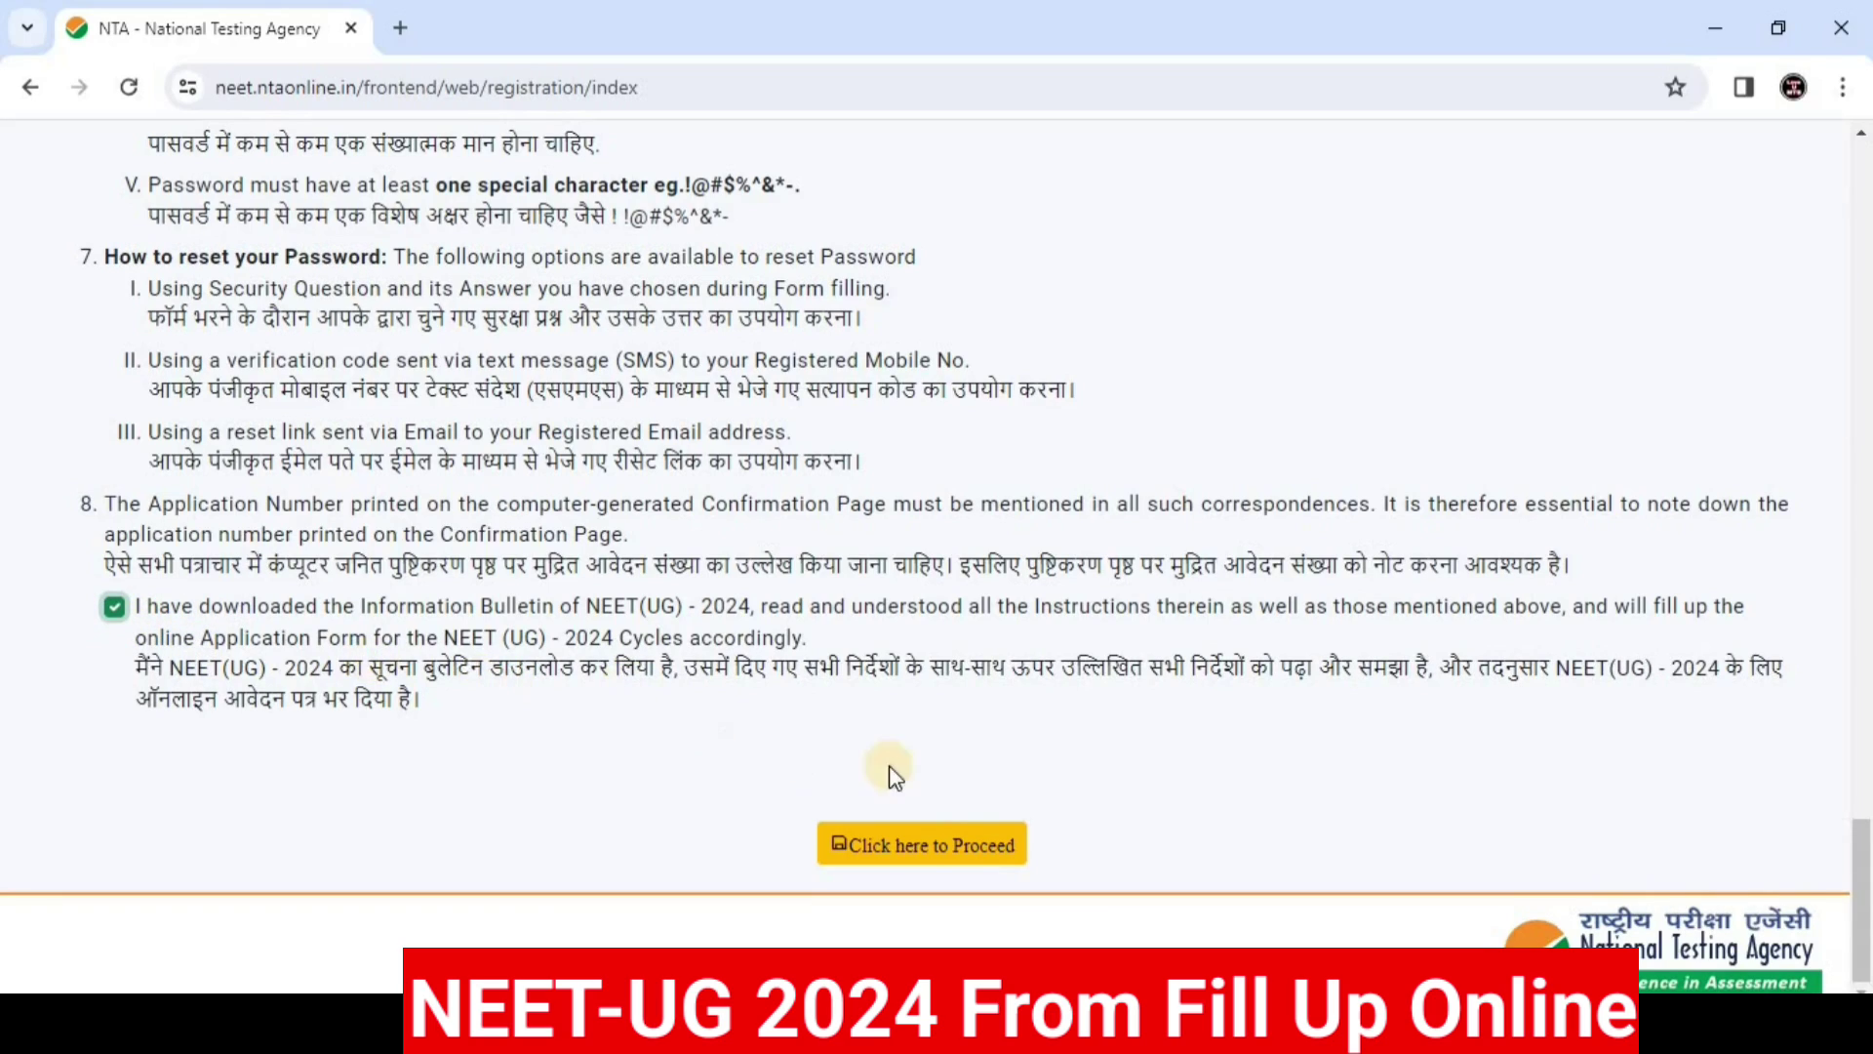
# - Proceed to the login identification options and read the Aadhaar login option
pyautogui.click(926, 853)
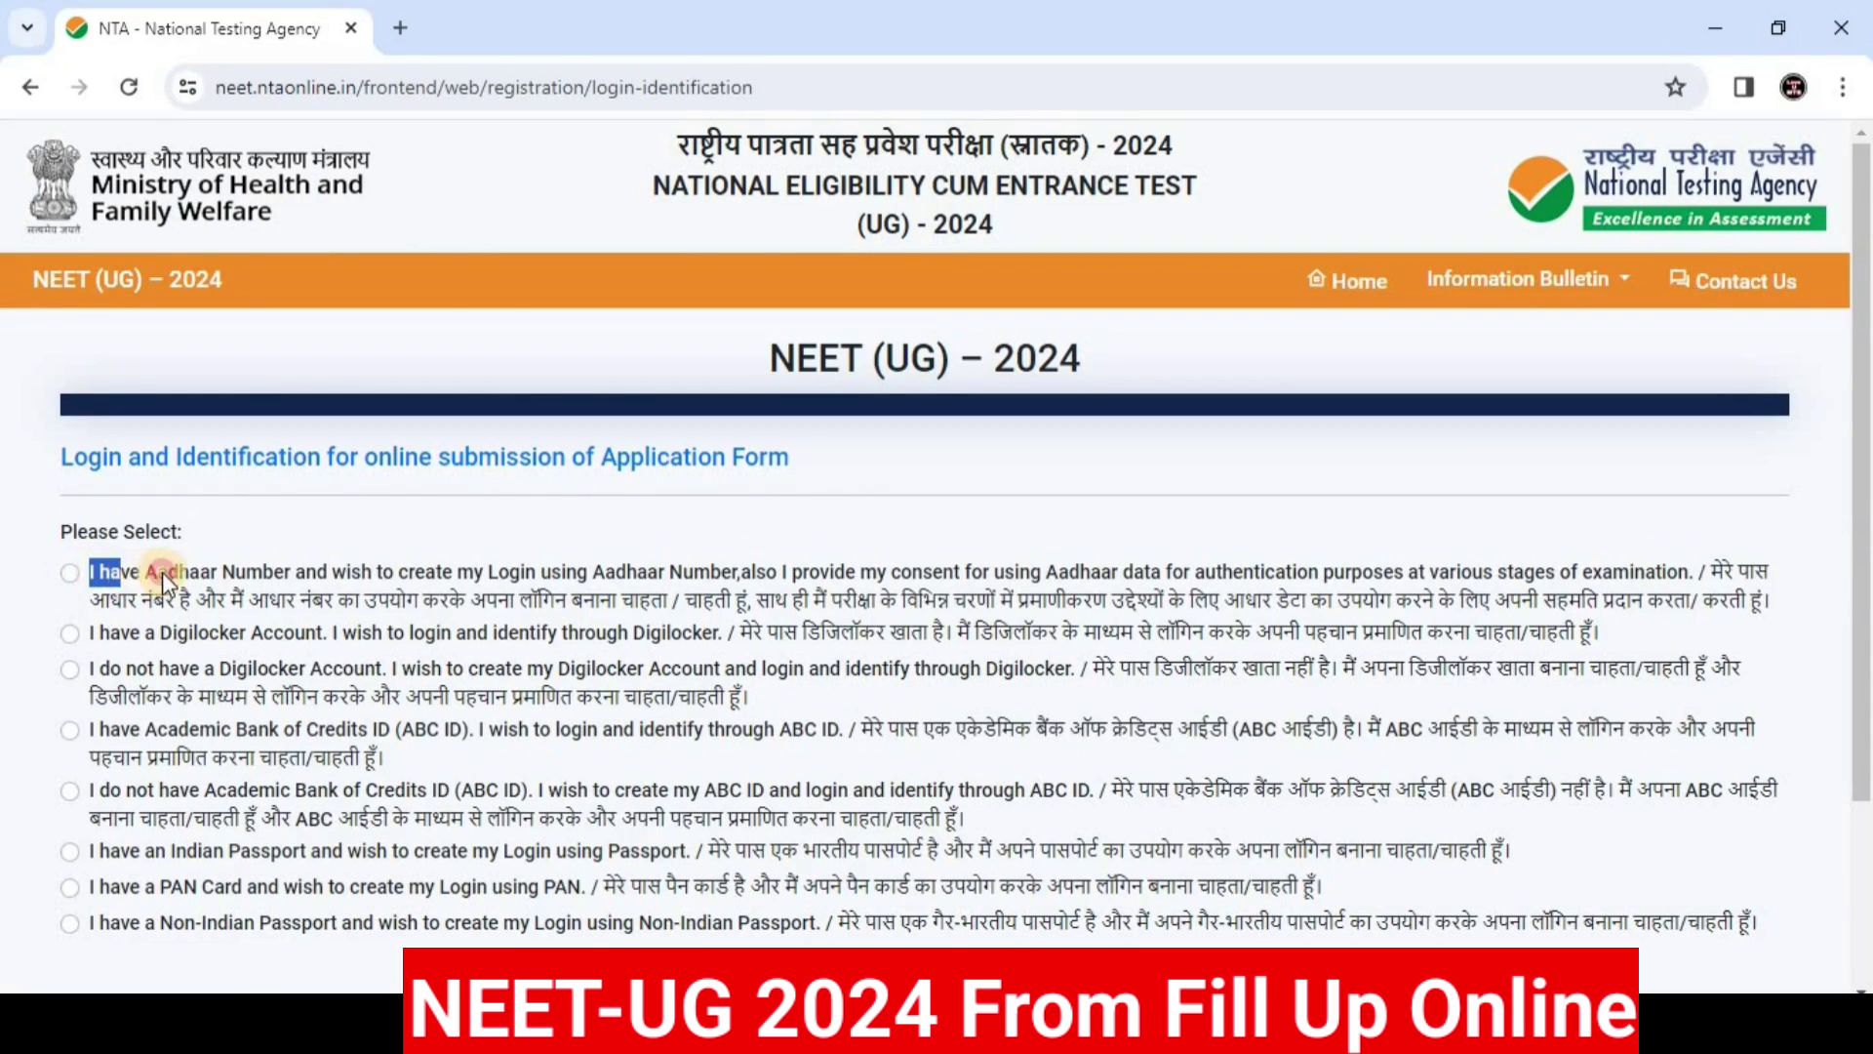
pyautogui.moveTo(296, 572); pyautogui.dragTo(784, 570)
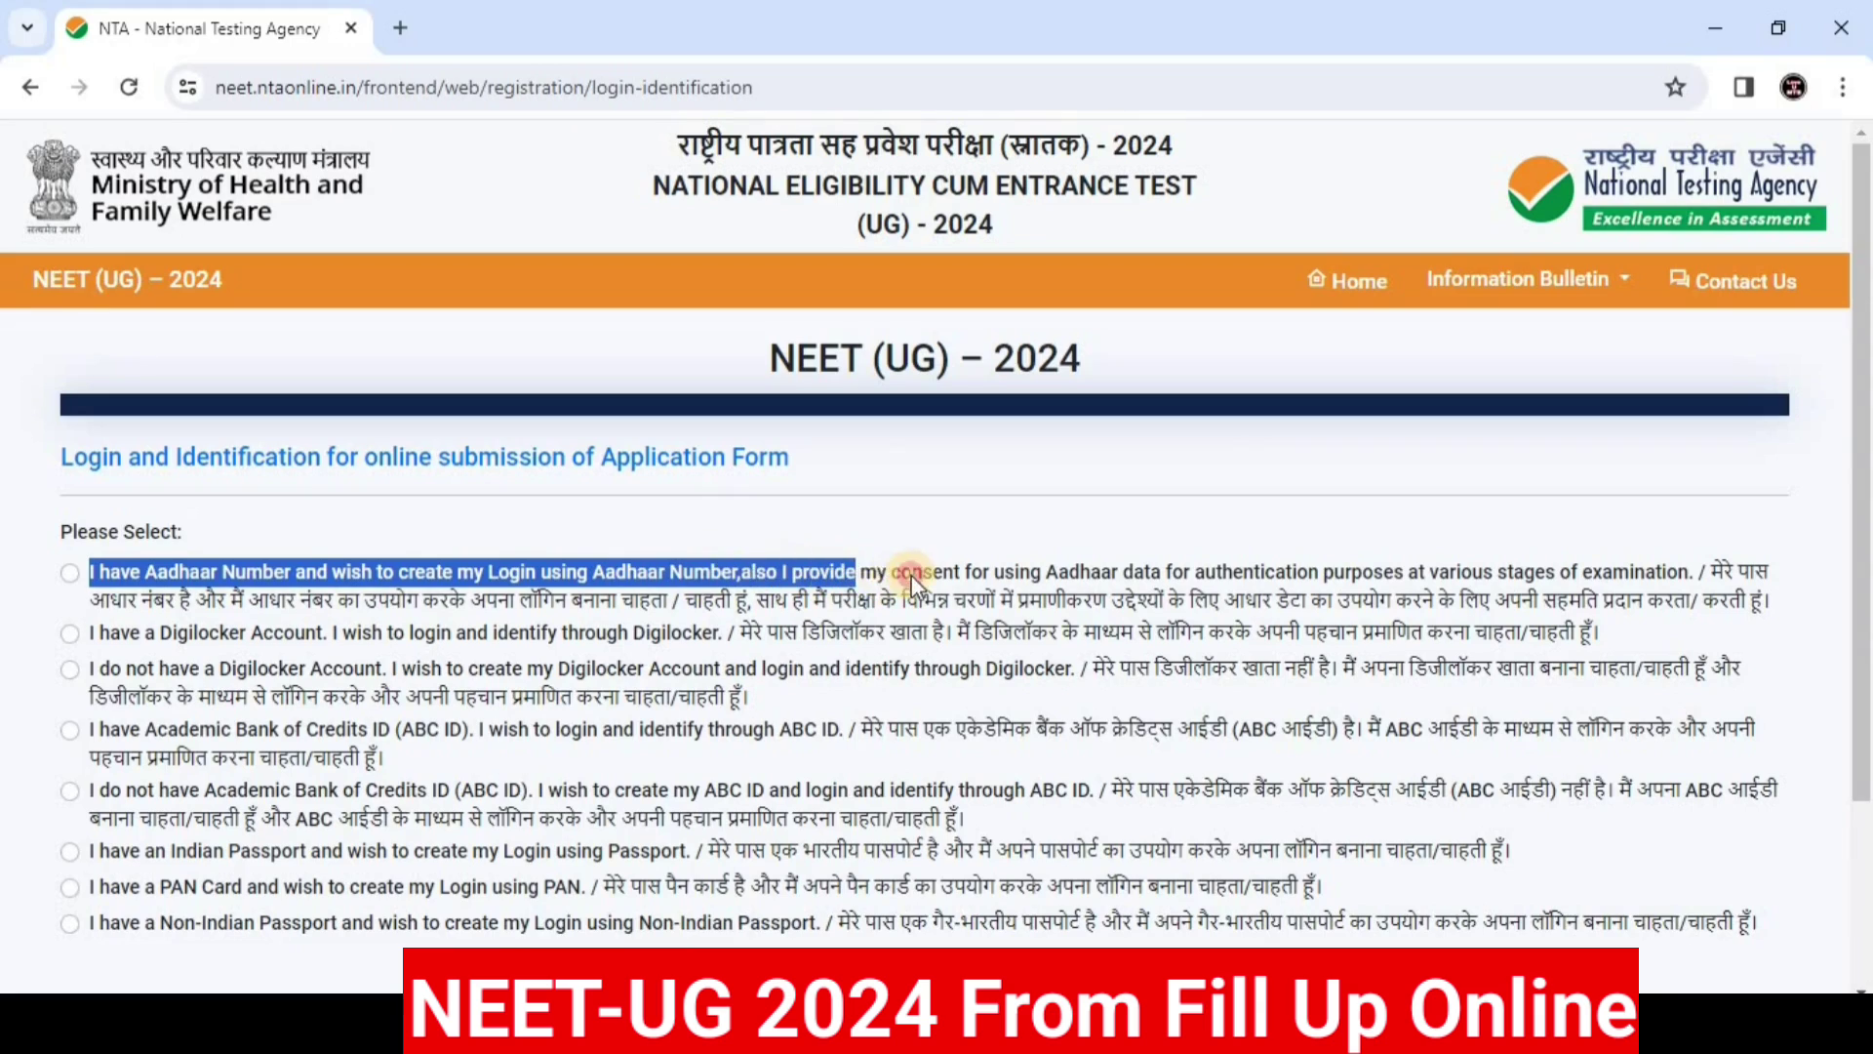
pyautogui.moveTo(1022, 576); pyautogui.dragTo(1291, 572)
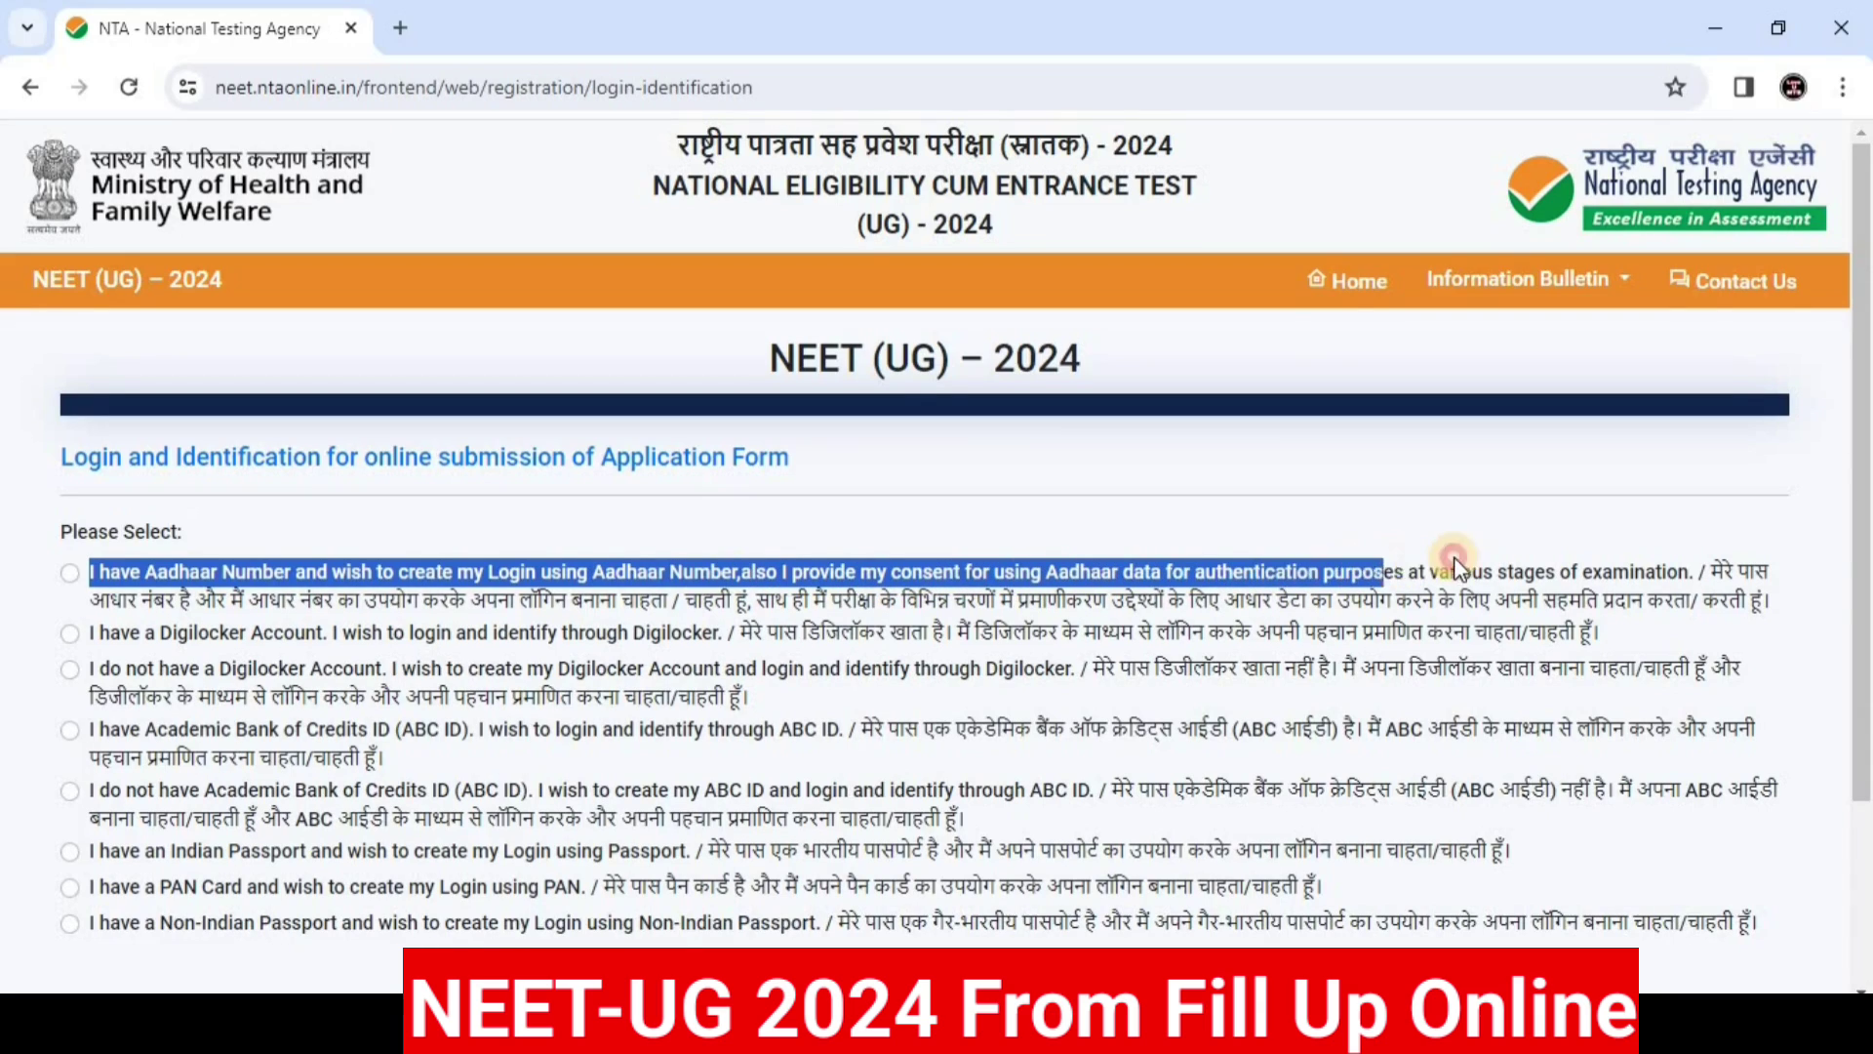
pyautogui.moveTo(1453, 566); pyautogui.dragTo(1664, 565)
pyautogui.scroll(-1, 390, 507)
pyautogui.moveTo(90, 495); pyautogui.dragTo(466, 507)
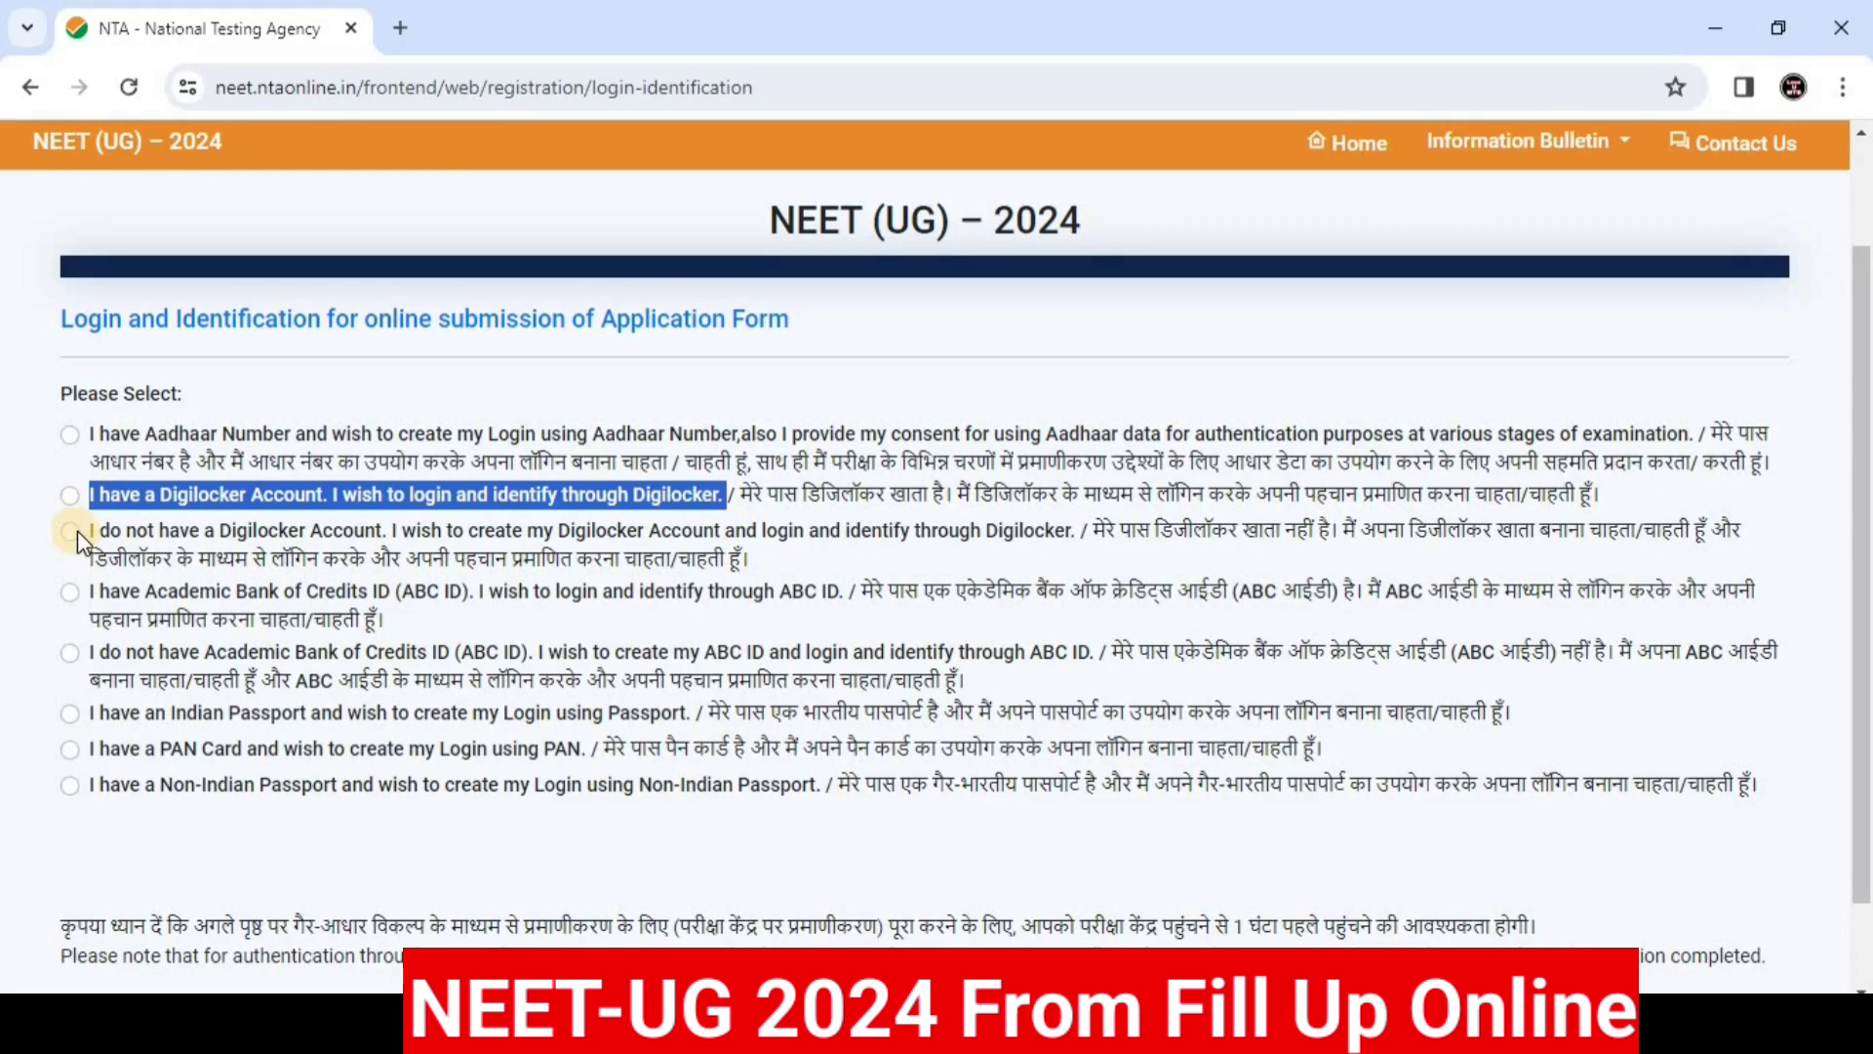
# - Read through the Digilocker, ABC ID and Non-Indian Passport login options
pyautogui.moveTo(86, 531); pyautogui.dragTo(349, 535)
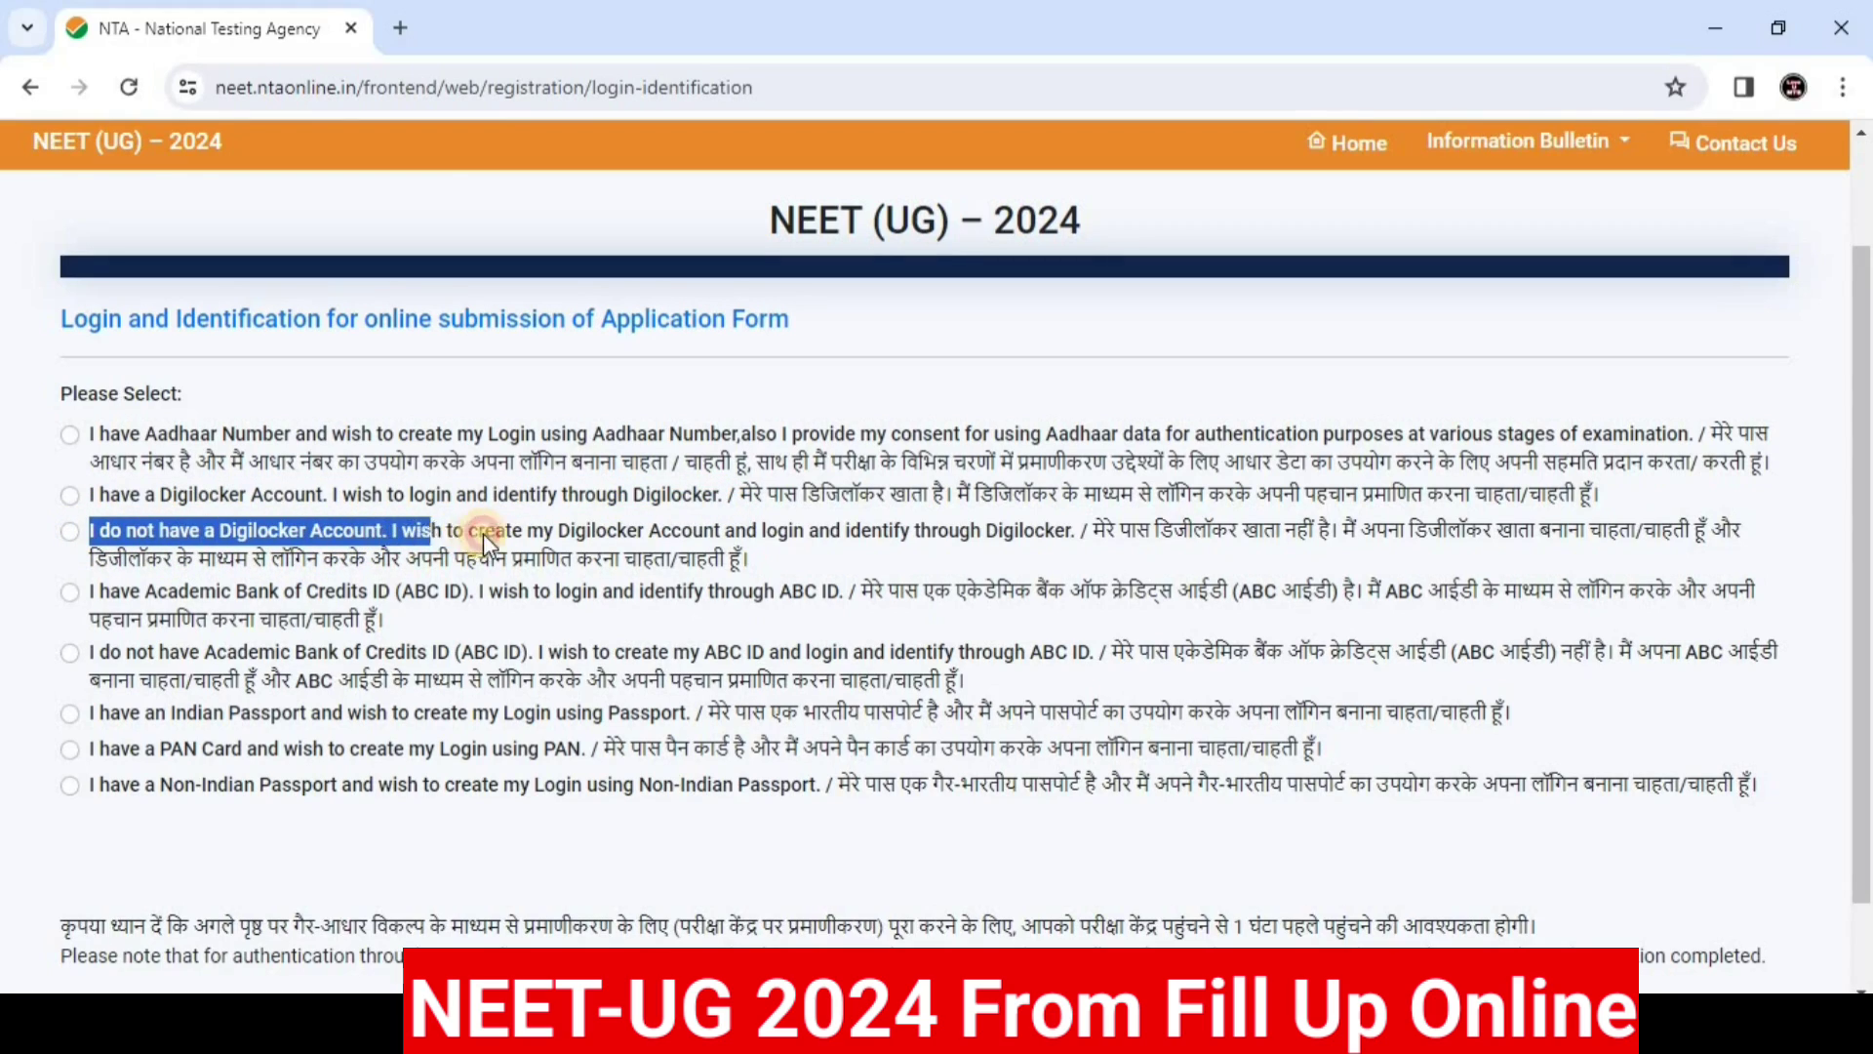
pyautogui.moveTo(483, 533); pyautogui.dragTo(589, 530)
pyautogui.moveTo(722, 530); pyautogui.dragTo(1088, 531)
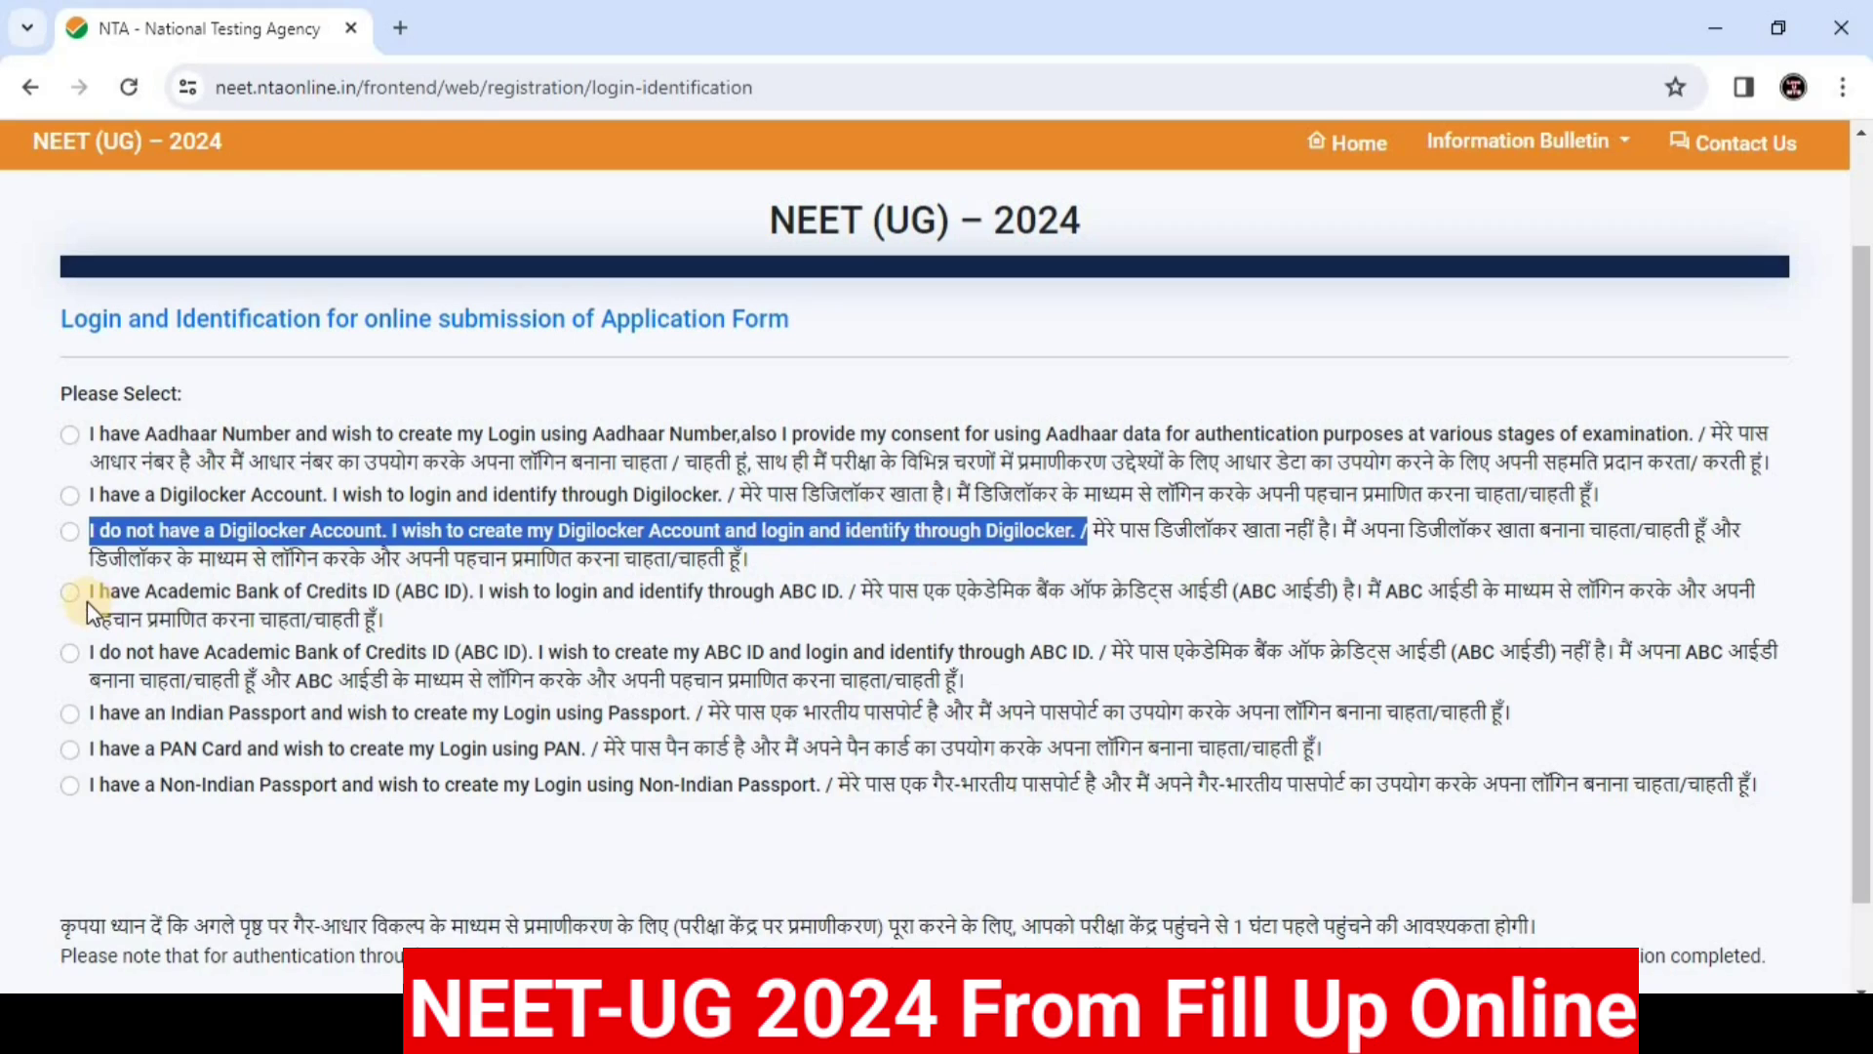
pyautogui.moveTo(84, 595); pyautogui.dragTo(854, 610)
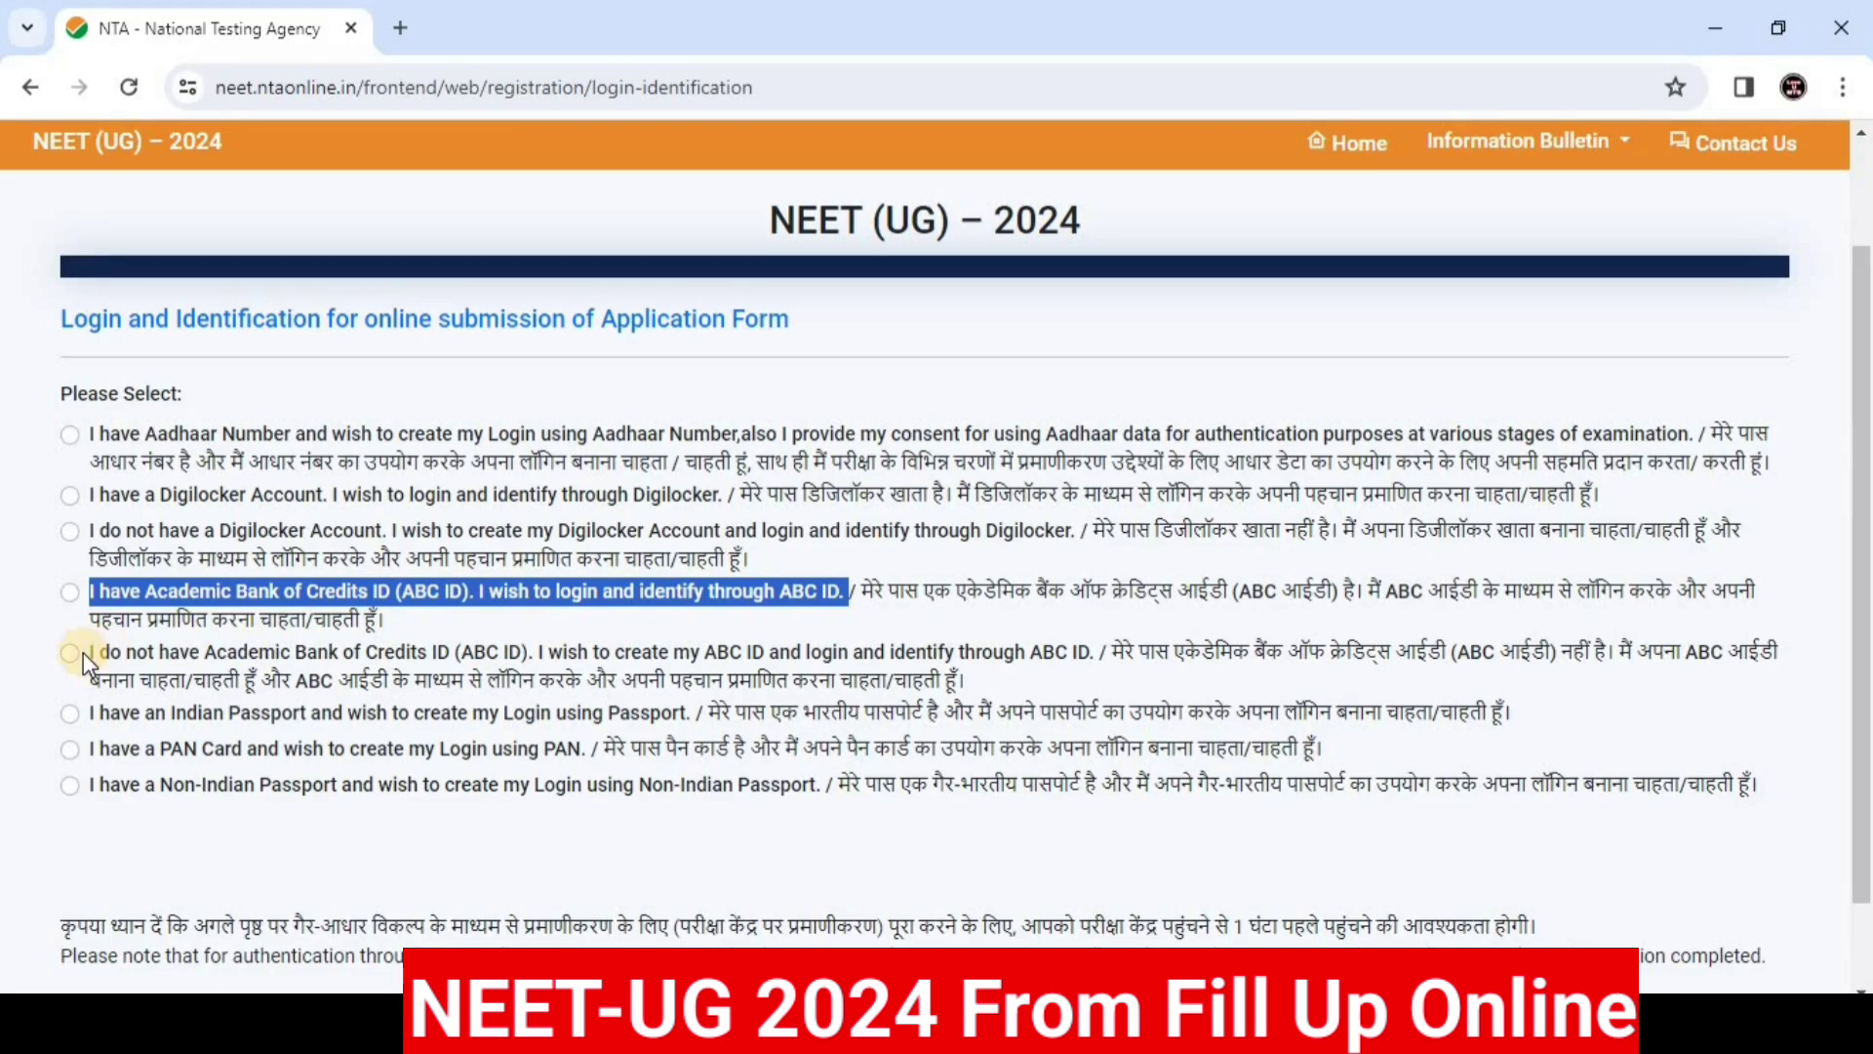
pyautogui.moveTo(86, 654); pyautogui.dragTo(1093, 665)
pyautogui.moveTo(94, 718); pyautogui.dragTo(583, 758)
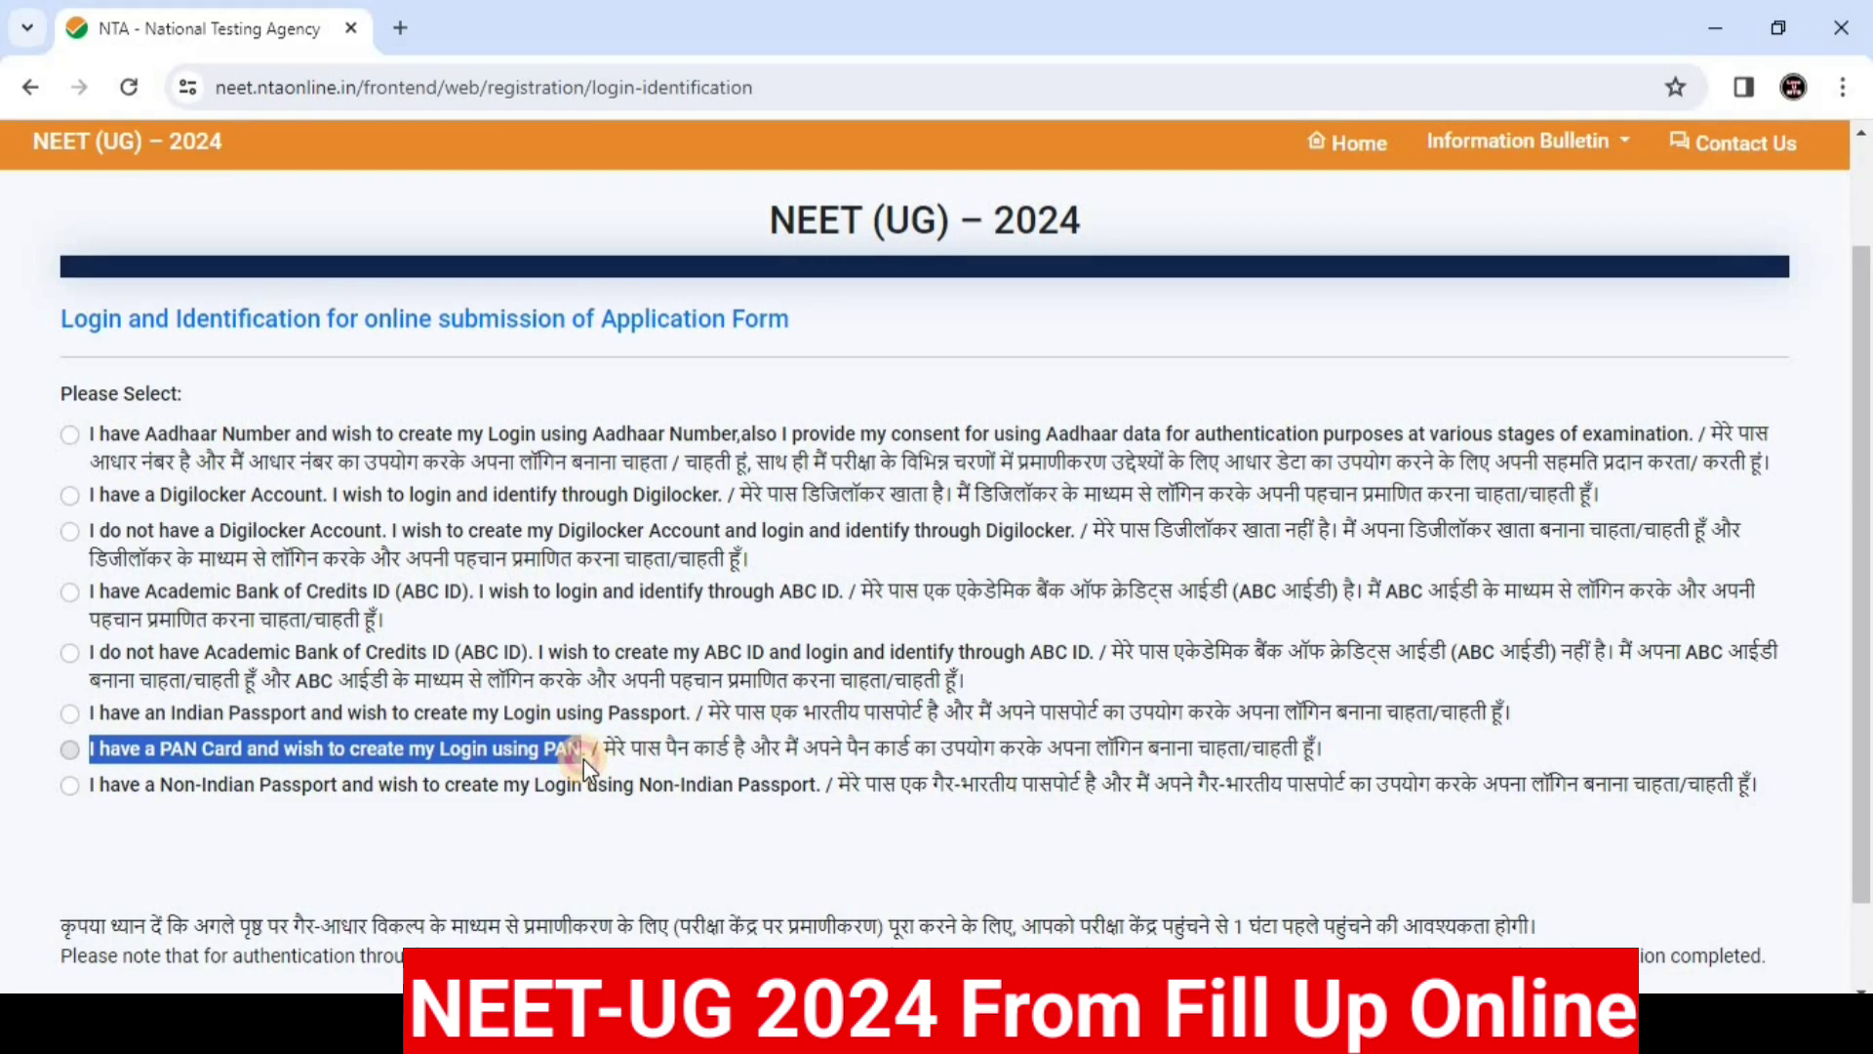
pyautogui.moveTo(88, 786); pyautogui.dragTo(829, 806)
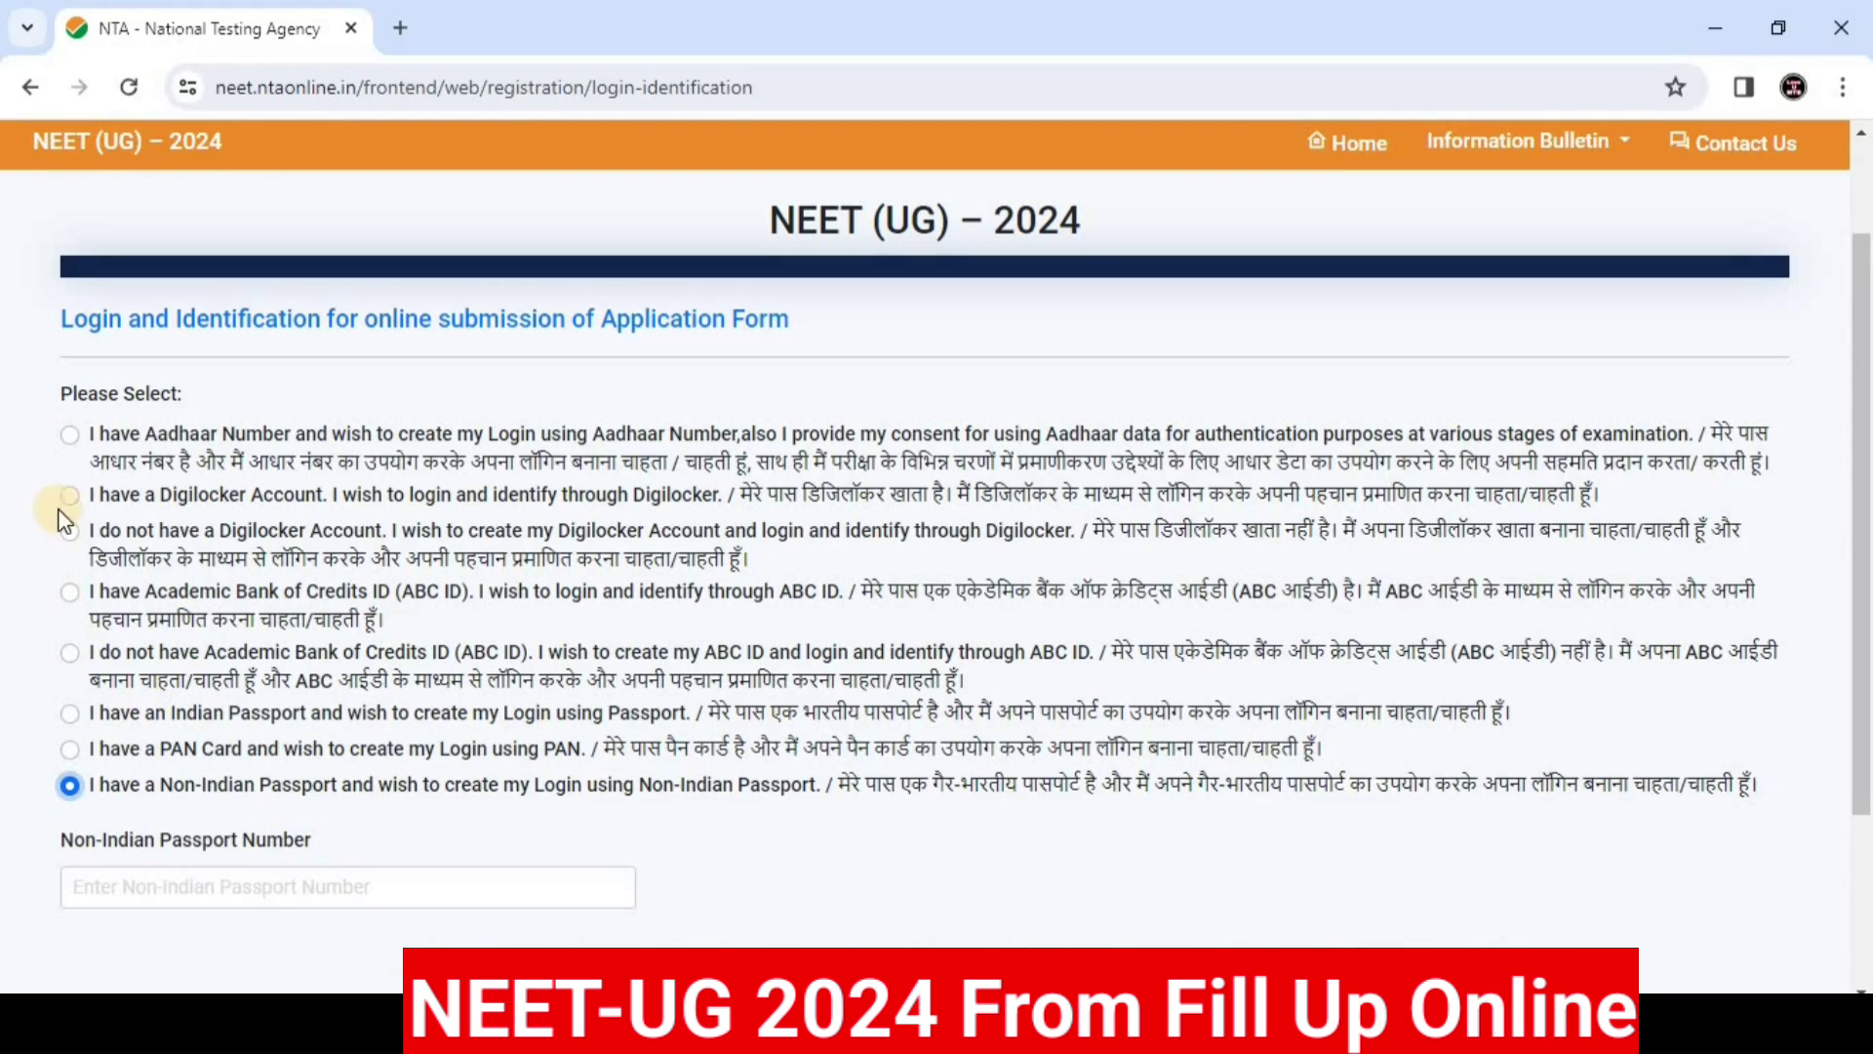
# - Choose the PAN Card option, enter the PAN number and proceed to the application form
pyautogui.click(70, 441)
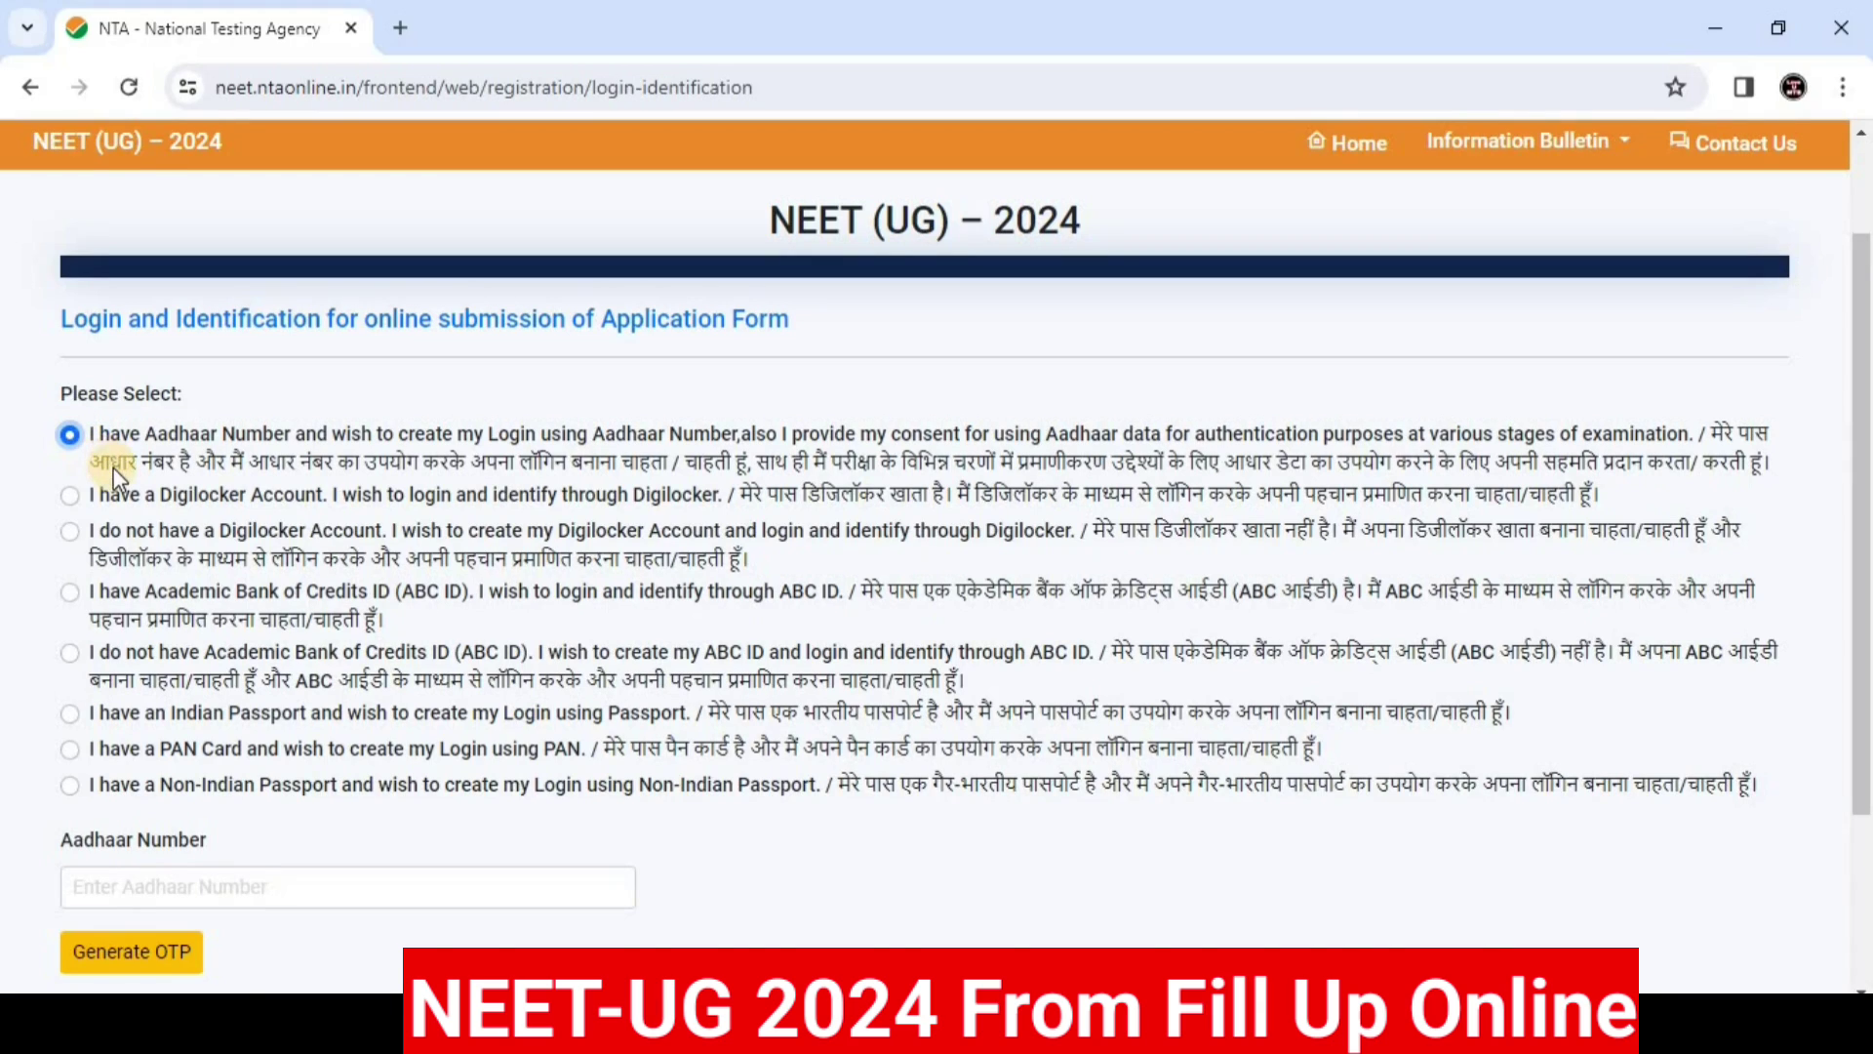
pyautogui.scroll(-1, 113, 467)
pyautogui.click(144, 760)
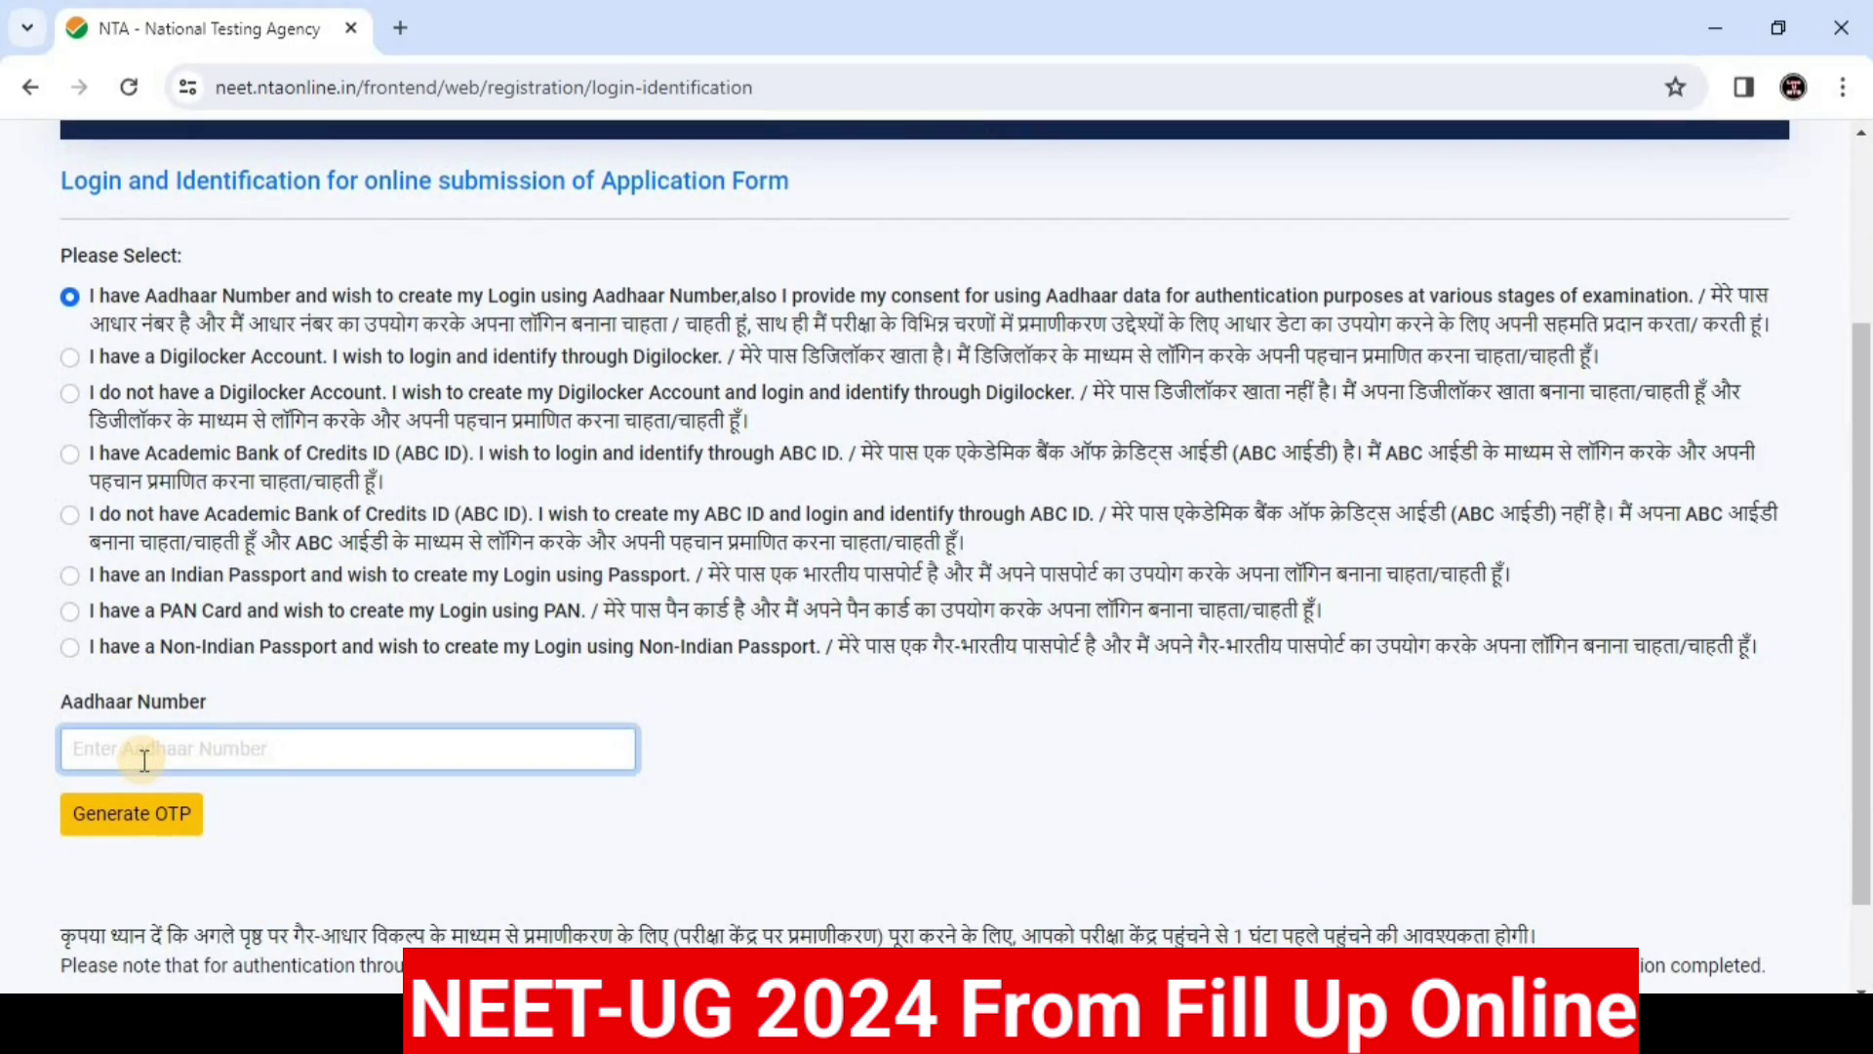
pyautogui.write('6')
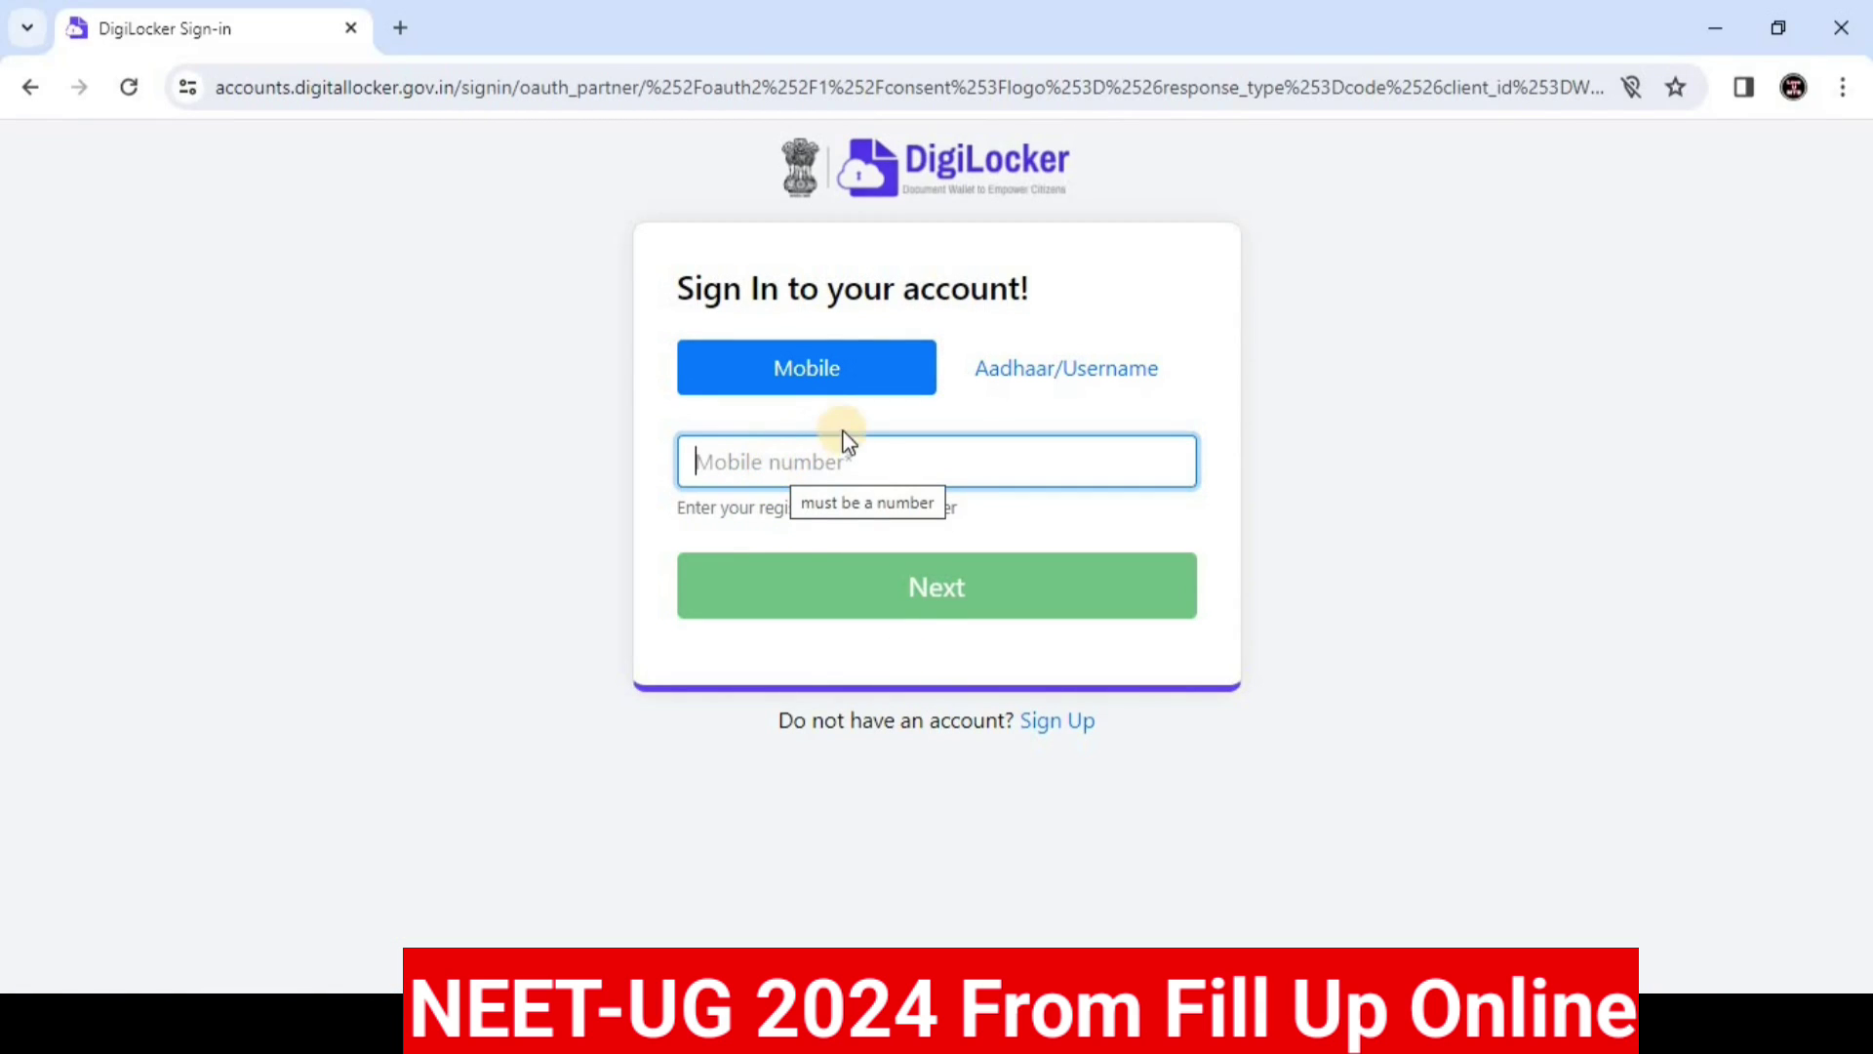
pyautogui.write('T')
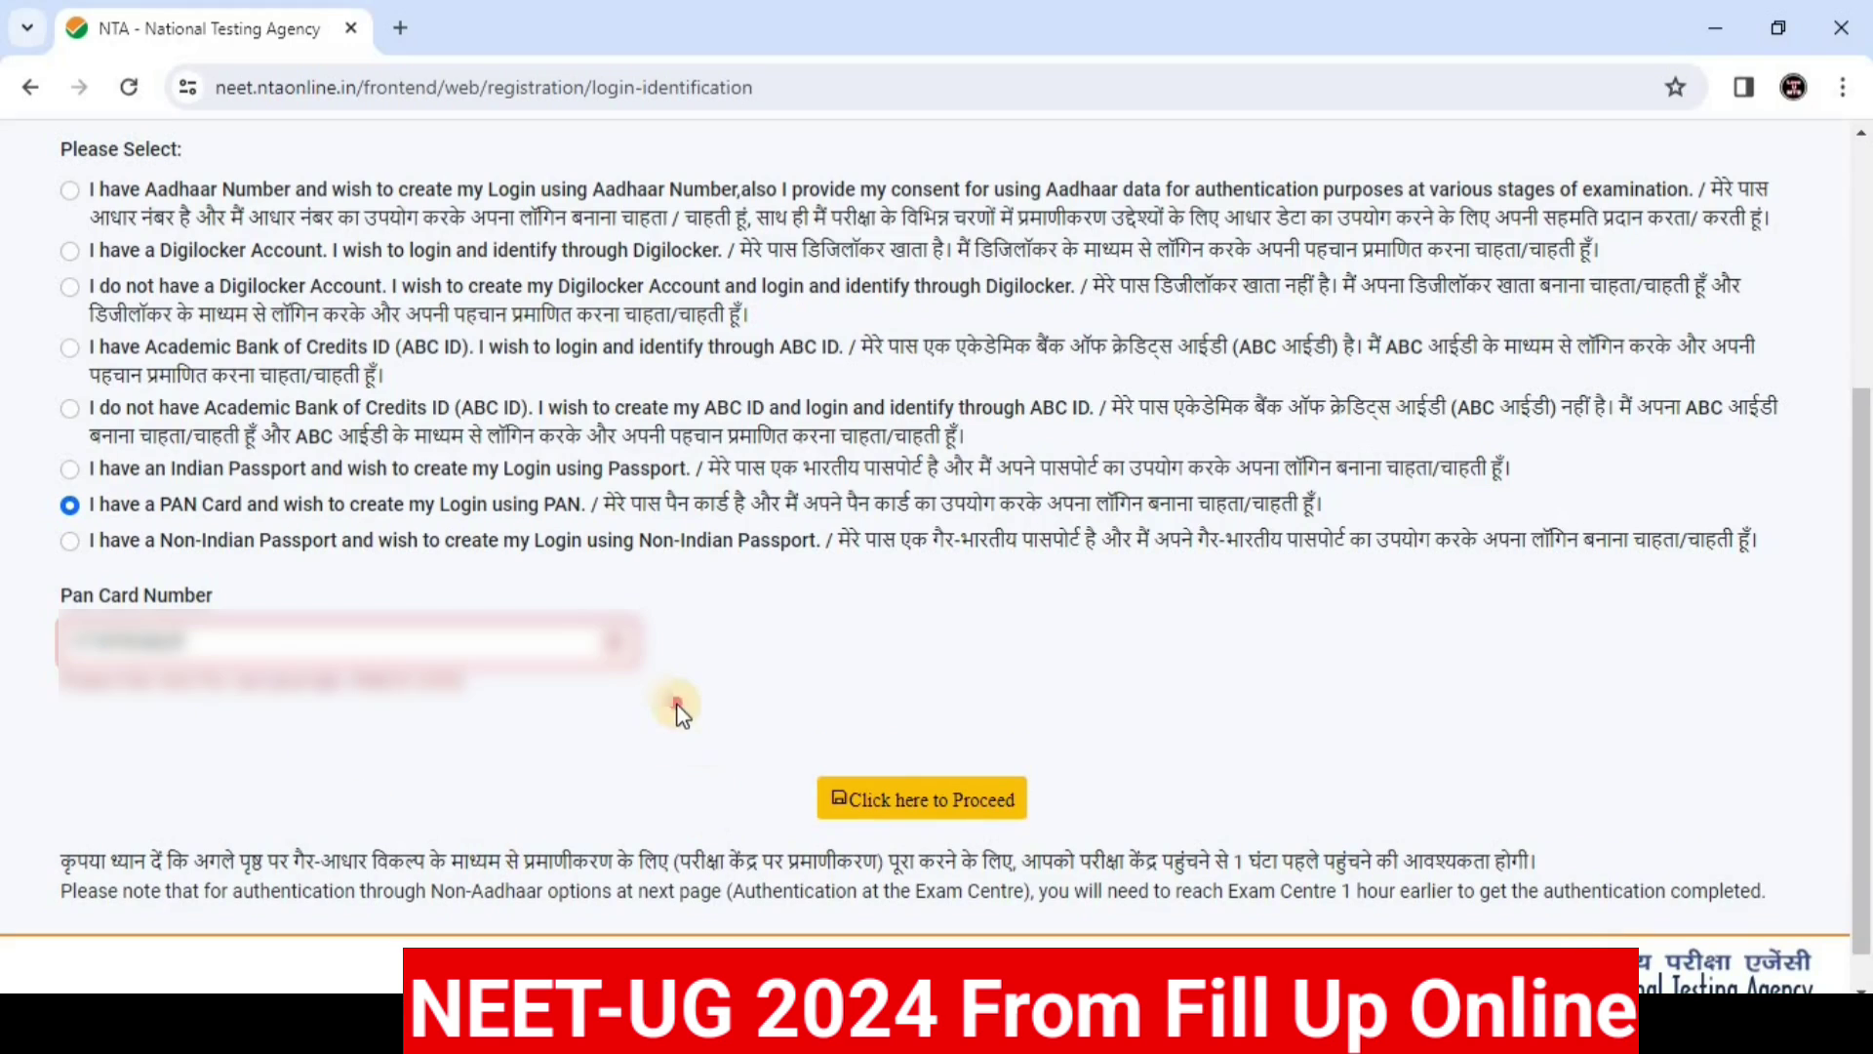
pyautogui.click(943, 771)
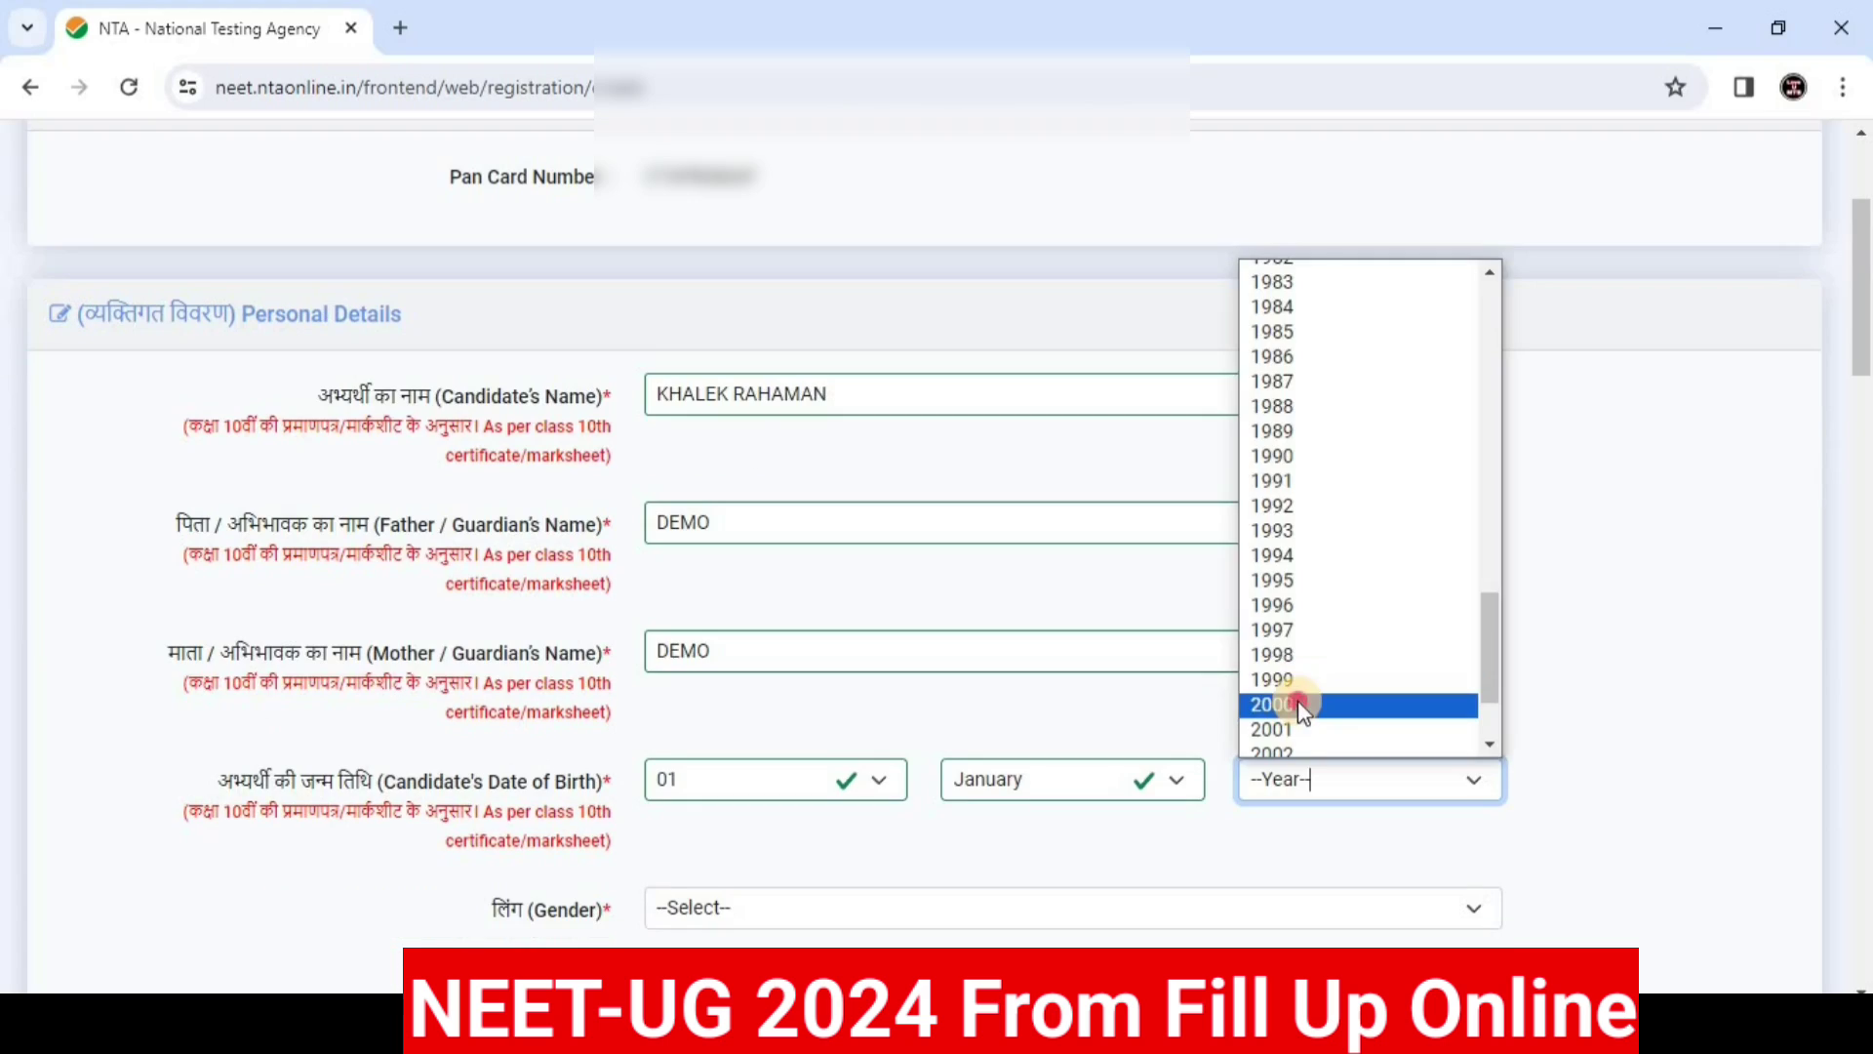
# - Set the birth year to 2000, gender to MALE and nationality to INDIAN
pyautogui.click(1297, 699)
pyautogui.scroll(-1, 1135, 568)
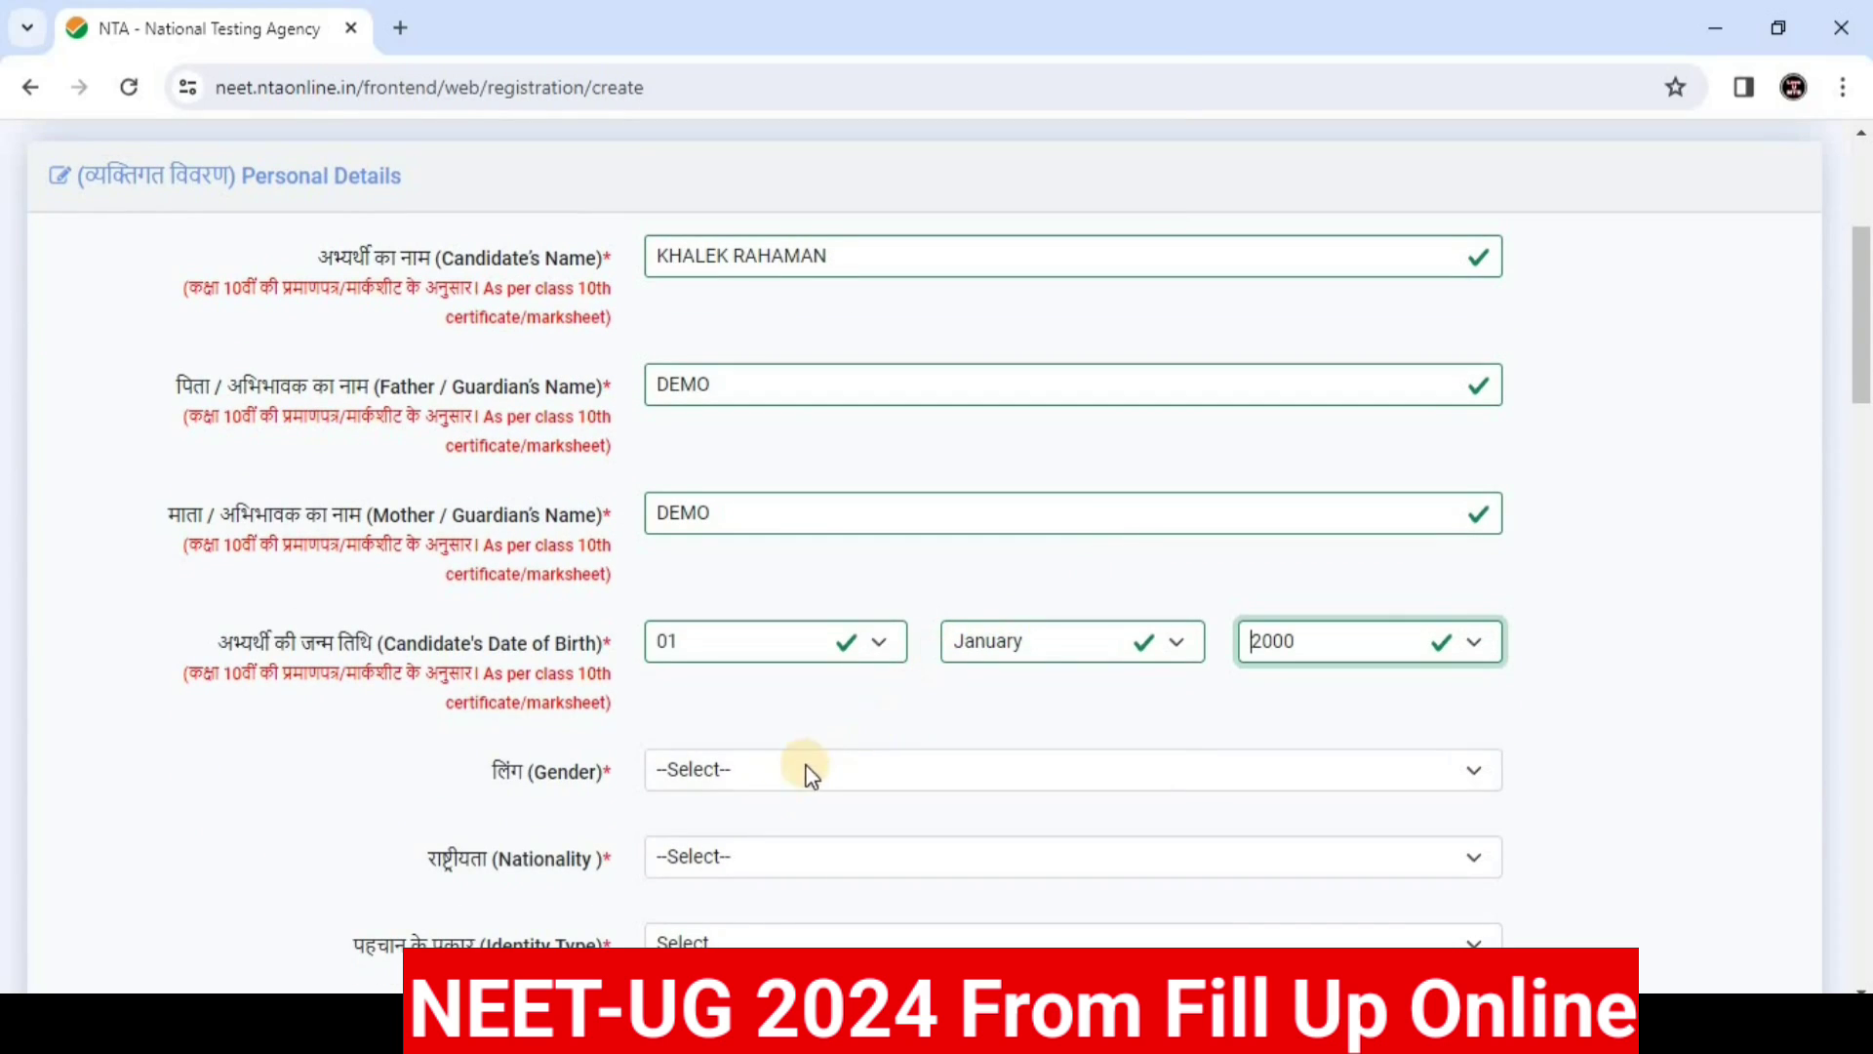
pyautogui.click(769, 779)
pyautogui.click(766, 829)
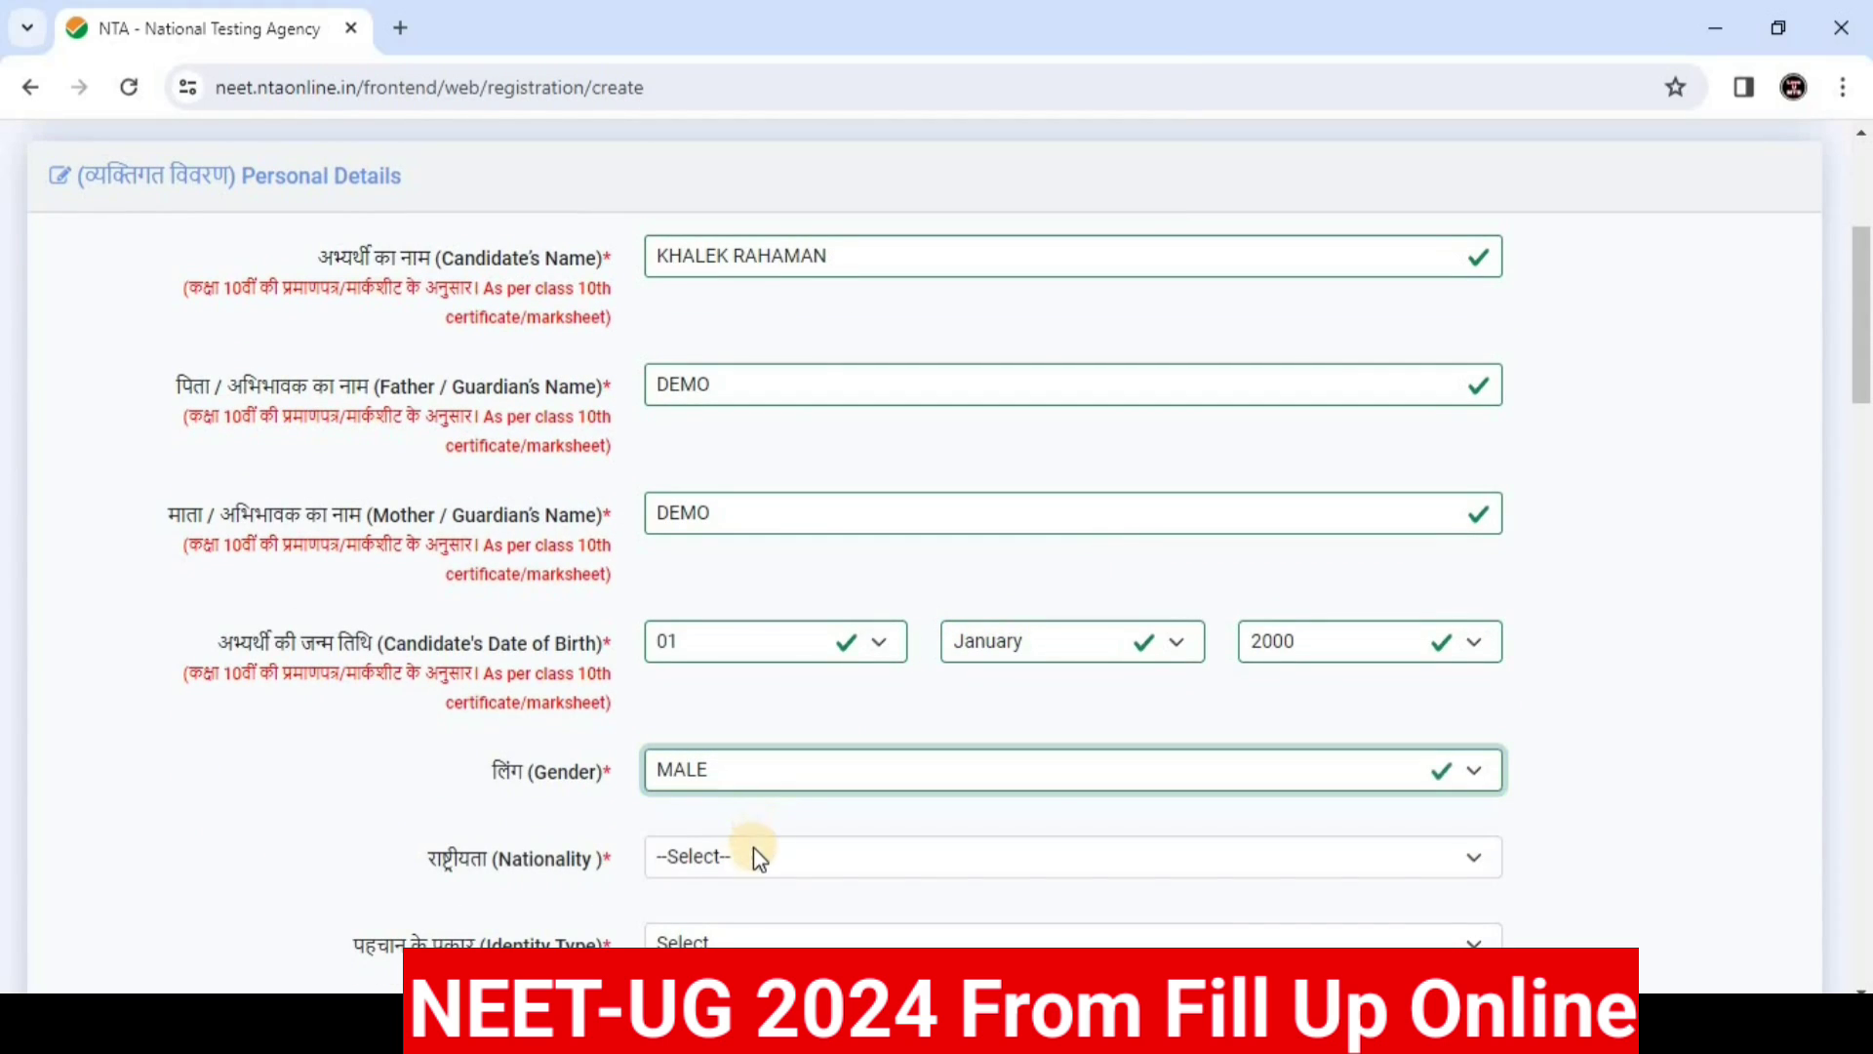
pyautogui.click(753, 854)
pyautogui.click(742, 917)
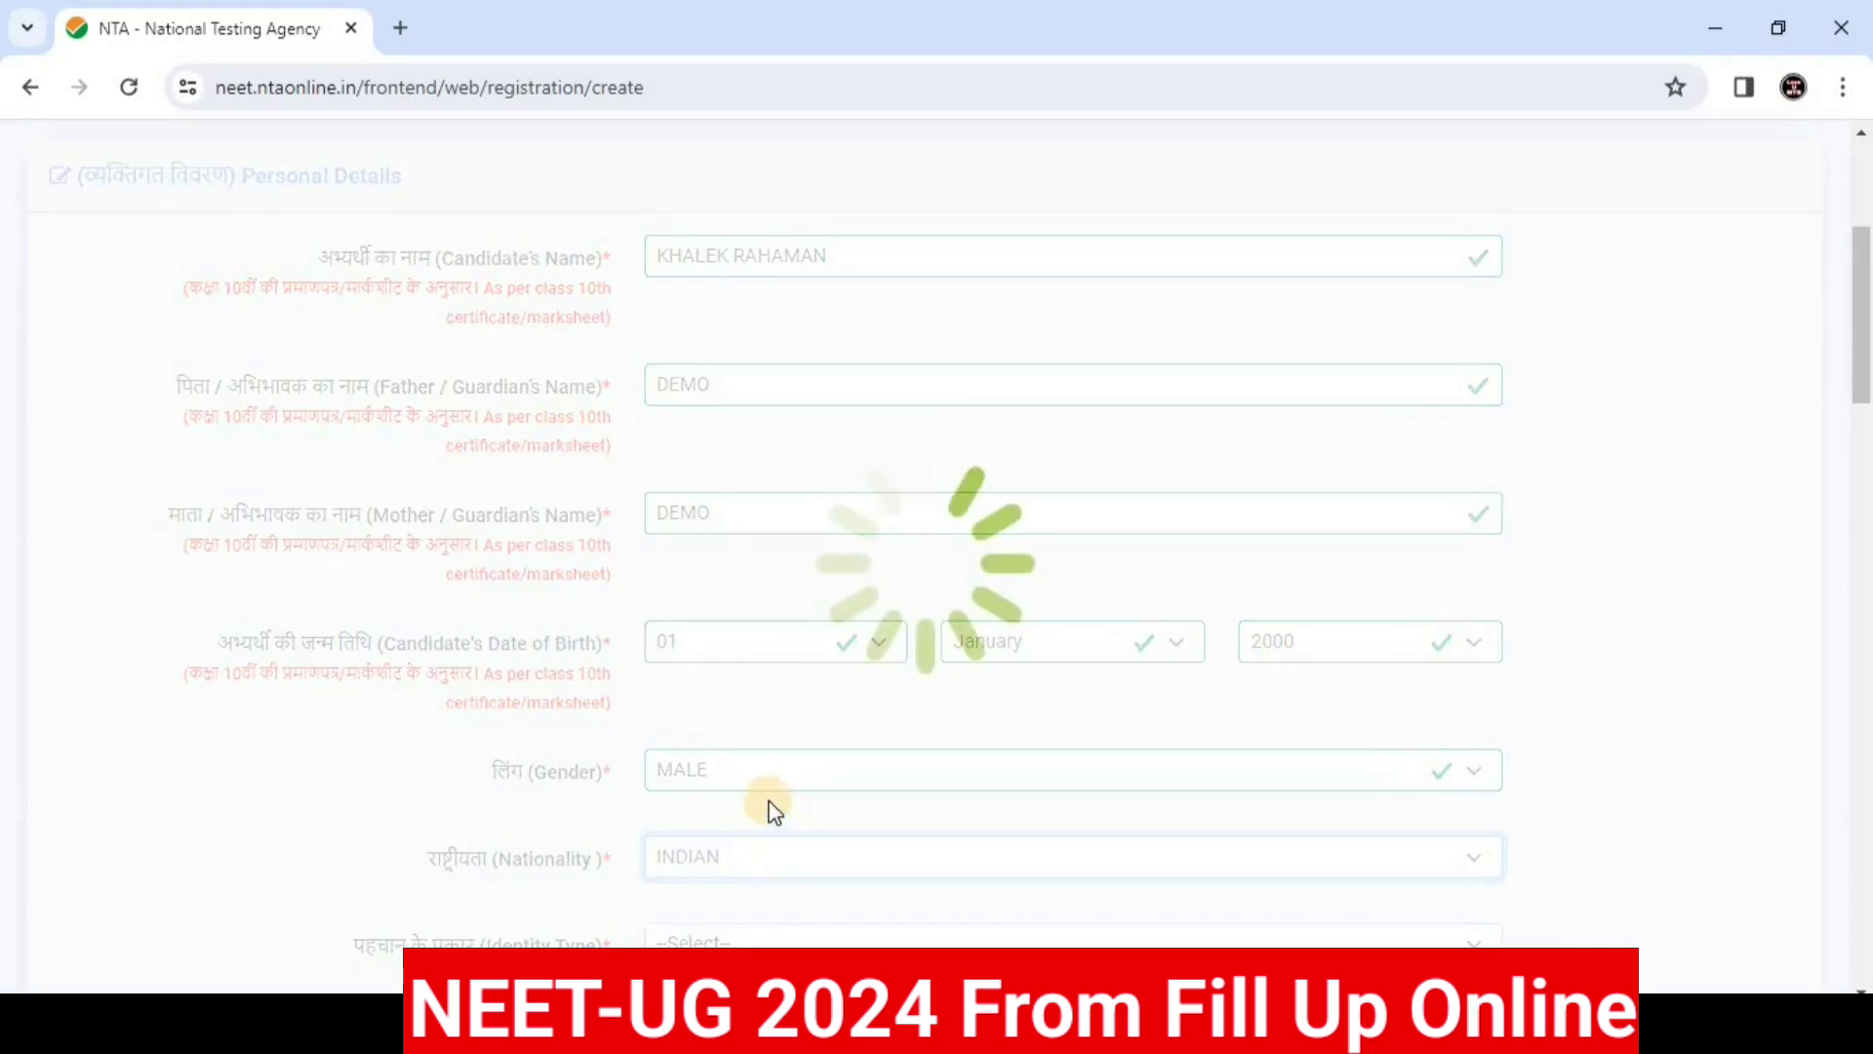
# - Set the identity type to PAN CARD and enter the identification number
pyautogui.scroll(-4, 782, 757)
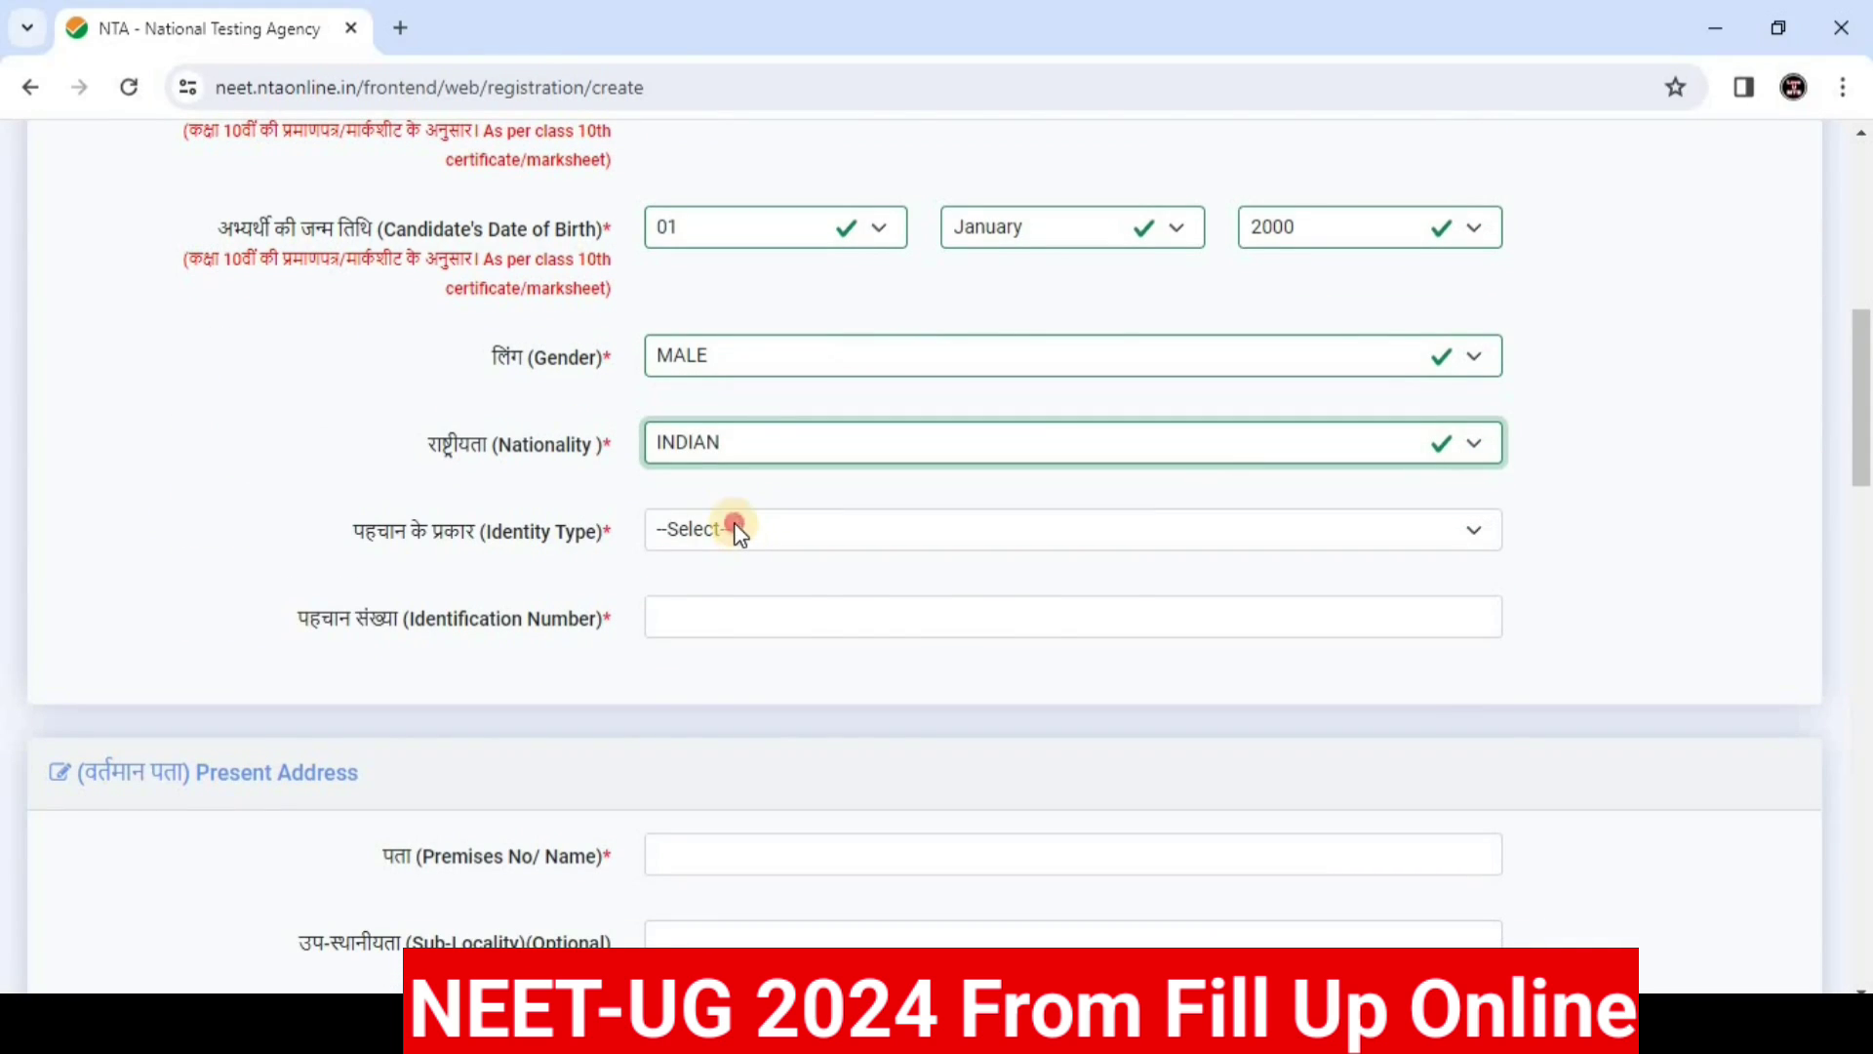
pyautogui.click(737, 536)
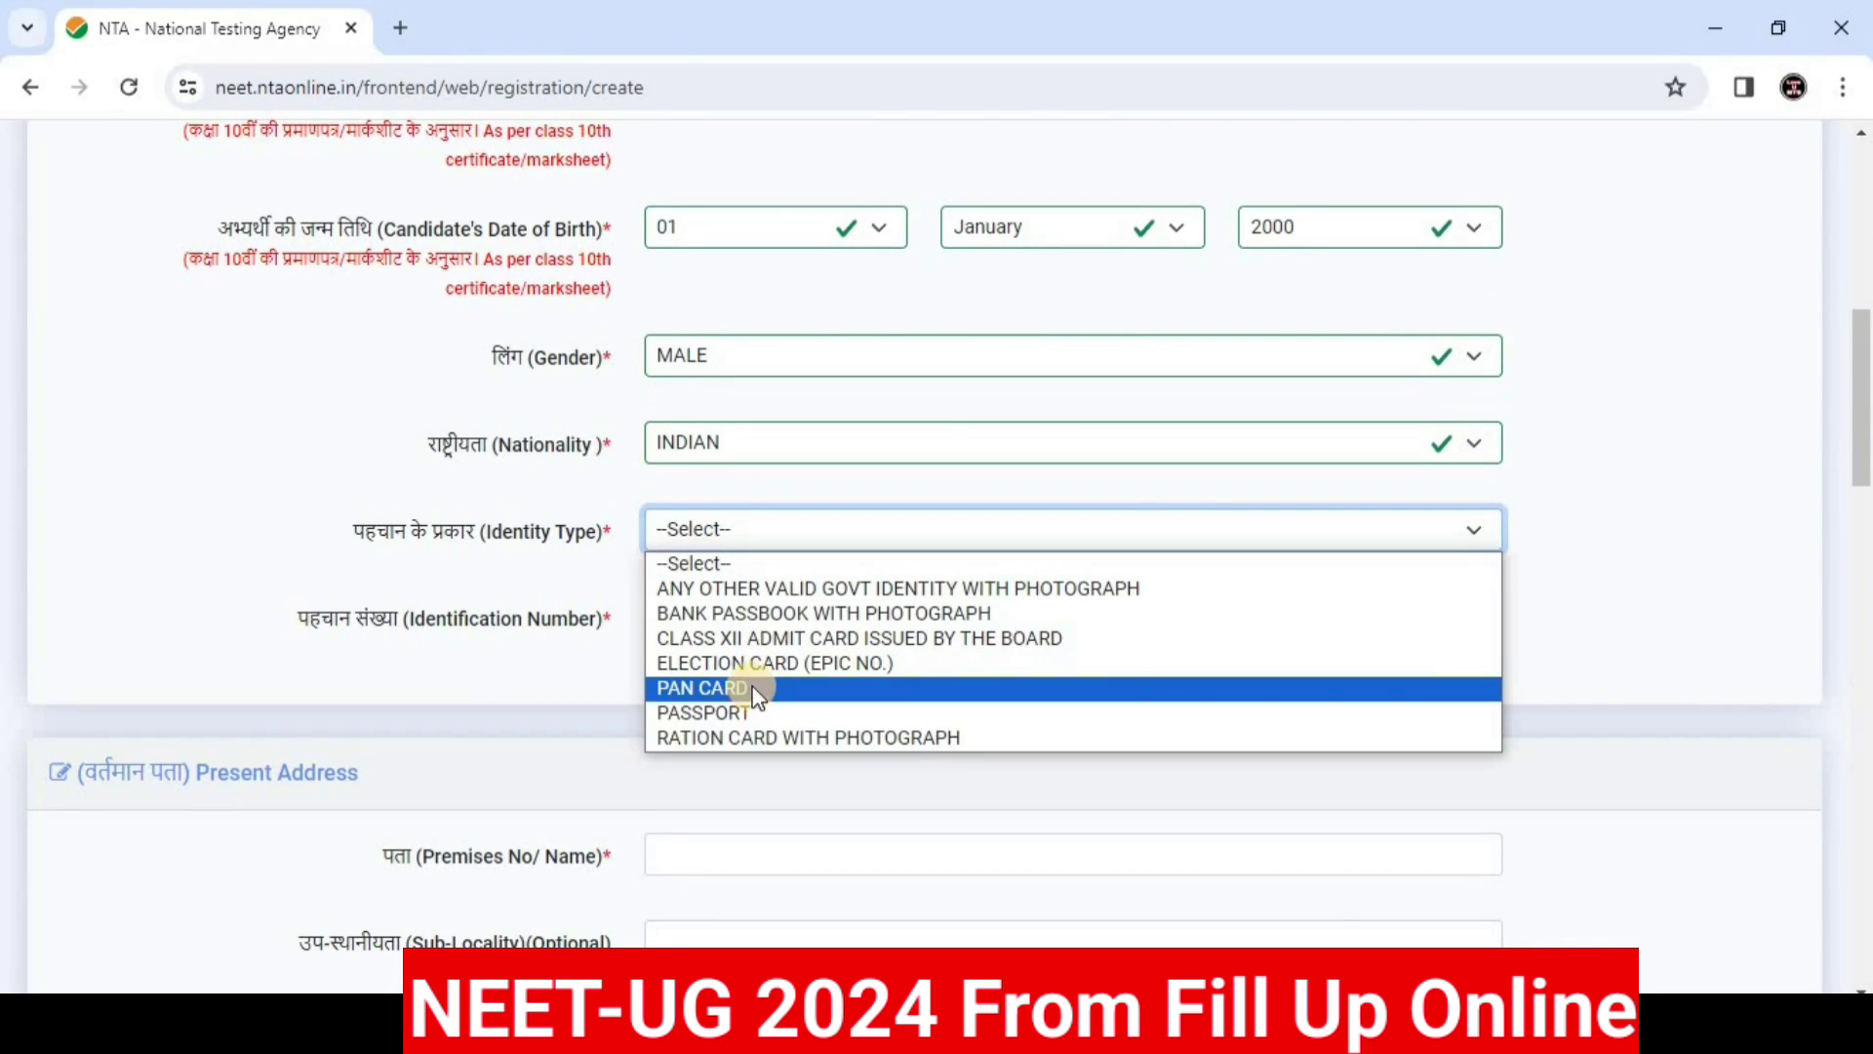
pyautogui.click(754, 688)
pyautogui.click(746, 527)
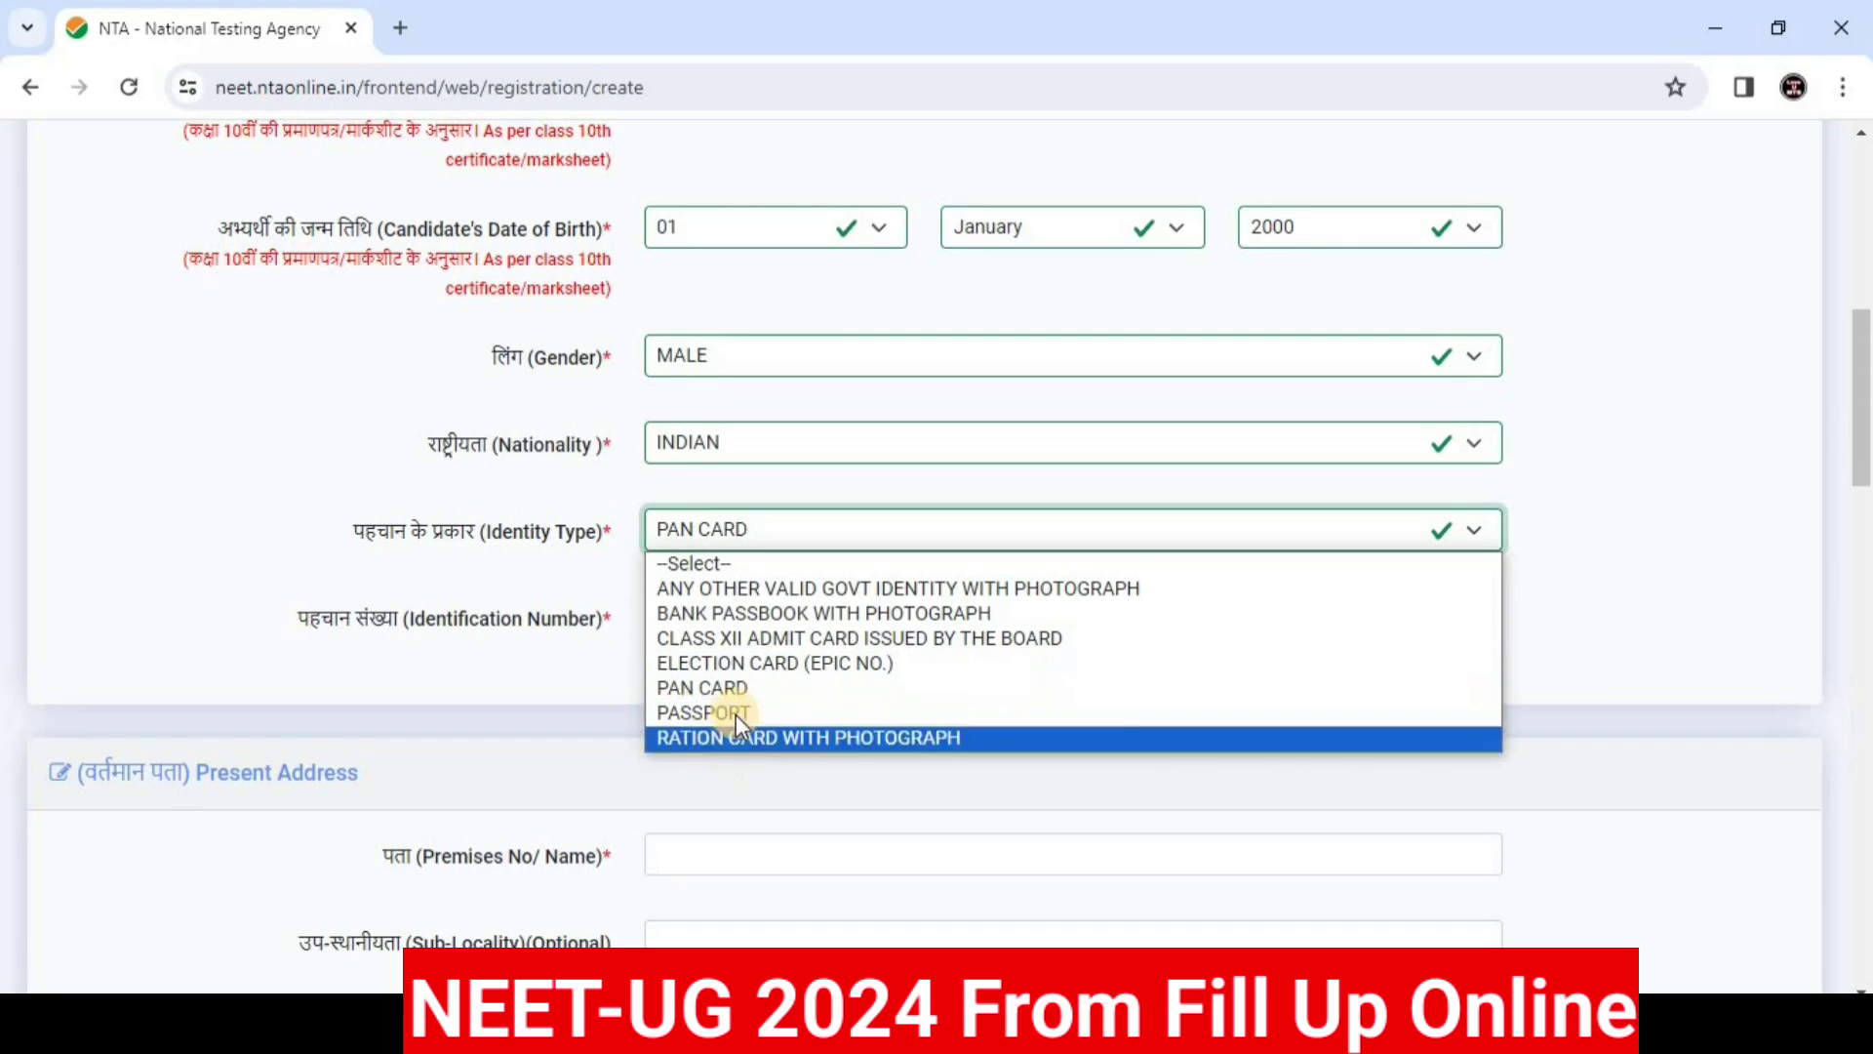
pyautogui.click(707, 688)
pyautogui.click(714, 628)
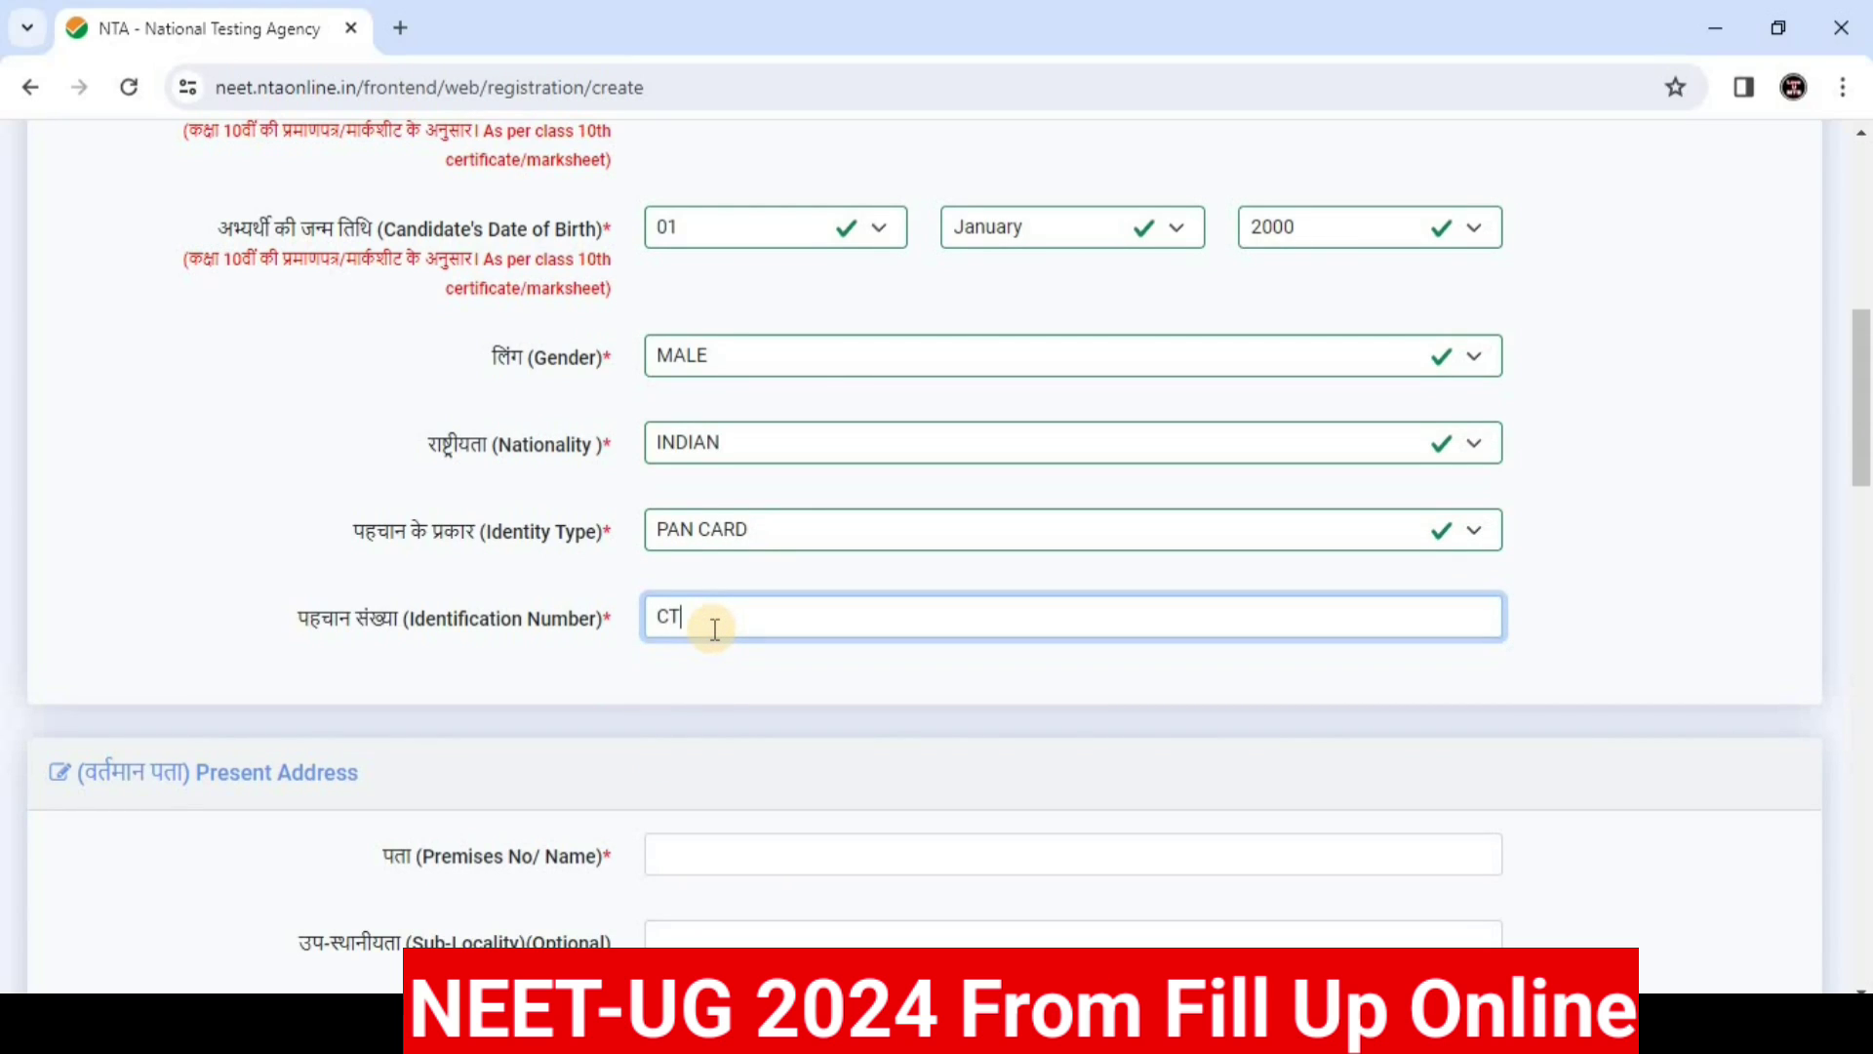
# - Fill the present address premises, sub-locality and locality with DEMO, DEMO and EMO
pyautogui.scroll(-5, 714, 628)
pyautogui.click(676, 302)
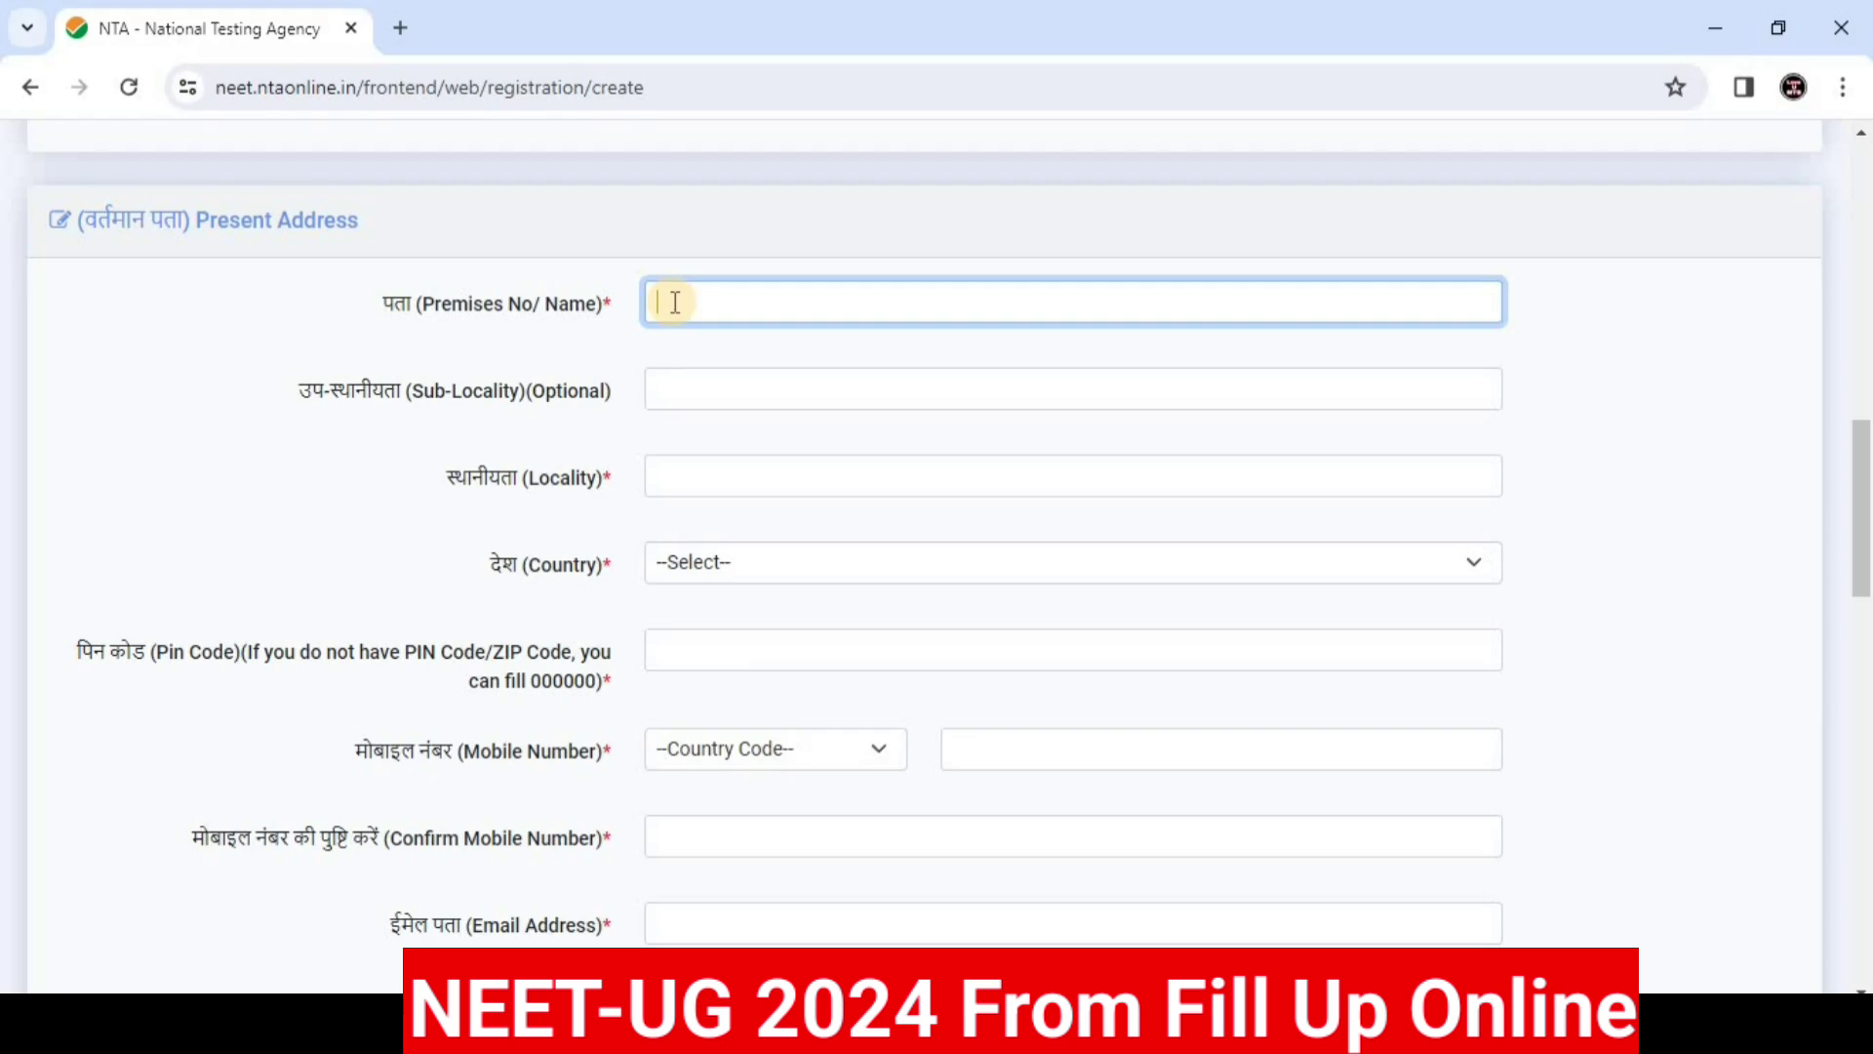
pyautogui.write('DEMO')
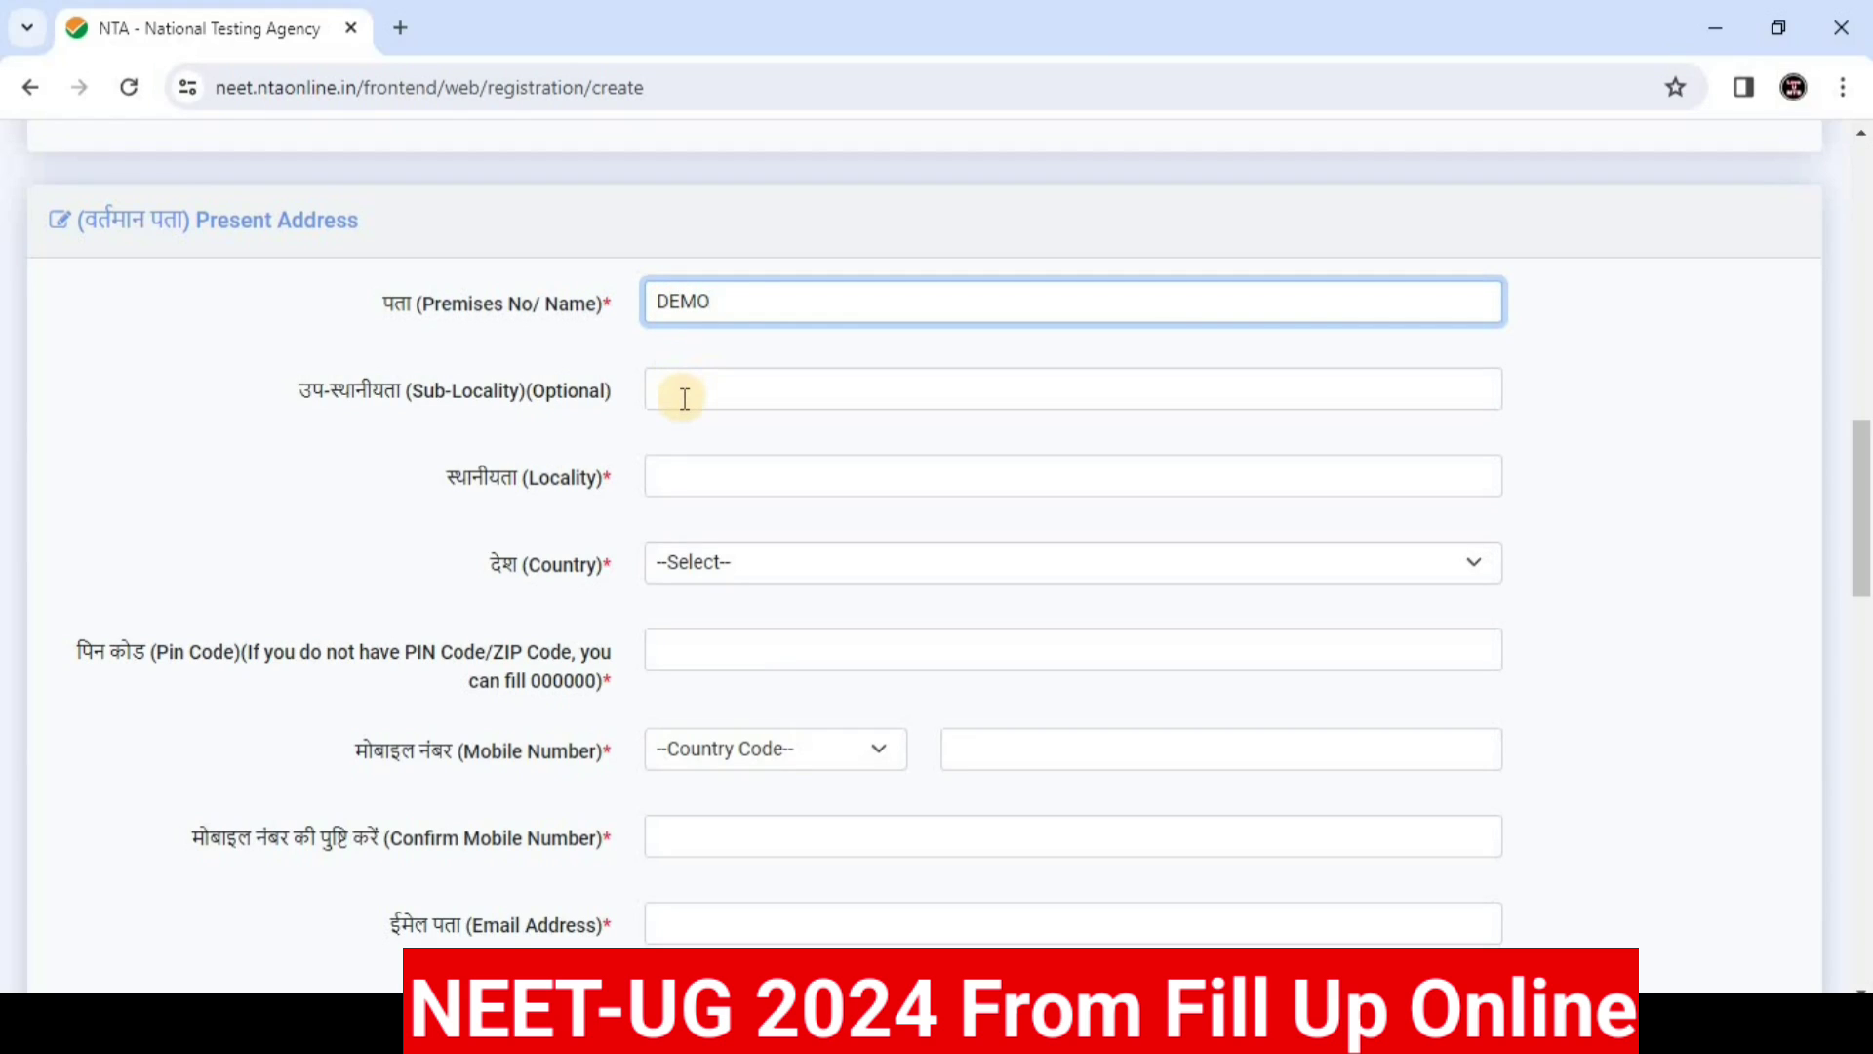
pyautogui.click(684, 397)
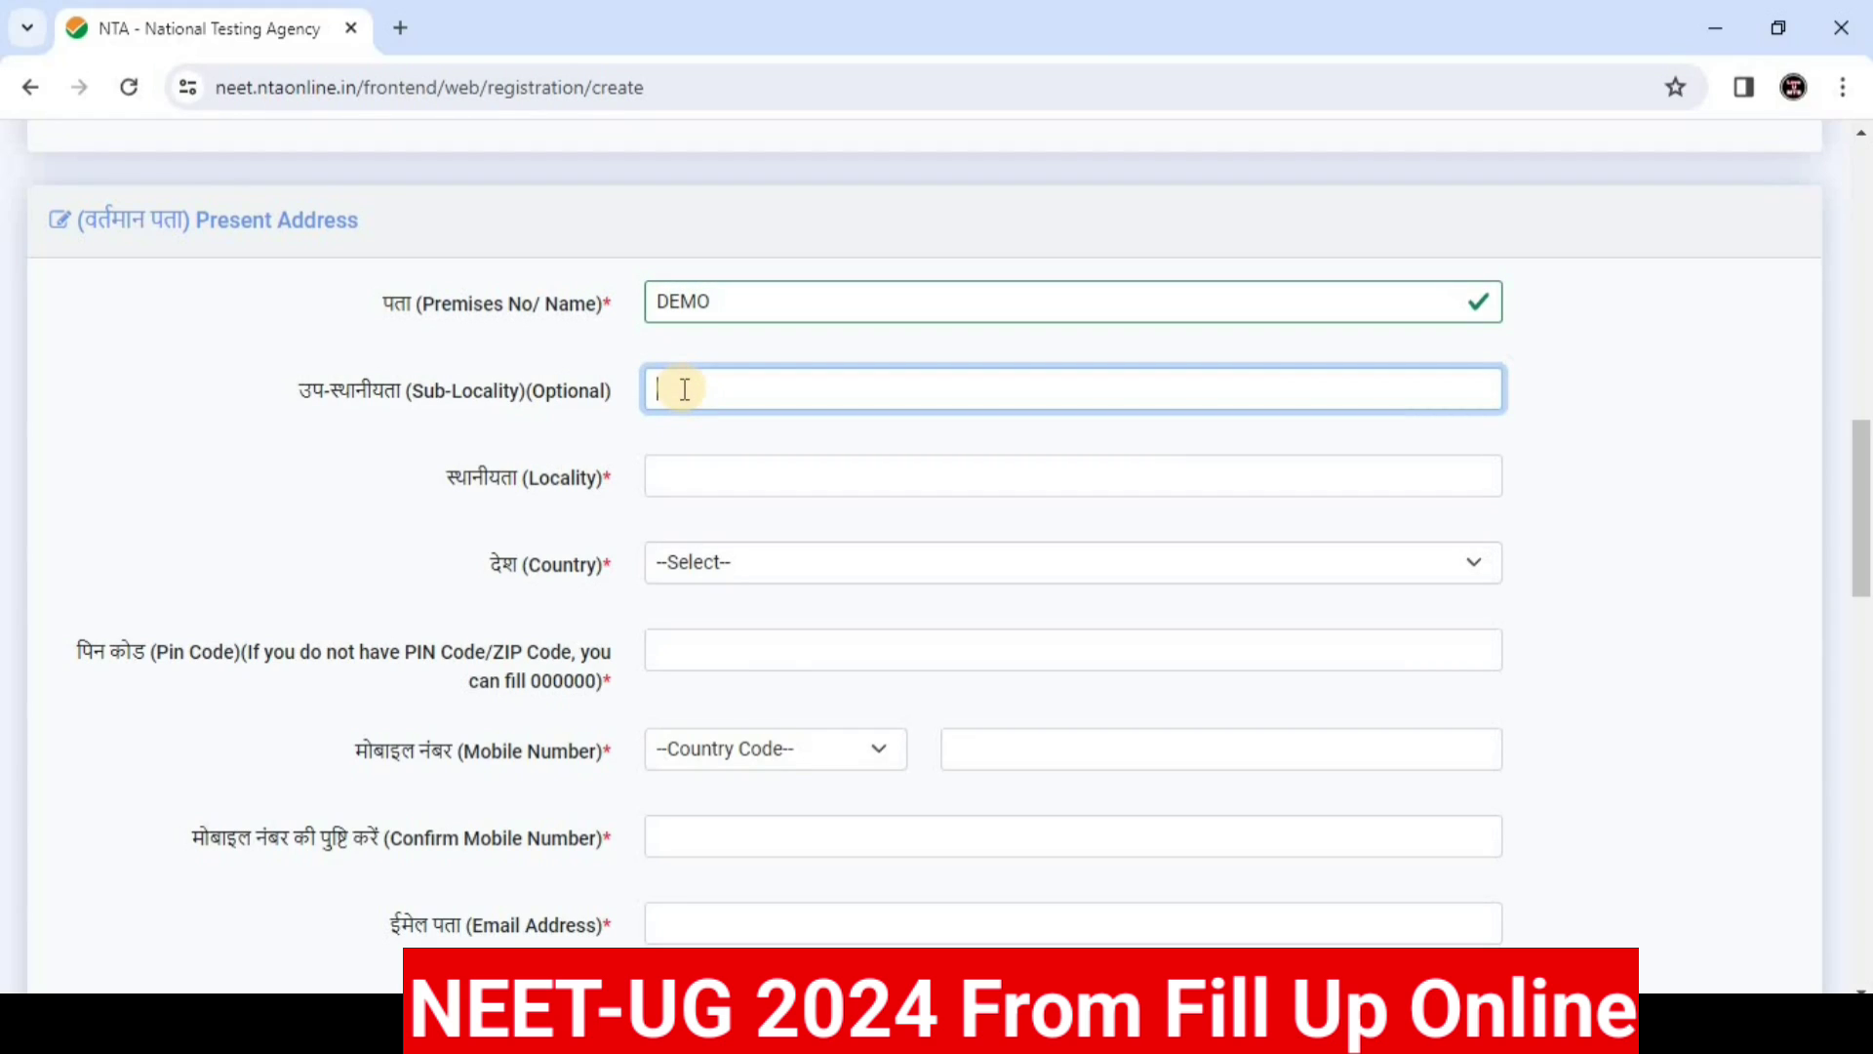
pyautogui.write('DEMO')
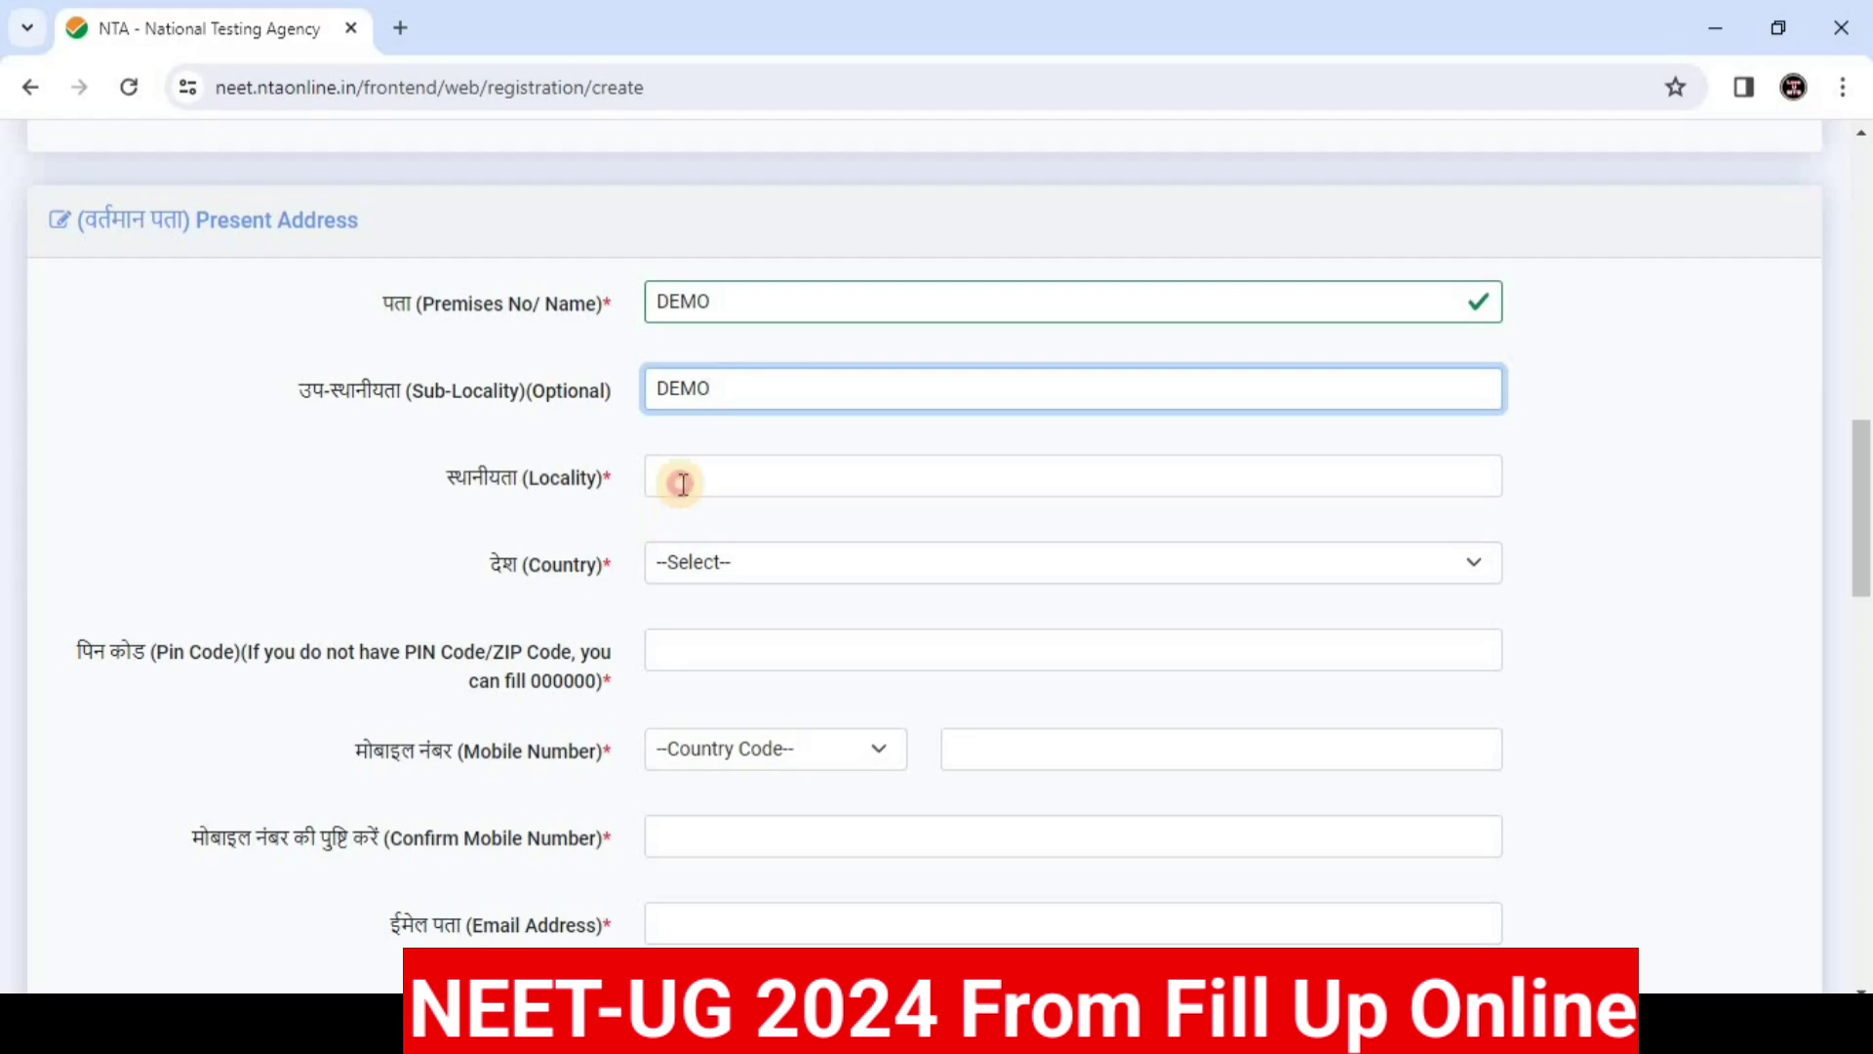
pyautogui.click(680, 472)
pyautogui.write('E')
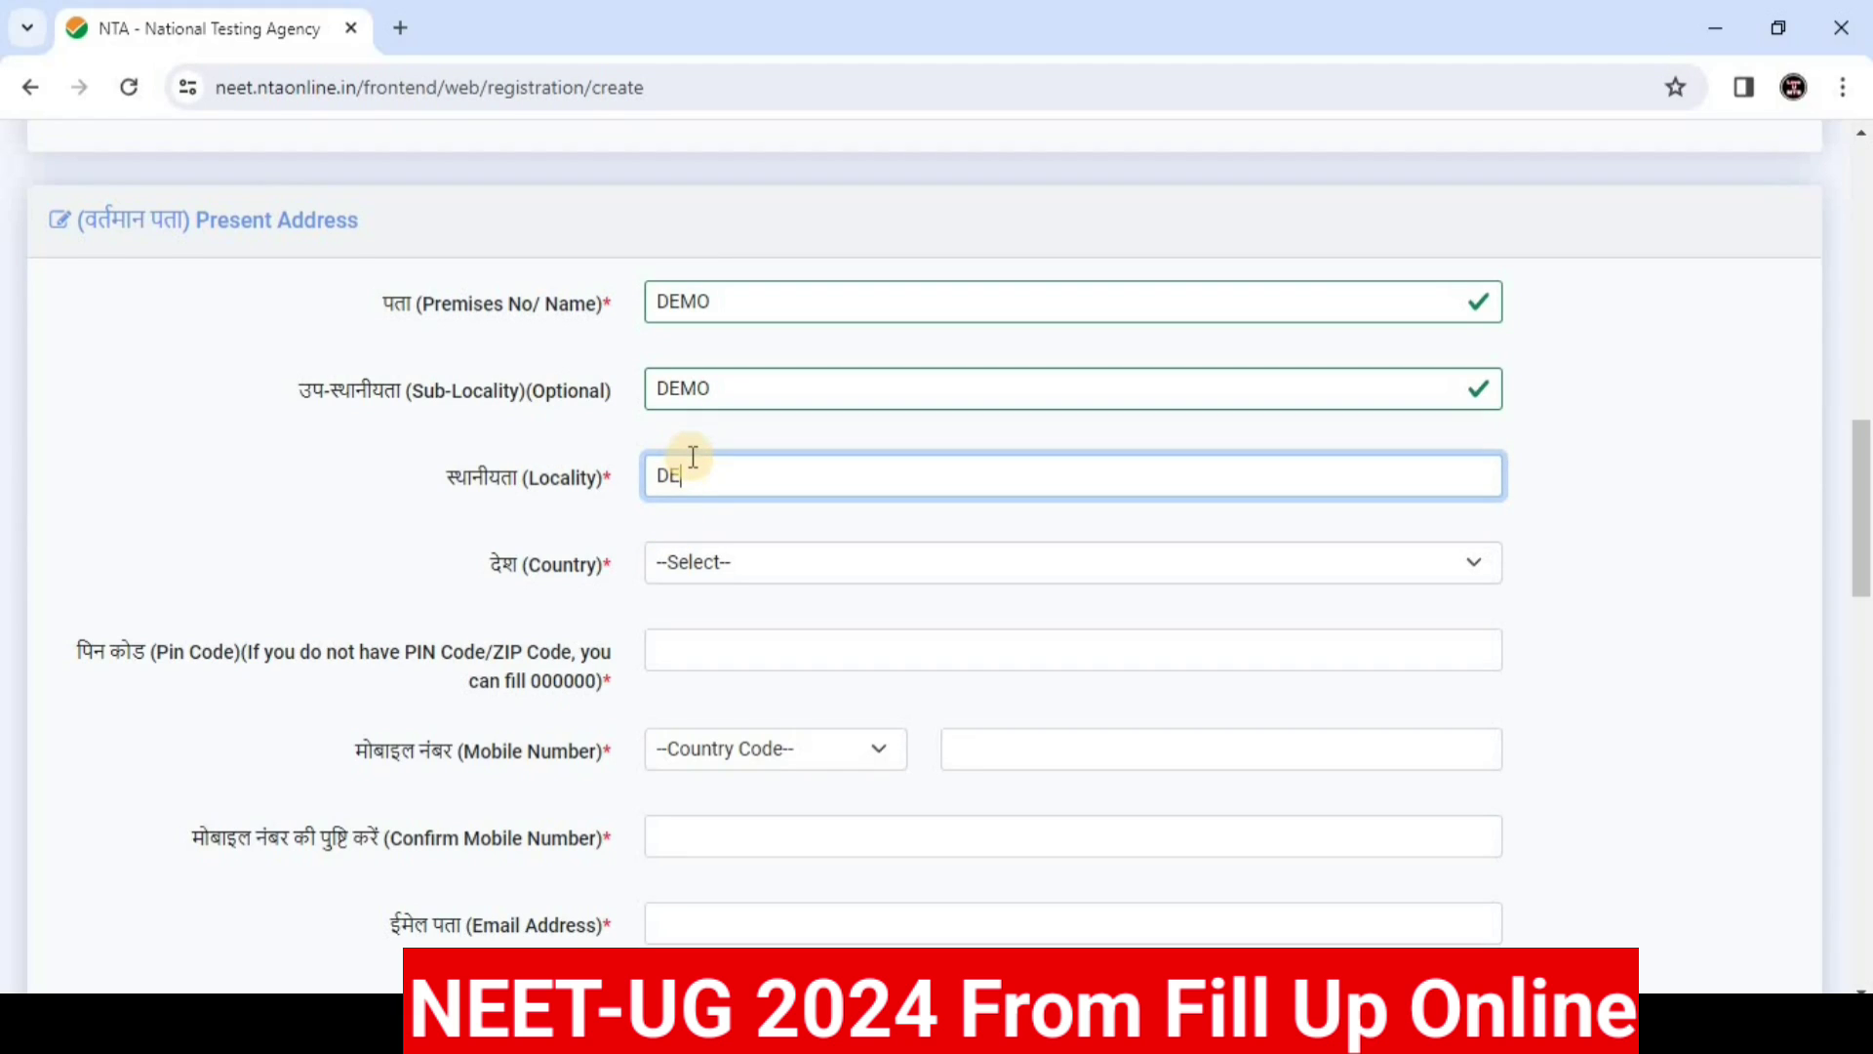
pyautogui.write('MO')
# - Set country INDIA, state WEST BENGAL, district COOCHBEHAR, and complete the PIN code
pyautogui.click(698, 560)
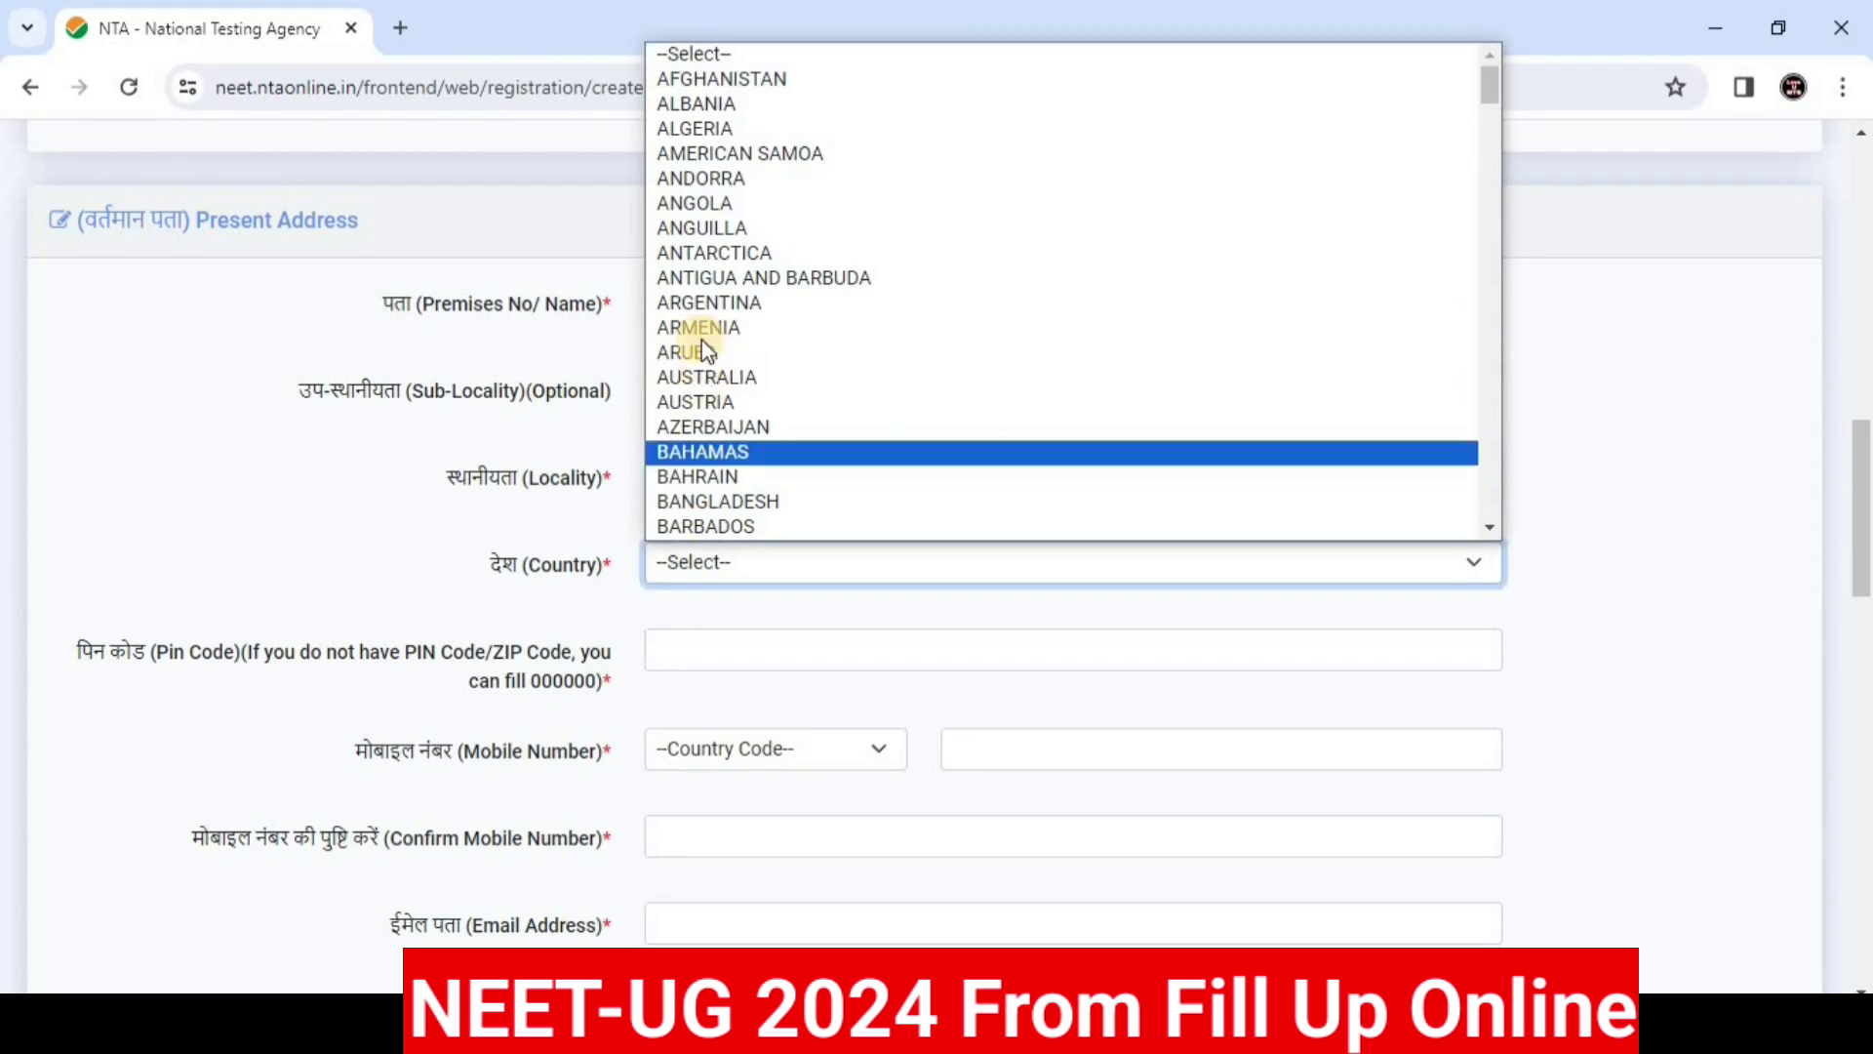
pyautogui.scroll(-20, 712, 230)
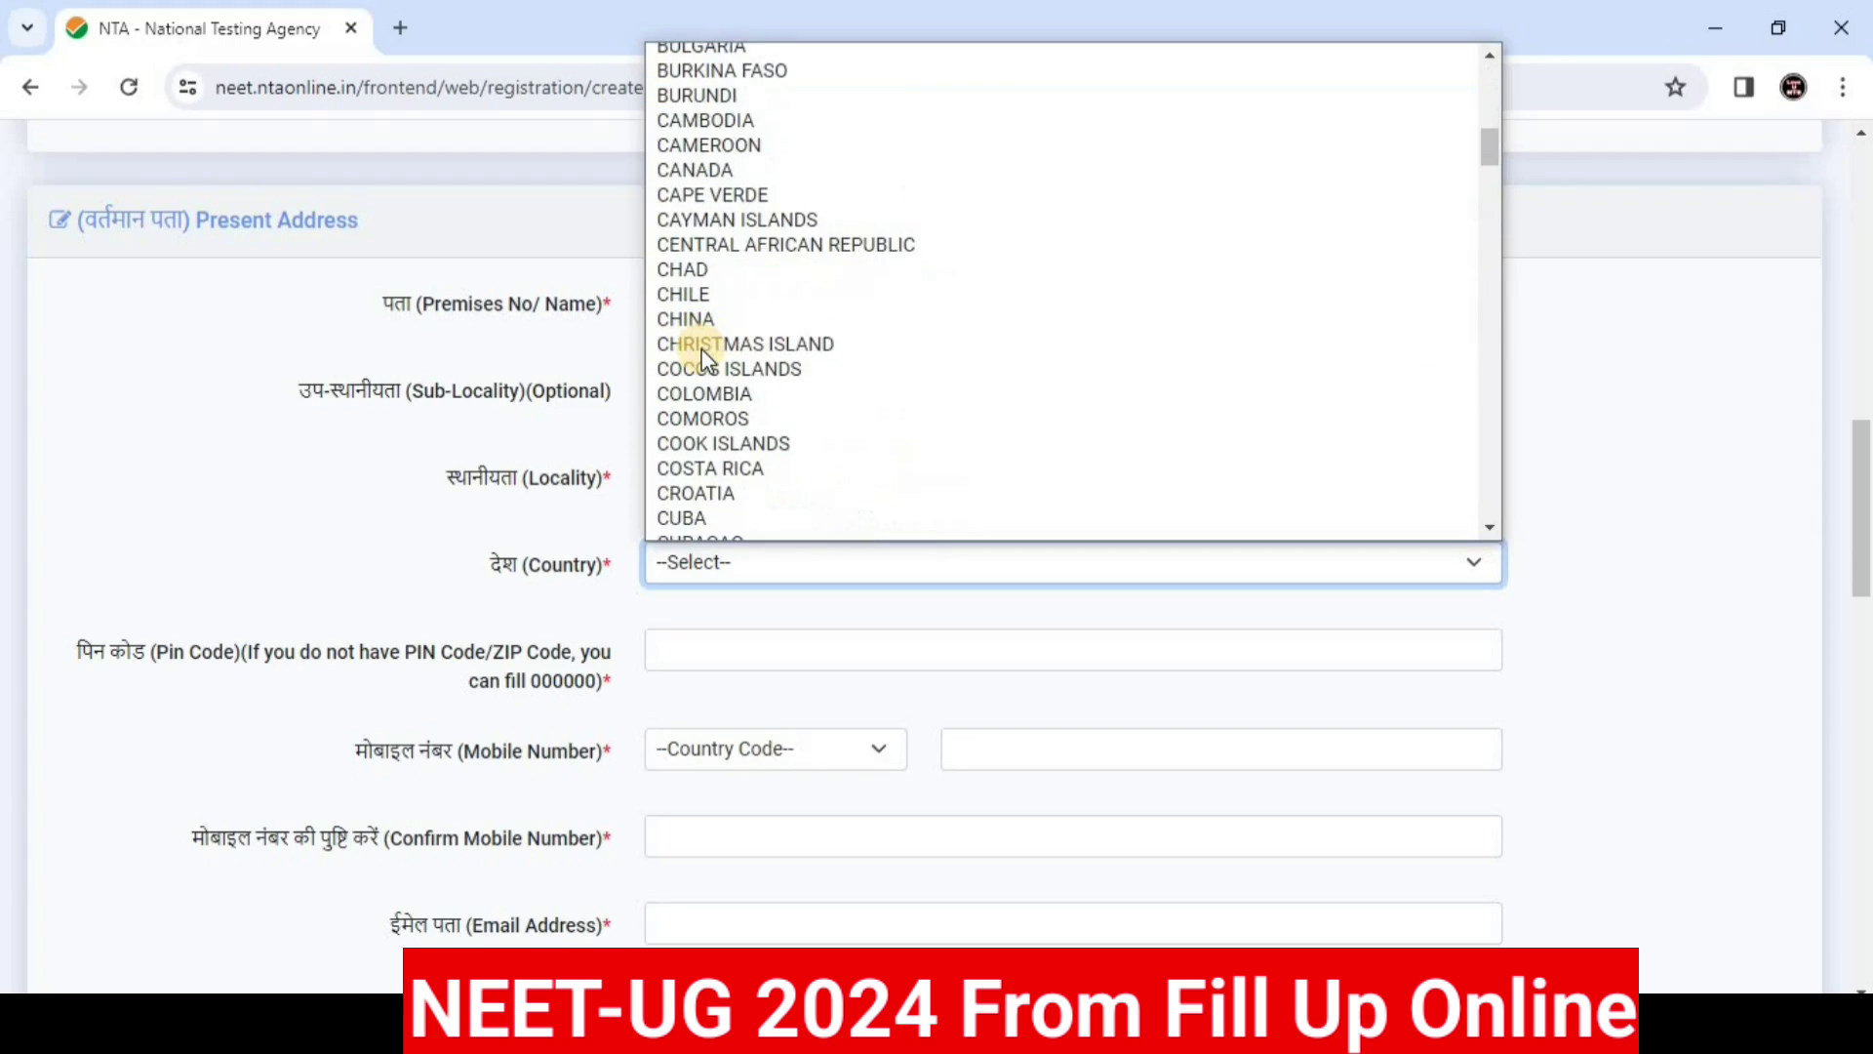
pyautogui.press('i')
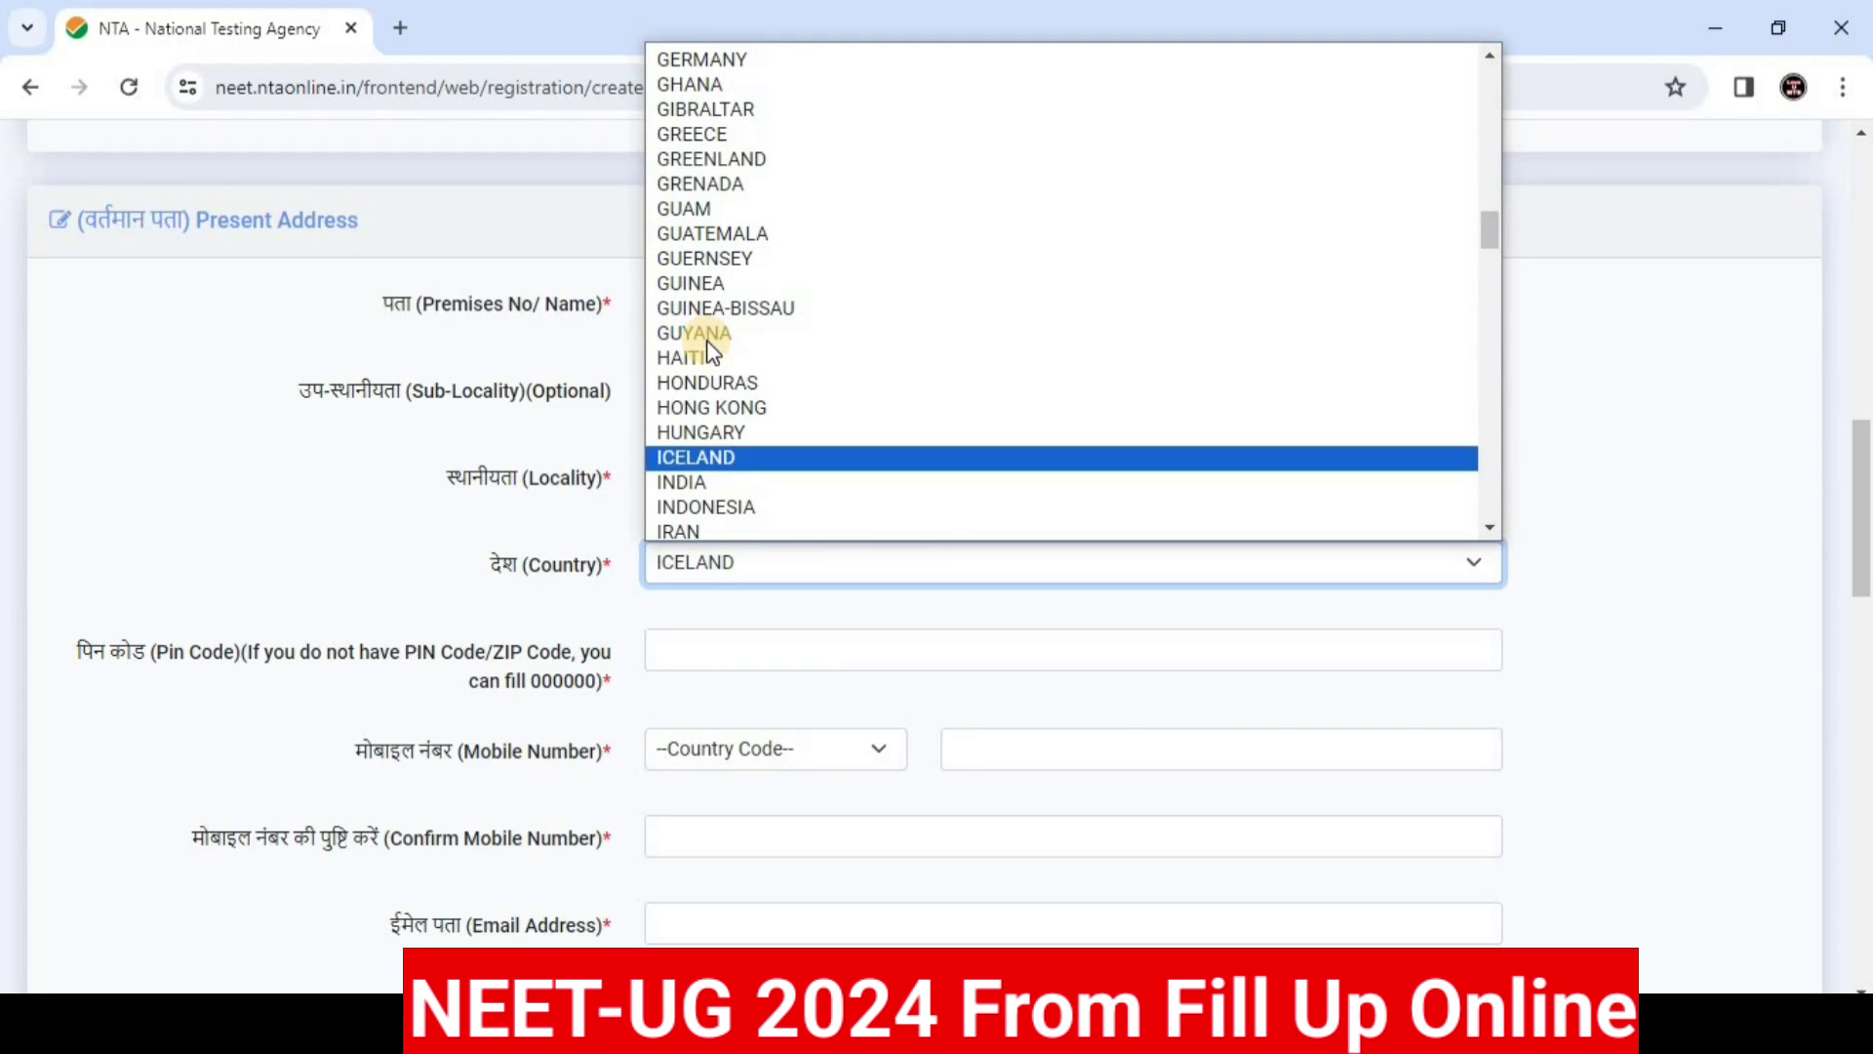
pyautogui.press('n')
pyautogui.press('Return')
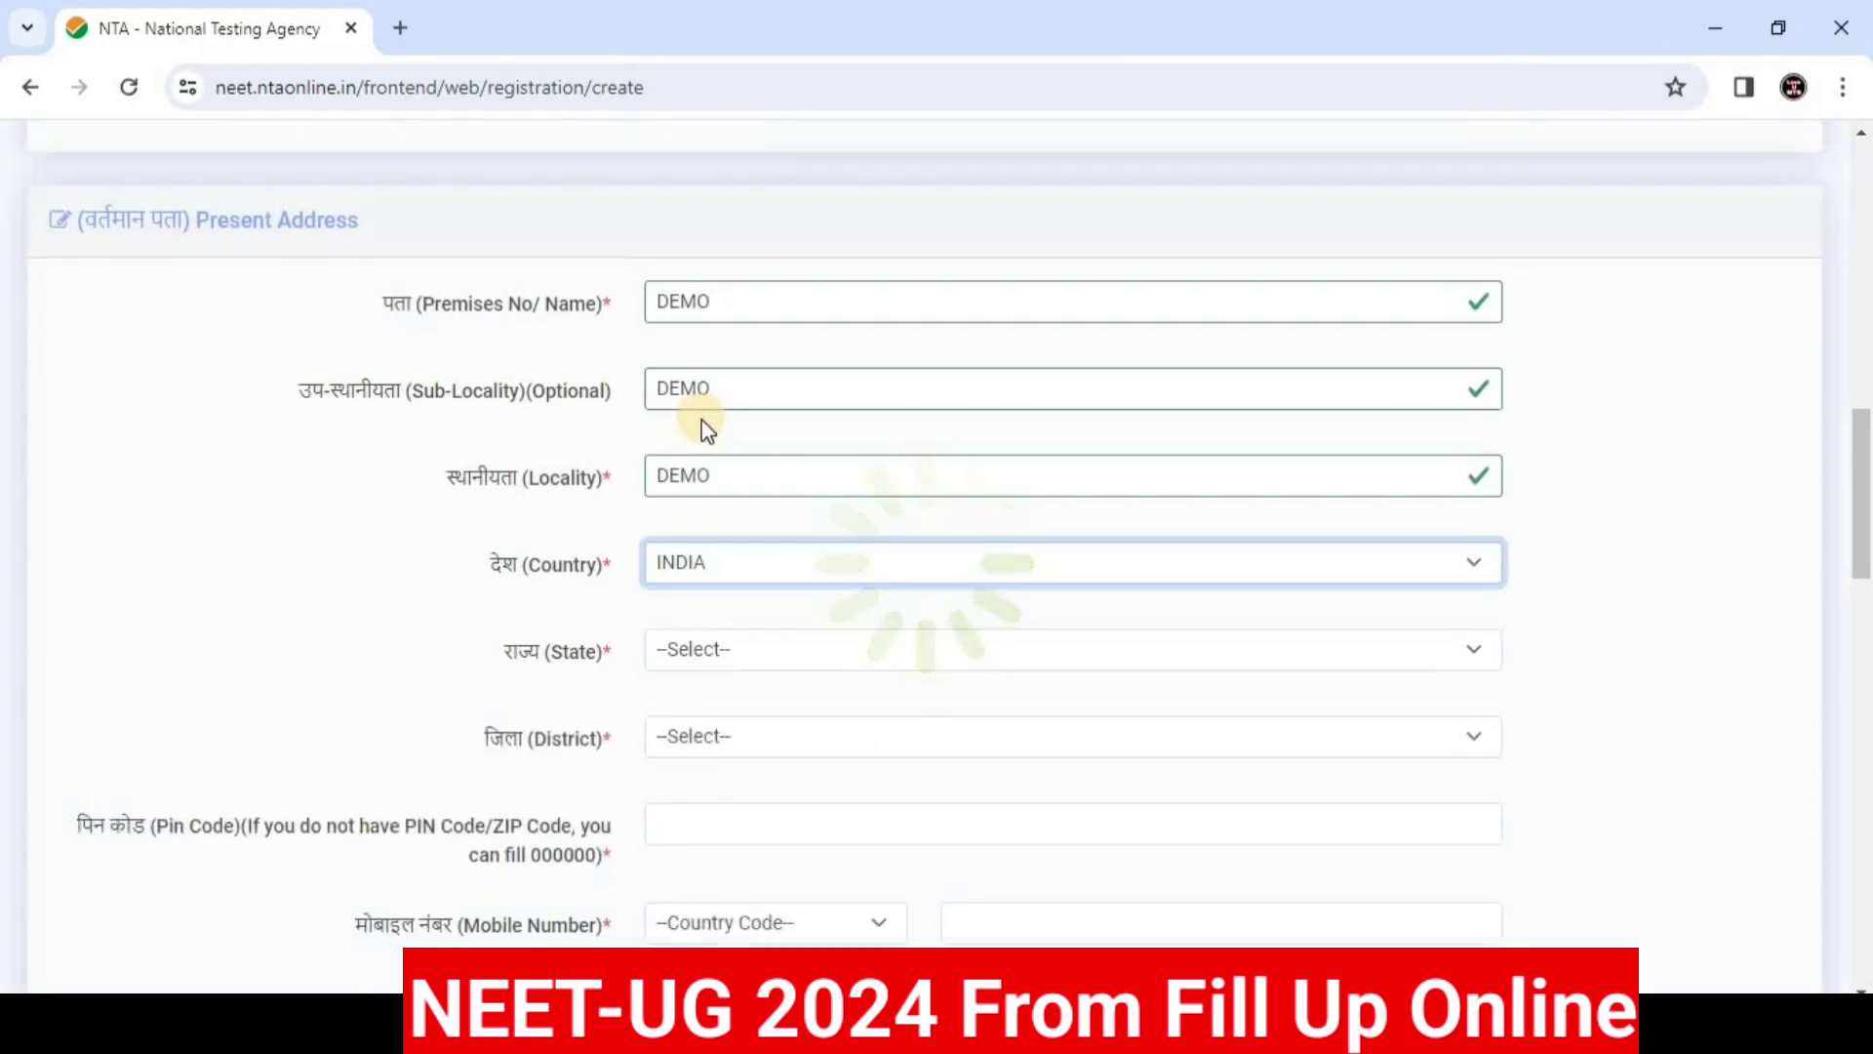
pyautogui.click(736, 649)
pyautogui.scroll(-10, 744, 531)
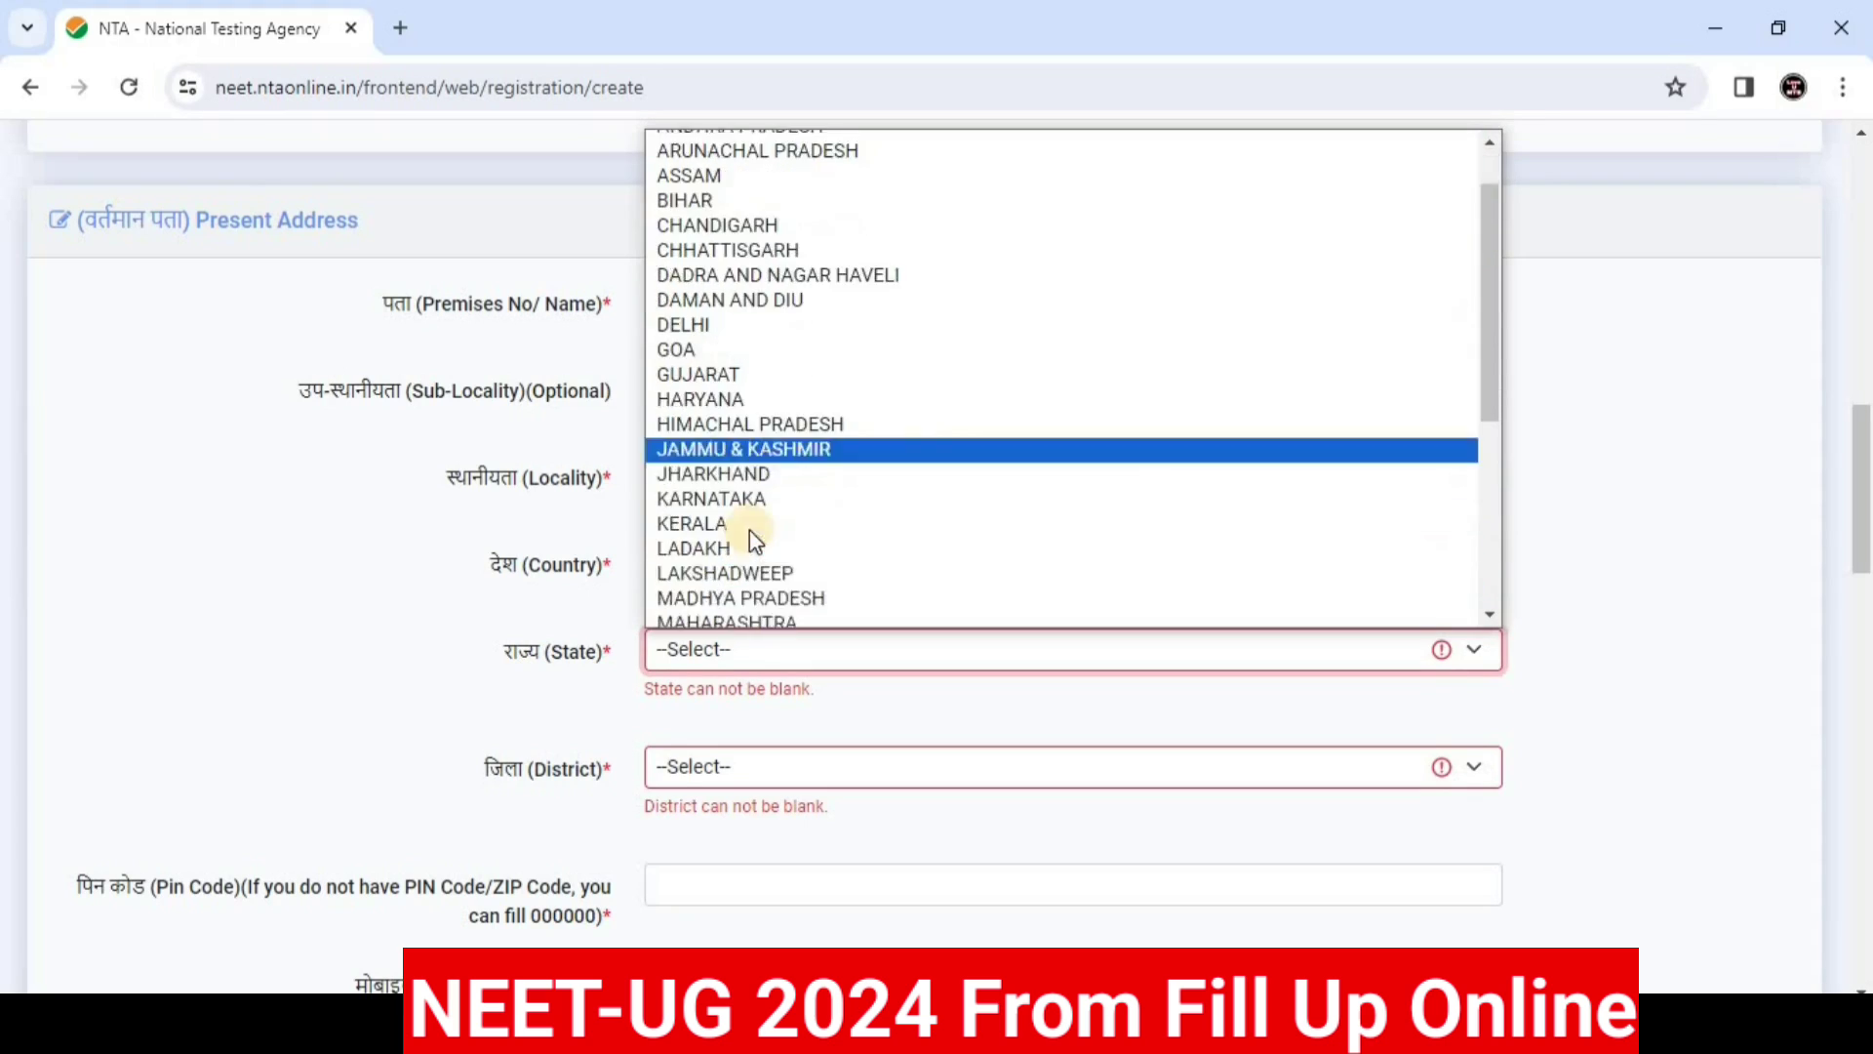
pyautogui.click(730, 616)
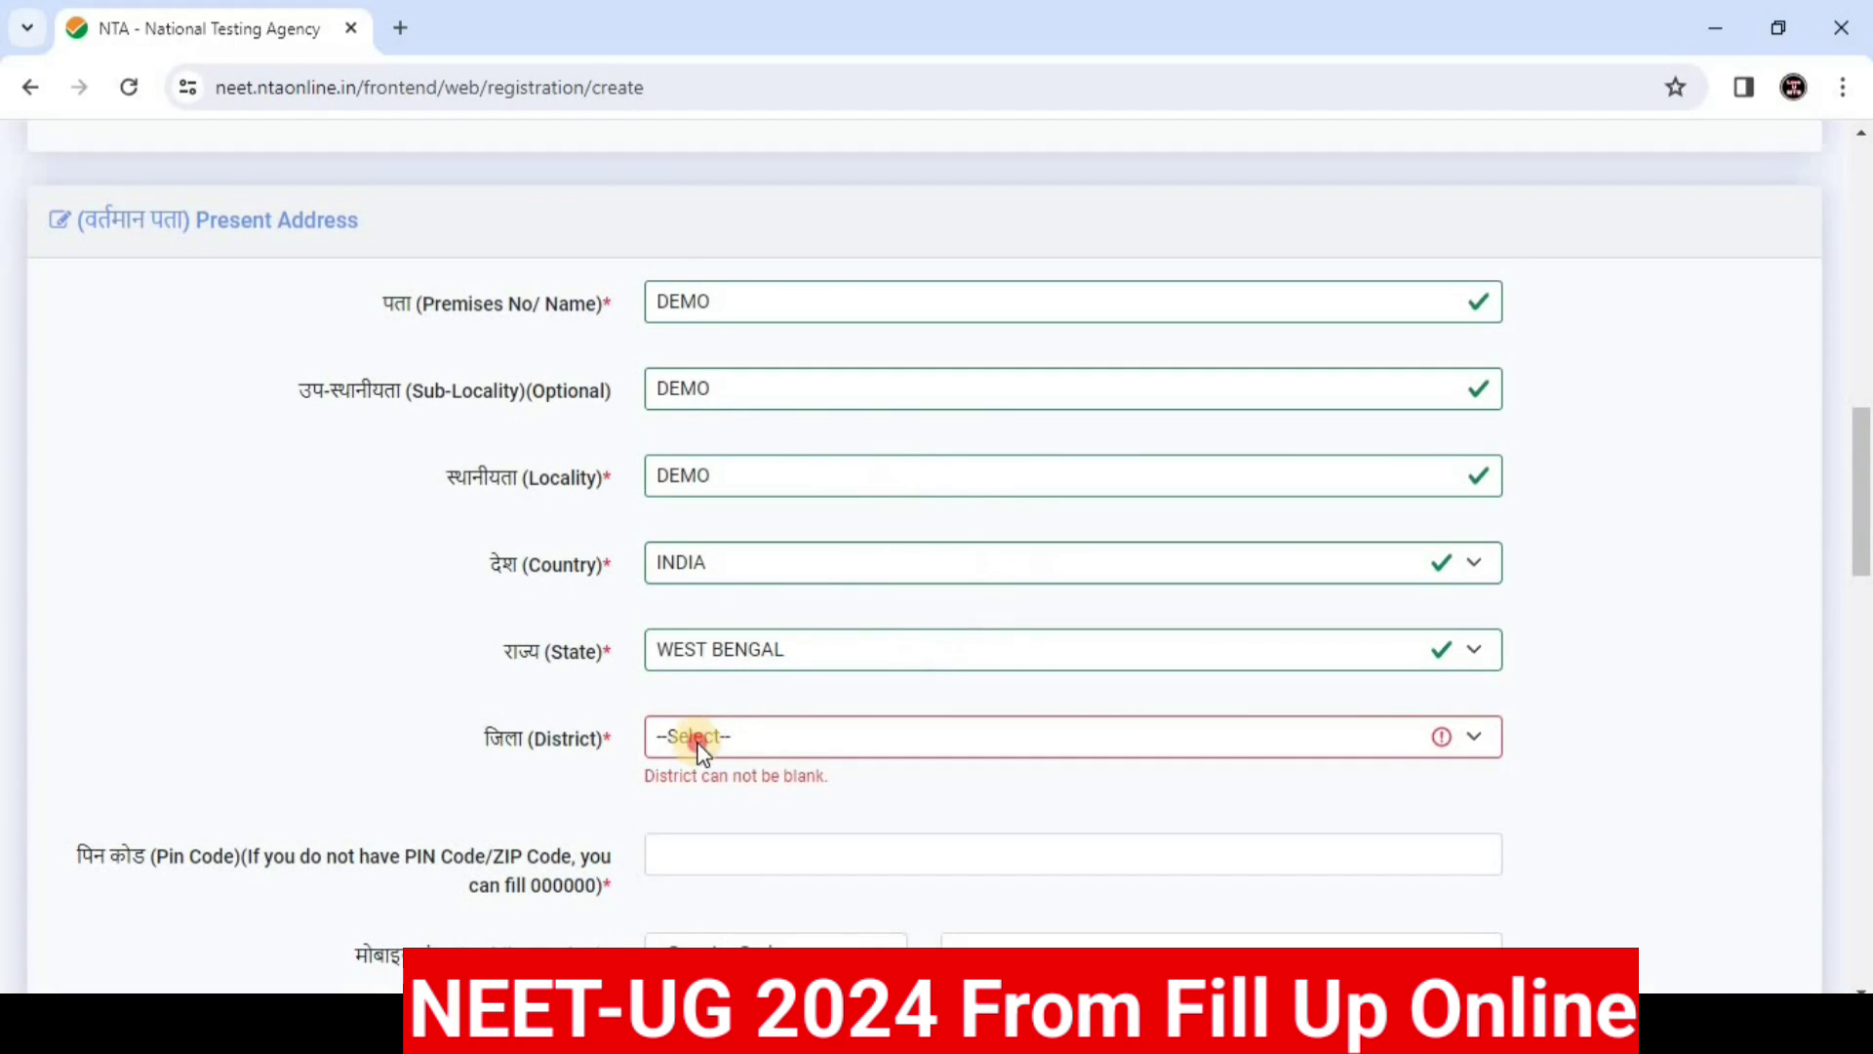
pyautogui.click(702, 738)
pyautogui.click(726, 378)
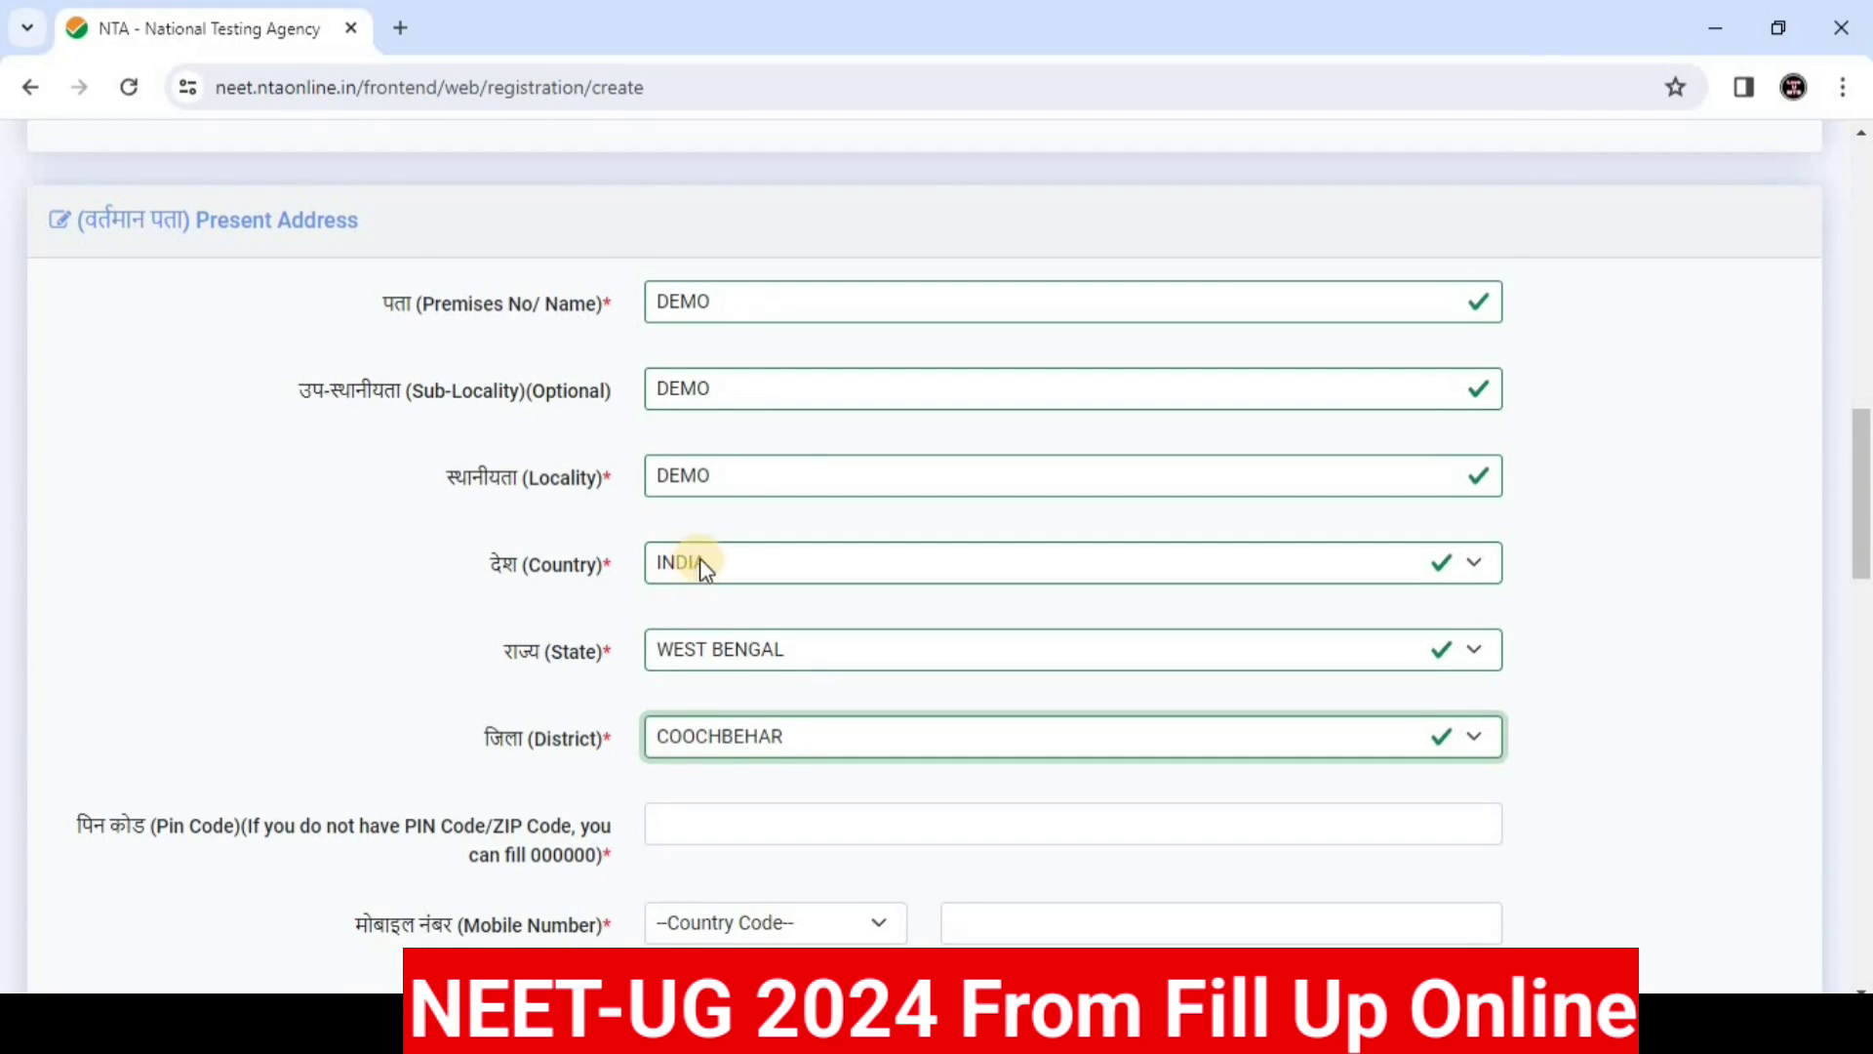
pyautogui.scroll(-5, 712, 536)
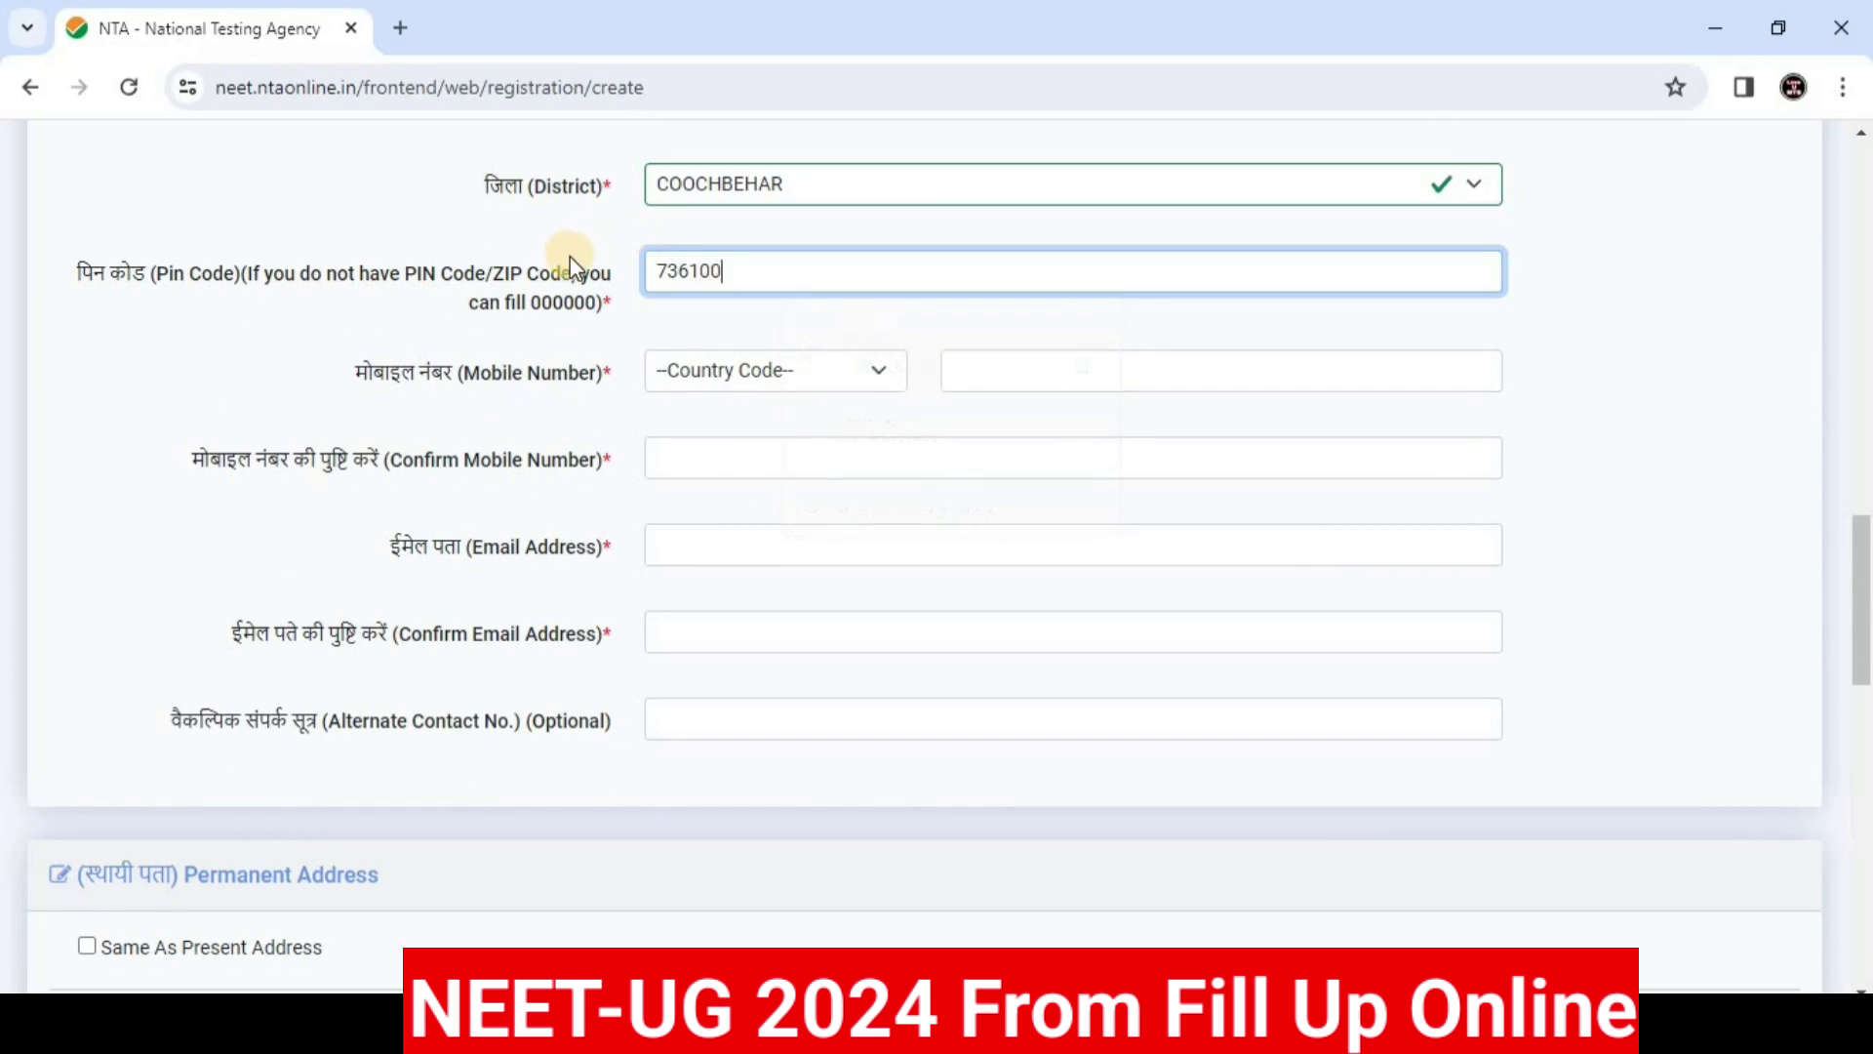
pyautogui.click(589, 195)
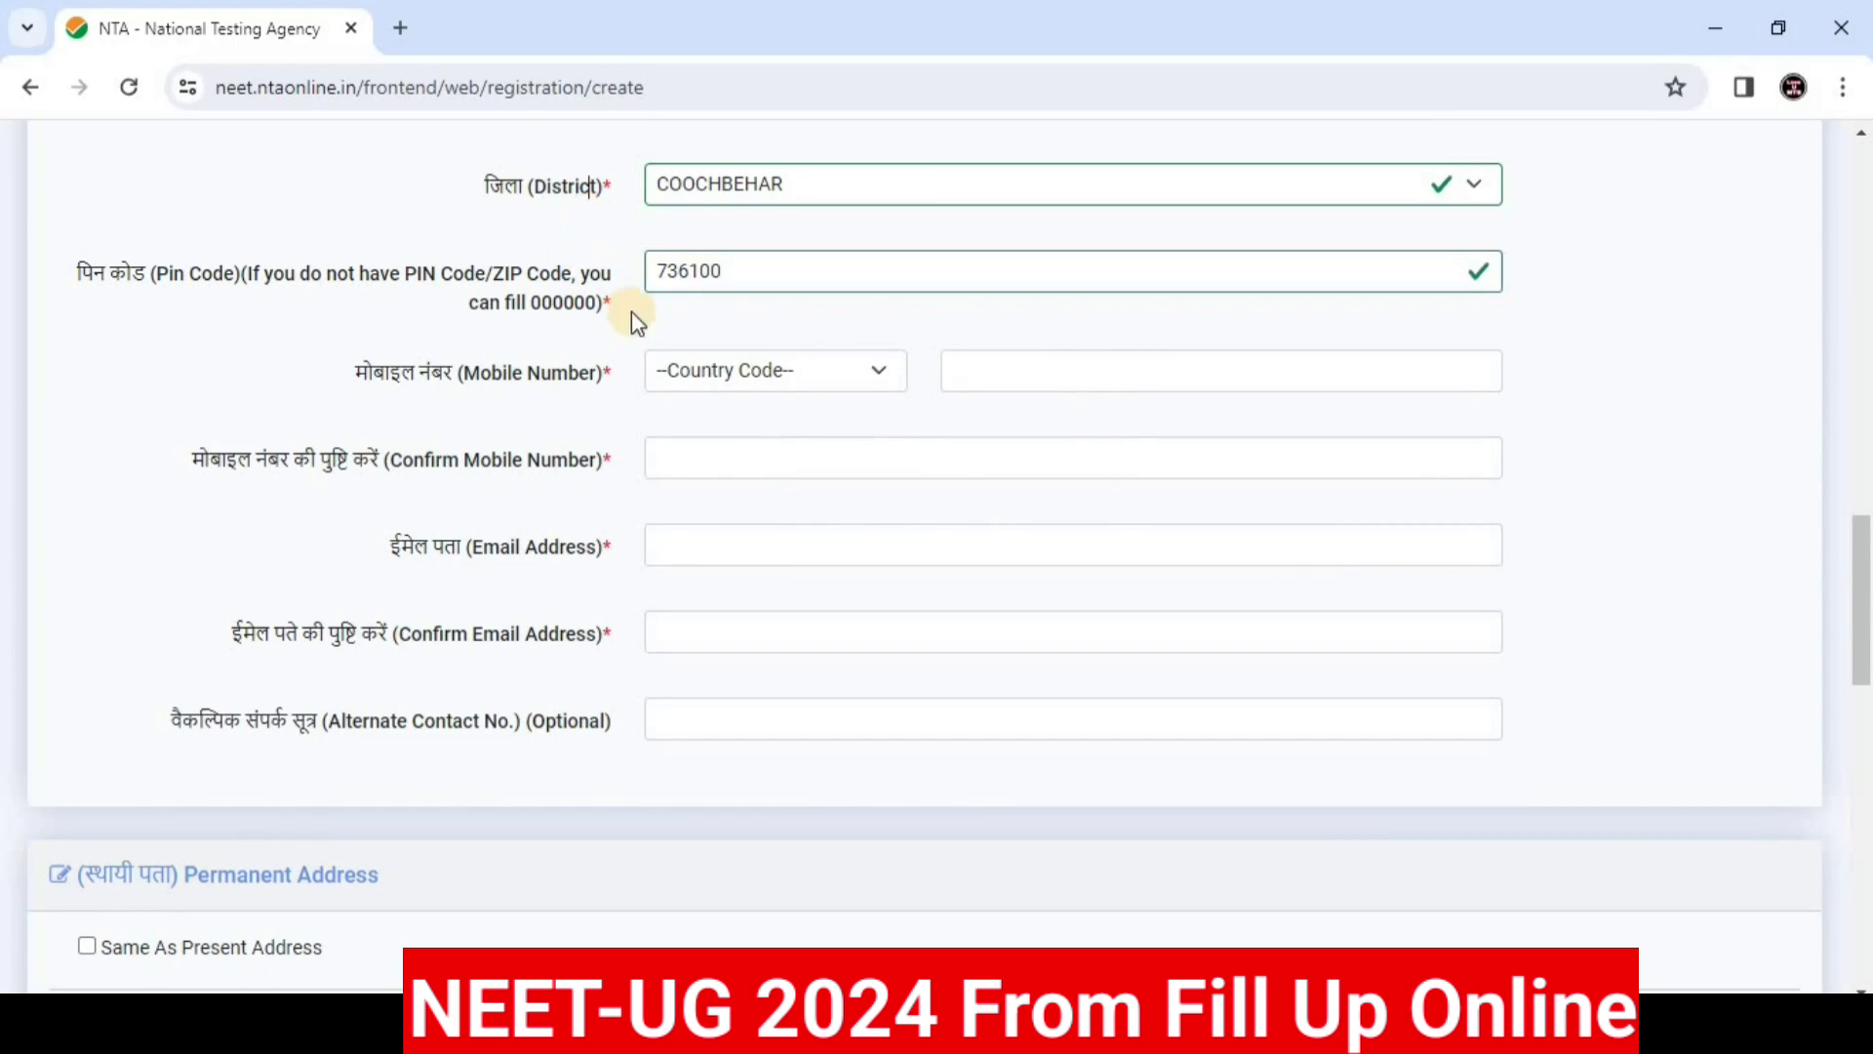
# - Enter the mobile number with country code +91
pyautogui.click(675, 374)
pyautogui.click(703, 447)
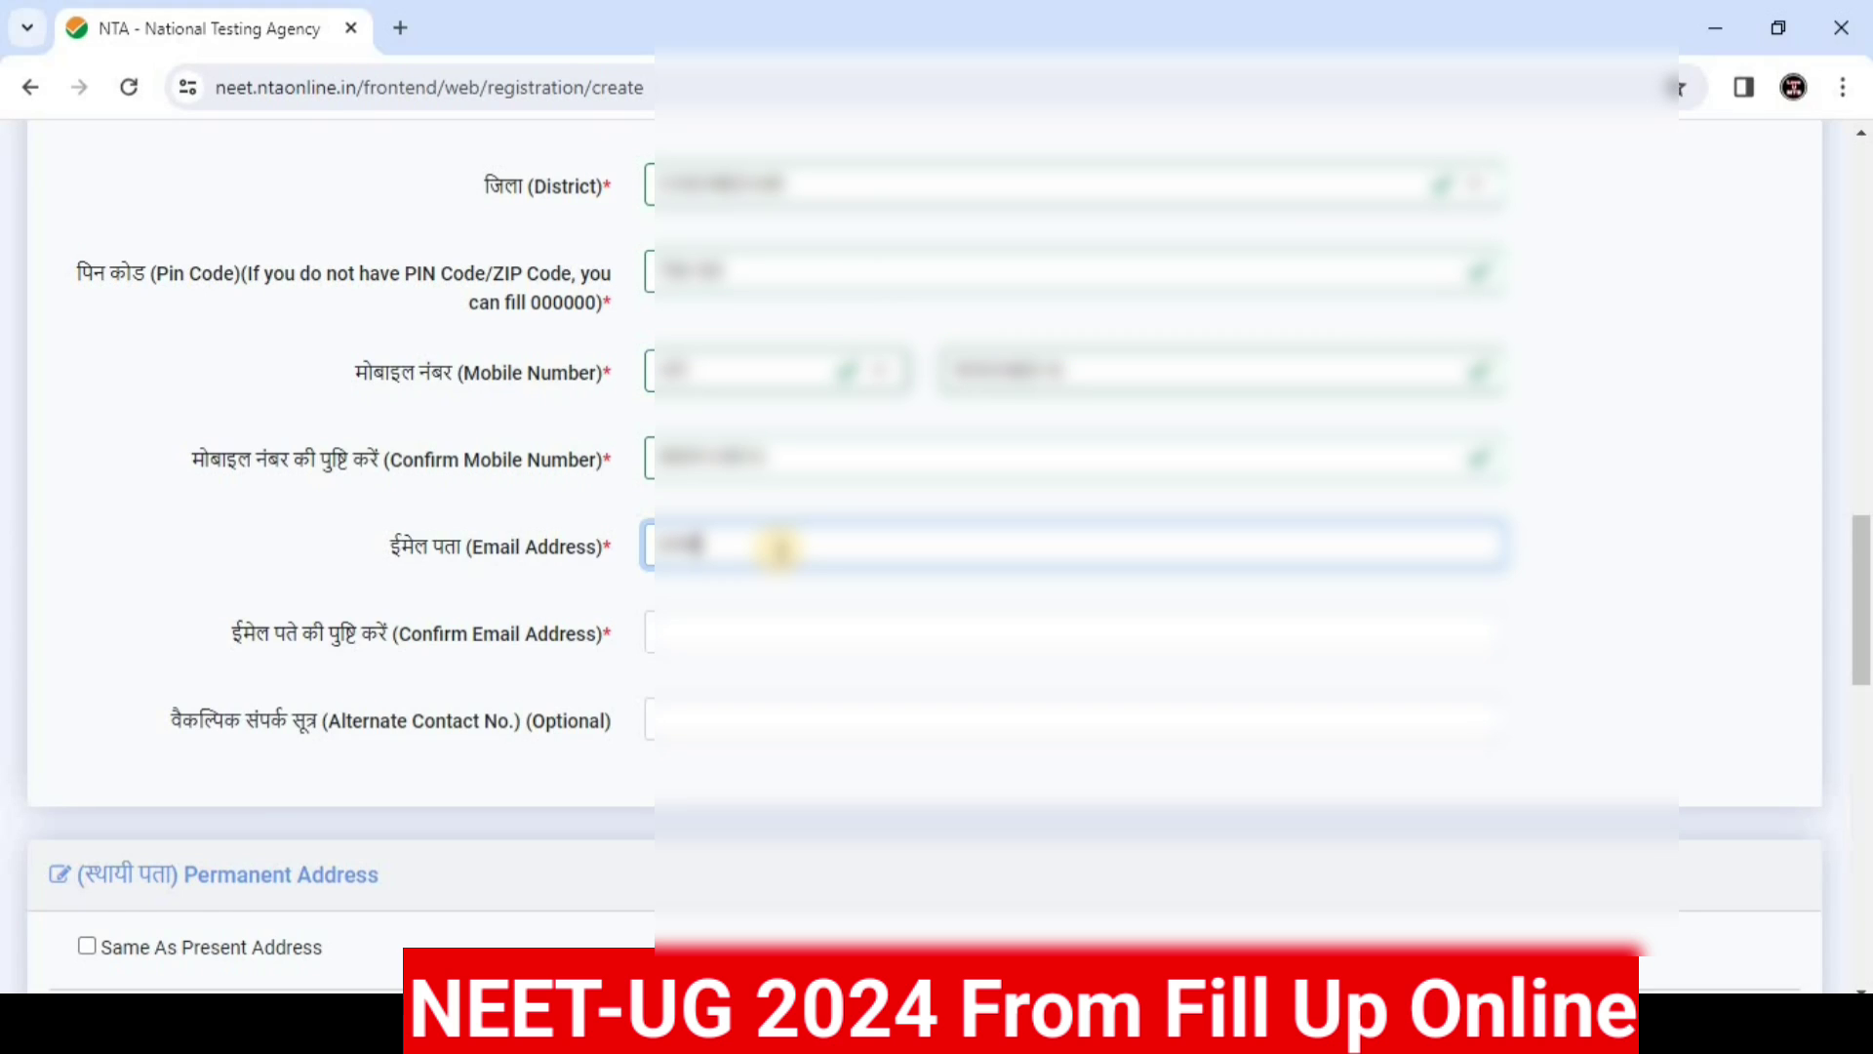
pyautogui.write('?????')
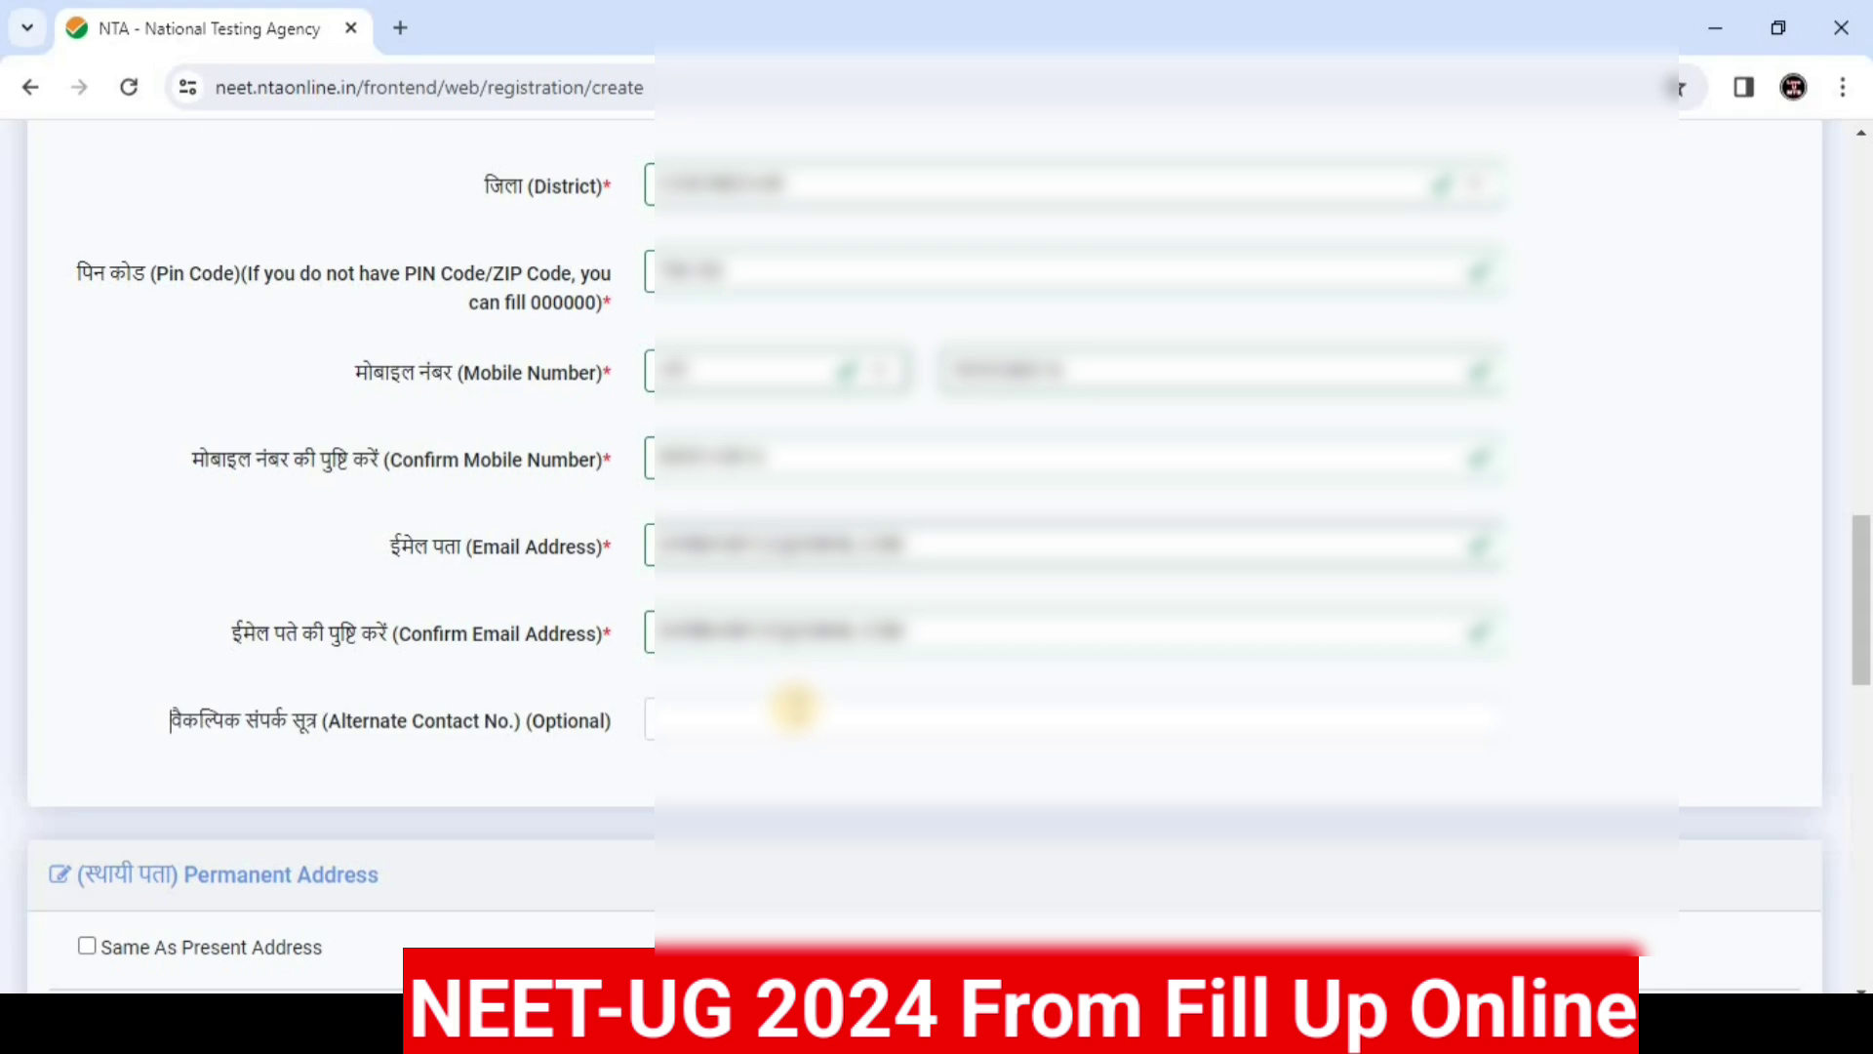
pyautogui.scroll(-5, 104, 688)
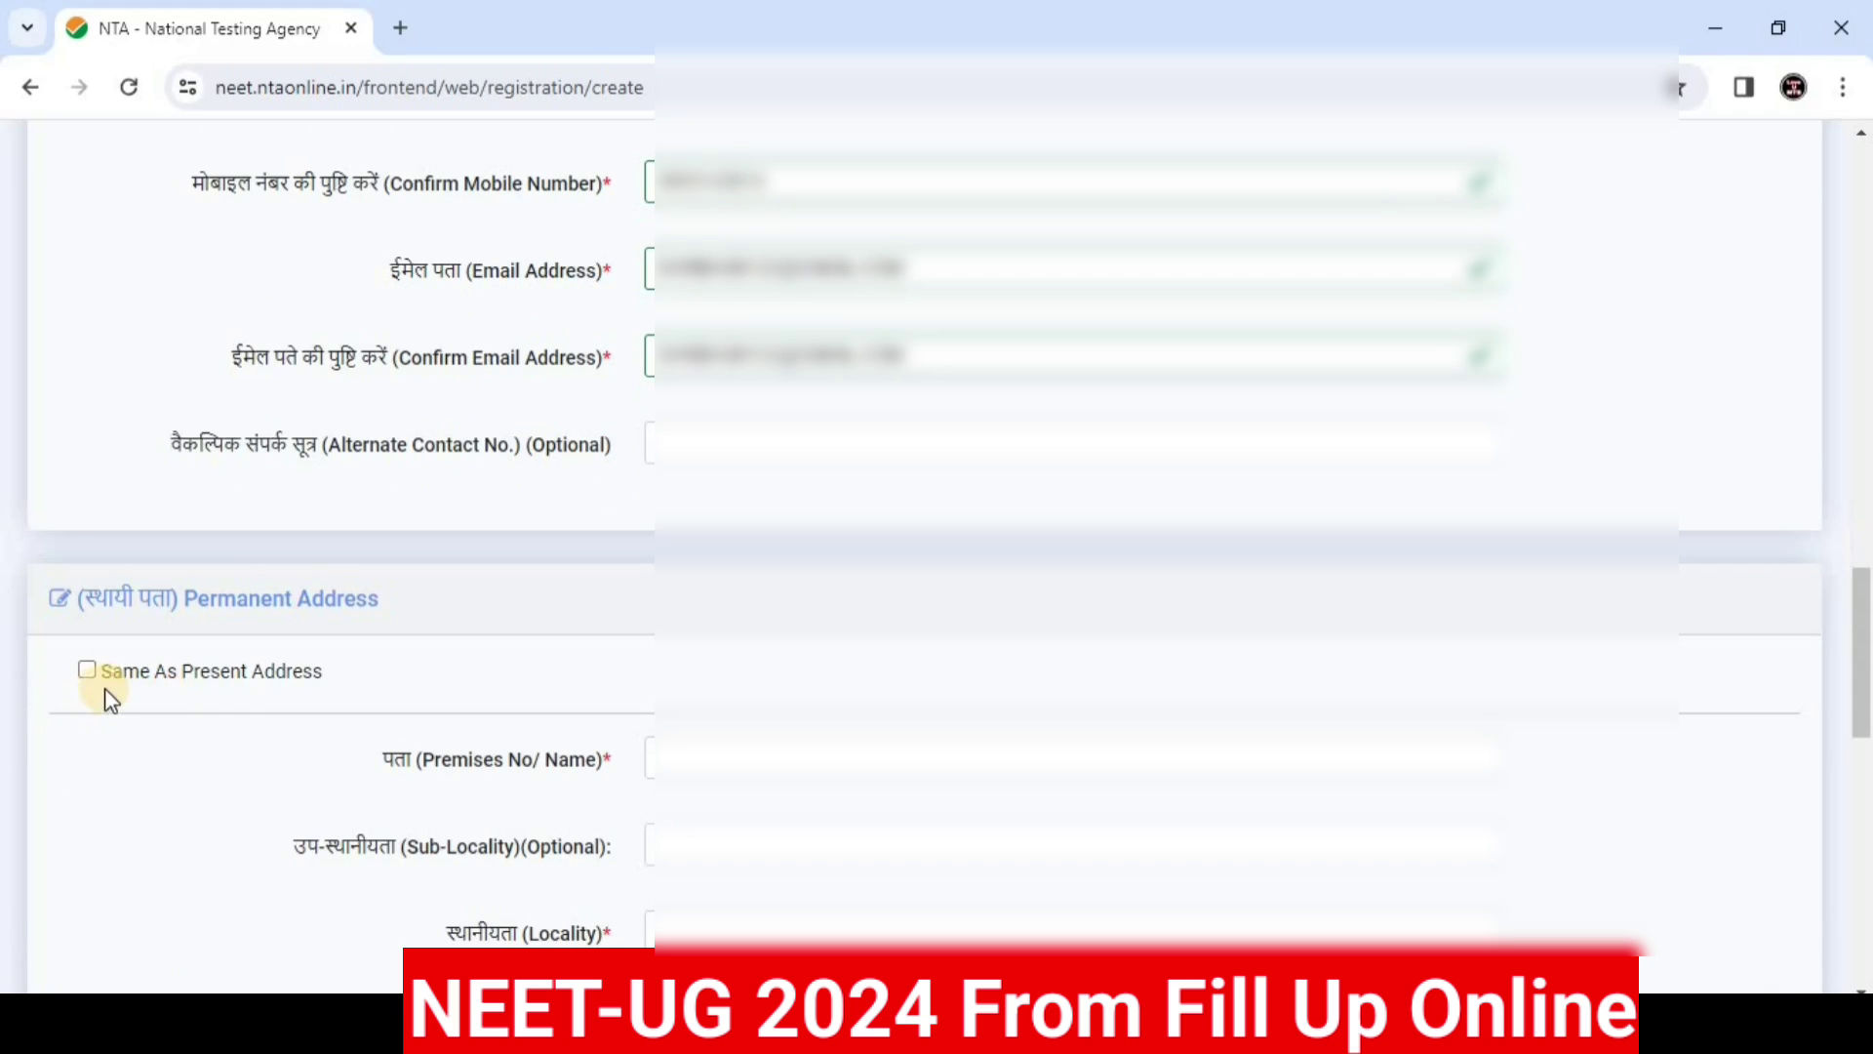
# - Make the permanent address the same as the present address and enter and confirm the account password
pyautogui.click(78, 395)
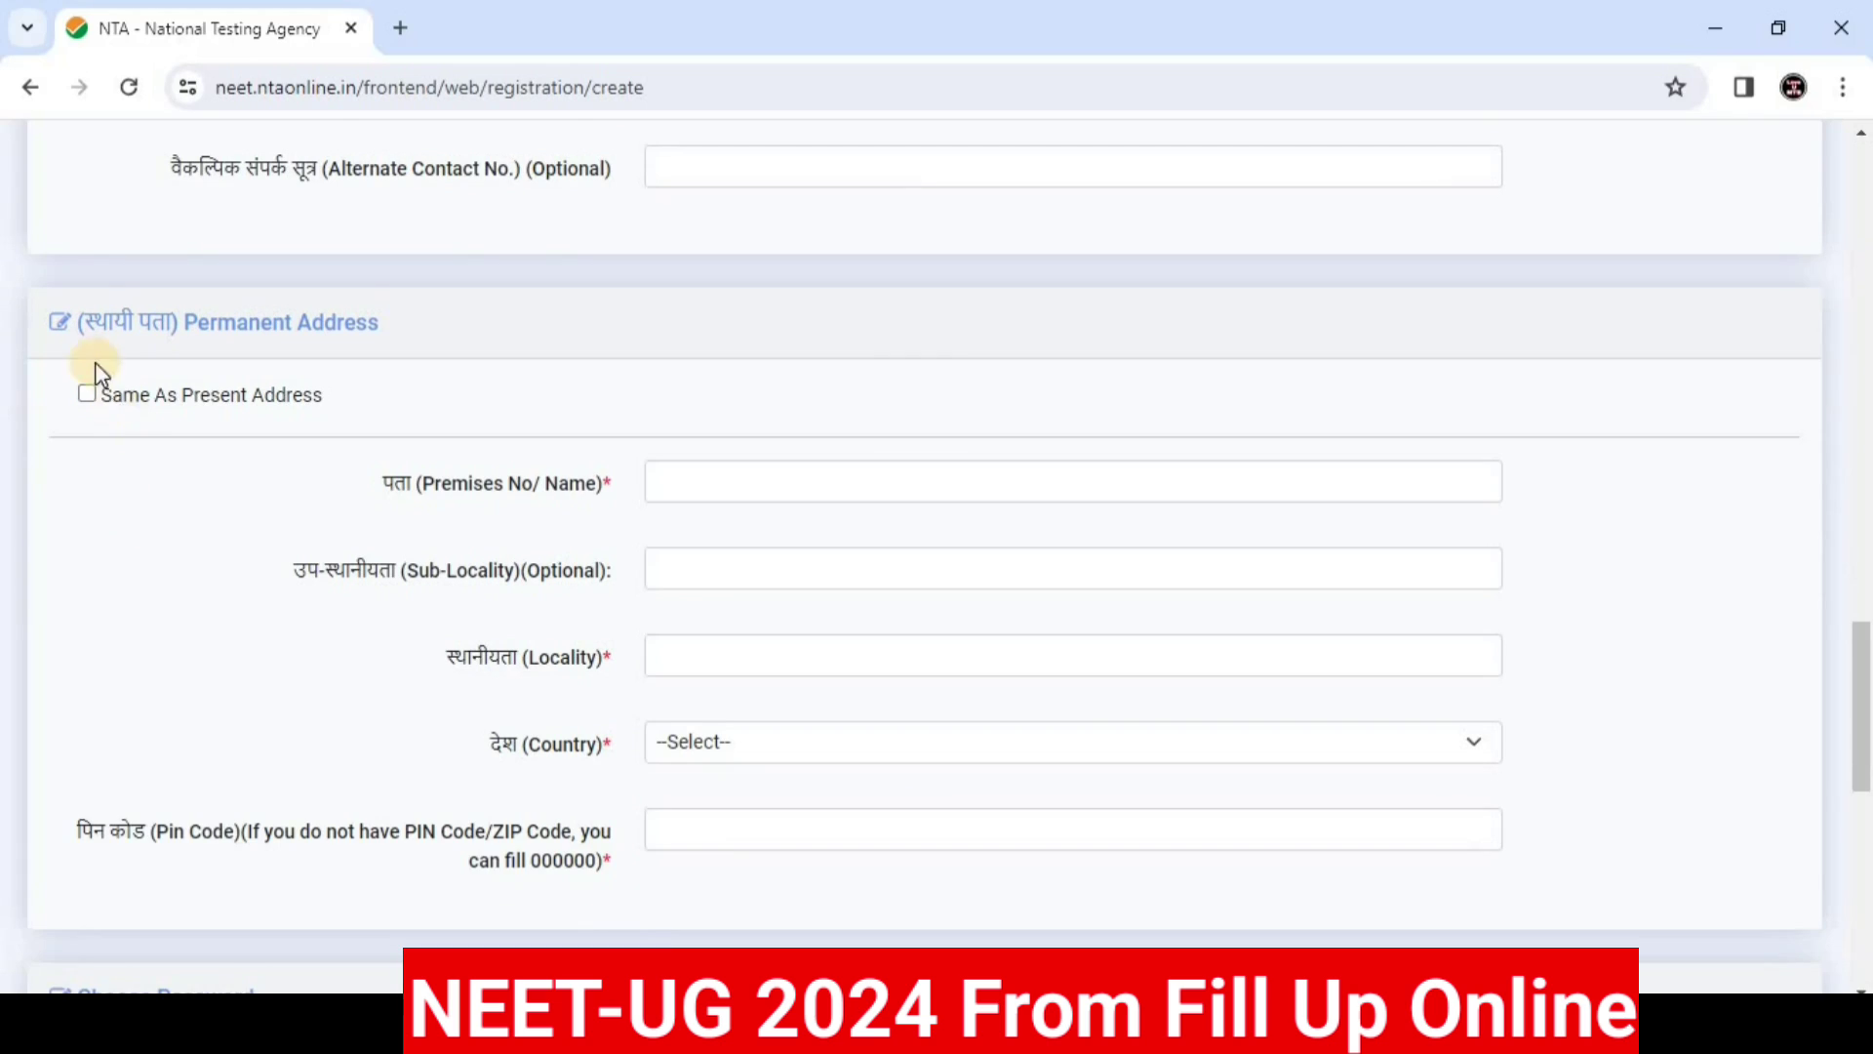
pyautogui.click(85, 394)
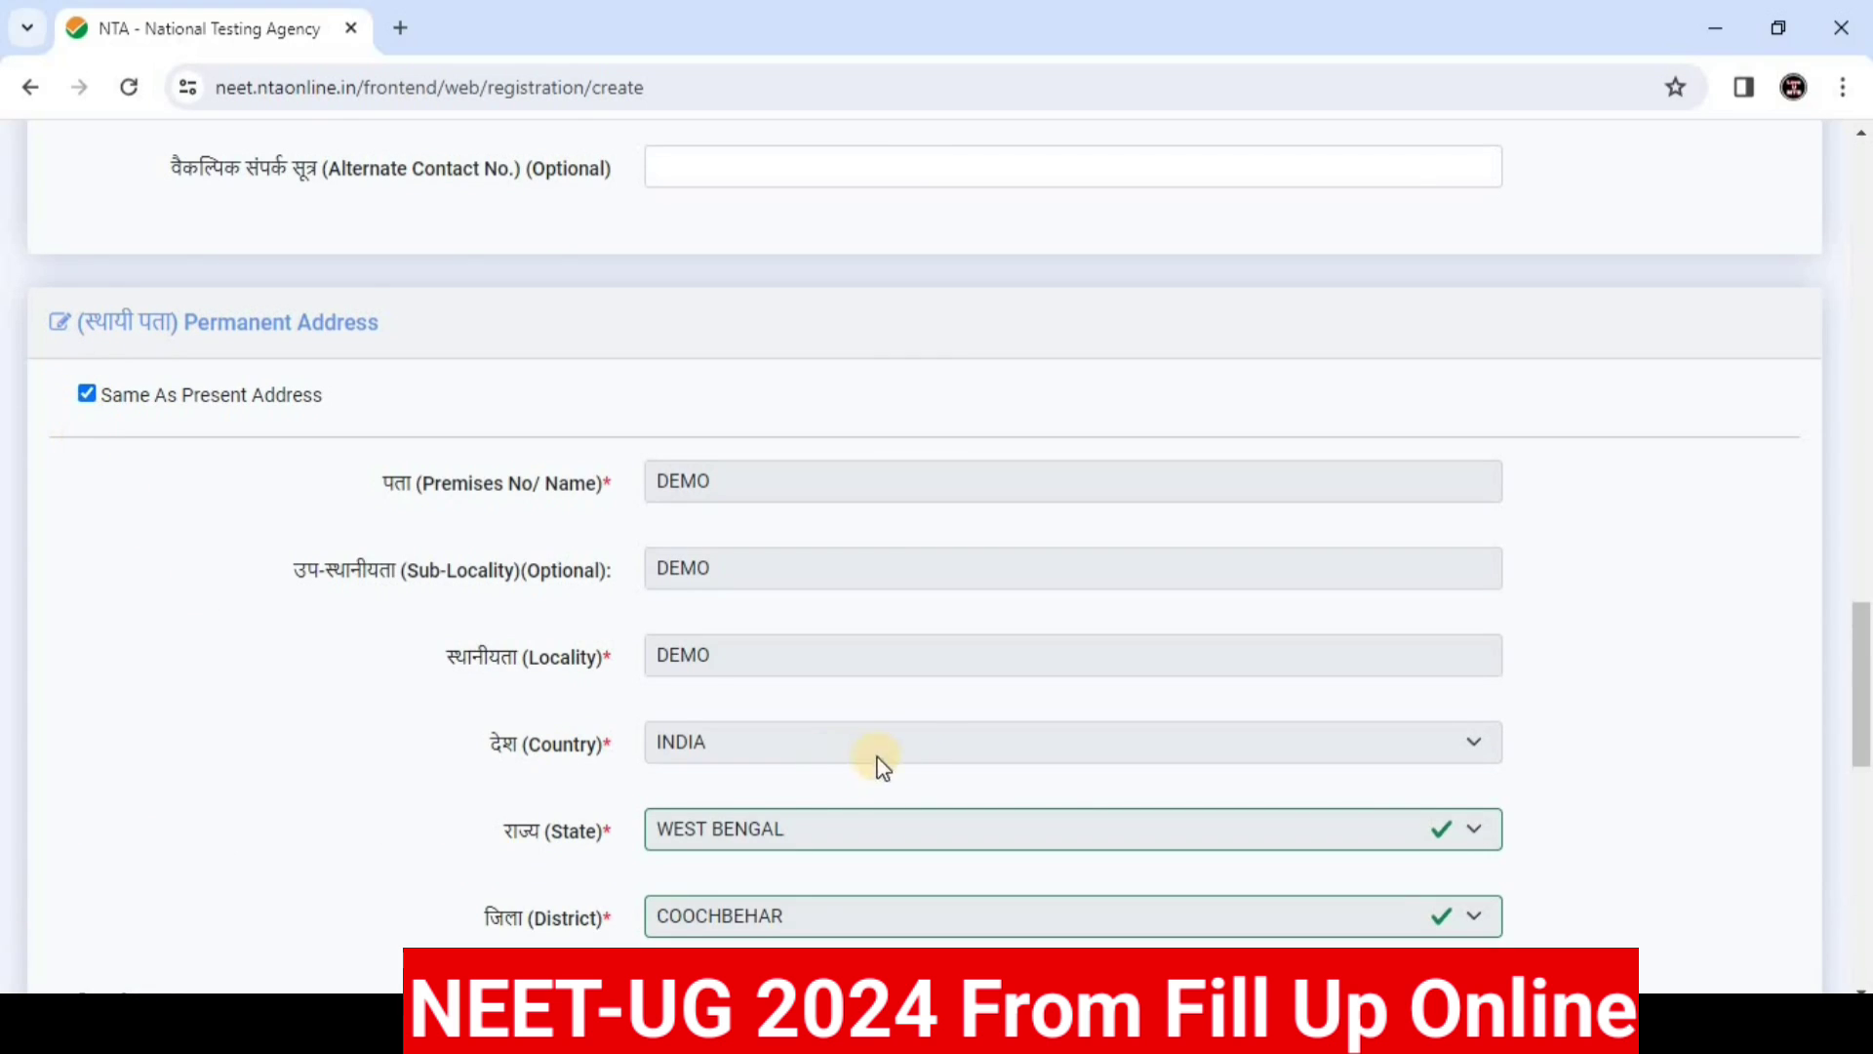
pyautogui.scroll(-10, 885, 671)
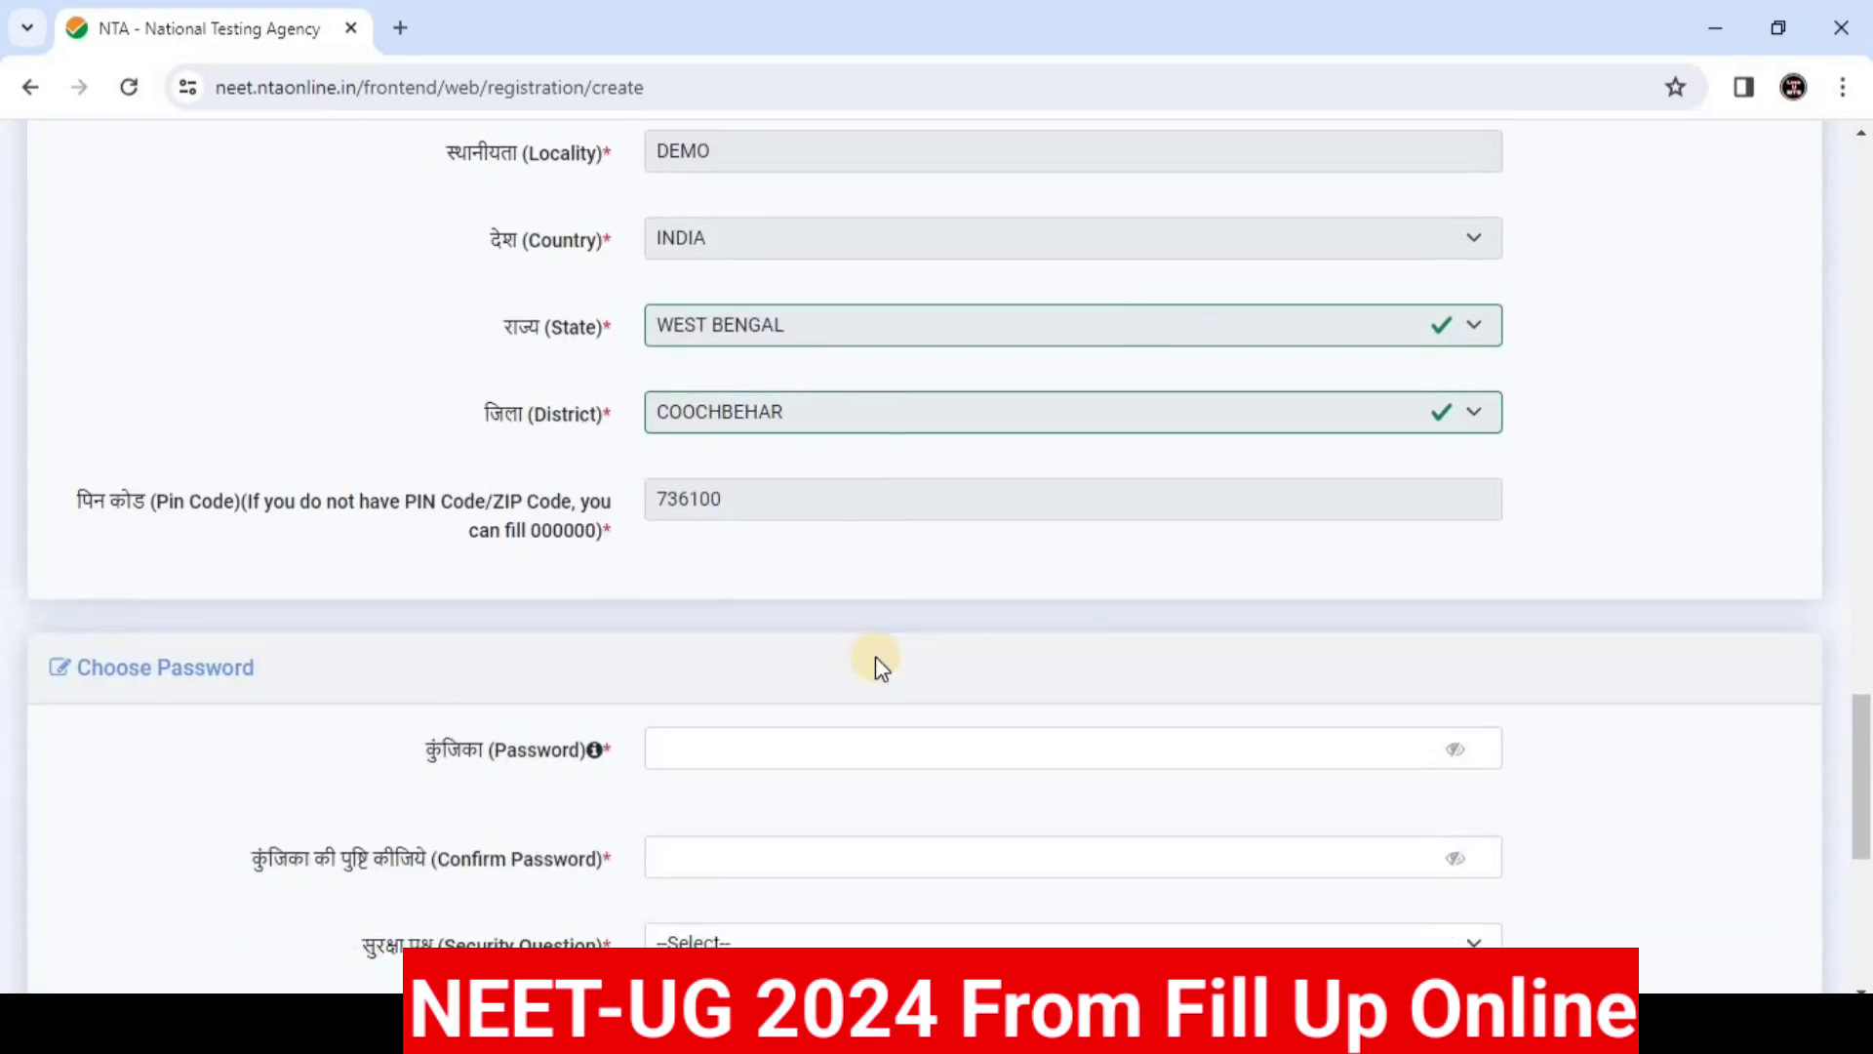
pyautogui.click(707, 304)
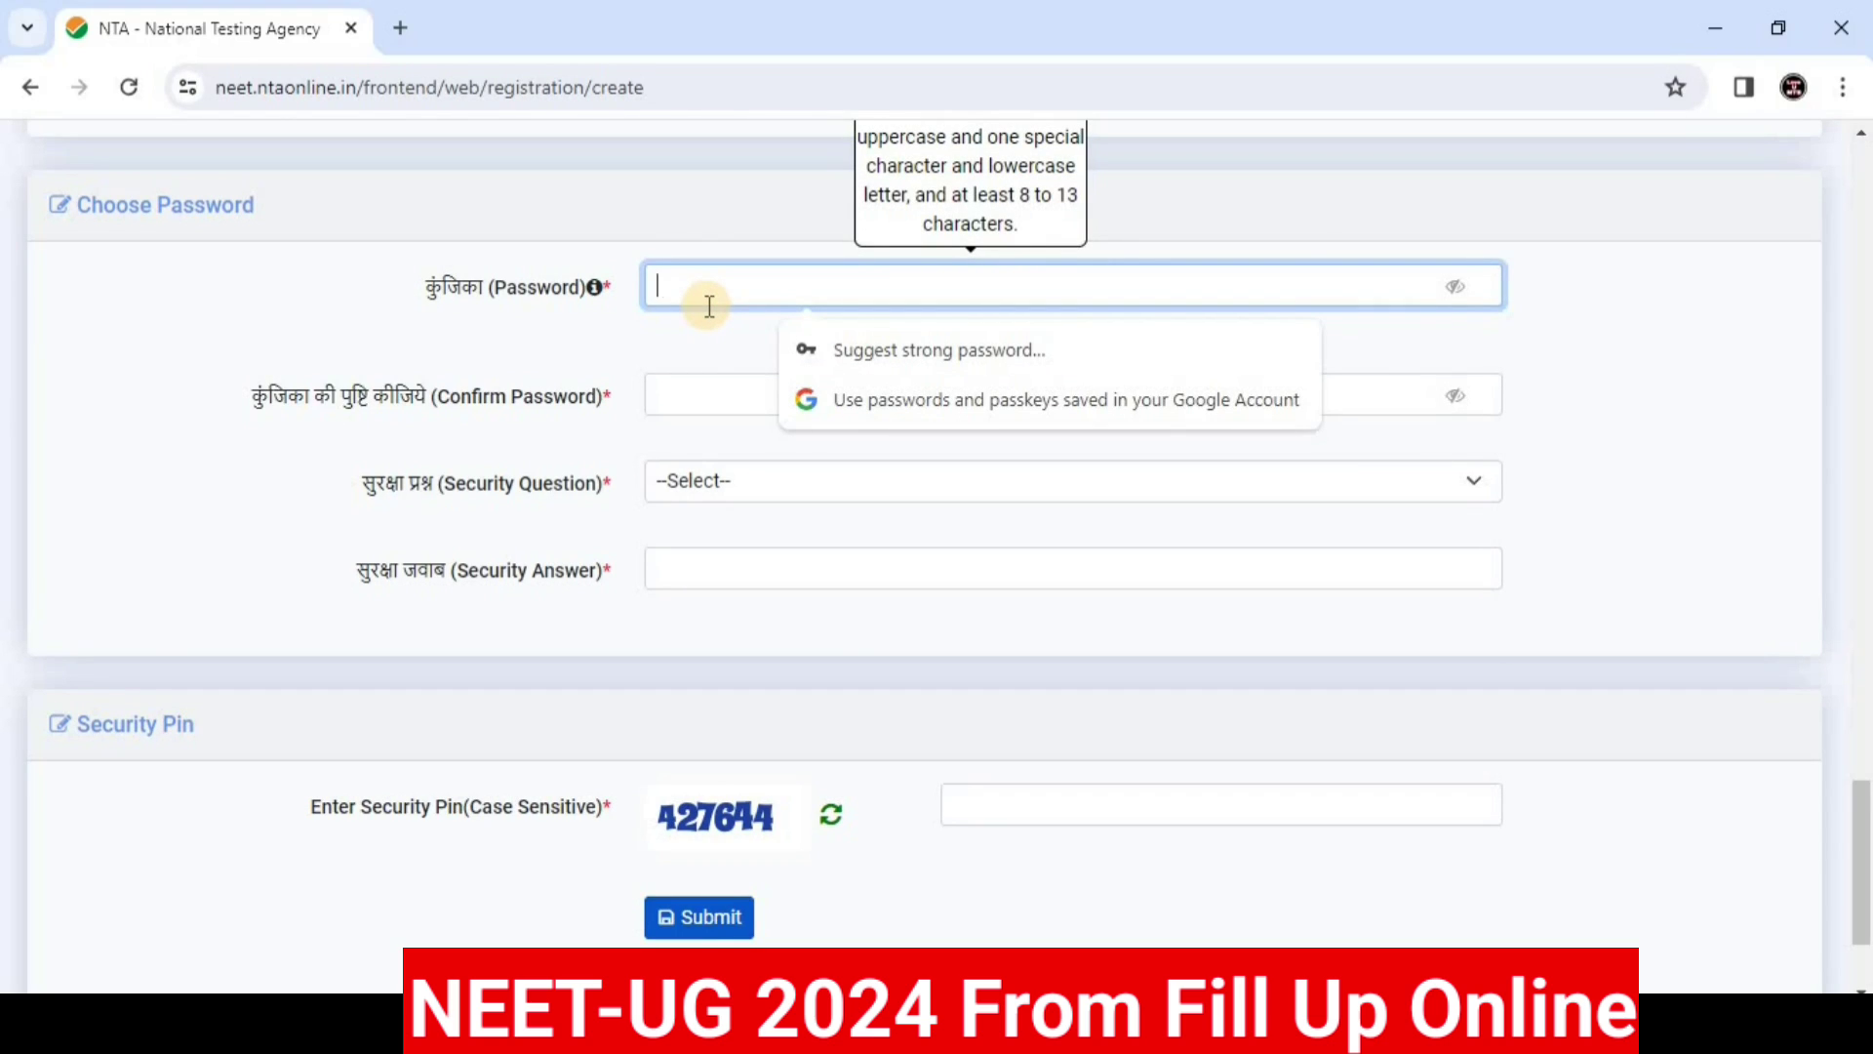
pyautogui.write('A')
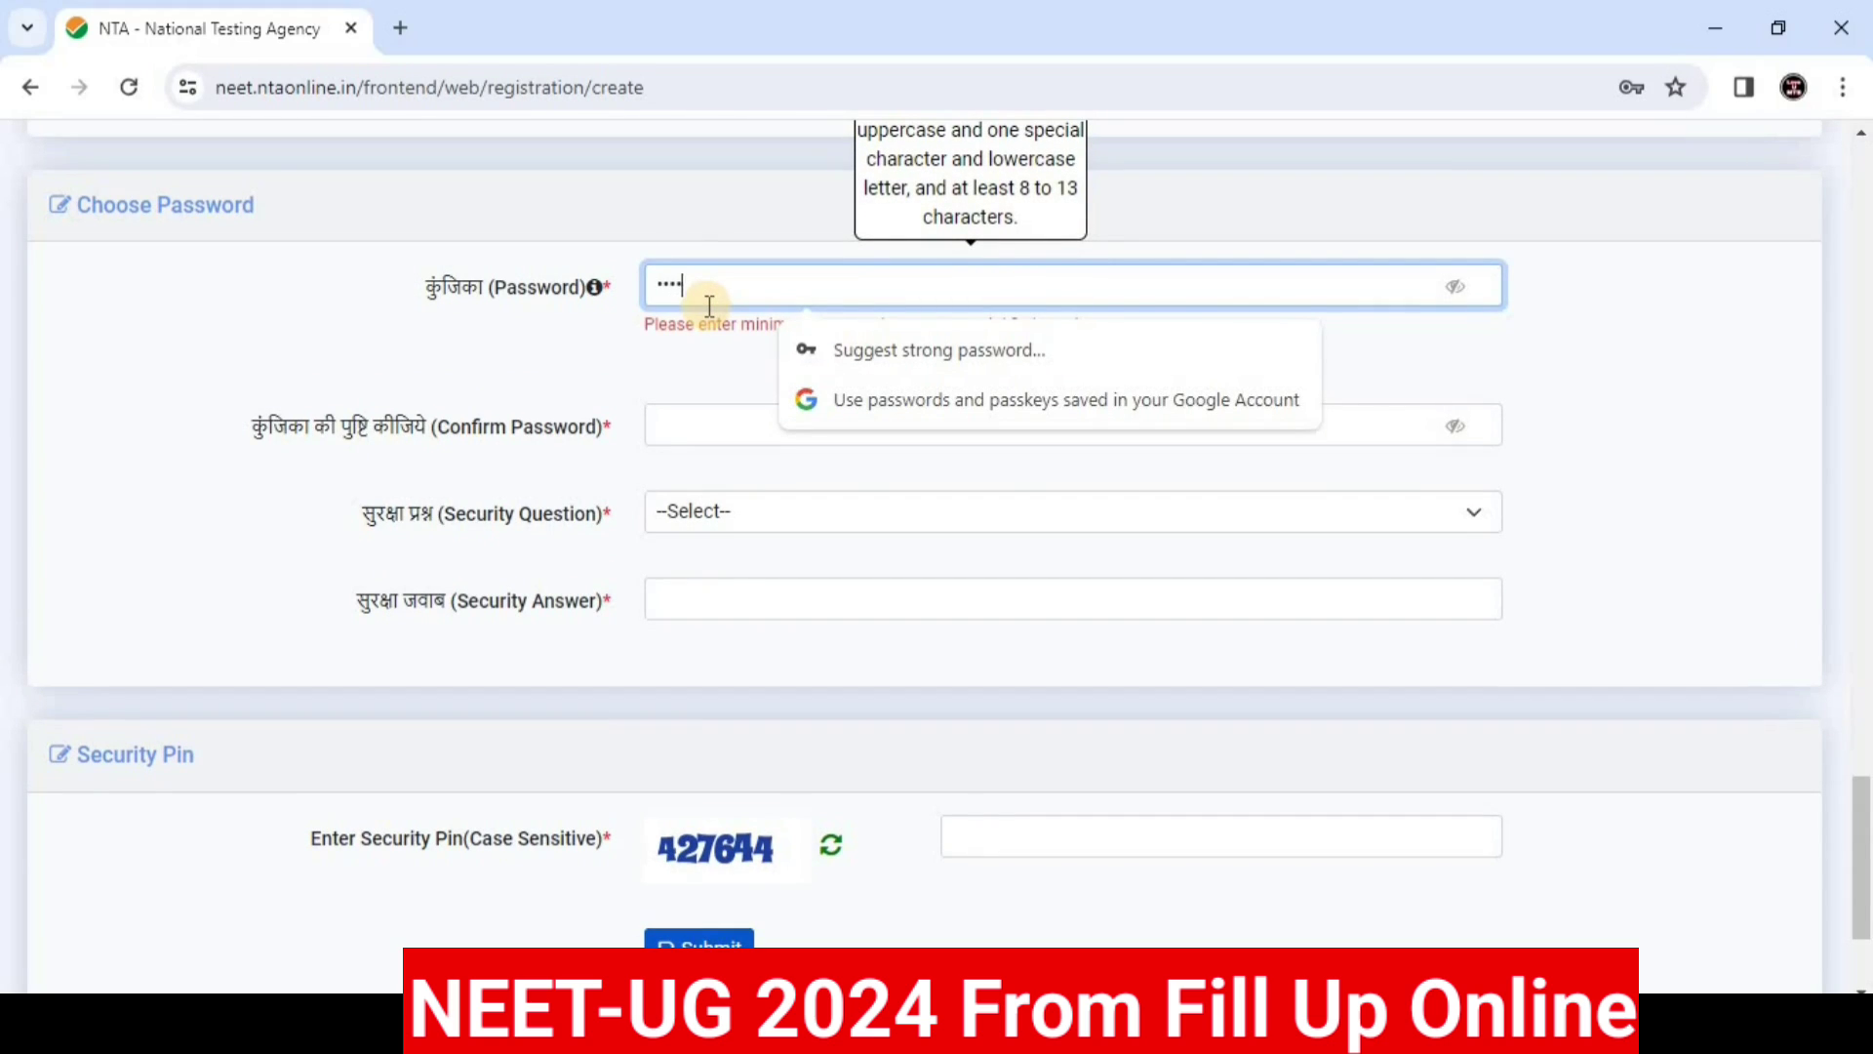
pyautogui.write('••••••••••')
pyautogui.click(701, 397)
pyautogui.write('•••••••••••')
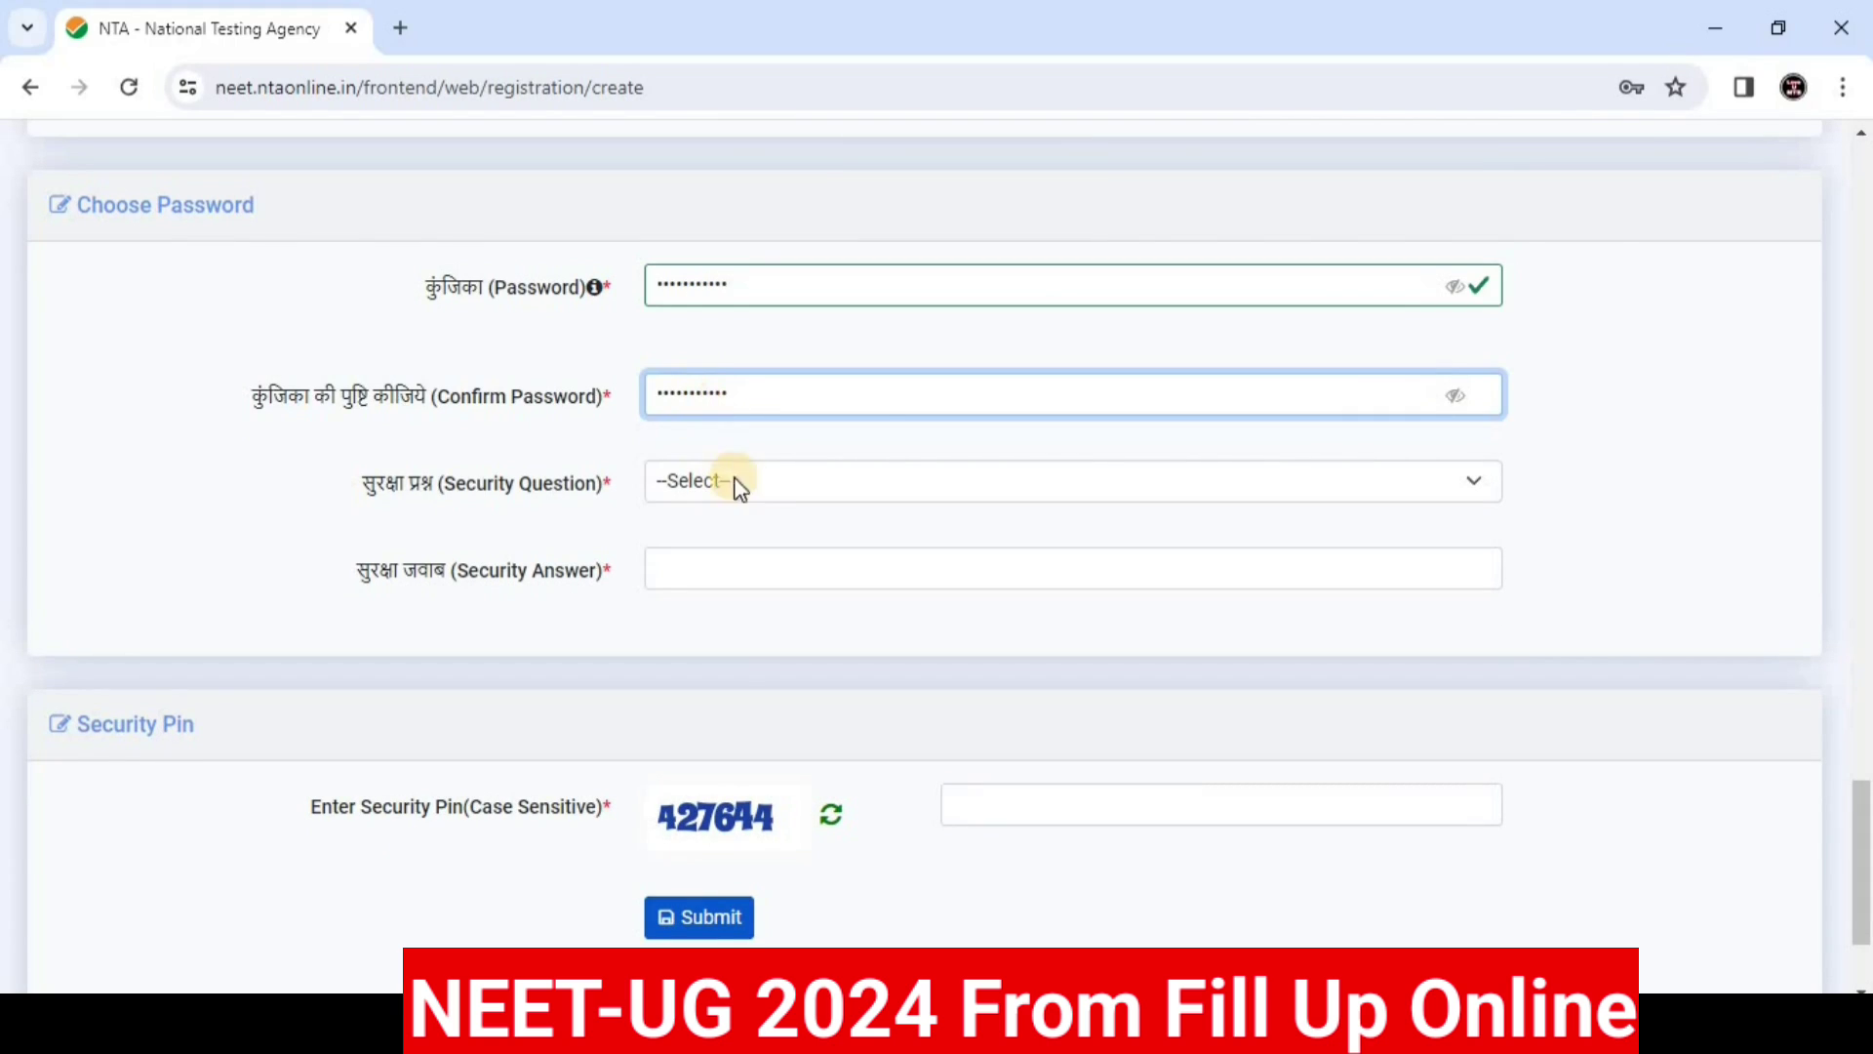
# - Choose the 'What is your birth city?' question, type its answer, enter the security pin and submit
pyautogui.click(740, 468)
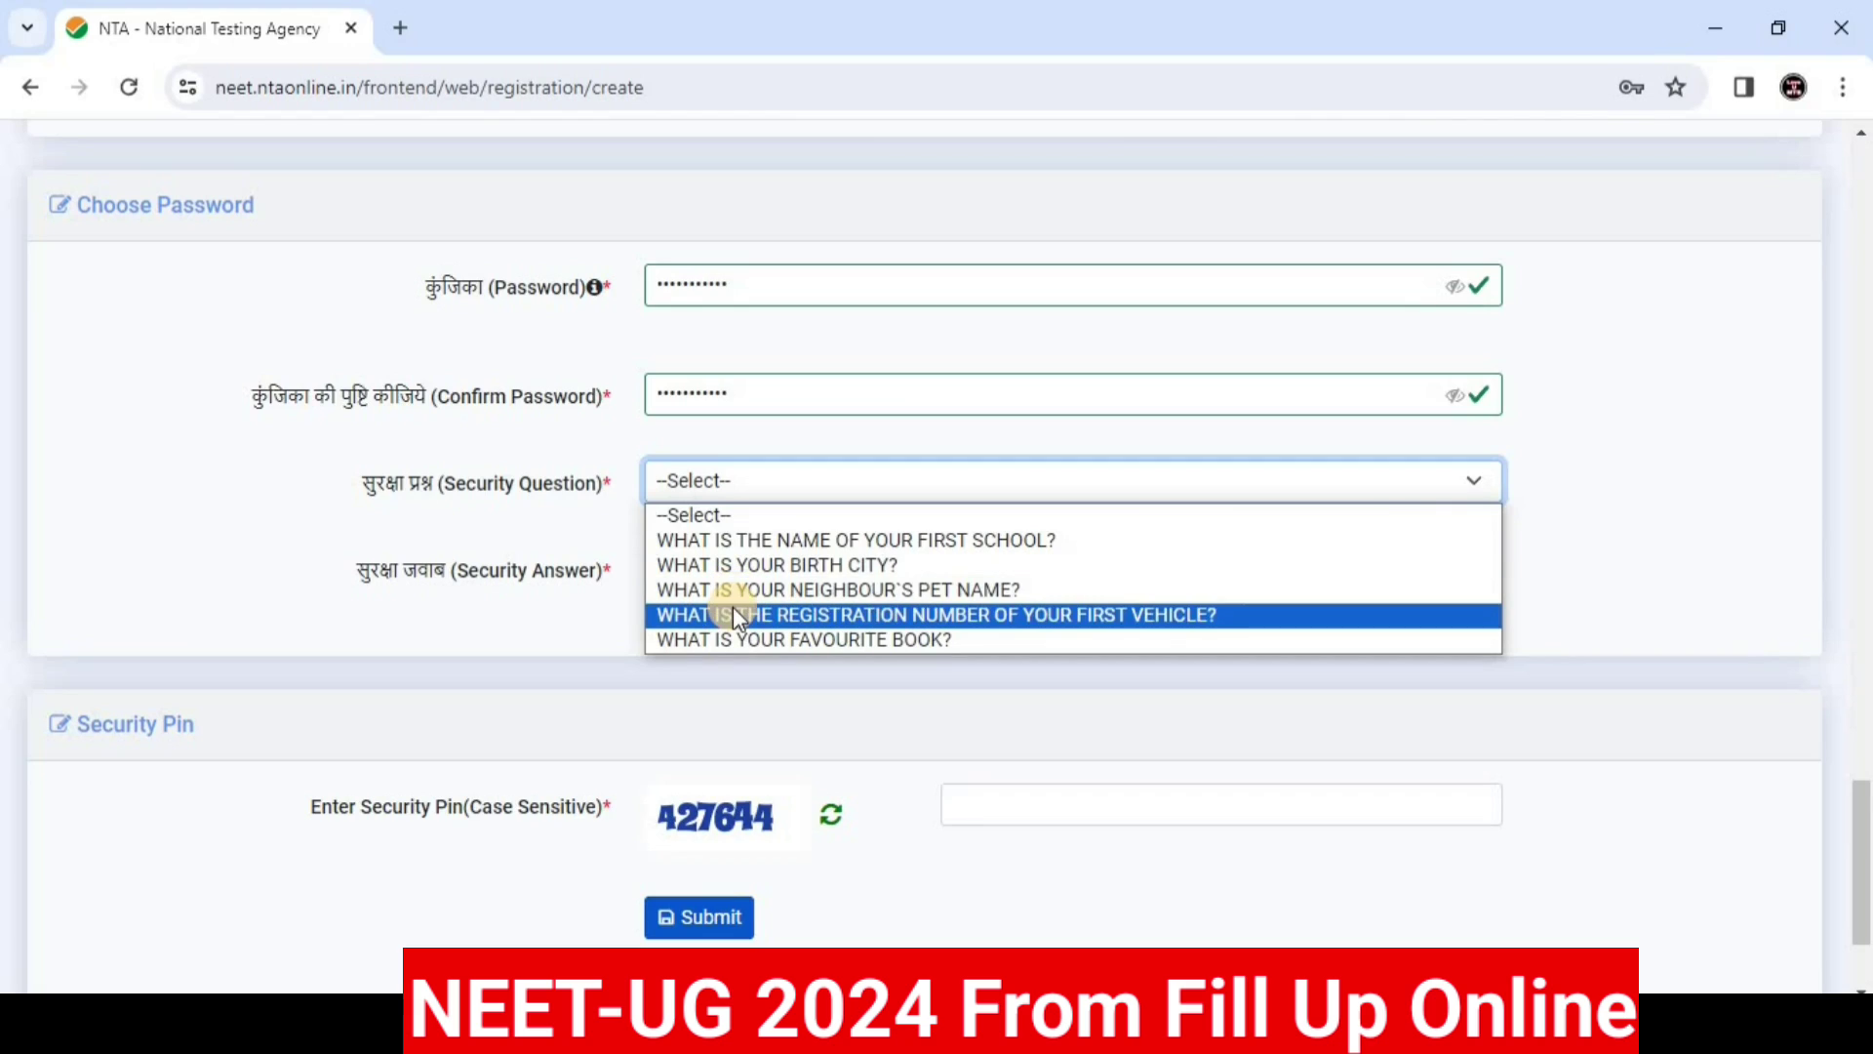
pyautogui.click(703, 556)
pyautogui.click(702, 554)
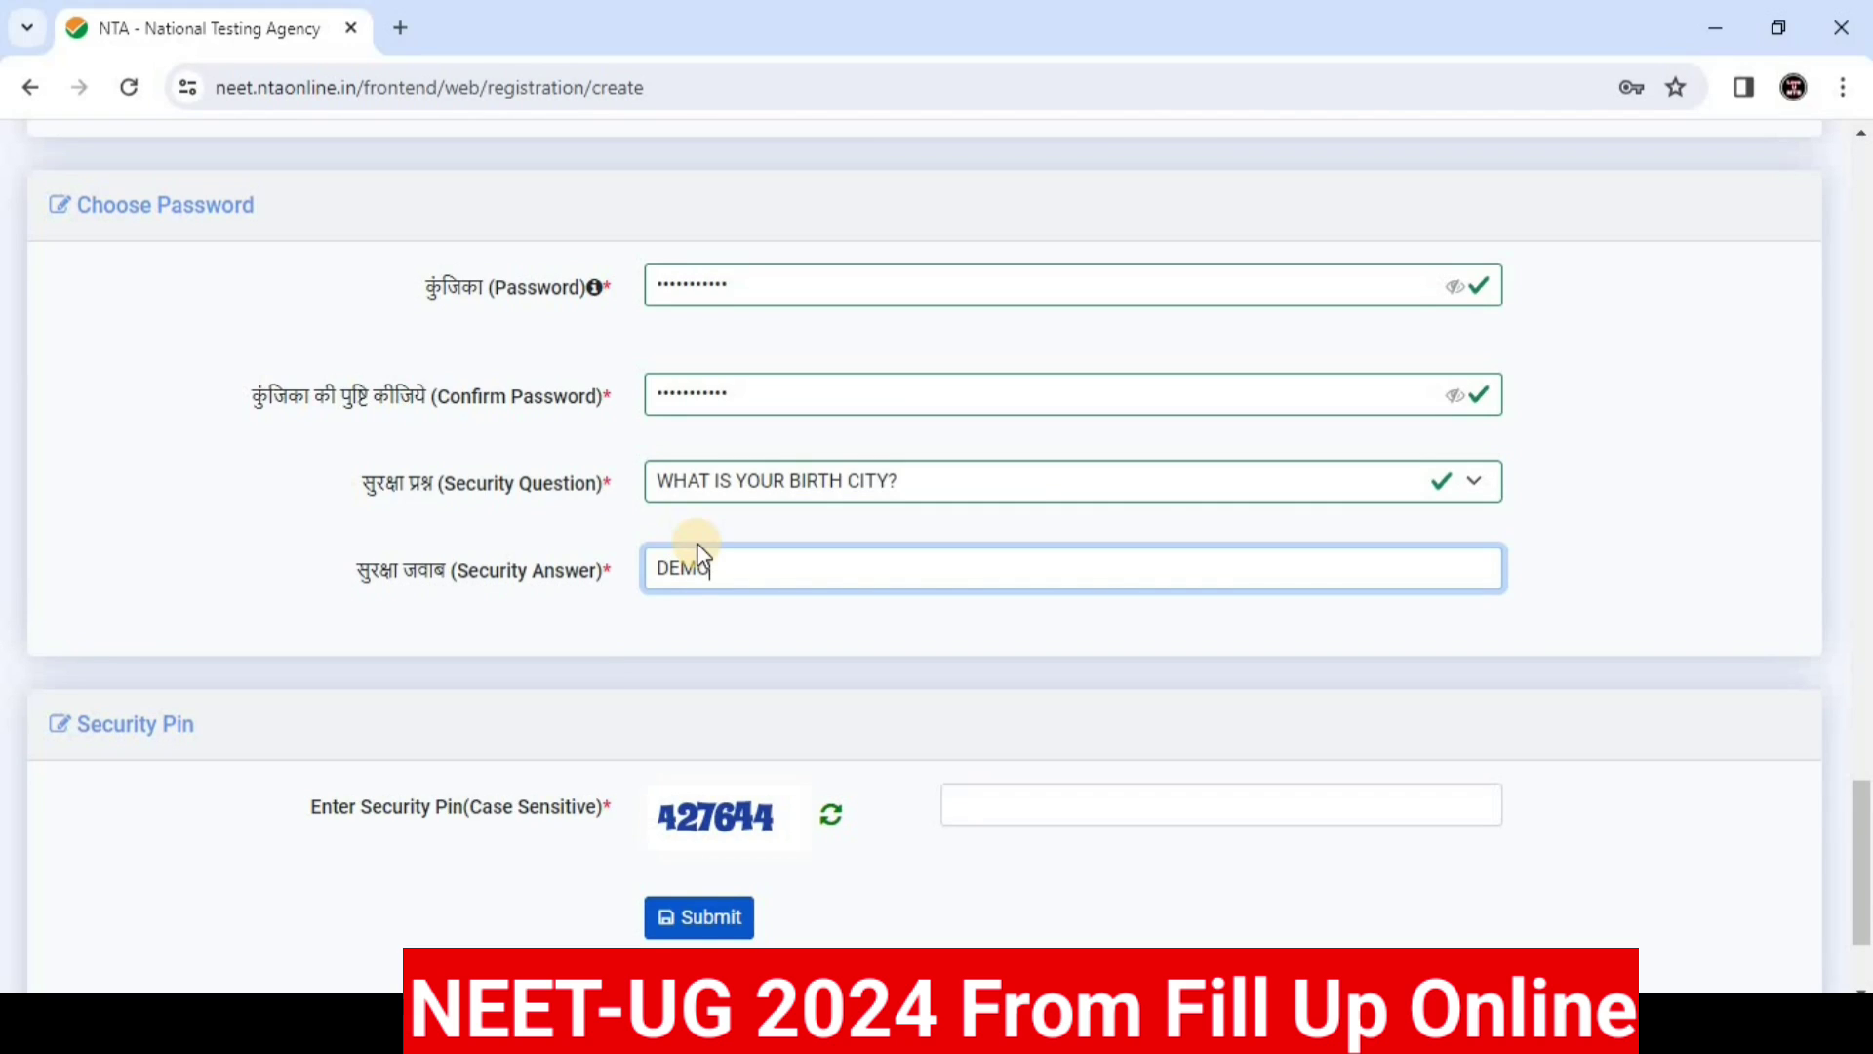
pyautogui.scroll(-1, 564, 636)
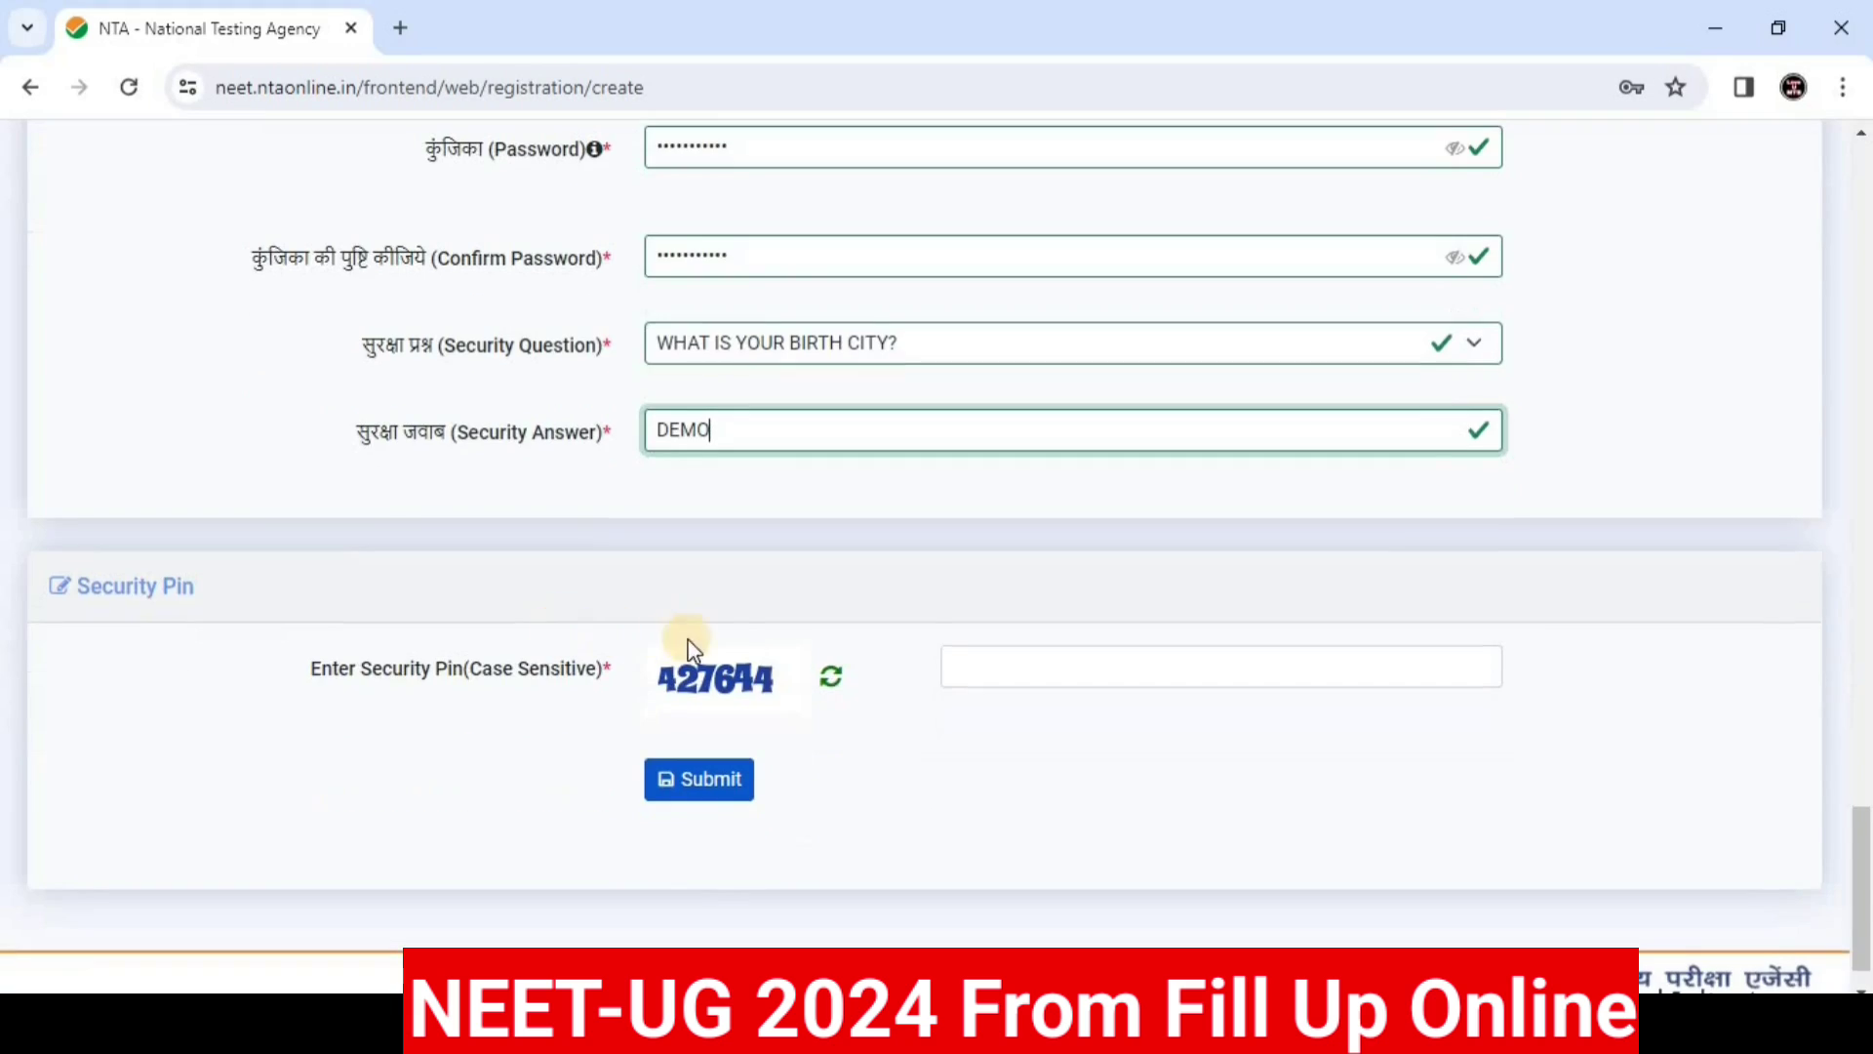
pyautogui.click(956, 669)
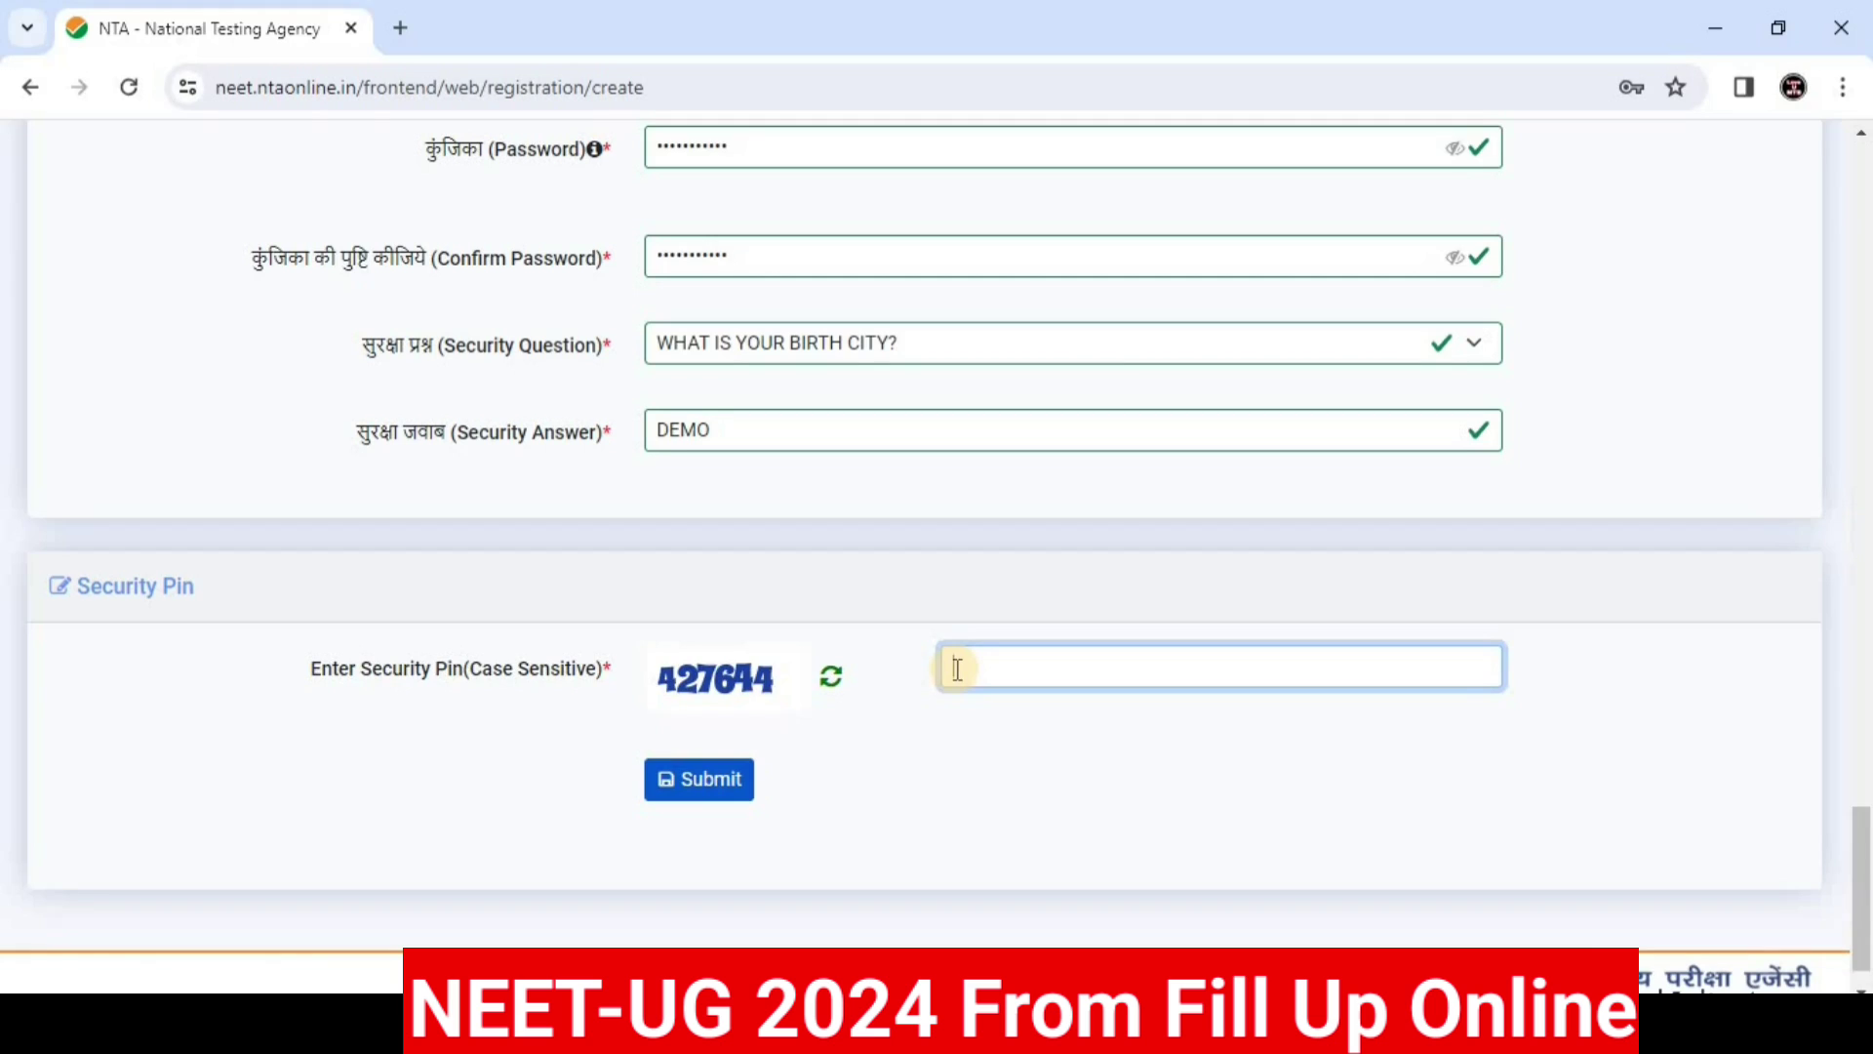
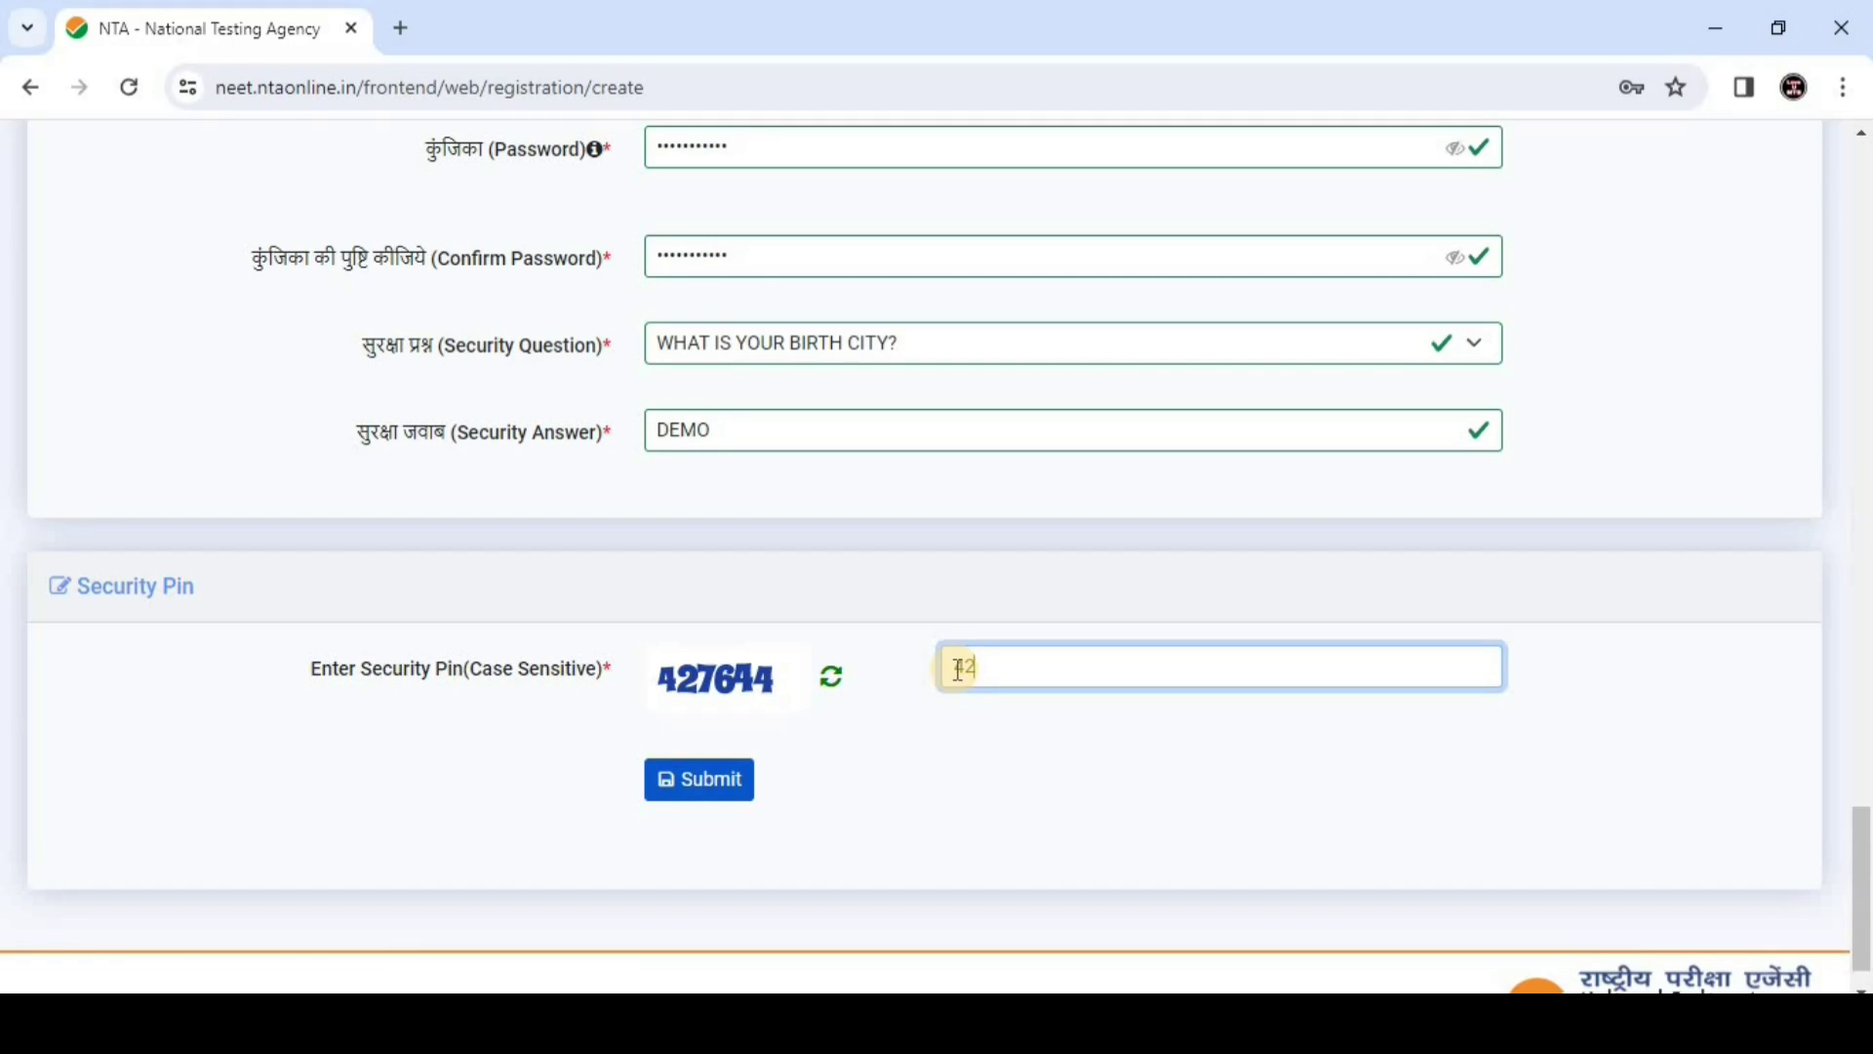
pyautogui.click(712, 777)
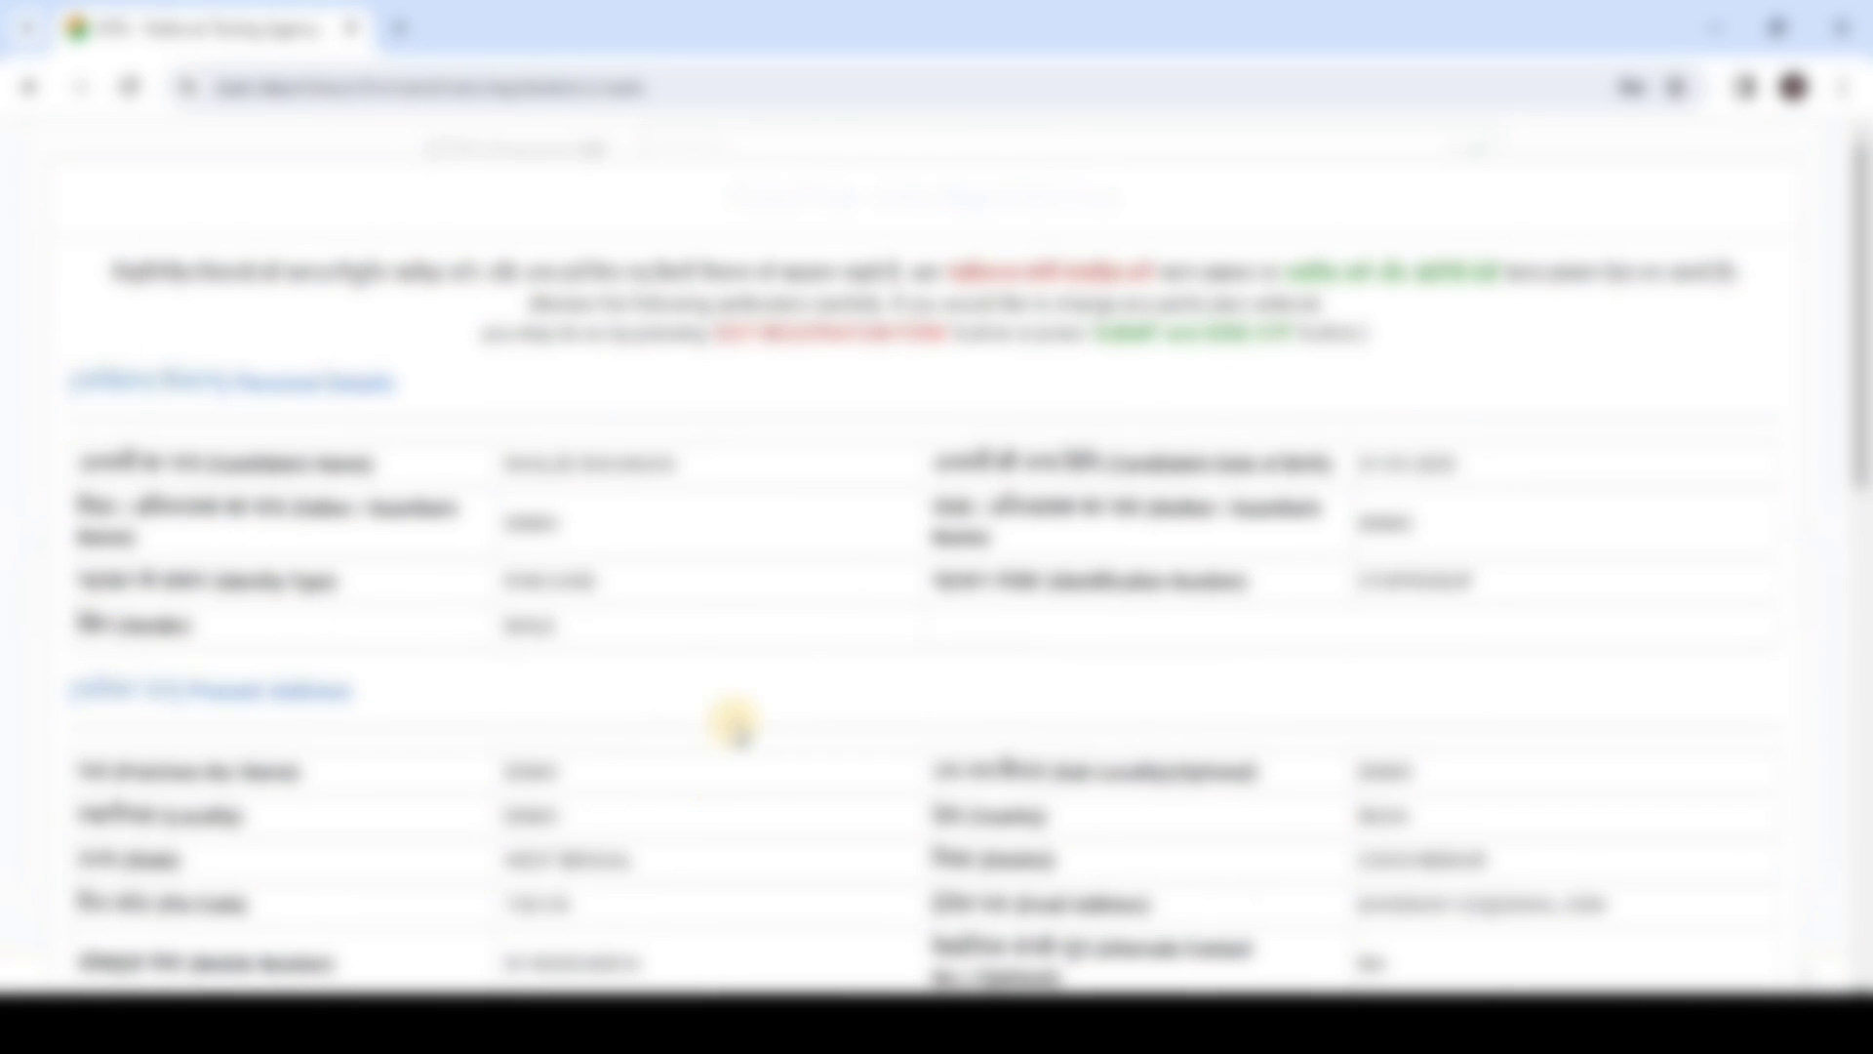
# - Review the Personal Details and other sections on the preview page
pyautogui.scroll(-1, 634, 454)
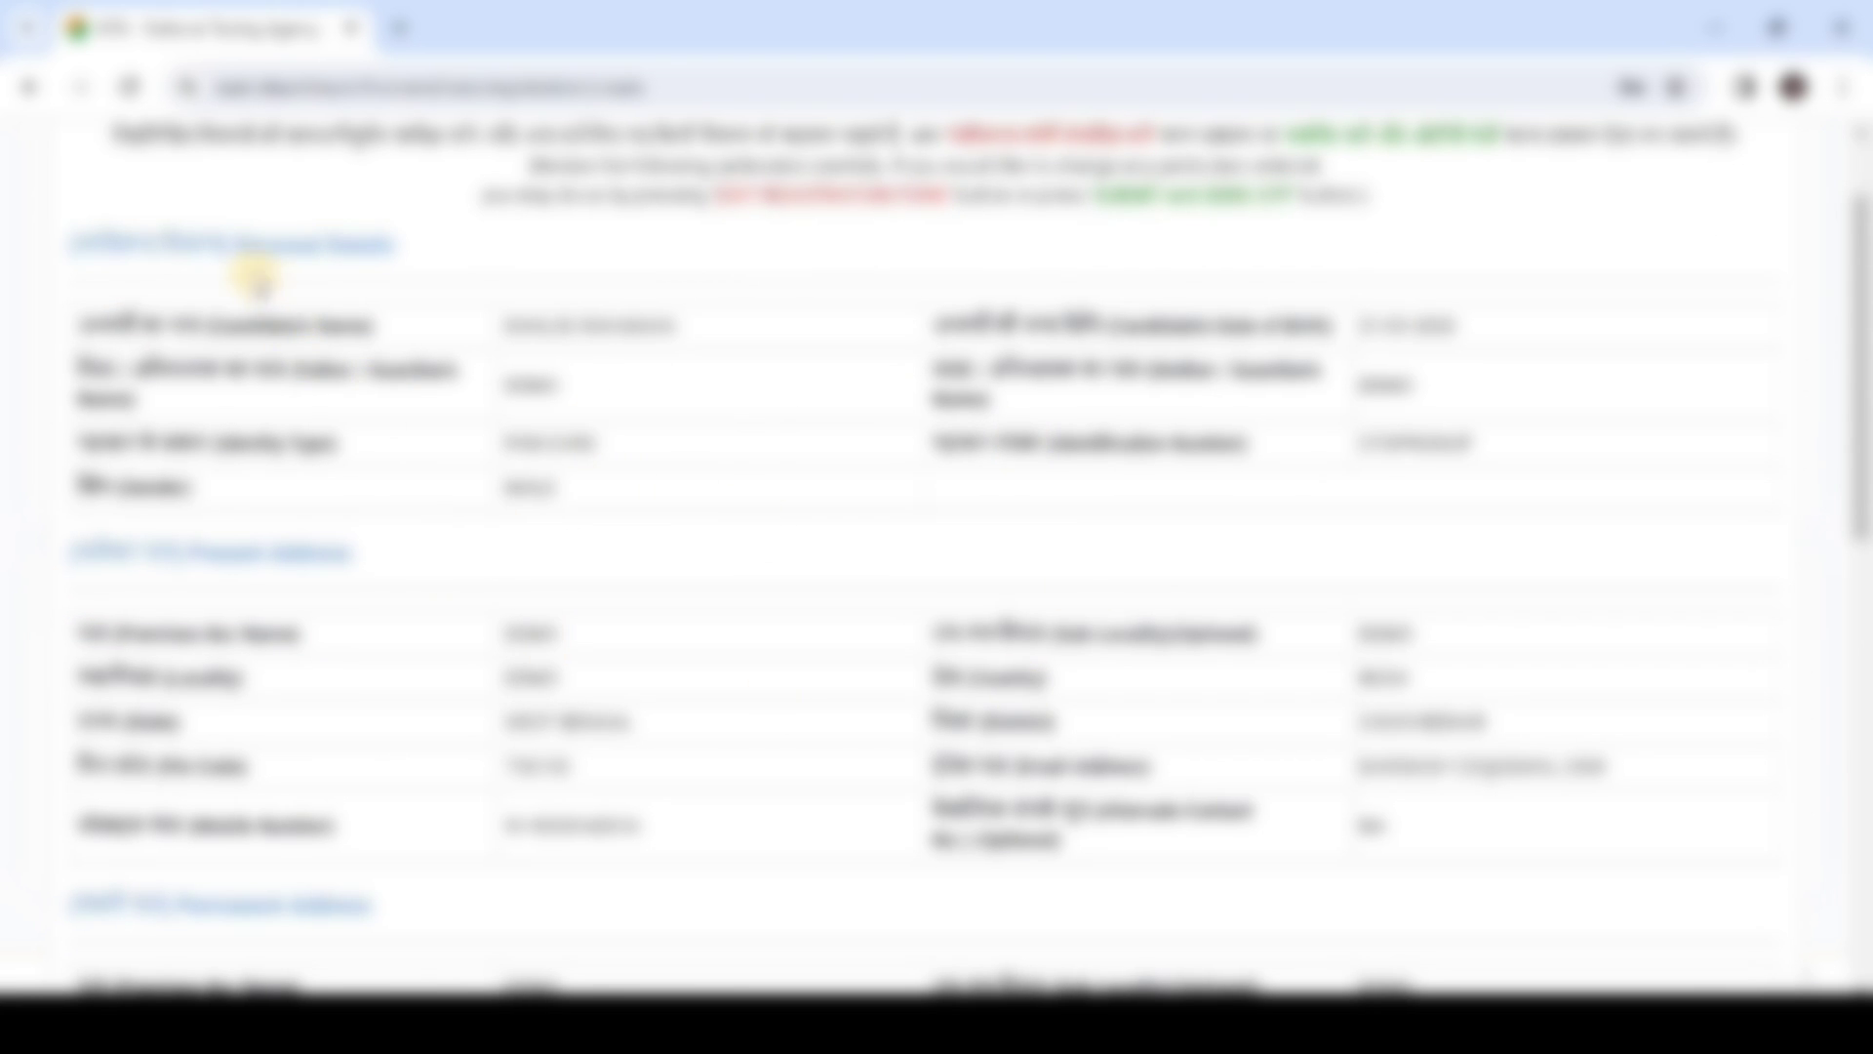
pyautogui.moveTo(234, 246); pyautogui.dragTo(423, 251)
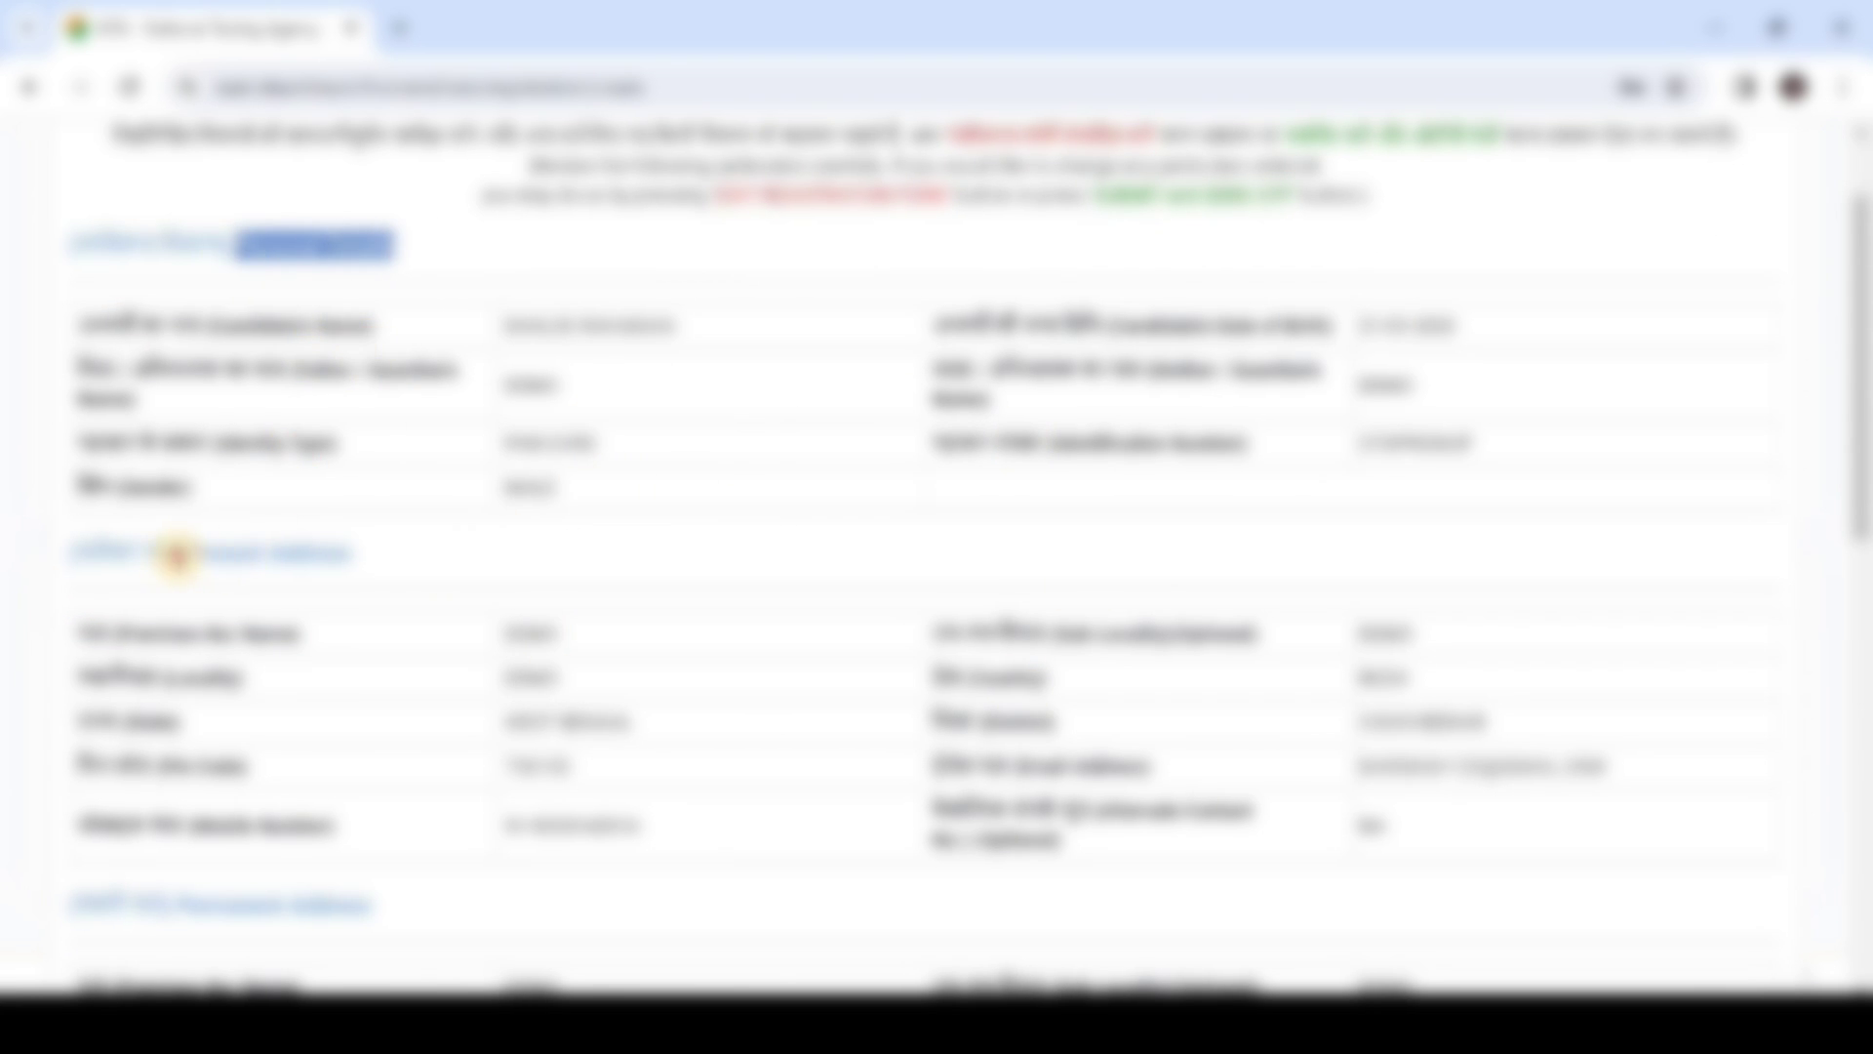
pyautogui.moveTo(180, 553); pyautogui.dragTo(390, 585)
pyautogui.scroll(-3, 376, 569)
pyautogui.moveTo(175, 643); pyautogui.dragTo(367, 623)
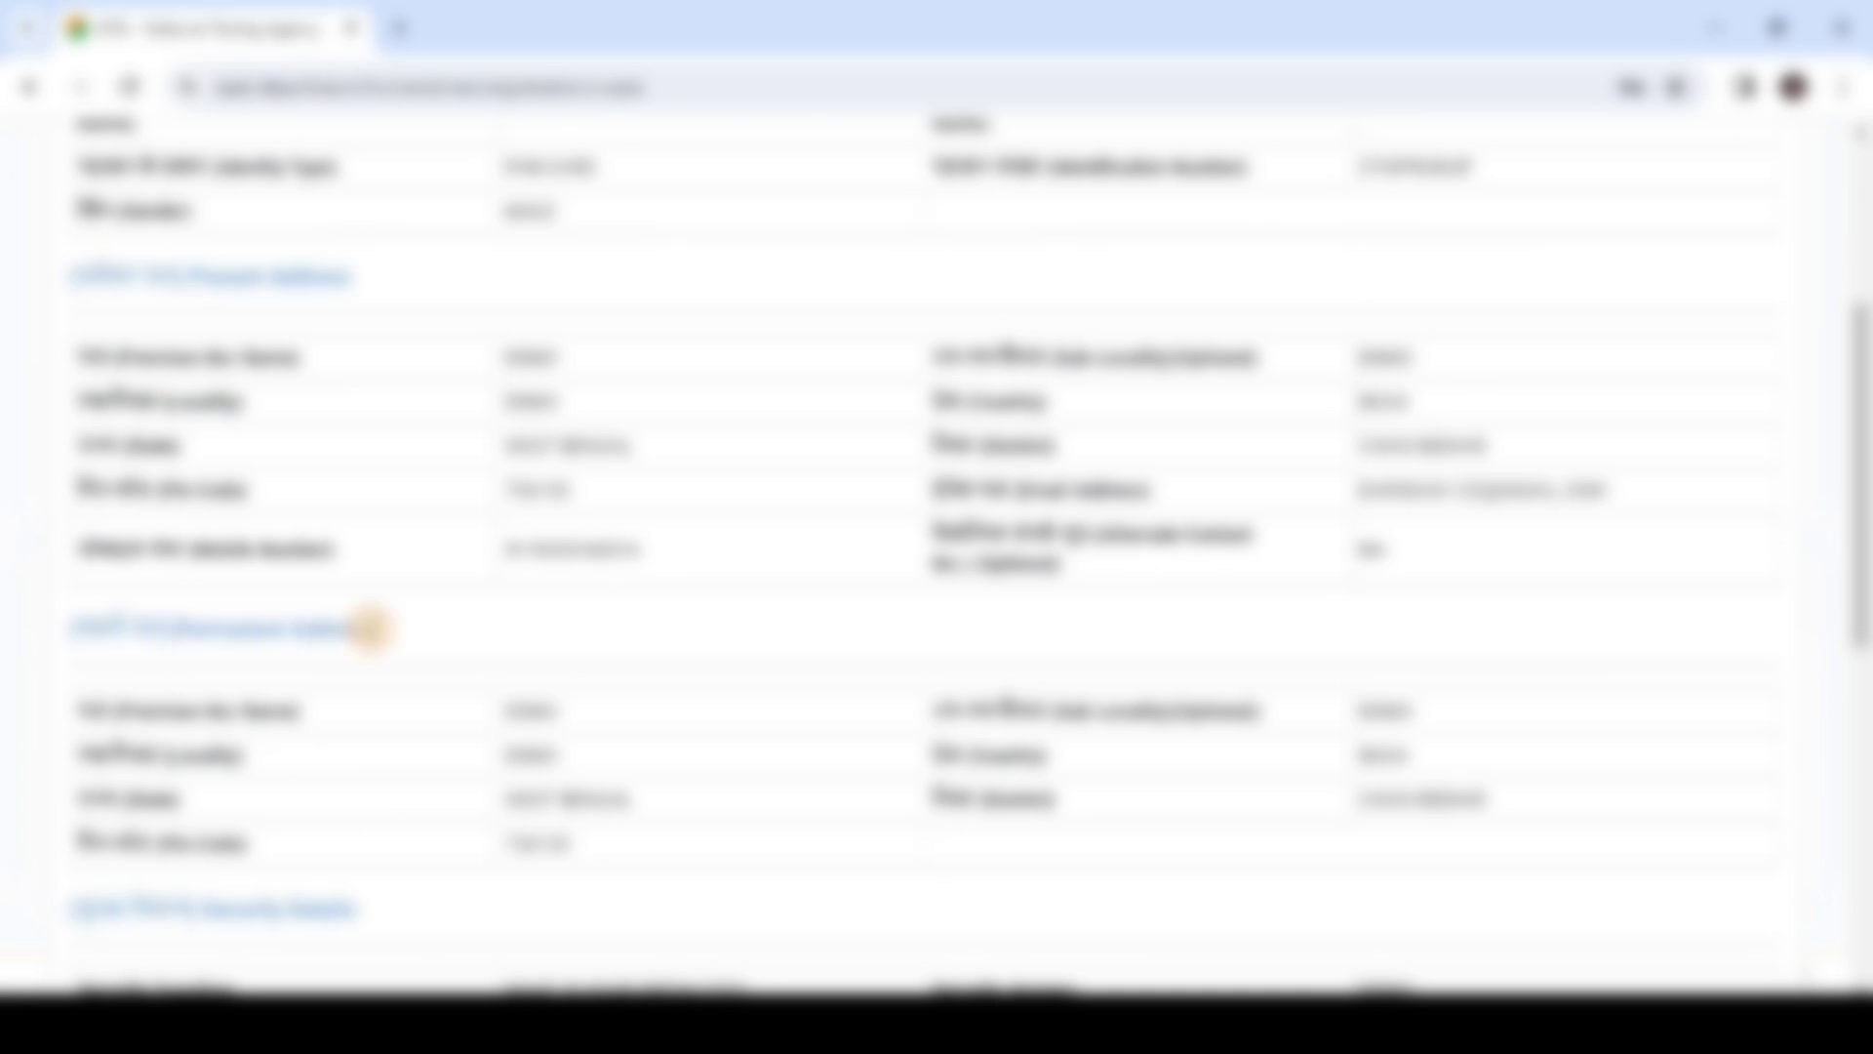
pyautogui.scroll(-3, 543, 572)
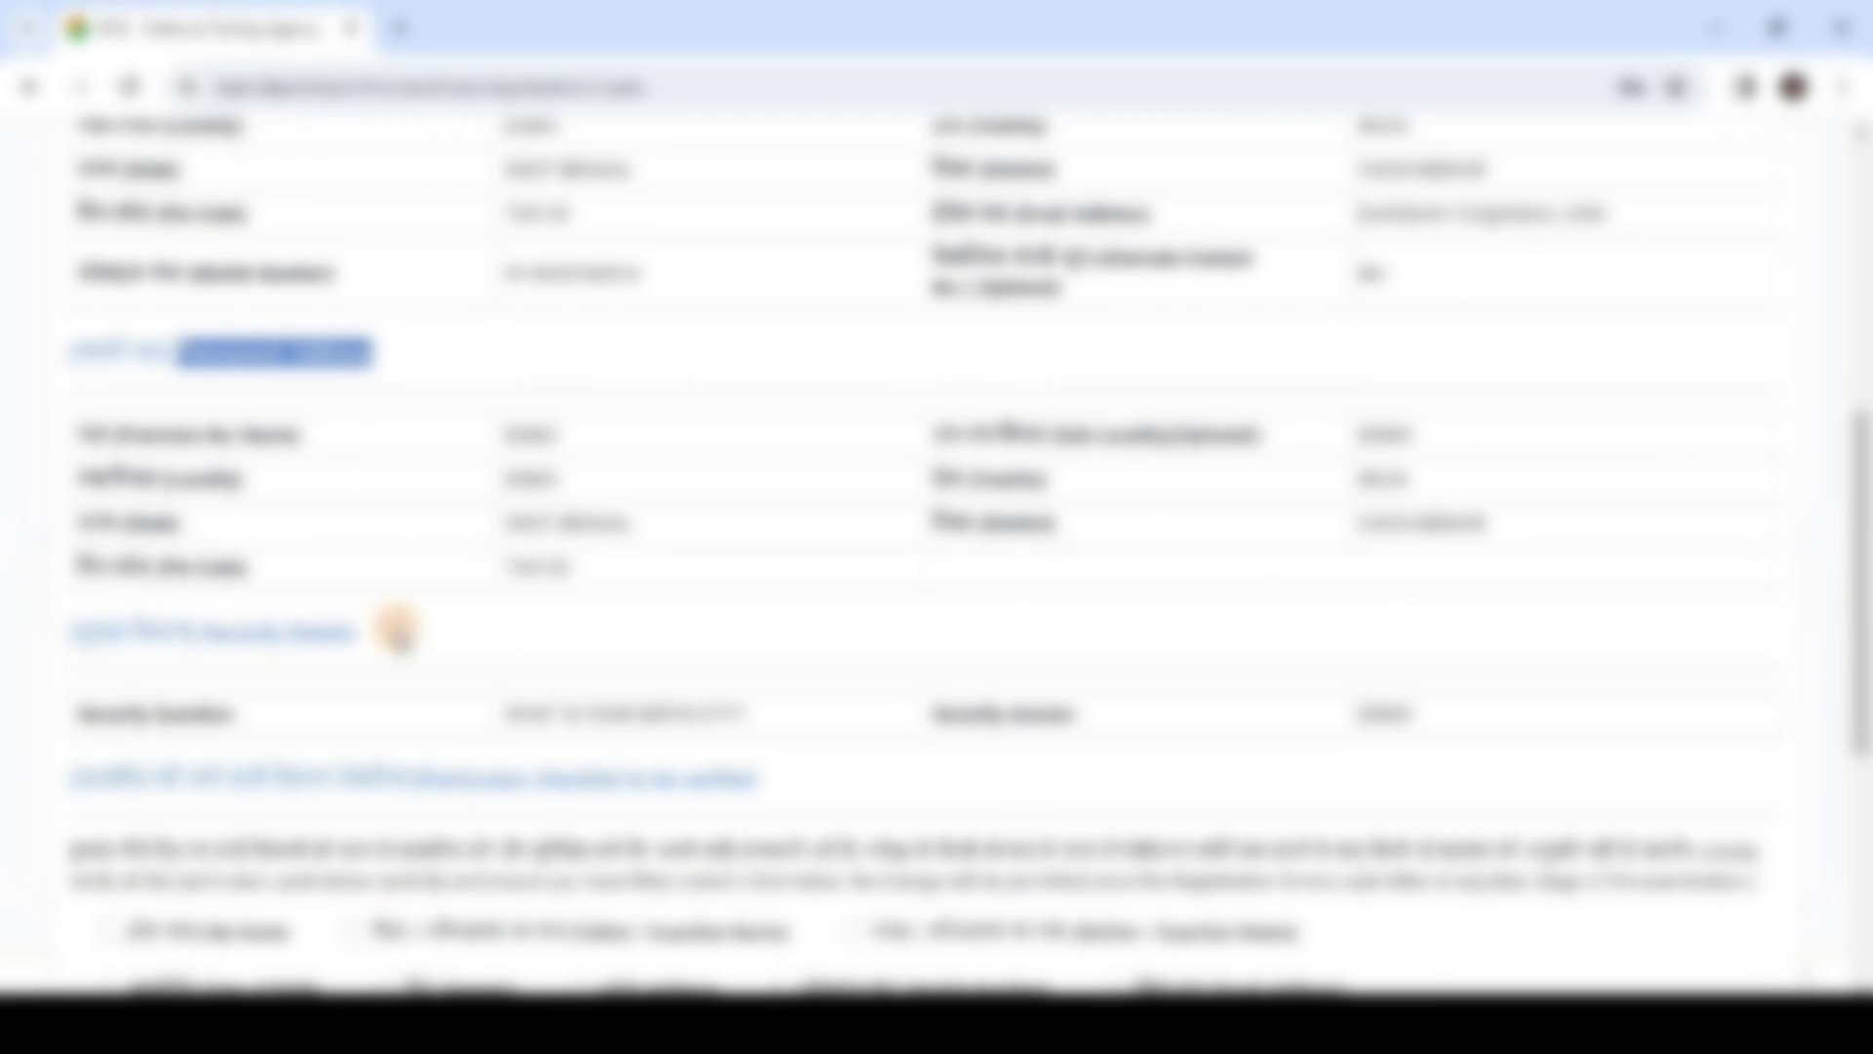
pyautogui.click(400, 627)
pyautogui.scroll(-3, 429, 610)
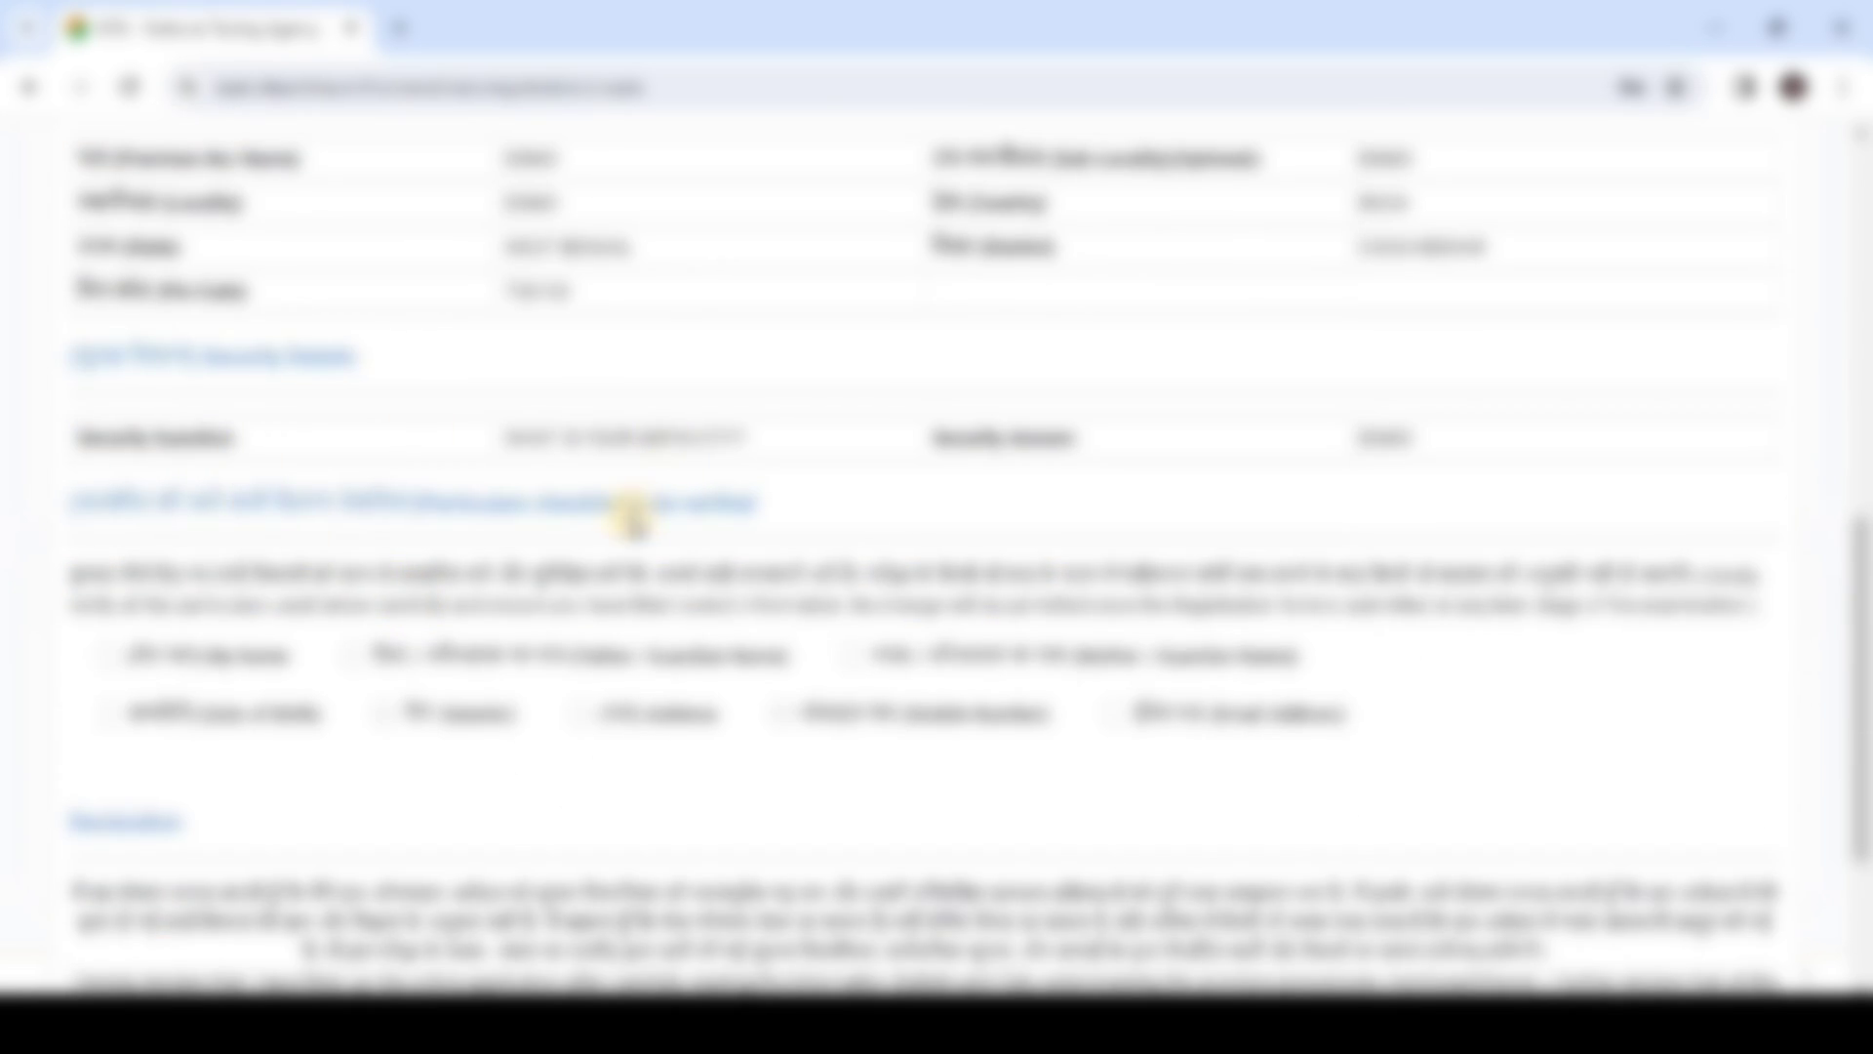
pyautogui.scroll(-3, 422, 494)
# - Tick name, father's and mother's names, birth date, gender, address, mobile and email as verified
pyautogui.click(109, 380)
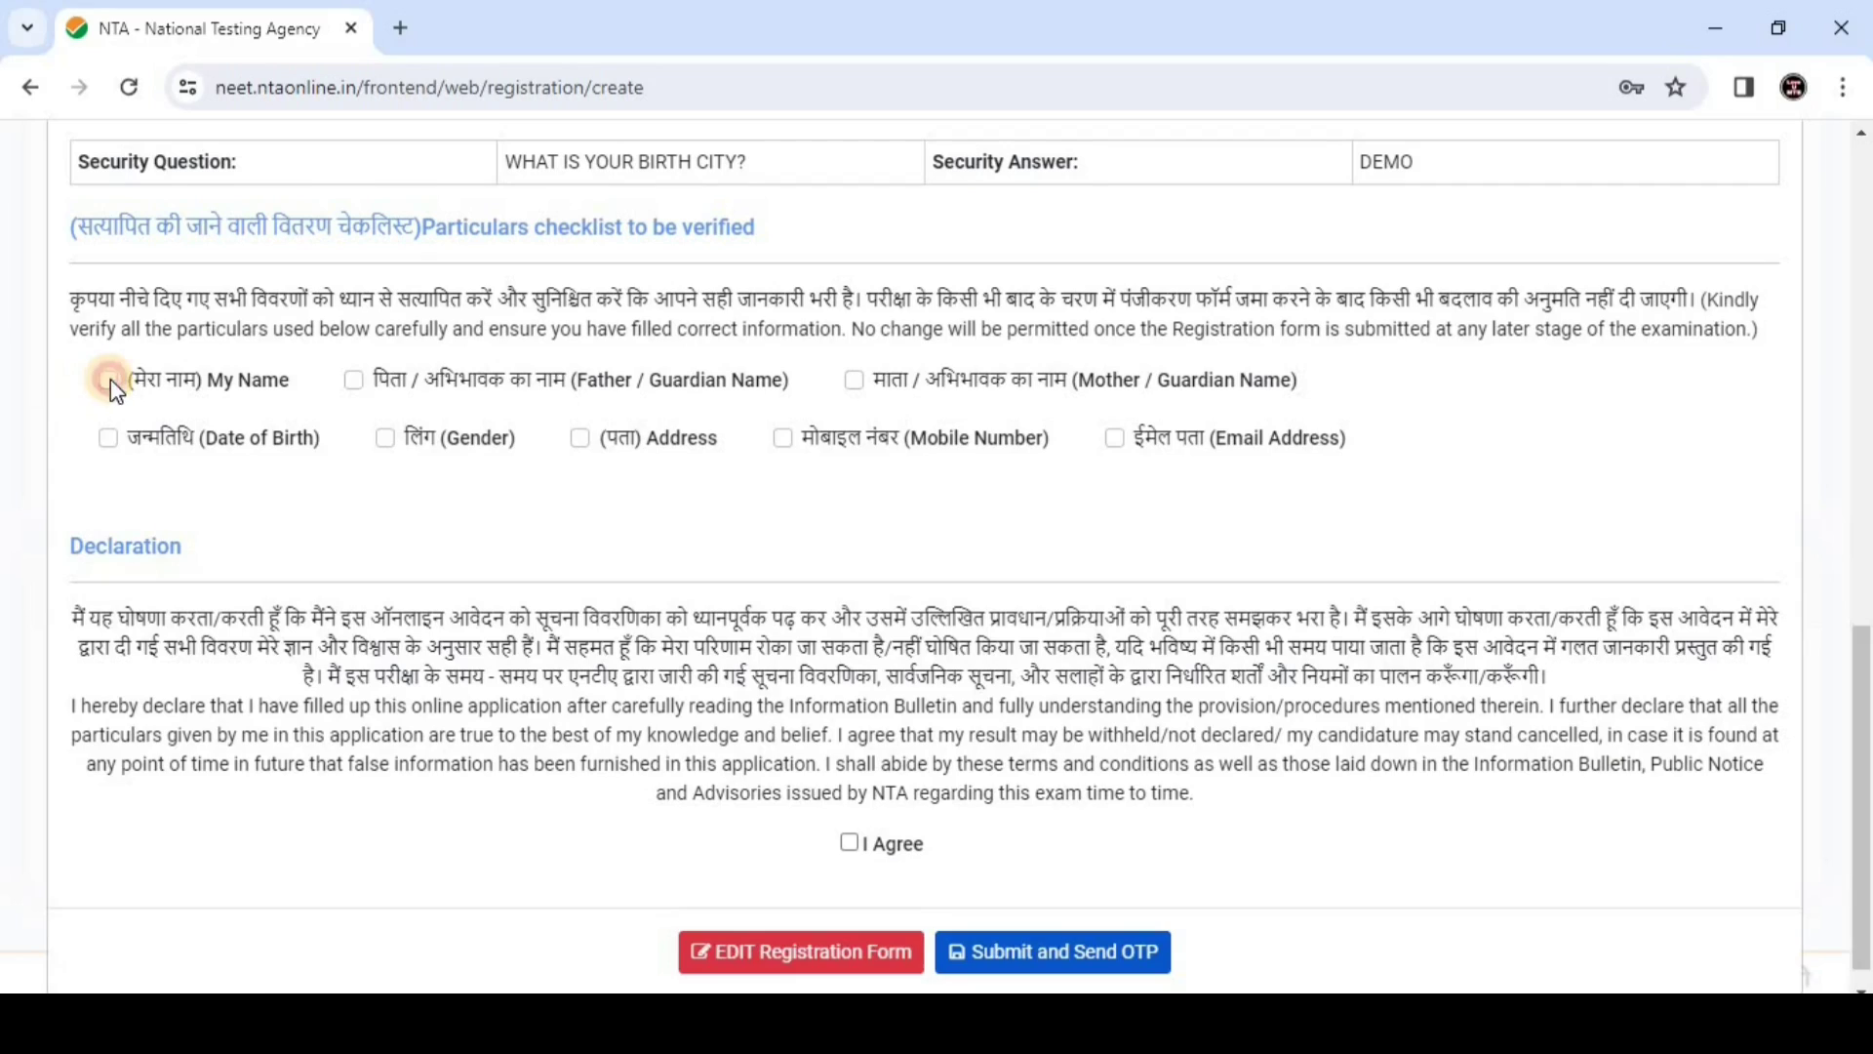
pyautogui.click(357, 380)
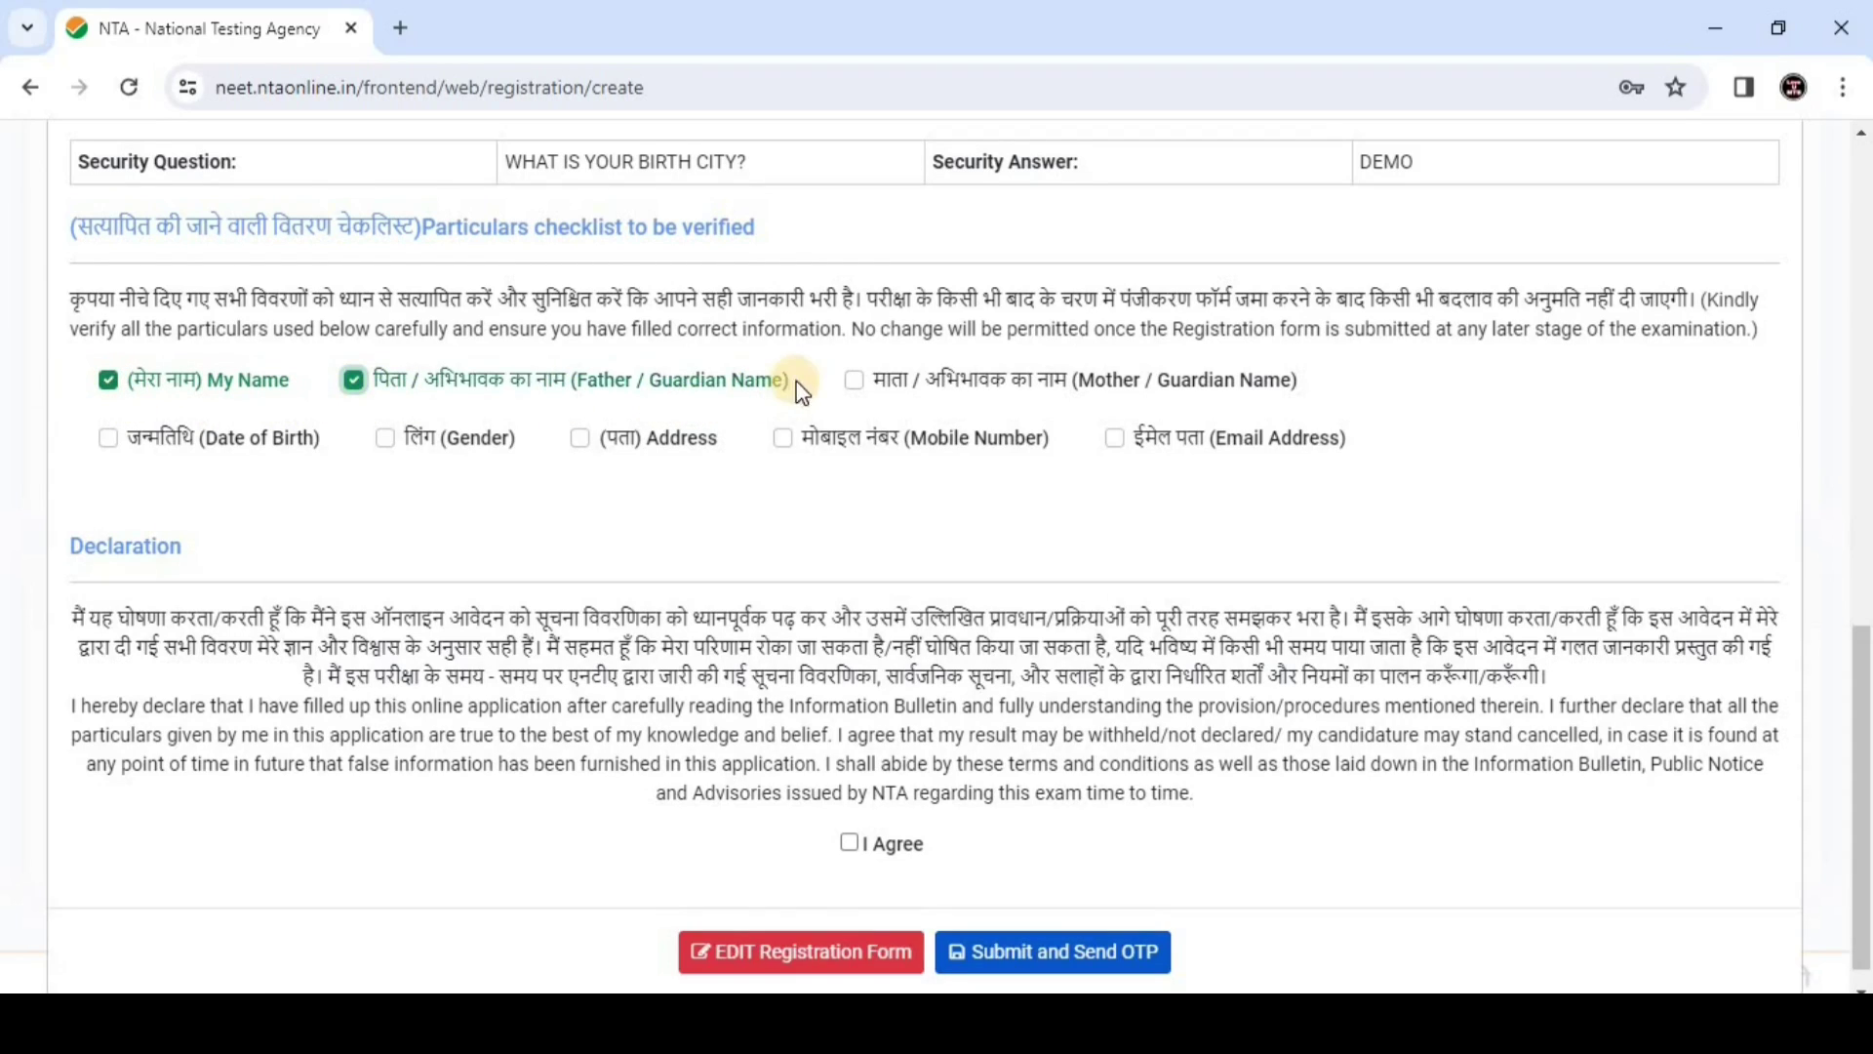
pyautogui.click(854, 379)
pyautogui.click(105, 448)
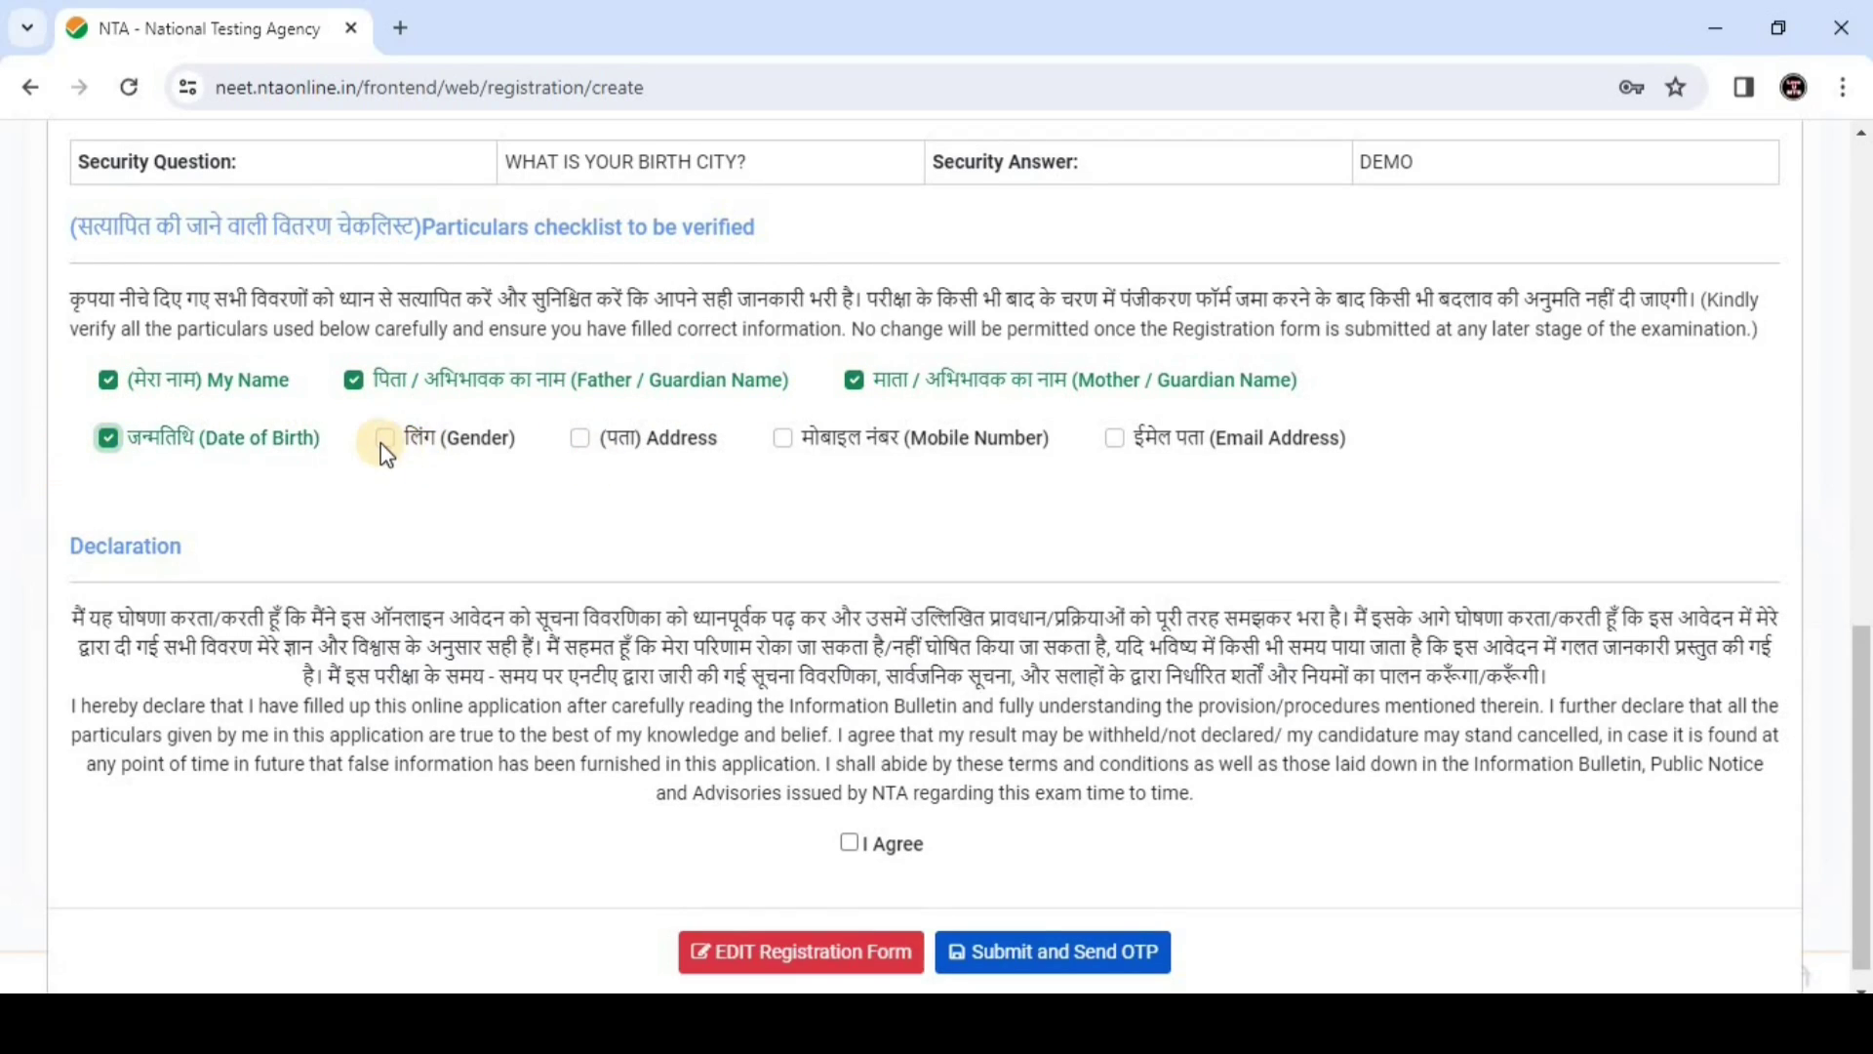
pyautogui.click(384, 438)
pyautogui.click(580, 438)
pyautogui.click(782, 439)
pyautogui.click(1157, 466)
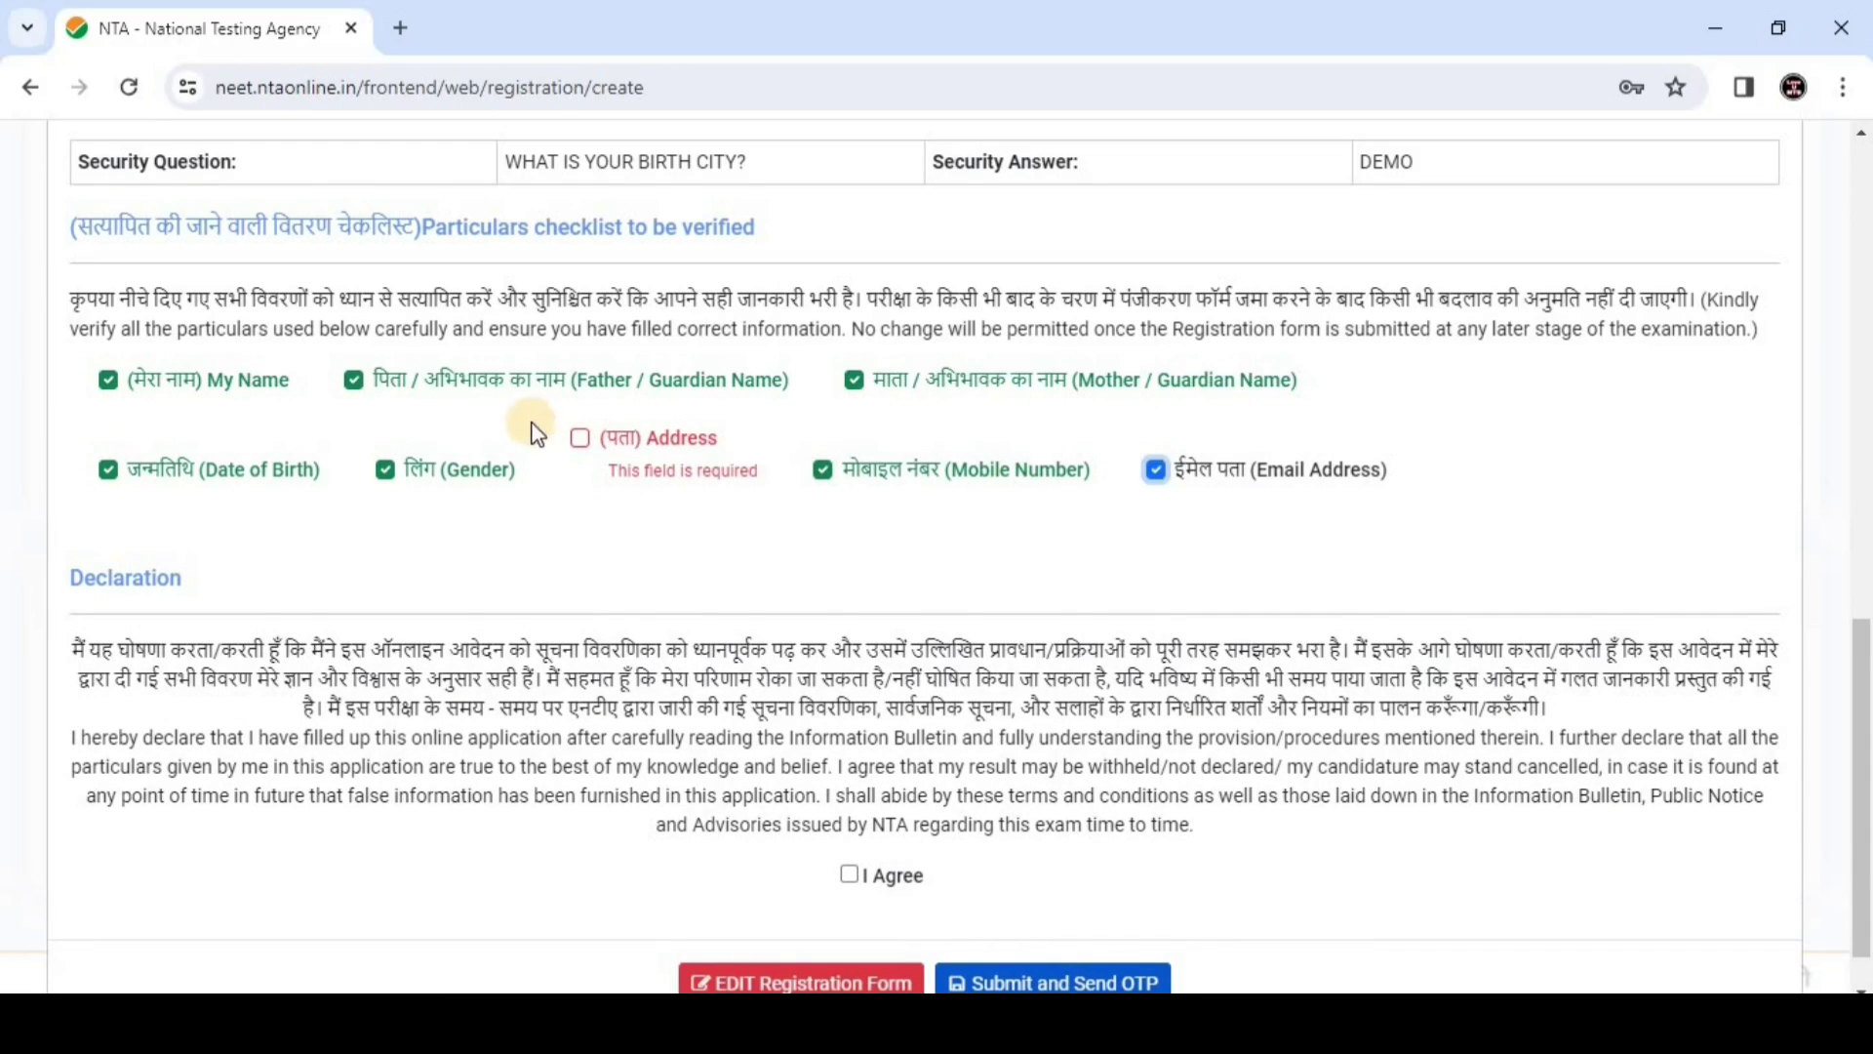
pyautogui.click(579, 439)
# - Accept the declaration, submit the form with Send OTP, confirm Yes, and dismiss the thank-you message
pyautogui.scroll(-1, 527, 544)
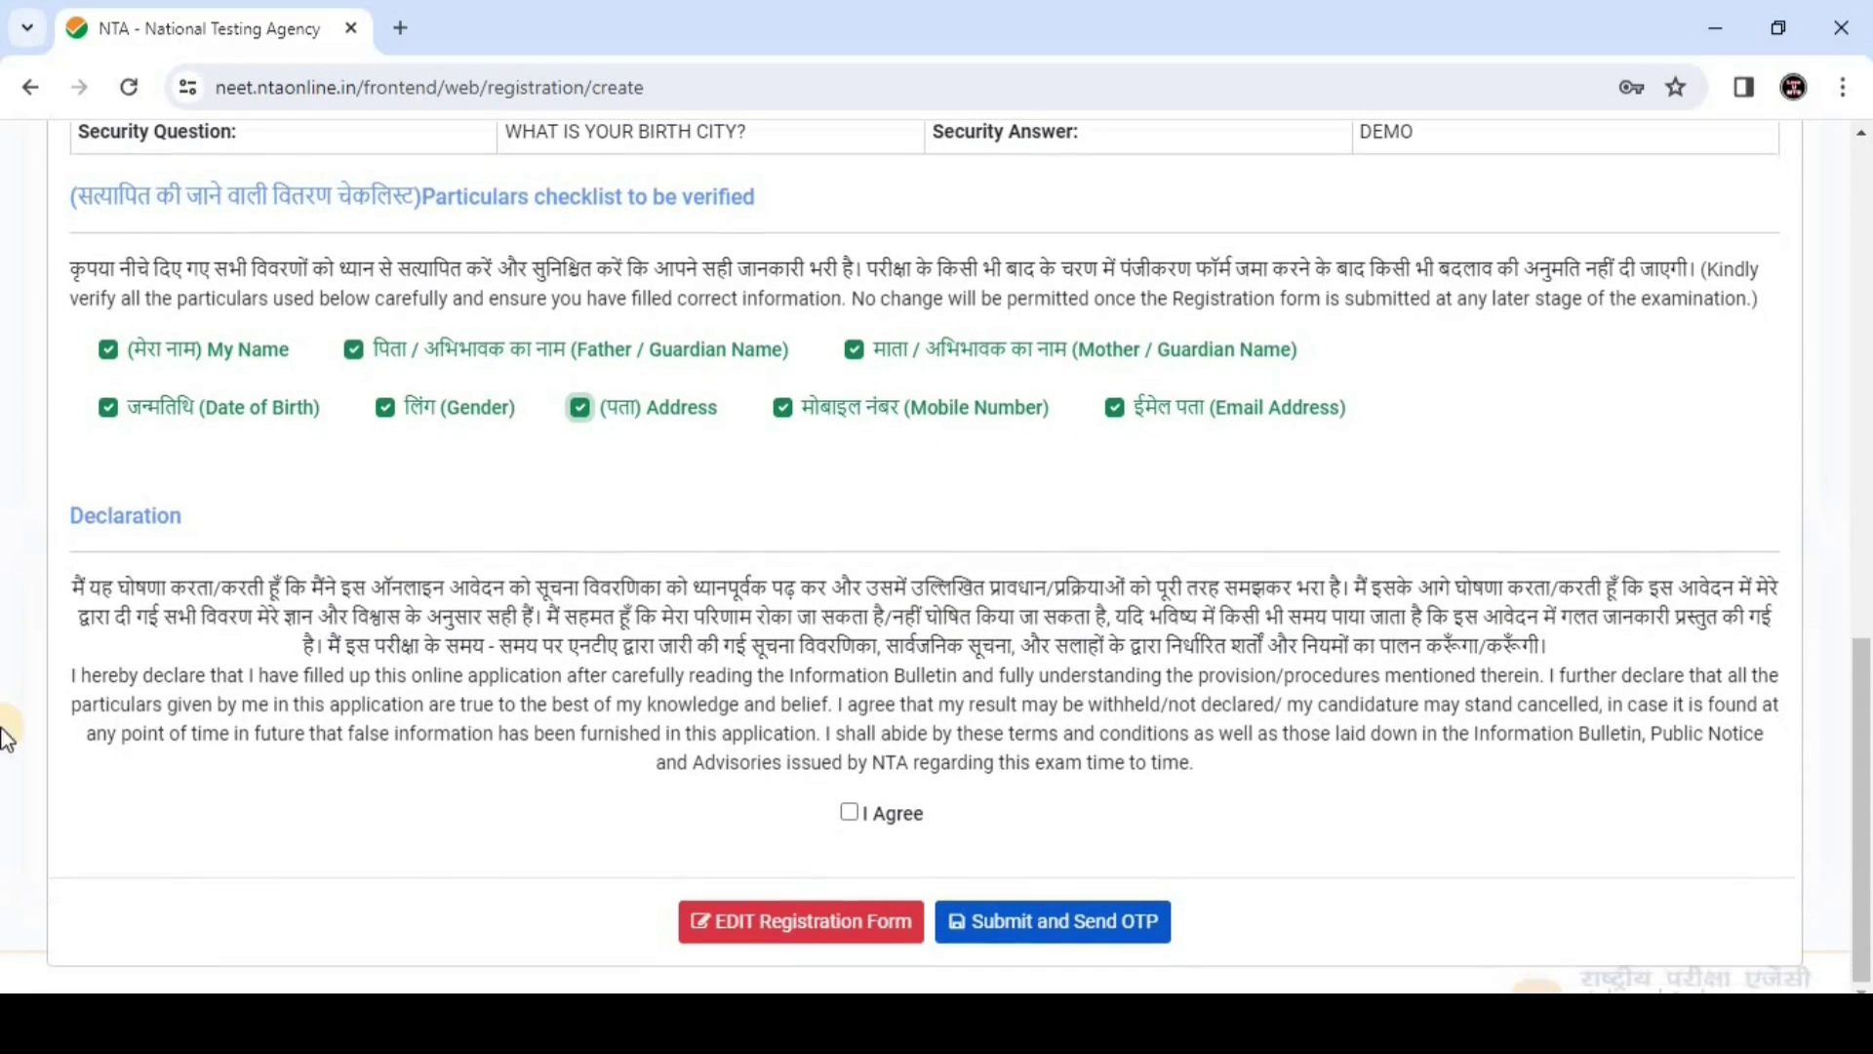
pyautogui.click(847, 813)
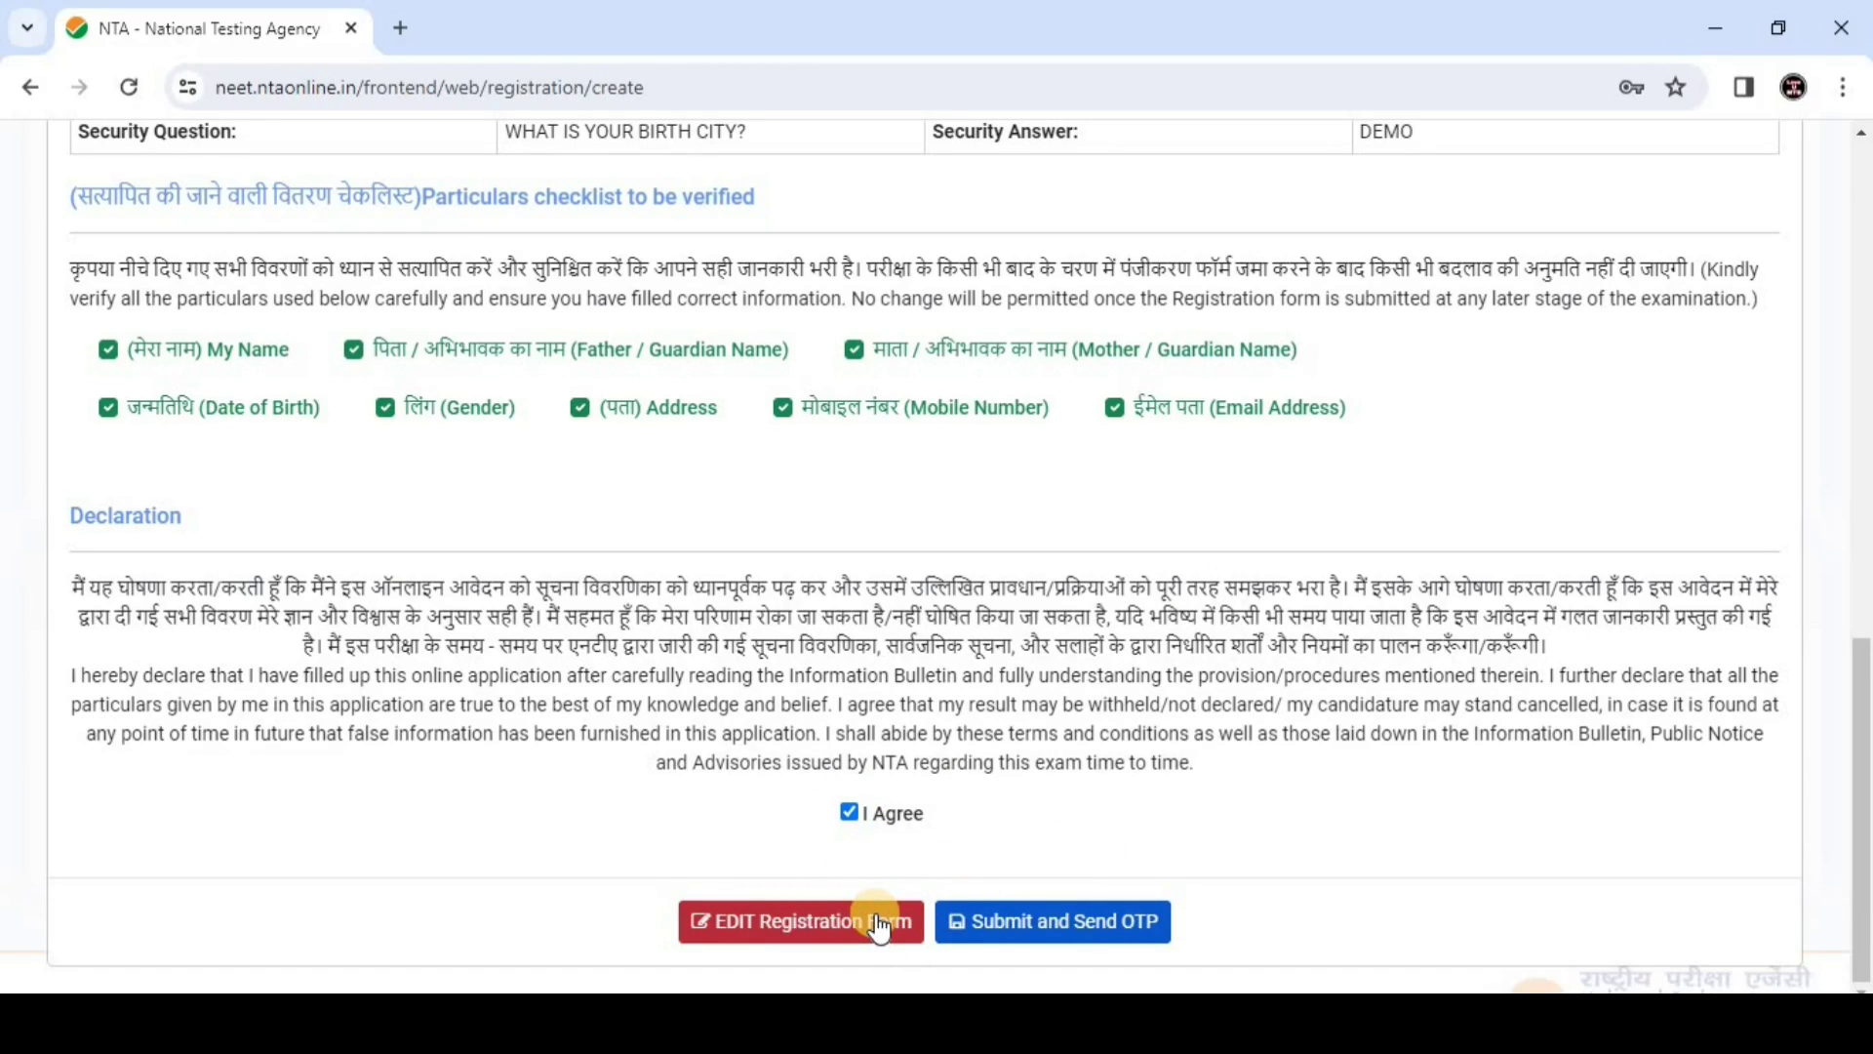
pyautogui.click(1059, 921)
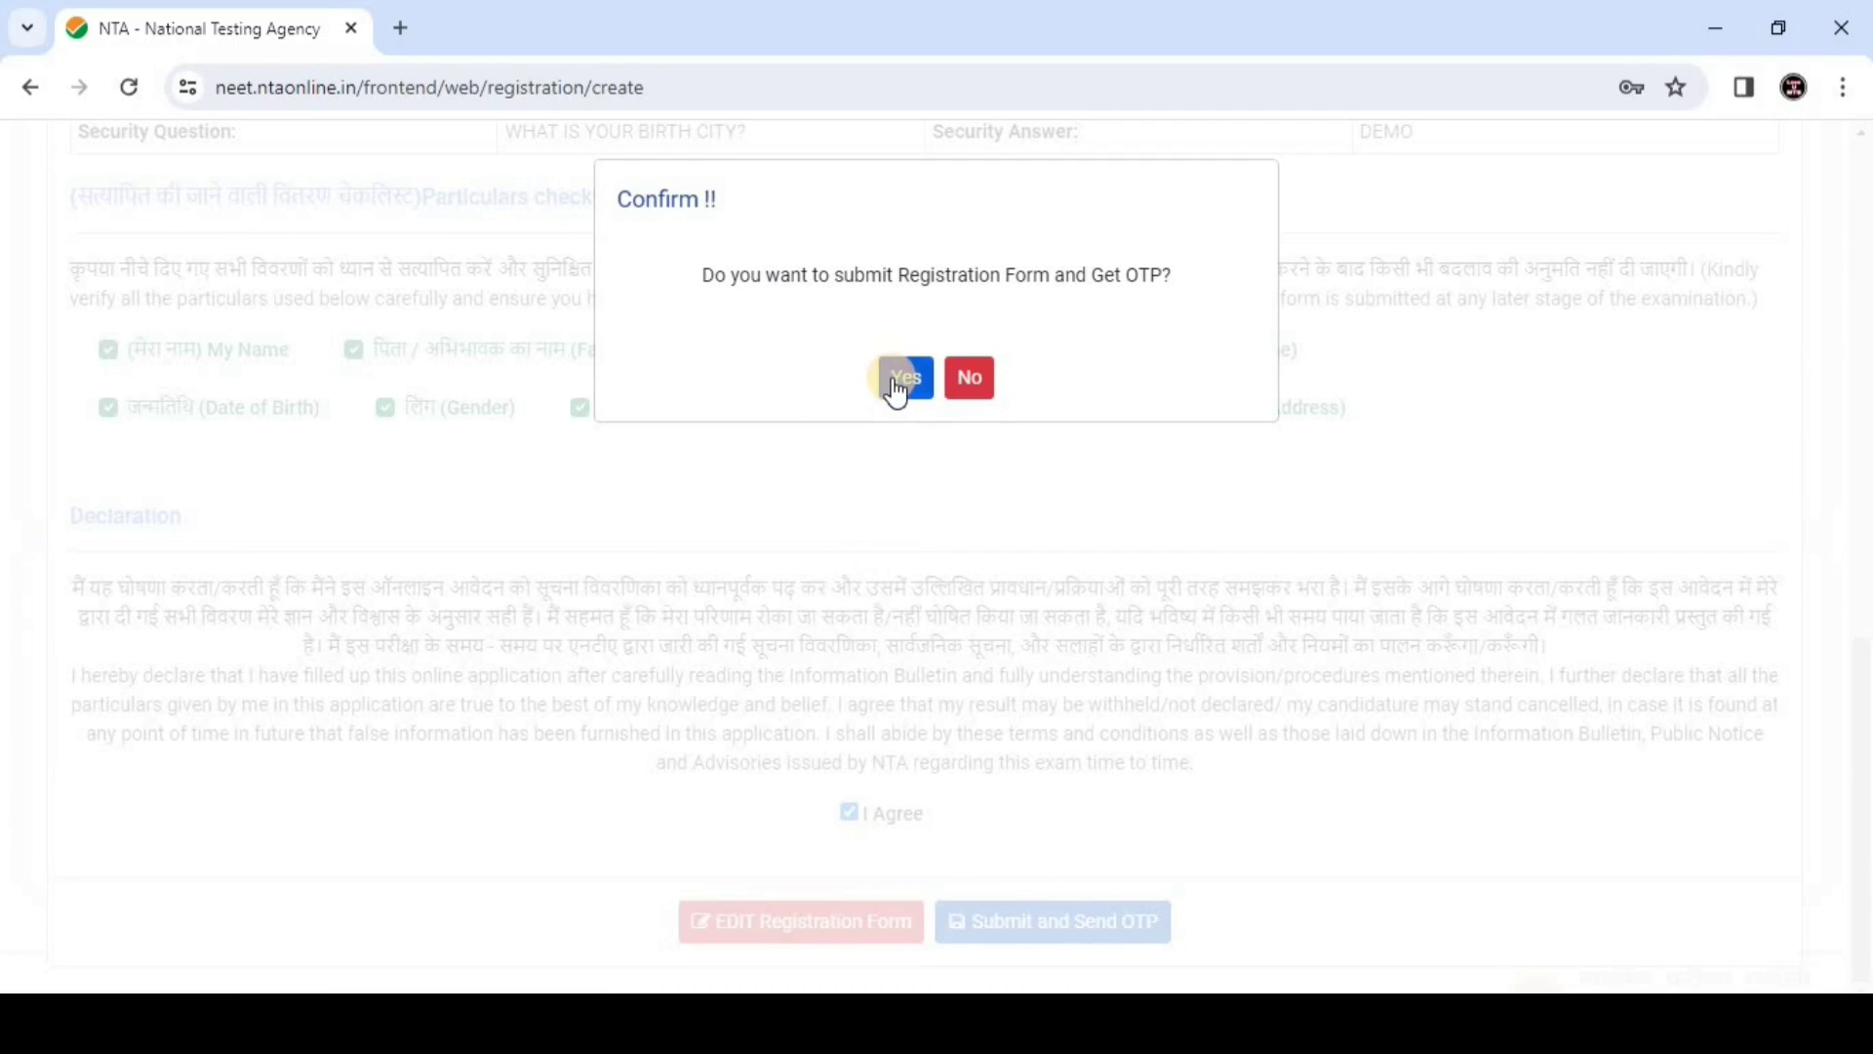
pyautogui.click(892, 380)
pyautogui.click(933, 702)
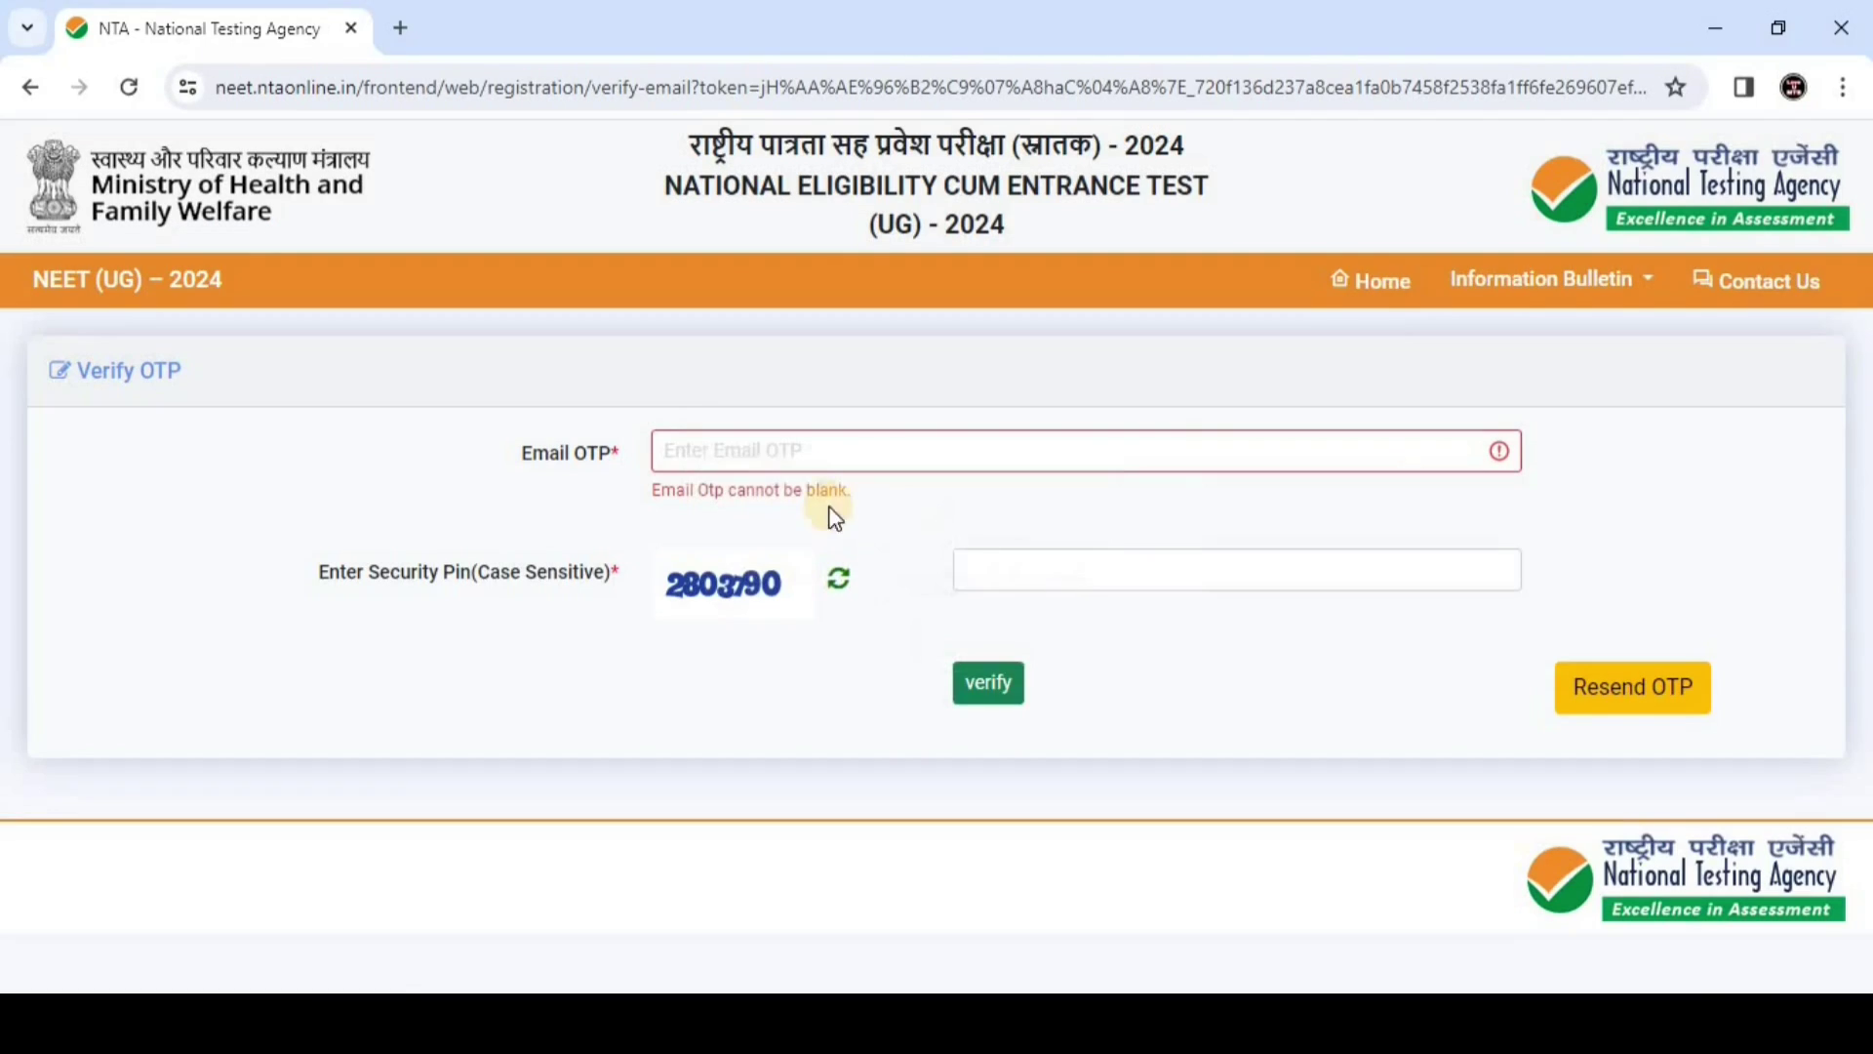
# - Enter the email OTP and the security pin, then verify the account
pyautogui.click(713, 447)
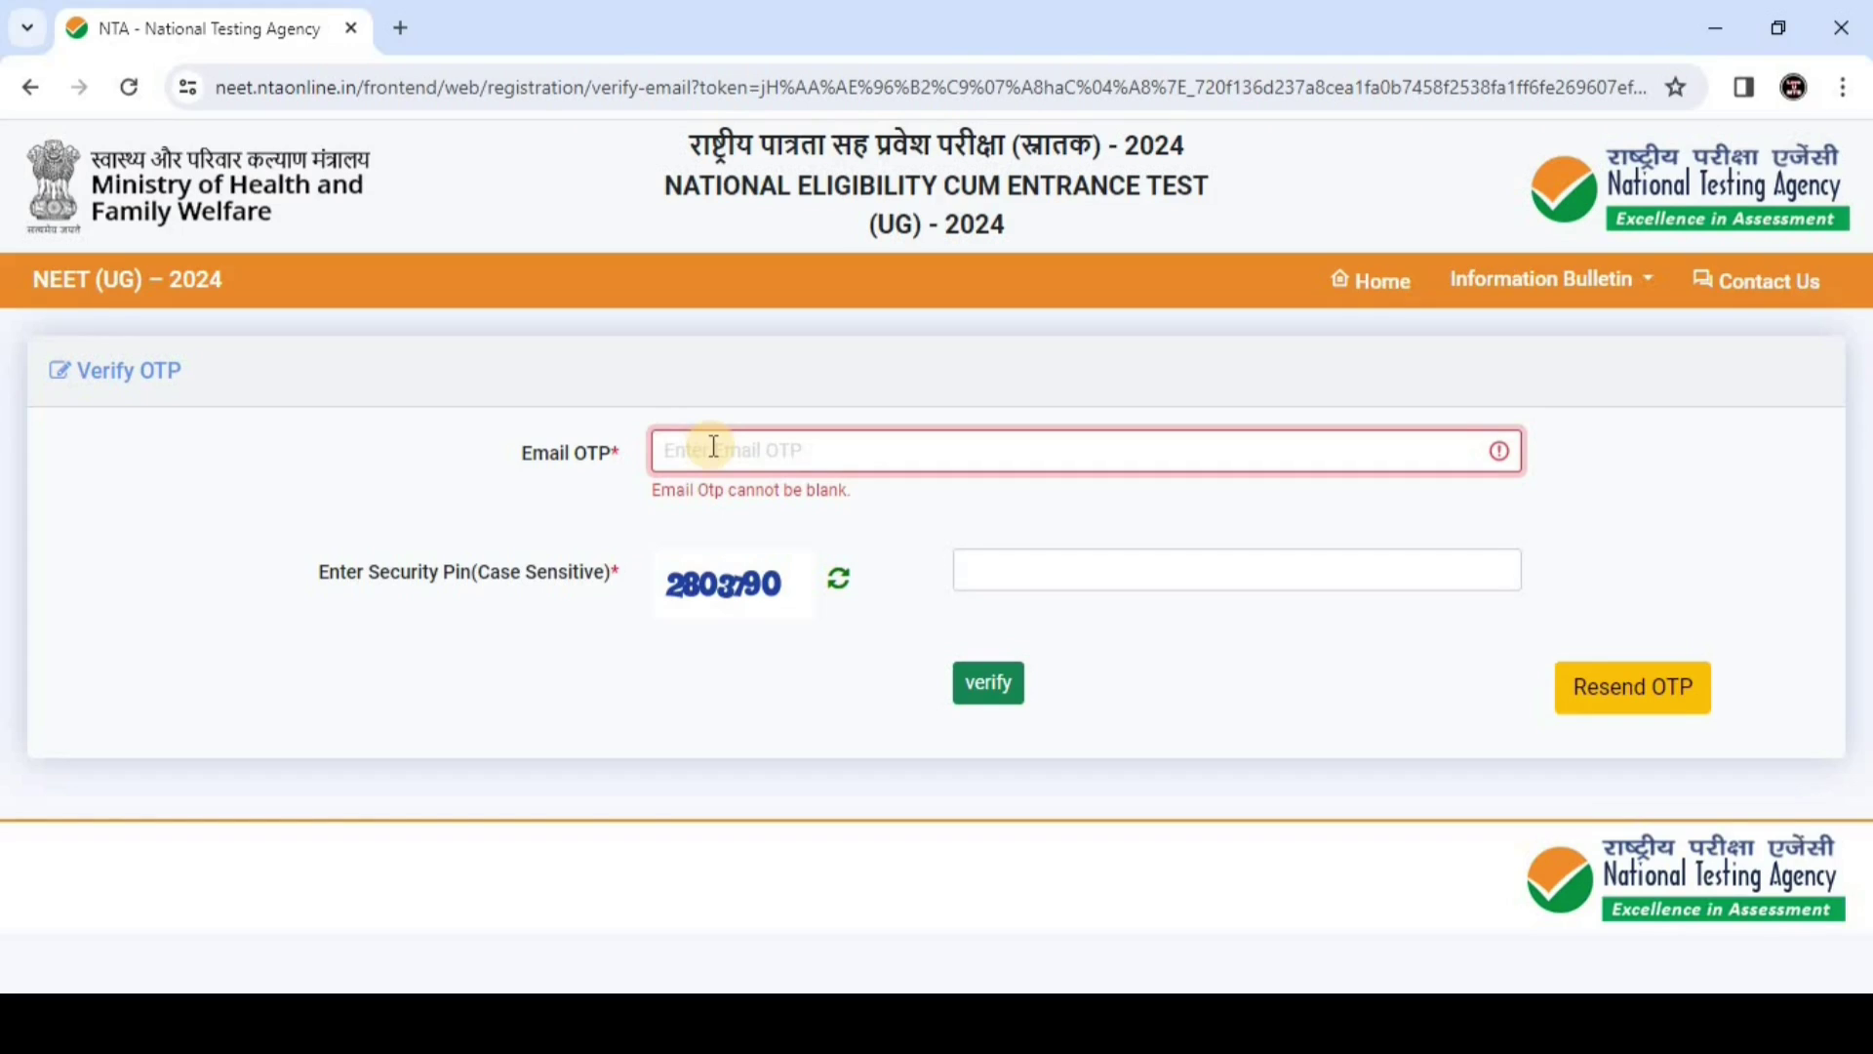
pyautogui.click(1068, 540)
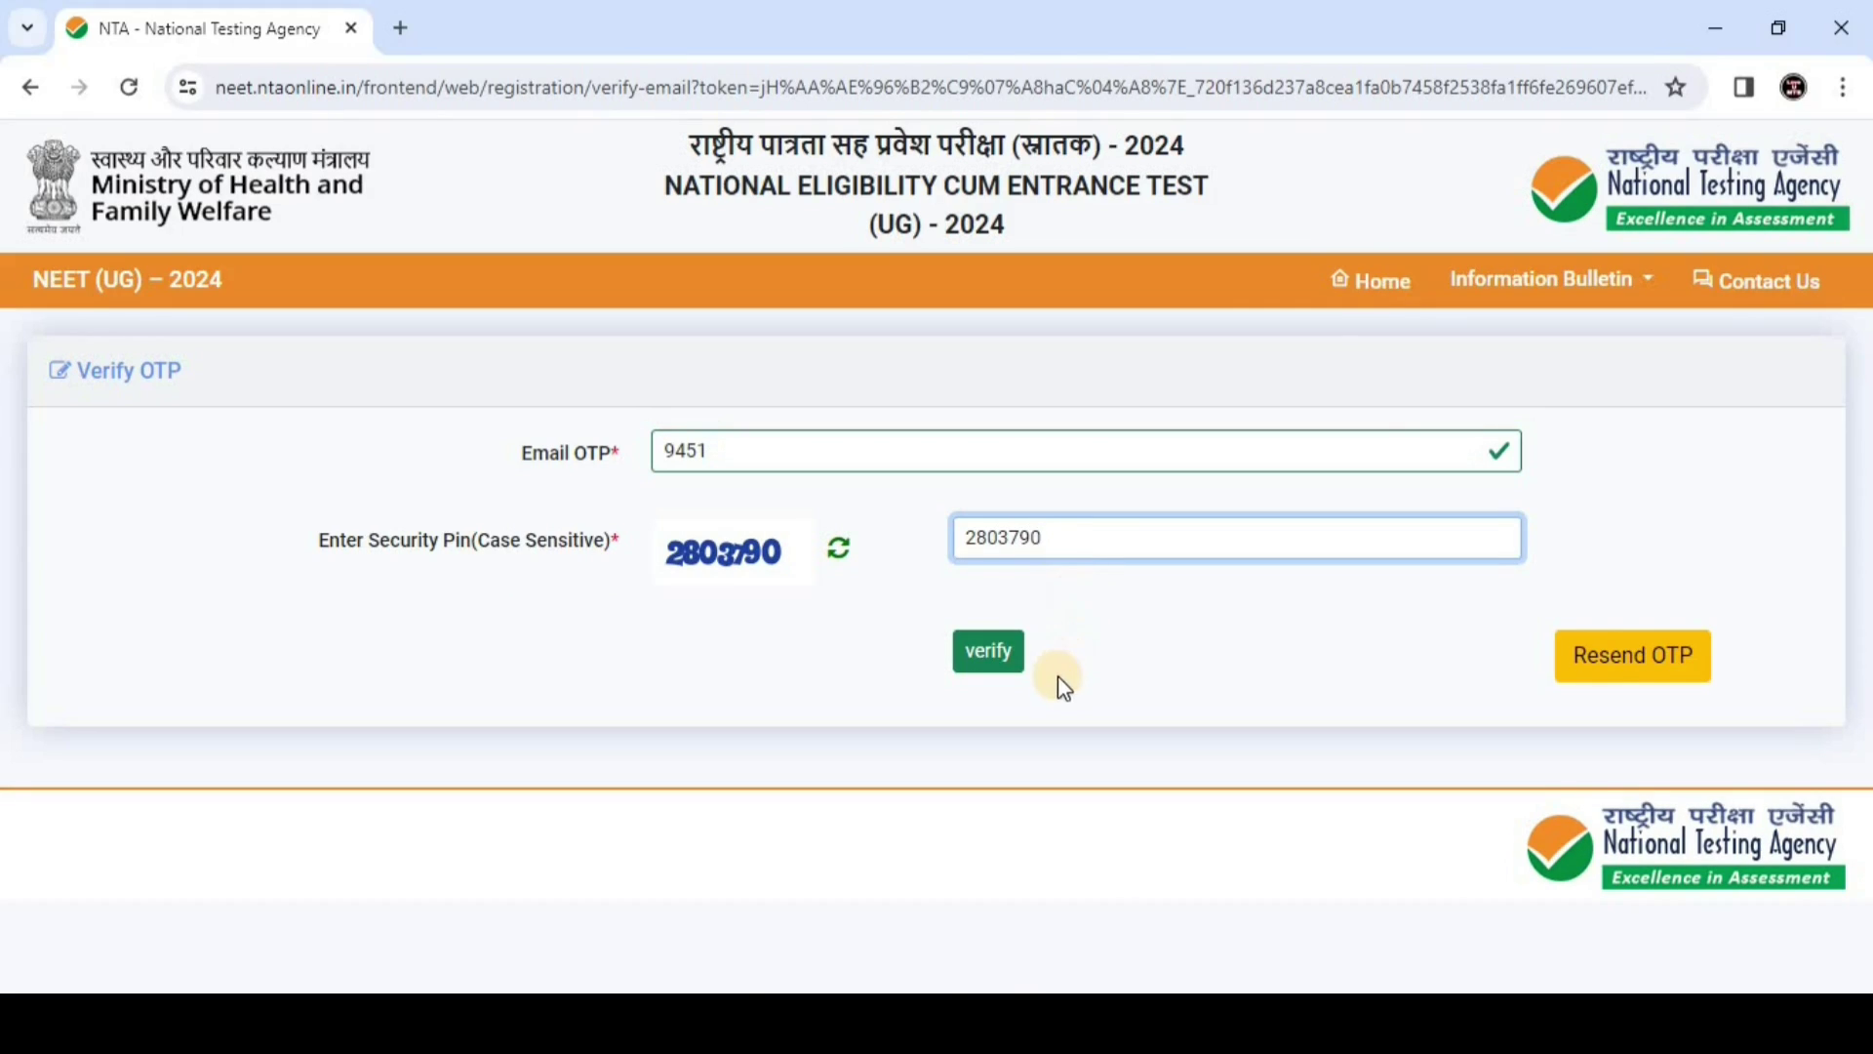
pyautogui.click(1008, 670)
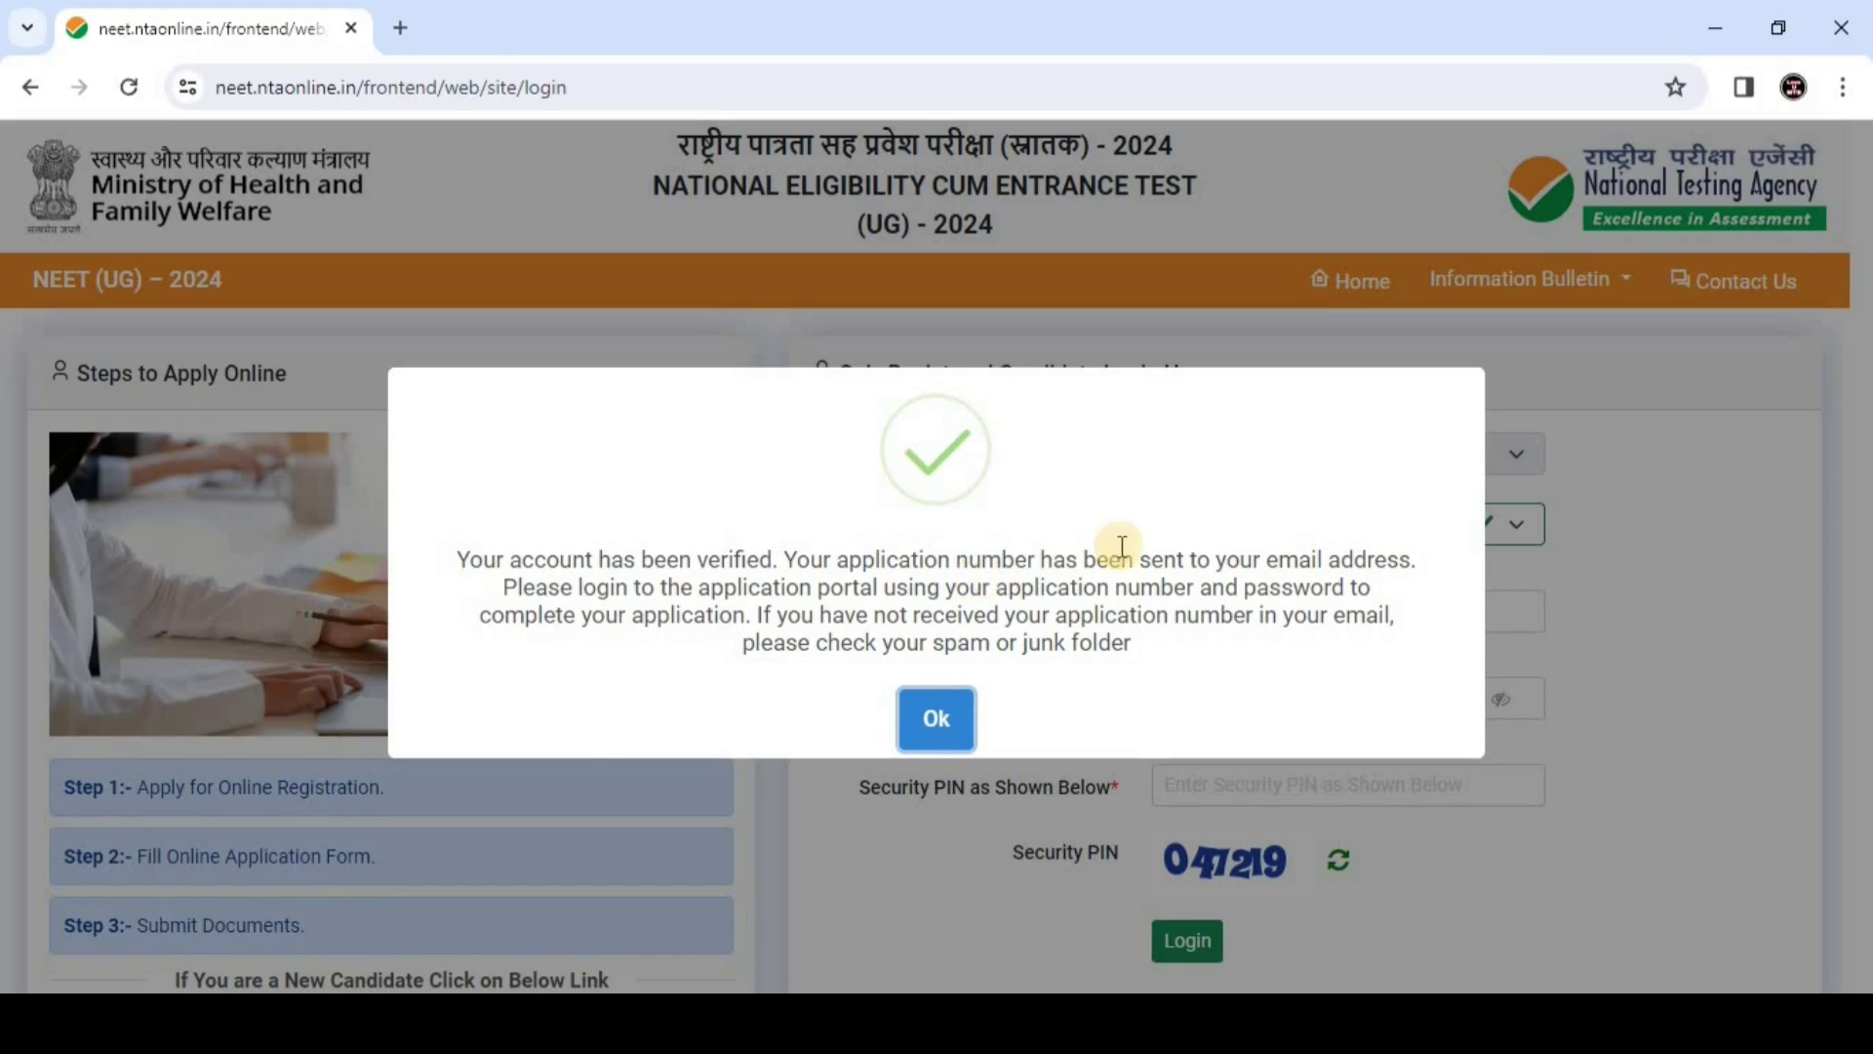
# - Log in by Application Number with the candidate's application number, password and security PIN
pyautogui.click(928, 710)
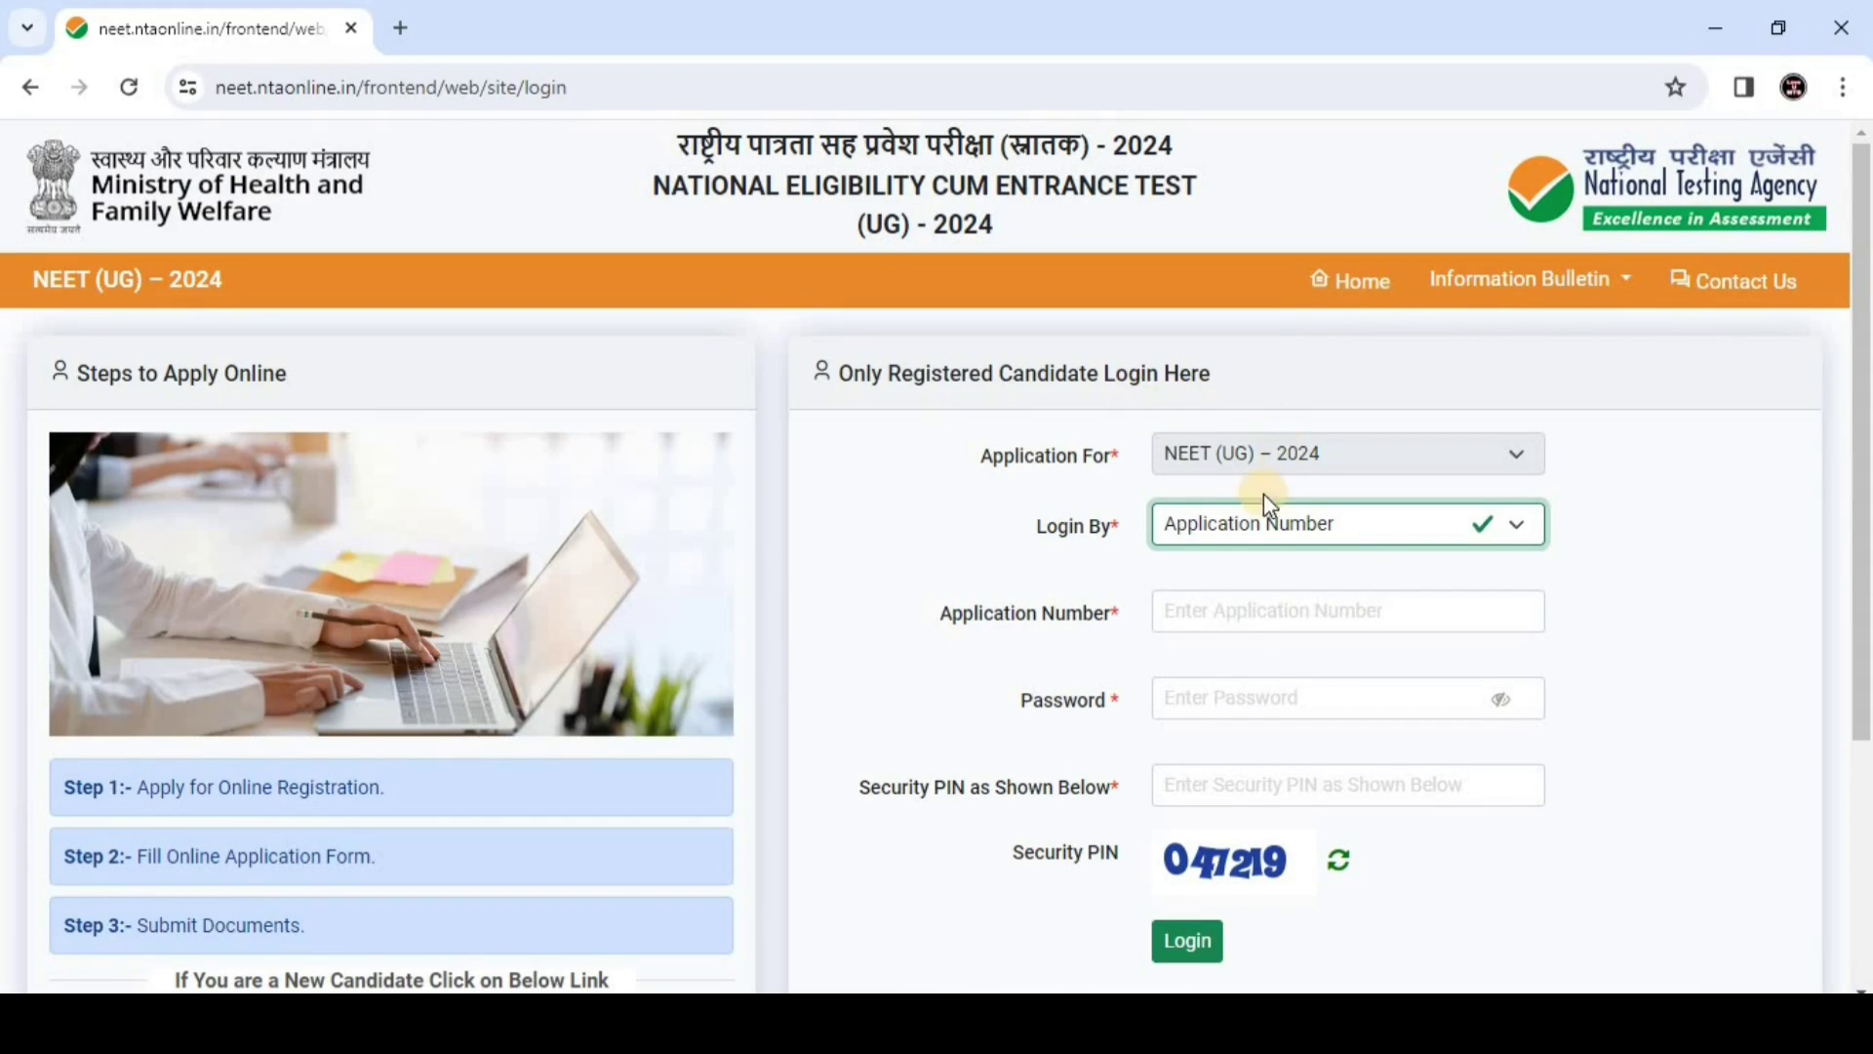
pyautogui.click(1223, 525)
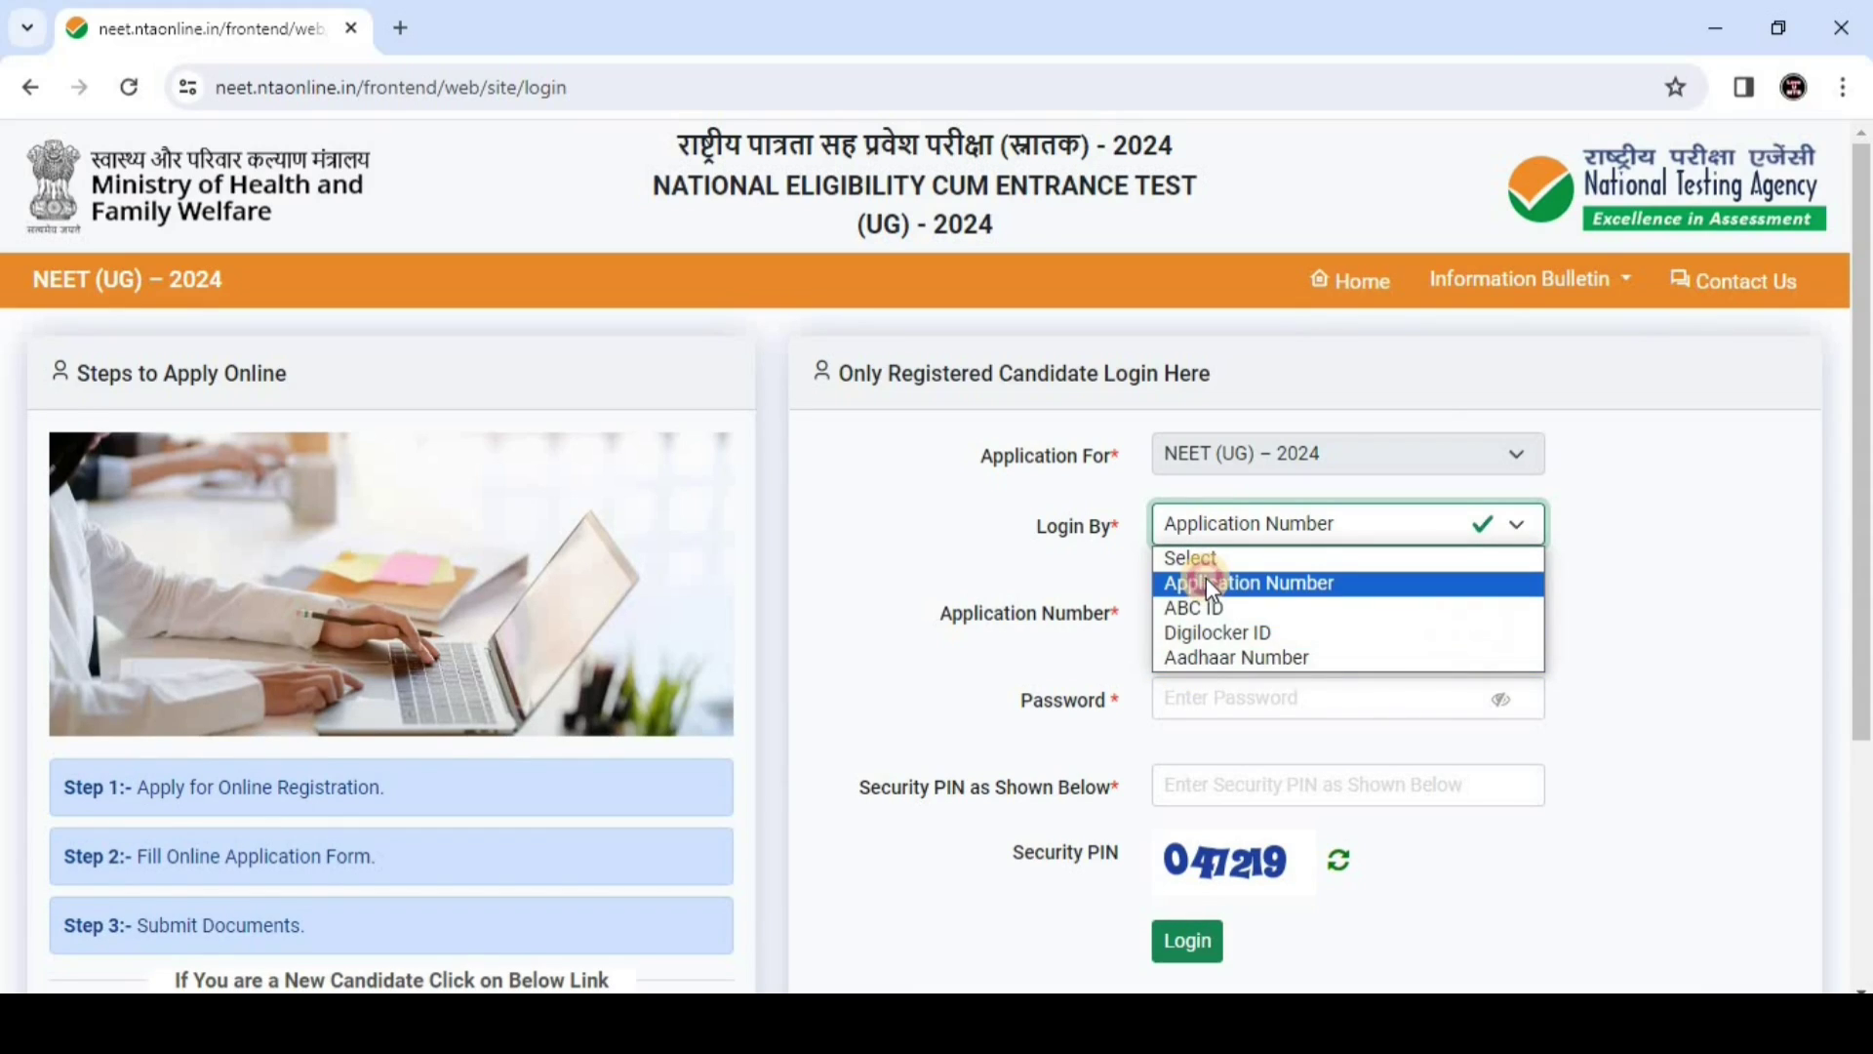
pyautogui.click(1206, 583)
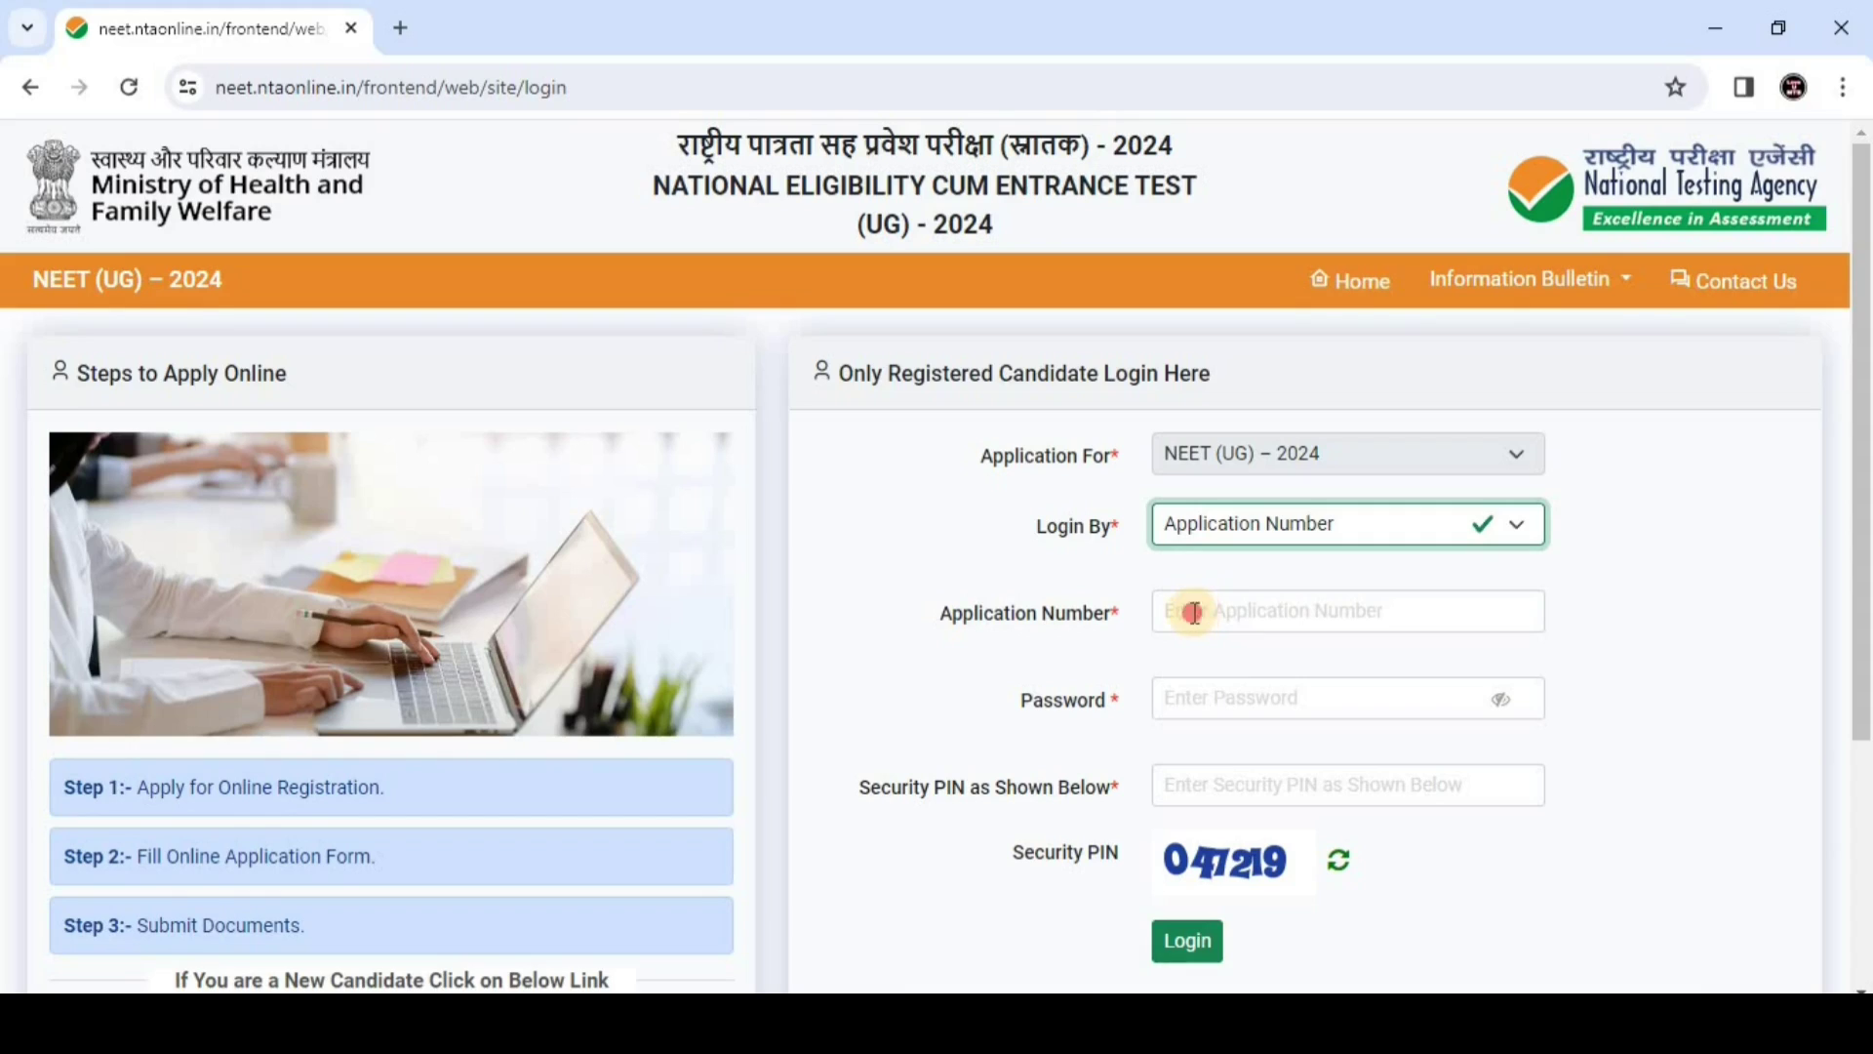
pyautogui.click(1192, 613)
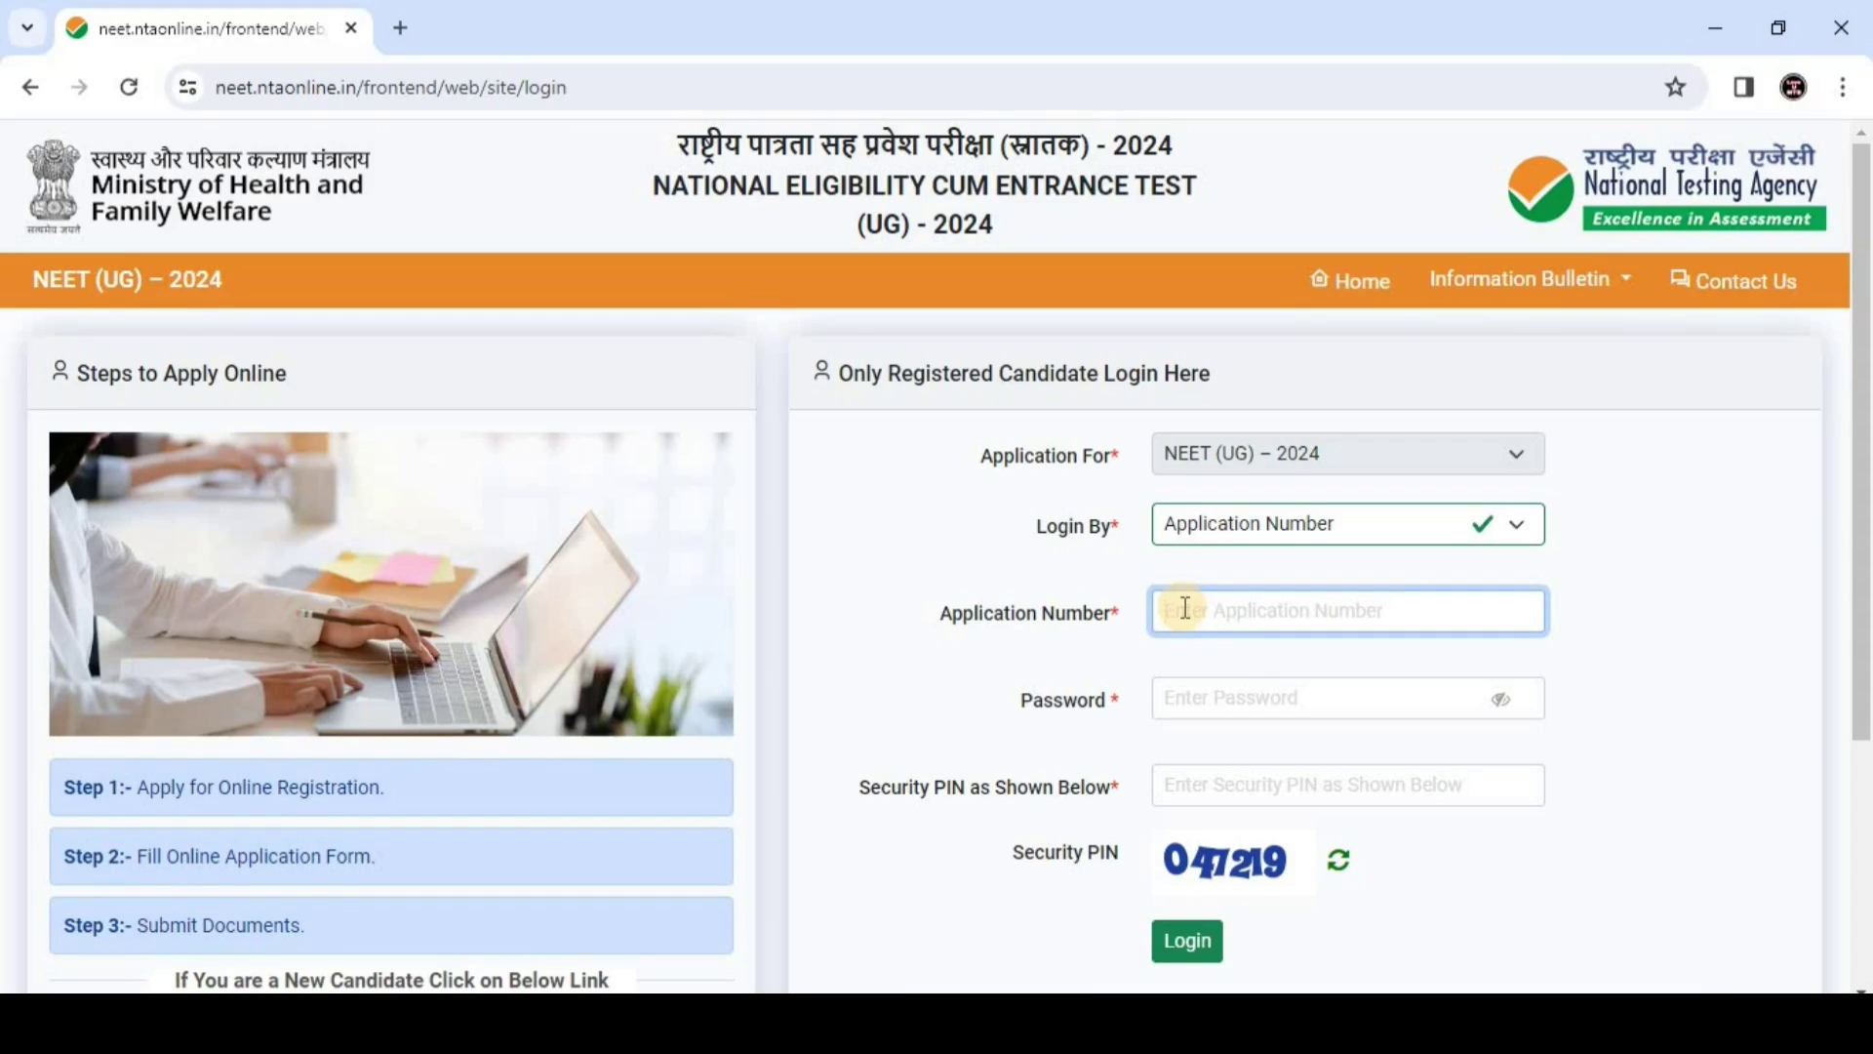
pyautogui.hotkey('ctrl', 'v')
pyautogui.click(1208, 698)
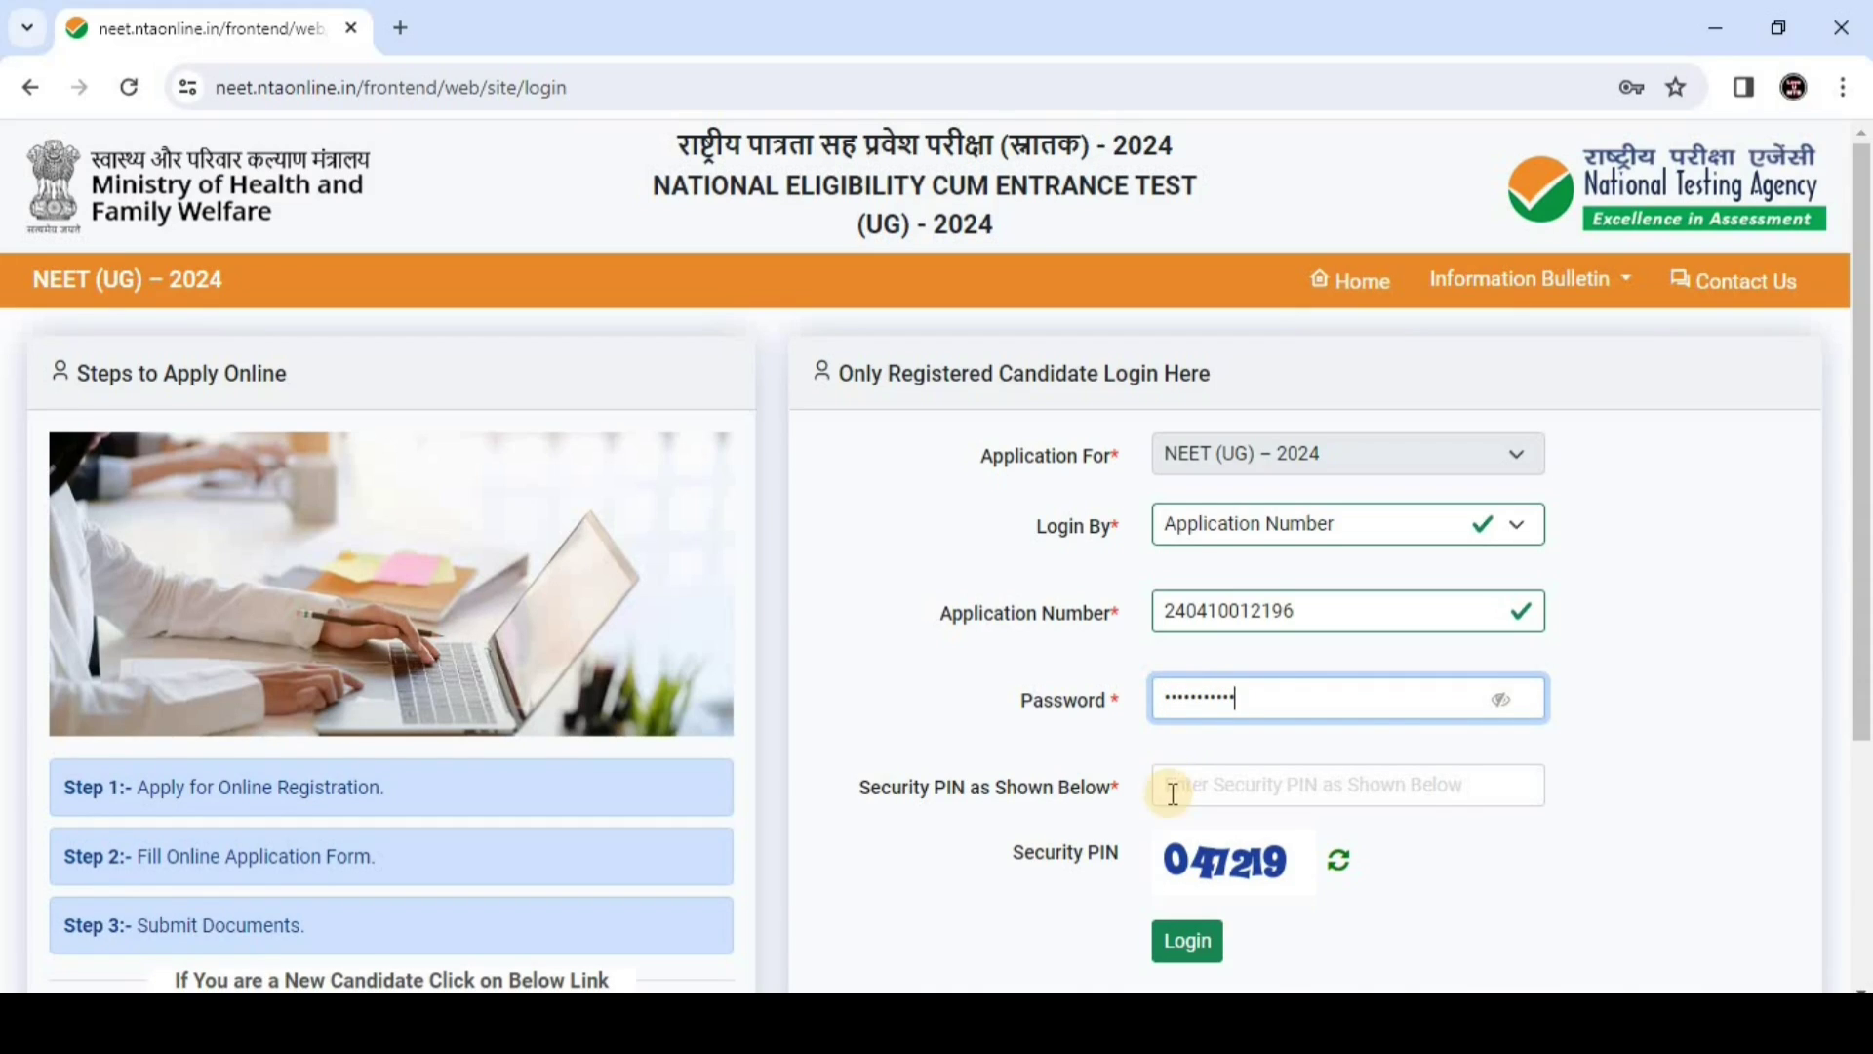
pyautogui.scroll(-1, 1175, 770)
pyautogui.click(1191, 648)
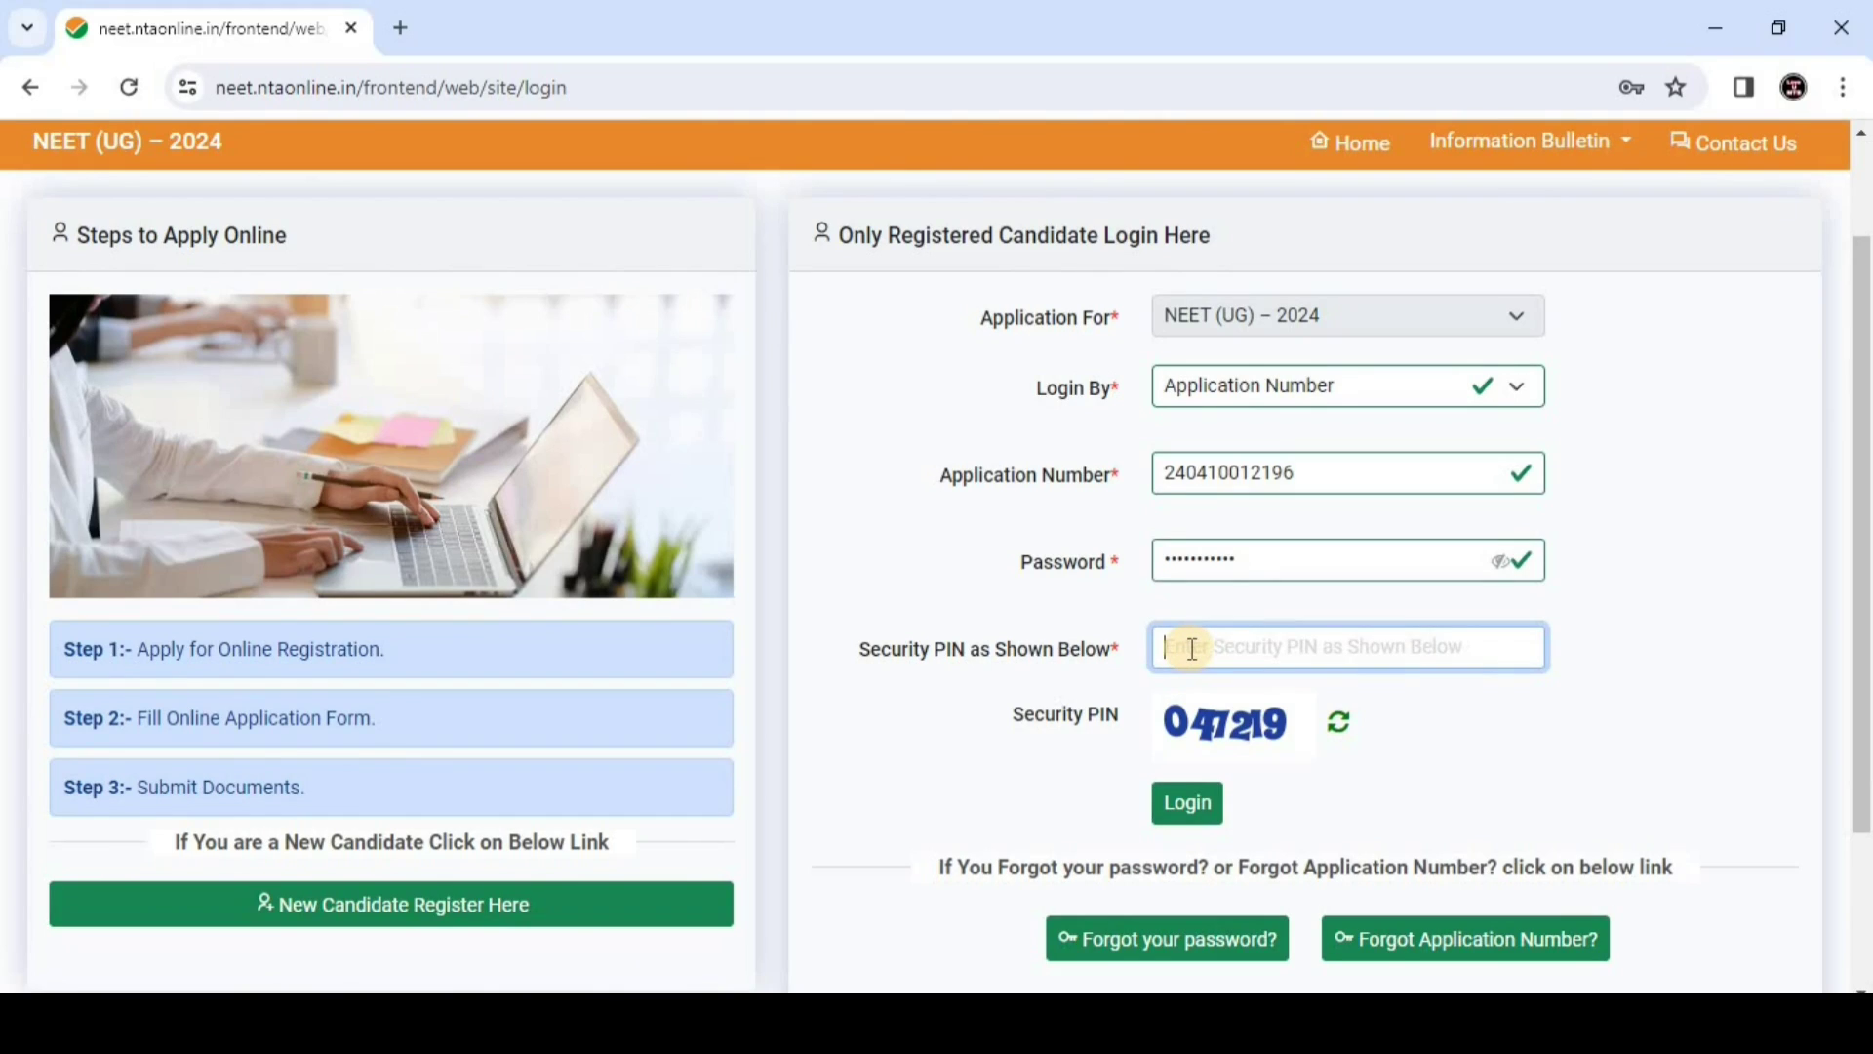
pyautogui.click(1192, 803)
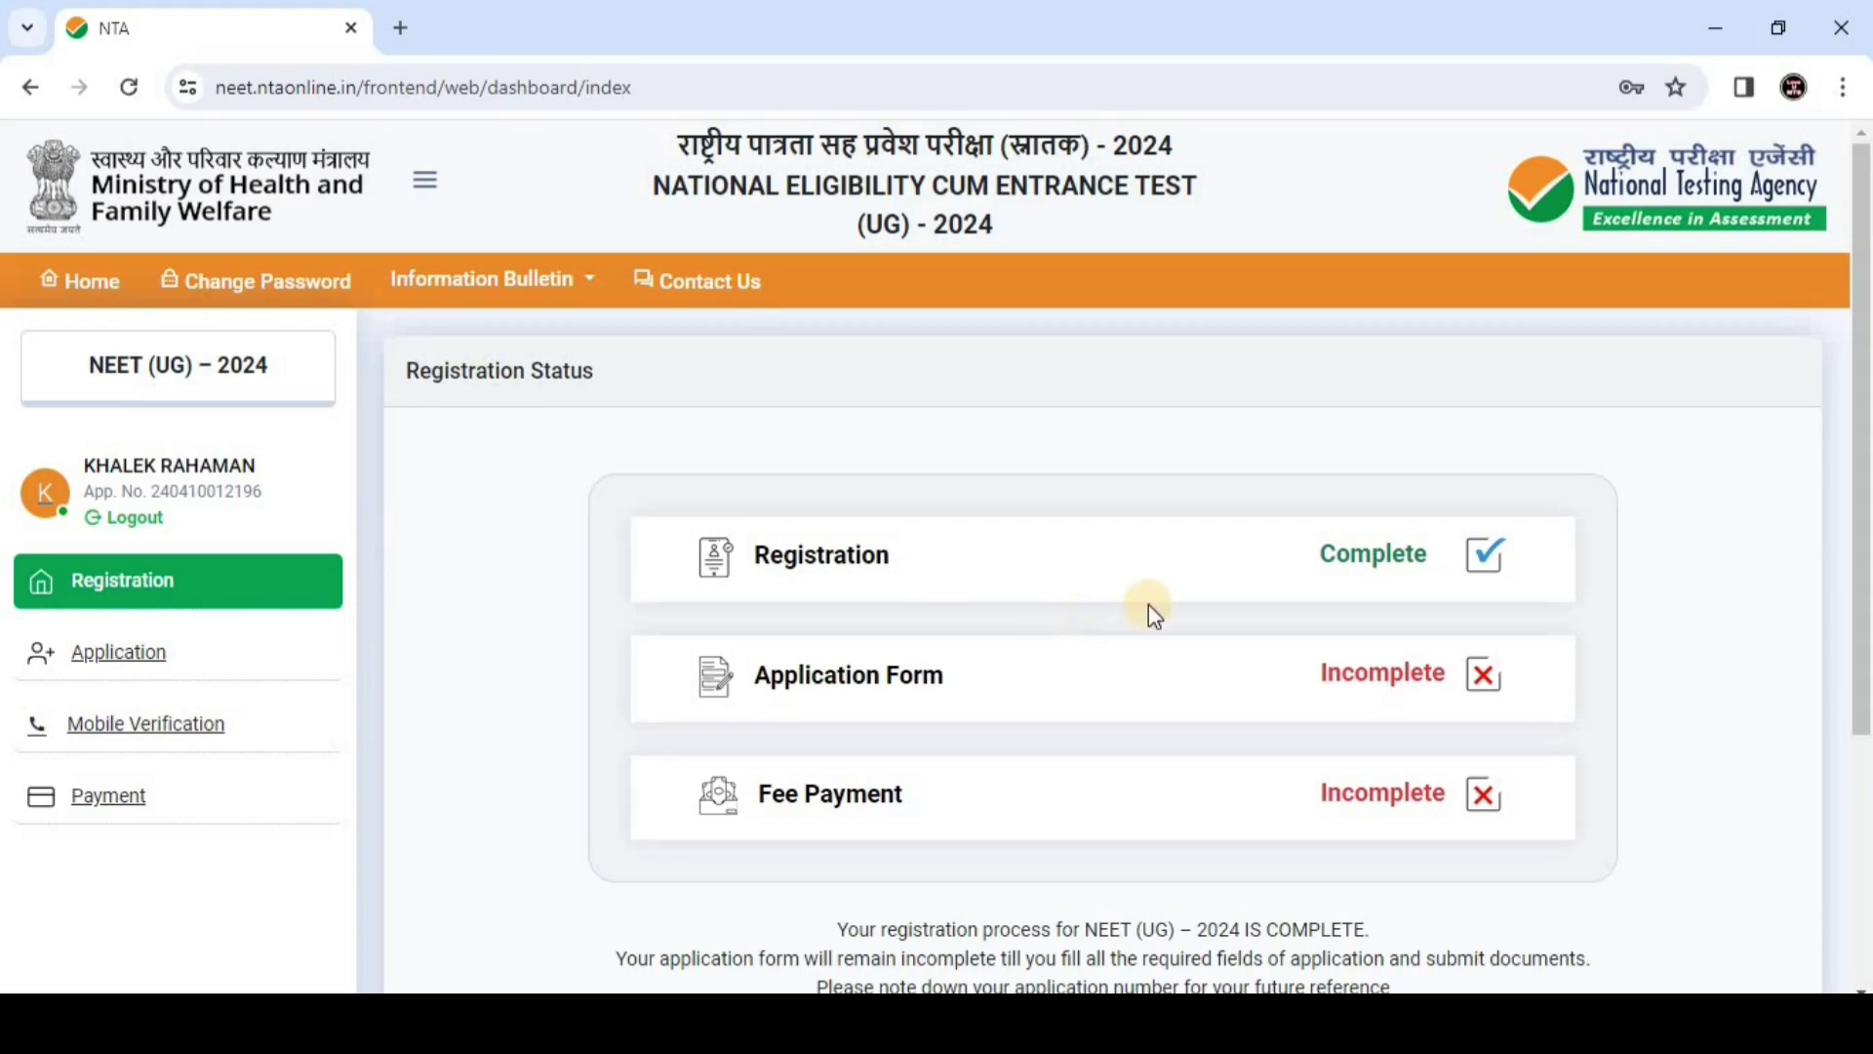
# - Highlight the Incomplete Application Form and Fee Payment status rows on the dashboard
pyautogui.tripleClick(912, 673)
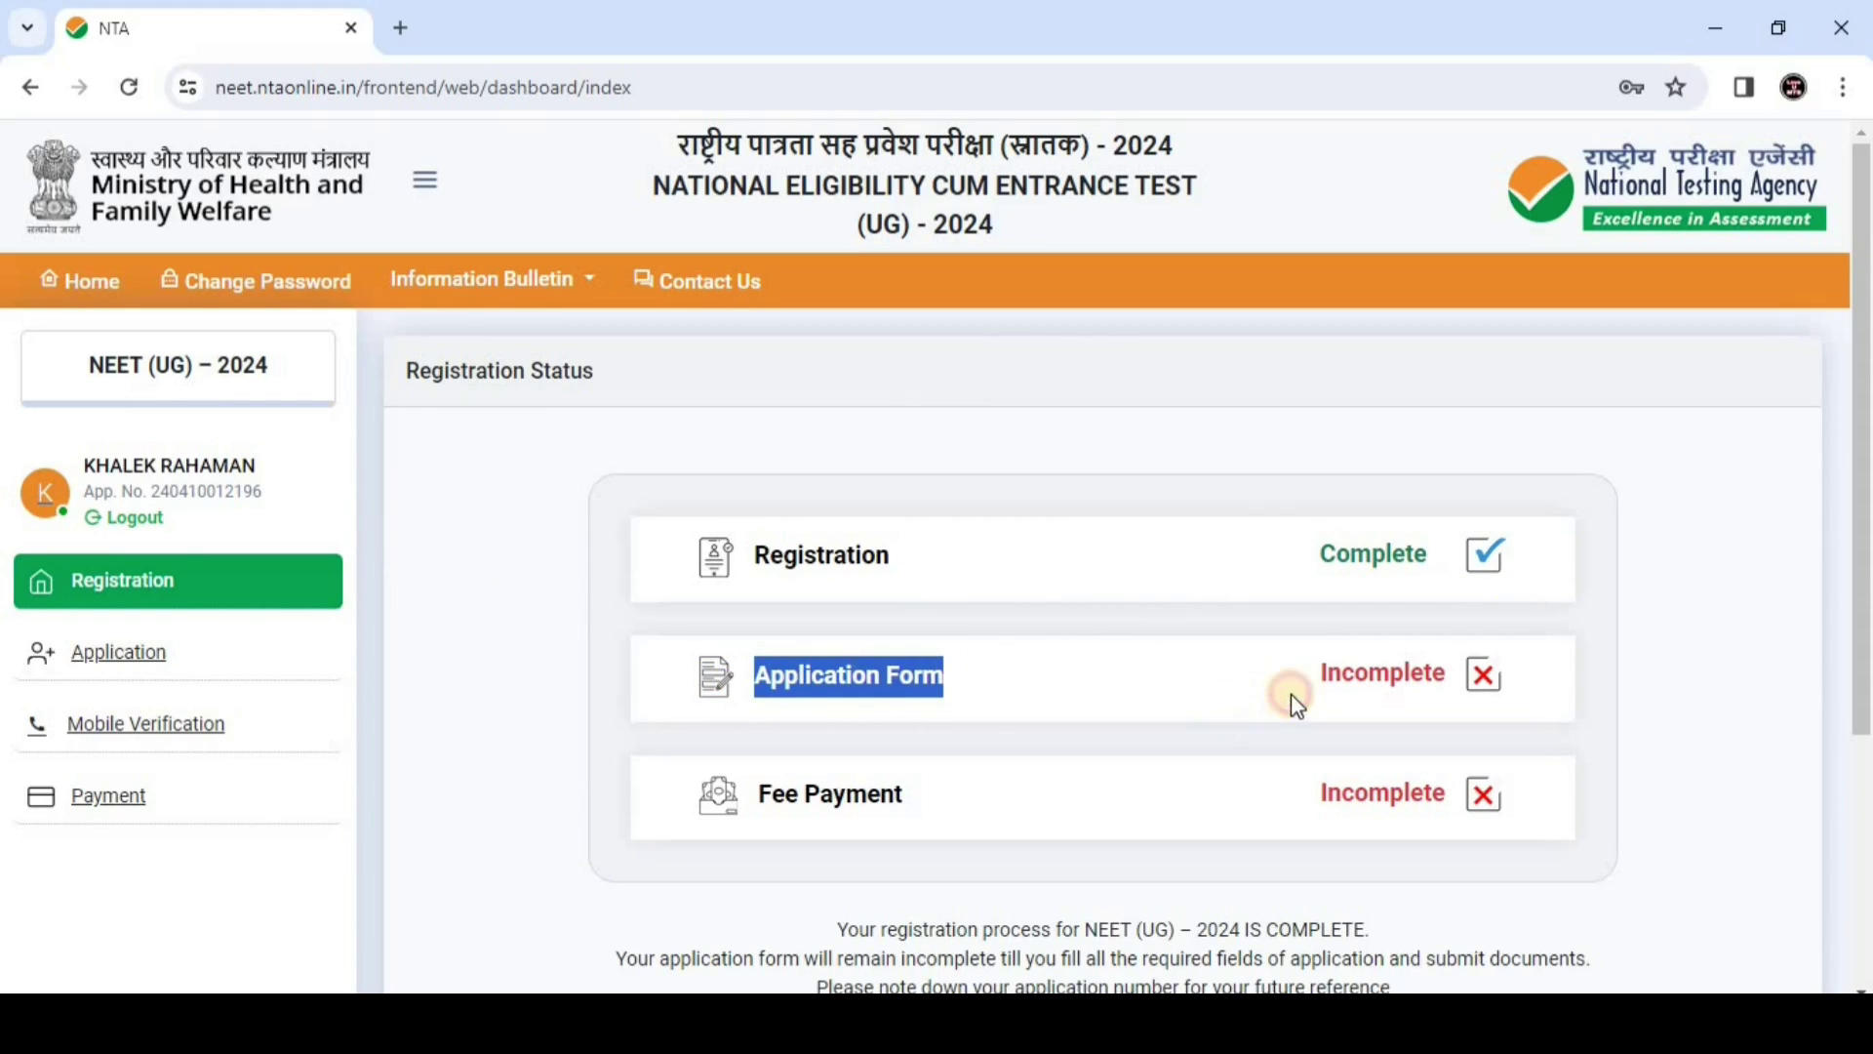
pyautogui.tripleClick(1330, 671)
pyautogui.moveTo(753, 814); pyautogui.dragTo(1493, 820)
pyautogui.click(1369, 777)
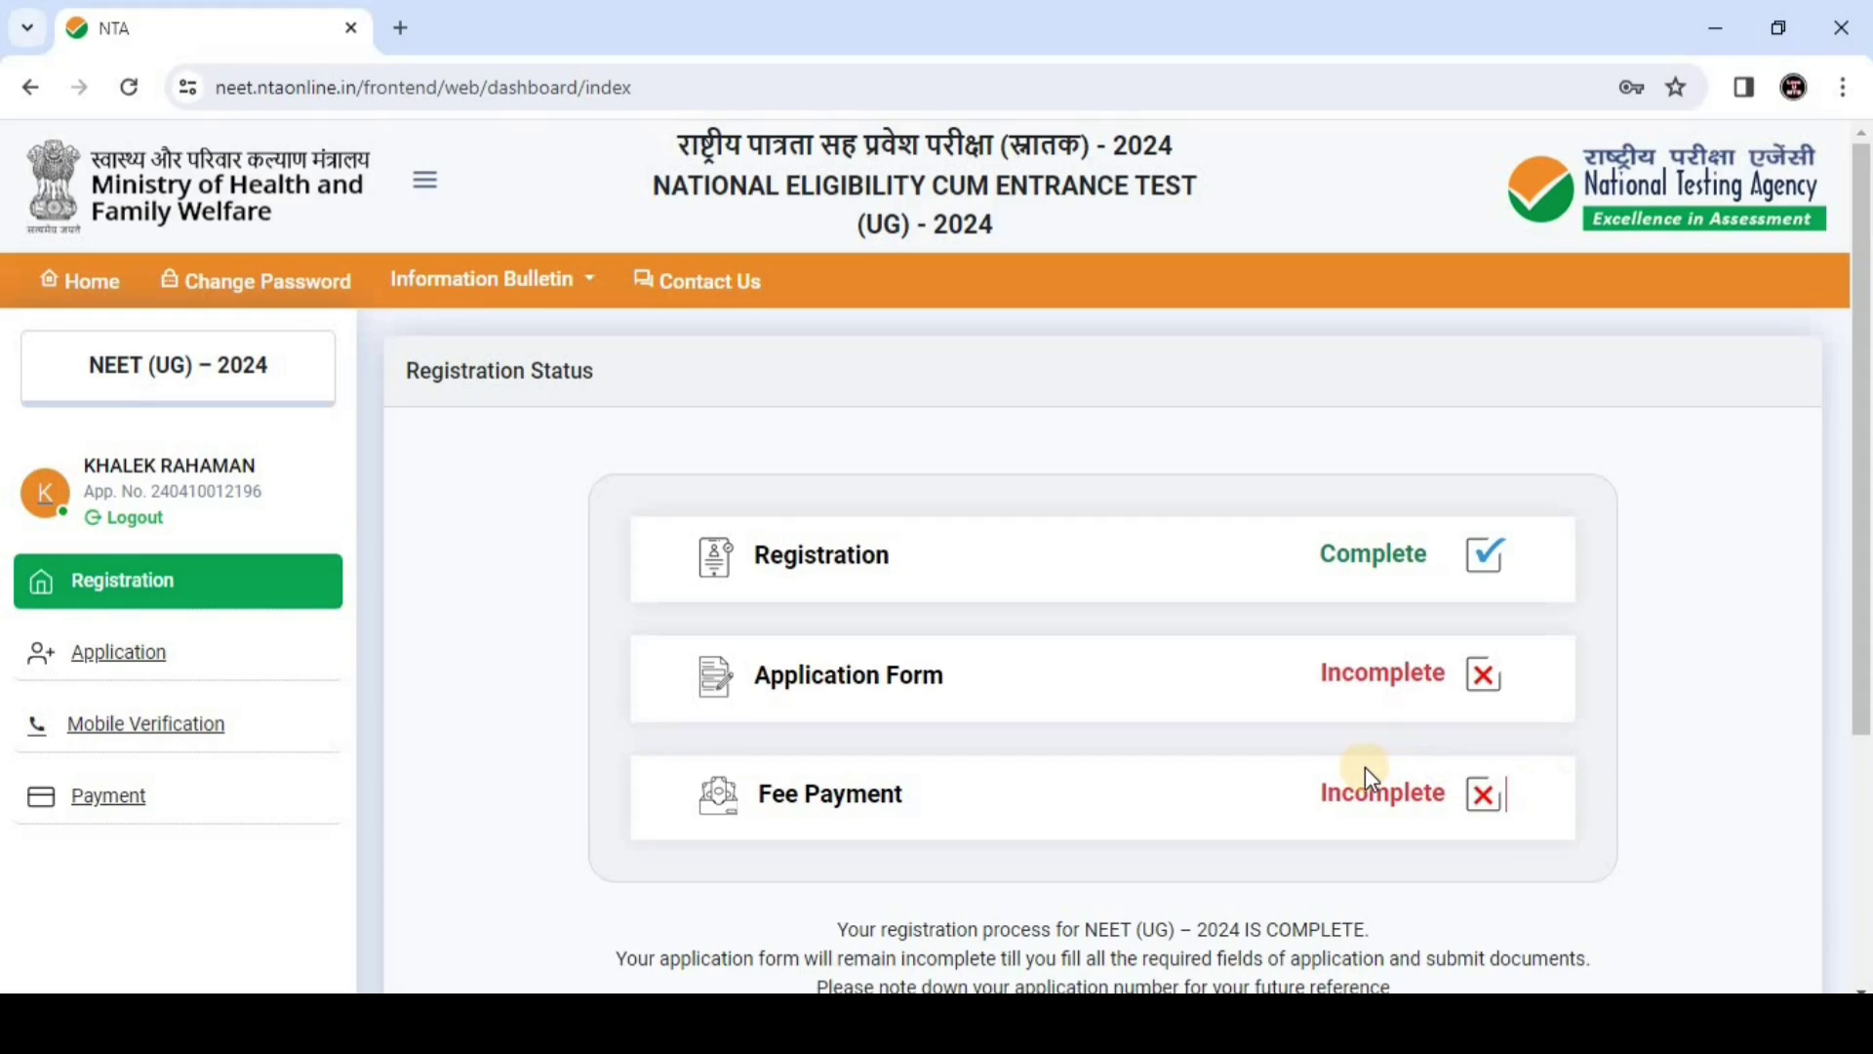
pyautogui.scroll(-3, 1362, 764)
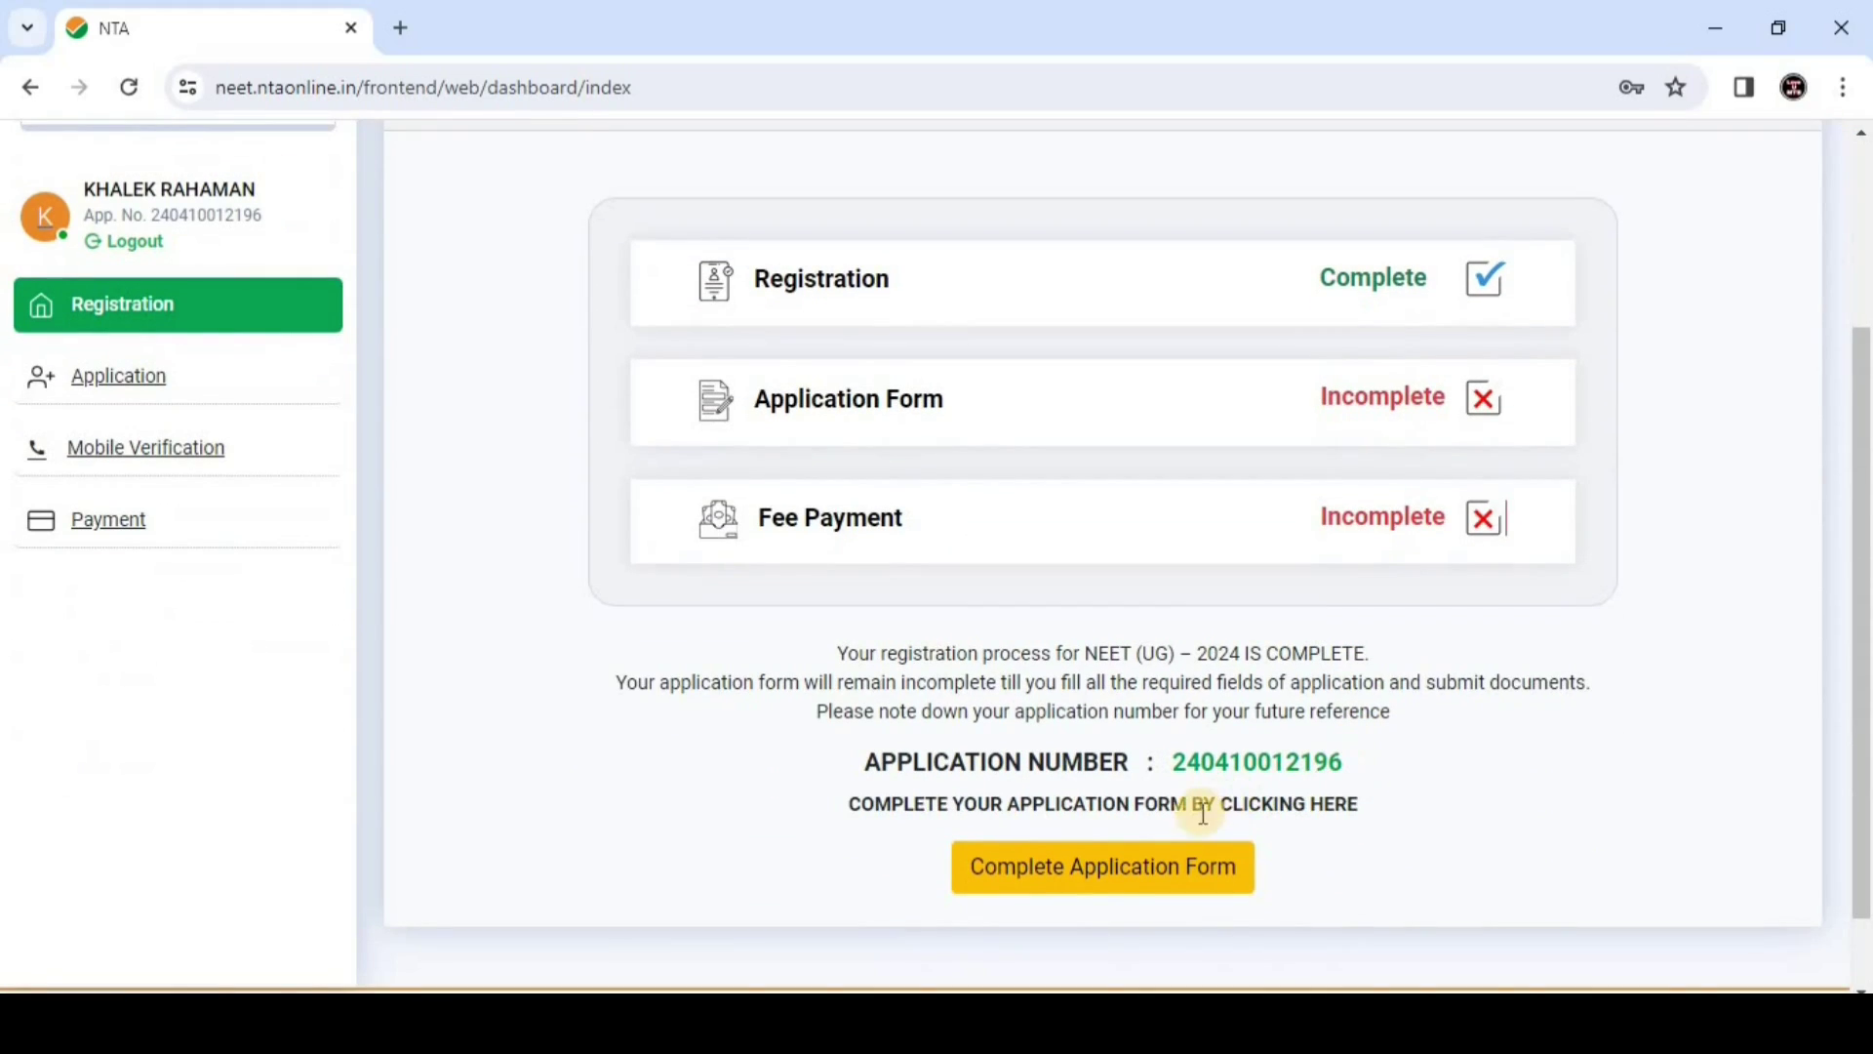
# - Open the application form and correct the emergency mobile number
pyautogui.click(1118, 878)
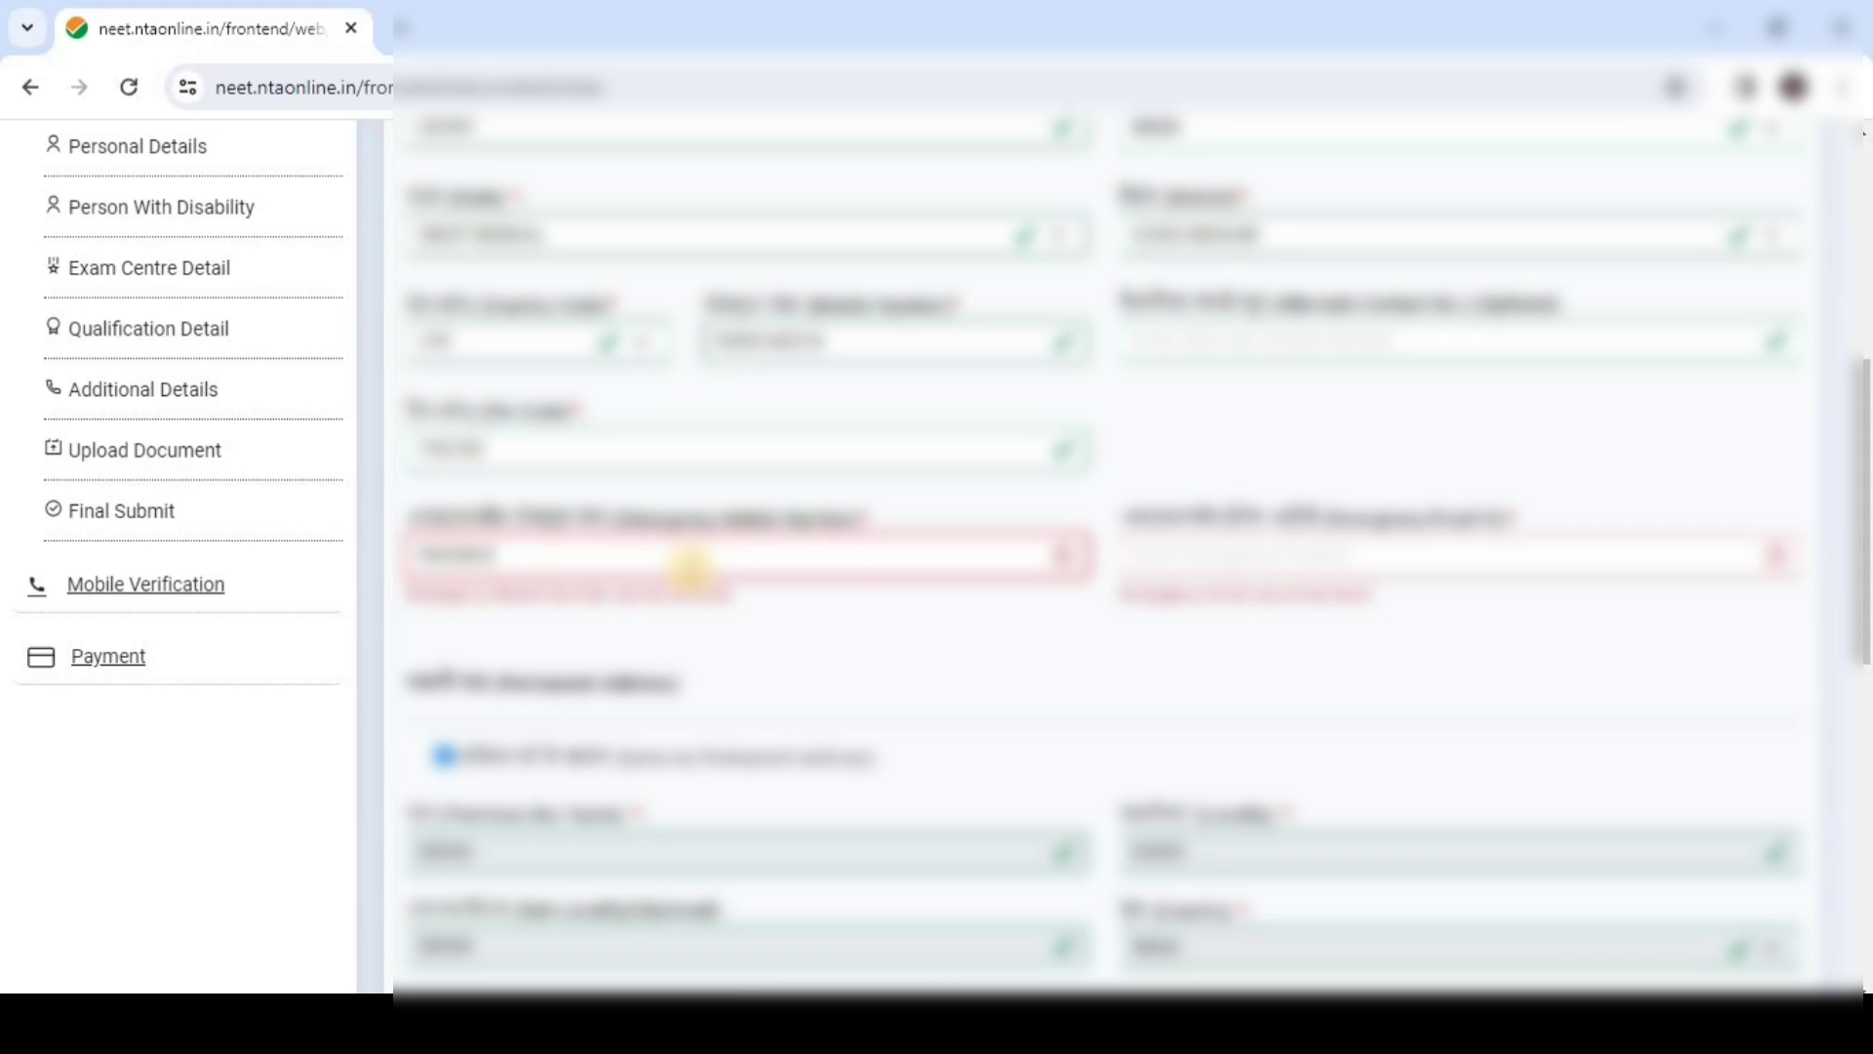
pyautogui.press('BackSpace')
pyautogui.press('BackSpace')
pyautogui.press('BackSpace')
pyautogui.write('4567')
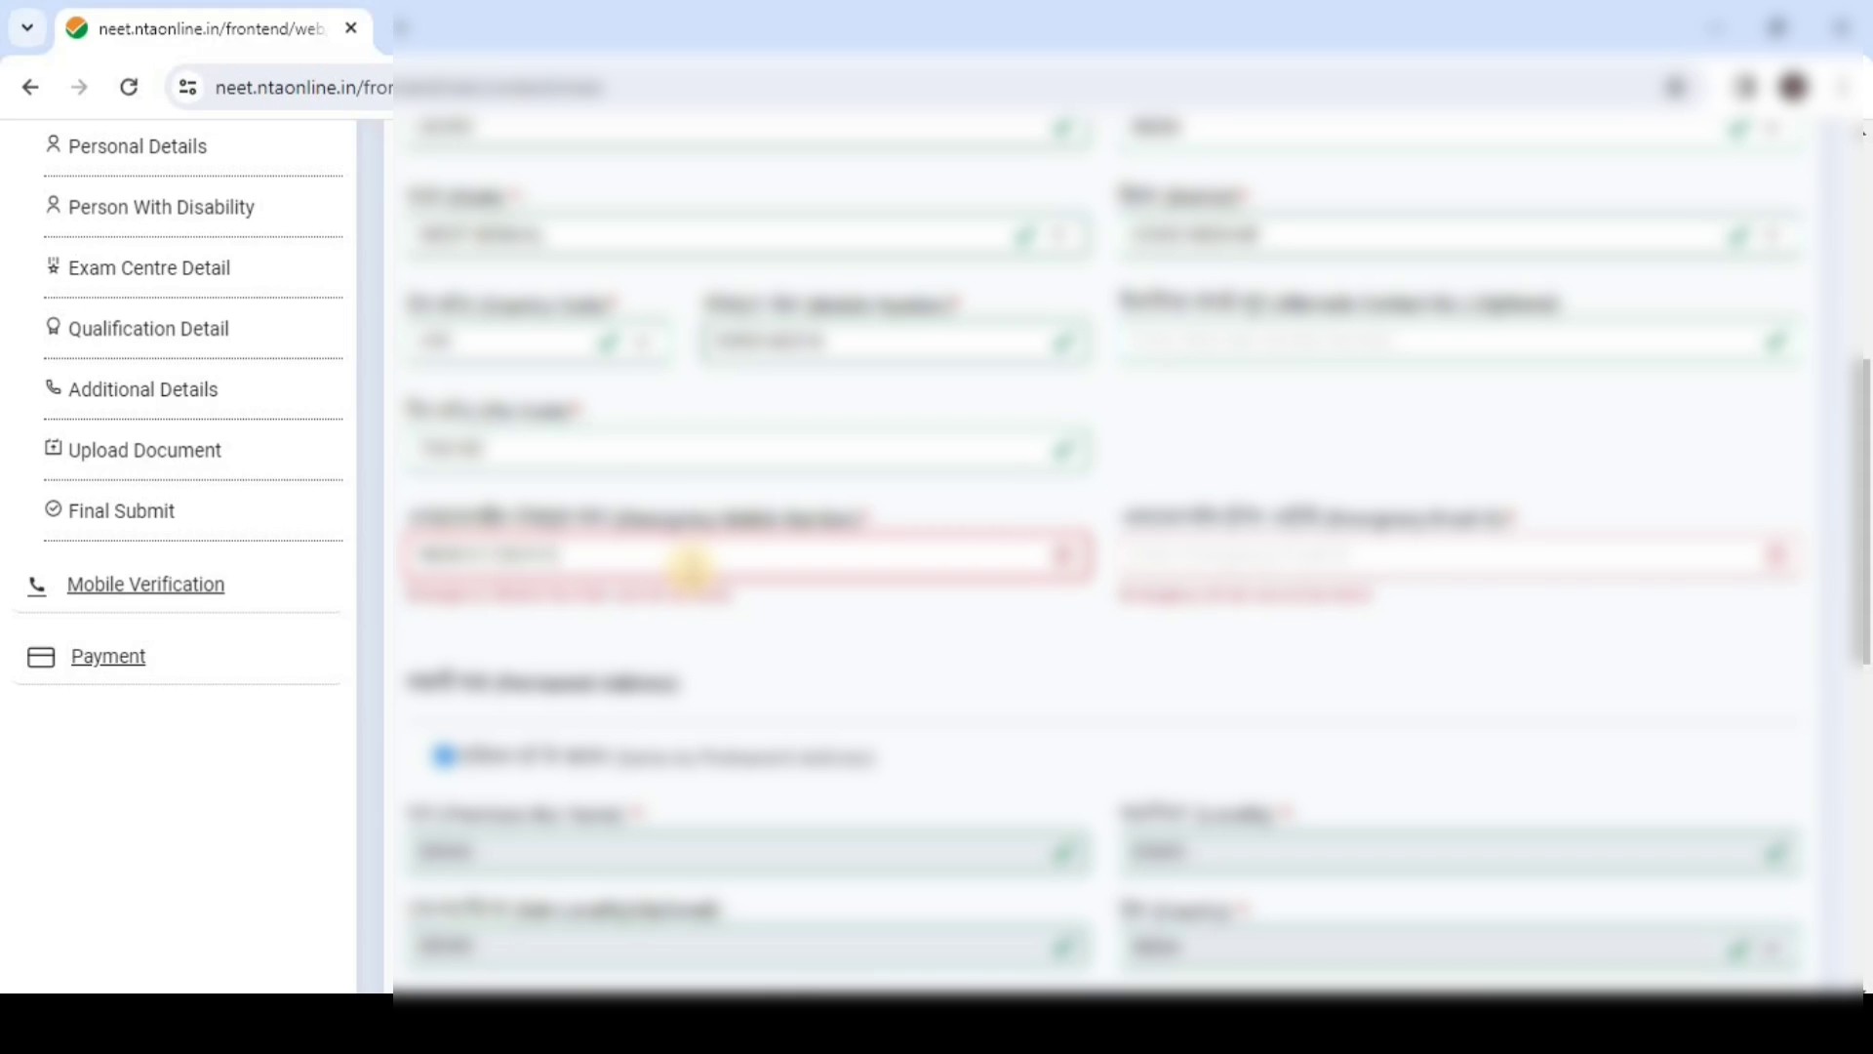
pyautogui.press('BackSpace')
pyautogui.press('BackSpace')
pyautogui.press('BackSpace')
# - Enter the emergency e-mail address and save the contact details
pyautogui.click(1137, 576)
pyautogui.write('abc@gmail.com')
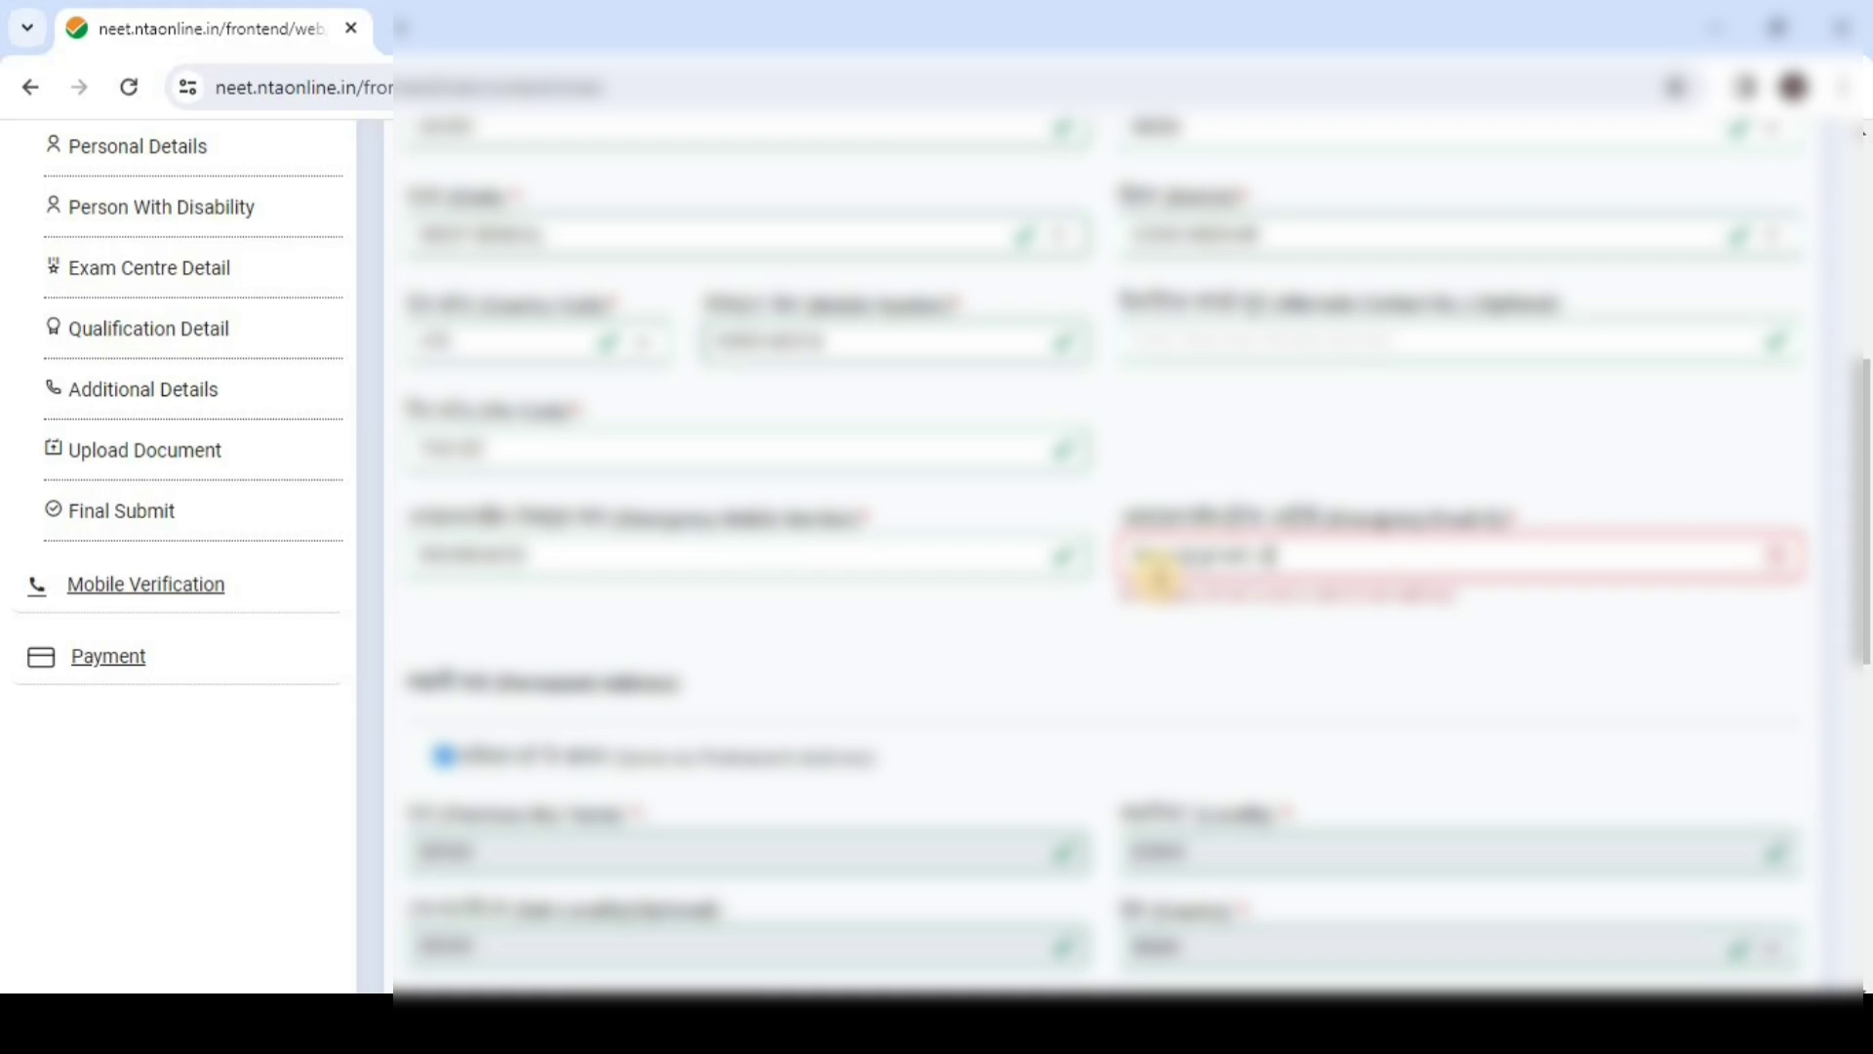
pyautogui.scroll(-8, 1131, 590)
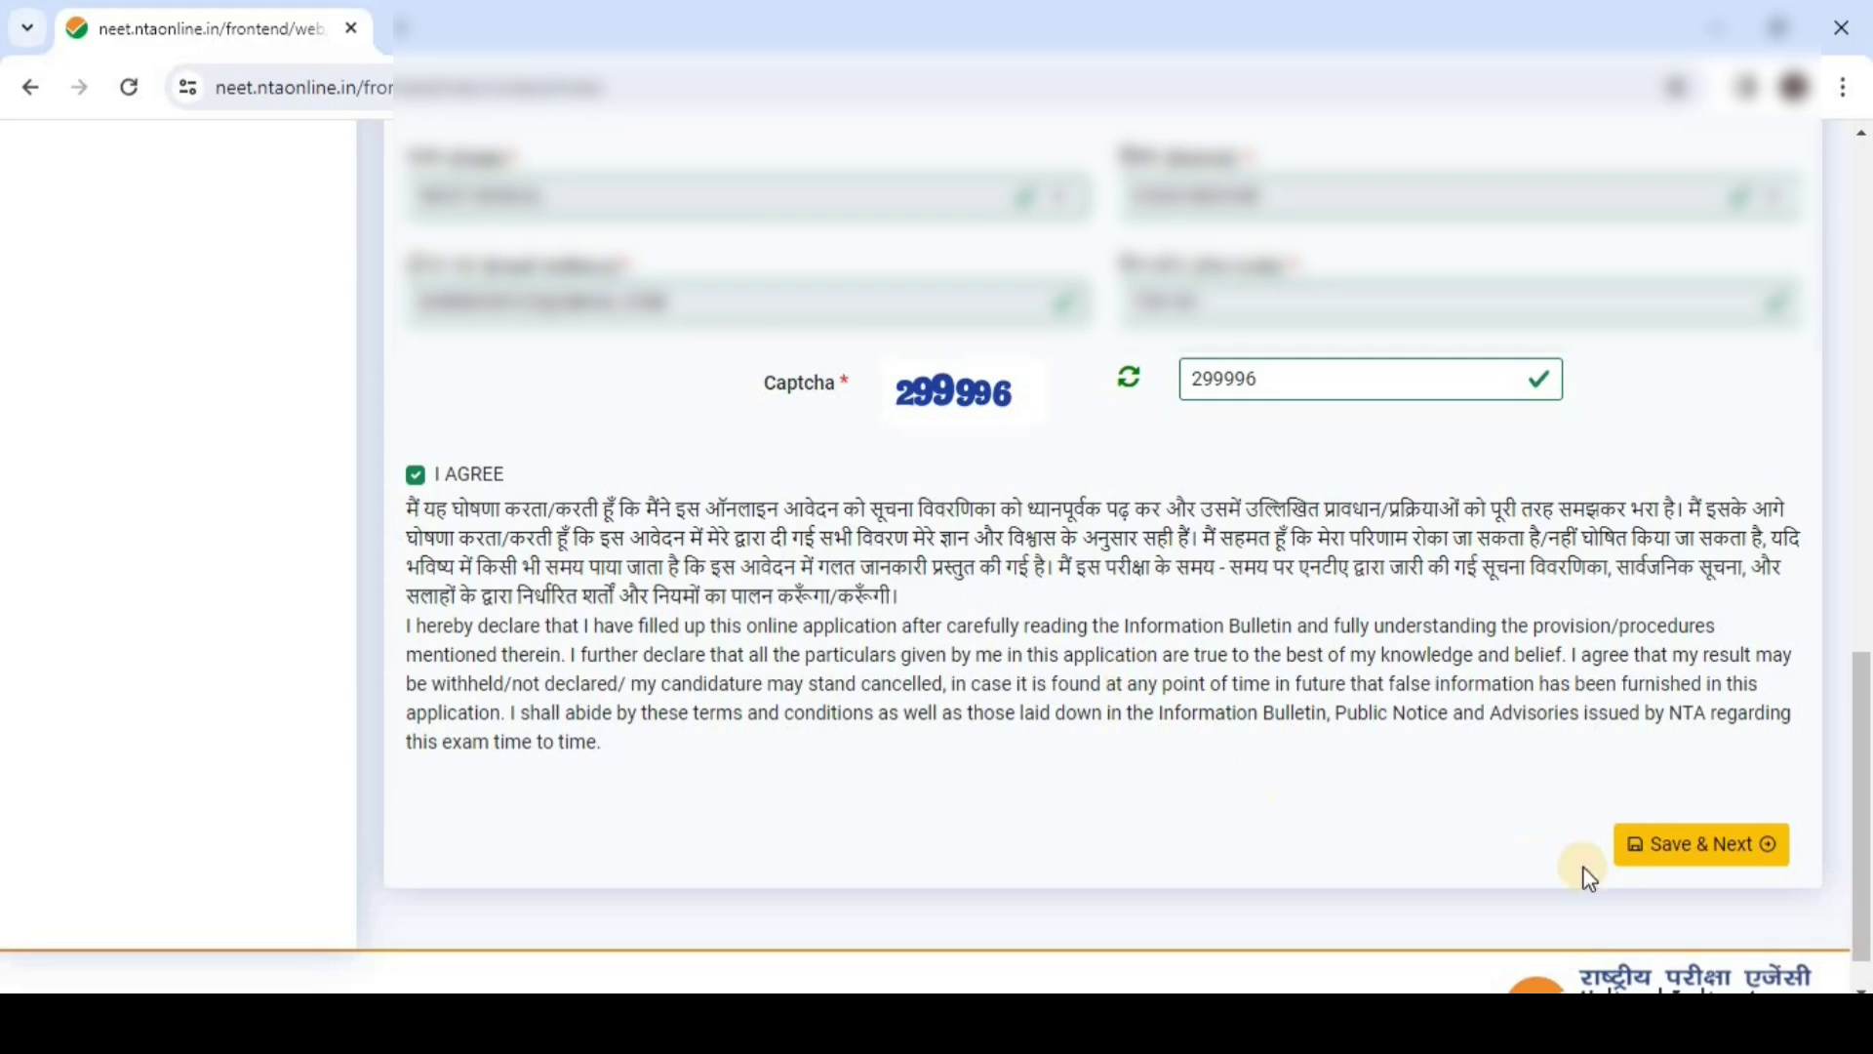
pyautogui.click(1643, 852)
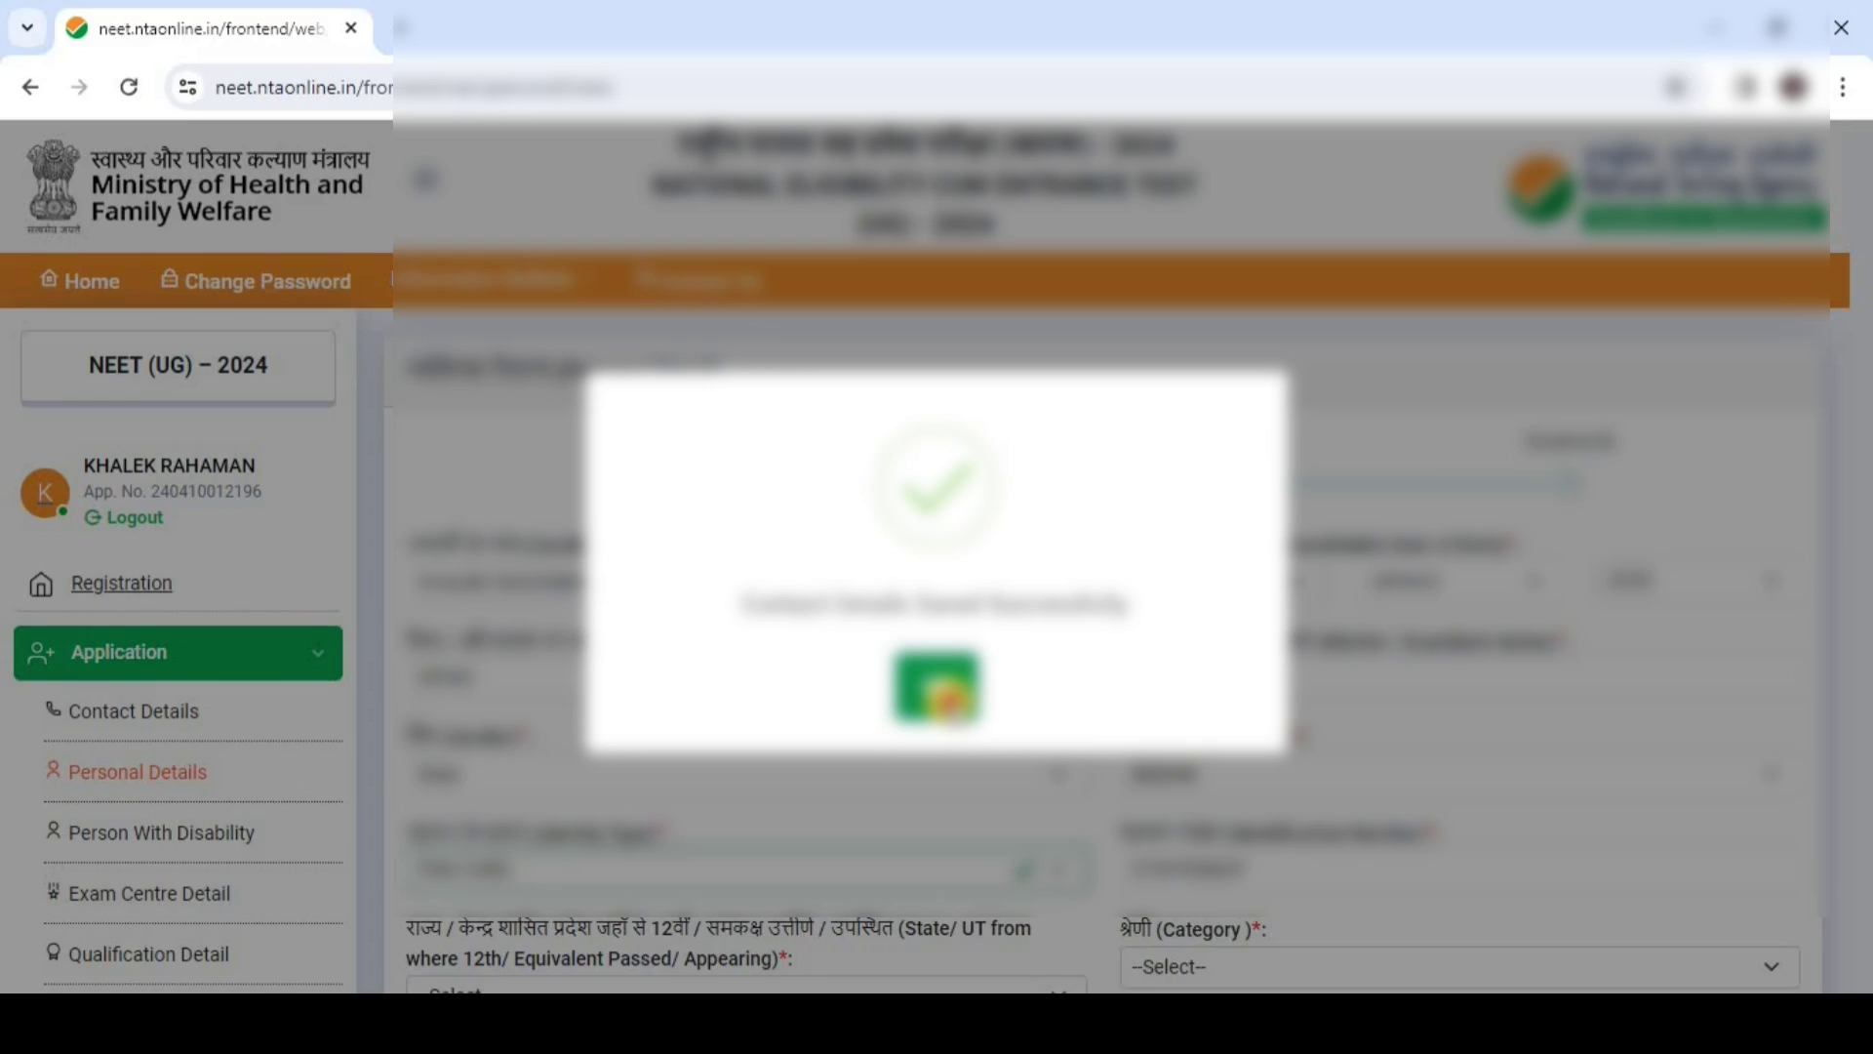
# - Choose WEST BENGAL as the state where class 12 was passed
pyautogui.click(945, 693)
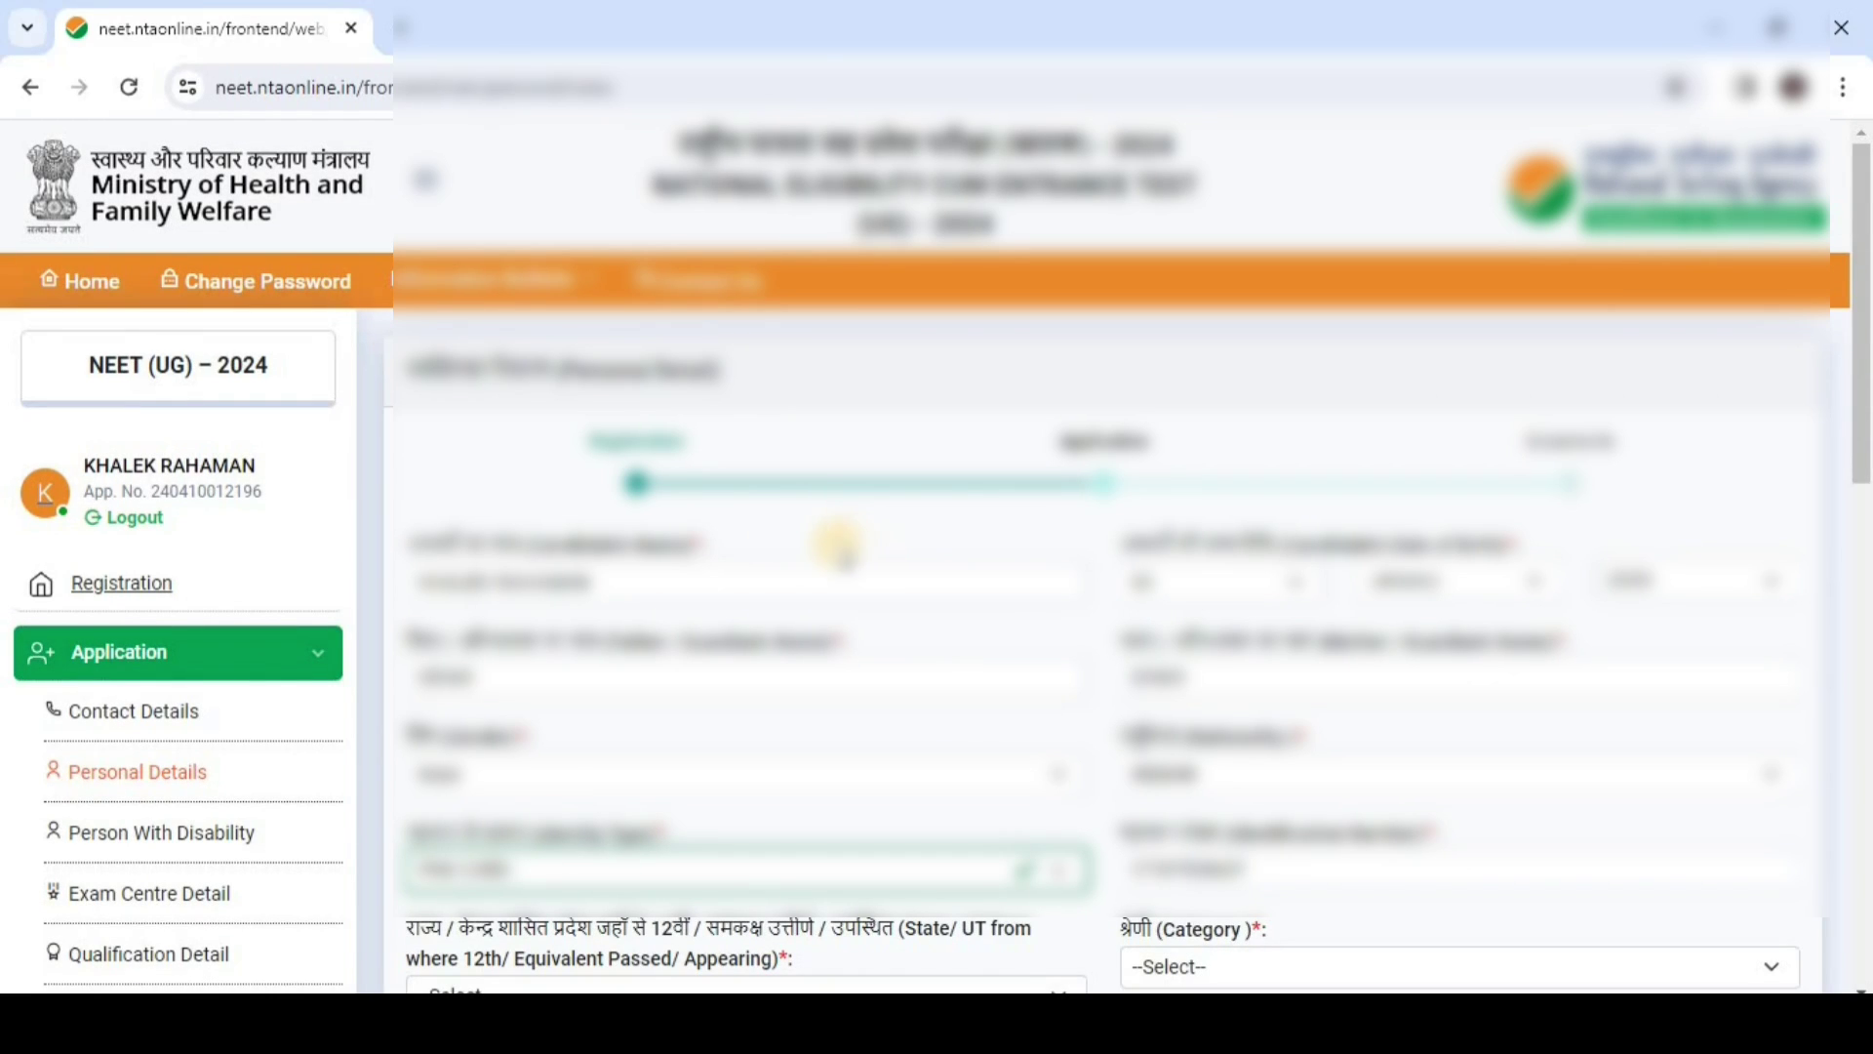
pyautogui.scroll(-2, 673, 566)
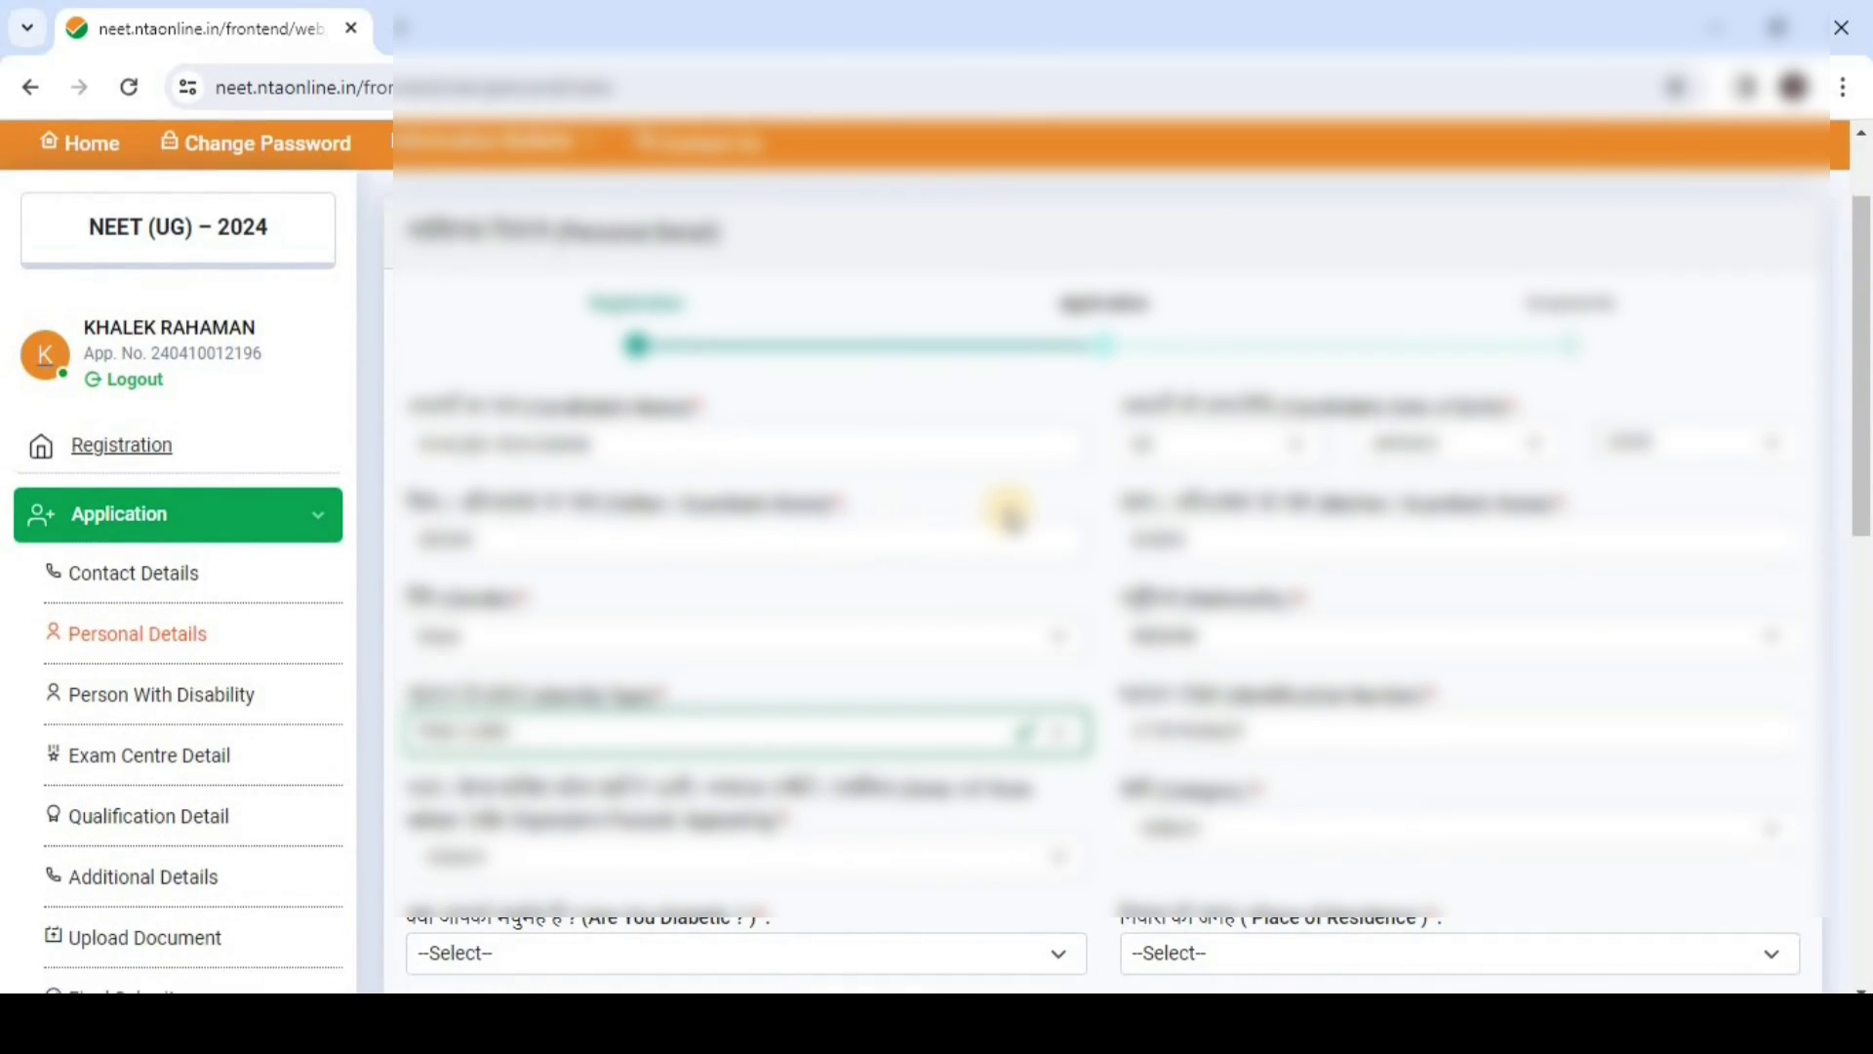
pyautogui.scroll(-3, 1073, 537)
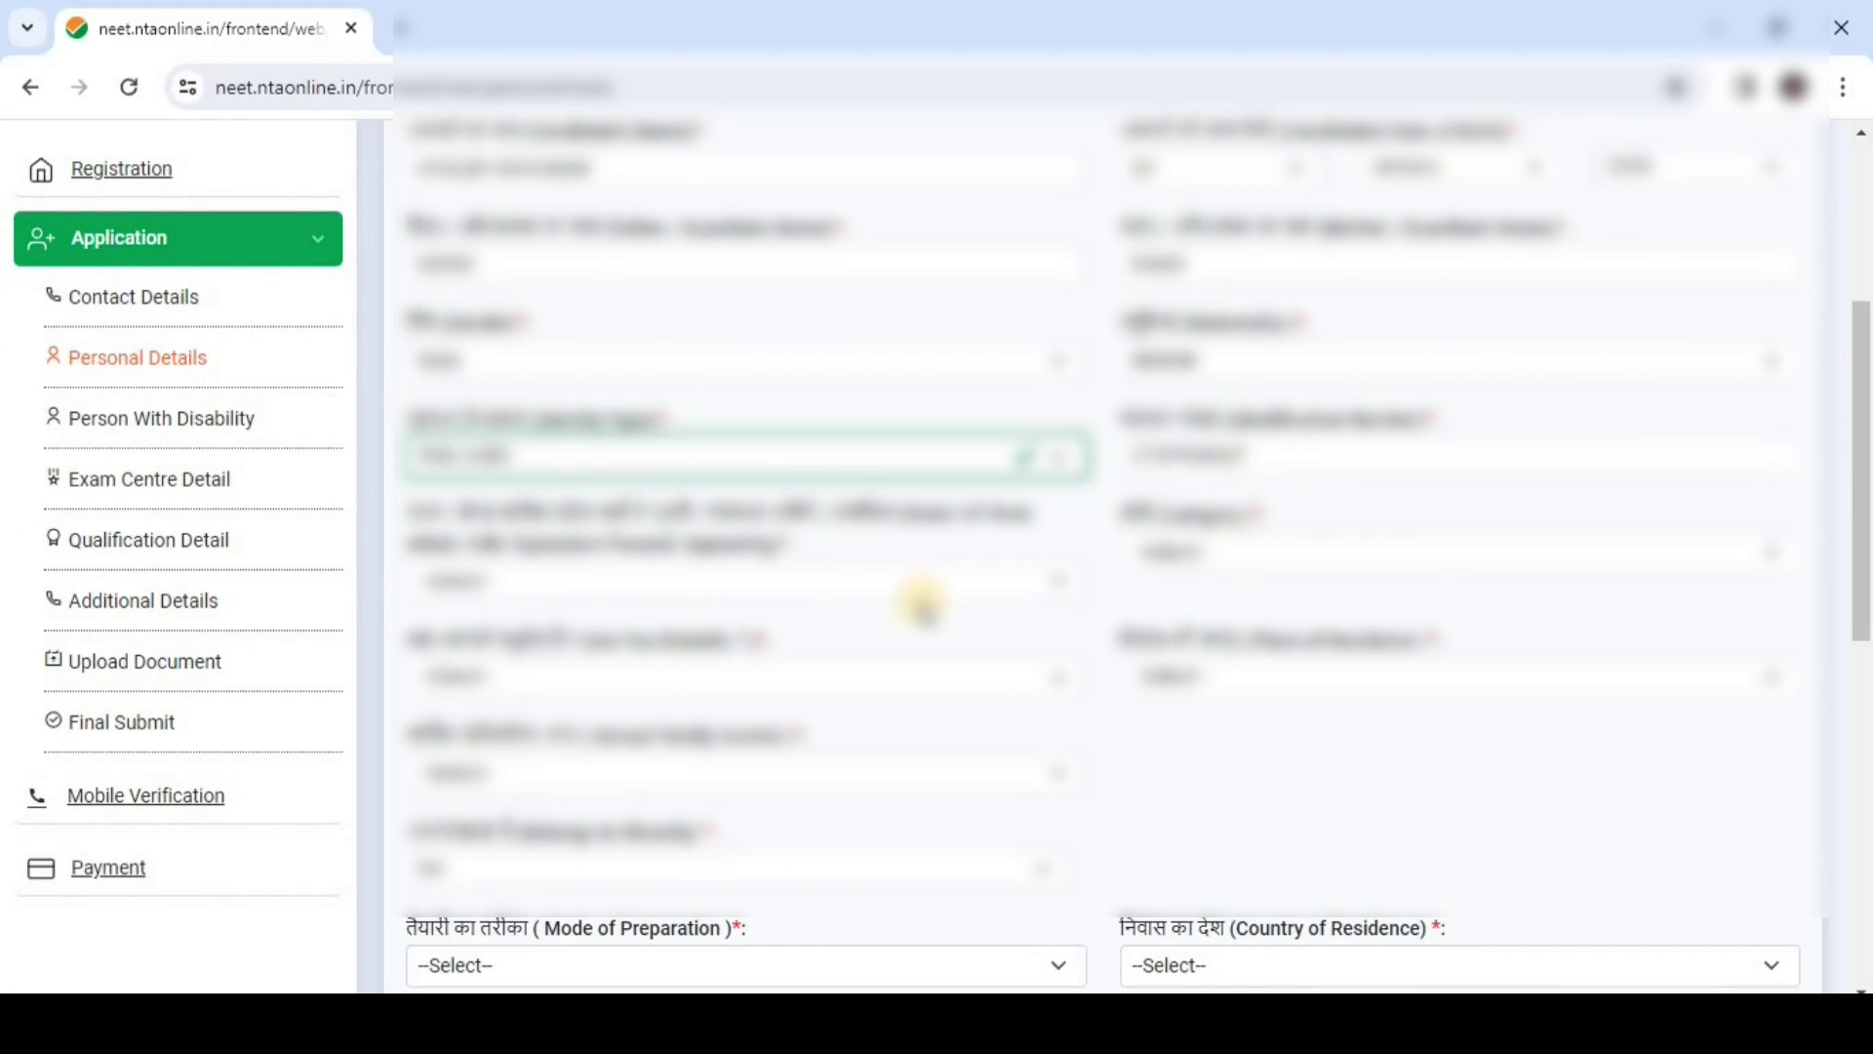
pyautogui.scroll(-2, 922, 605)
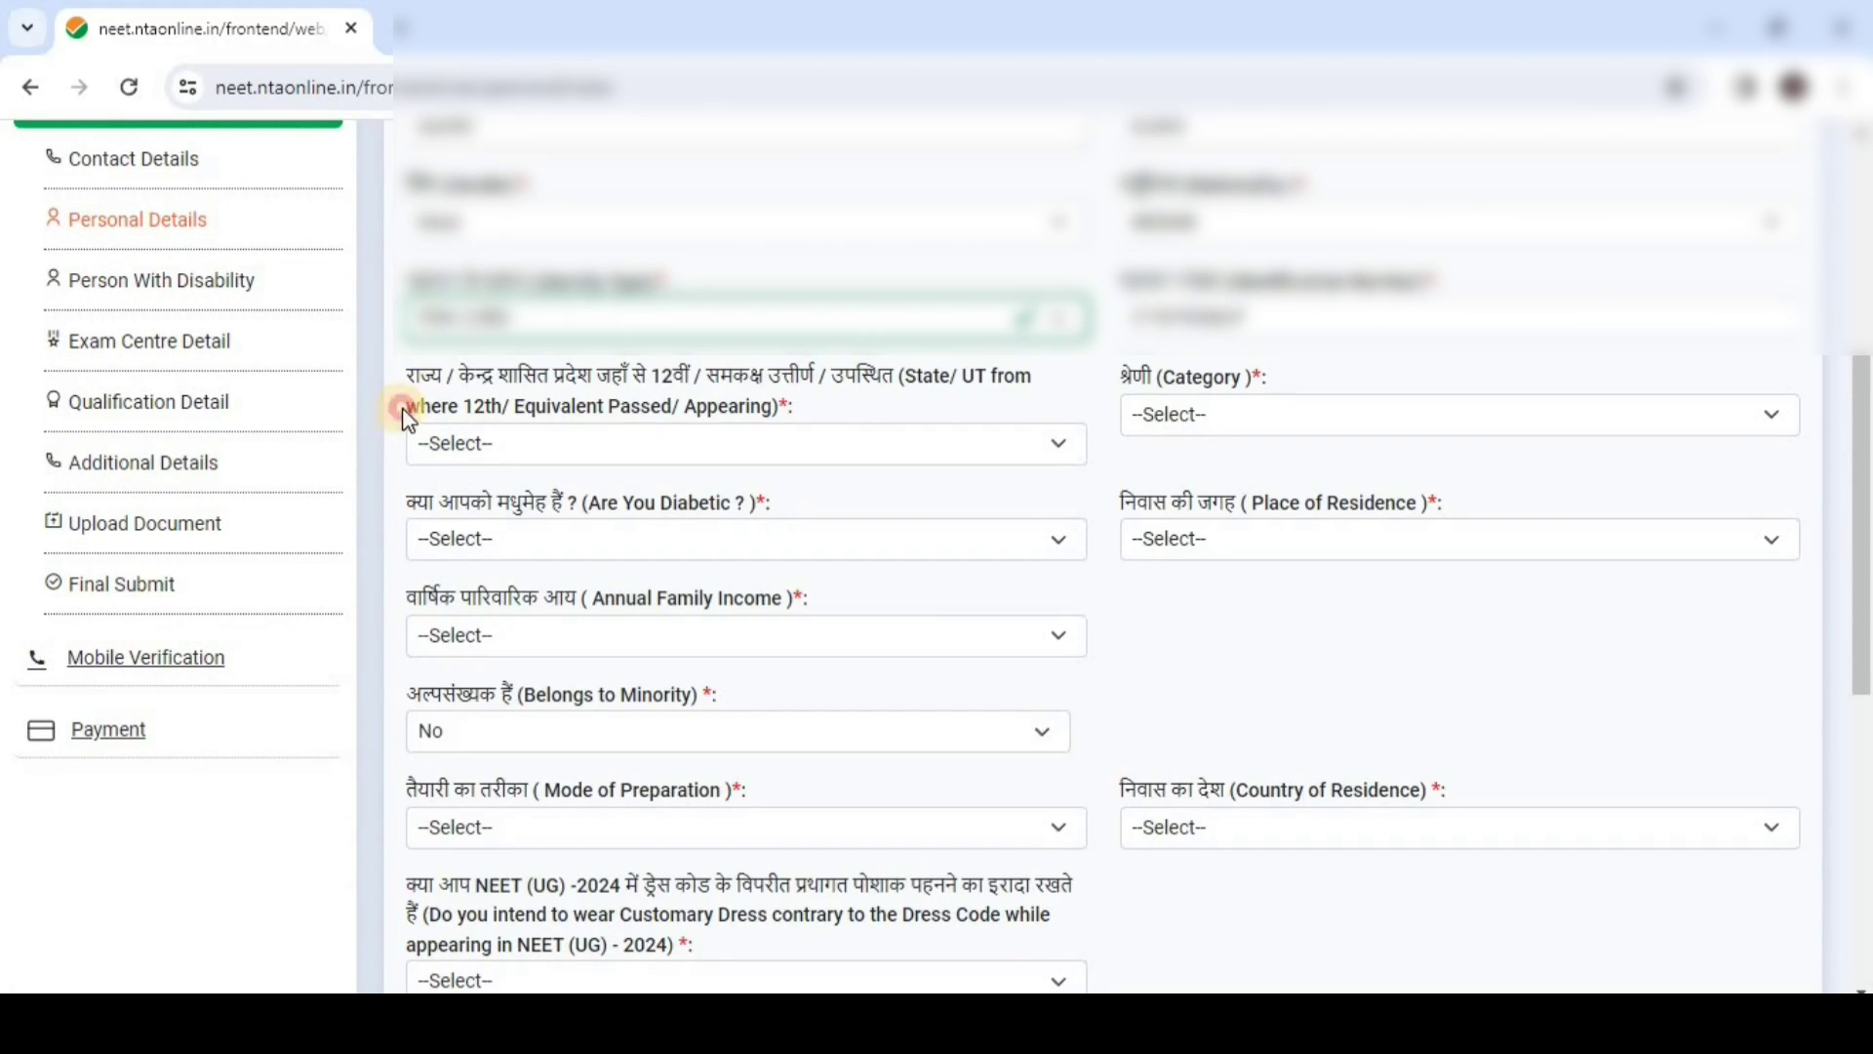
pyautogui.moveTo(405, 414); pyautogui.dragTo(824, 415)
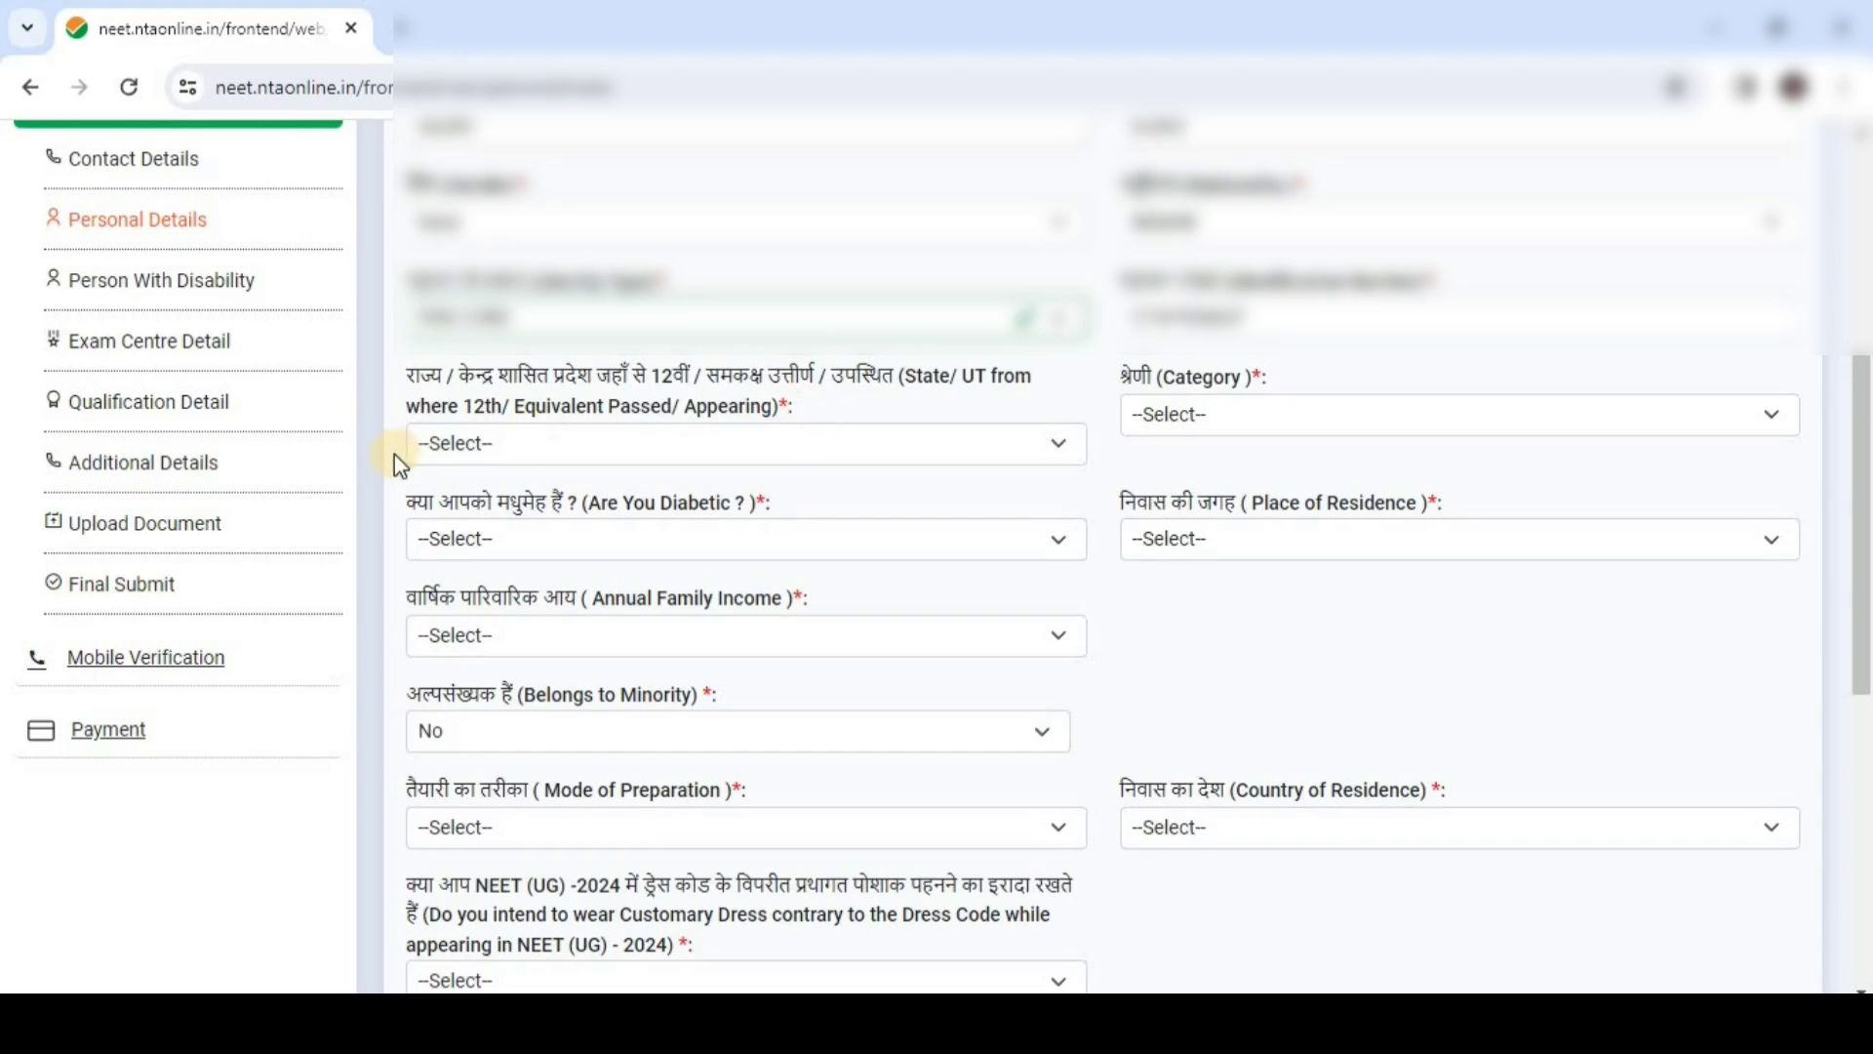
pyautogui.click(585, 449)
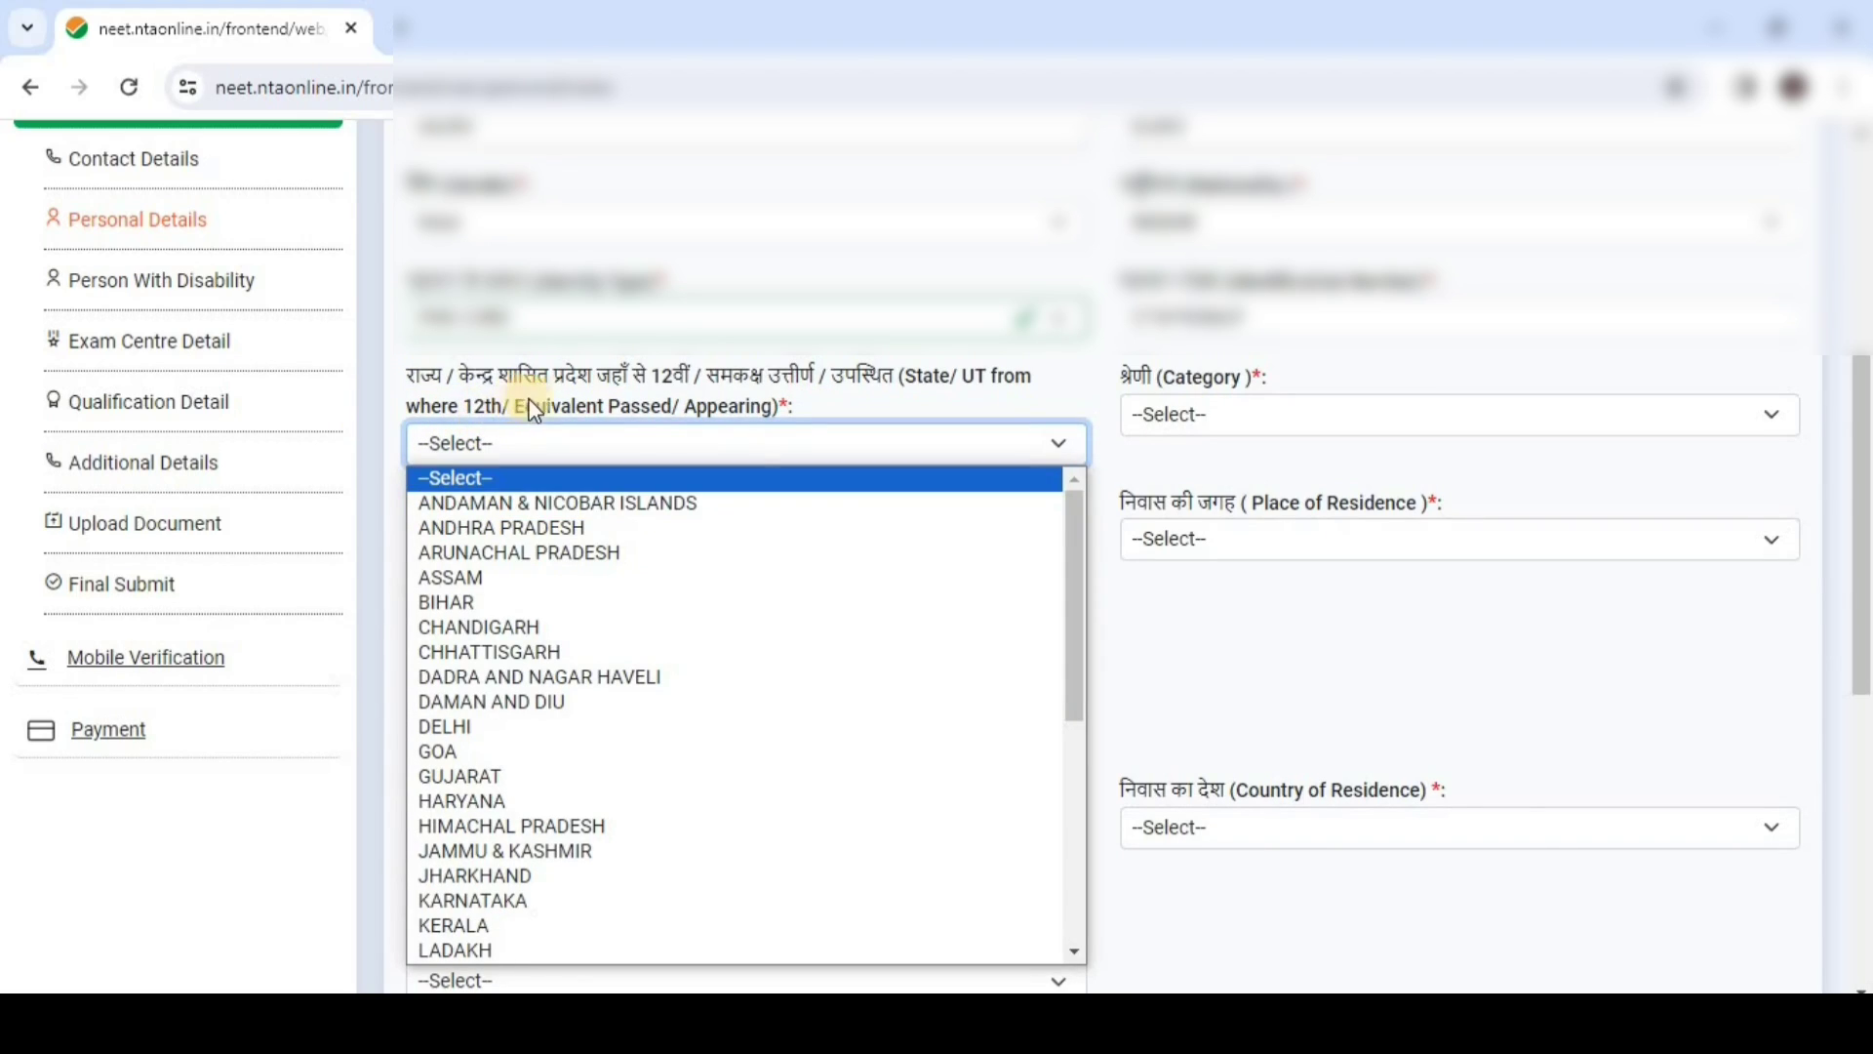
pyautogui.scroll(-5, 733, 634)
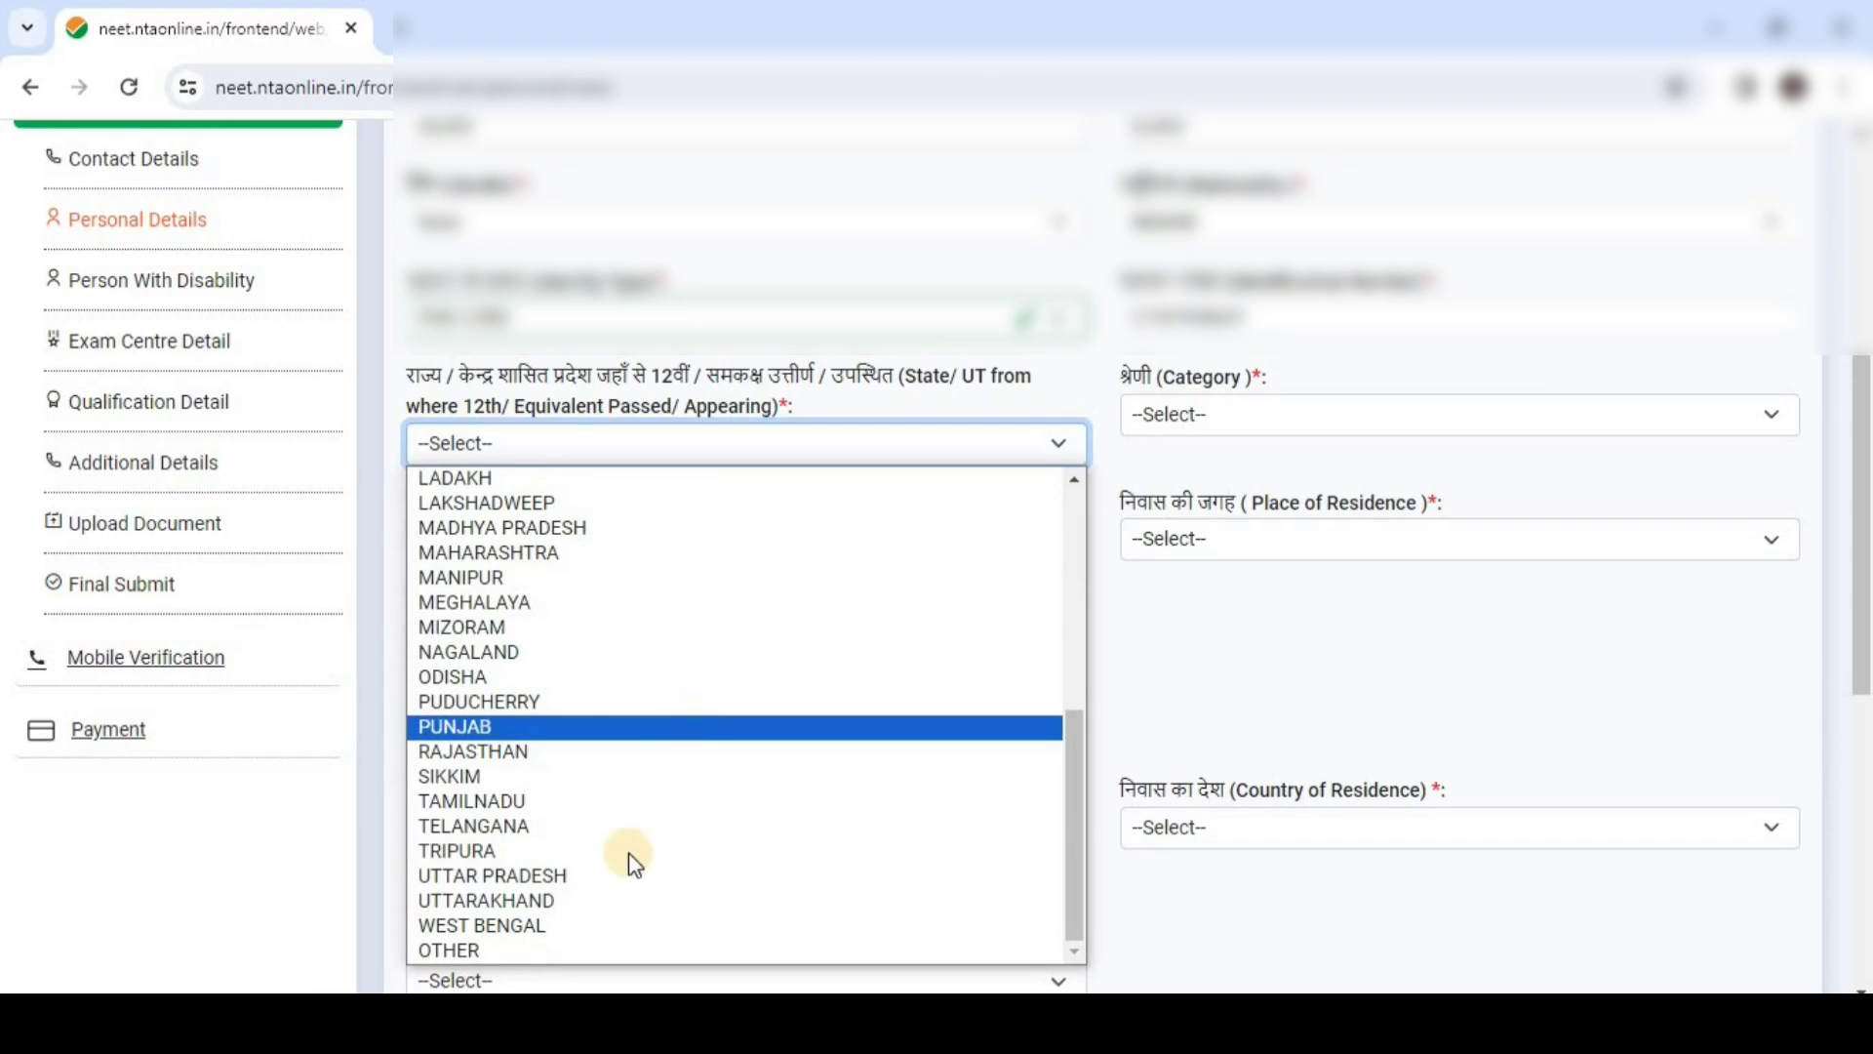
pyautogui.click(582, 923)
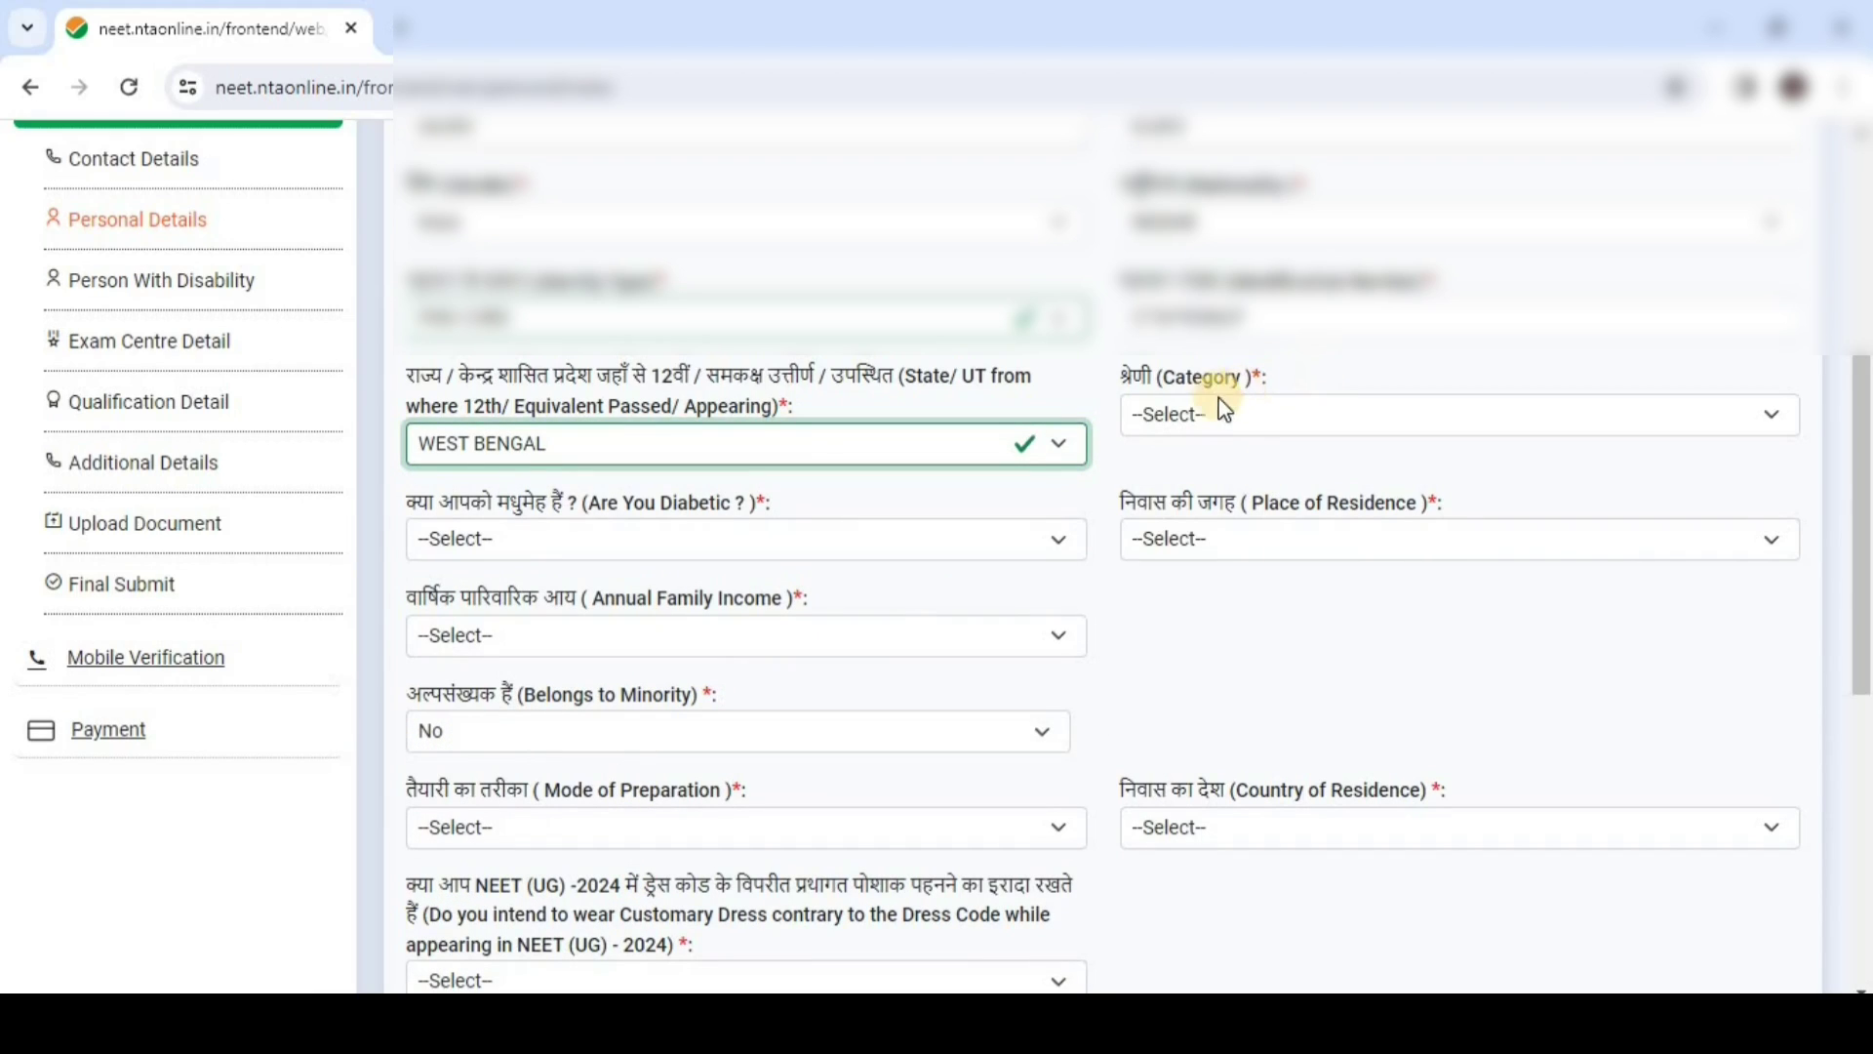
# - Set category SC, diabetic No, residence Rural and family income 0-50000
pyautogui.click(1176, 410)
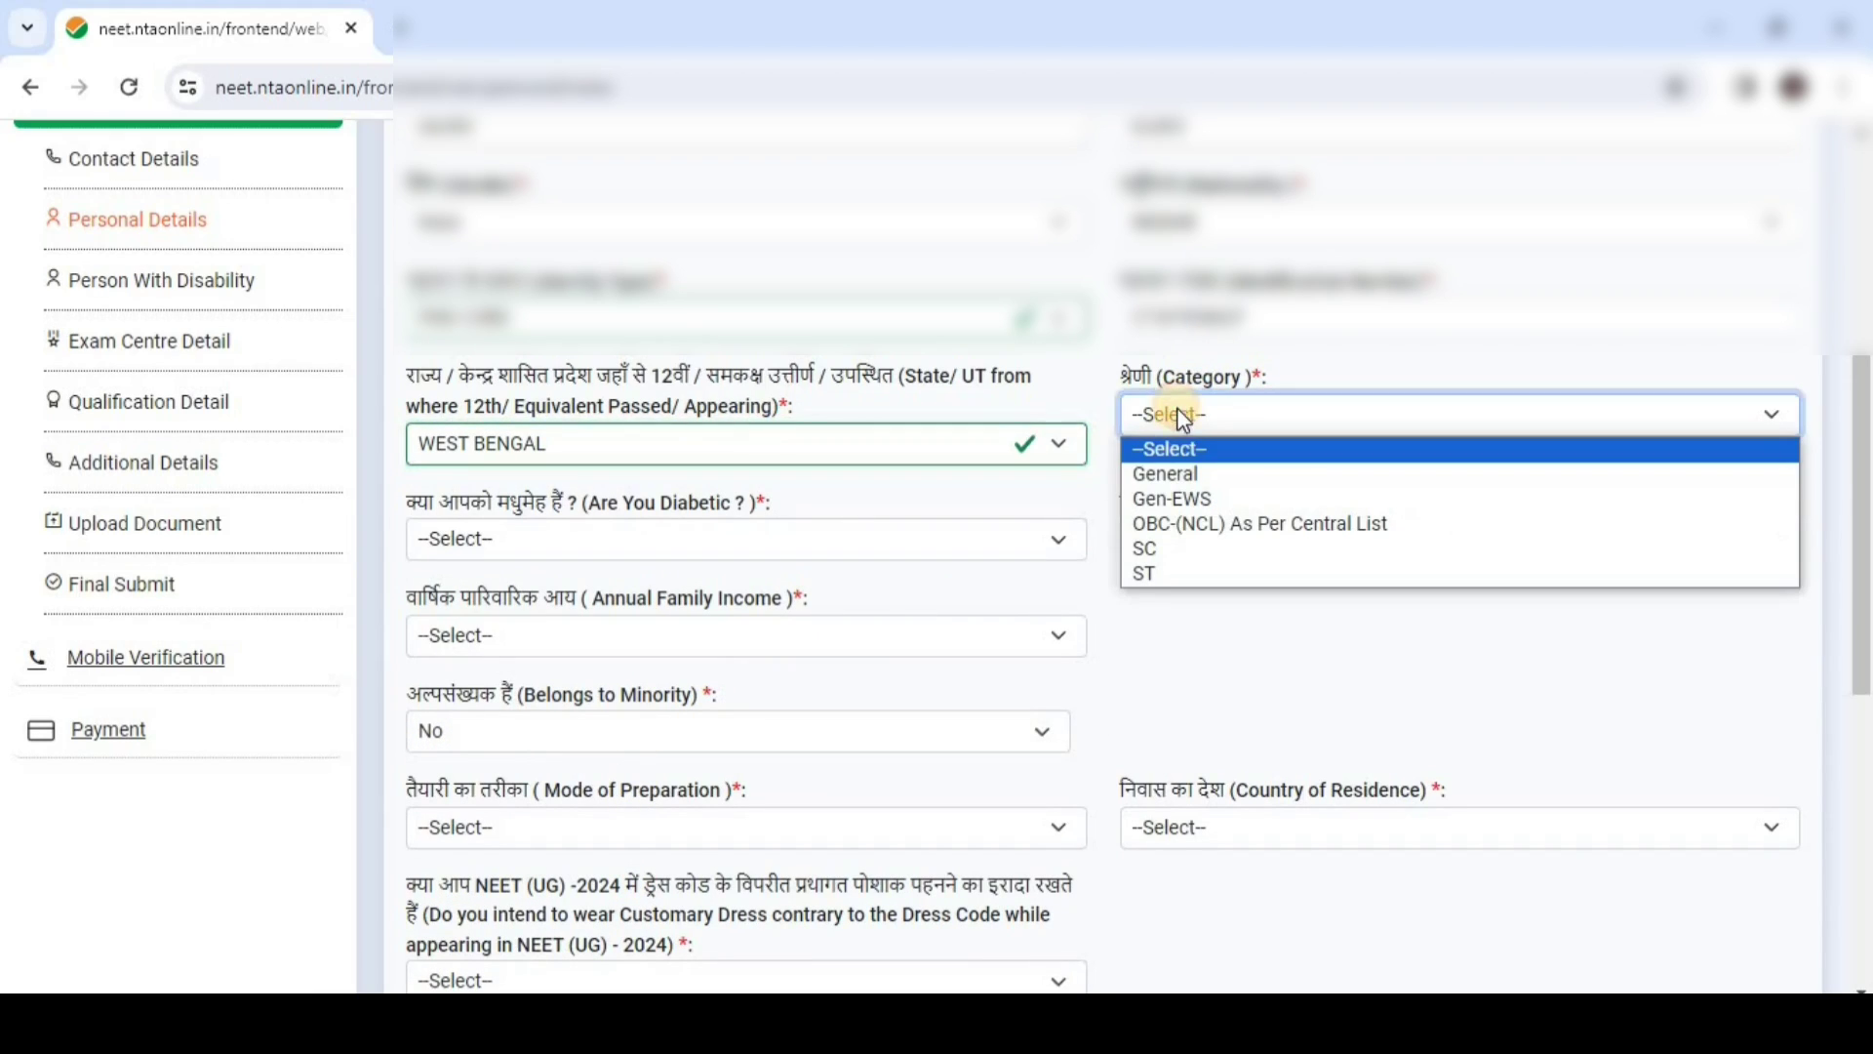
pyautogui.click(1146, 548)
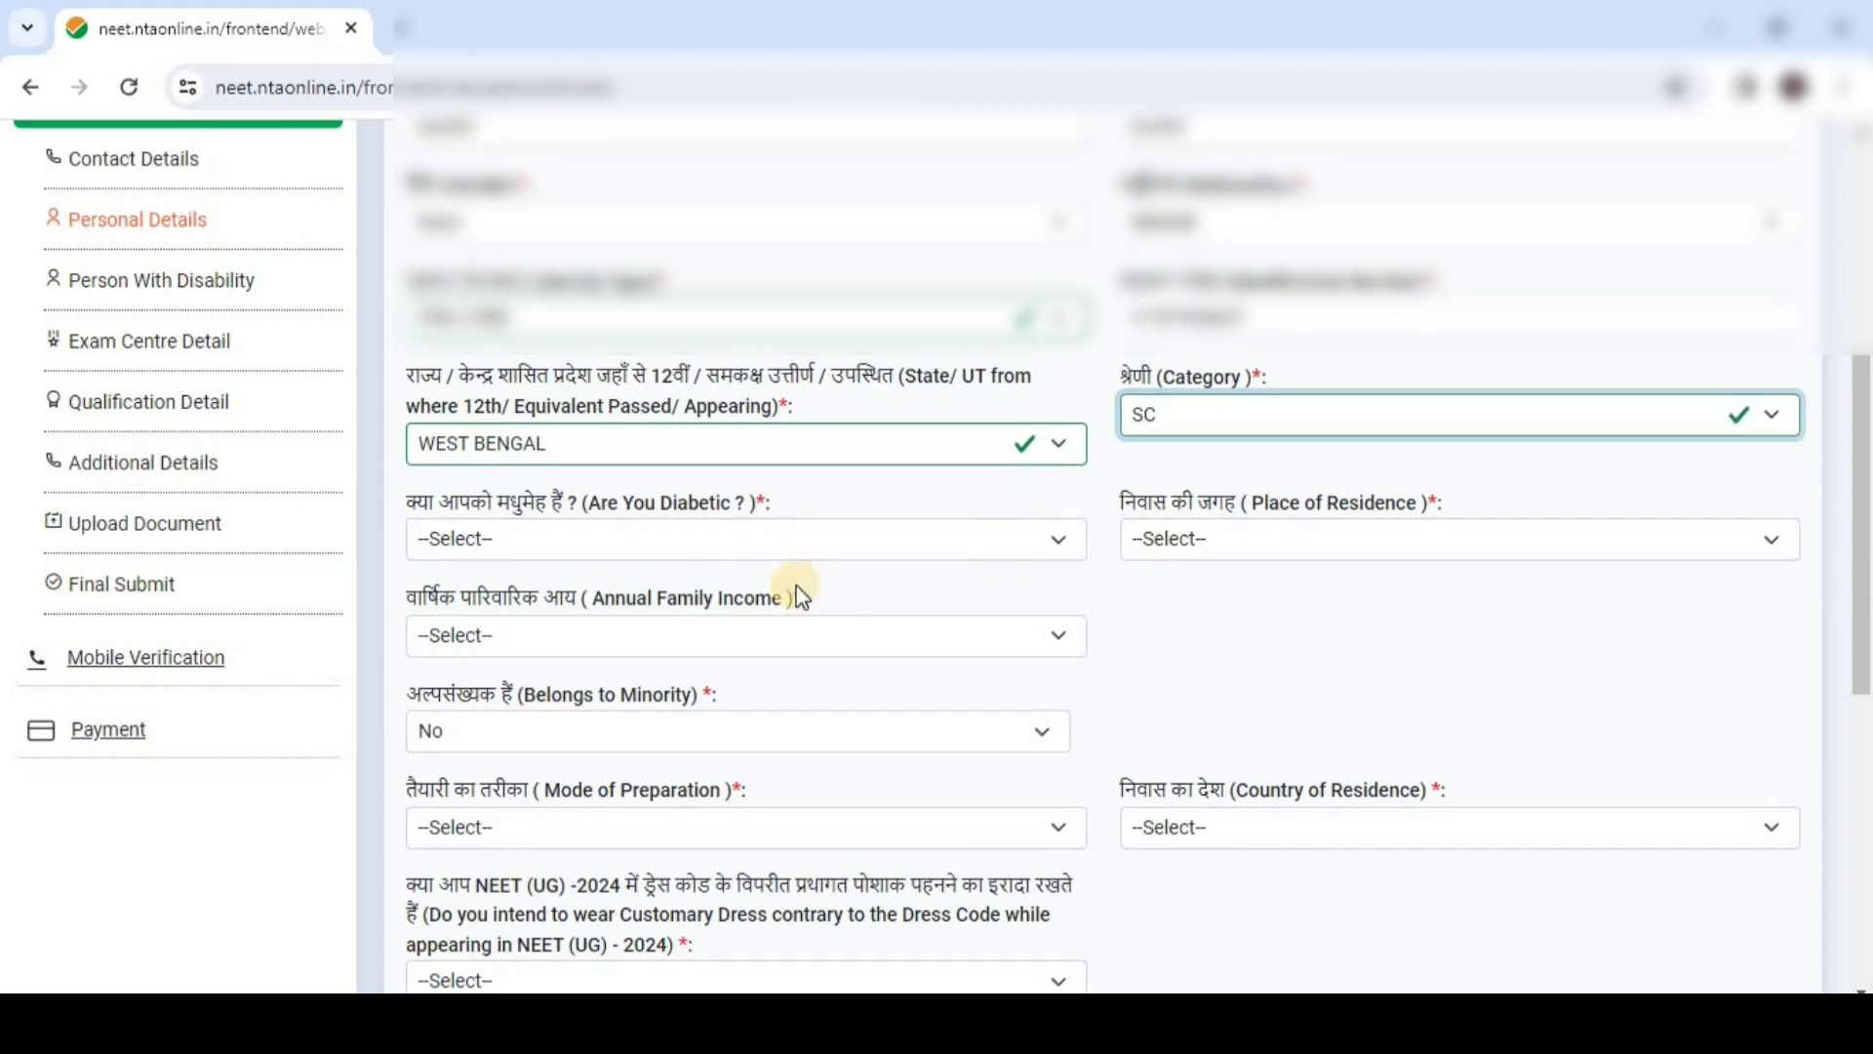
pyautogui.click(597, 542)
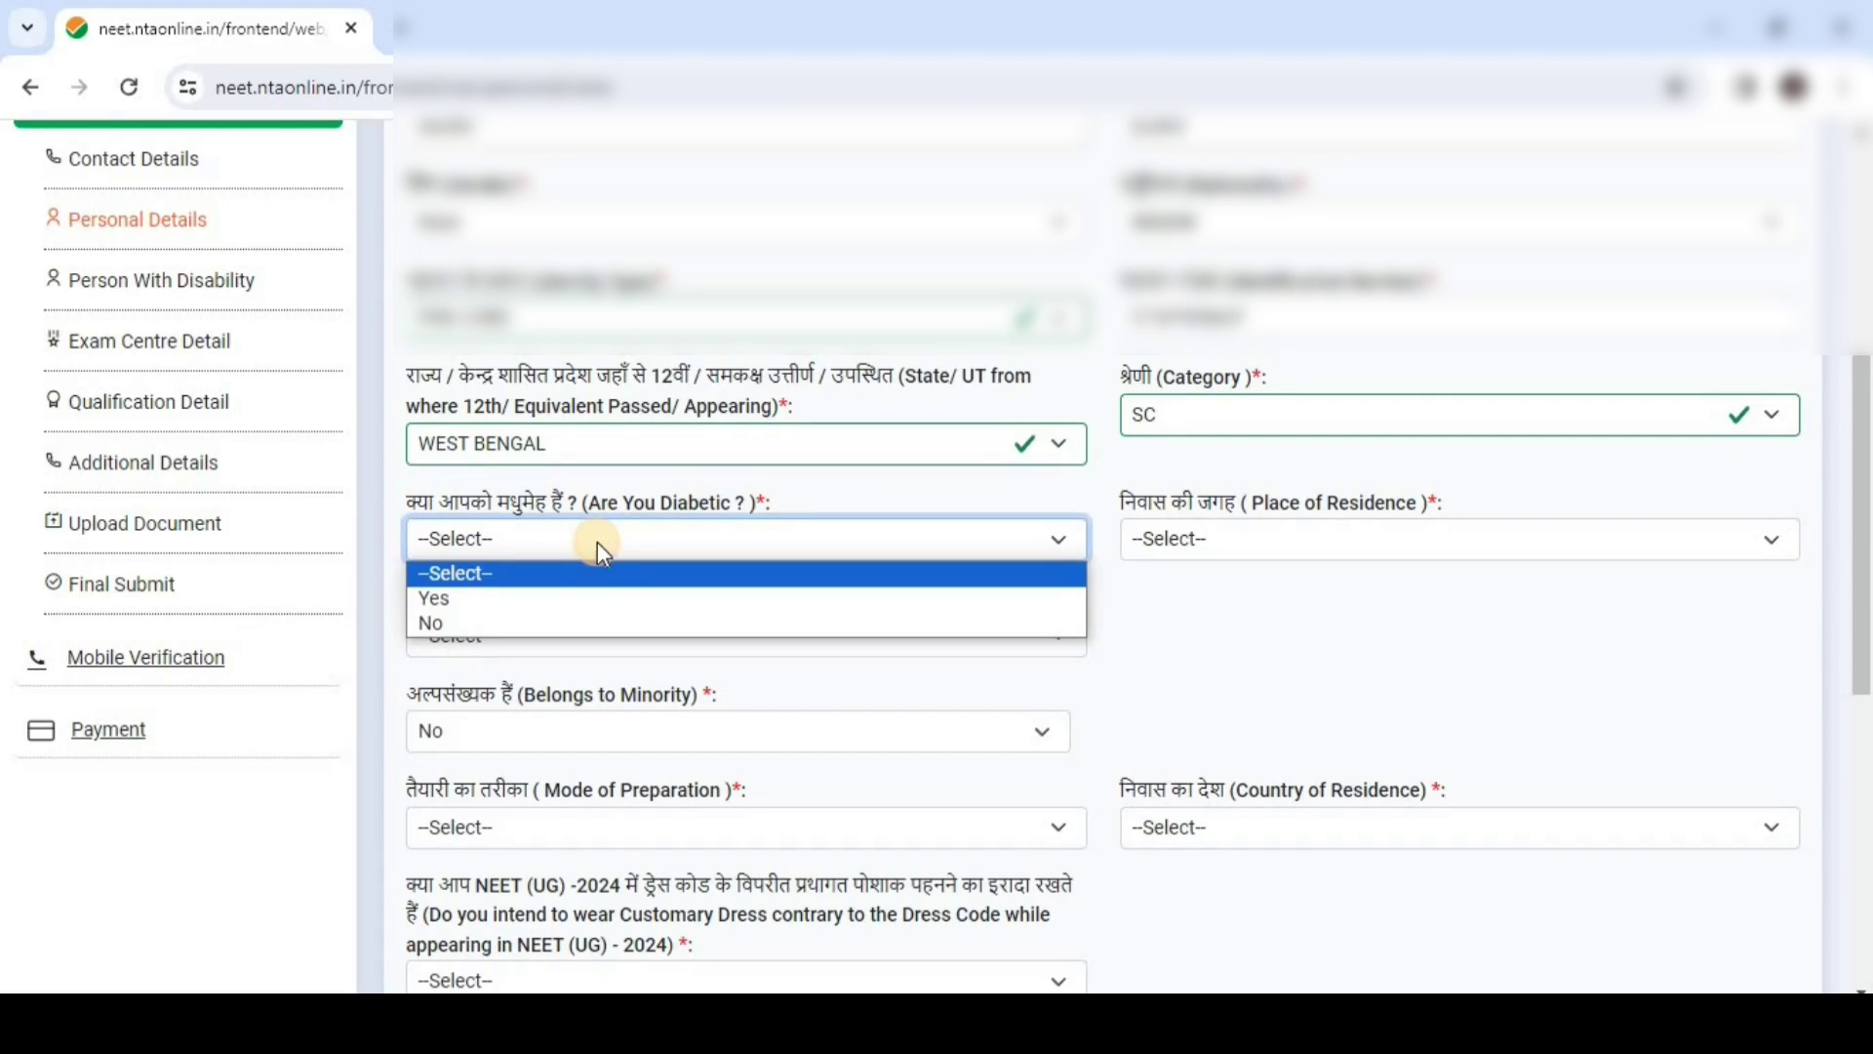
pyautogui.click(471, 625)
pyautogui.click(1340, 535)
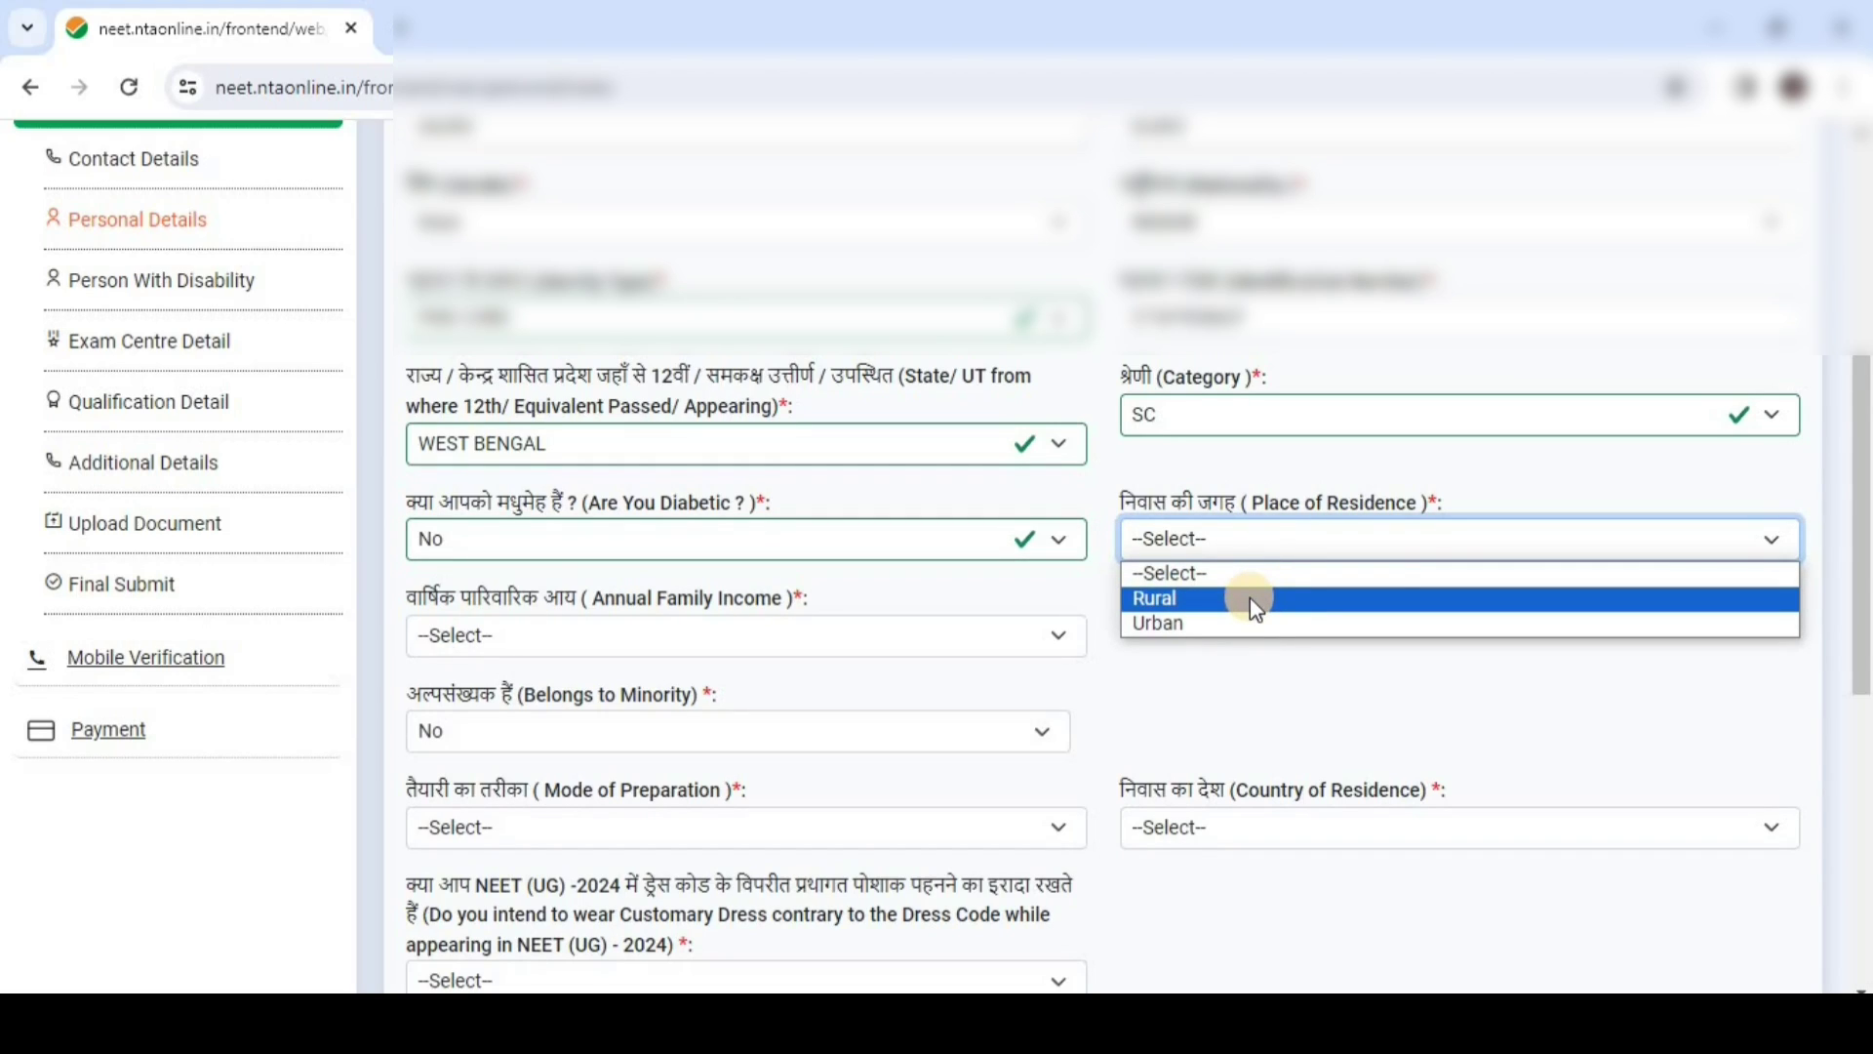
pyautogui.click(1258, 598)
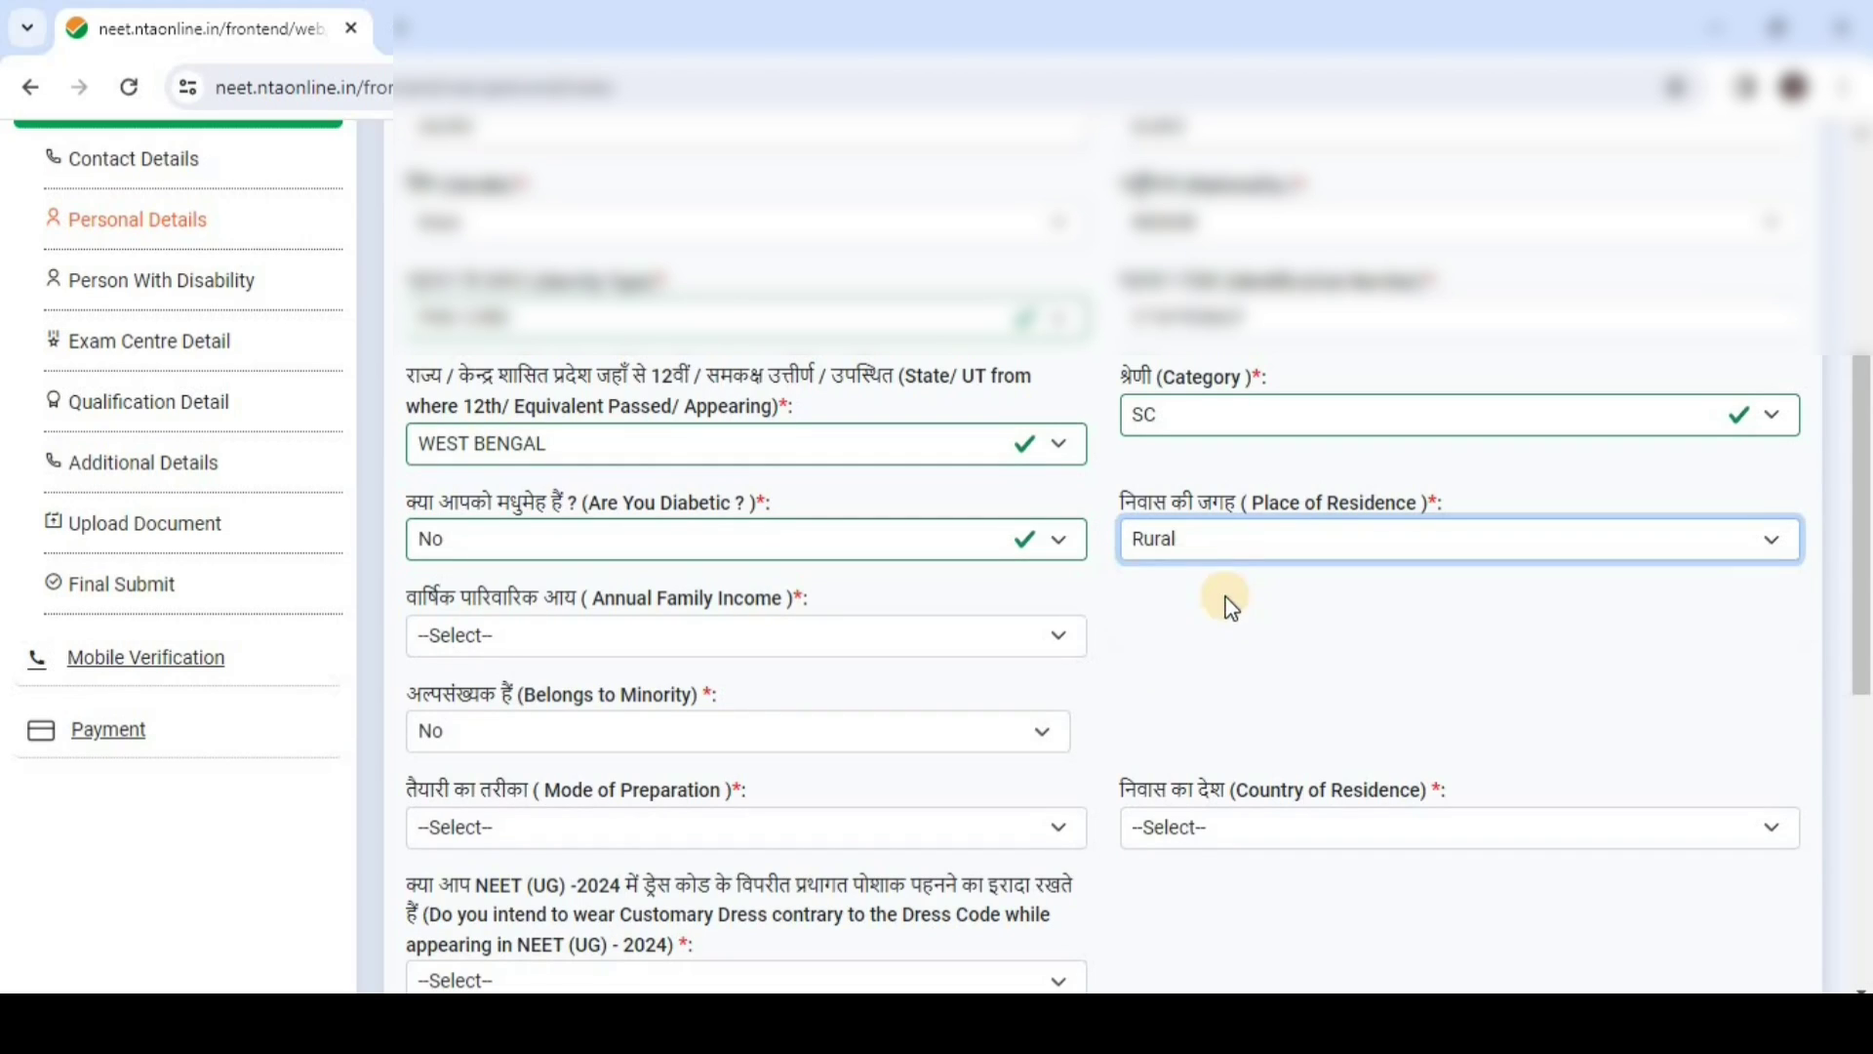
pyautogui.click(695, 637)
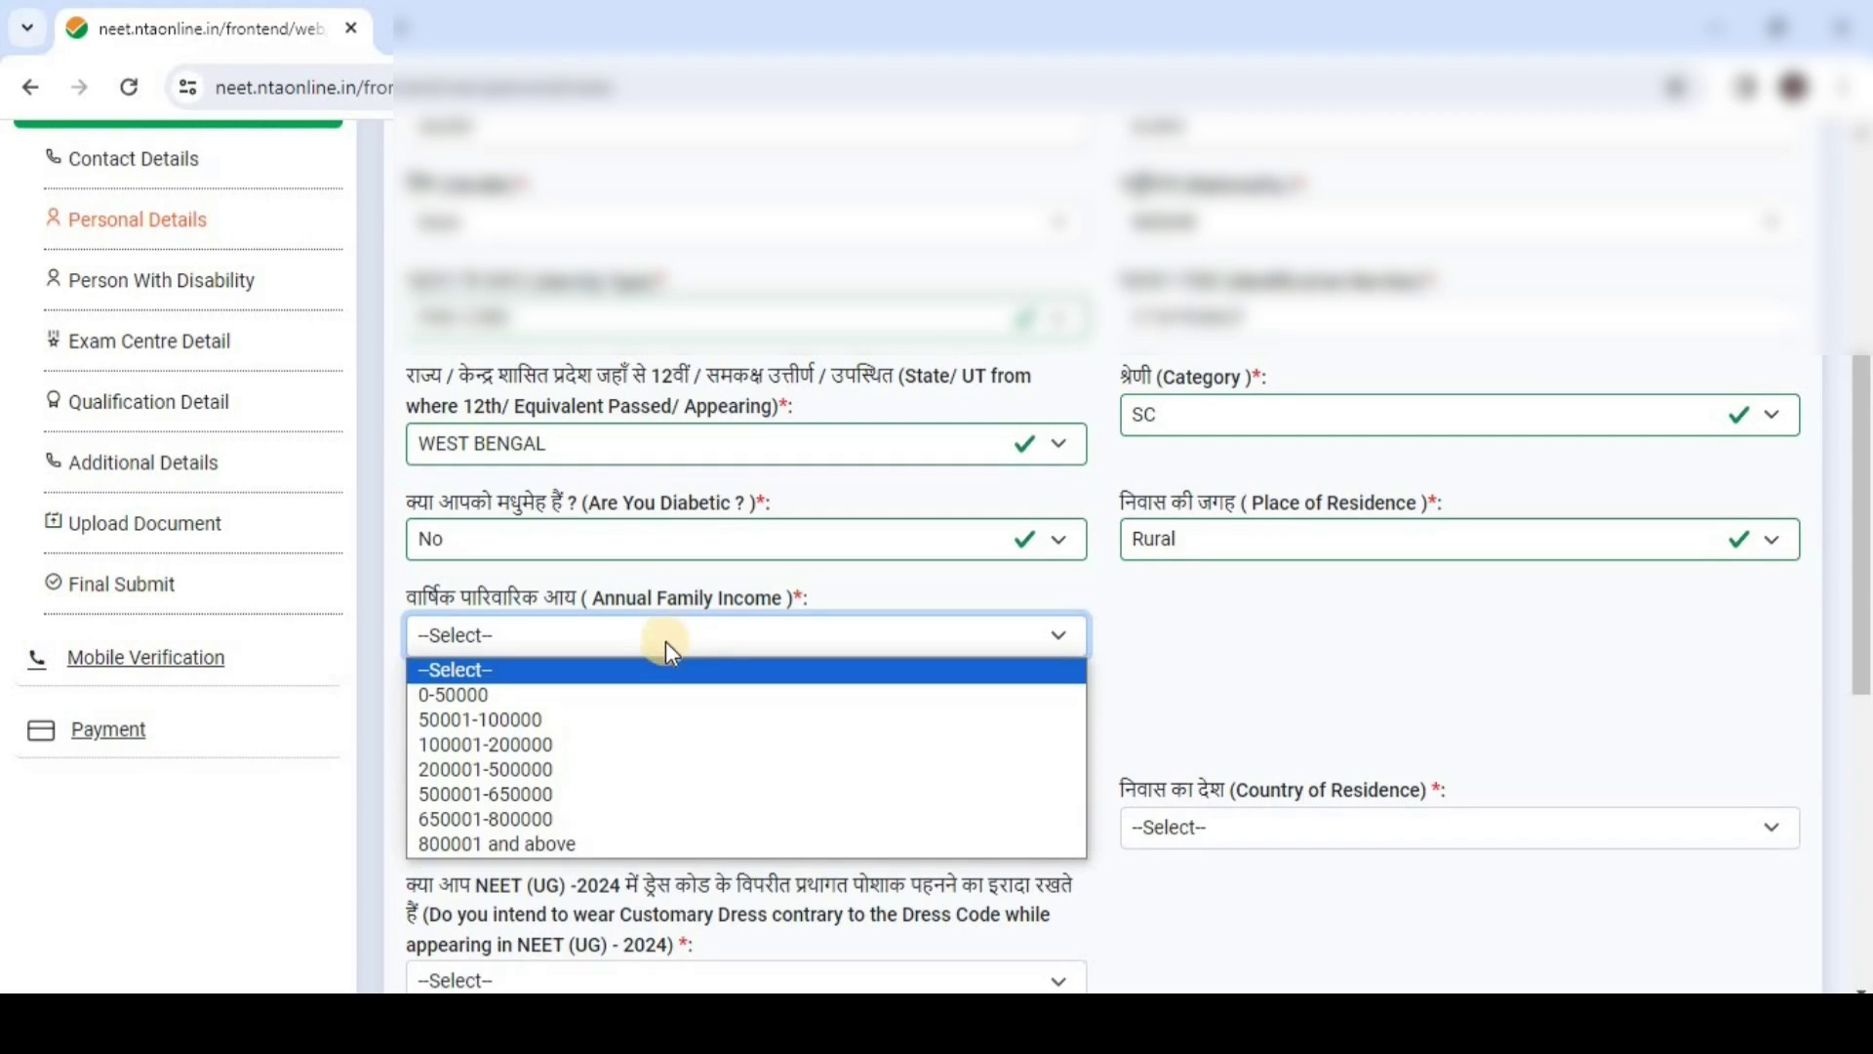
pyautogui.click(569, 697)
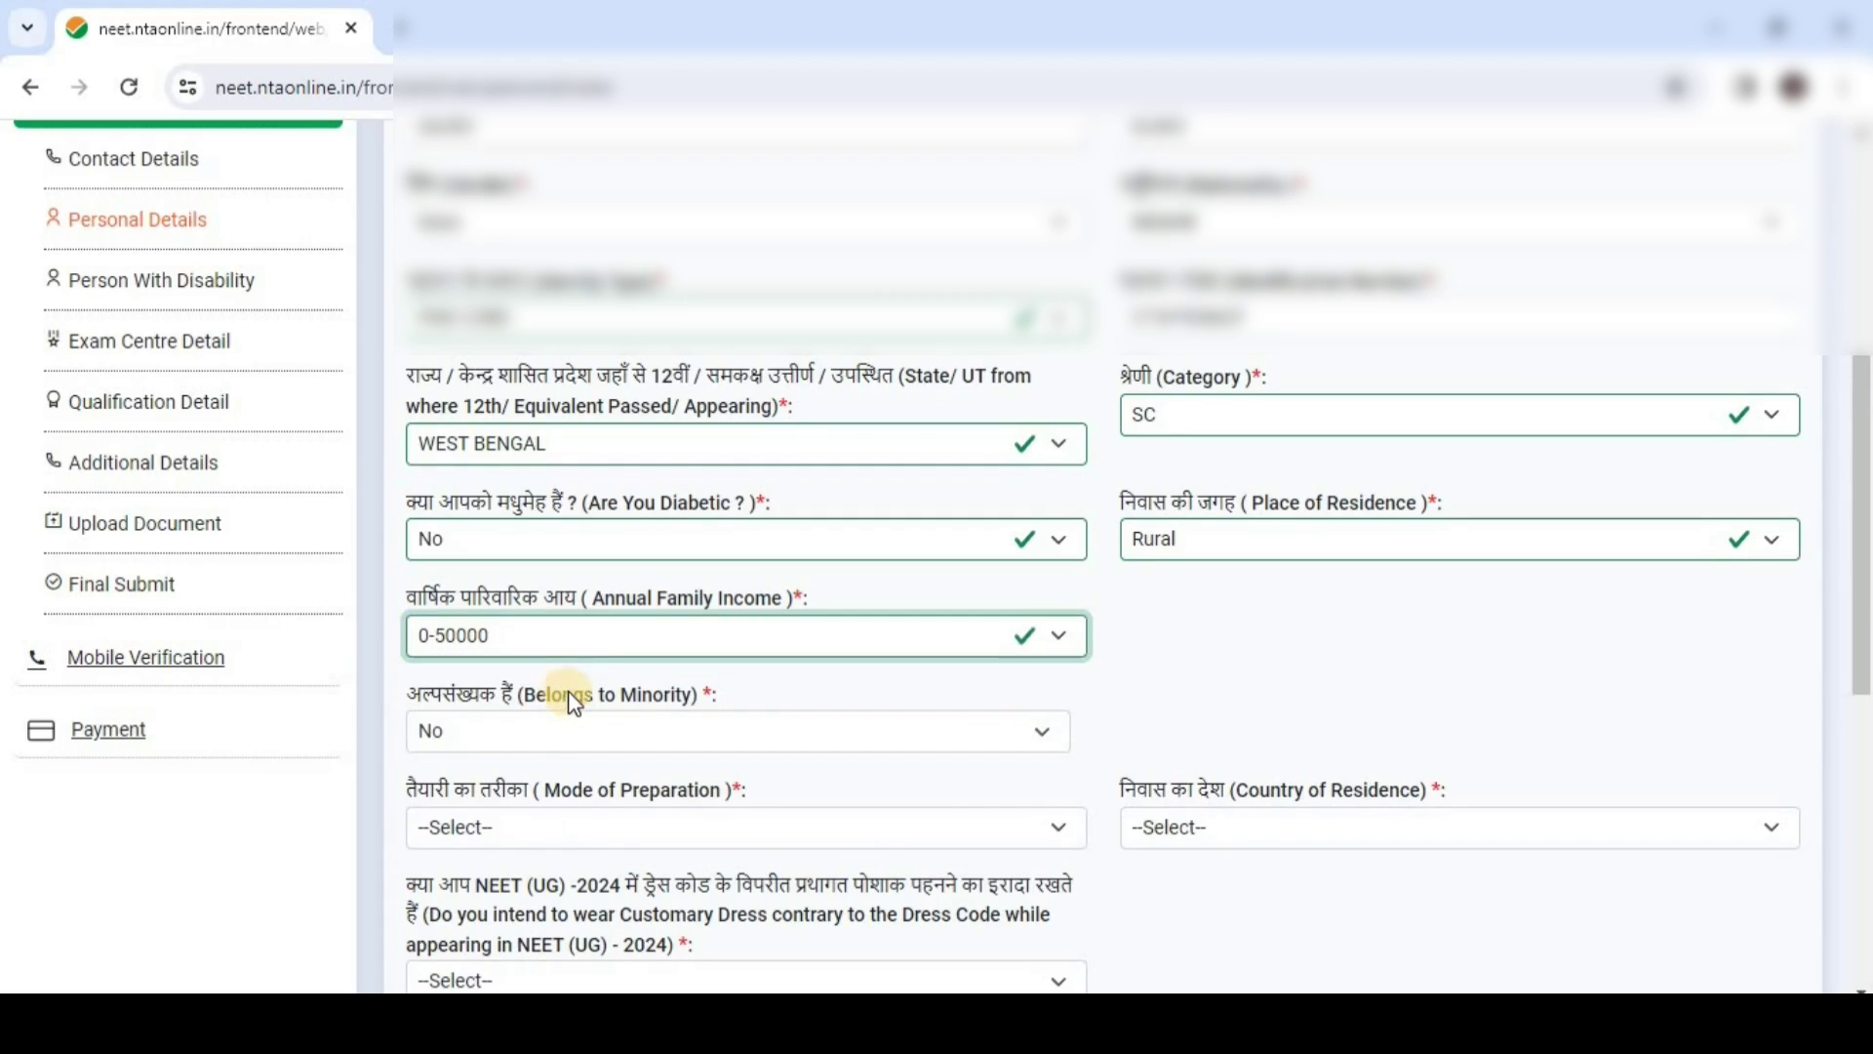
pyautogui.click(591, 640)
pyautogui.click(554, 695)
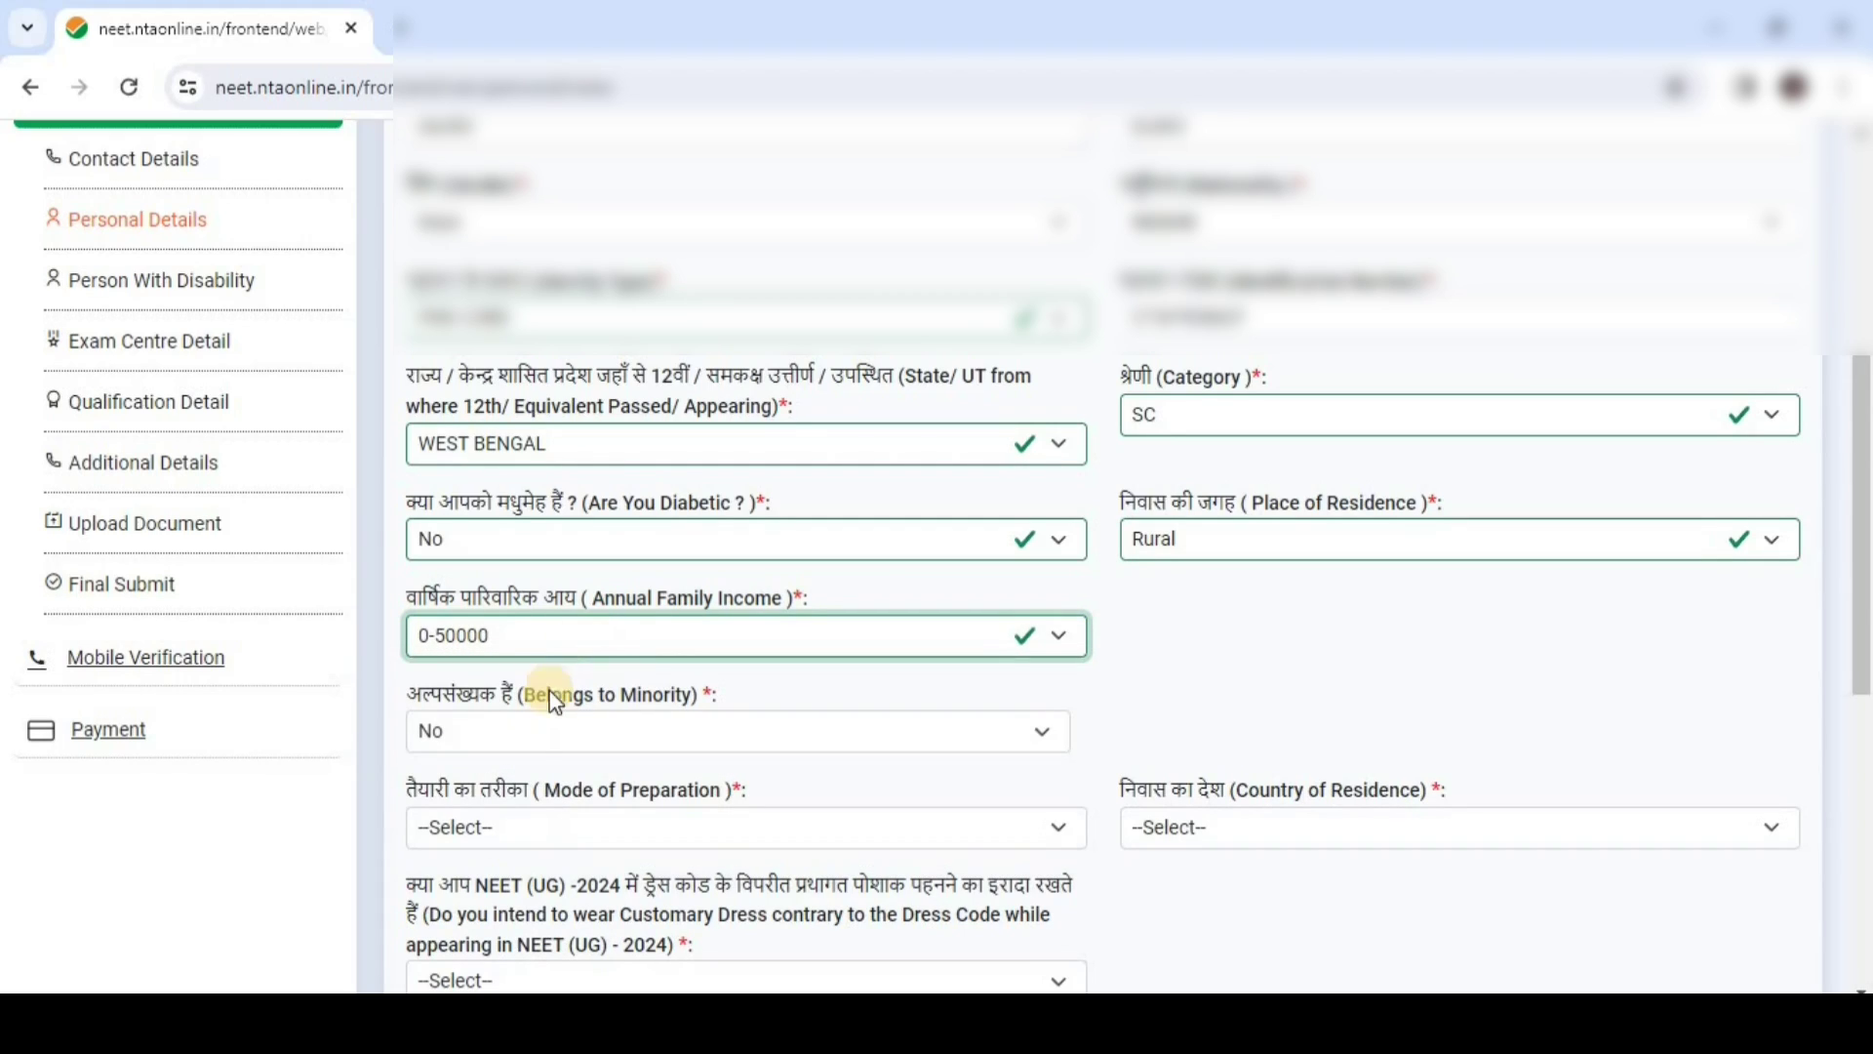
# - Try Belongs to Minority Yes with MUSLIM, then set it back to No
pyautogui.click(598, 747)
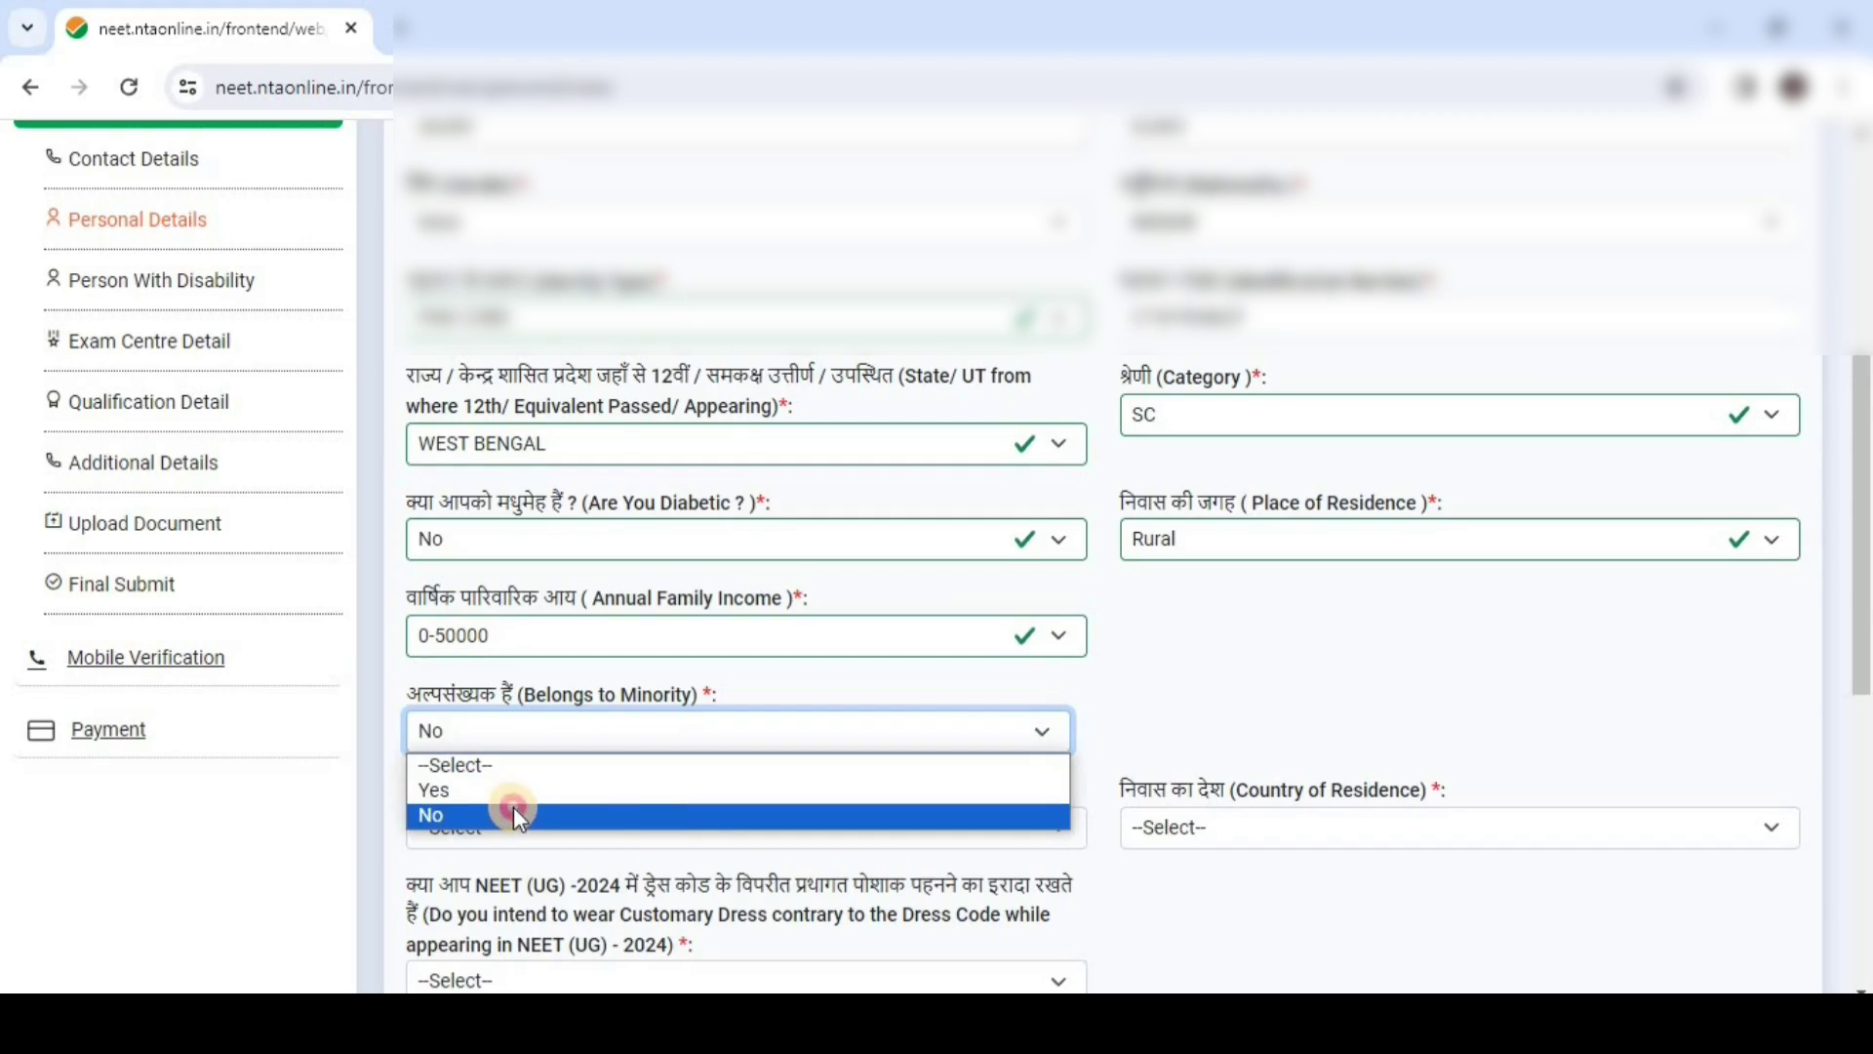
pyautogui.click(513, 809)
pyautogui.click(561, 722)
pyautogui.click(526, 788)
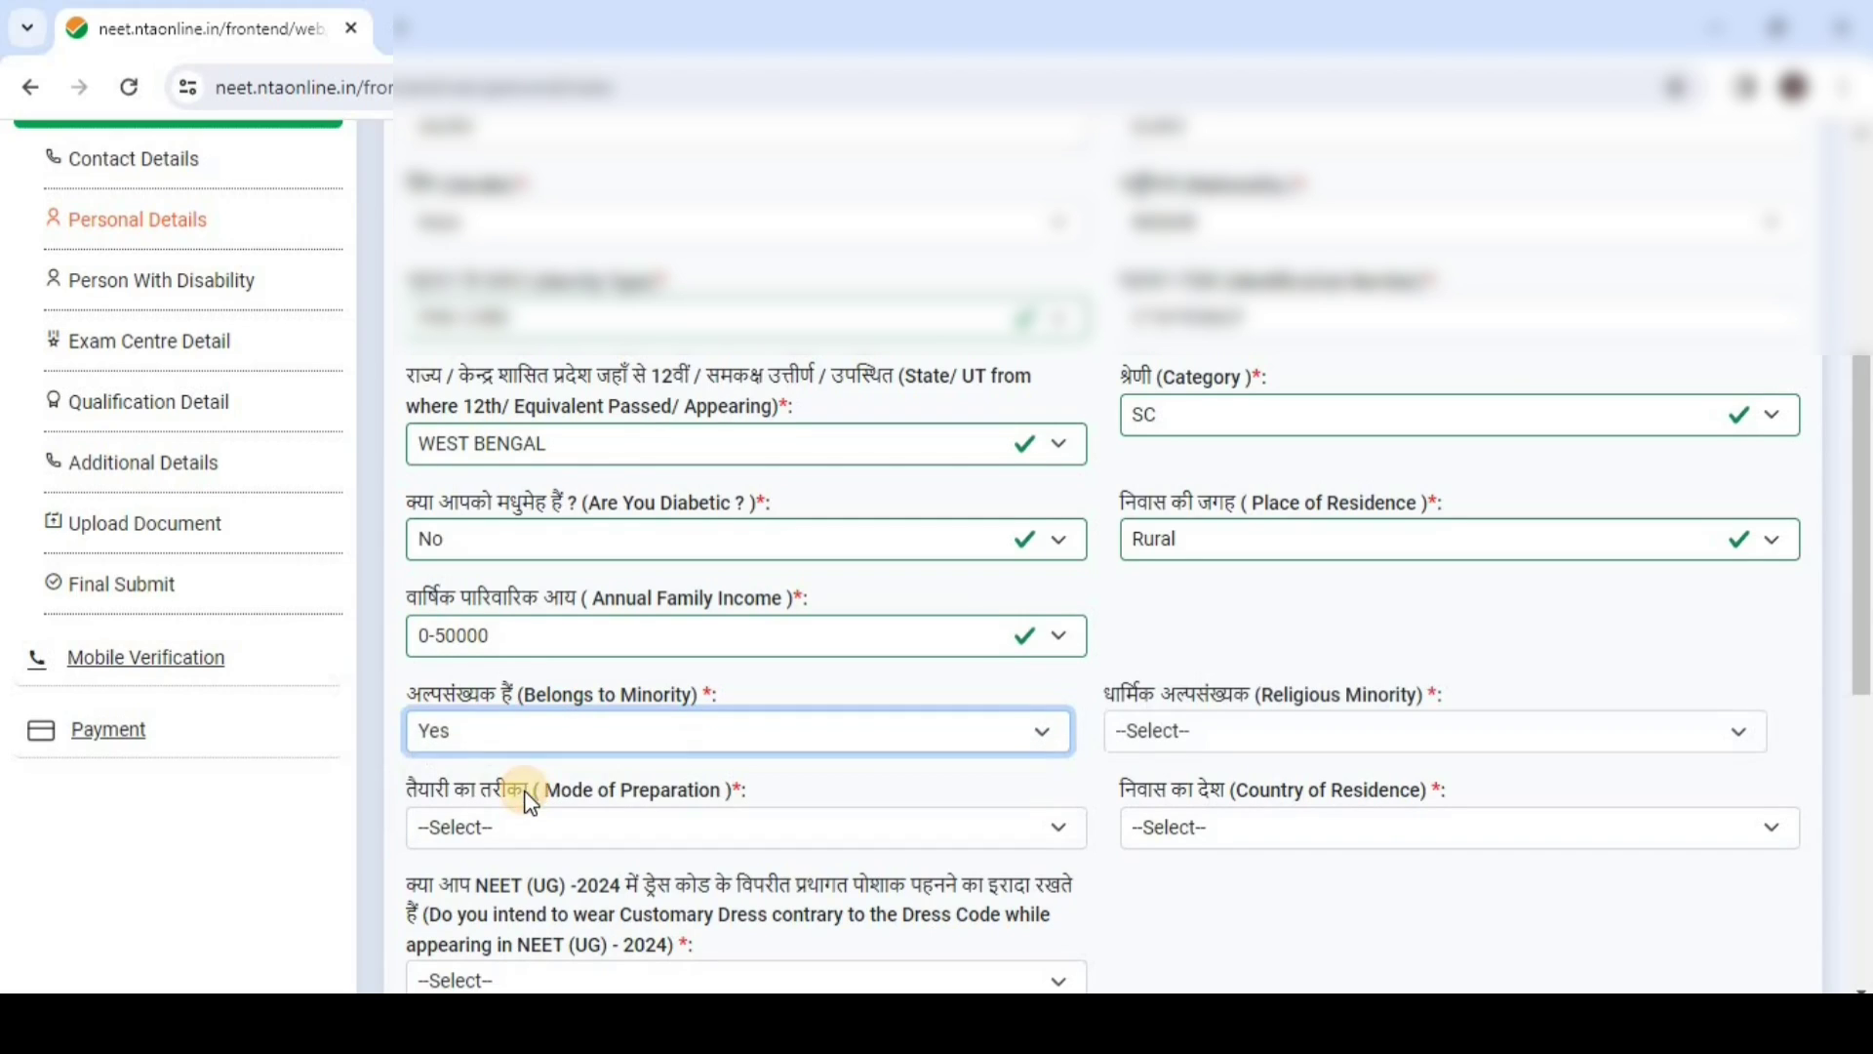
pyautogui.click(605, 734)
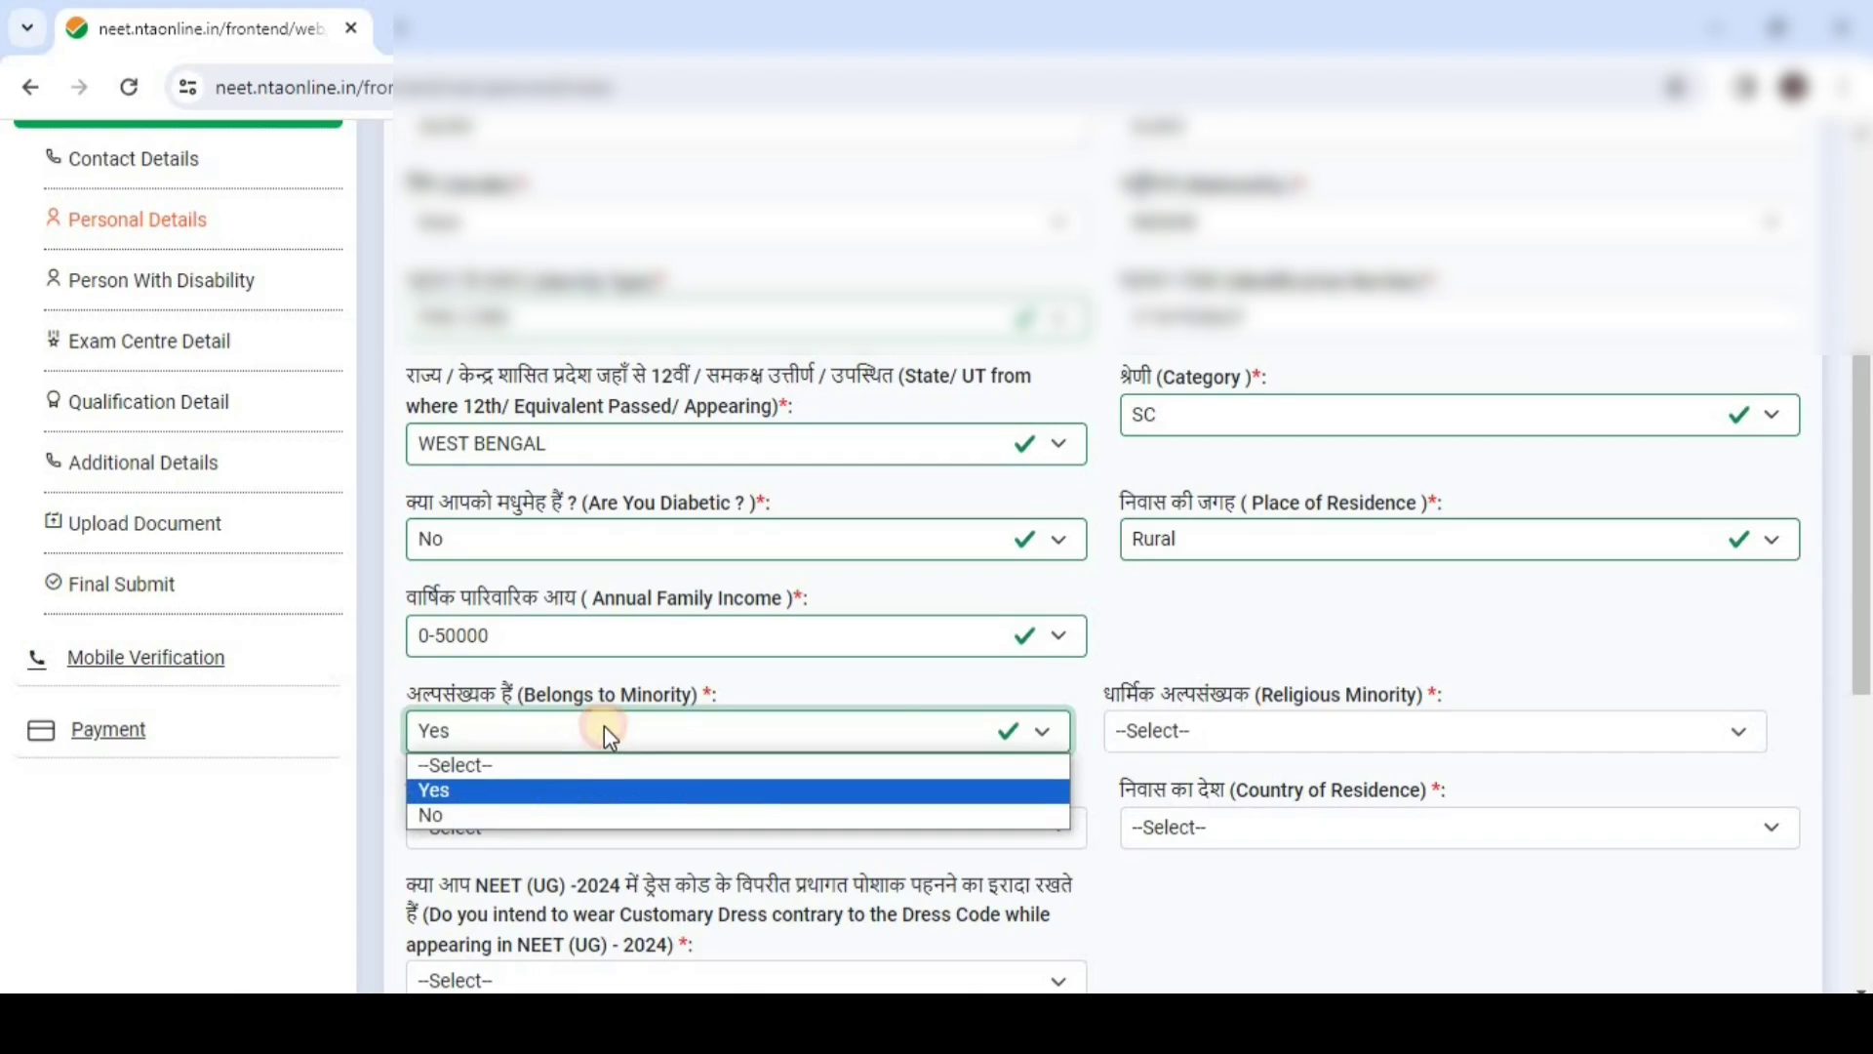
pyautogui.click(1142, 712)
pyautogui.click(1139, 732)
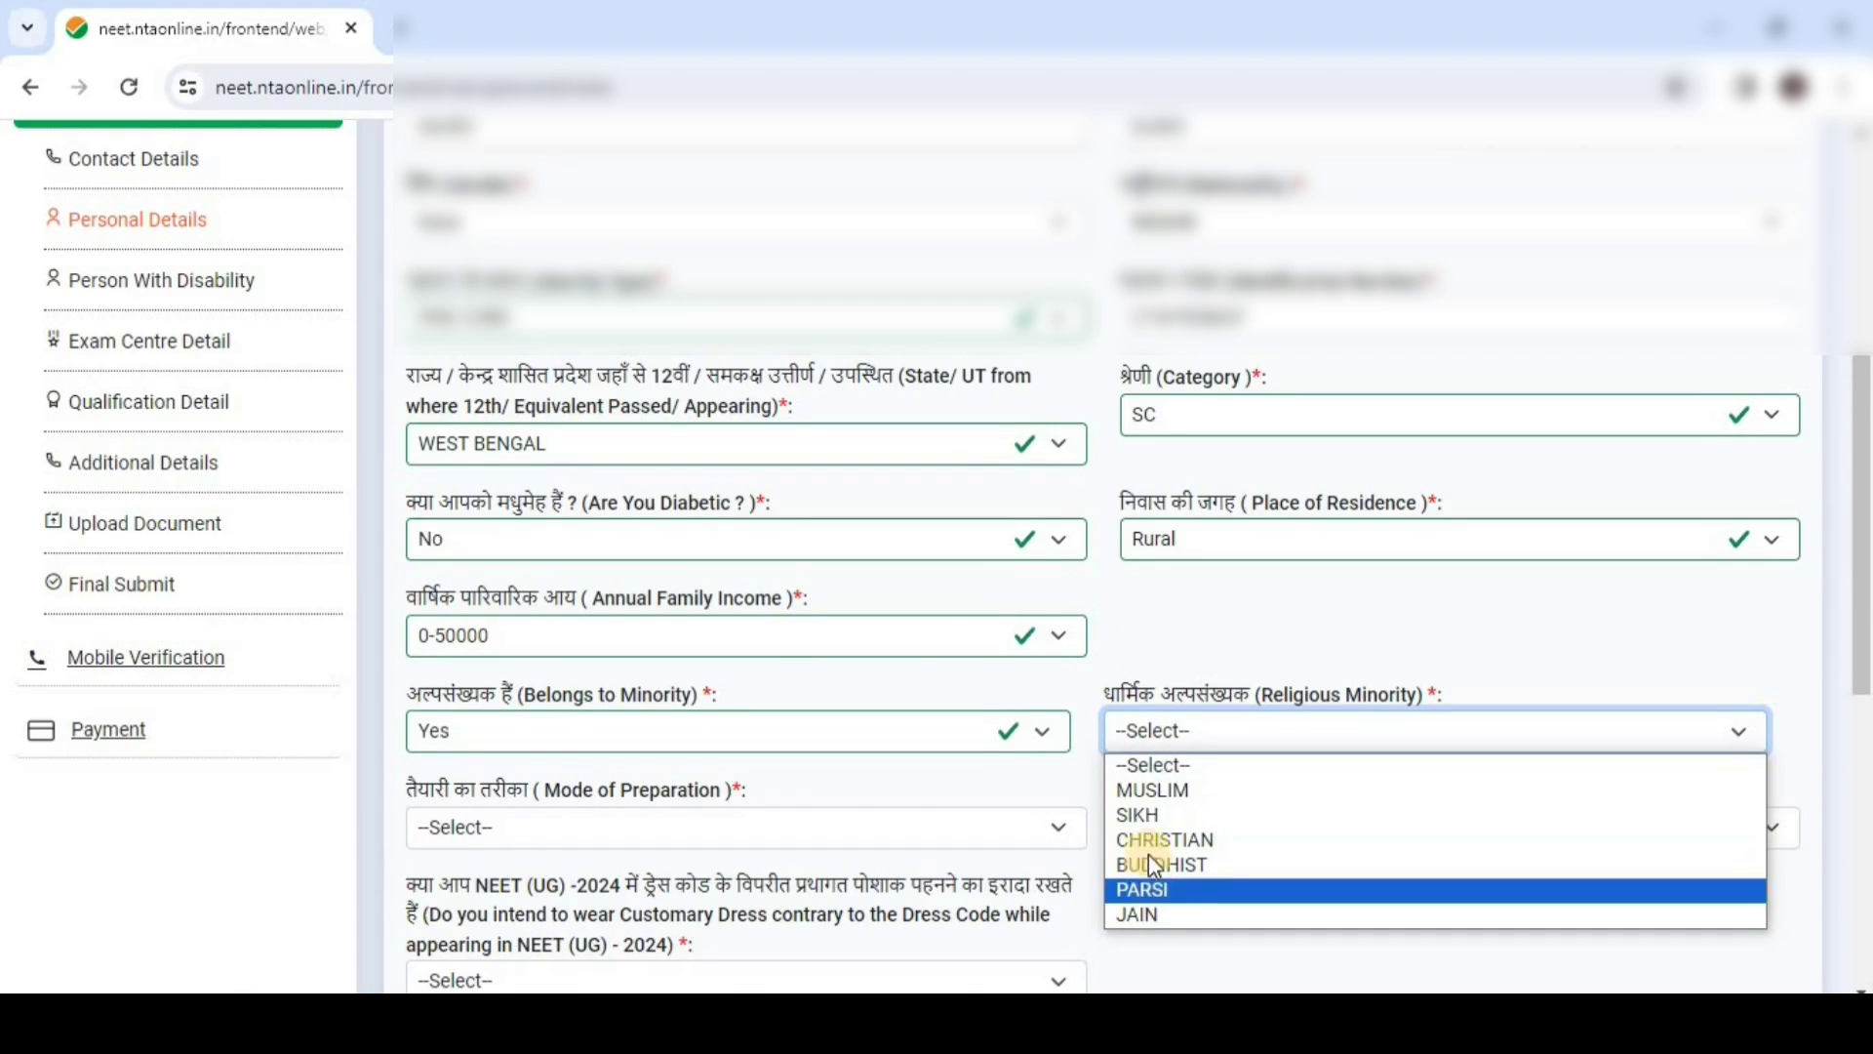
pyautogui.click(1143, 788)
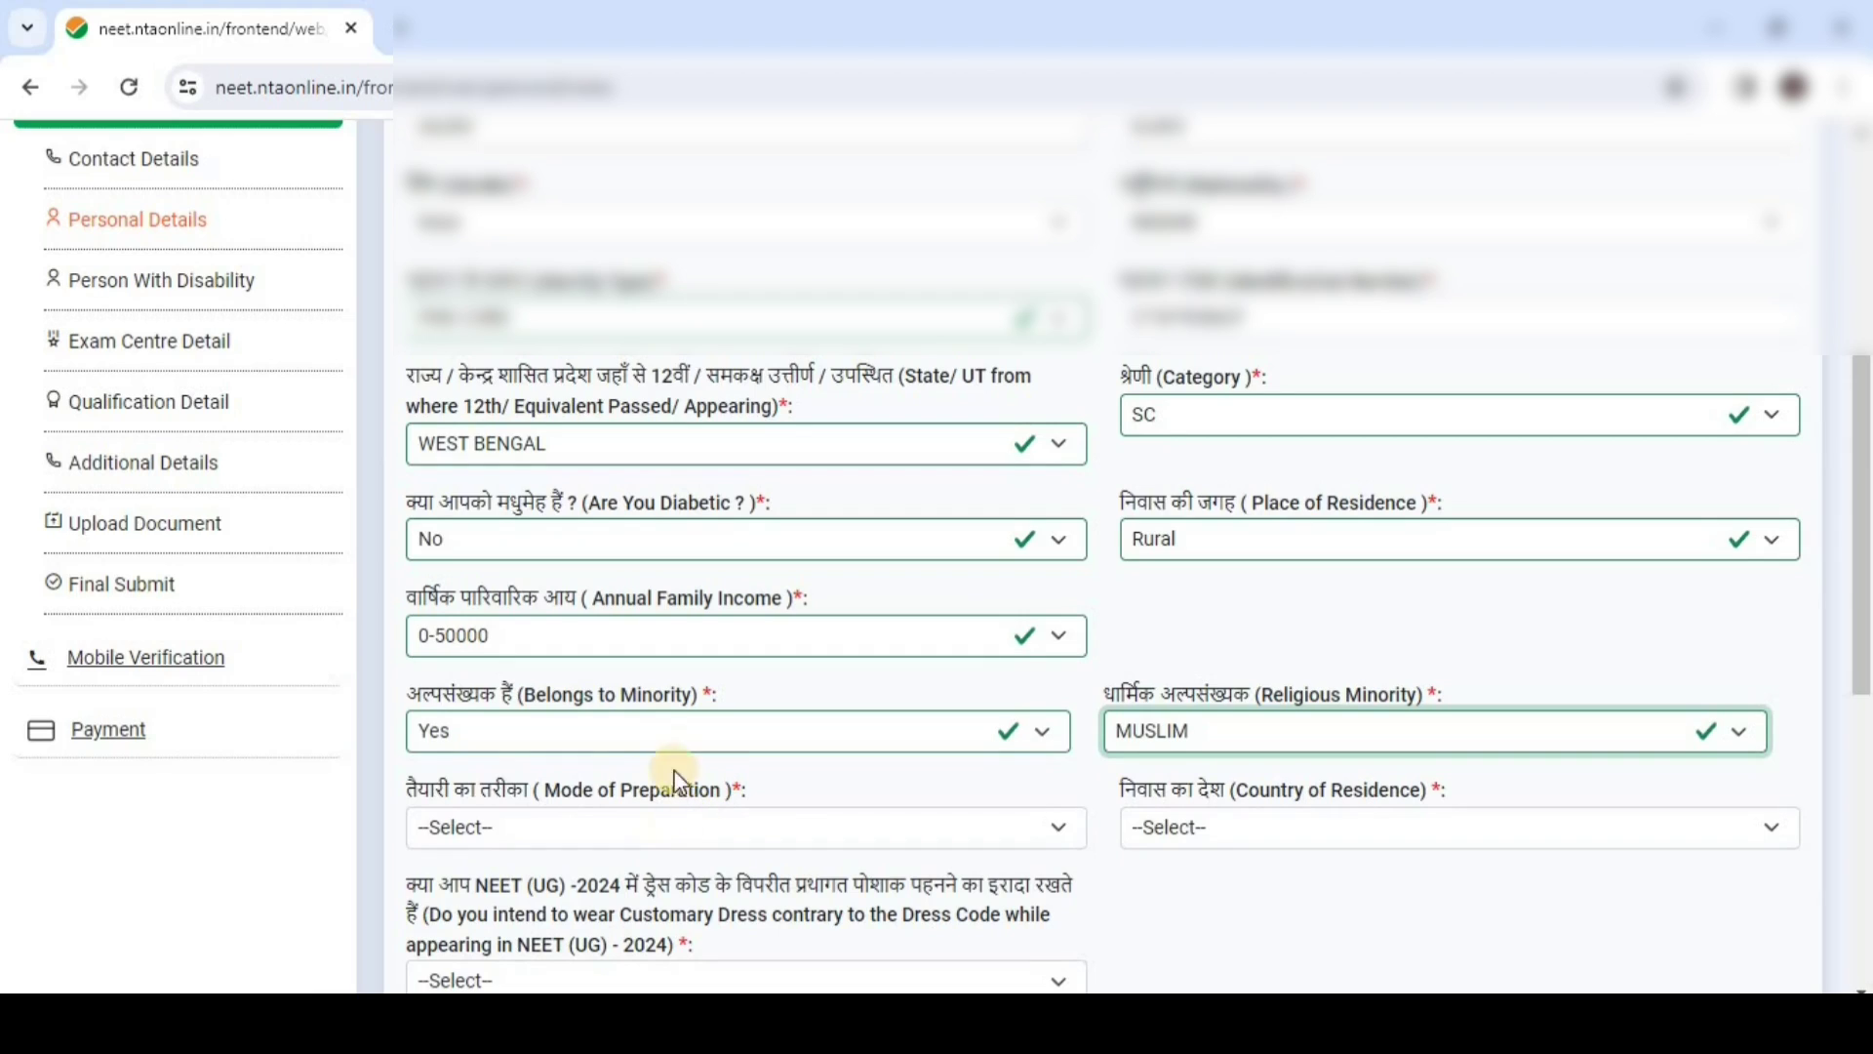
pyautogui.click(657, 727)
pyautogui.click(523, 816)
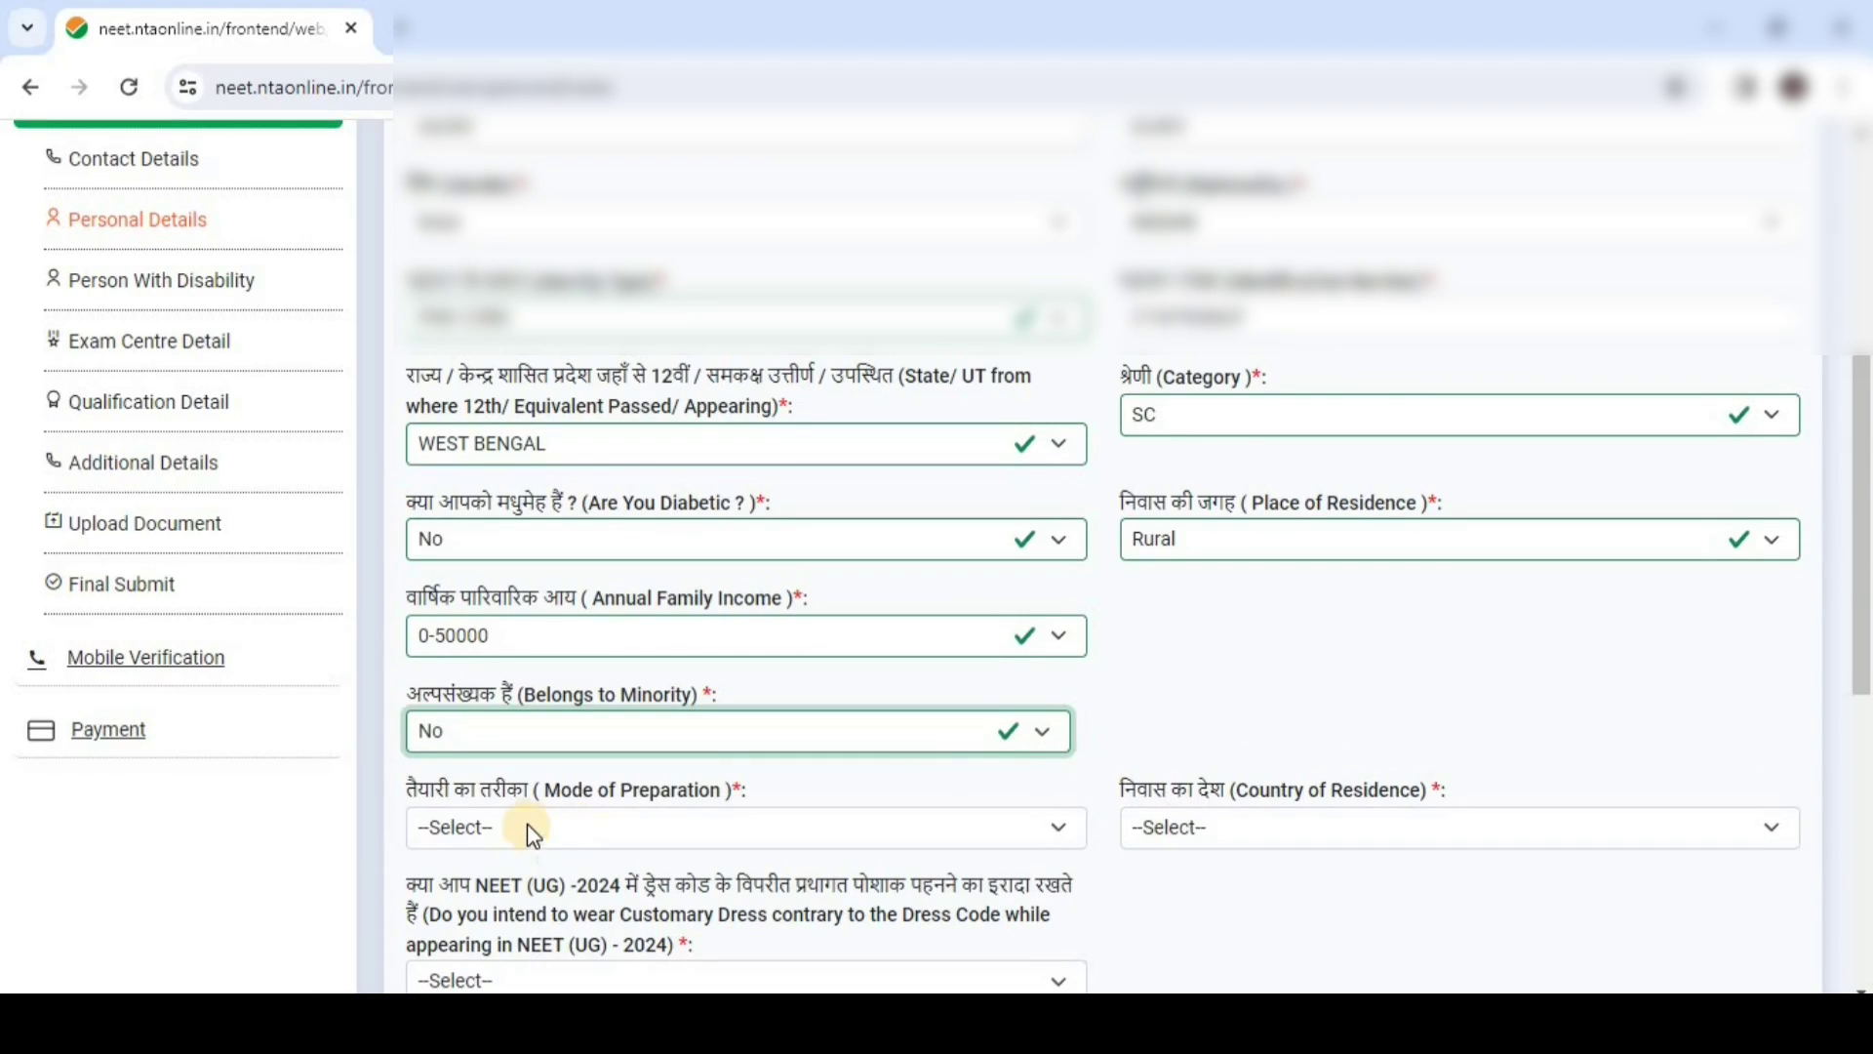
pyautogui.scroll(-2, 537, 780)
# - Set Mode of Preparation to Self-Study, country INDIA and the dress-code answer to Yes
pyautogui.click(538, 699)
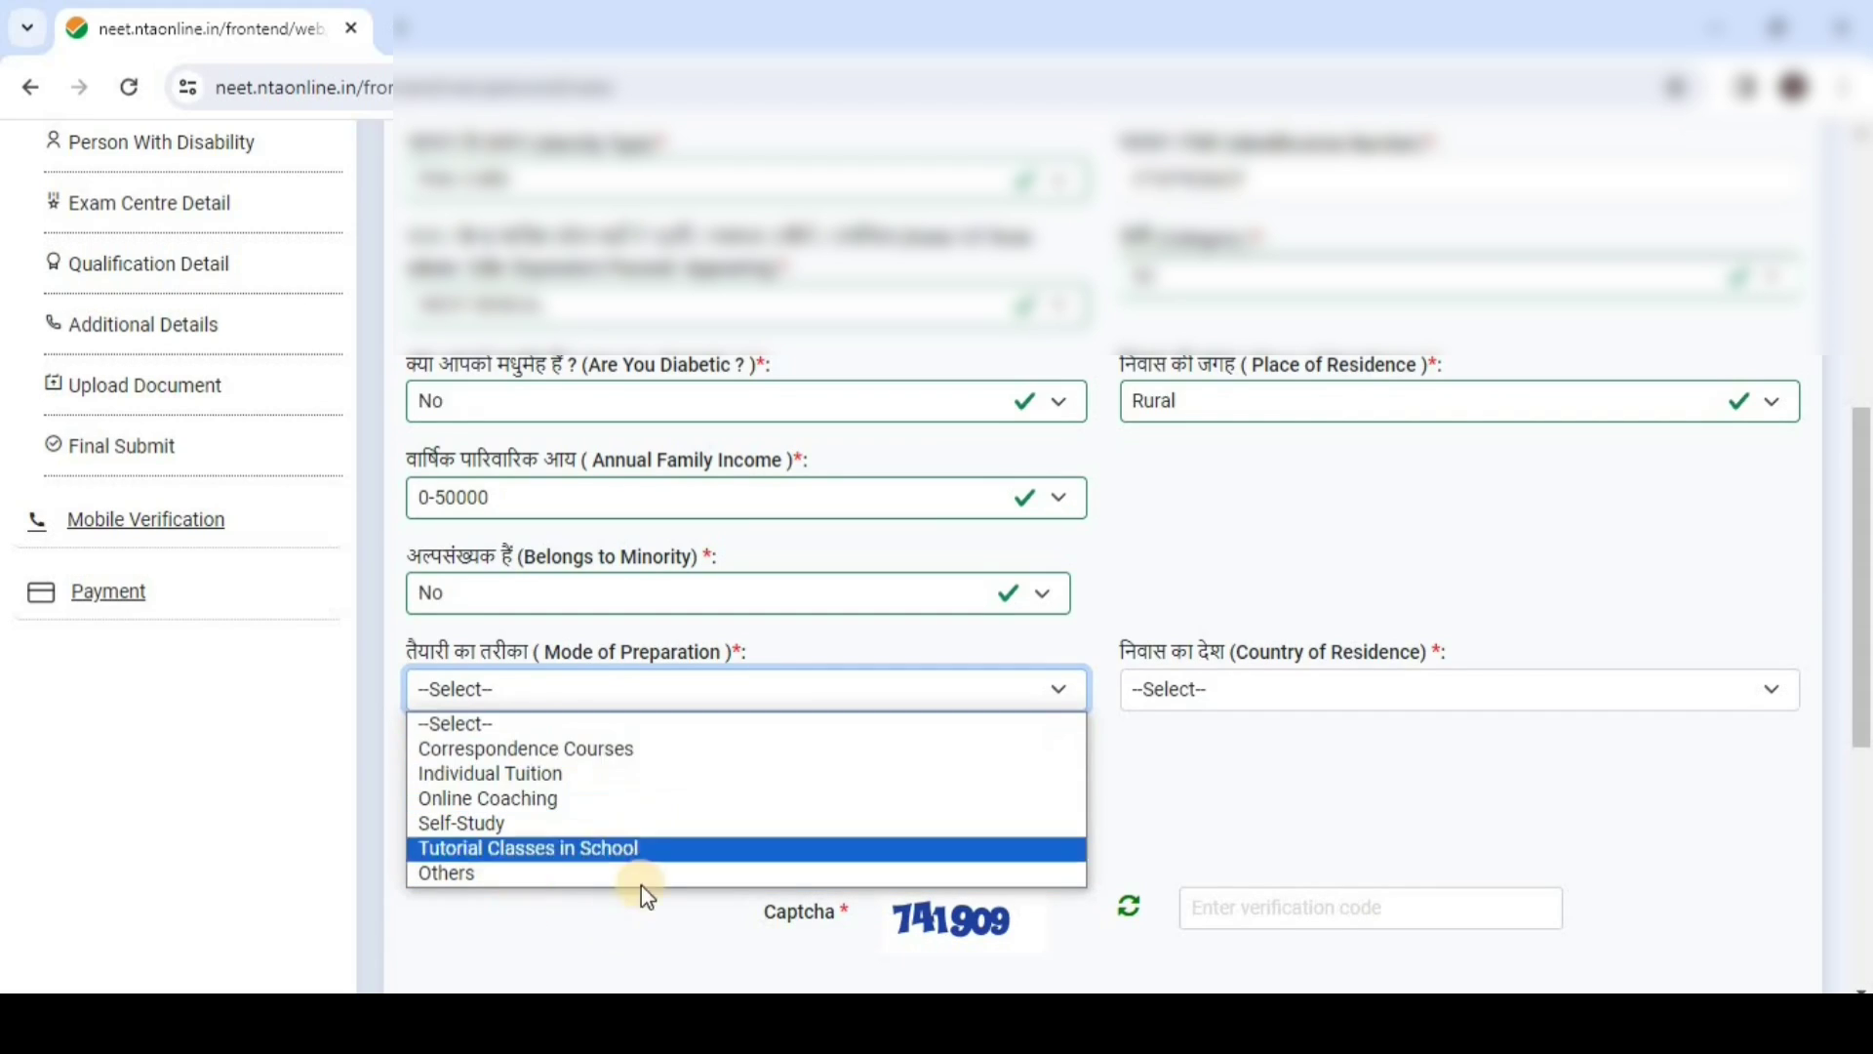
pyautogui.click(476, 823)
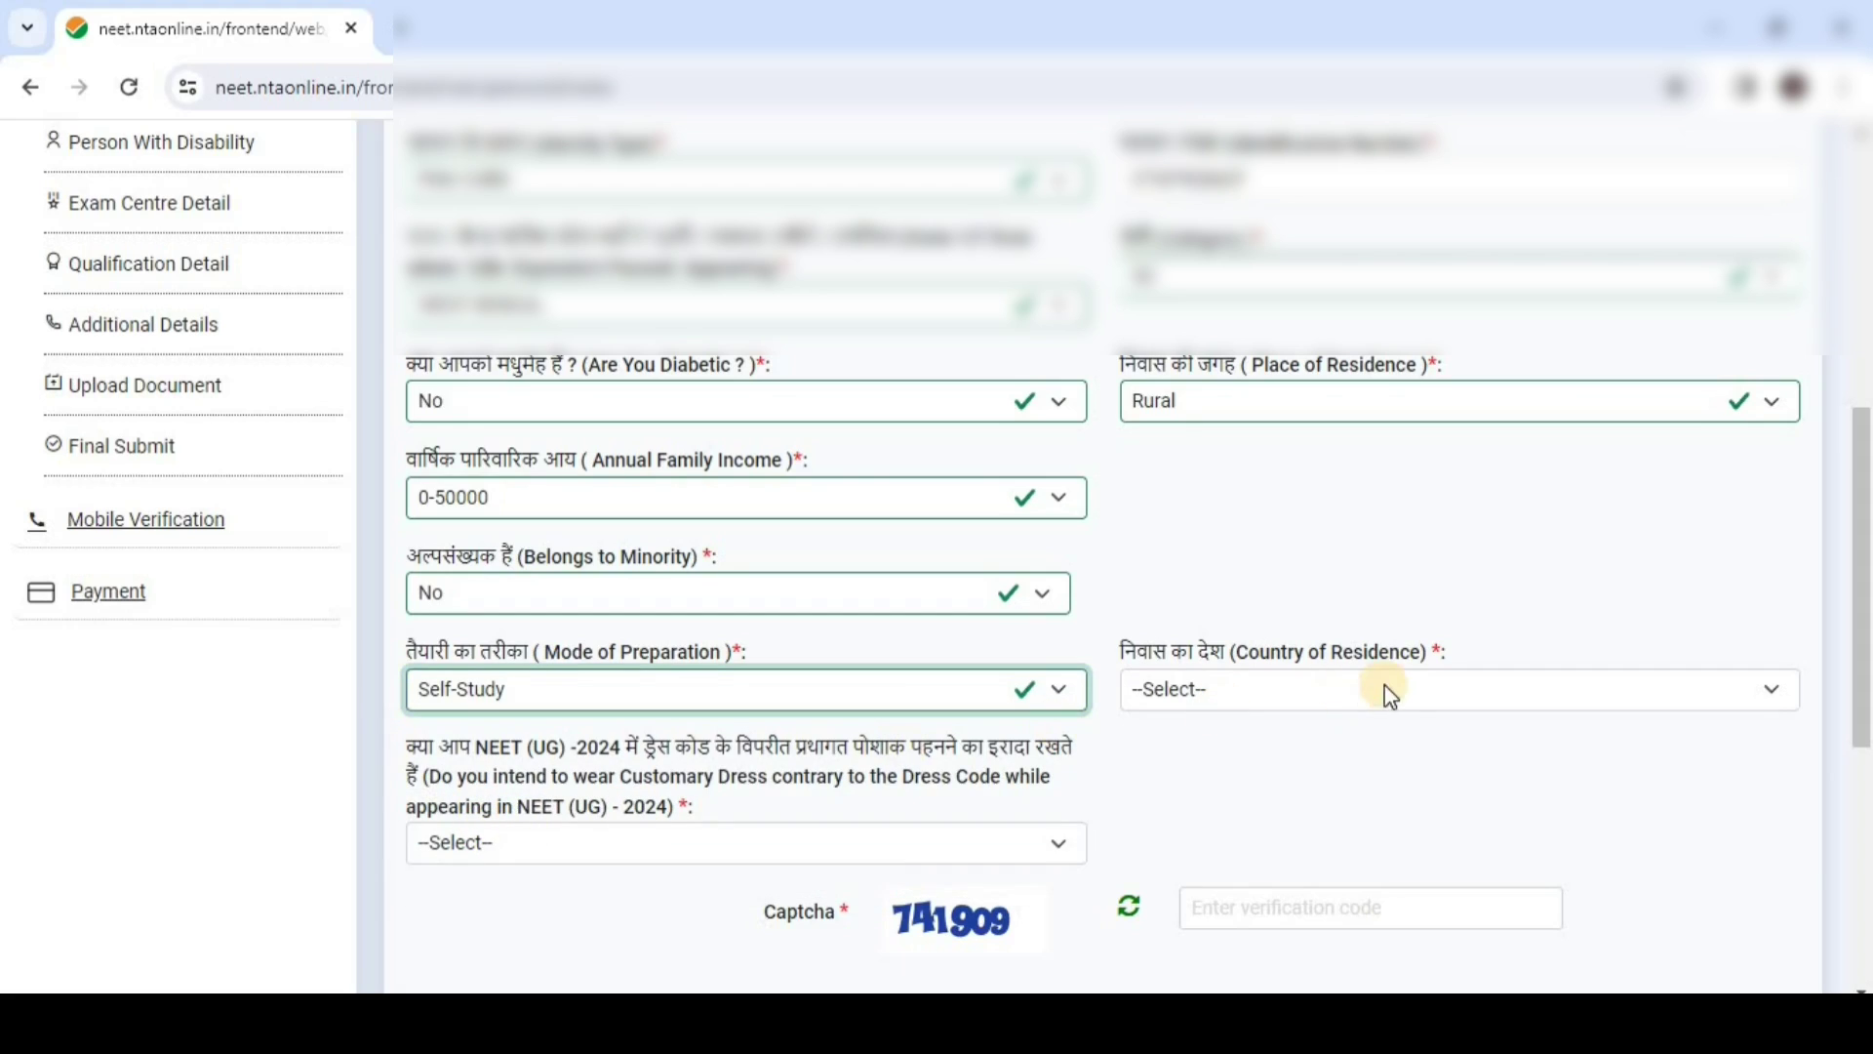
pyautogui.click(1317, 698)
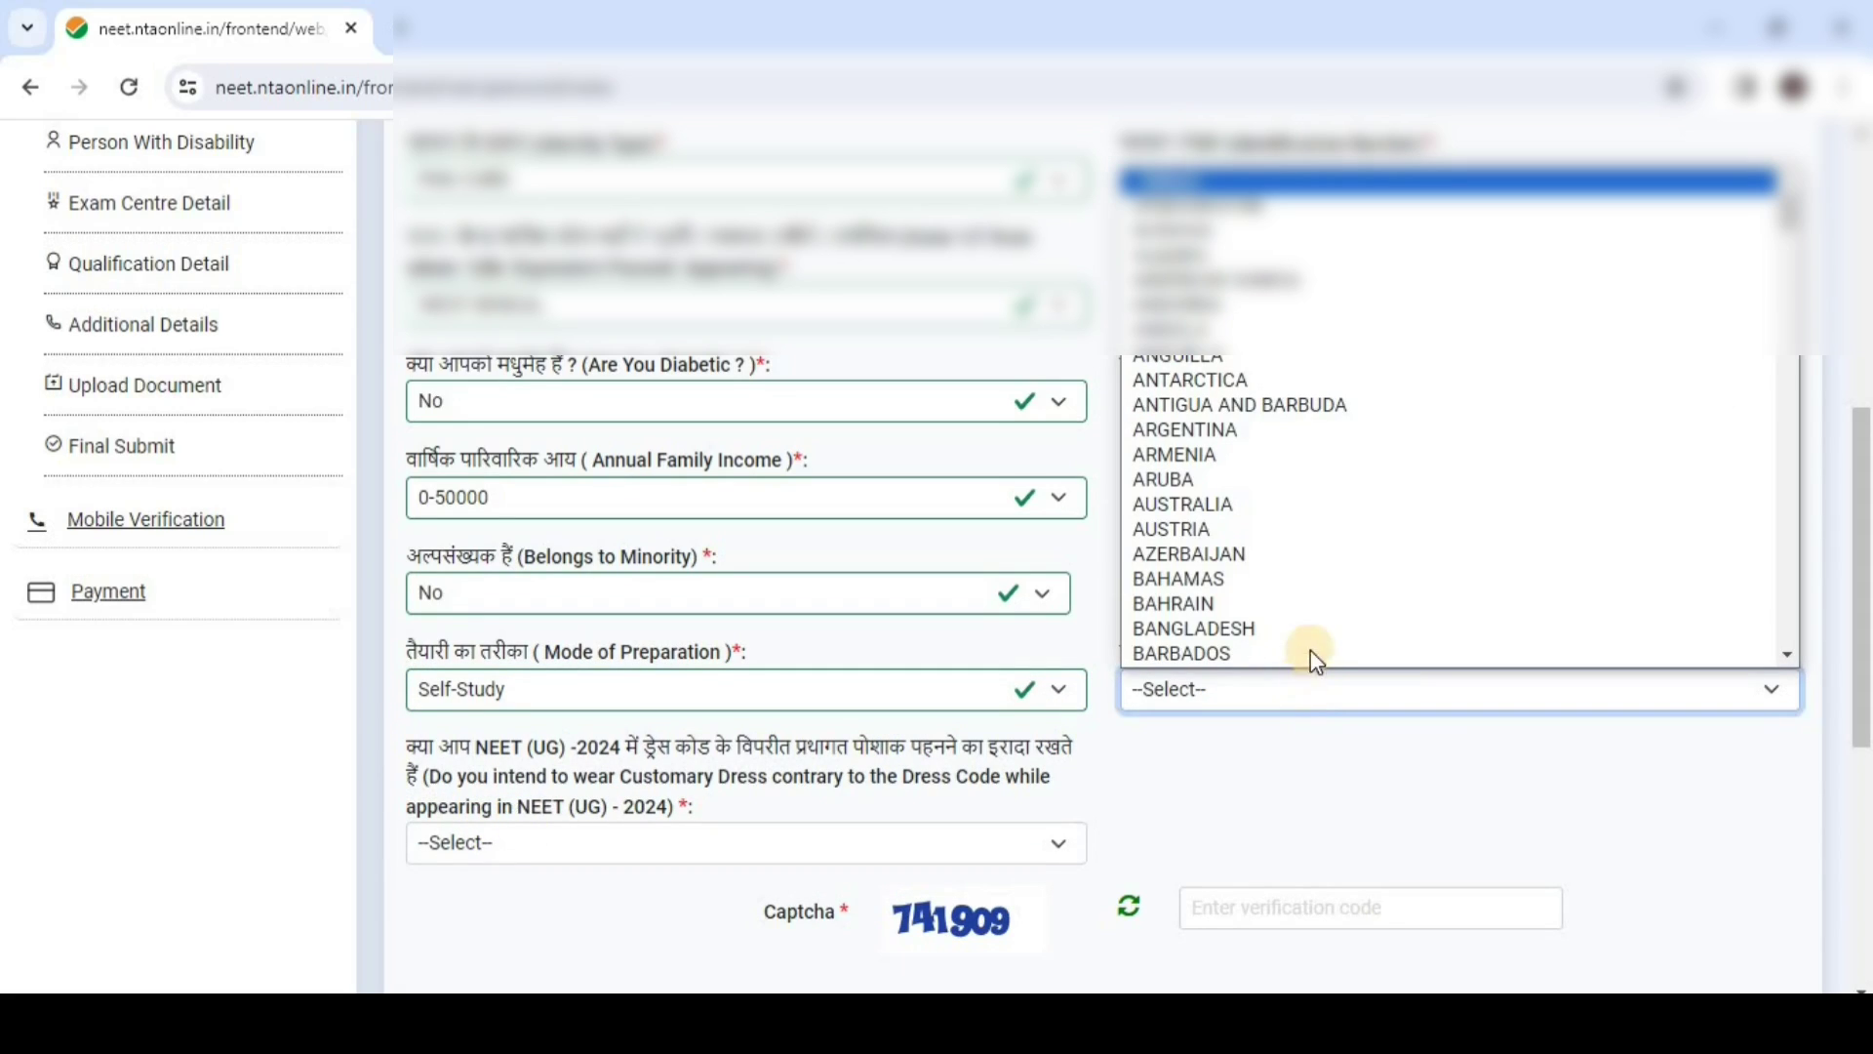
pyautogui.scroll(-10, 1220, 390)
pyautogui.scroll(-15, 1220, 381)
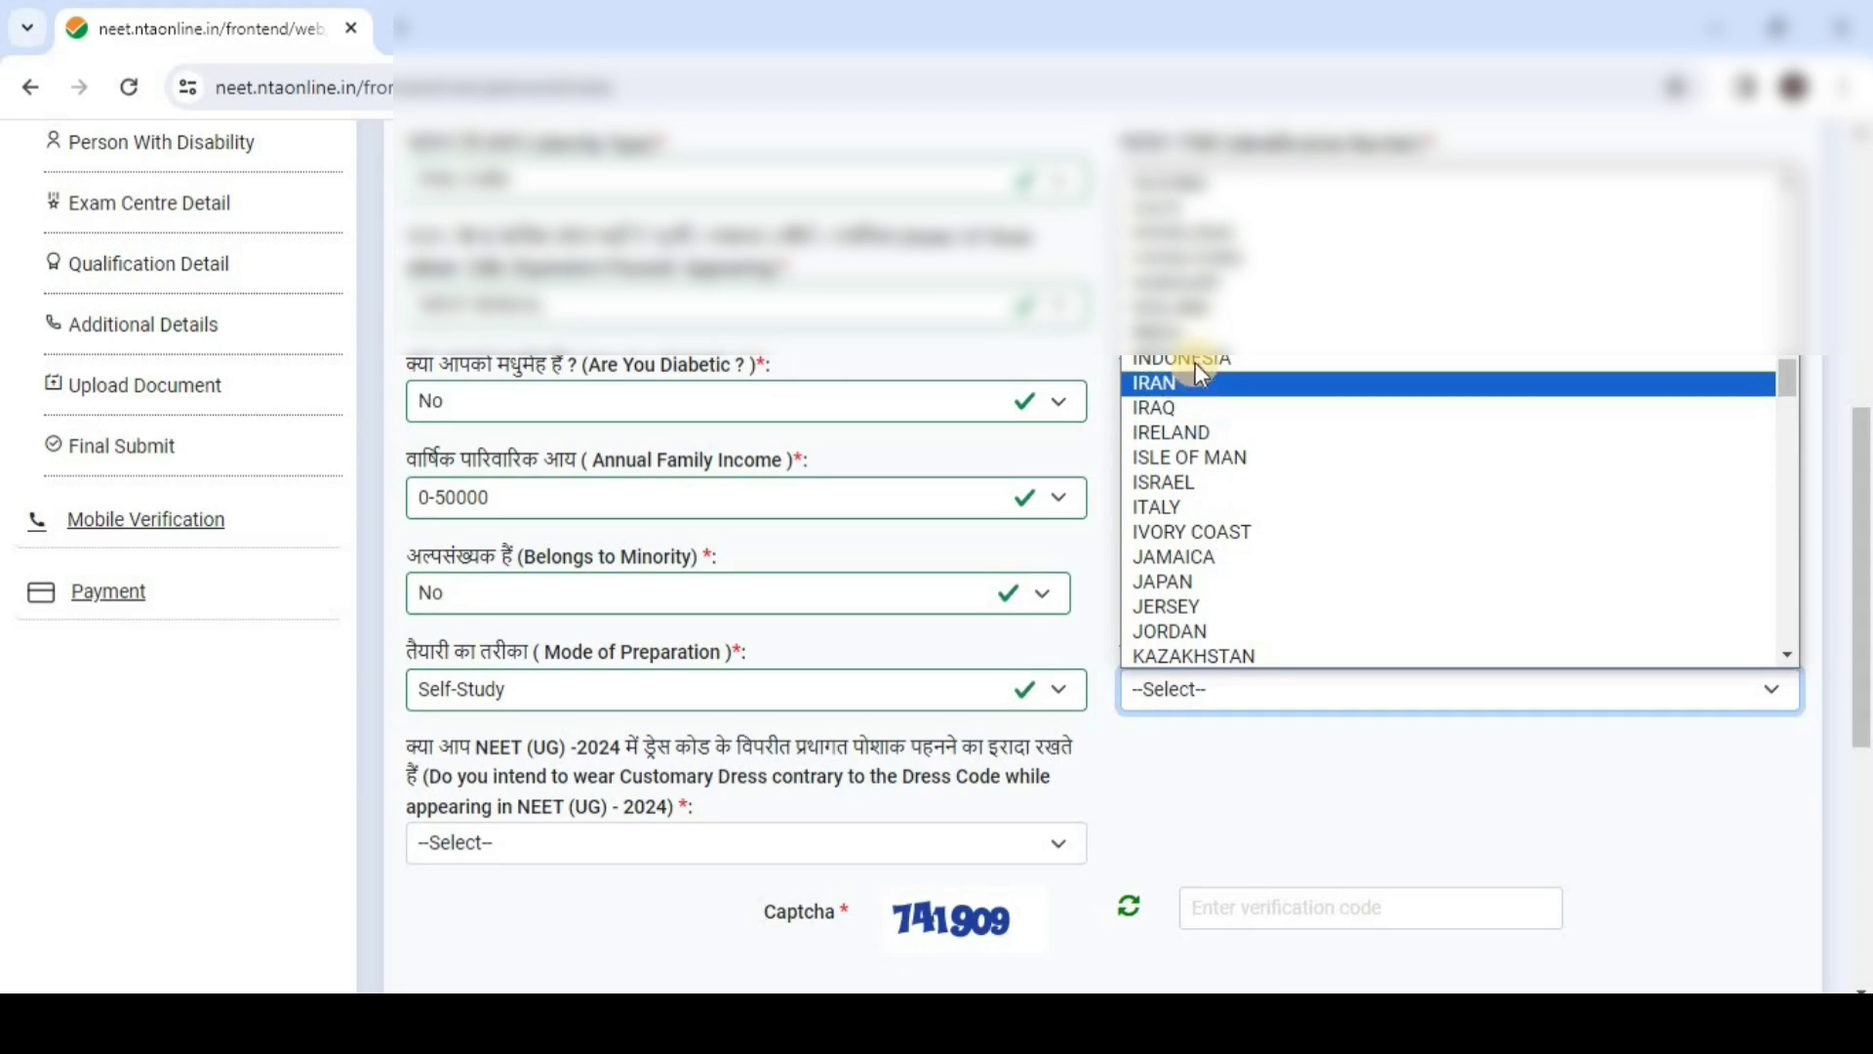
pyautogui.scroll(1, 1196, 361)
pyautogui.click(1186, 336)
pyautogui.scroll(-4, 1261, 507)
pyautogui.moveTo(429, 362); pyautogui.dragTo(1035, 385)
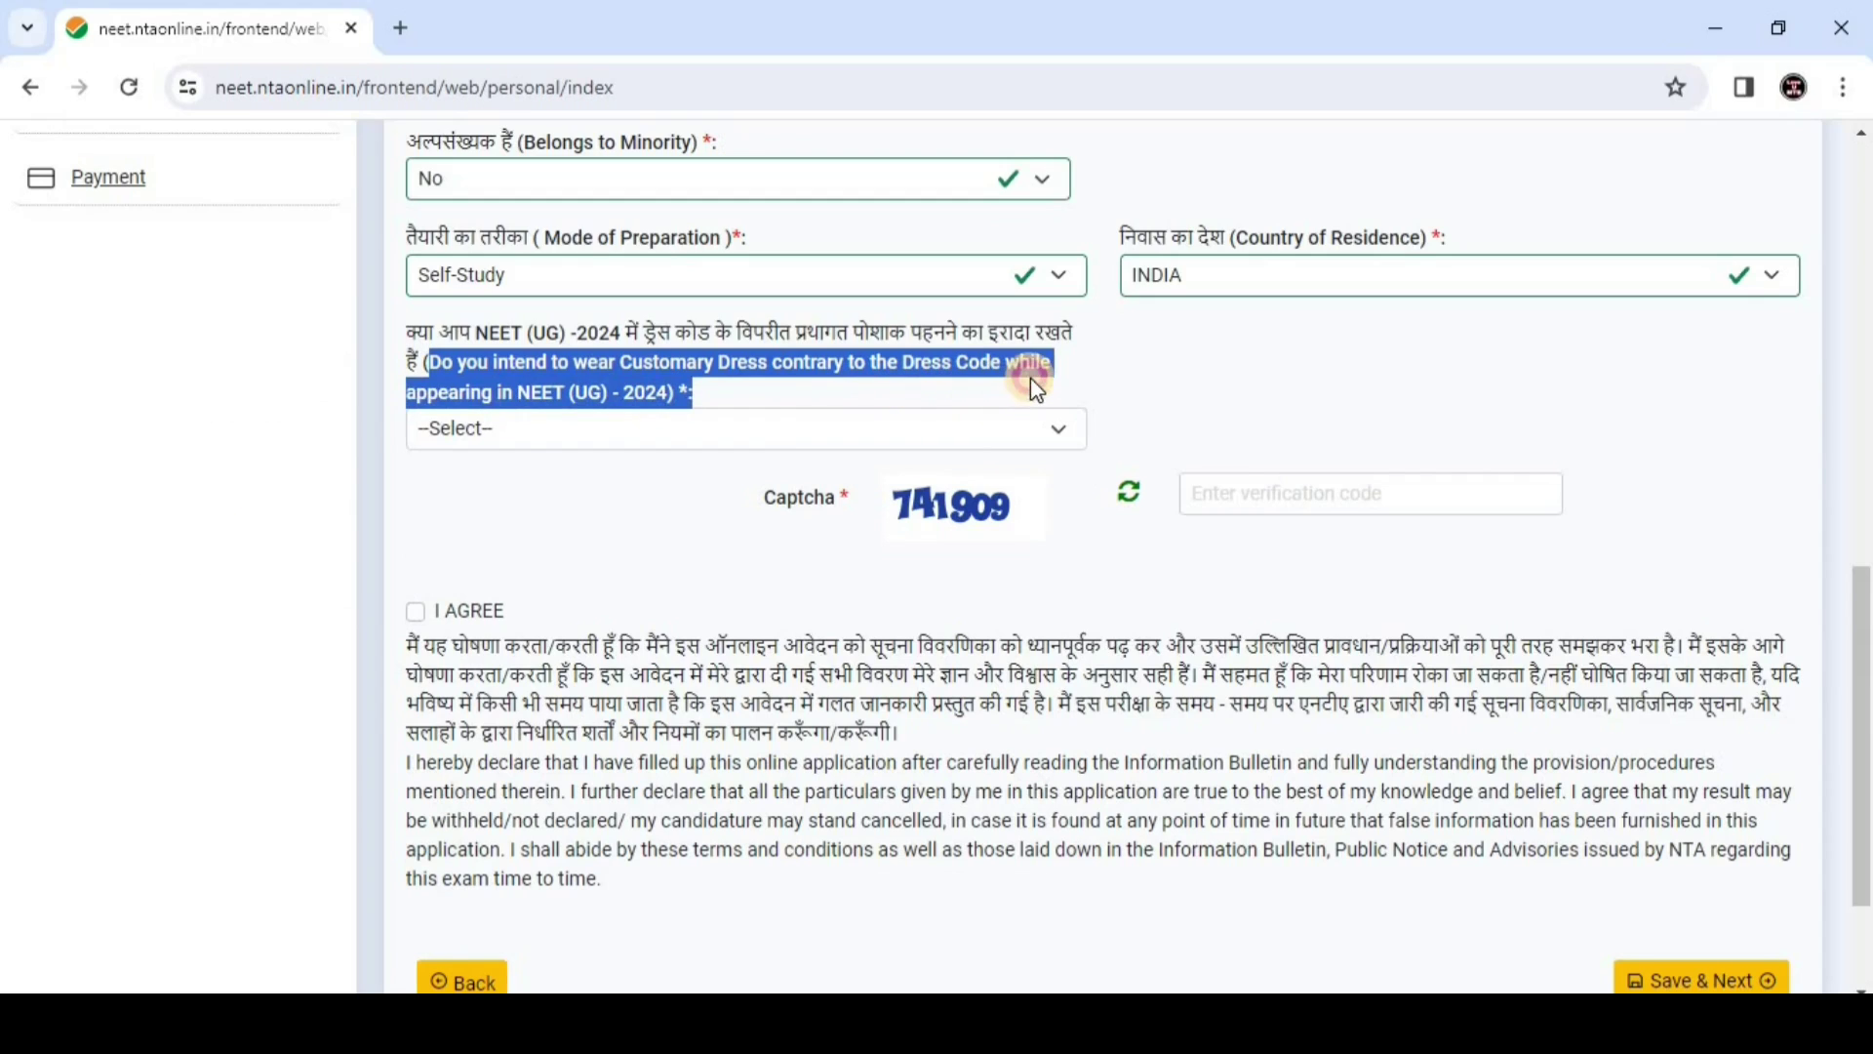
pyautogui.click(610, 398)
pyautogui.click(612, 418)
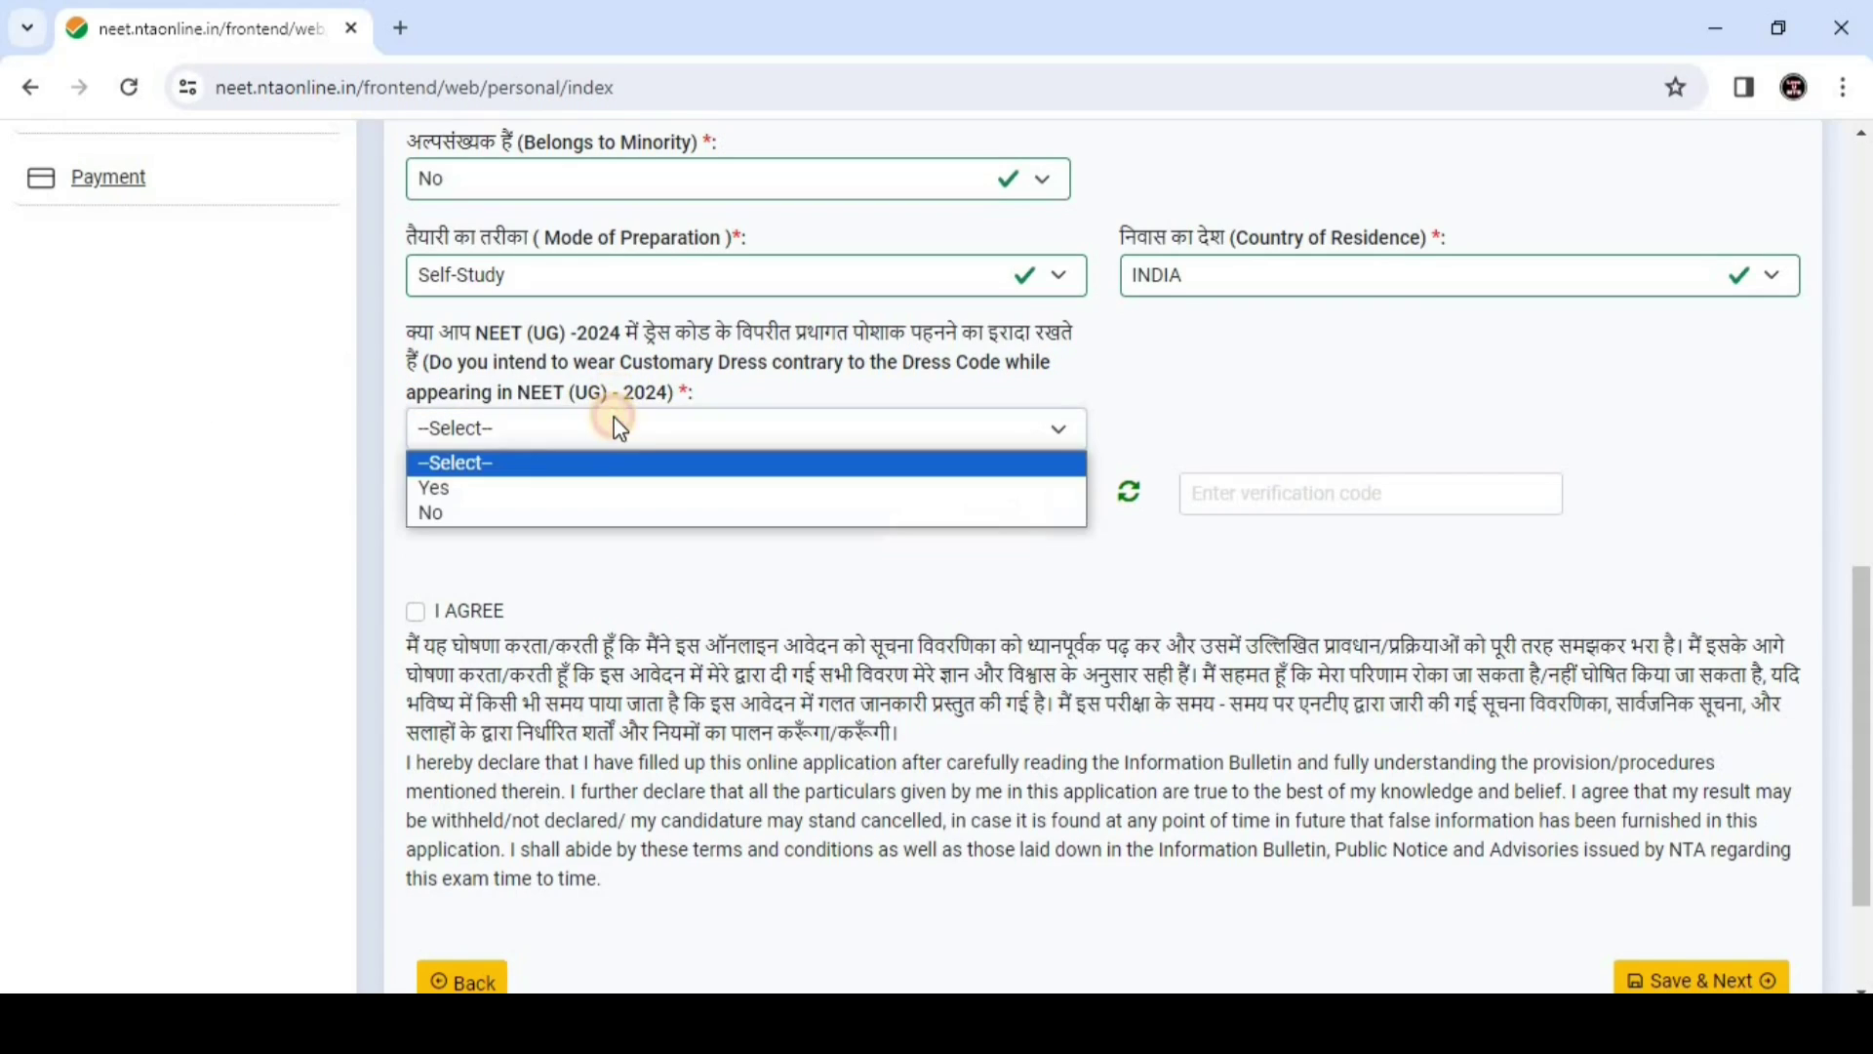
pyautogui.click(556, 493)
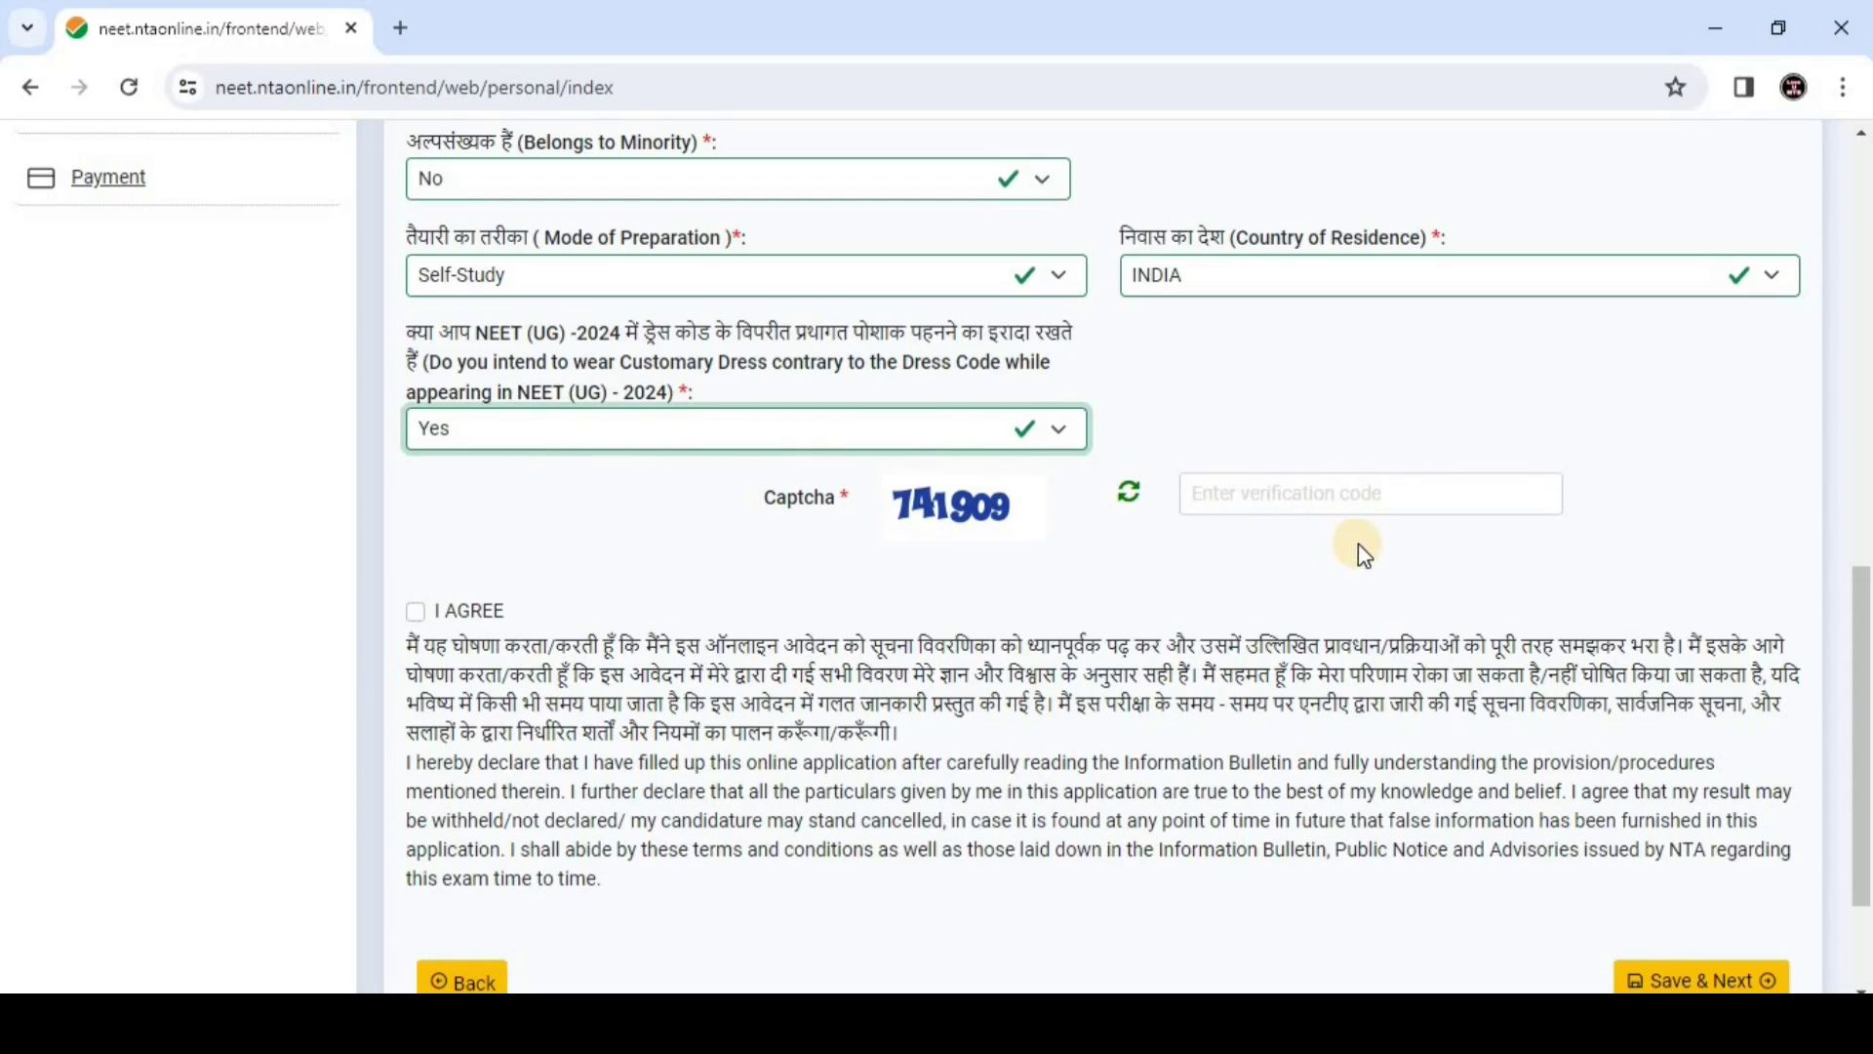
# - Enter the captcha code, agree to the declaration and save the personal details
pyautogui.click(1291, 506)
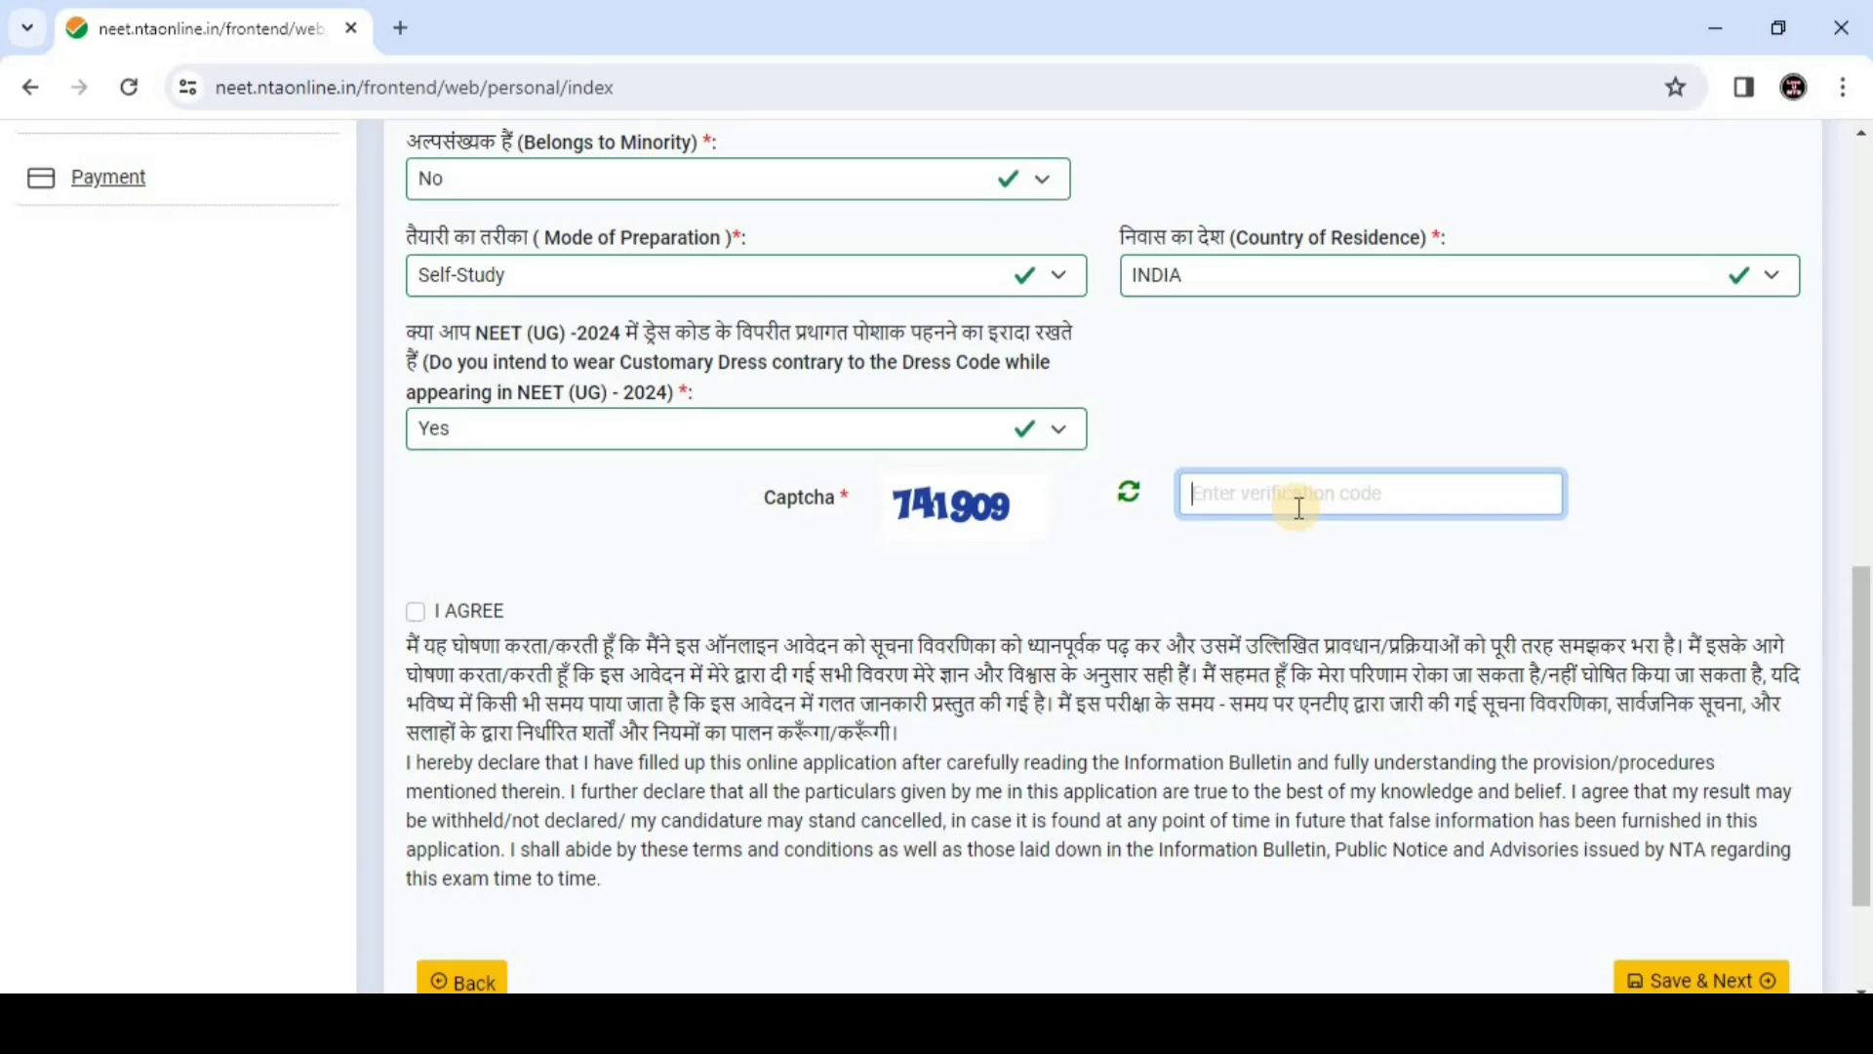
pyautogui.write('741909')
pyautogui.click(408, 610)
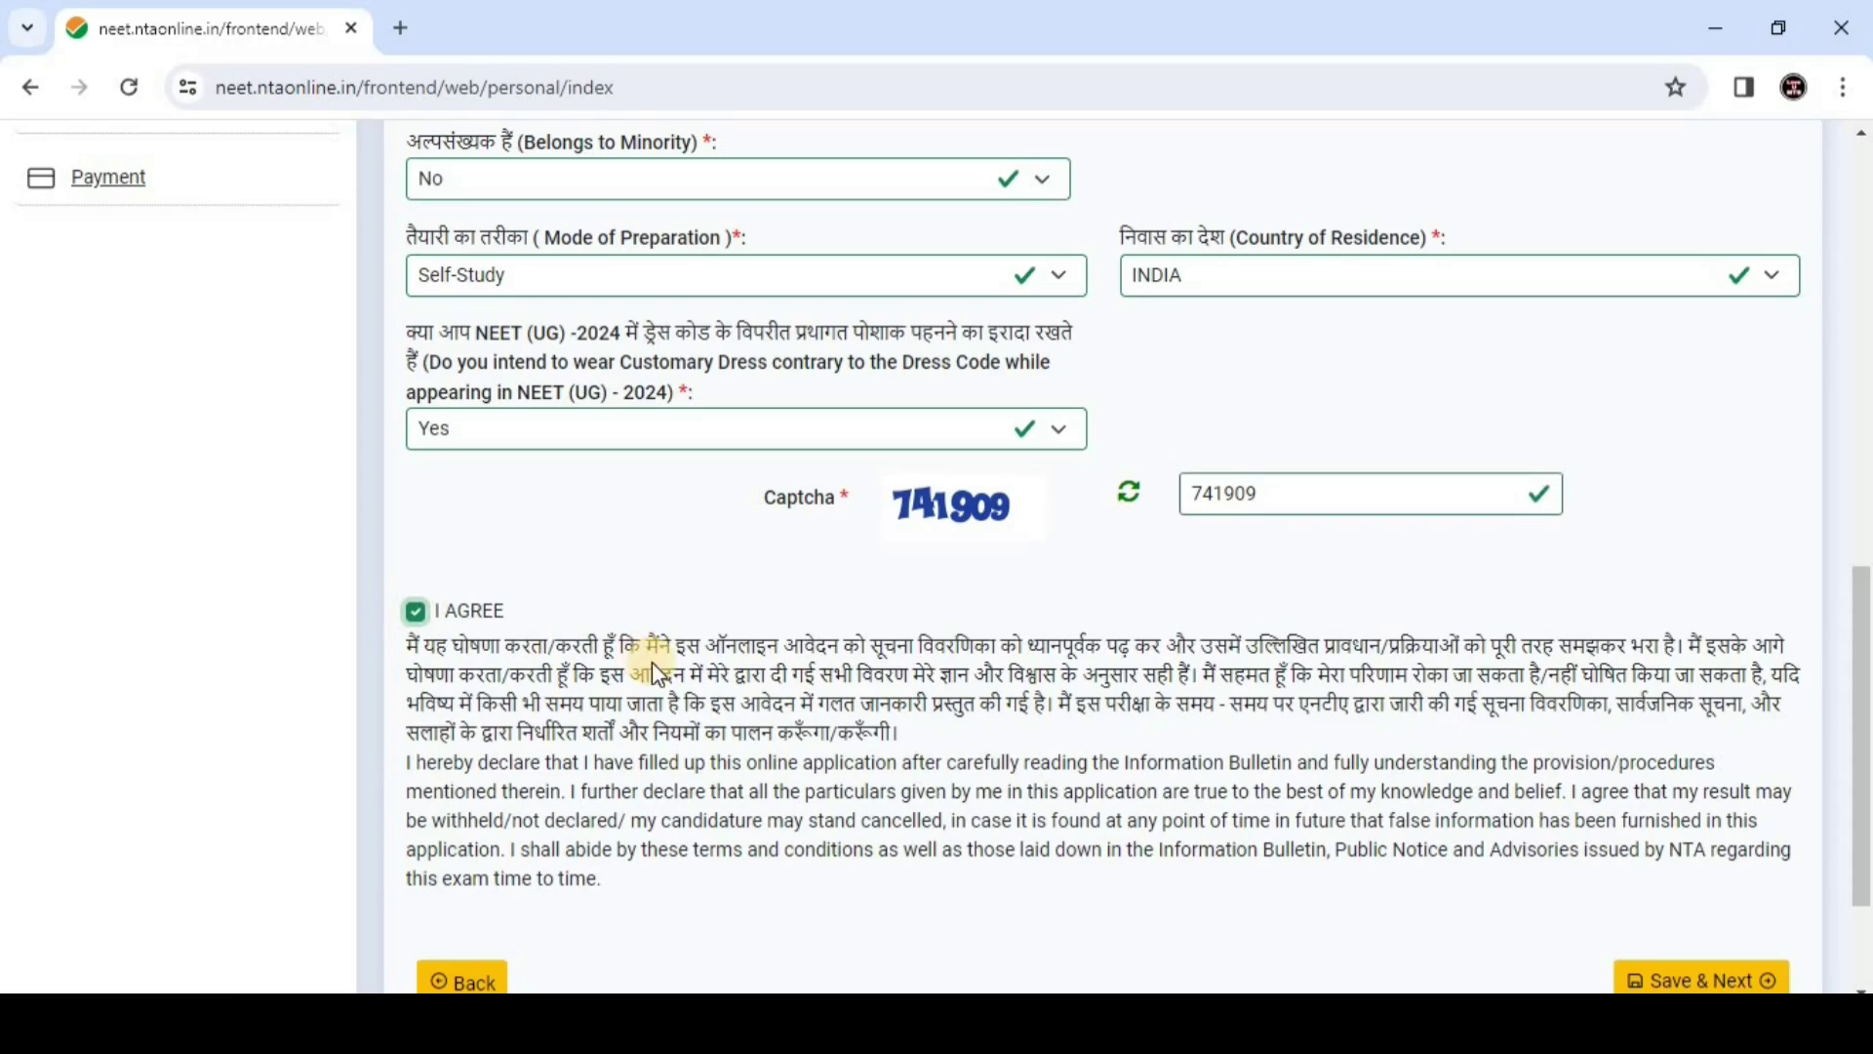
pyautogui.scroll(-1, 652, 657)
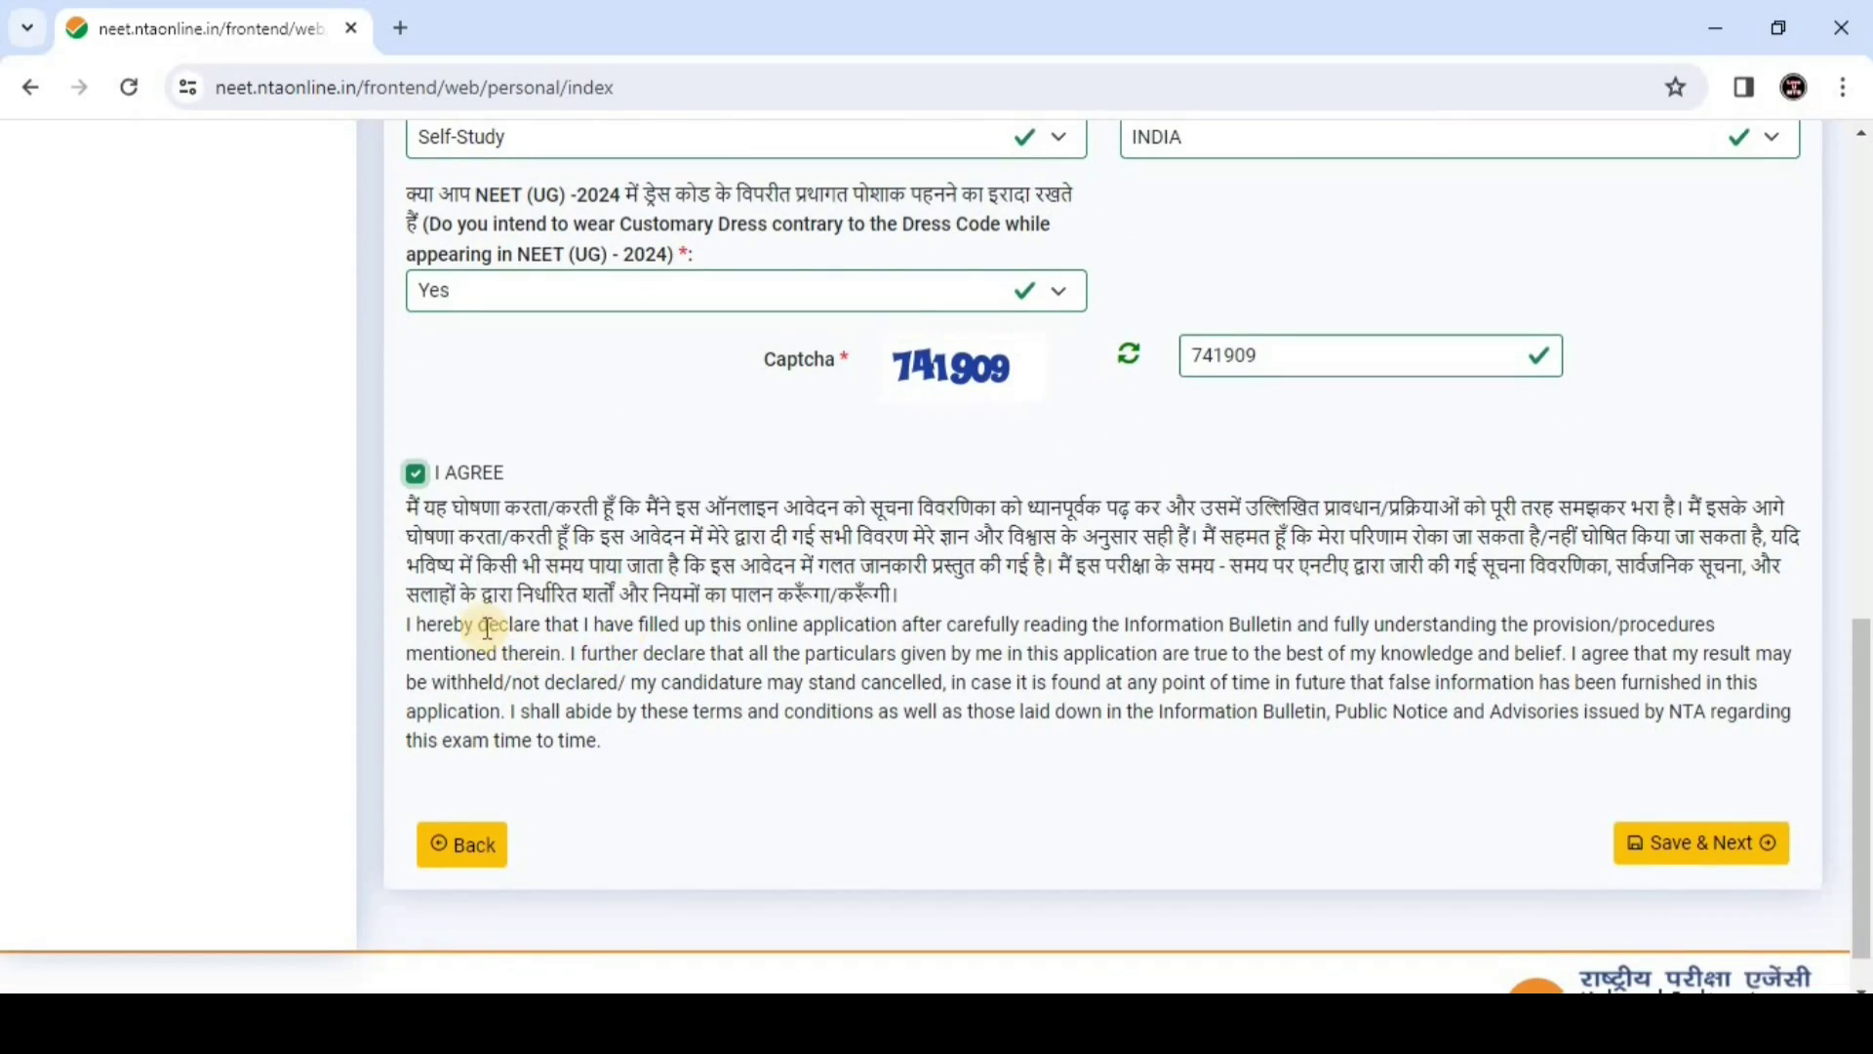
pyautogui.moveTo(559, 538); pyautogui.dragTo(1580, 600)
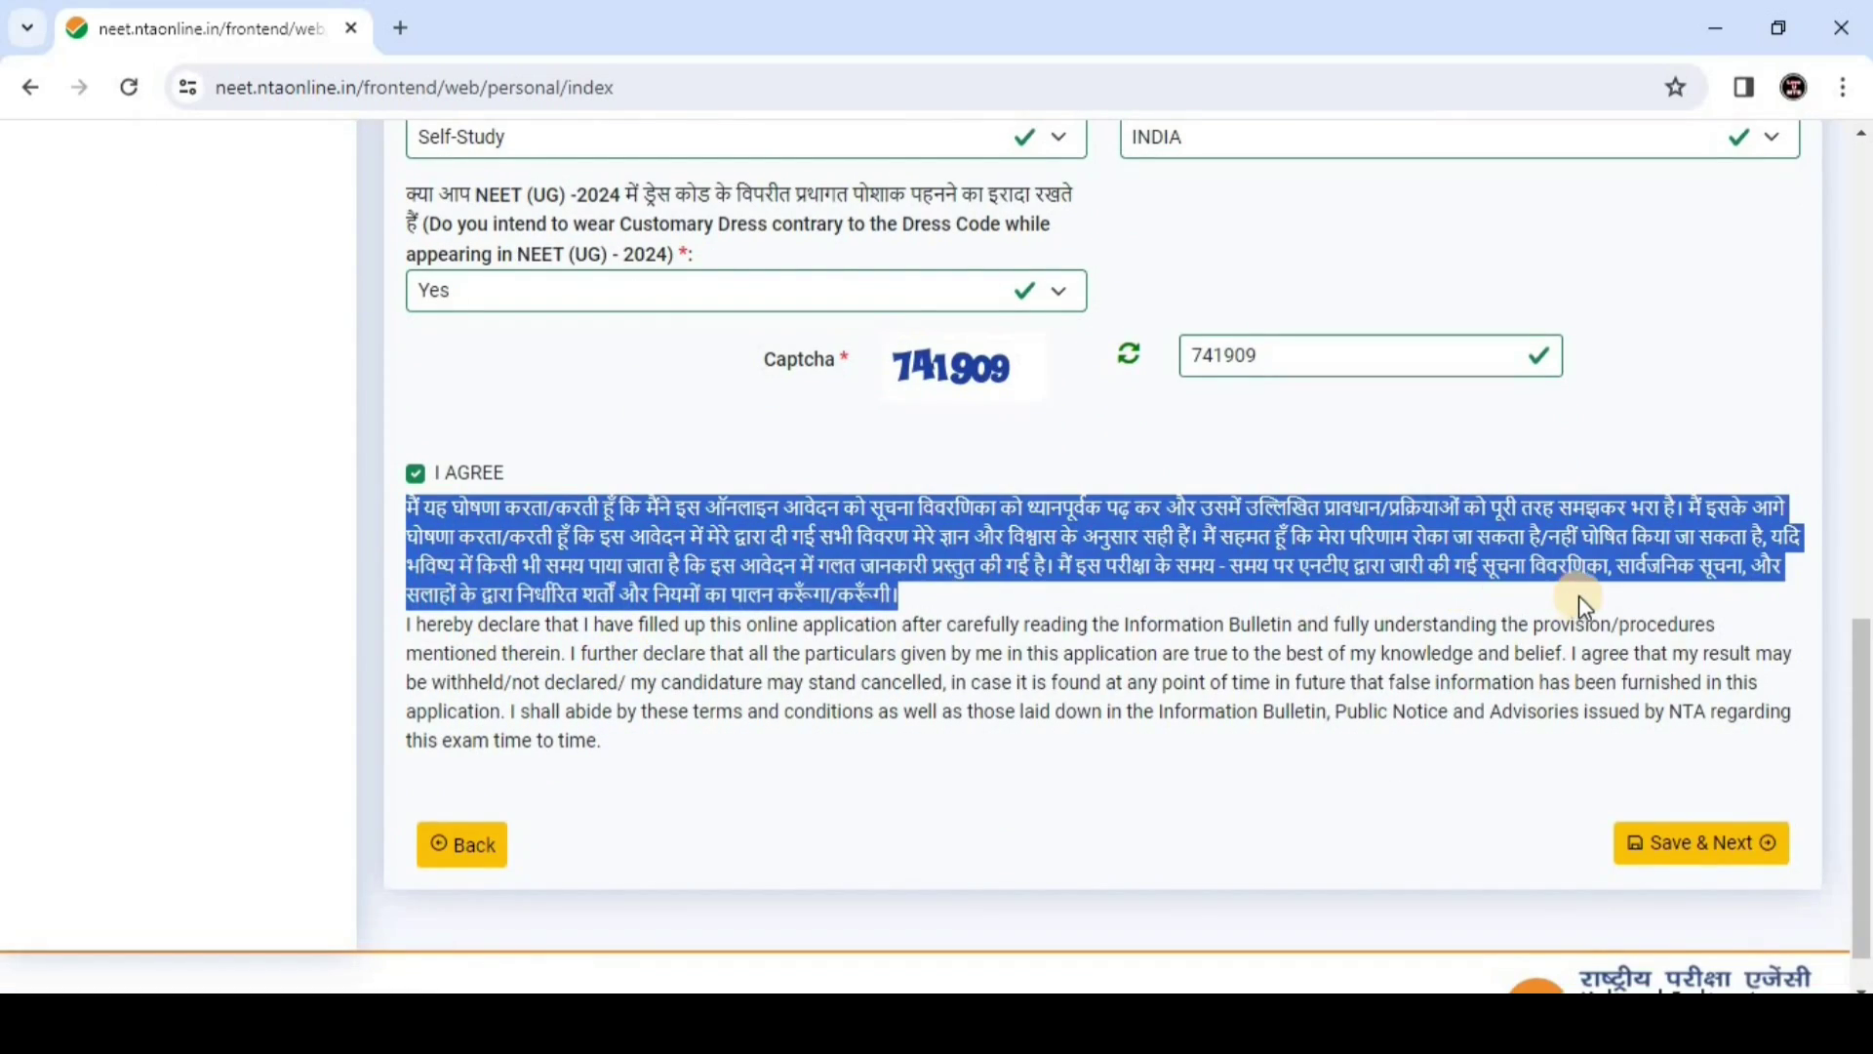
pyautogui.click(1717, 842)
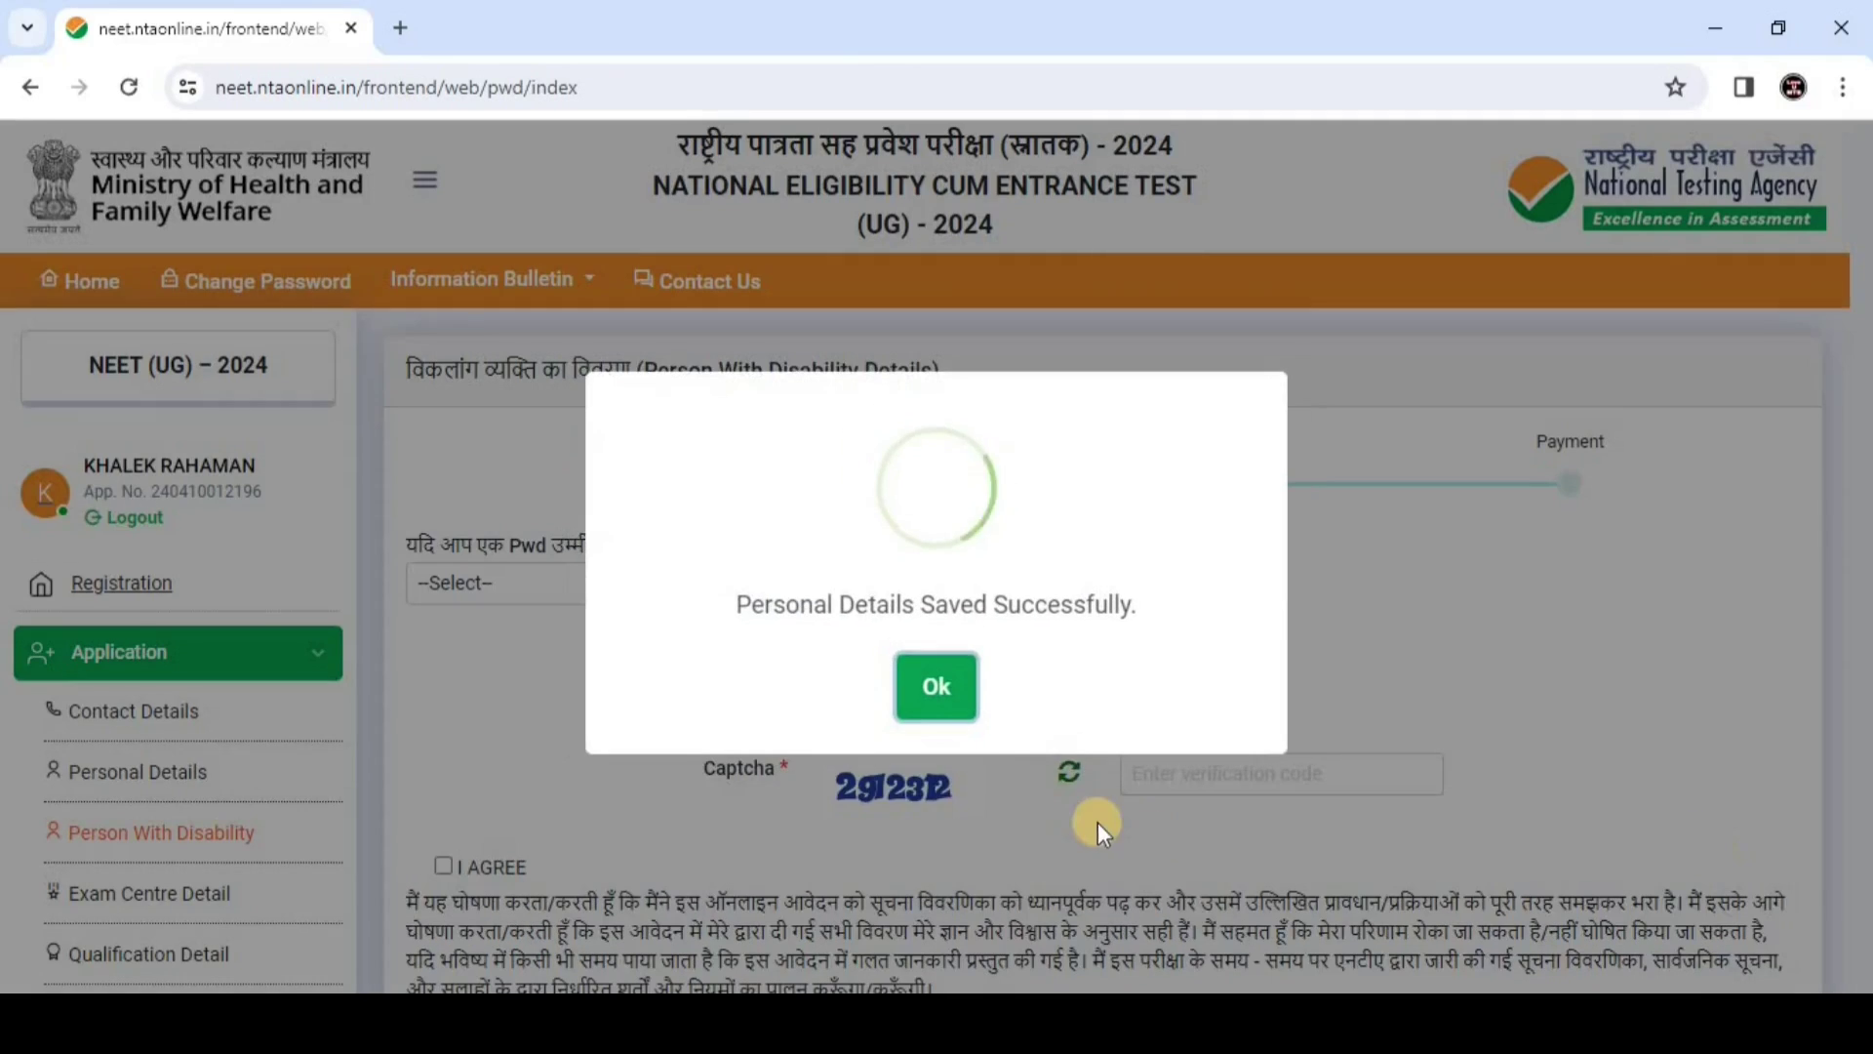
# - Mark the candidate as PwD with Locomotor disability at 40% to 80%
pyautogui.click(936, 695)
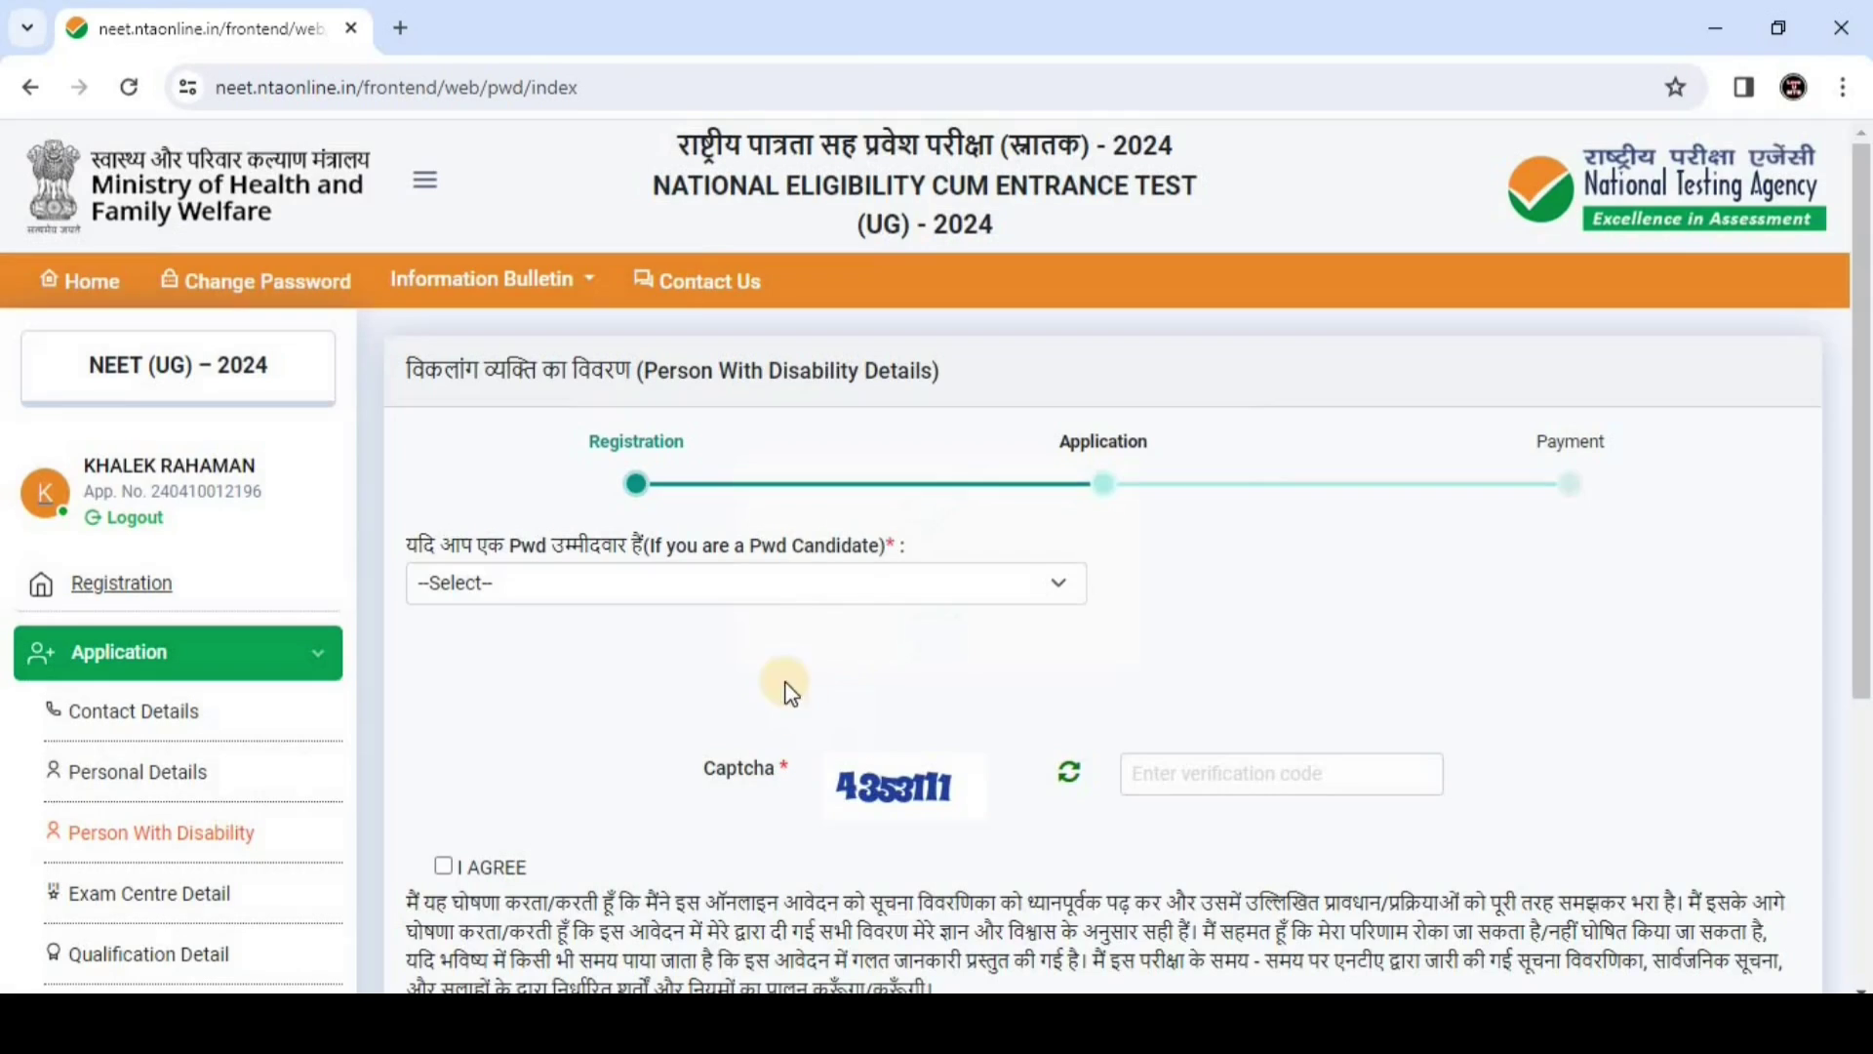
pyautogui.click(734, 586)
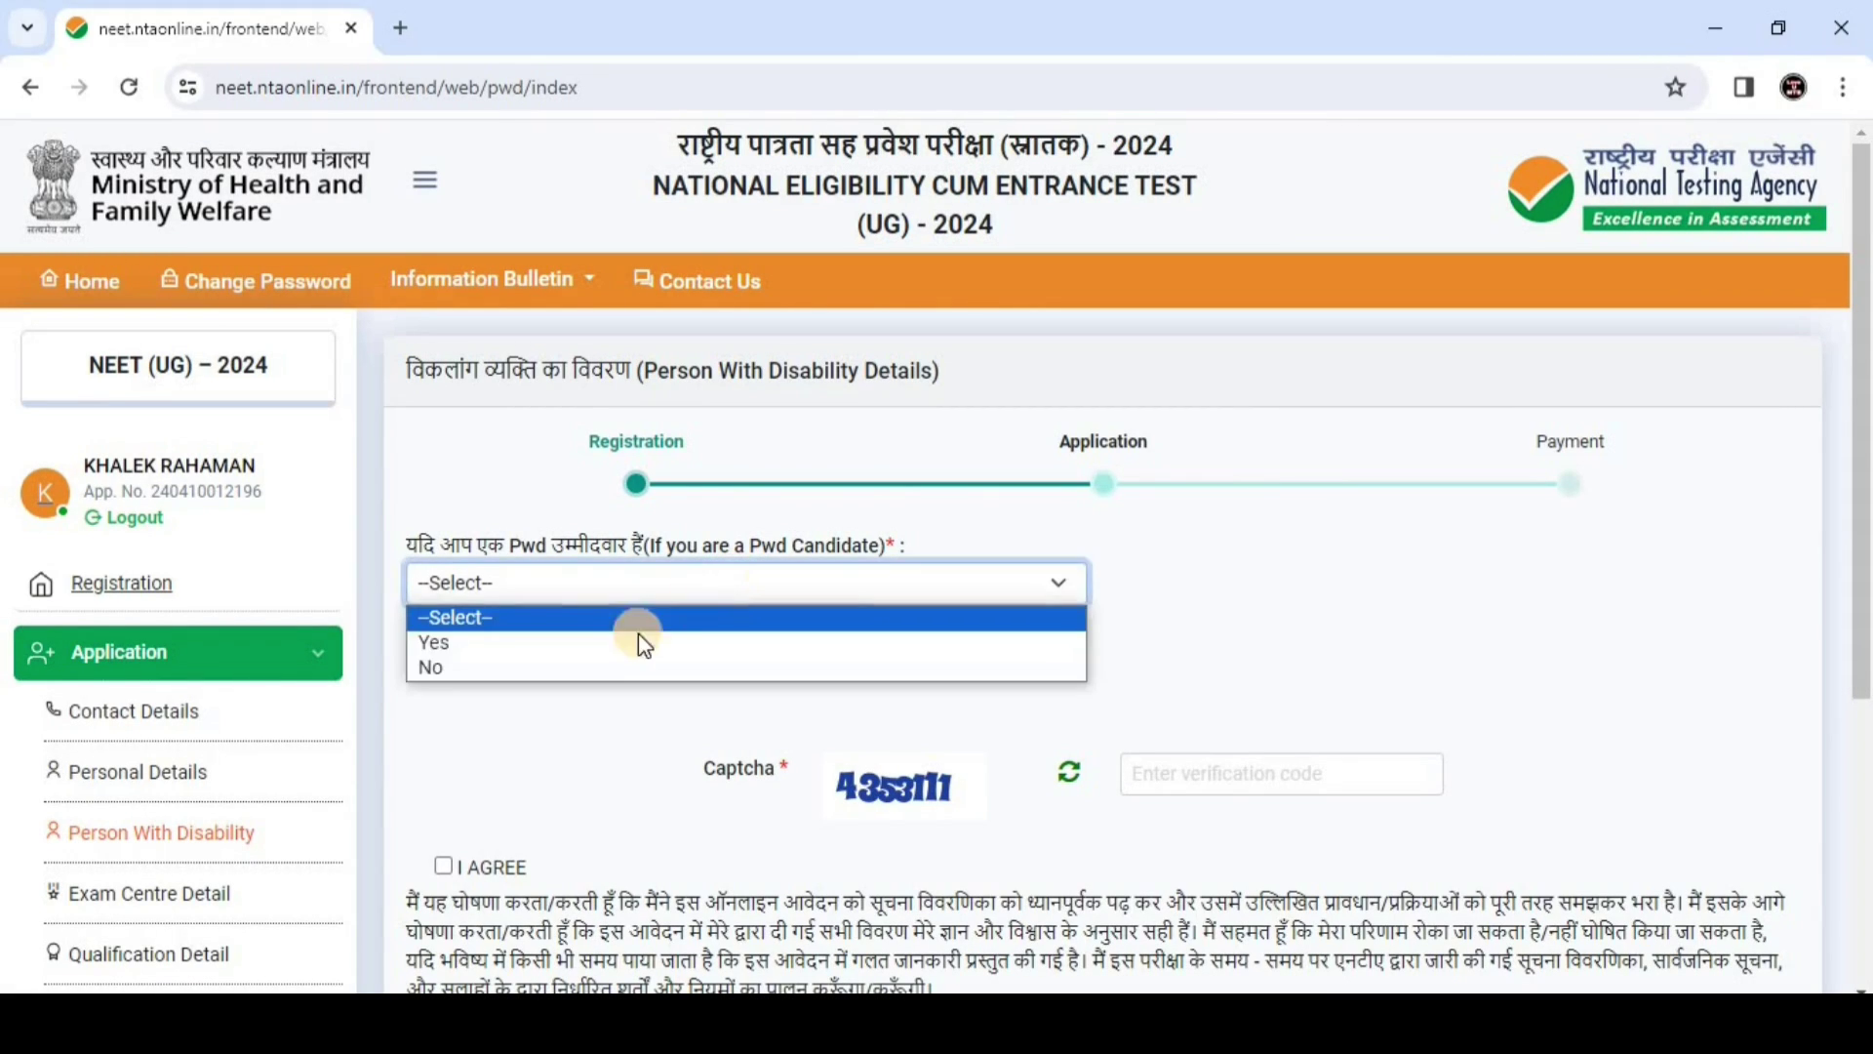
pyautogui.click(588, 644)
pyautogui.click(636, 698)
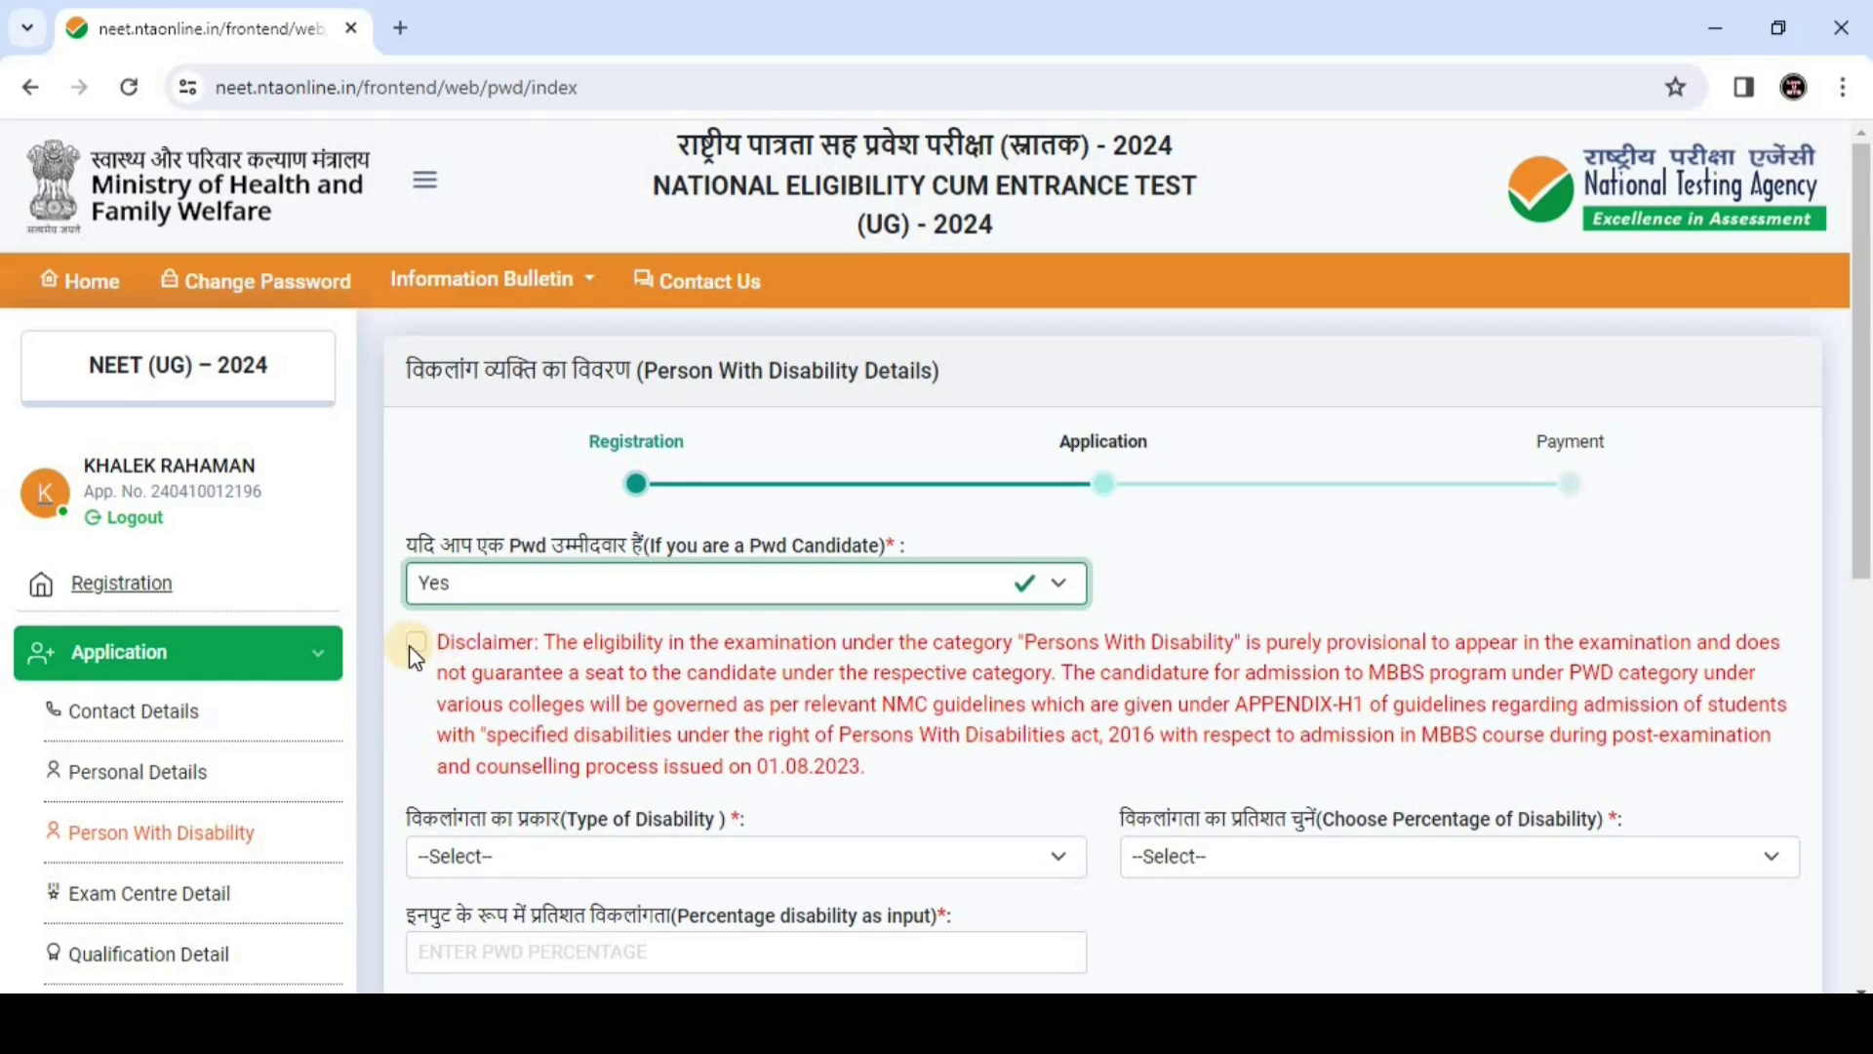
pyautogui.click(414, 643)
pyautogui.scroll(-1, 683, 800)
pyautogui.click(678, 740)
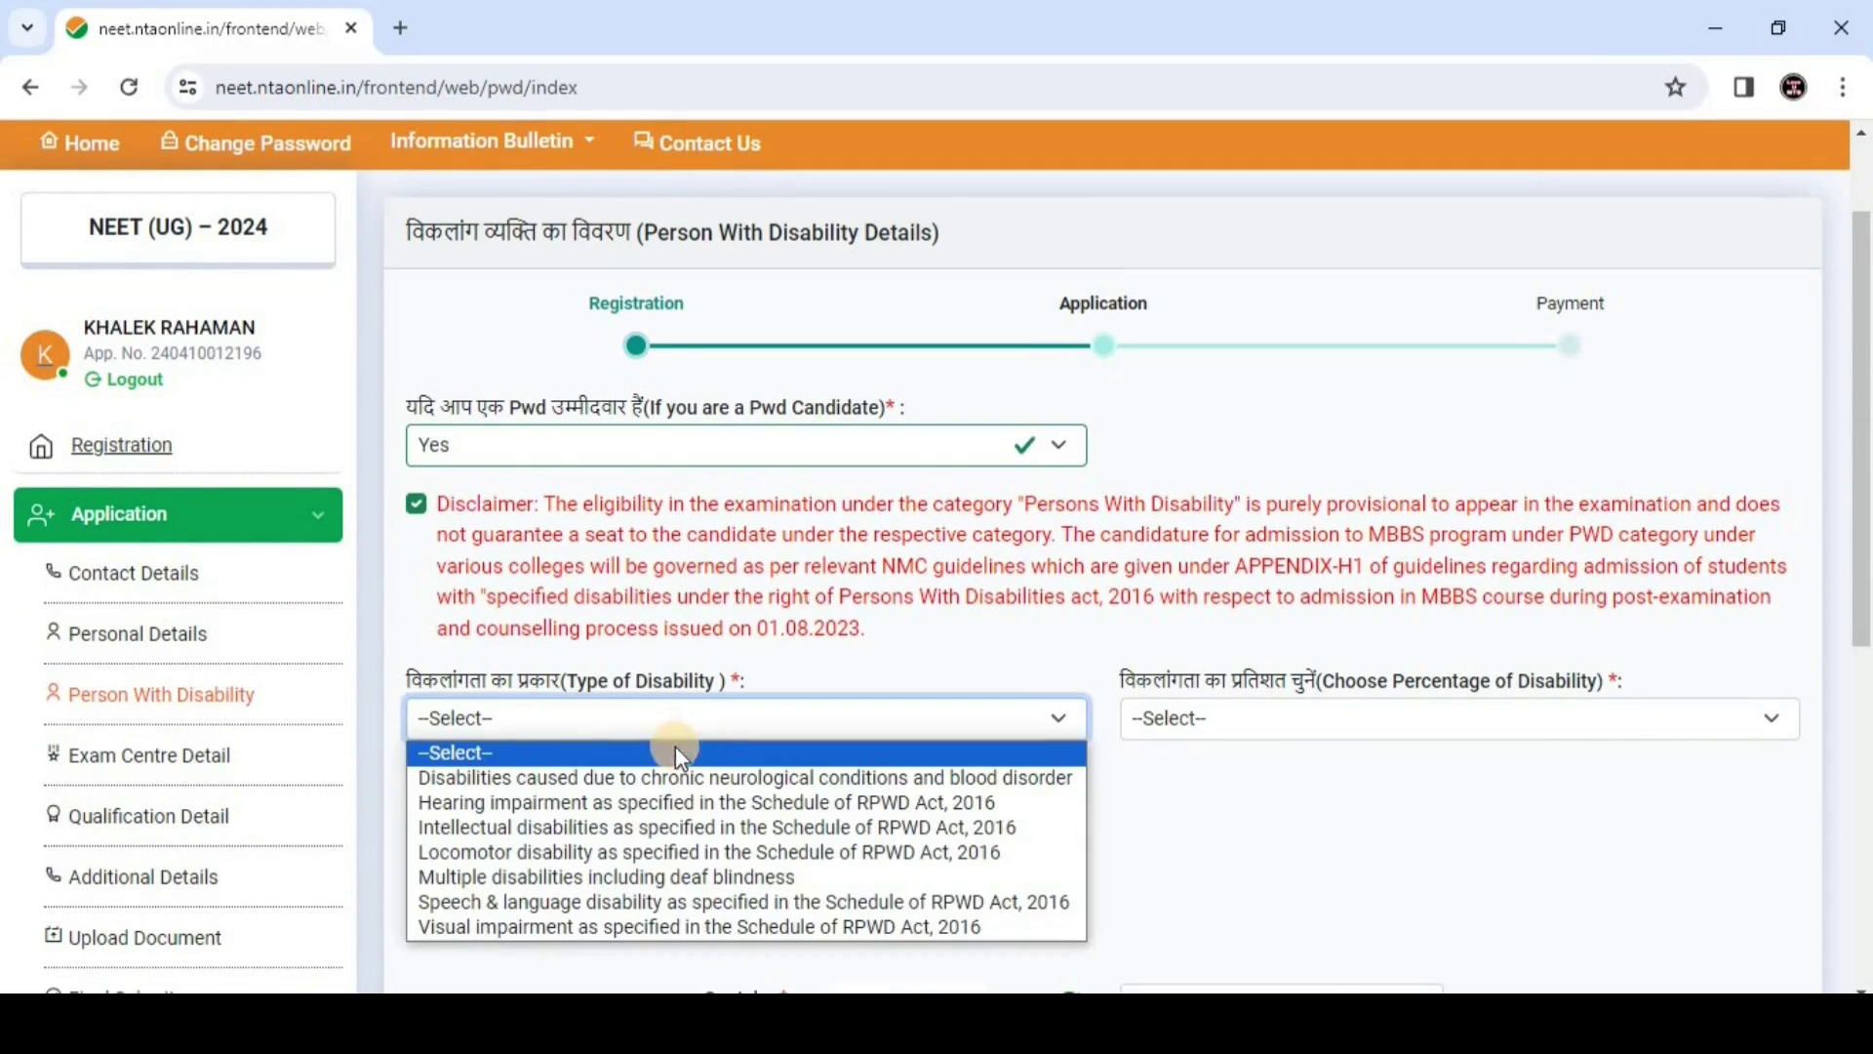
pyautogui.click(664, 852)
pyautogui.click(1239, 720)
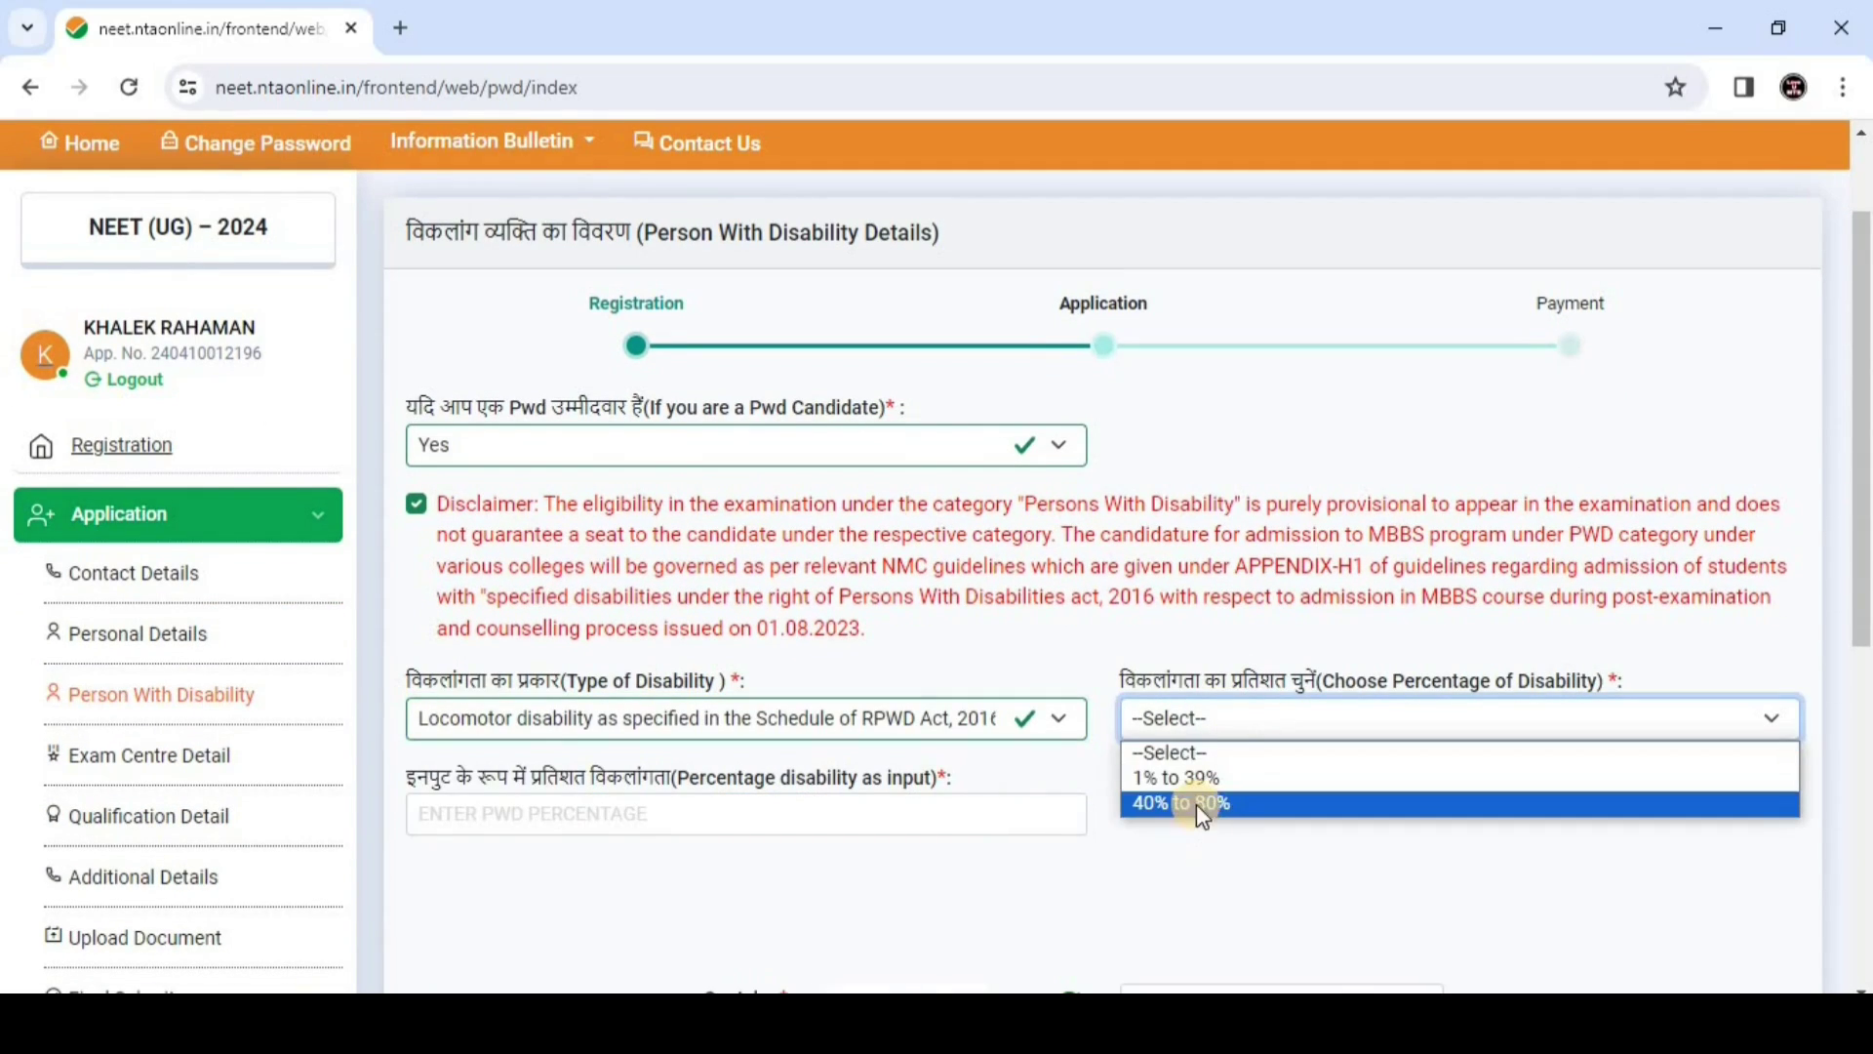
pyautogui.click(1200, 804)
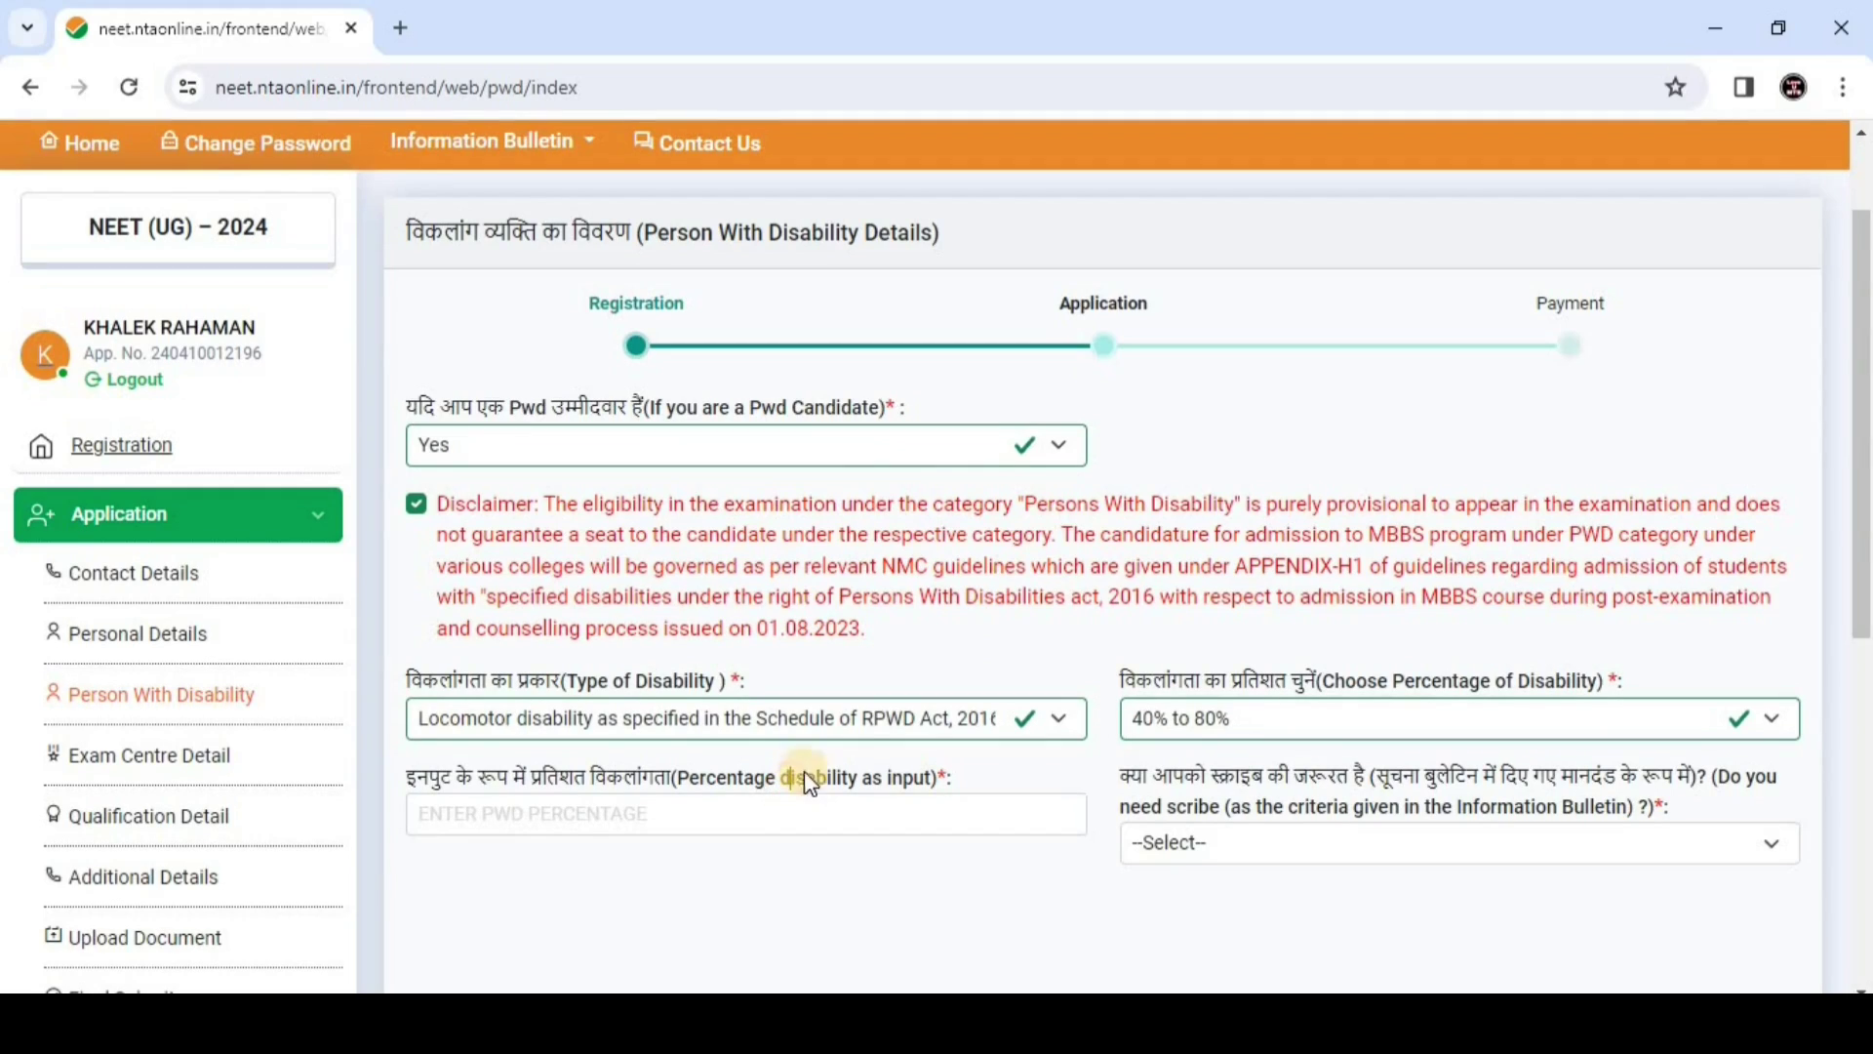
# - Change PwD candidate to No, enter the captcha, agree, and save
pyautogui.click(597, 464)
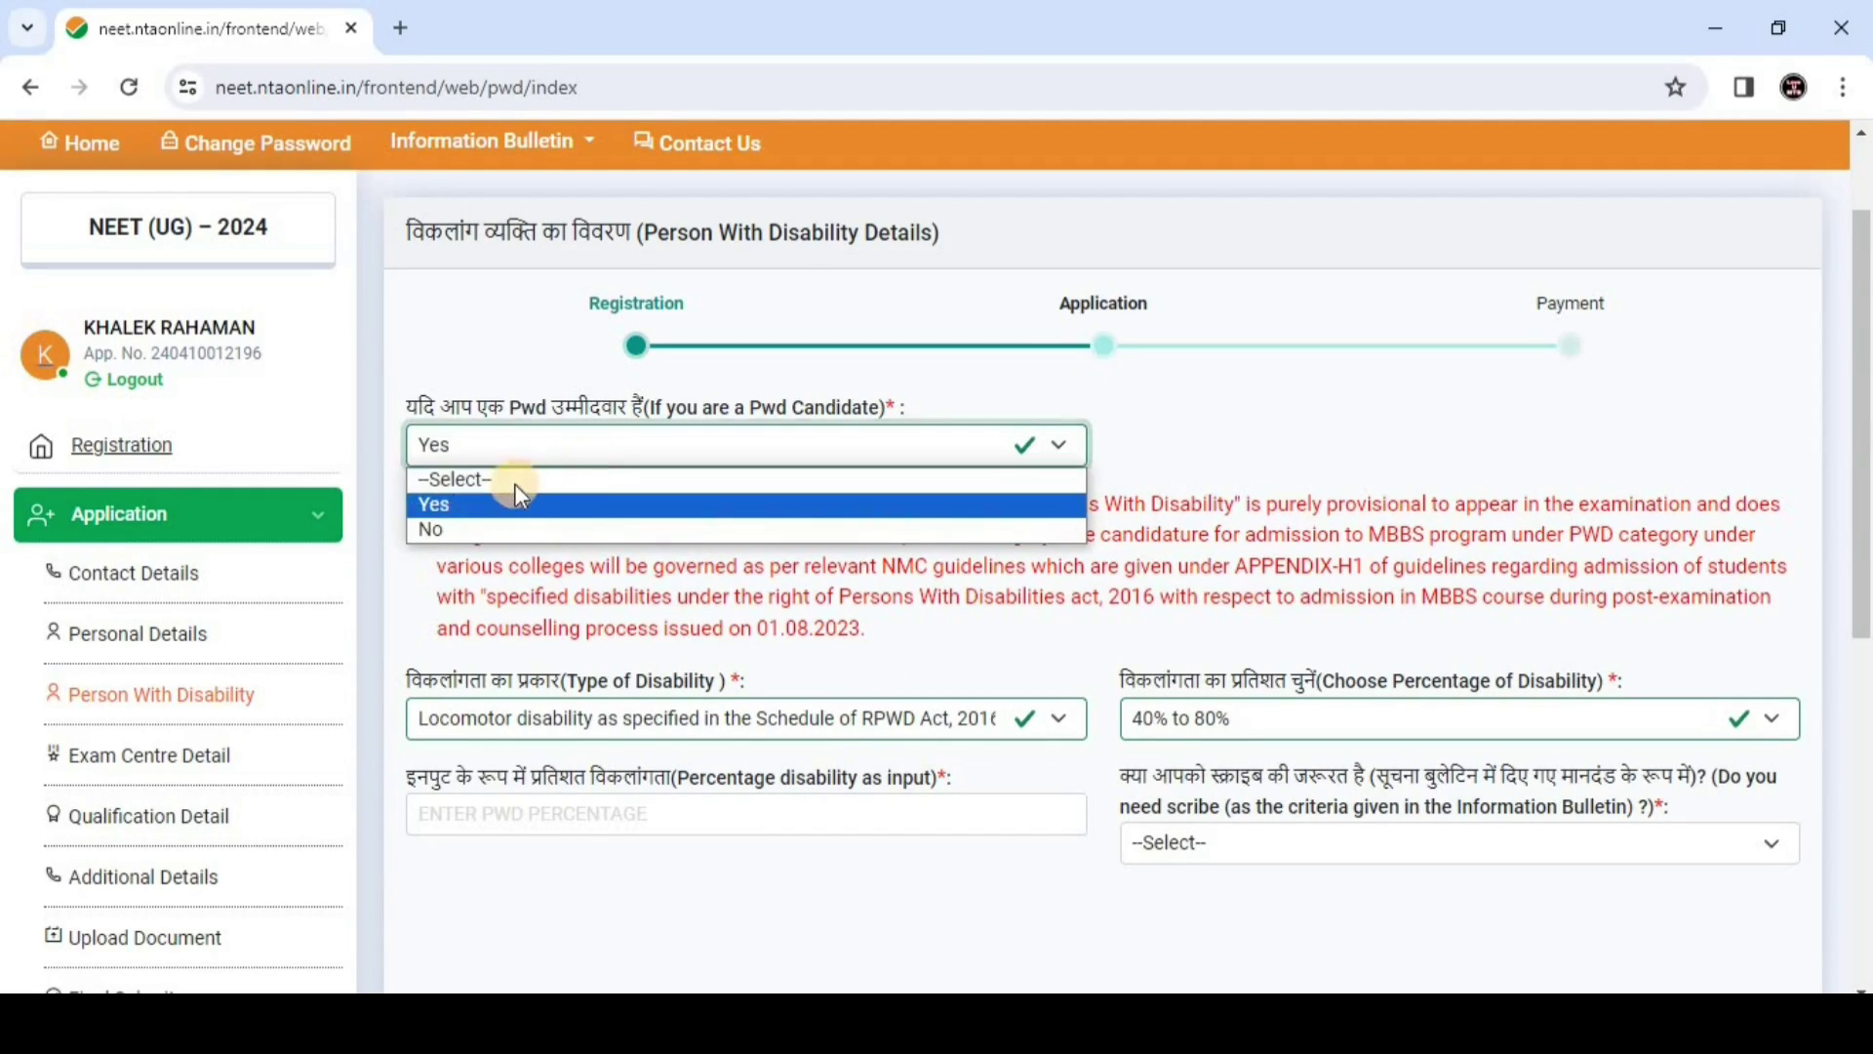
pyautogui.click(501, 533)
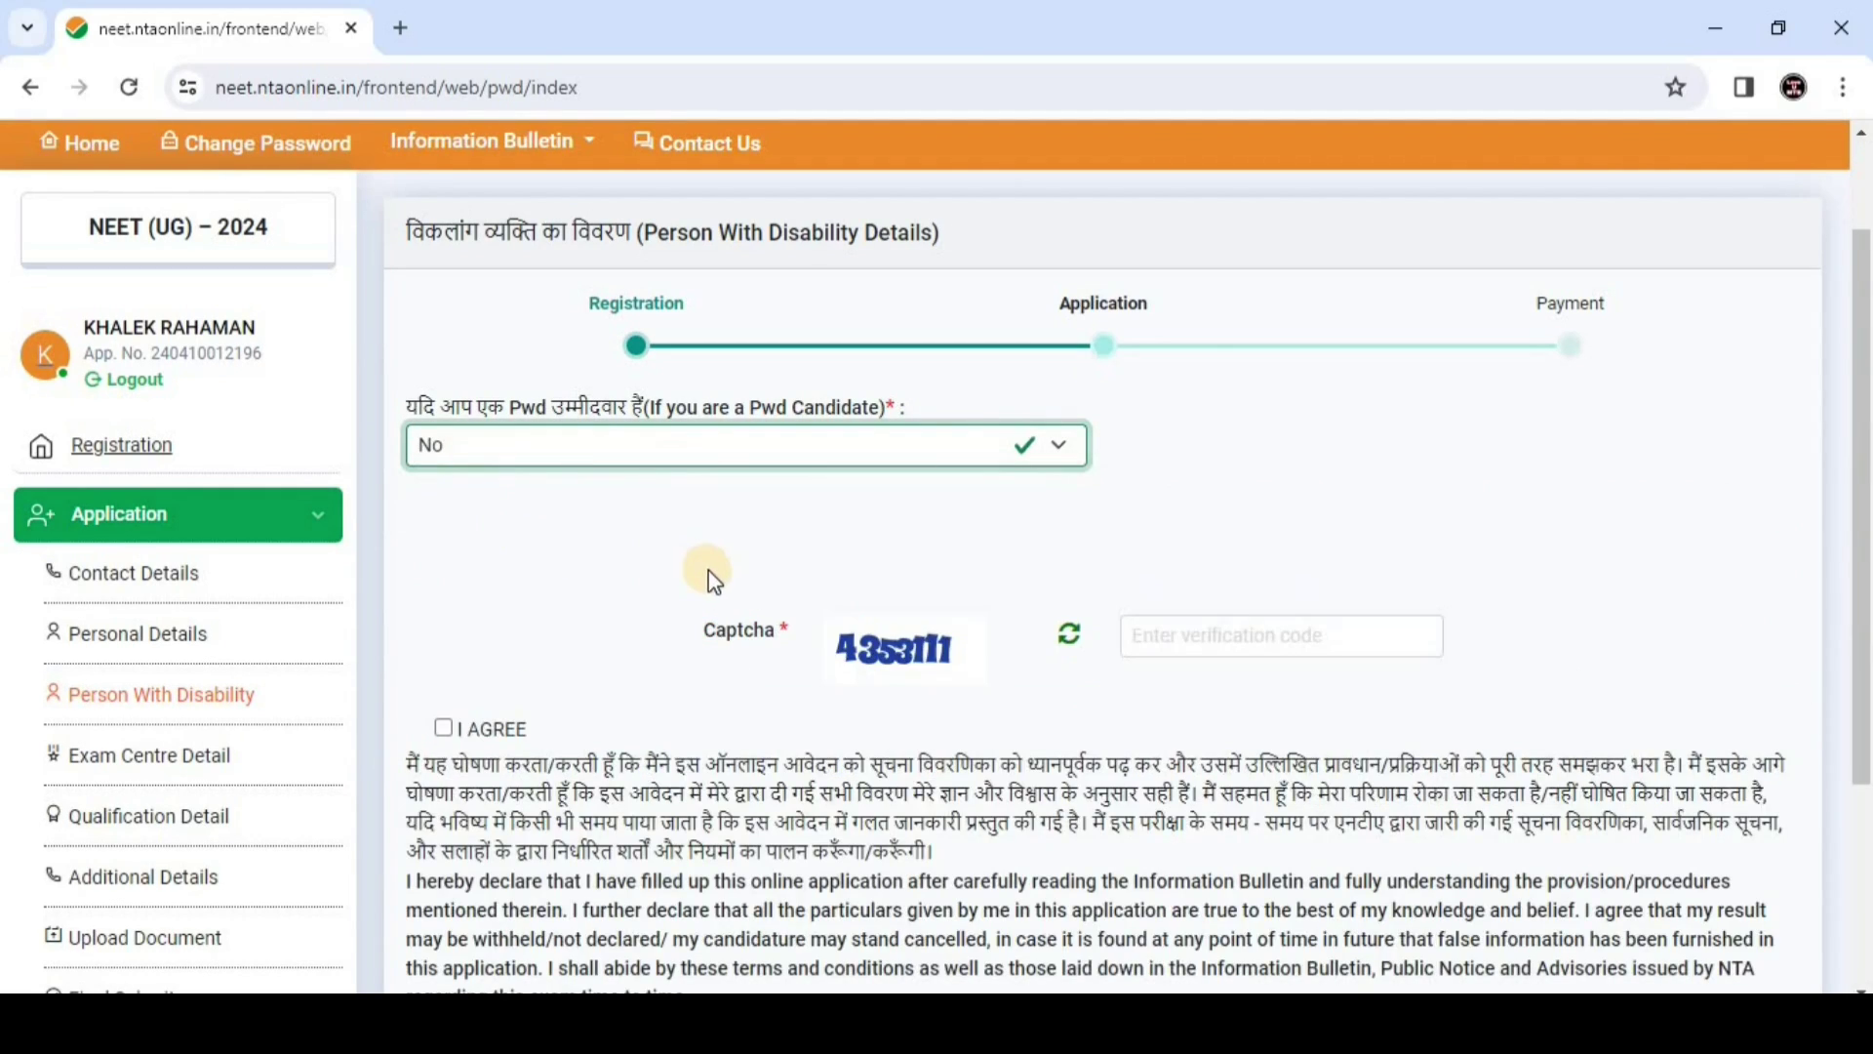
pyautogui.click(1210, 635)
pyautogui.write('4353111')
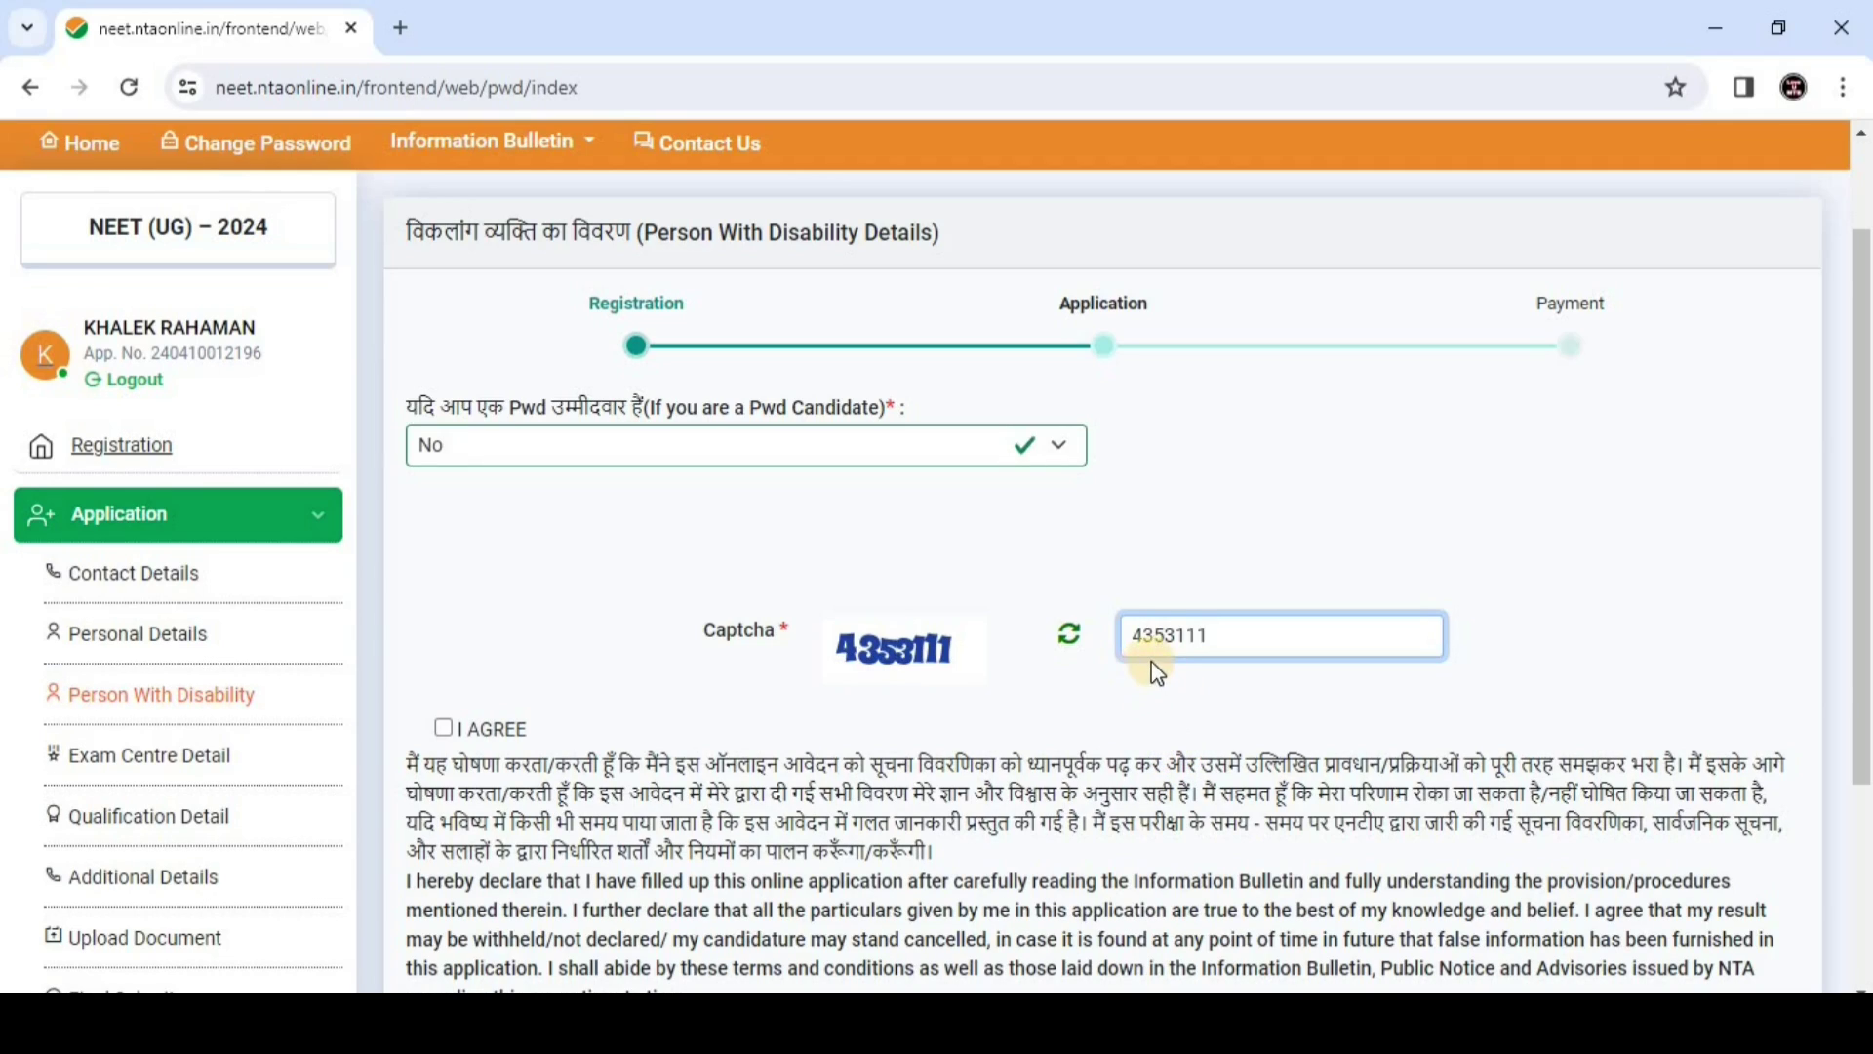
pyautogui.click(444, 729)
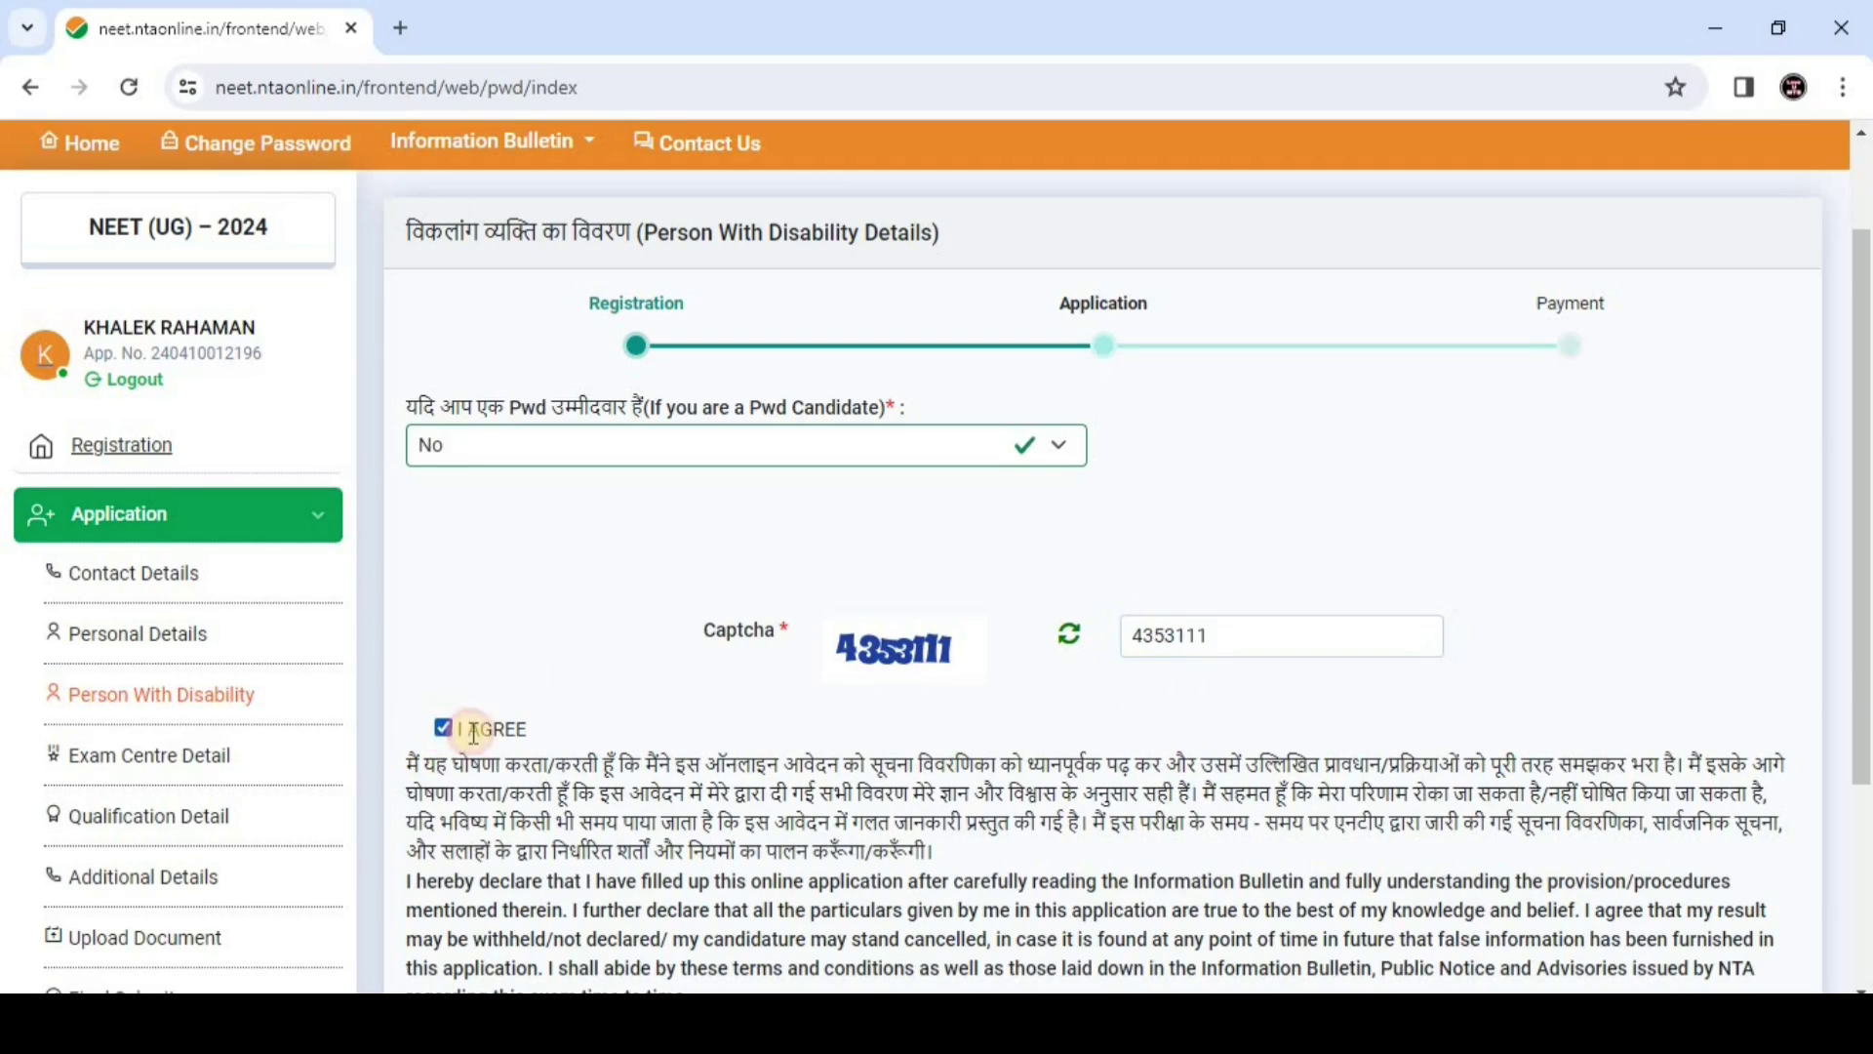
pyautogui.scroll(-3, 712, 699)
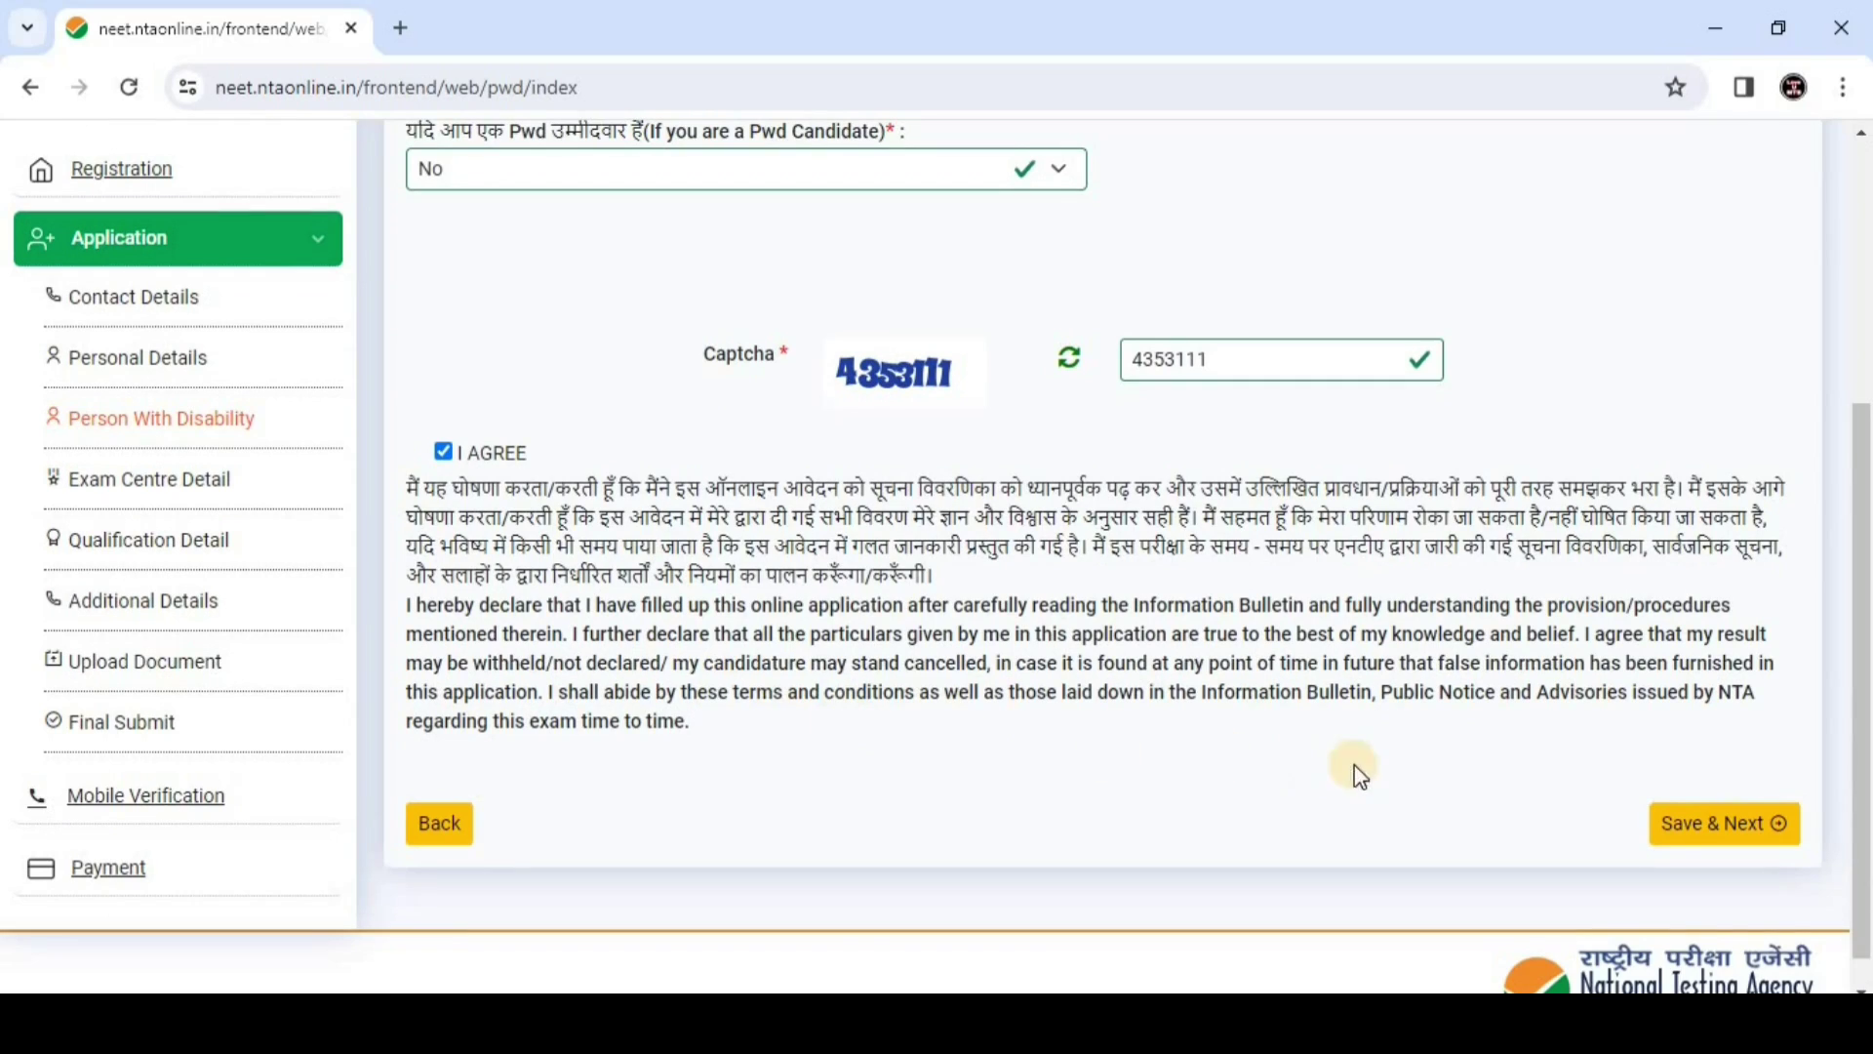
pyautogui.click(1749, 824)
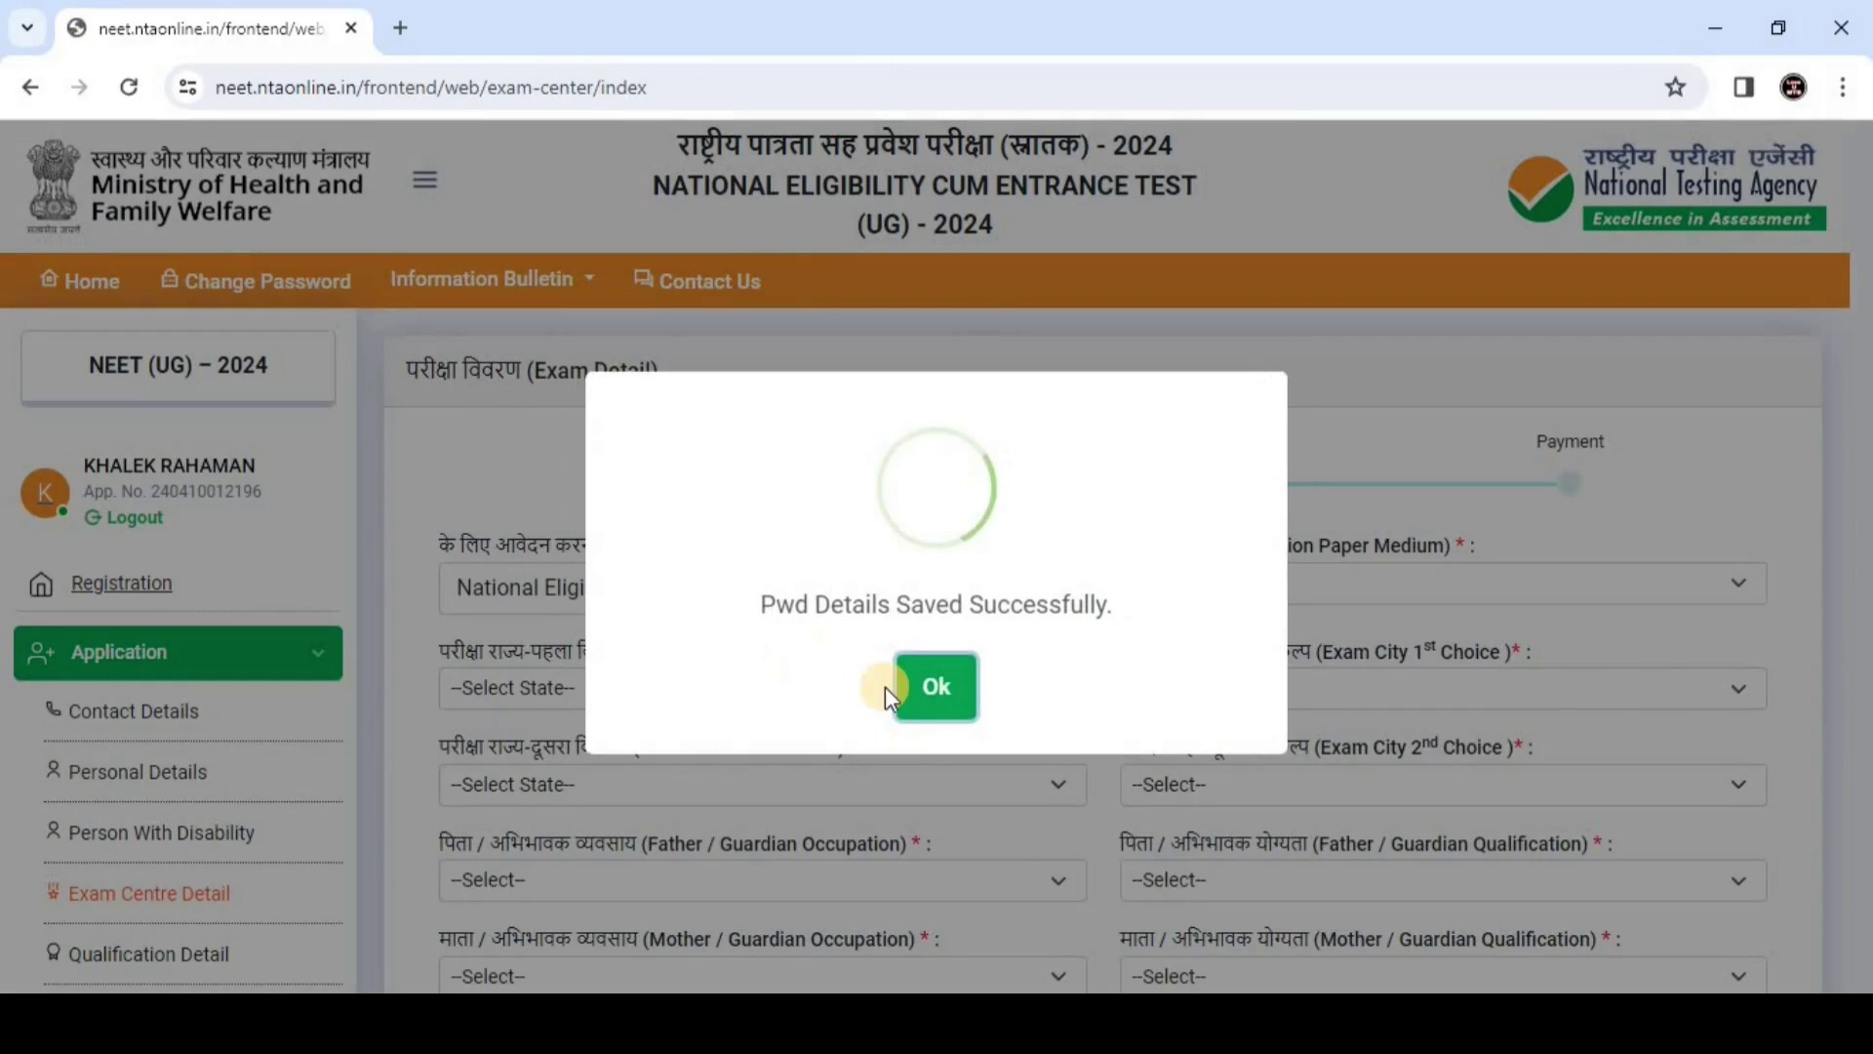
# - Keep National Eligibility cum Entrance Test and choose Bengali as the question paper medium
pyautogui.click(937, 683)
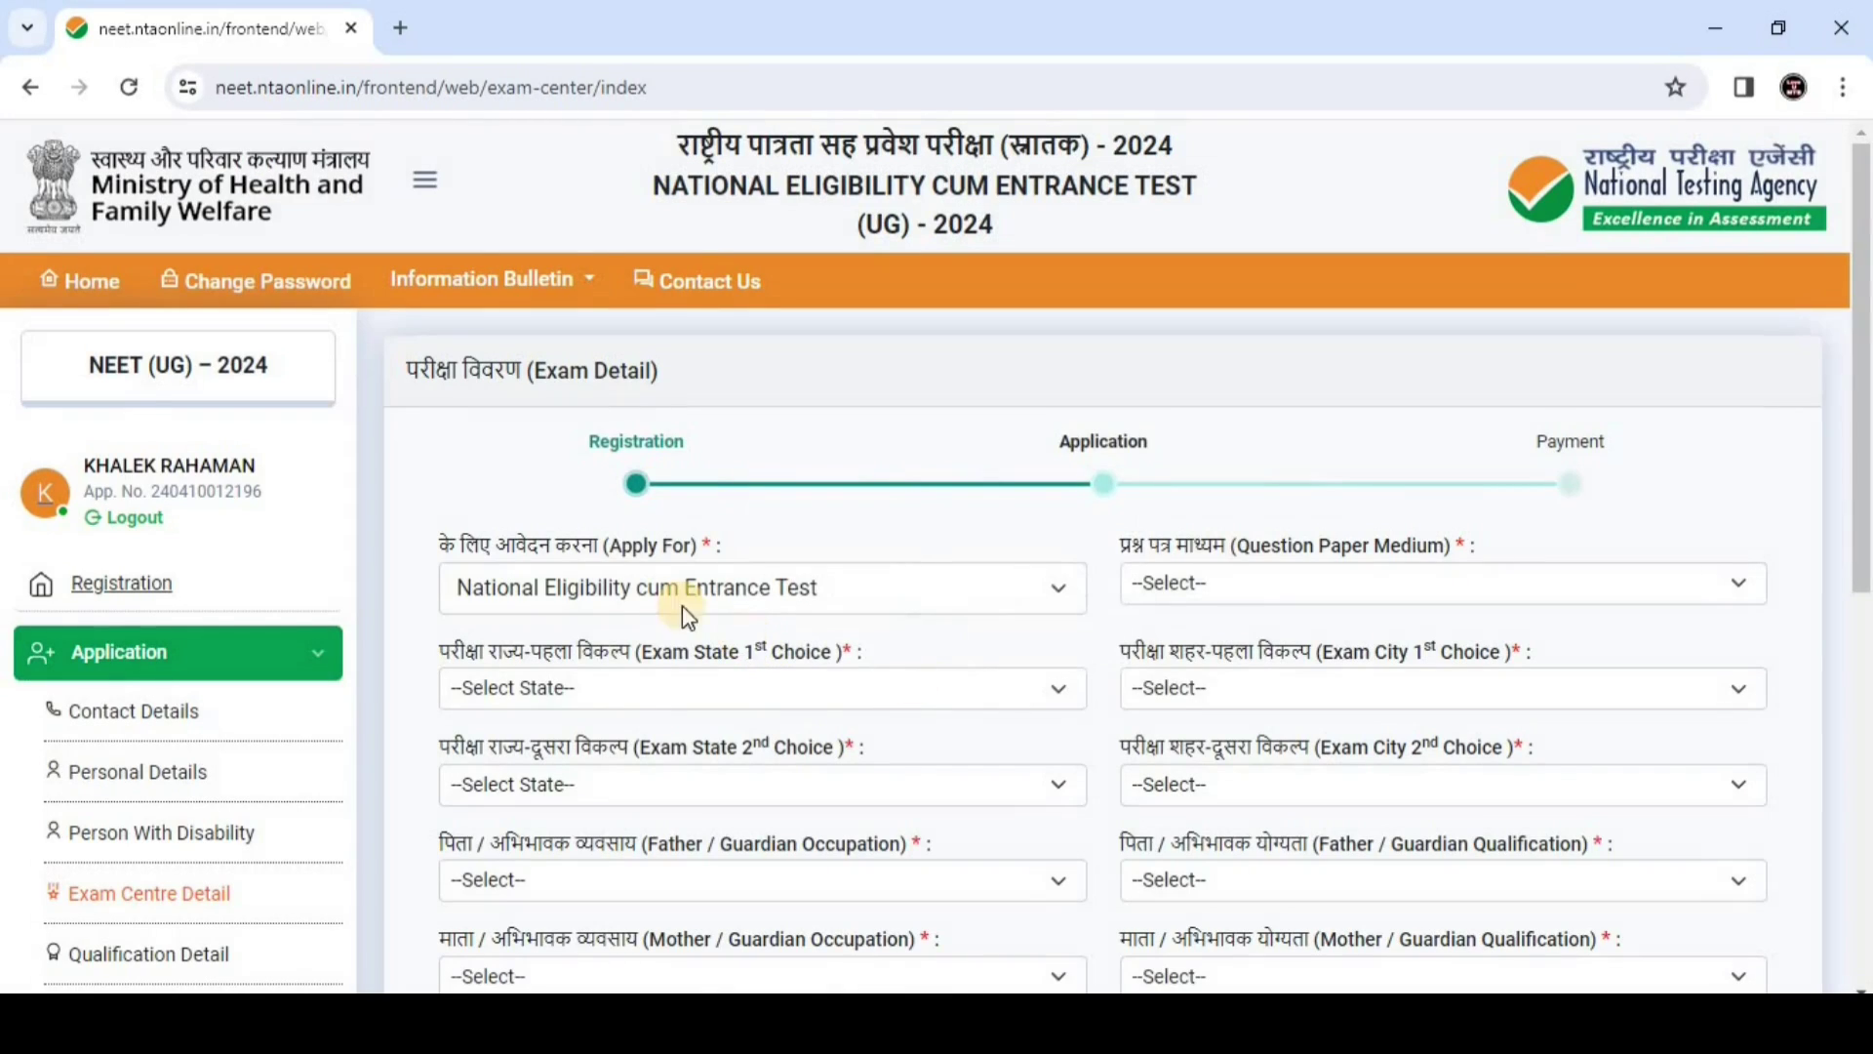
pyautogui.click(605, 593)
pyautogui.click(640, 593)
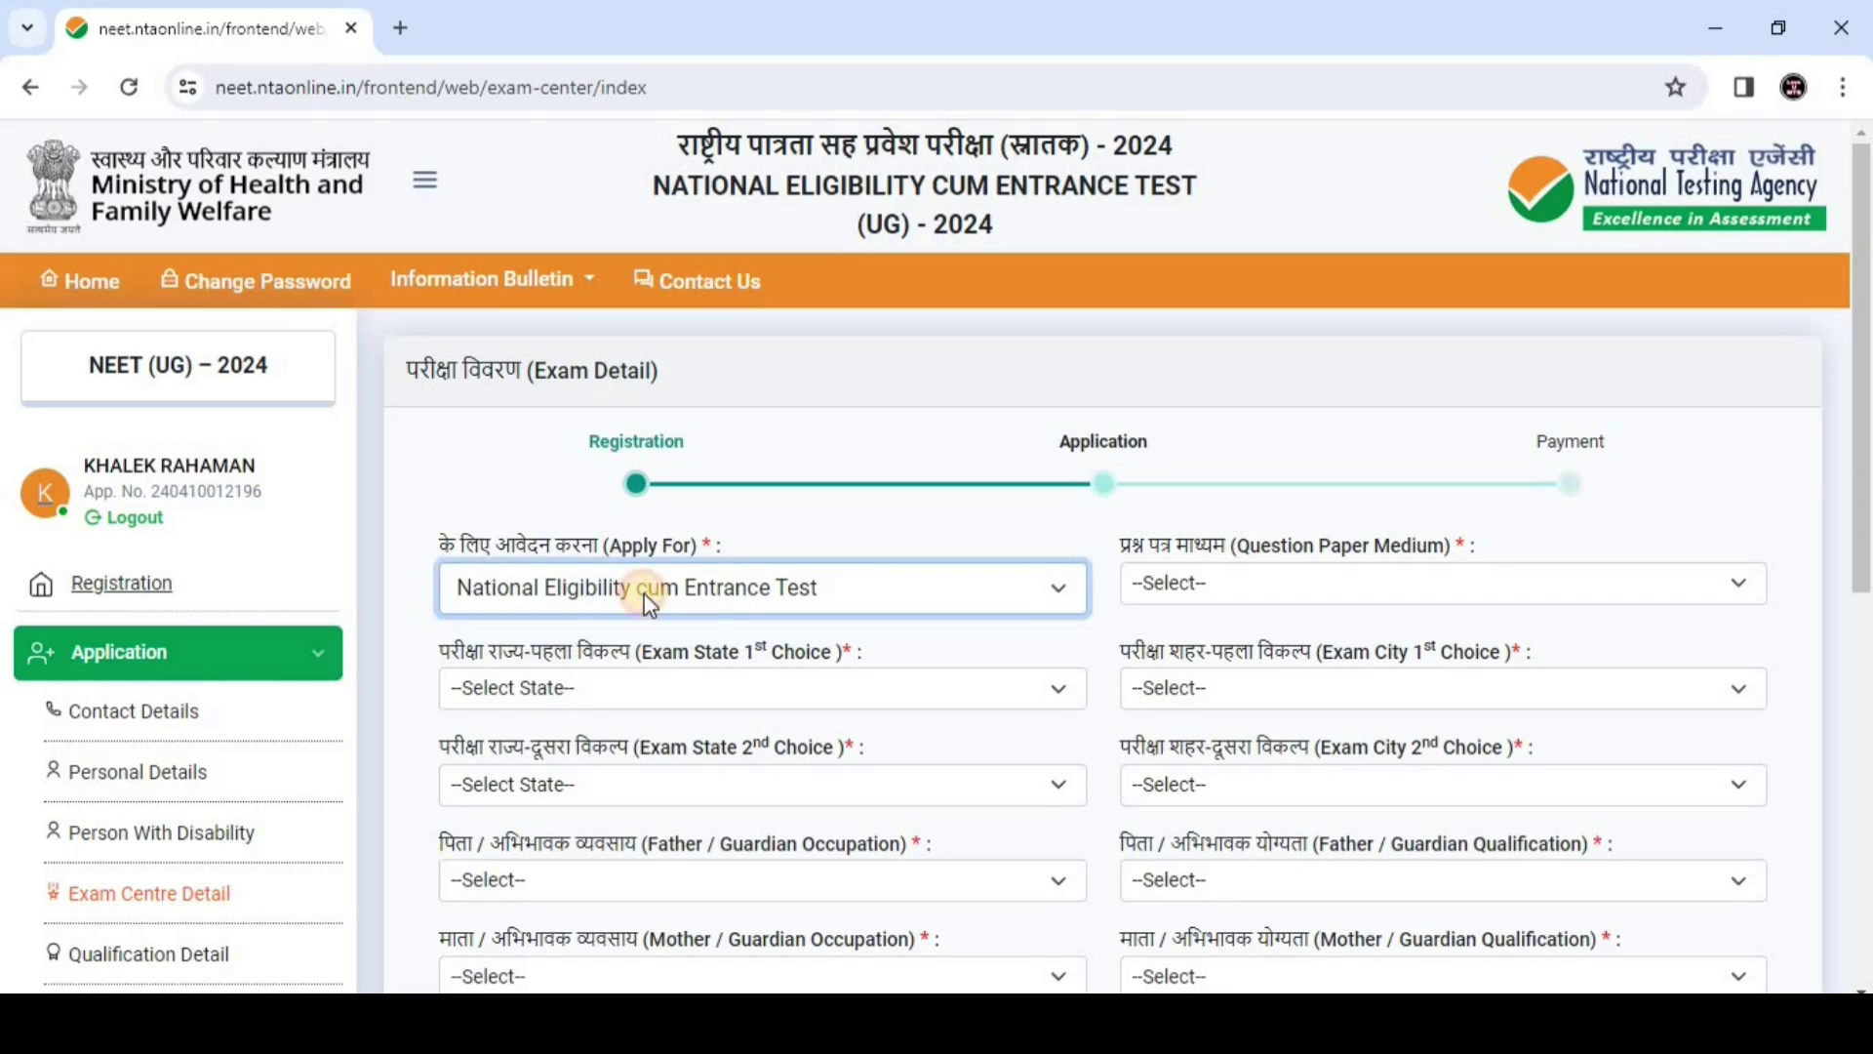
pyautogui.click(1305, 585)
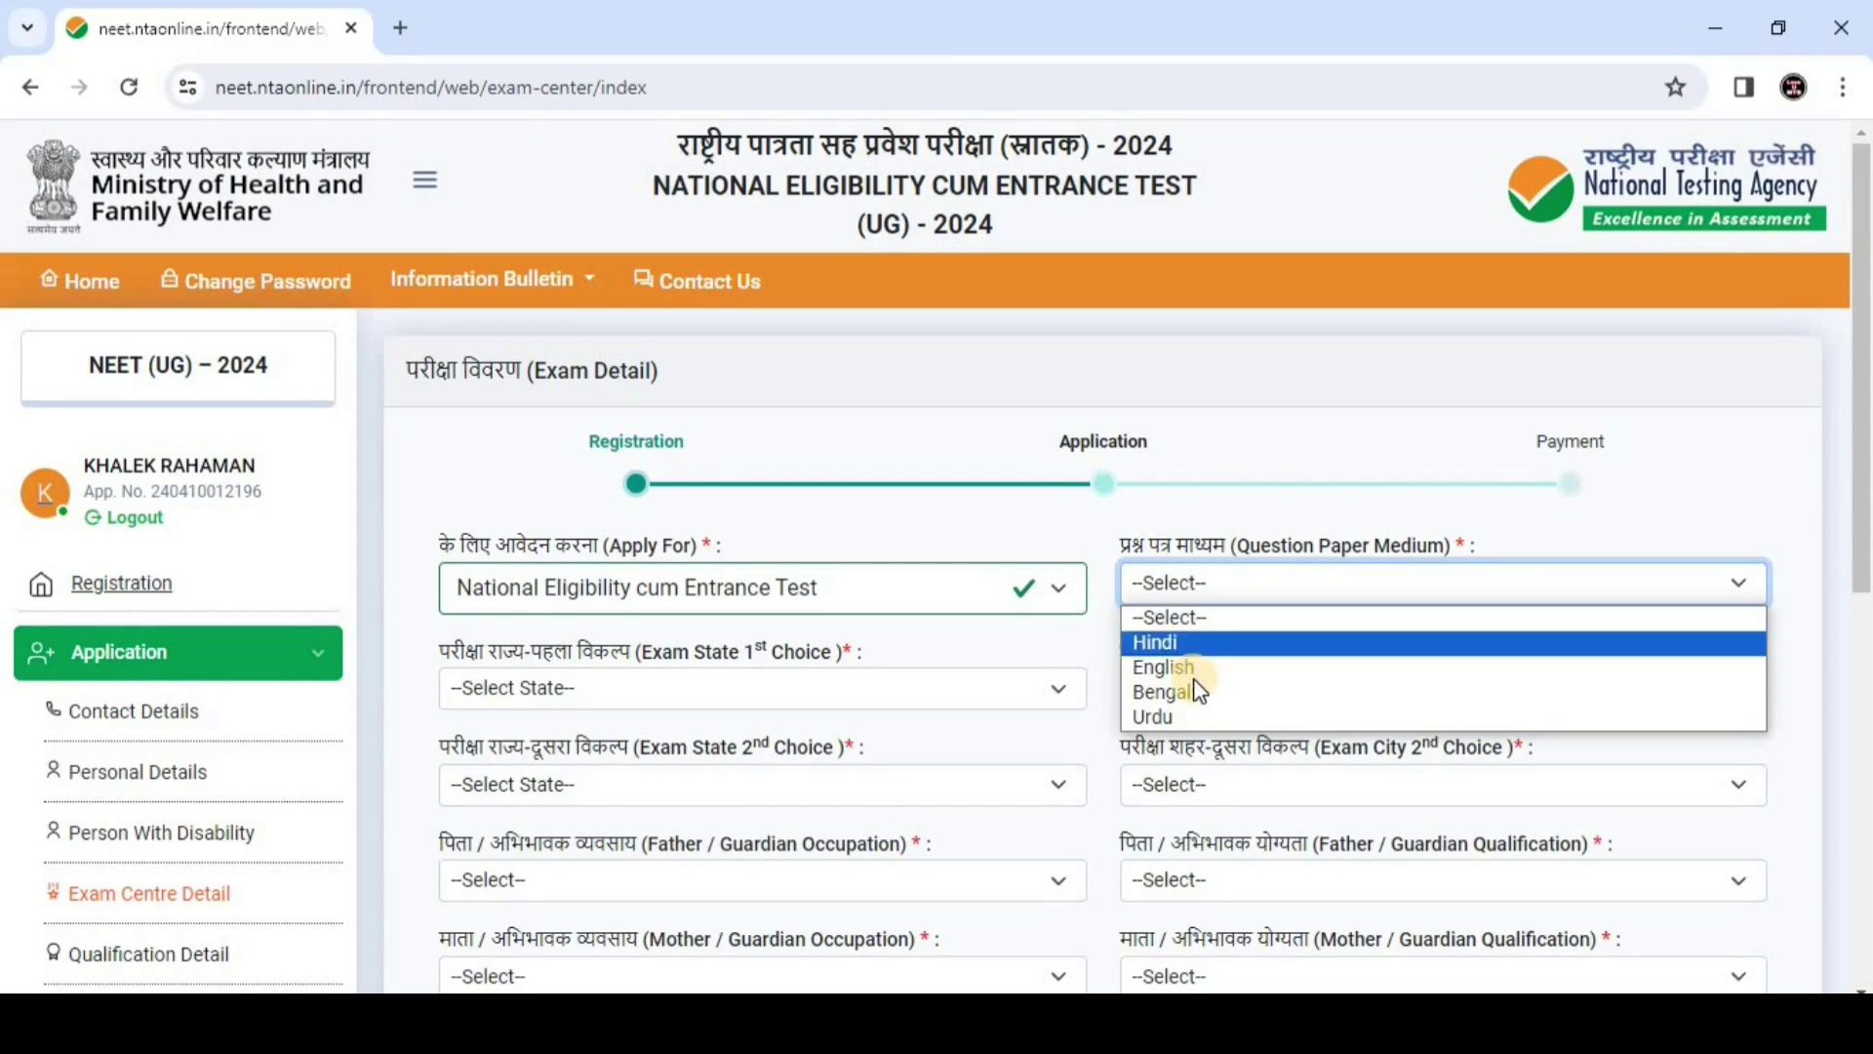
pyautogui.click(1191, 691)
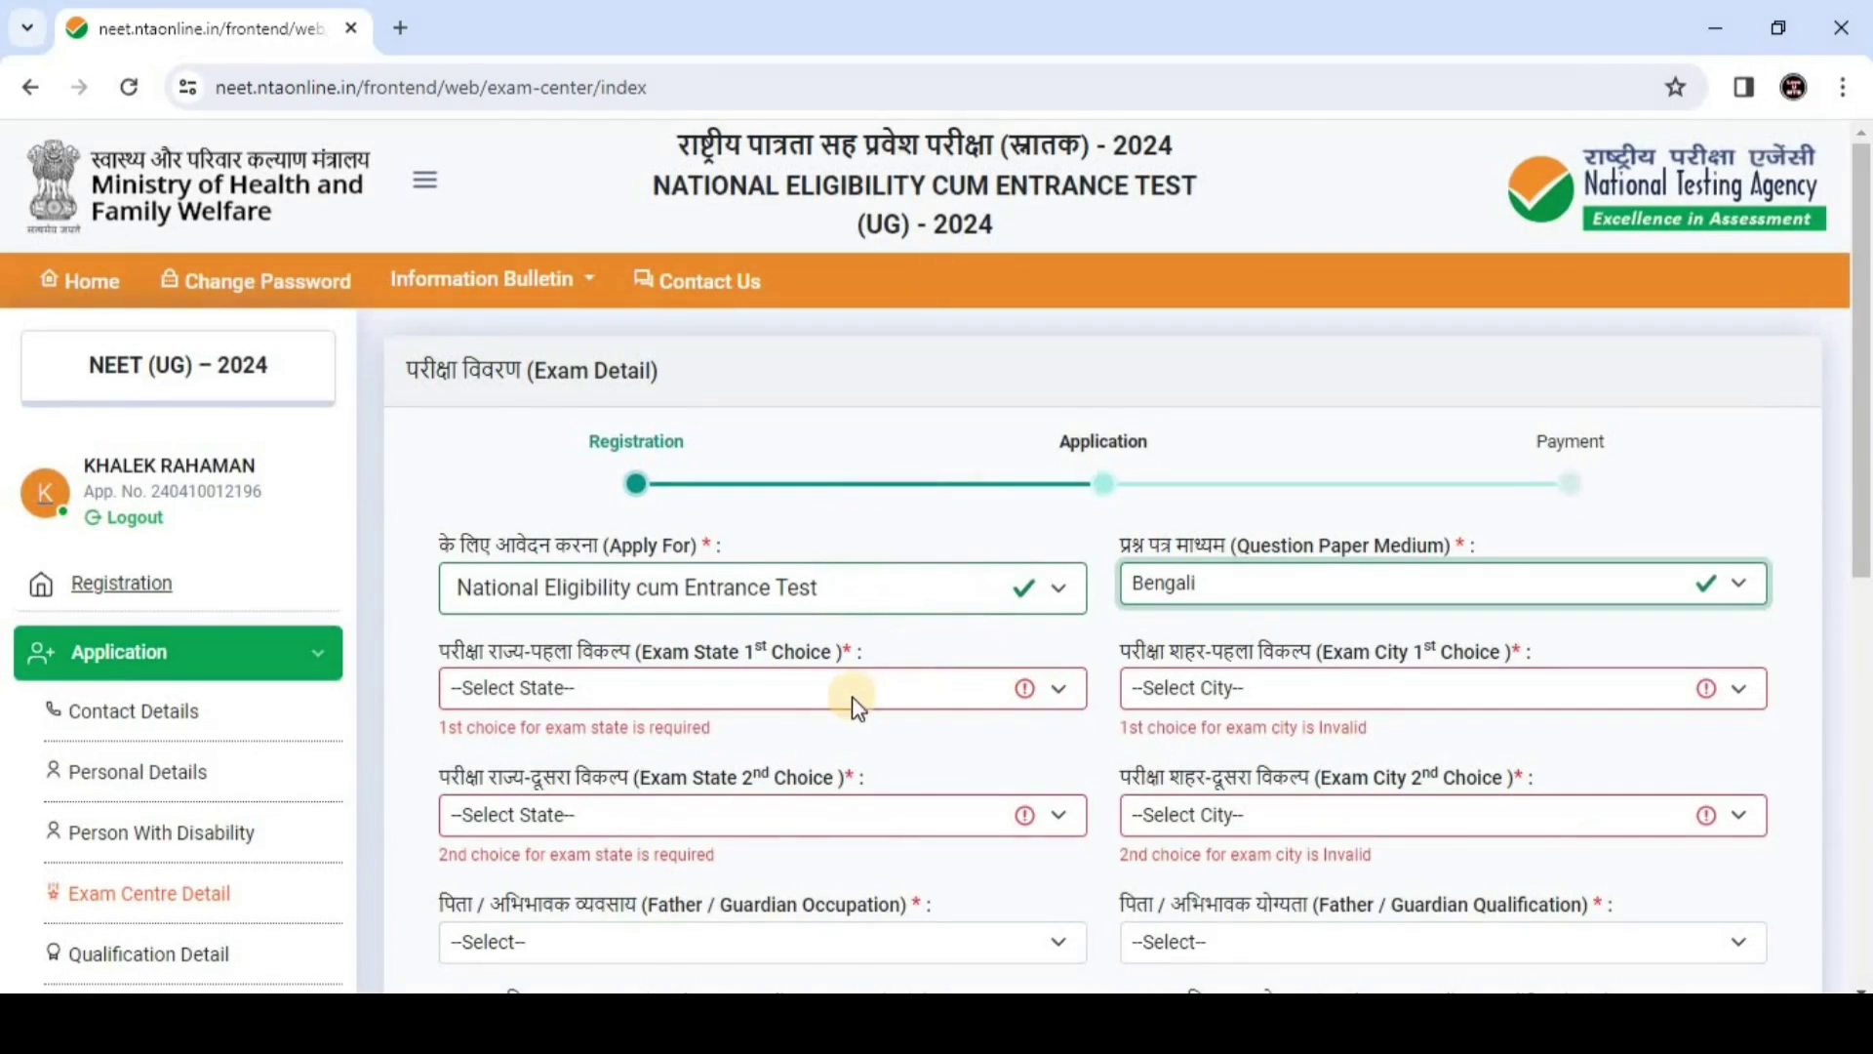
# - Choose WEST BENGAL for both exam states, with cities Jalpaiguri and Siliguri
pyautogui.click(794, 689)
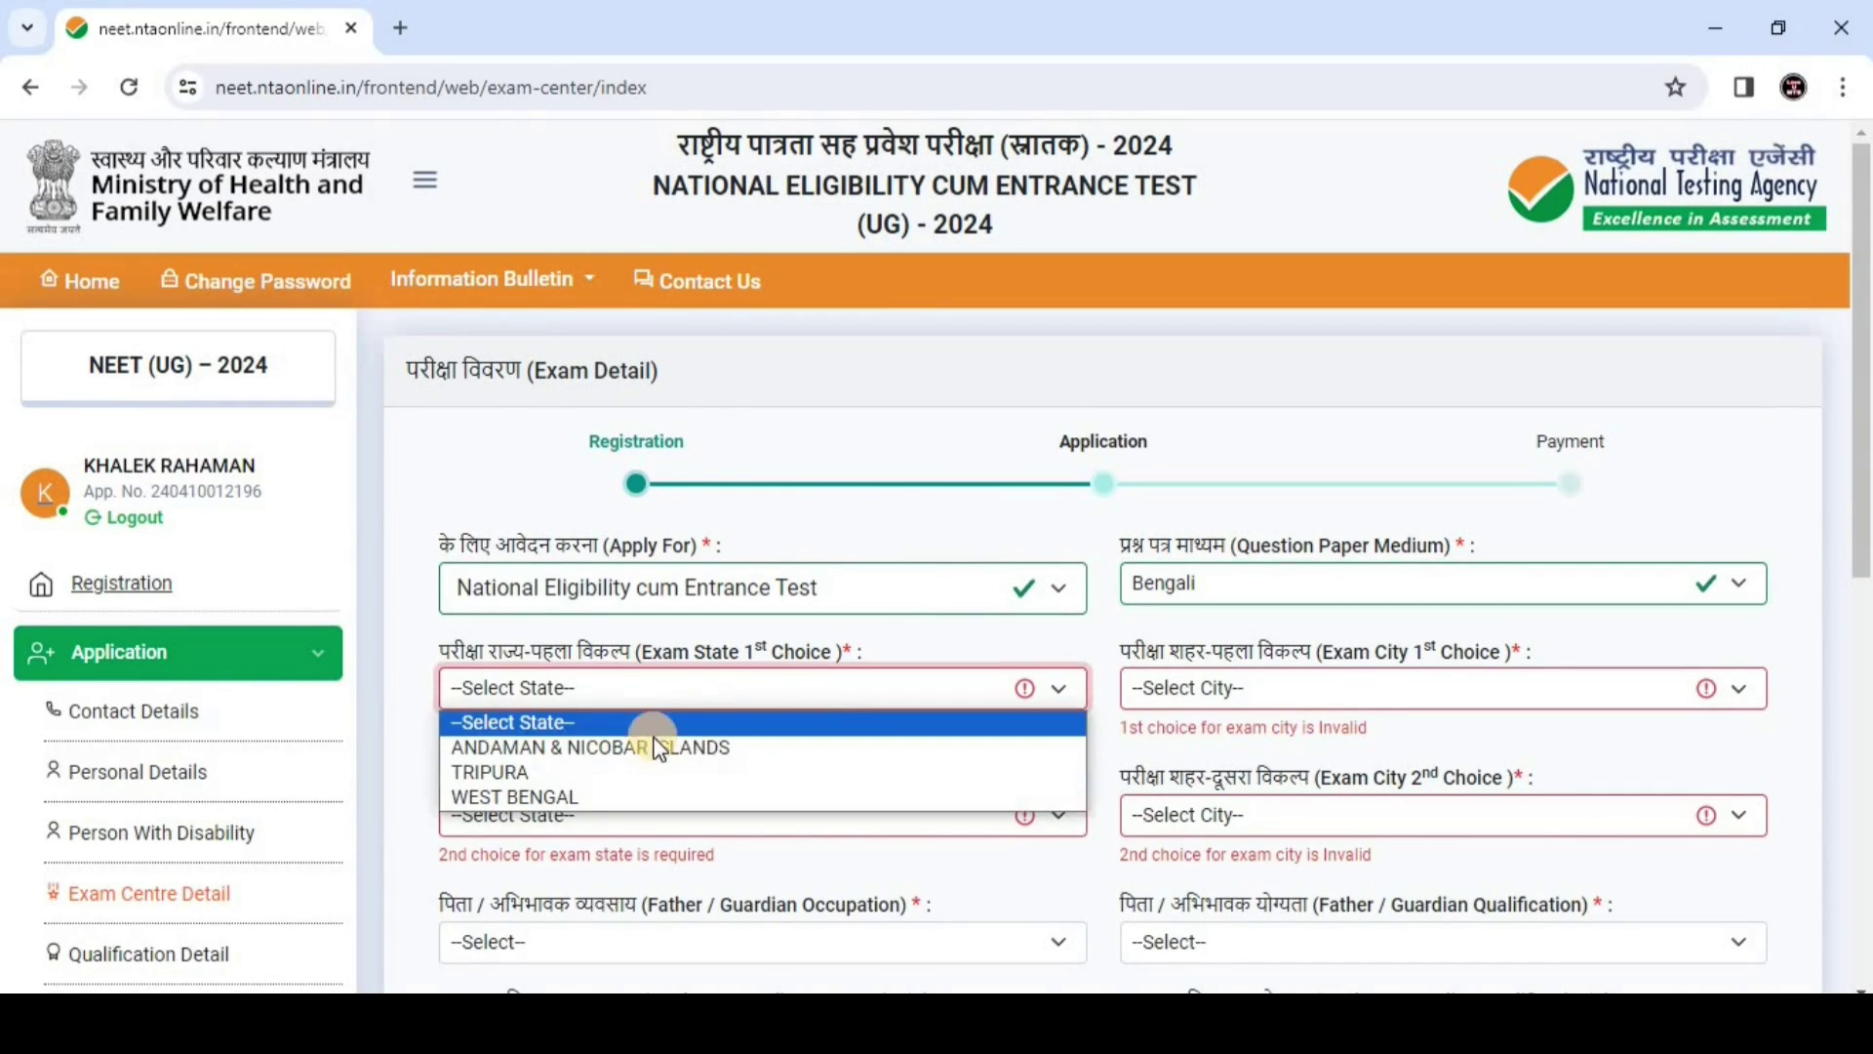
pyautogui.click(550, 794)
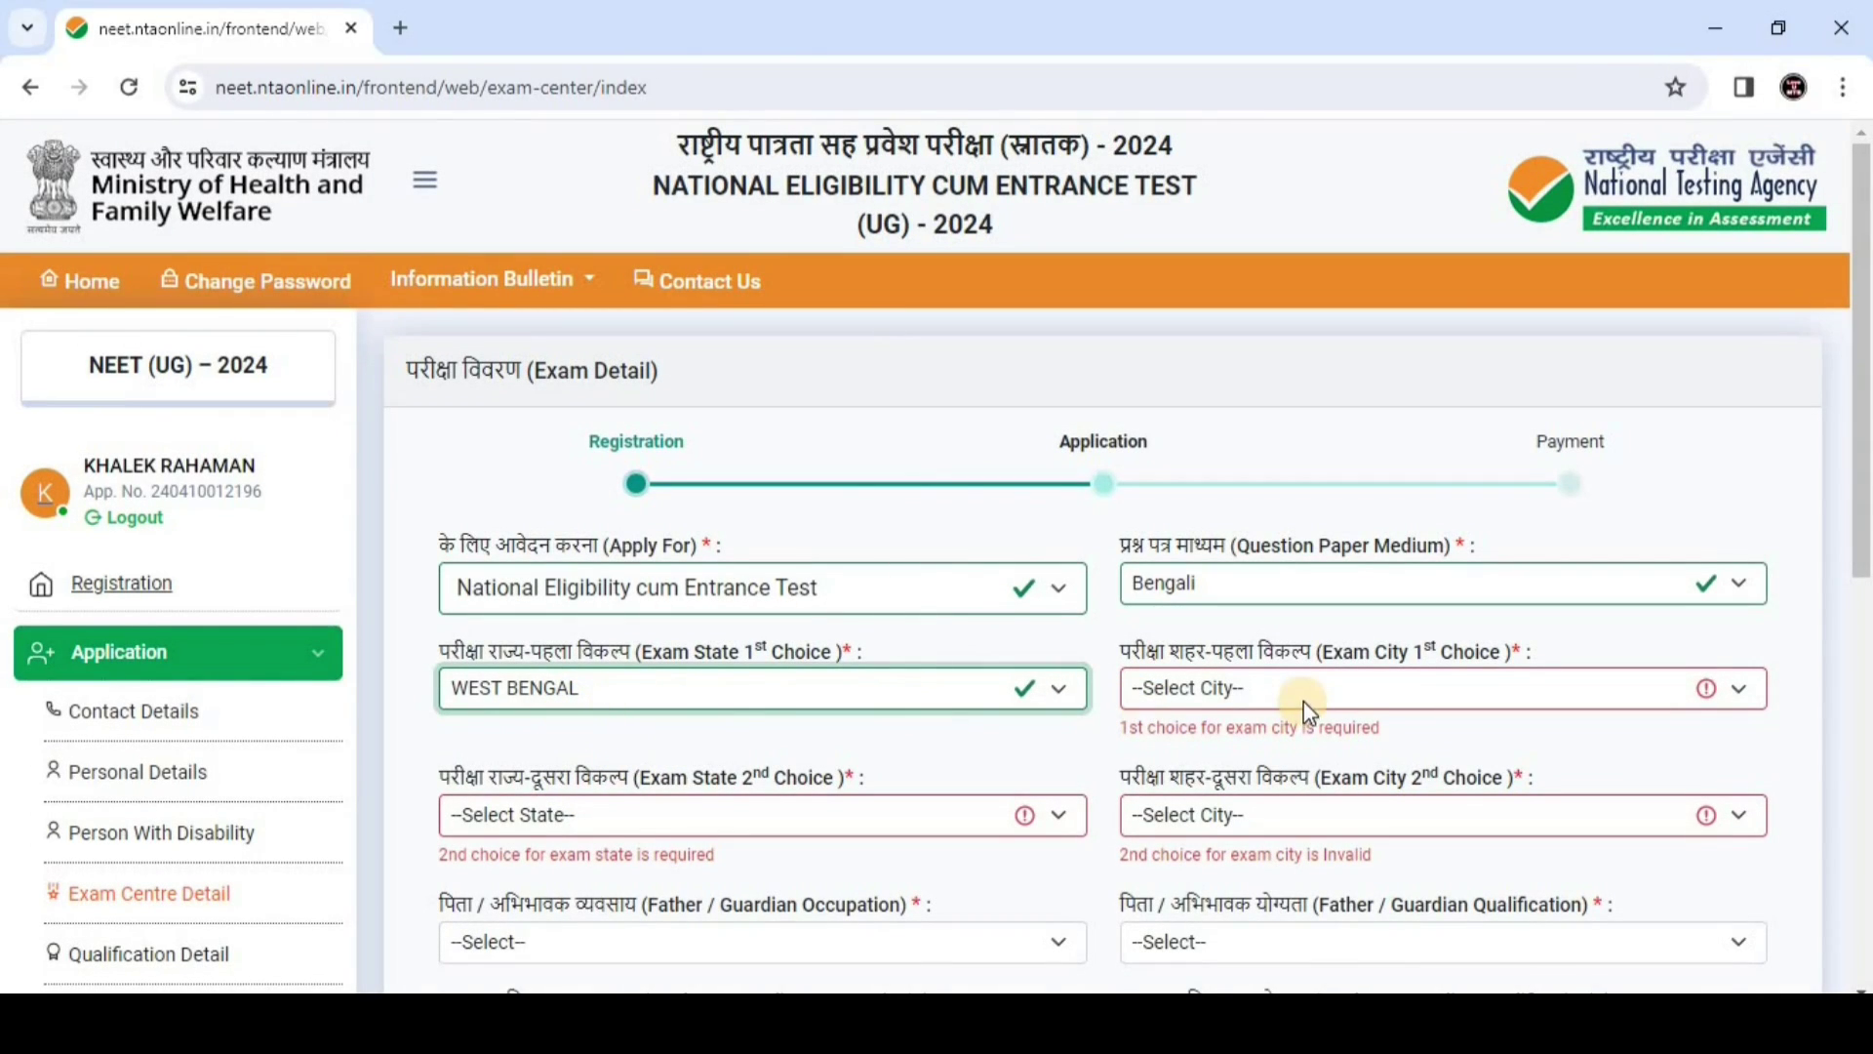
pyautogui.click(1293, 689)
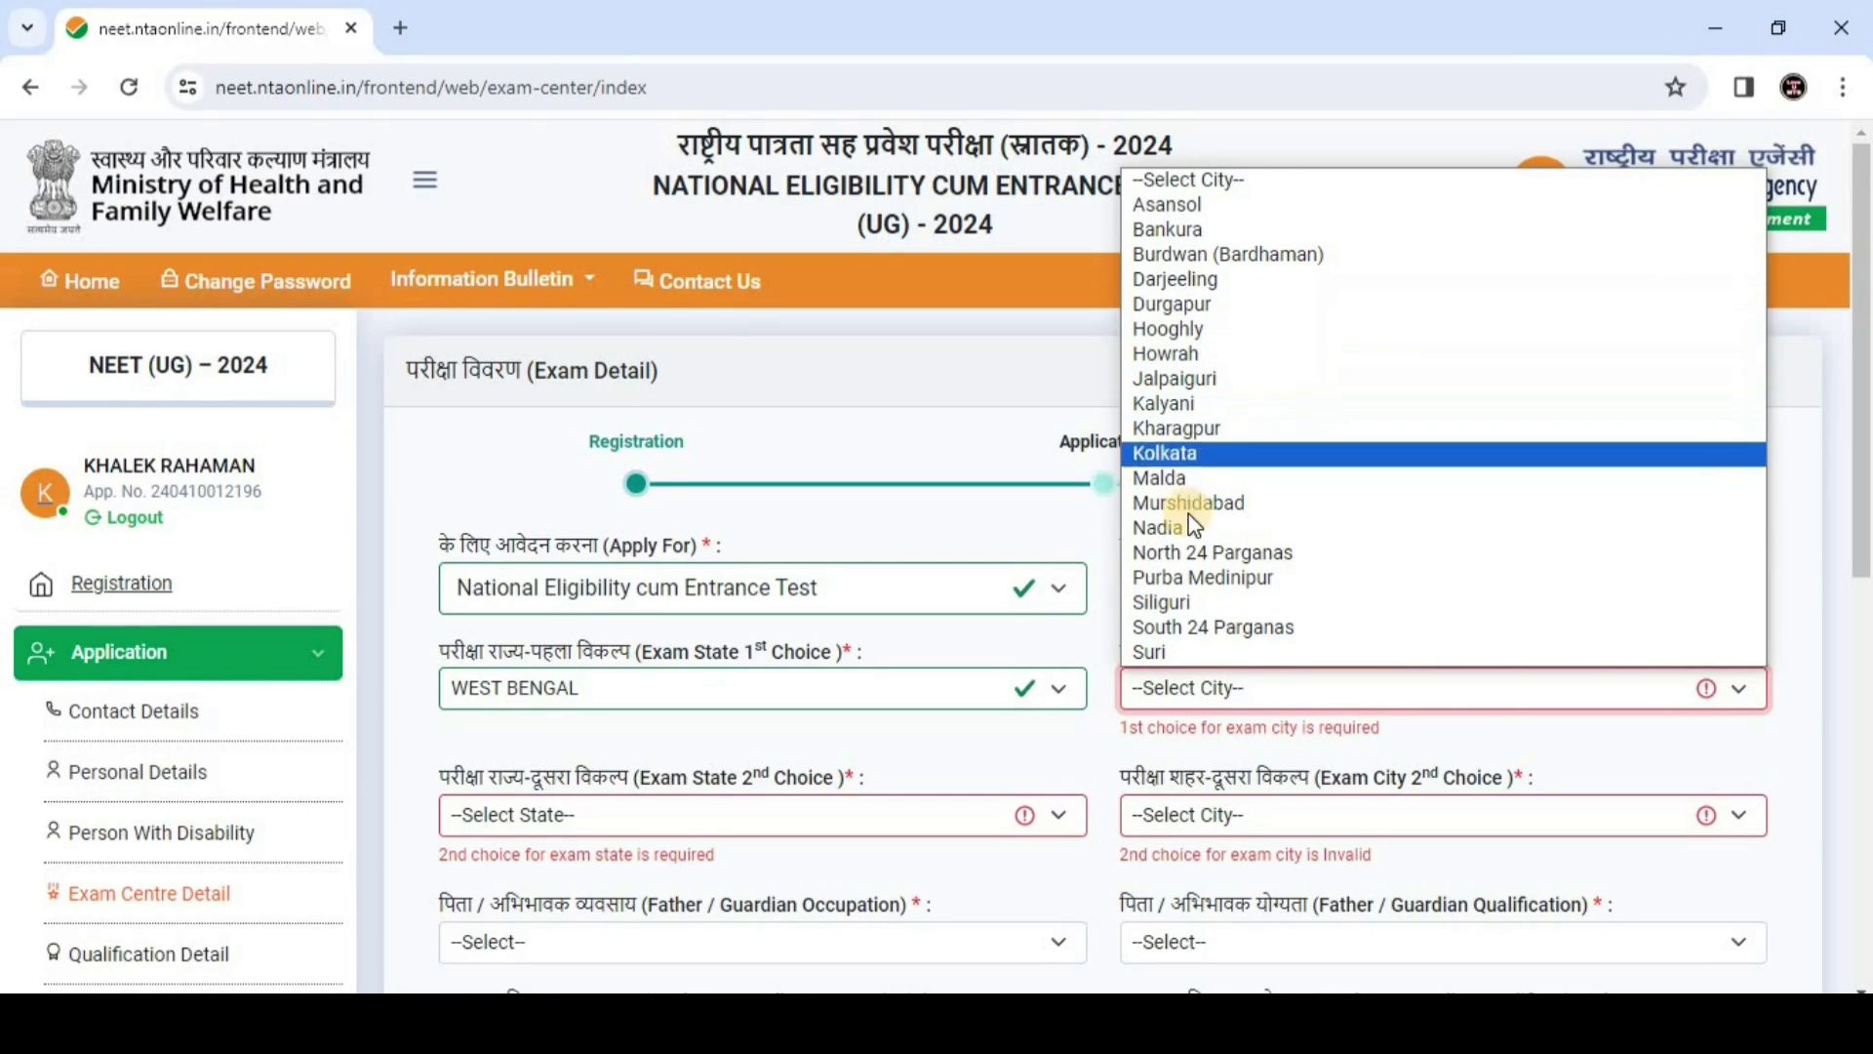
pyautogui.click(1172, 381)
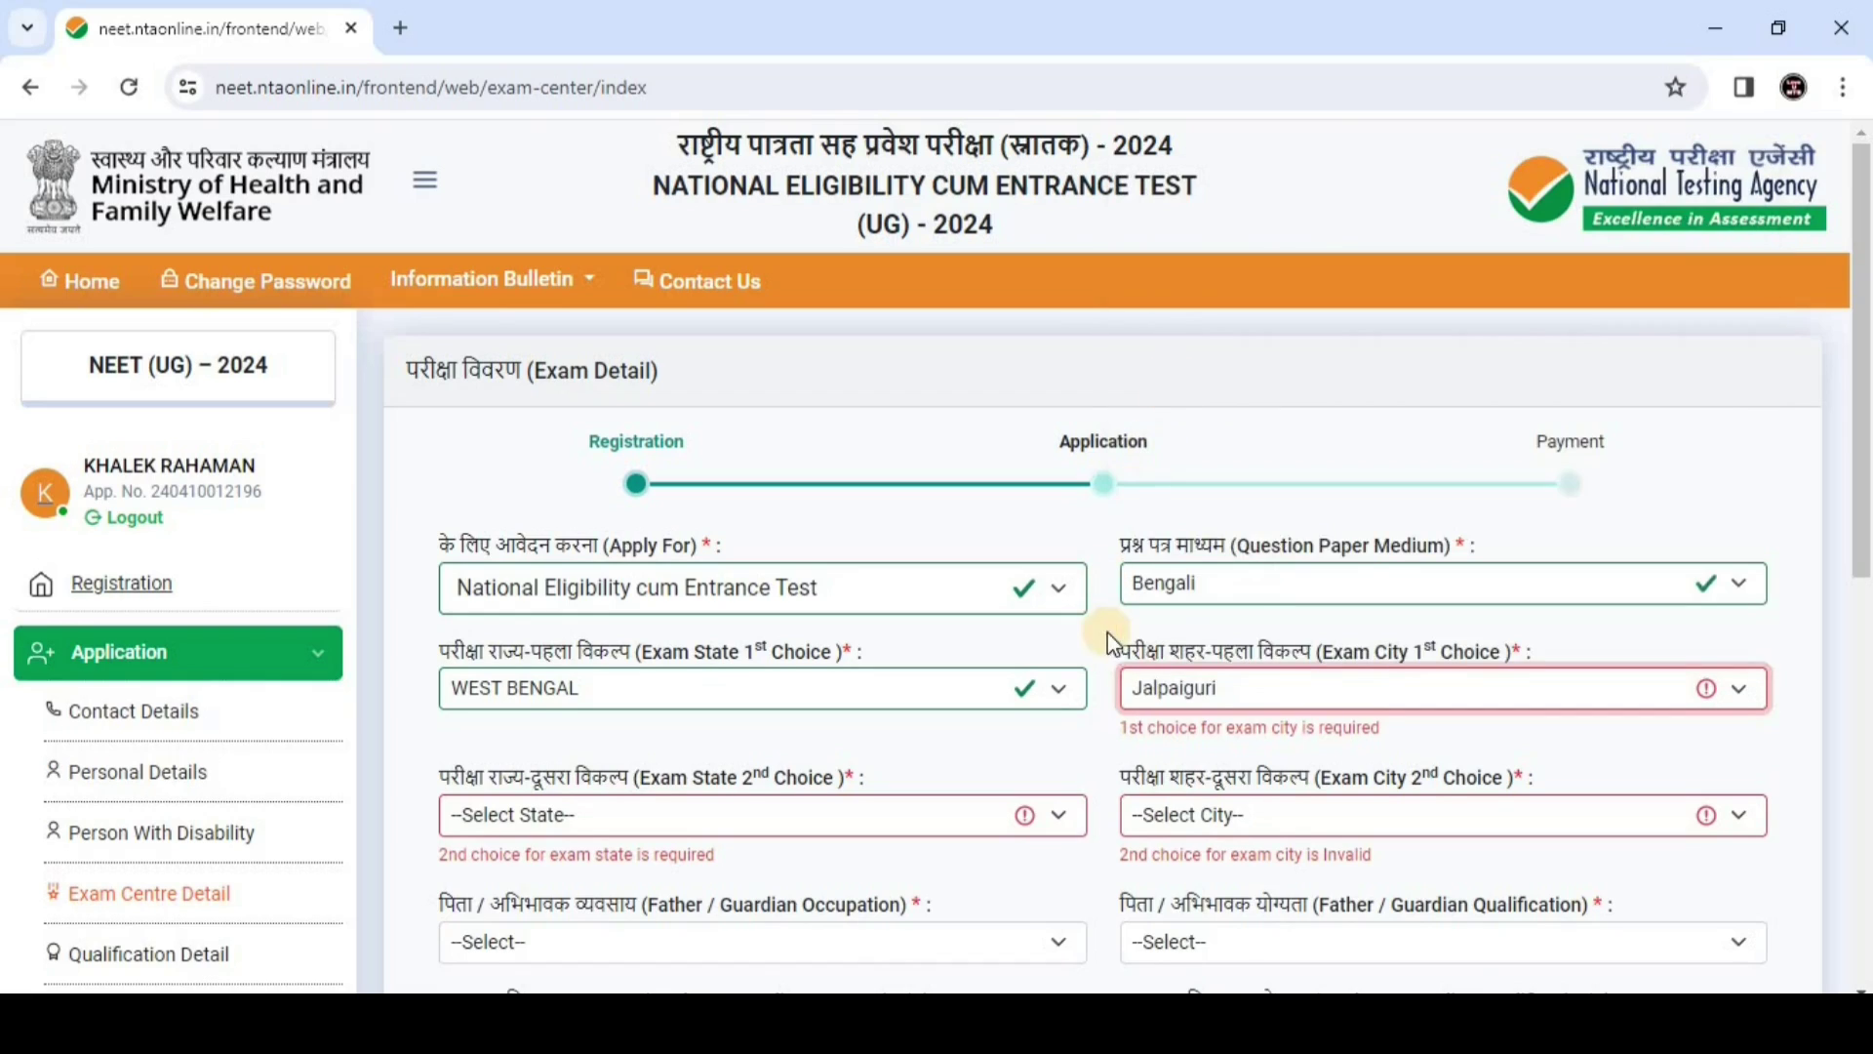
pyautogui.click(652, 792)
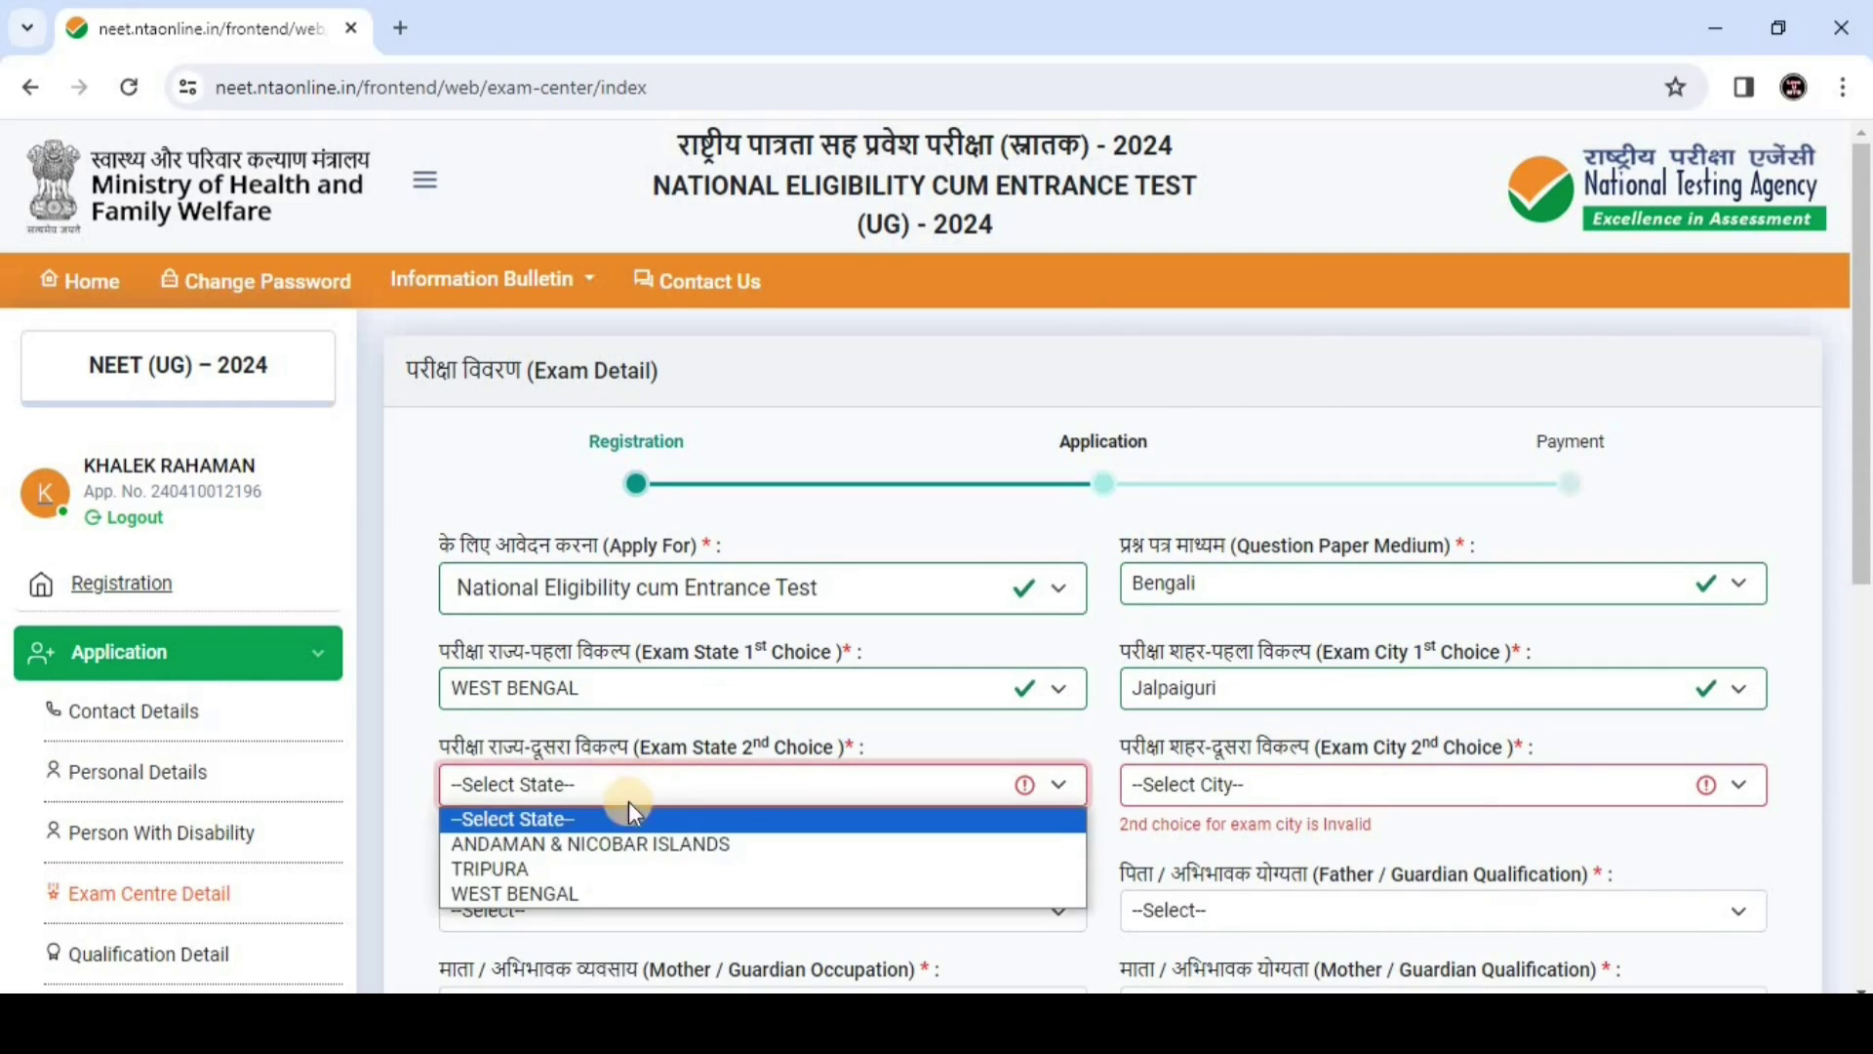
pyautogui.click(566, 890)
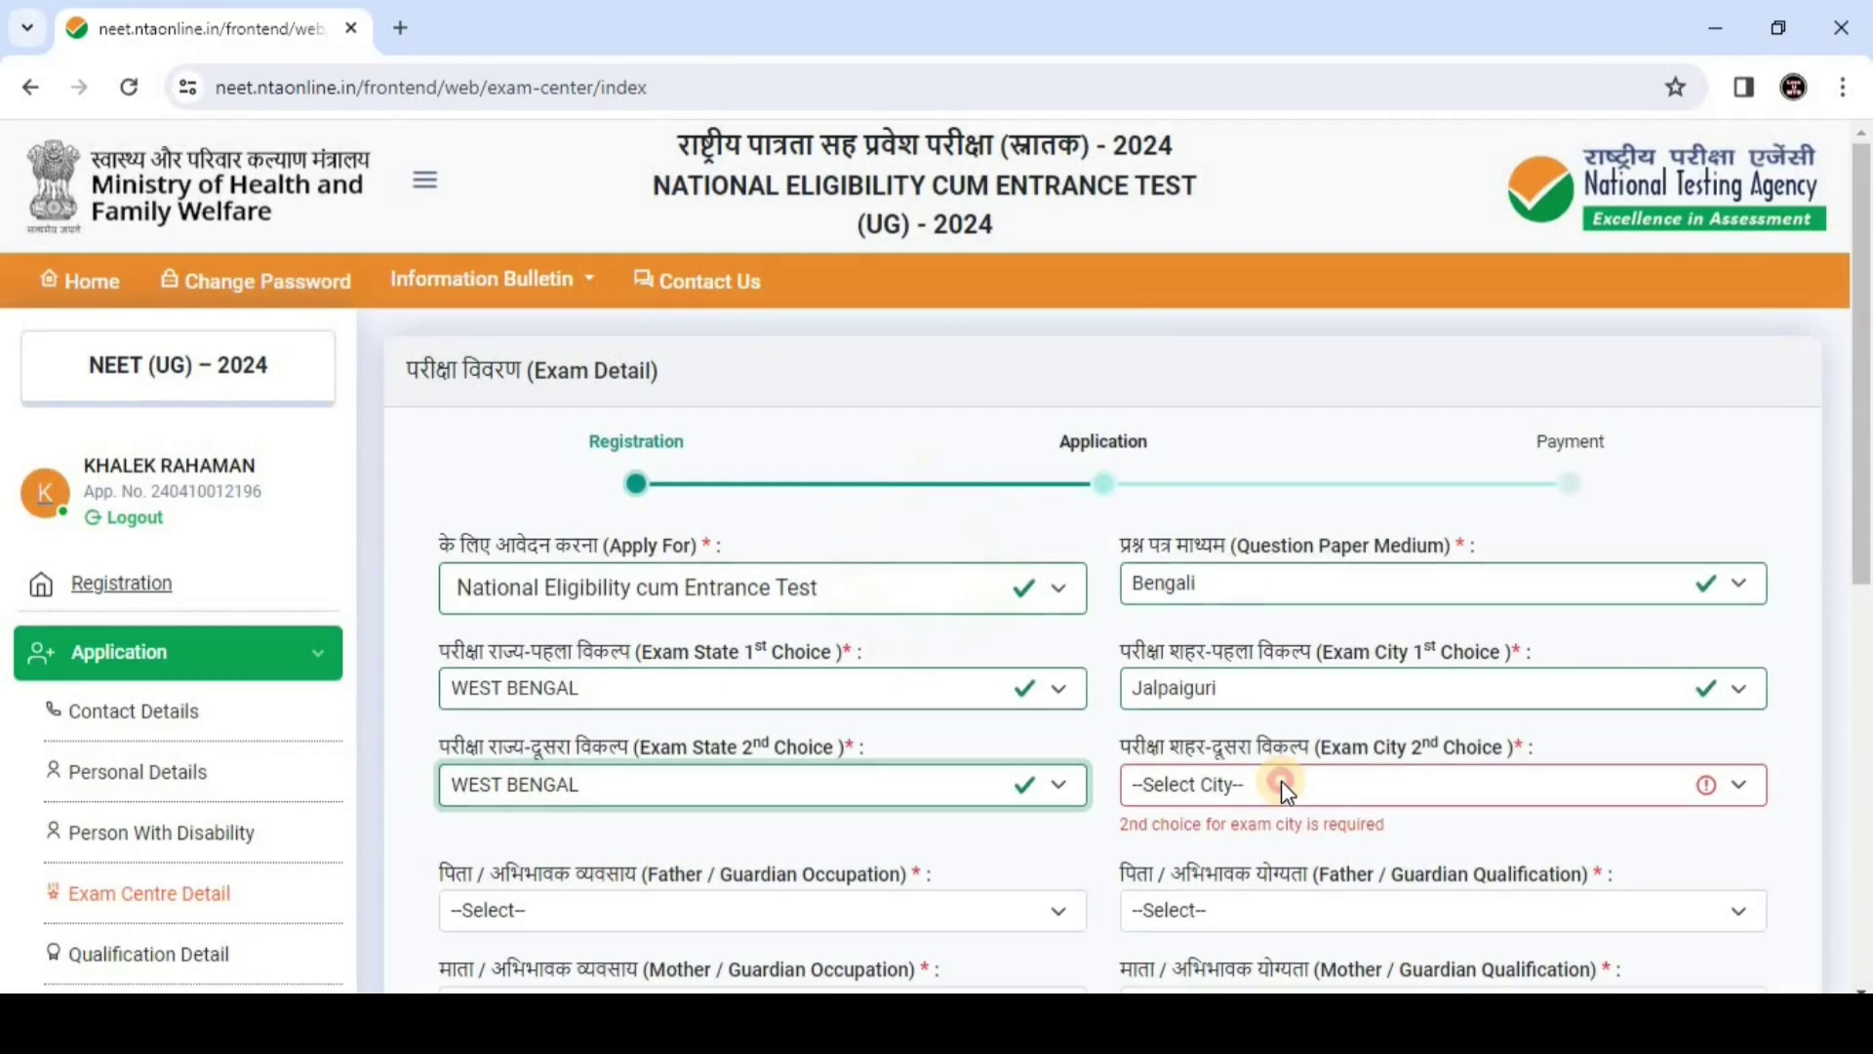
pyautogui.click(1280, 780)
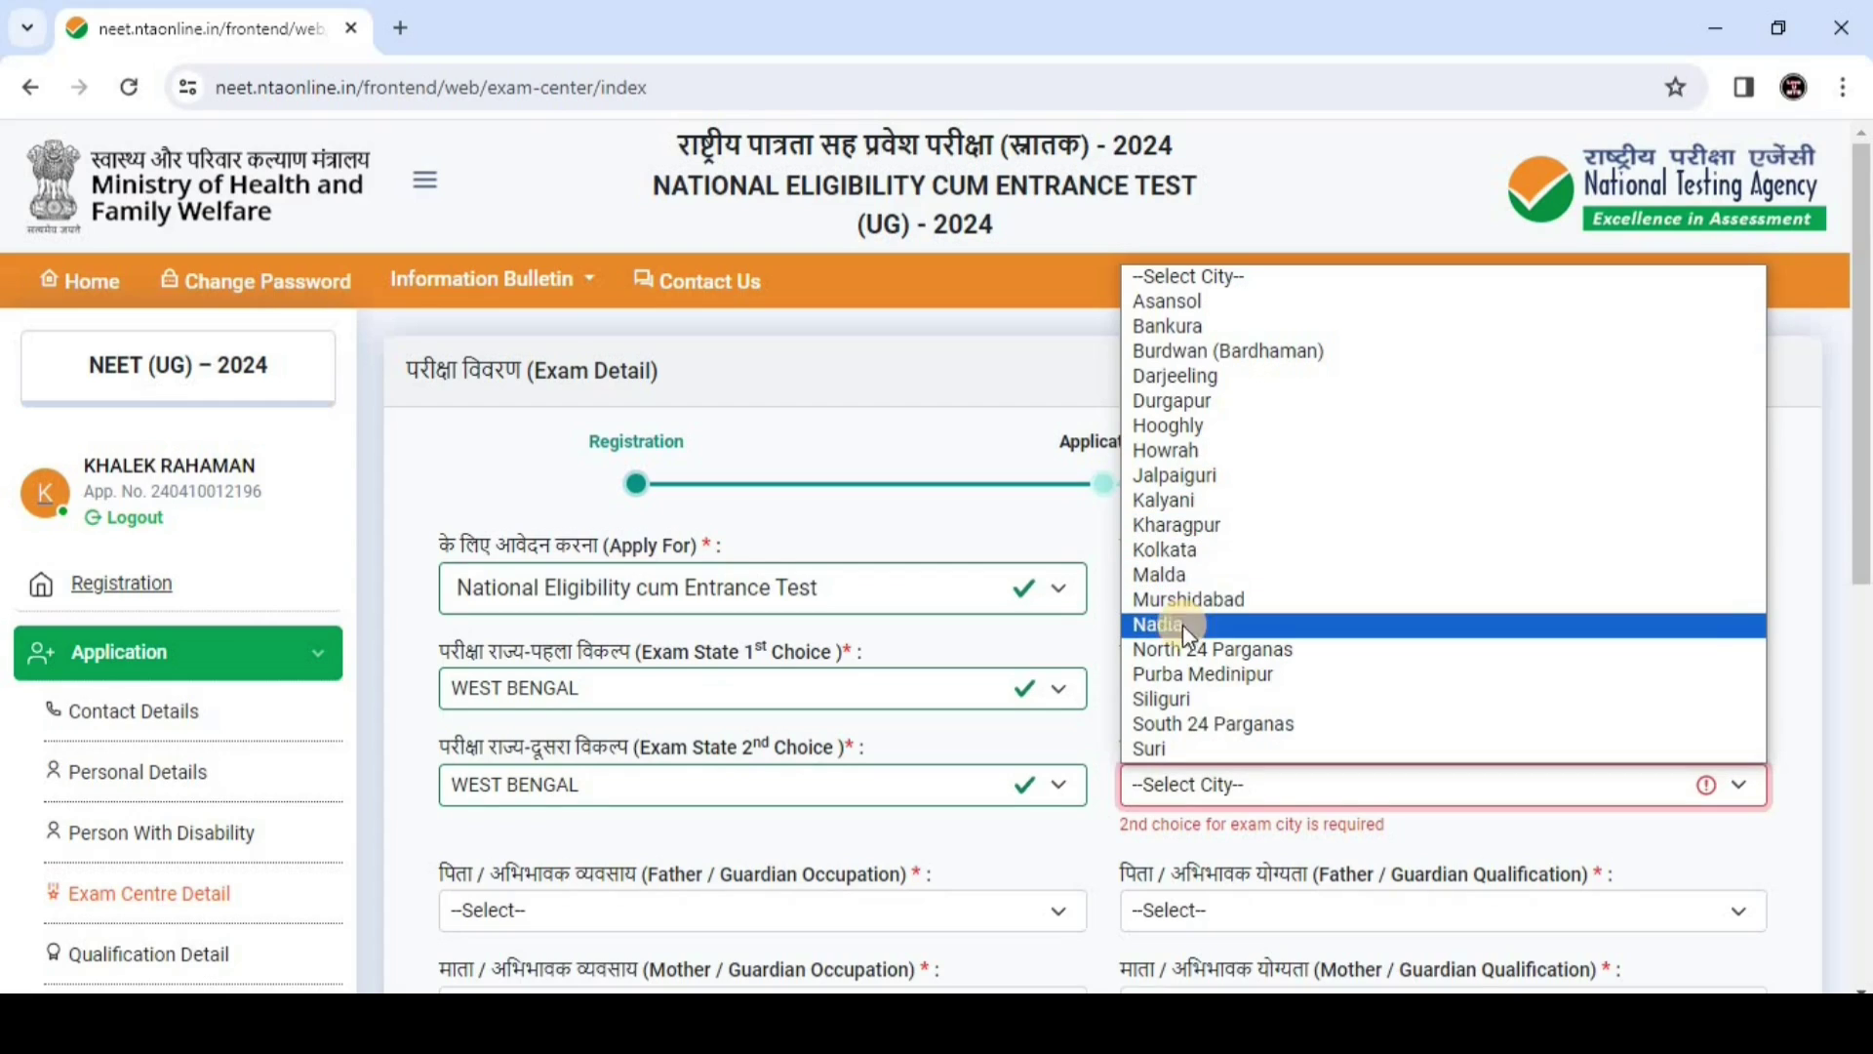
pyautogui.click(1166, 698)
pyautogui.scroll(-2, 1054, 761)
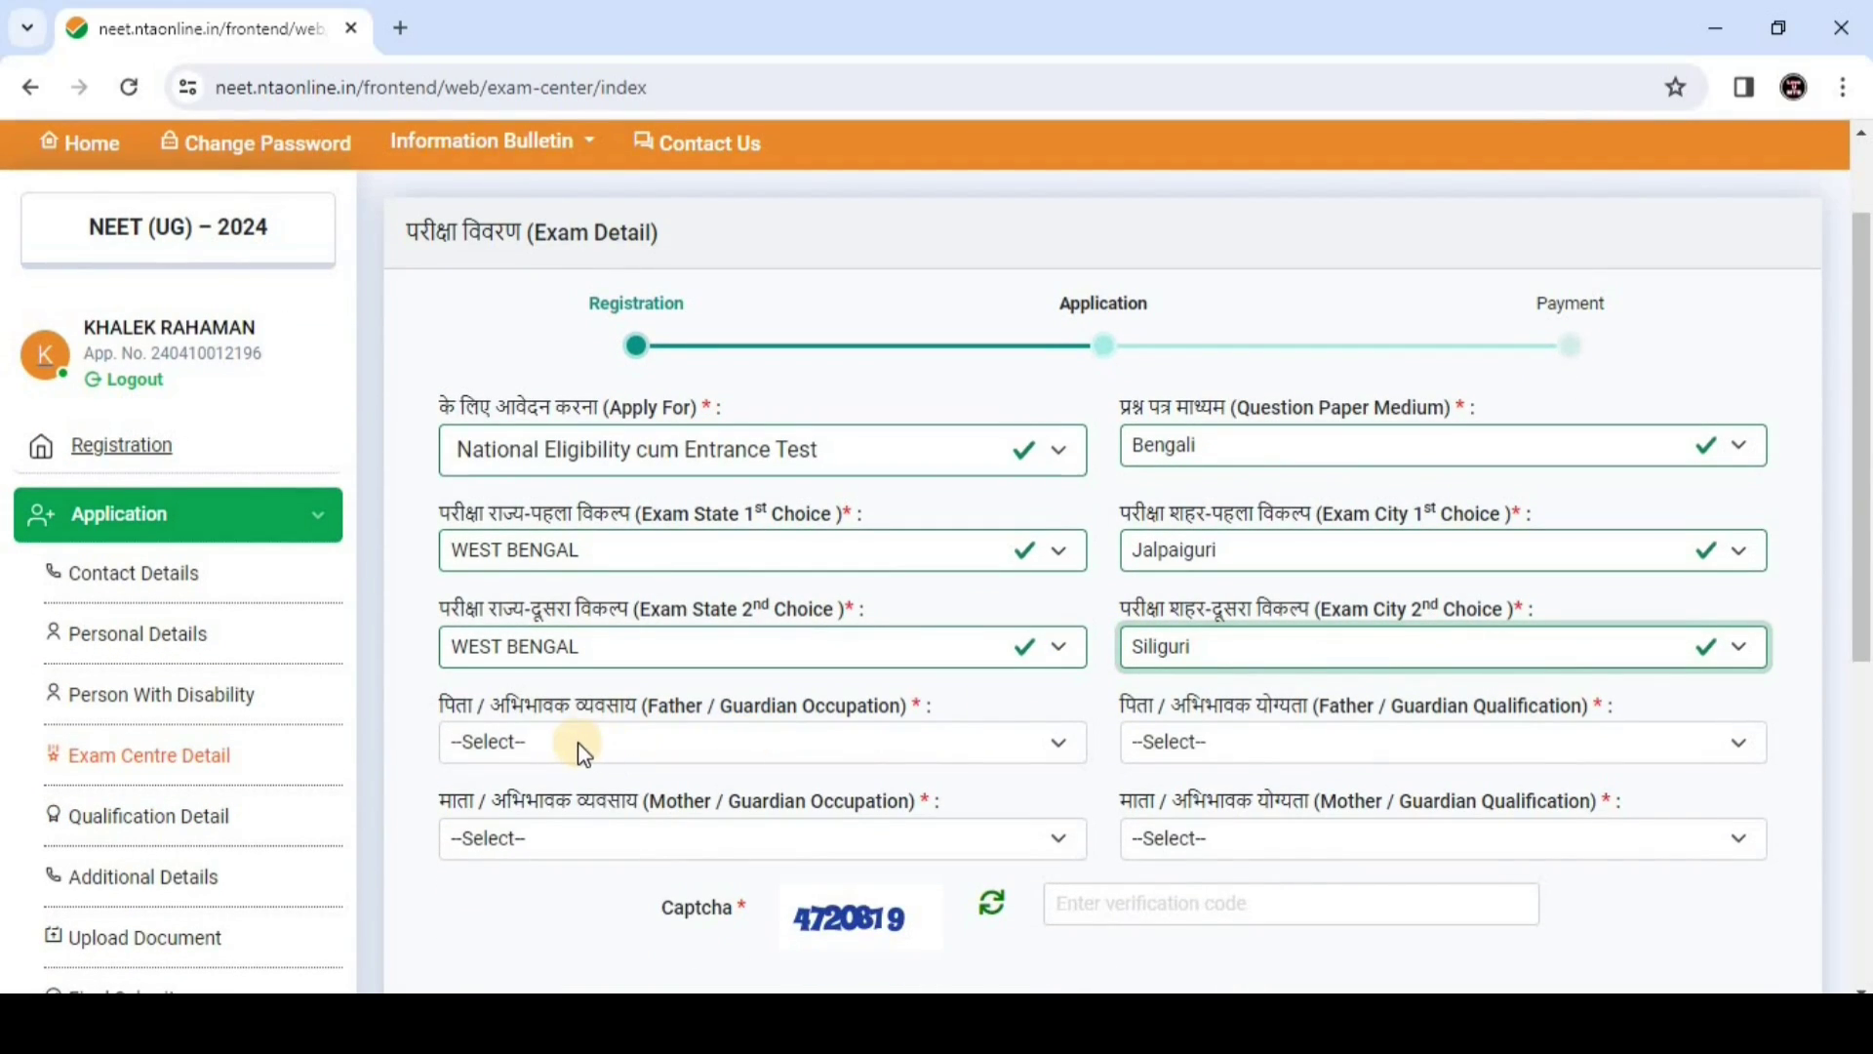
# - Set father Agriculture and mother Others as occupations, both qualifications Matriculate
pyautogui.click(573, 742)
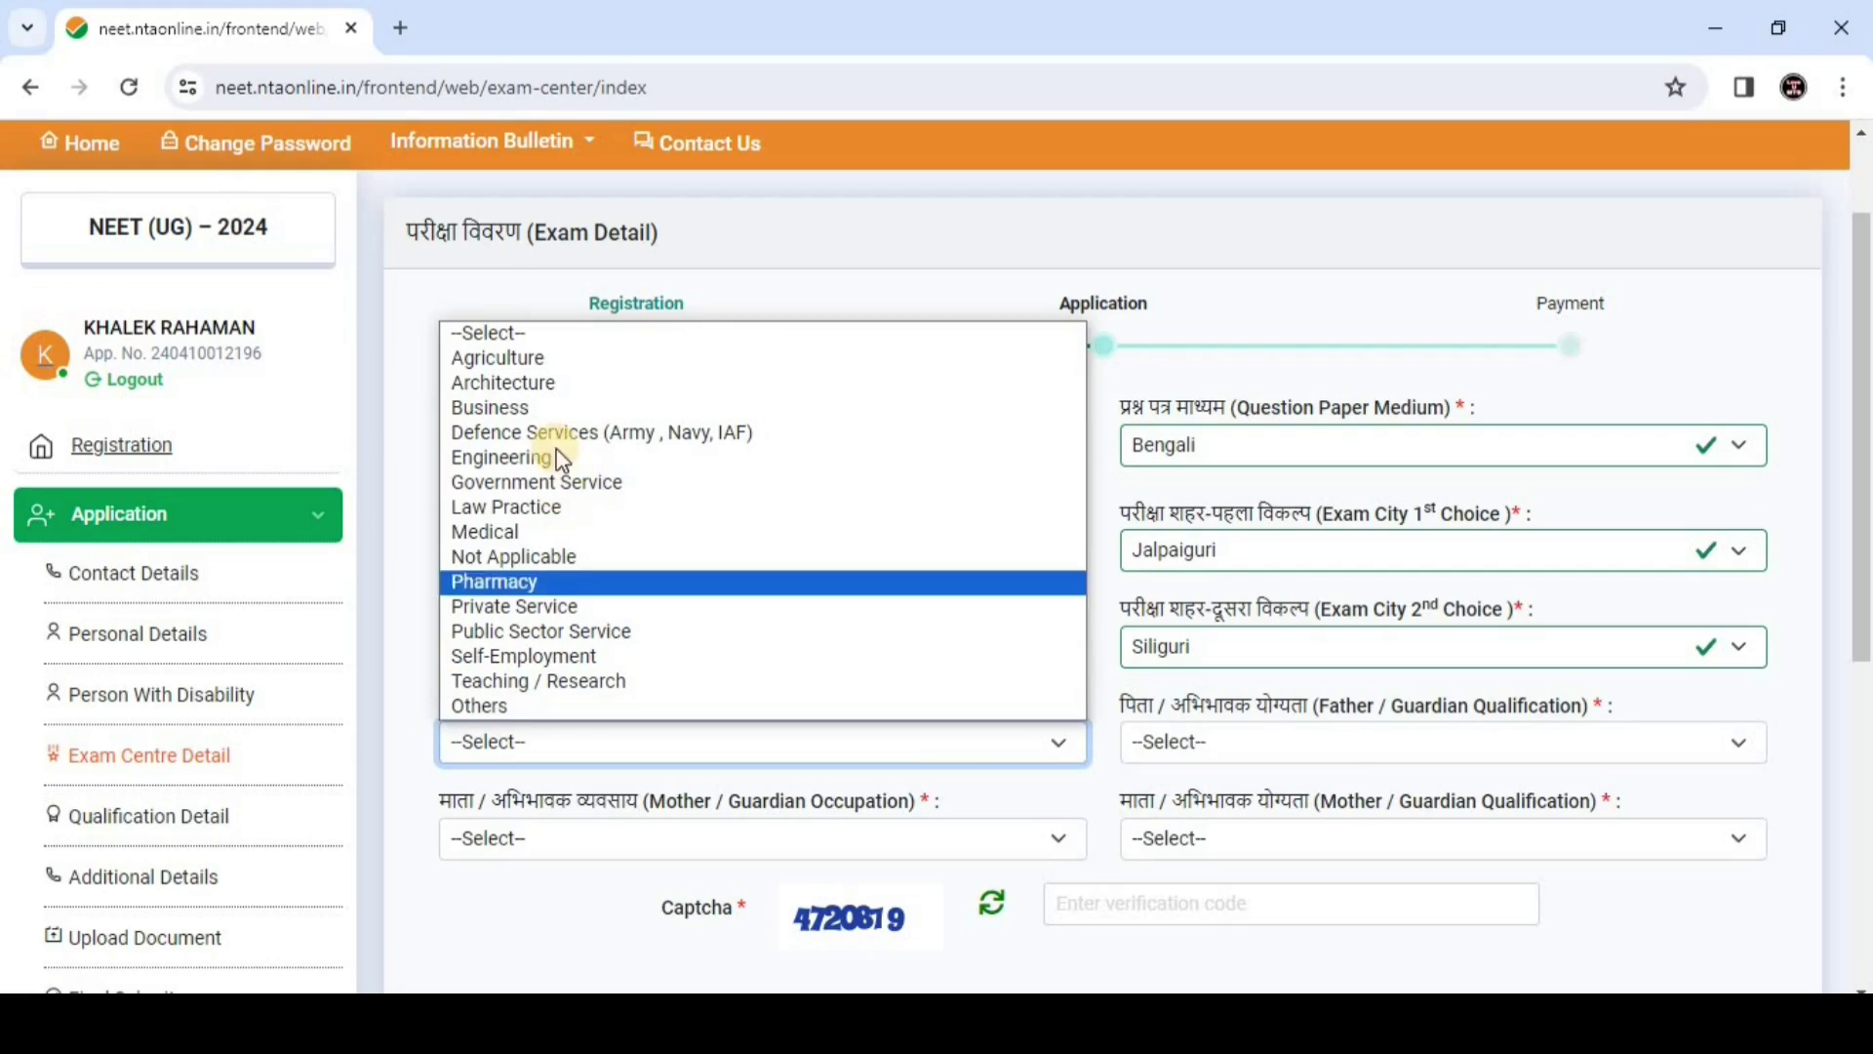
pyautogui.click(543, 361)
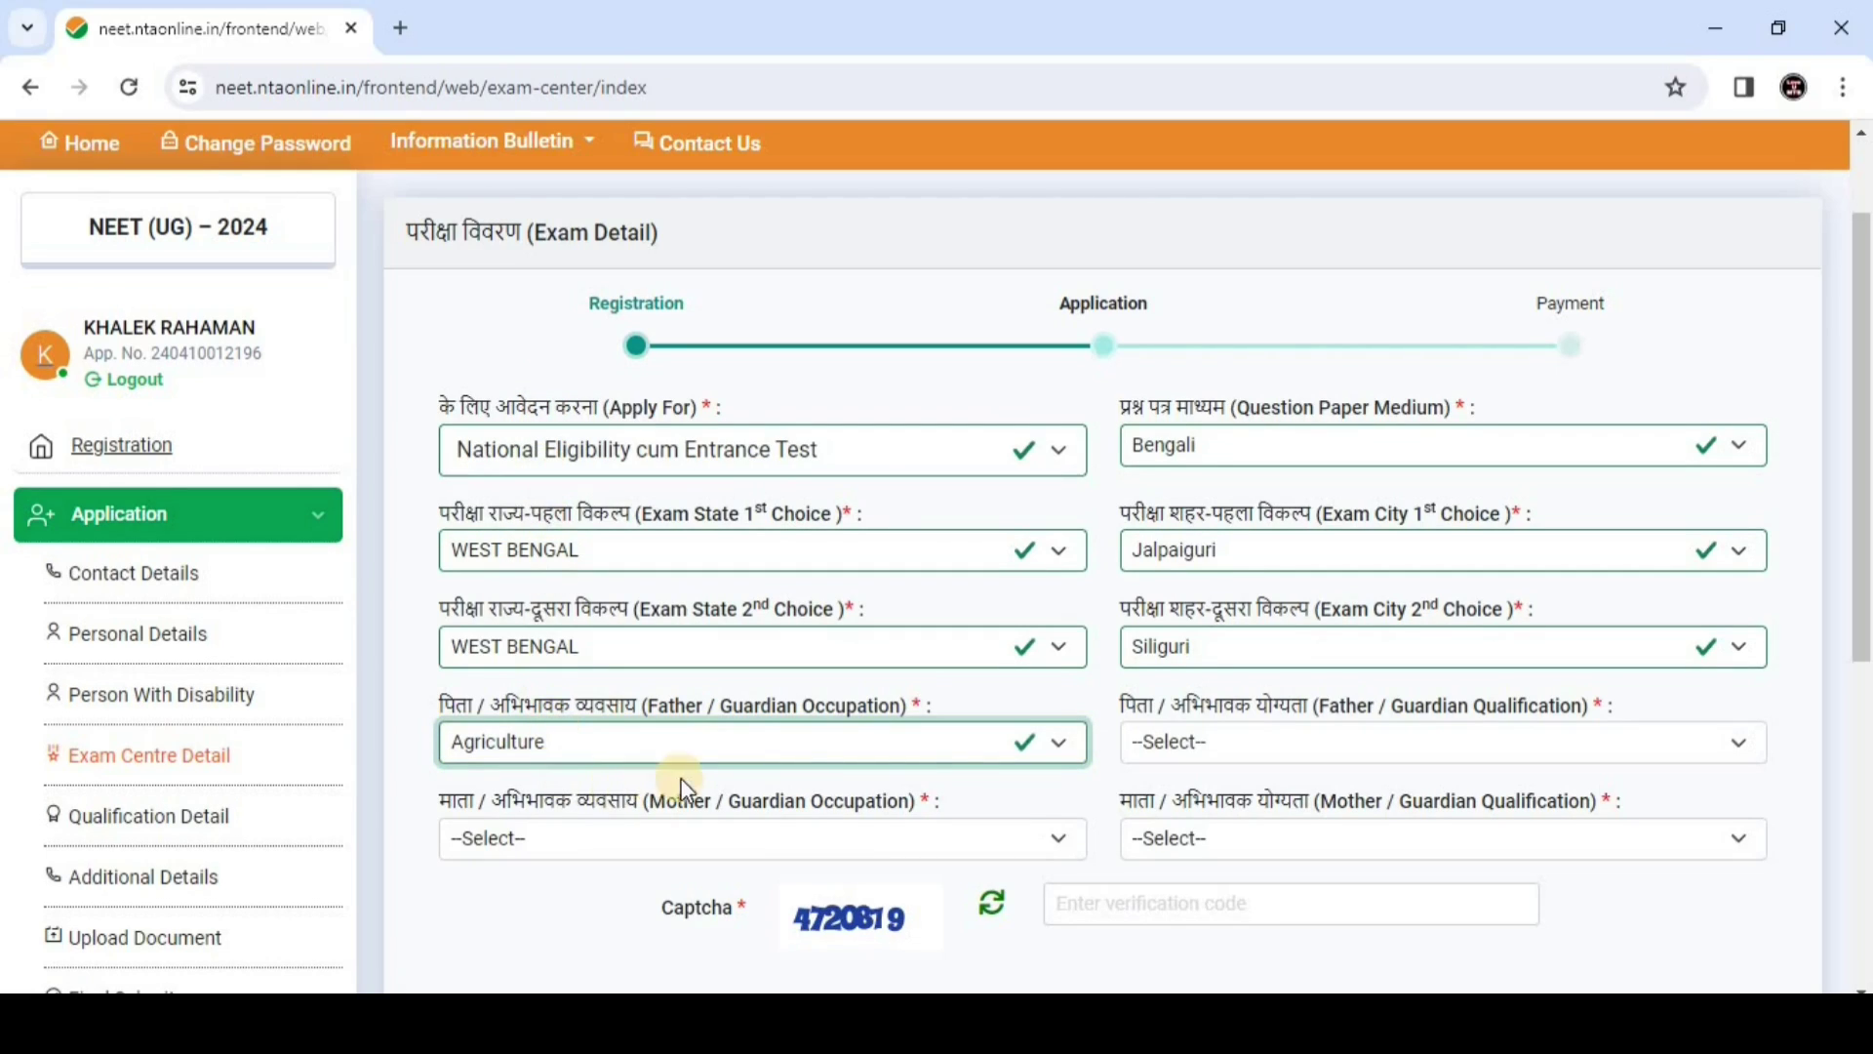
pyautogui.click(1302, 751)
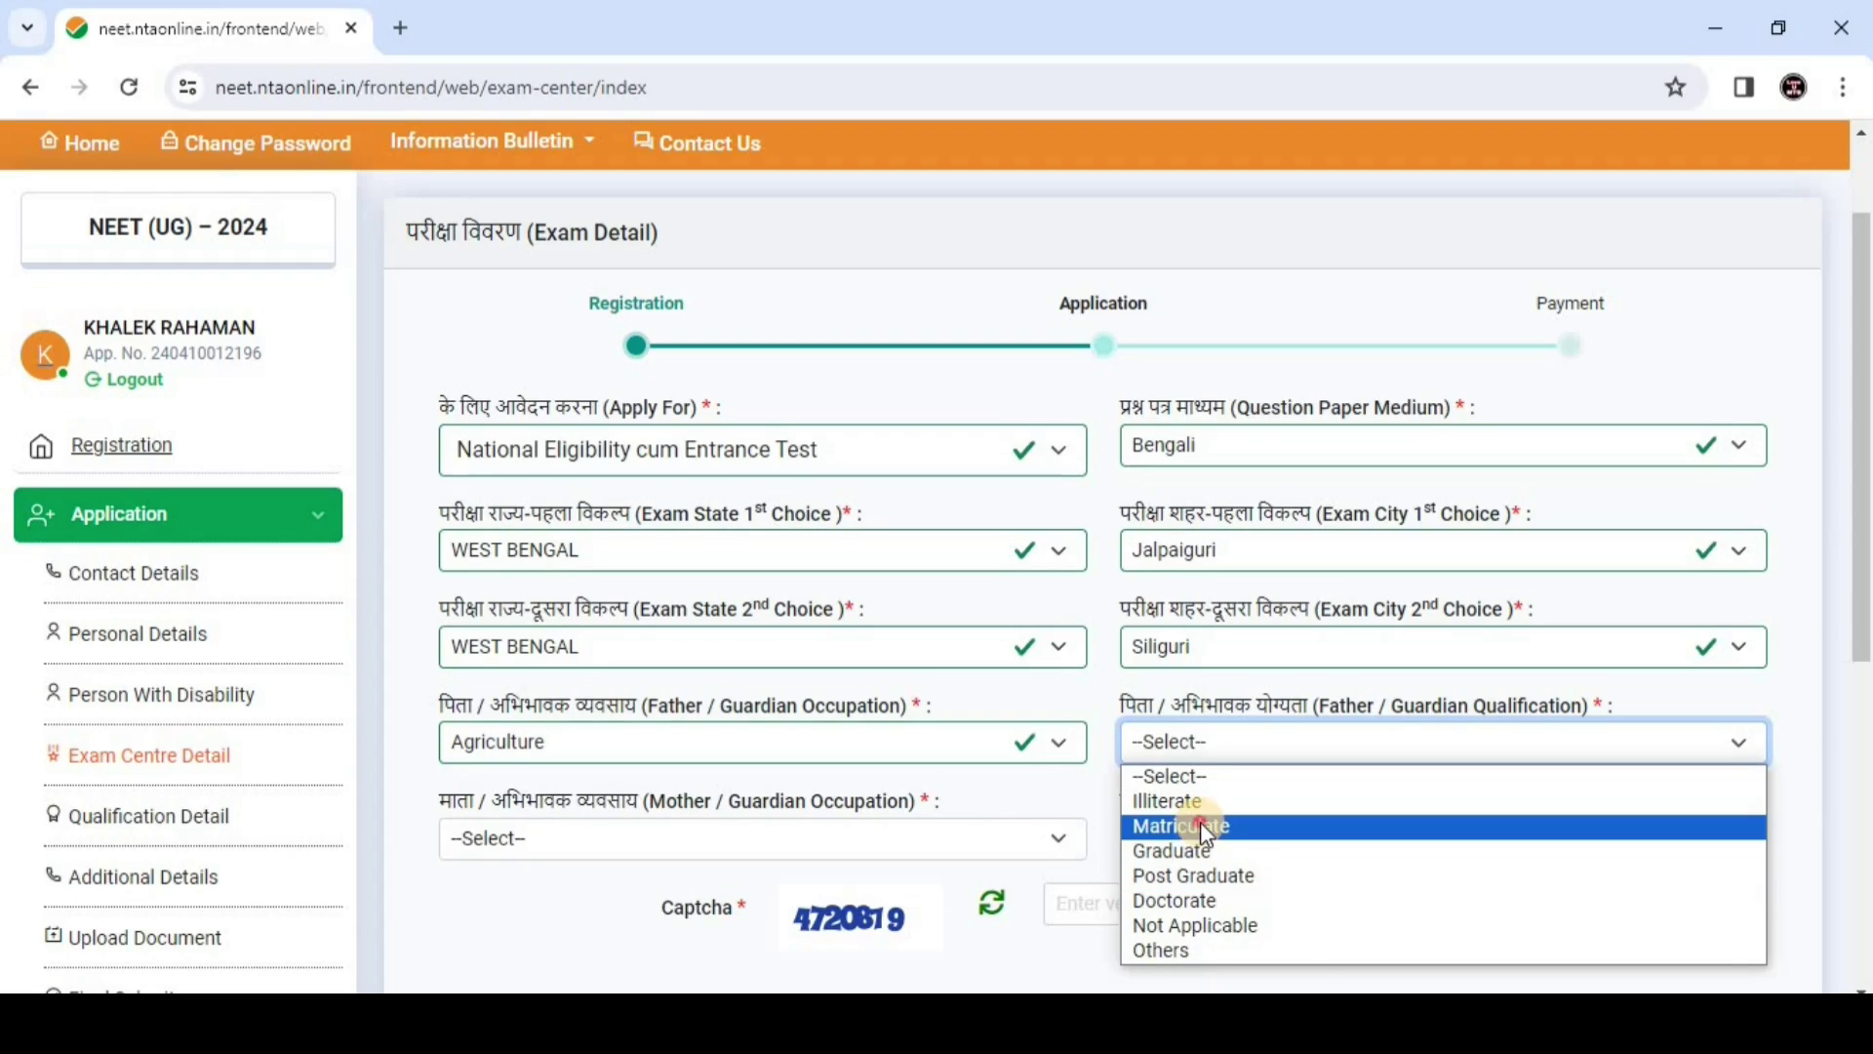
pyautogui.click(1206, 828)
pyautogui.click(1220, 751)
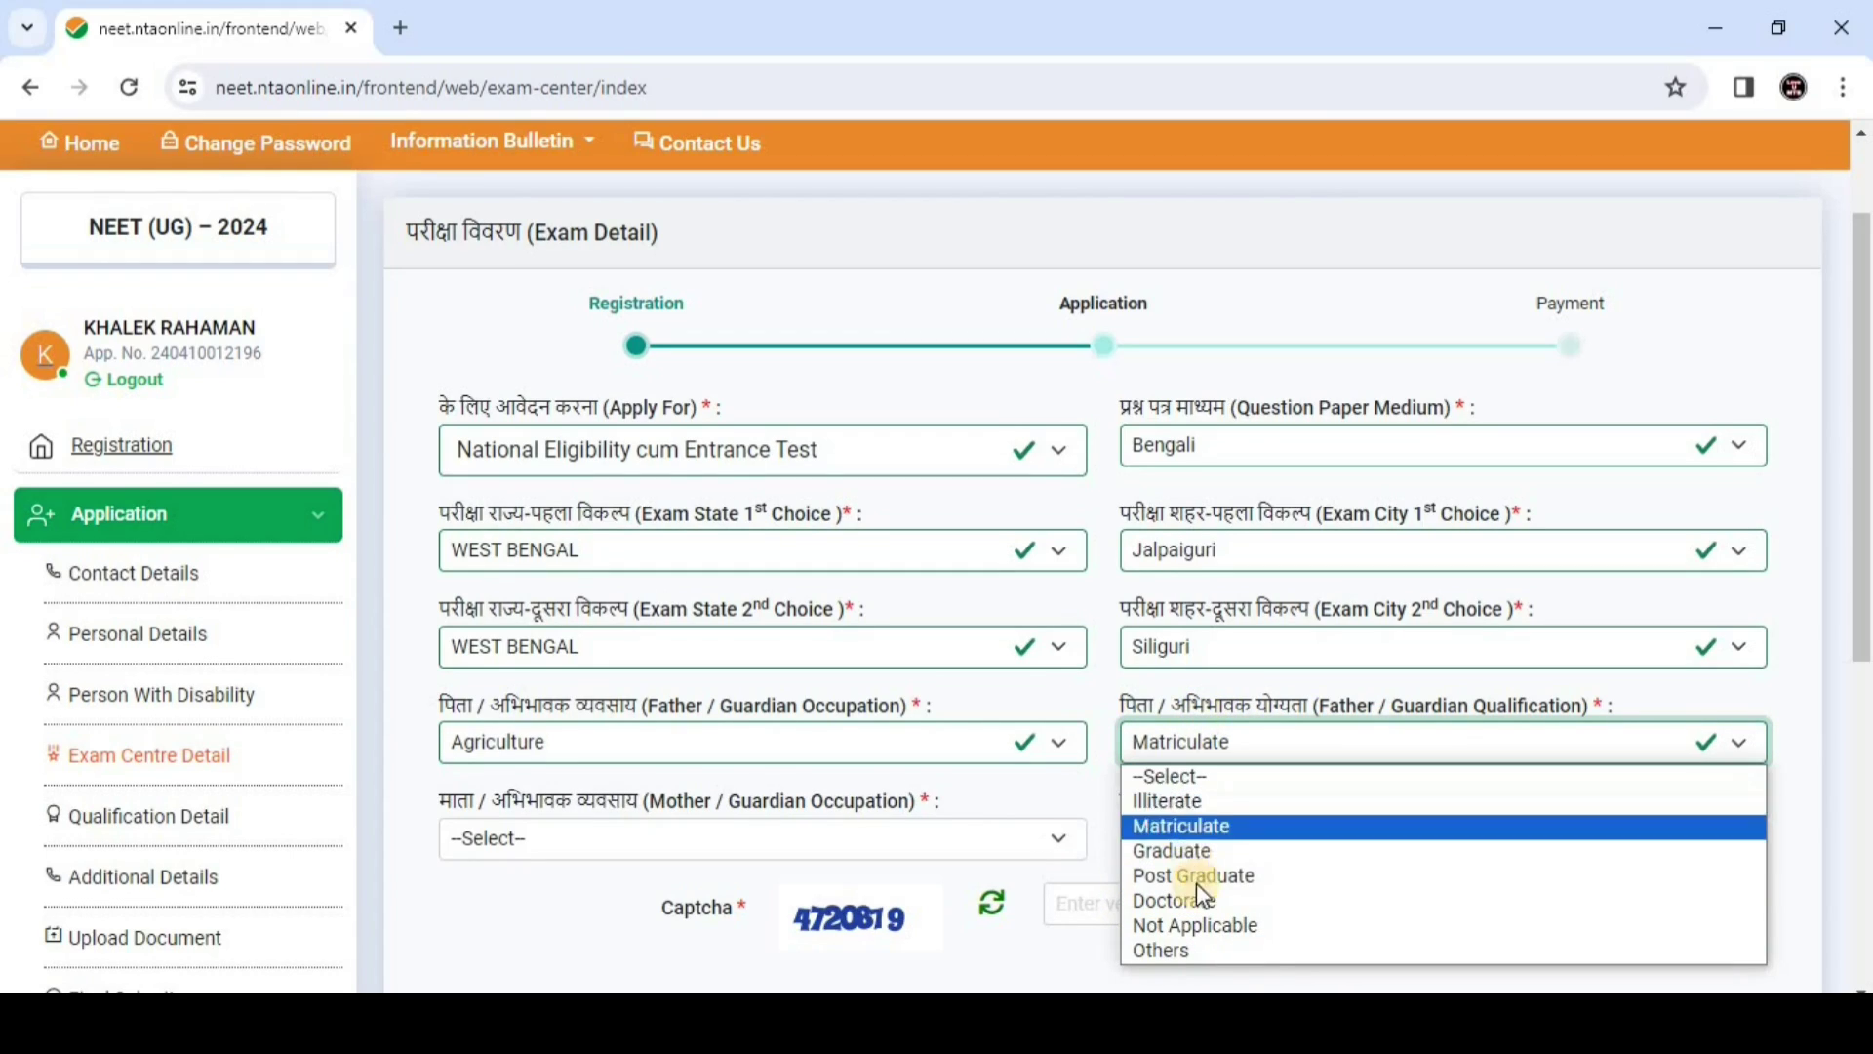
pyautogui.click(1167, 829)
pyautogui.click(761, 841)
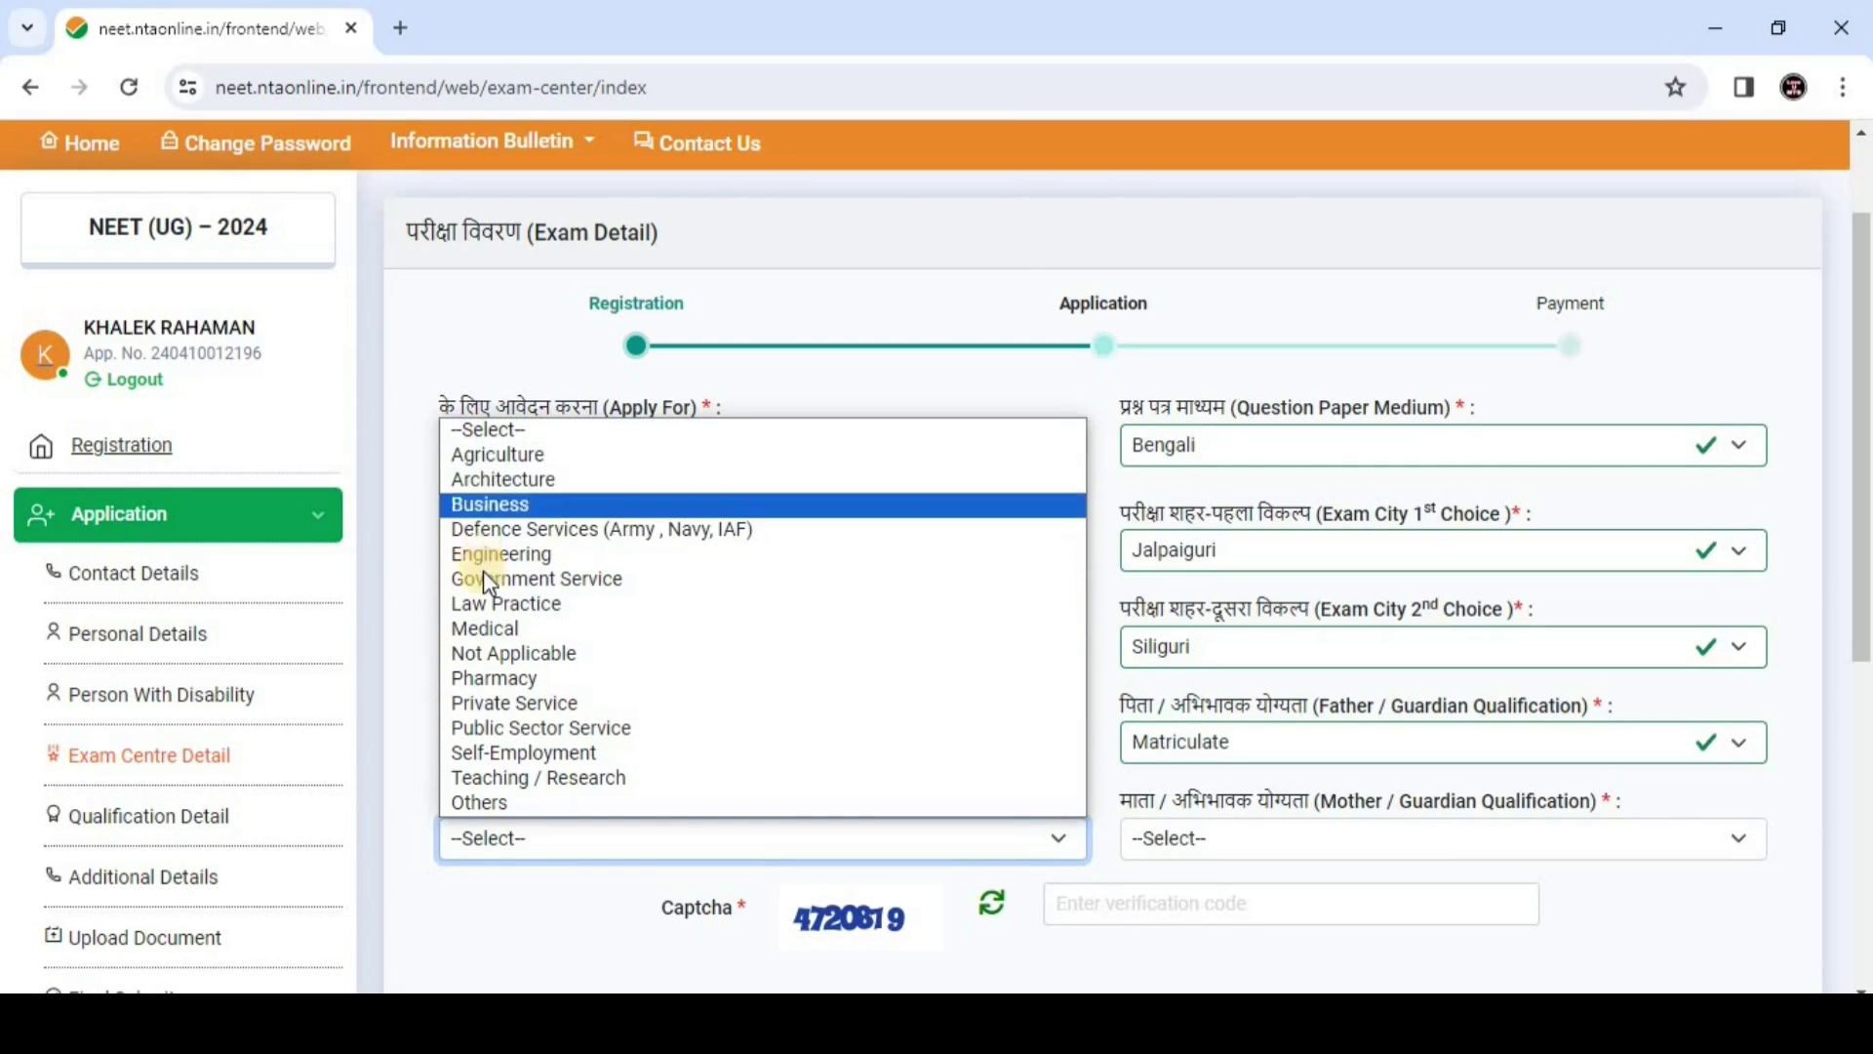
pyautogui.click(555, 808)
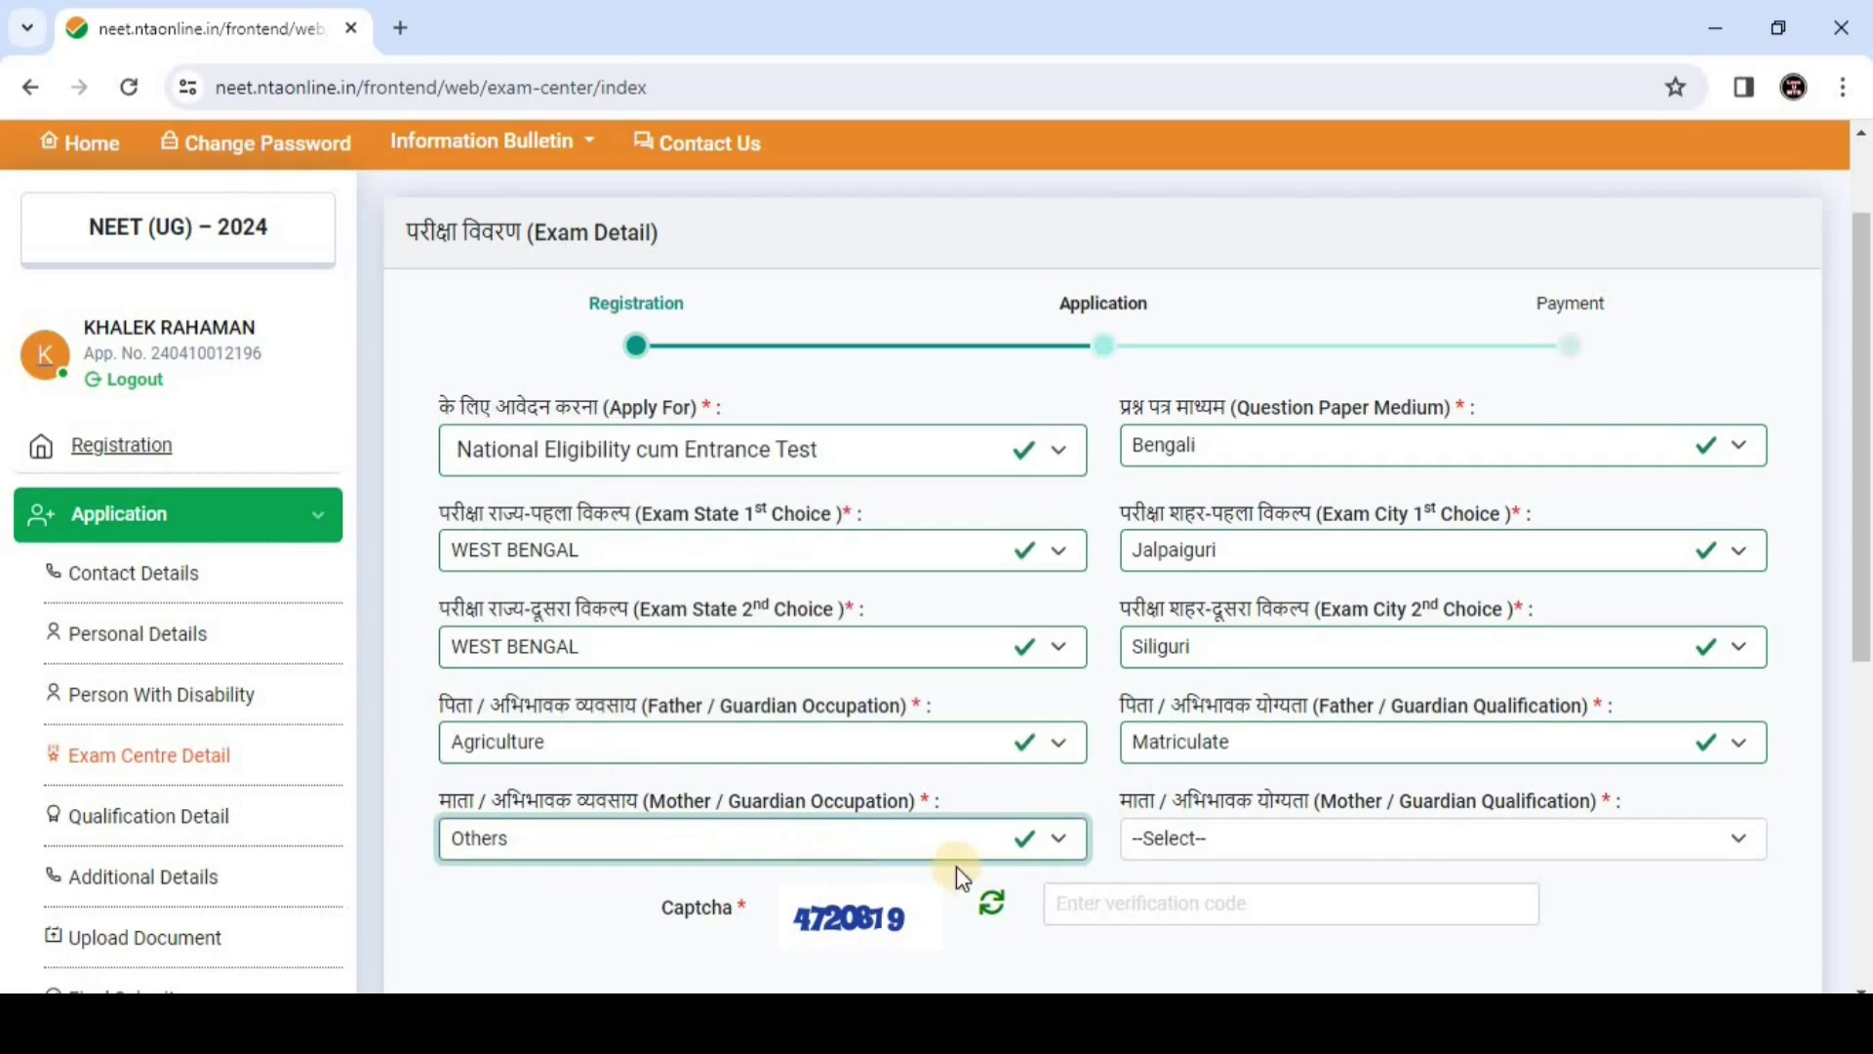
pyautogui.click(1183, 828)
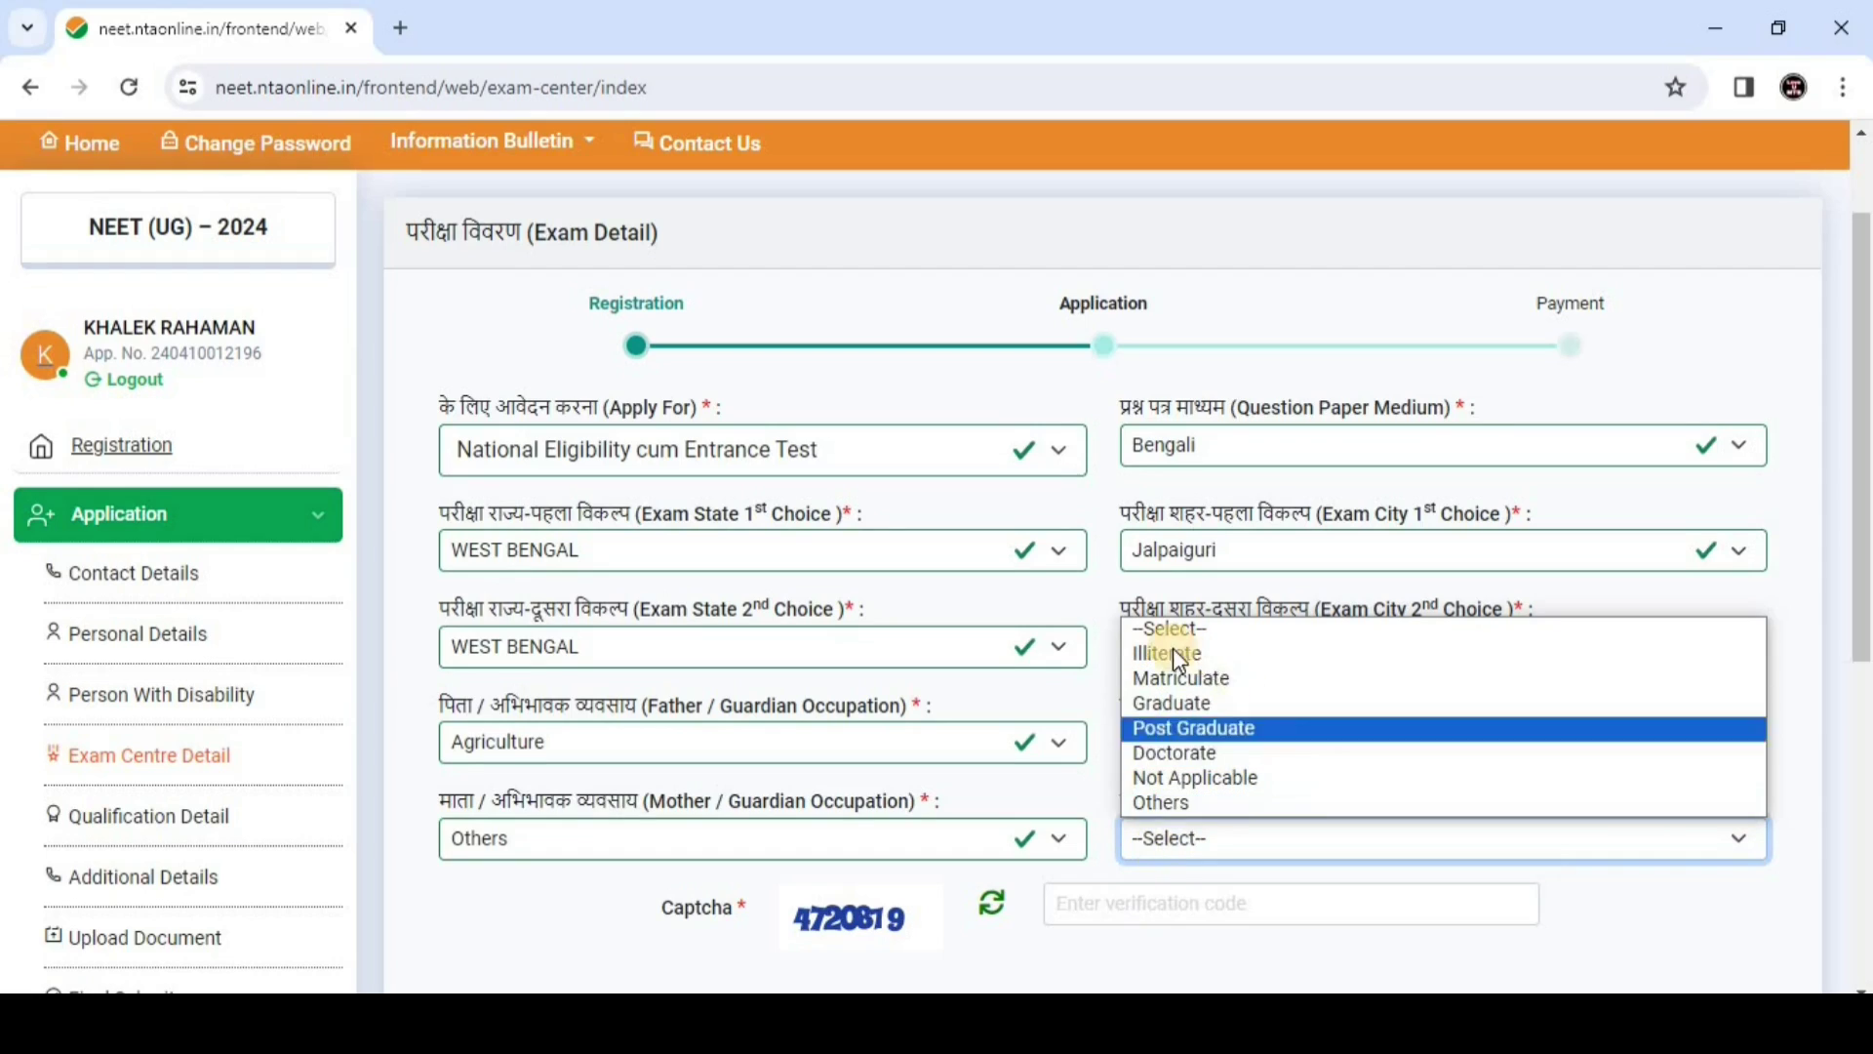
pyautogui.click(1171, 678)
# - Enter the captcha code, accept the declaration and save the exam details
pyautogui.scroll(-1, 1074, 759)
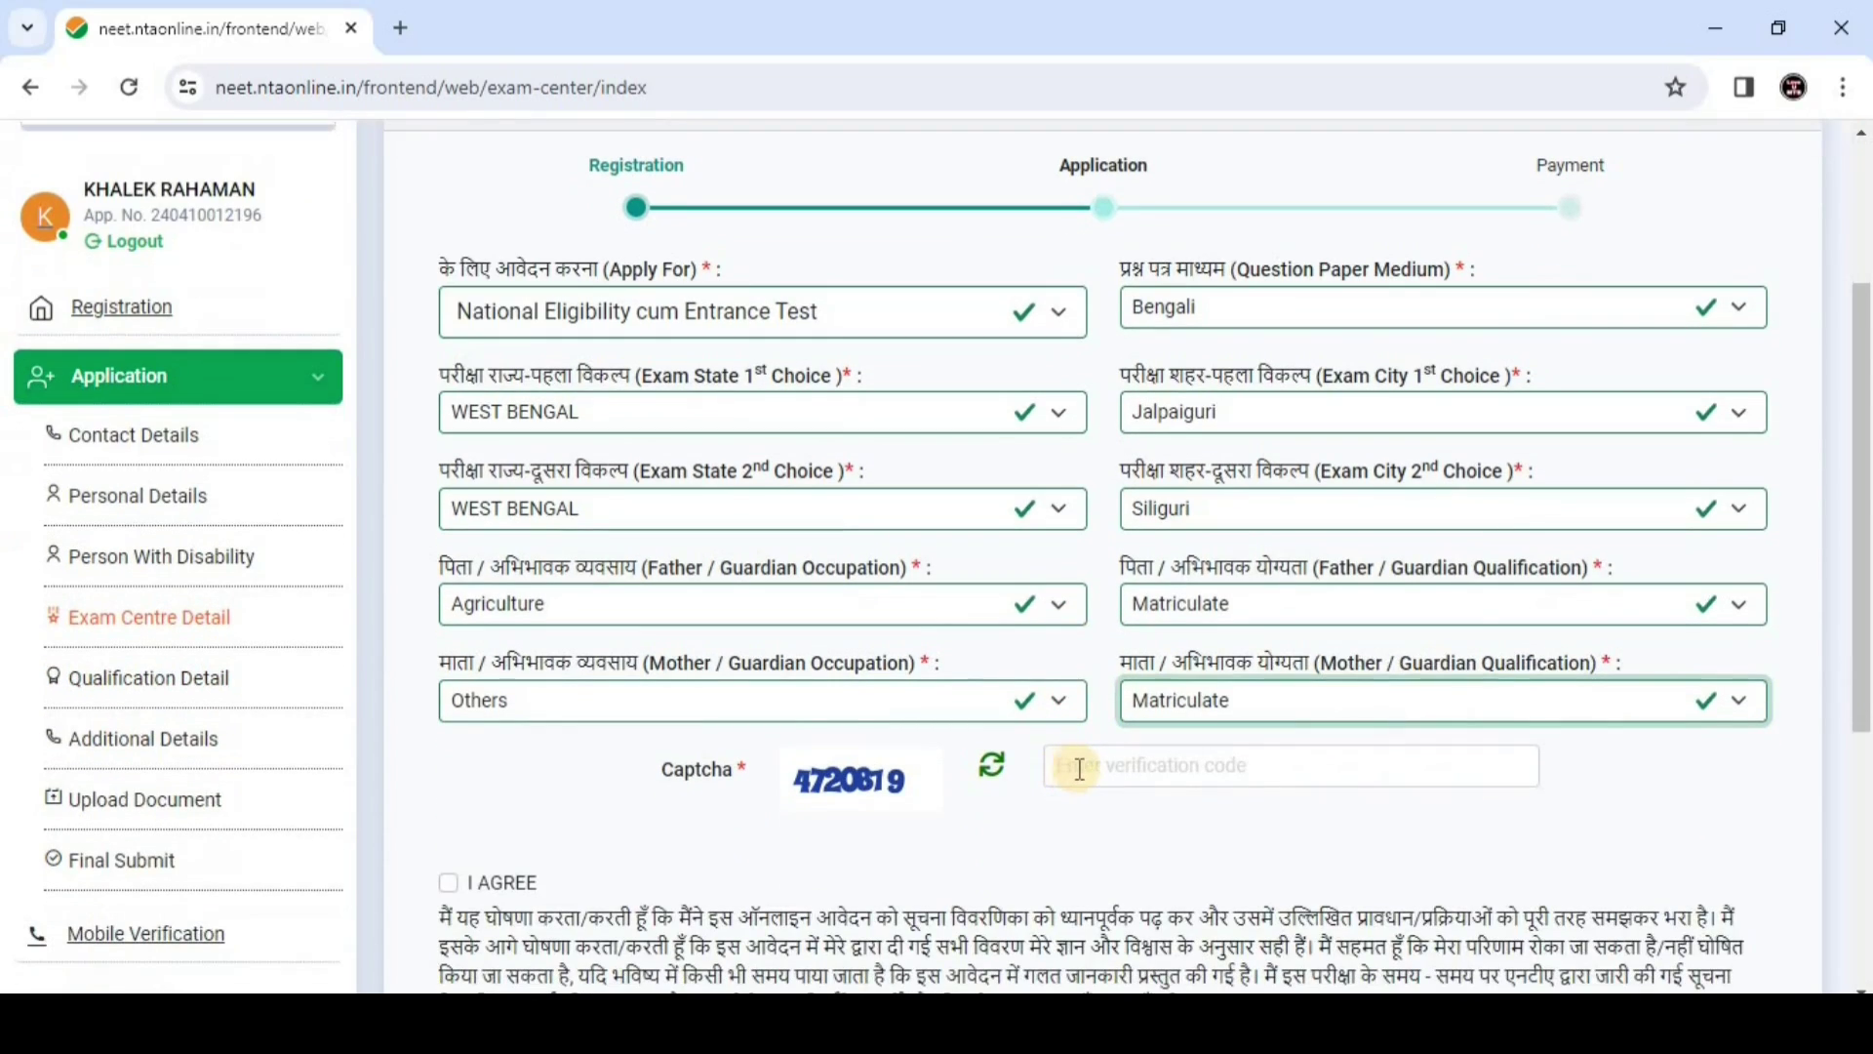
pyautogui.click(1093, 768)
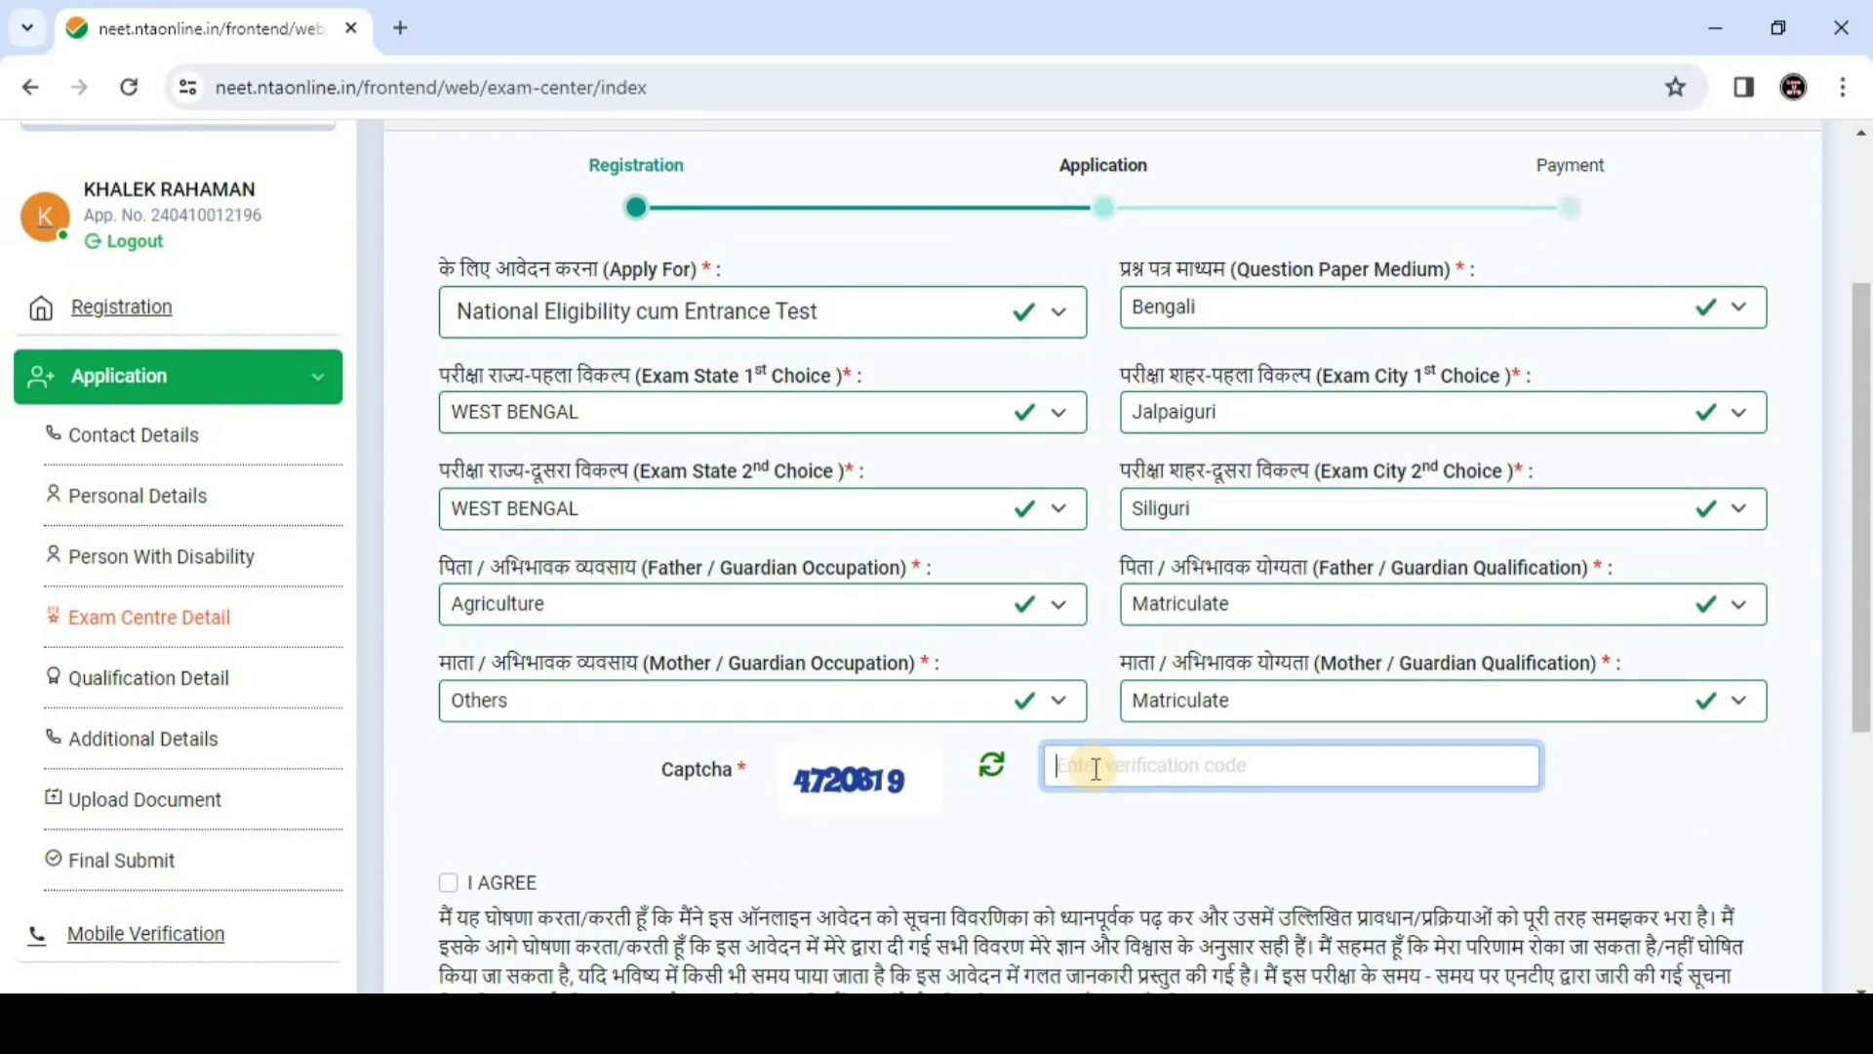
pyautogui.write('4720819')
pyautogui.scroll(-2, 911, 661)
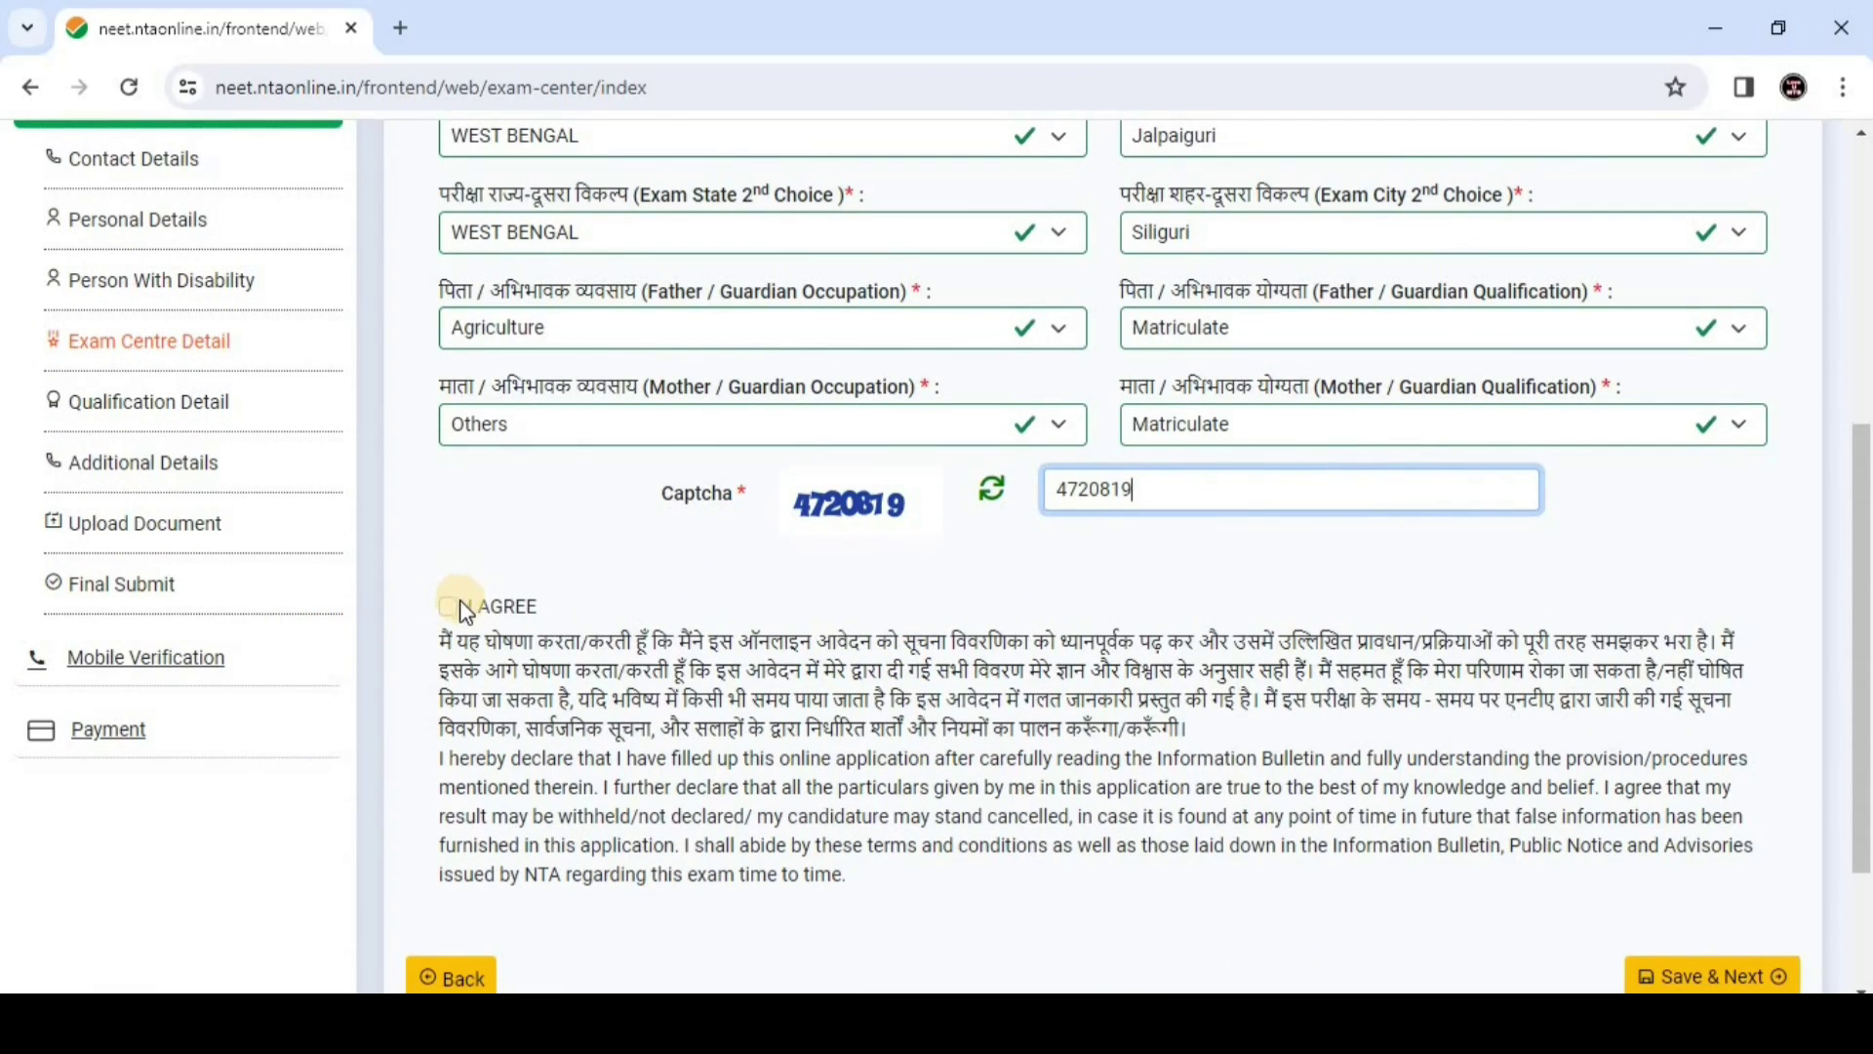
pyautogui.click(450, 607)
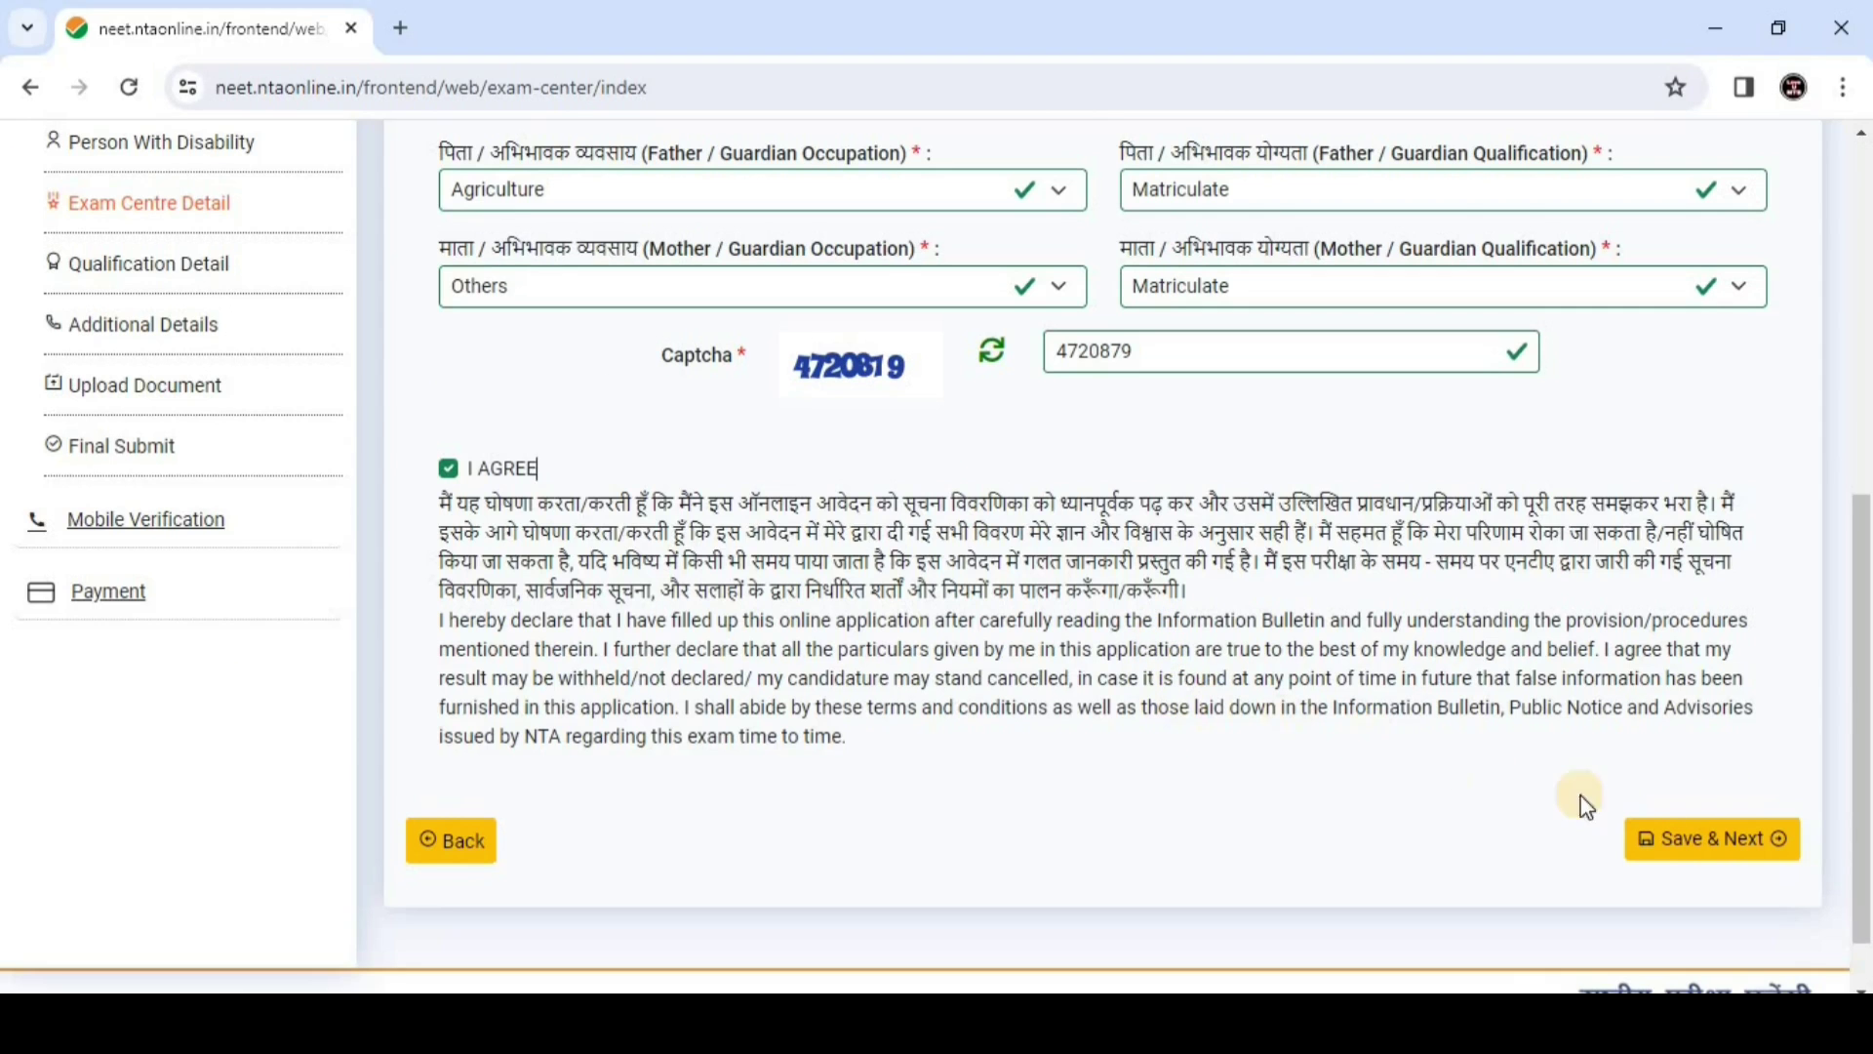
pyautogui.click(1686, 837)
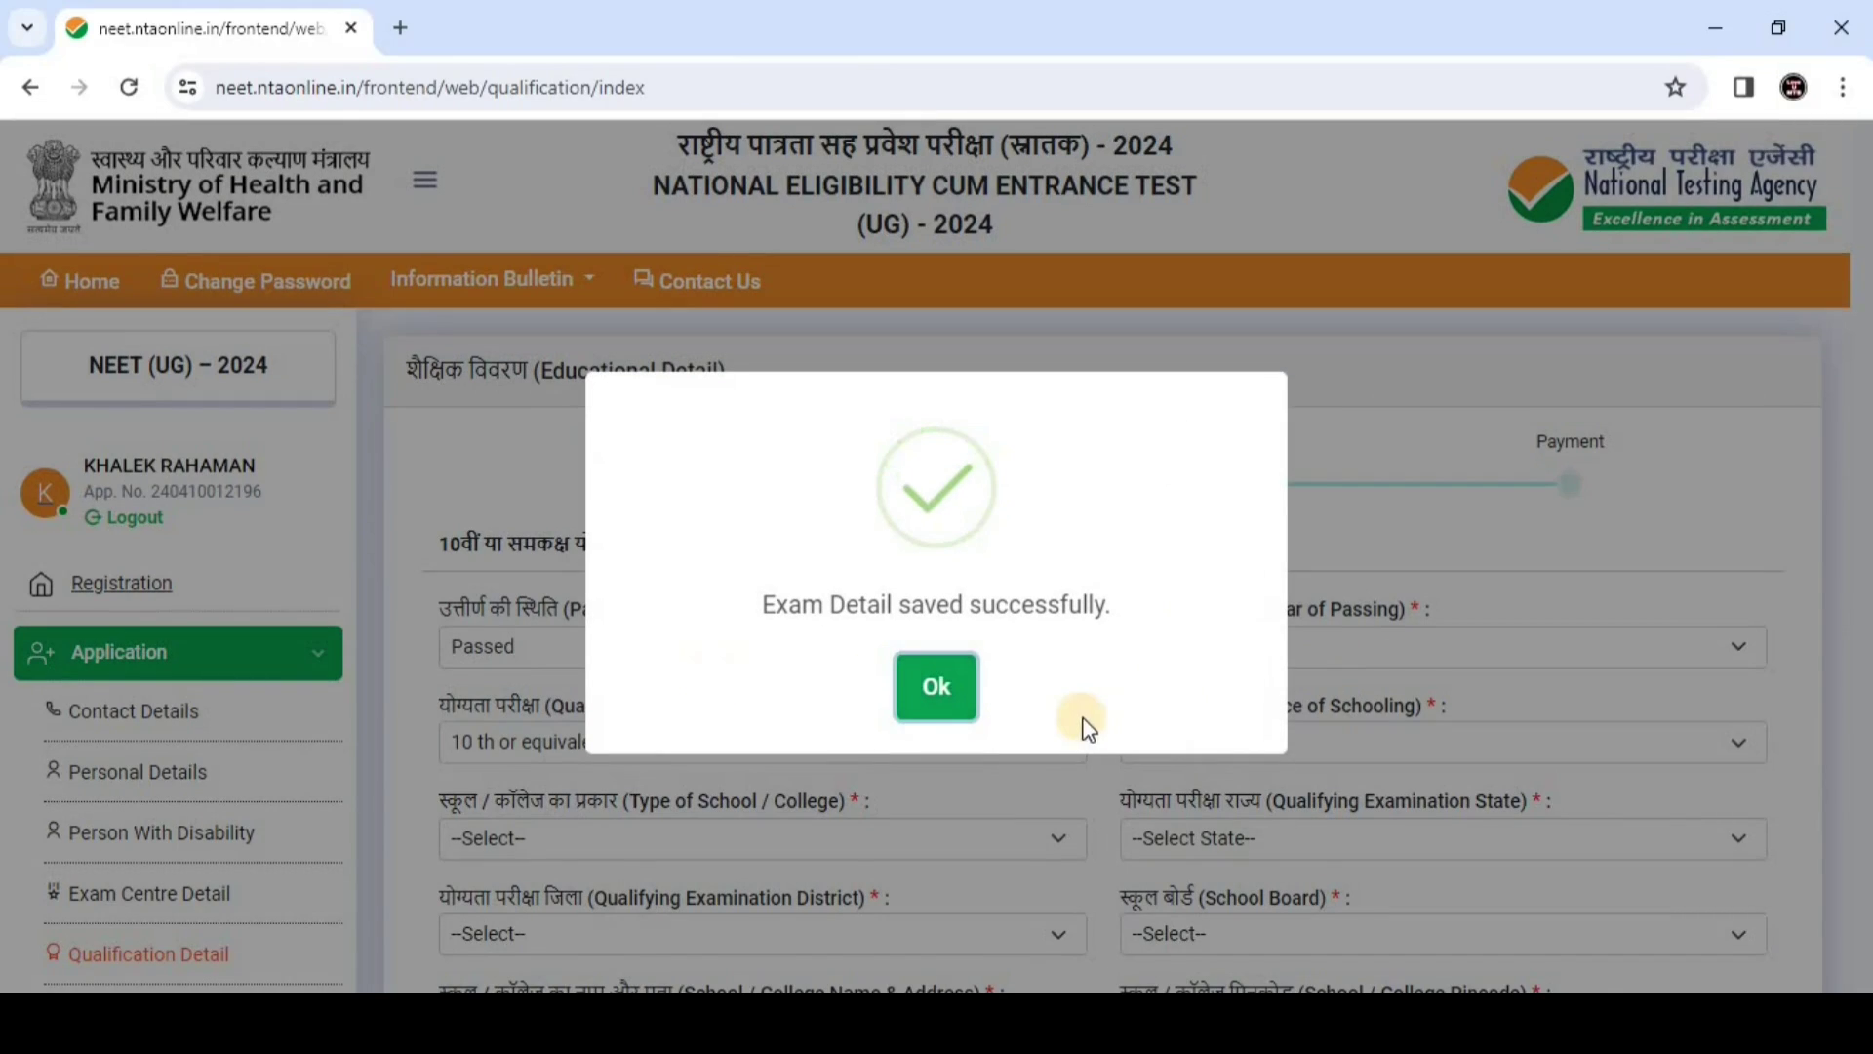
# - Set the 10th-qualification district to Coochbehar
pyautogui.click(960, 685)
pyautogui.scroll(-1, 908, 624)
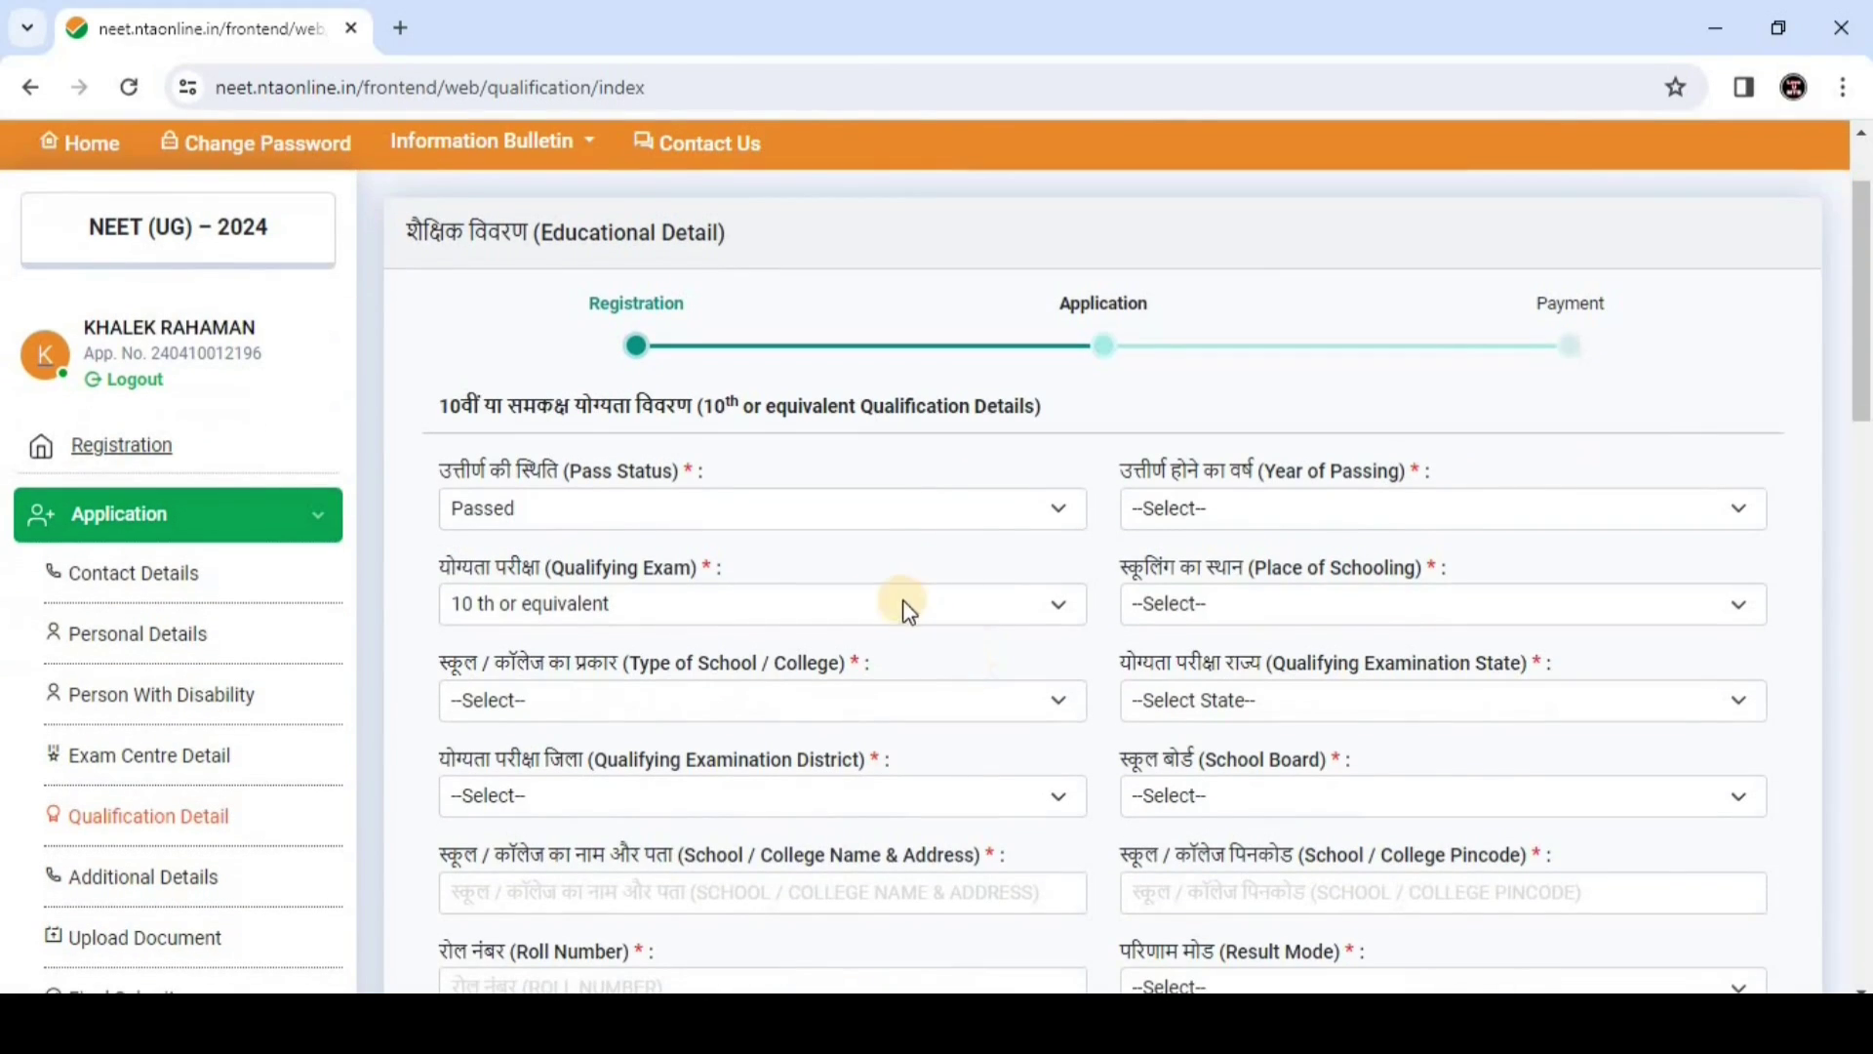
pyautogui.moveTo(705, 421); pyautogui.dragTo(1029, 430)
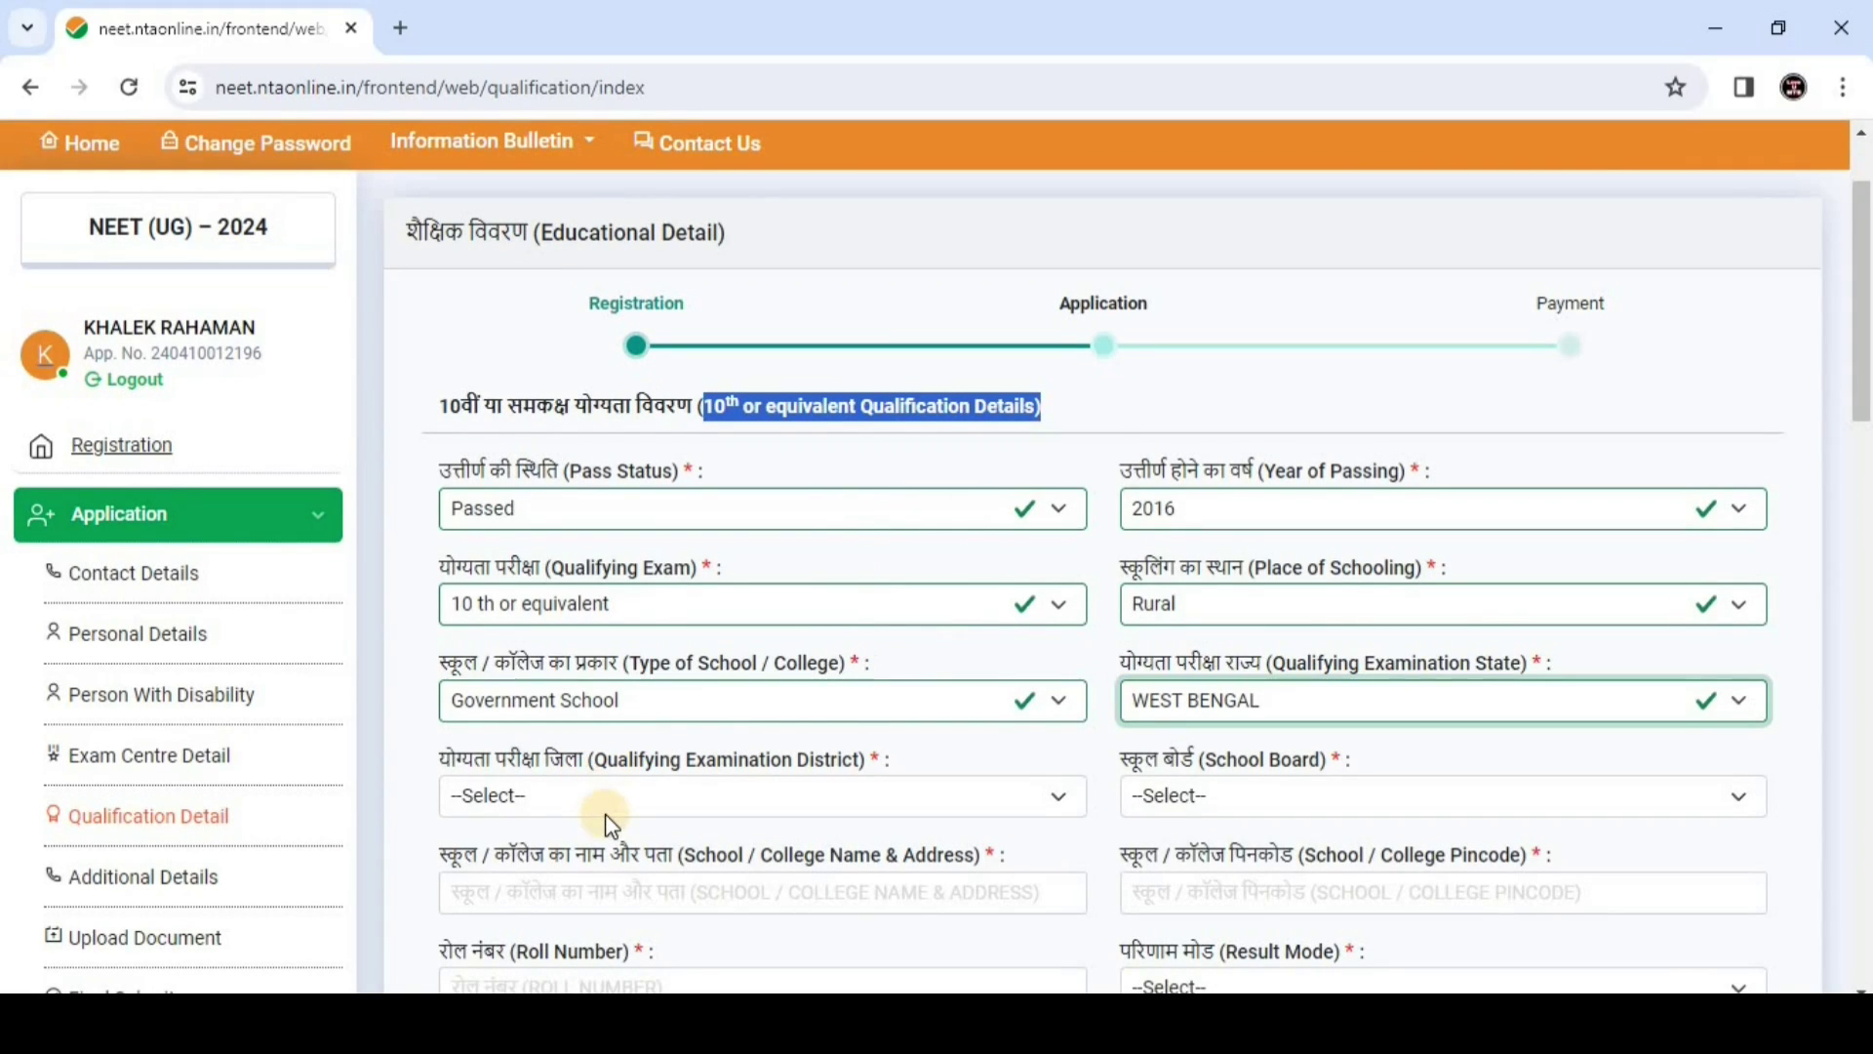
pyautogui.click(611, 810)
pyautogui.click(501, 436)
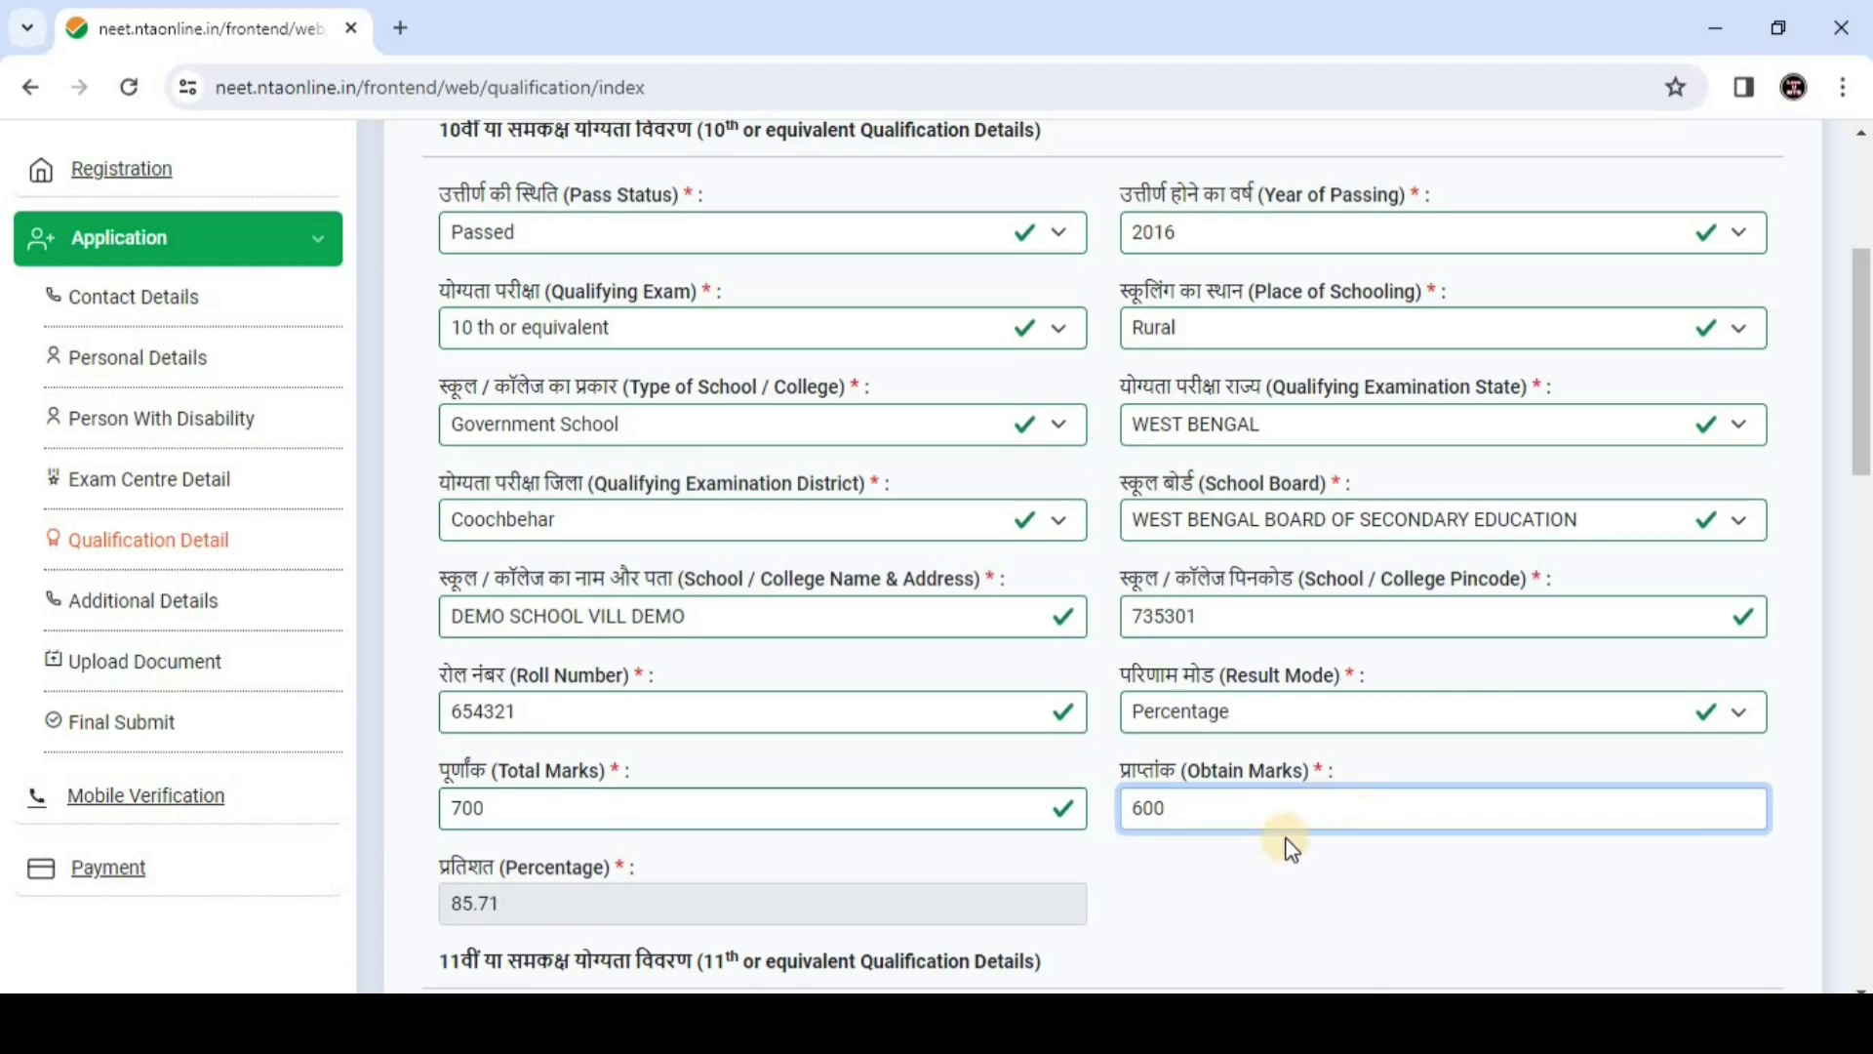
pyautogui.click(1234, 878)
pyautogui.scroll(-4, 1233, 878)
pyautogui.moveTo(695, 546); pyautogui.dragTo(1086, 561)
# - Set the 11th qualification's pass status to Passed
pyautogui.click(1081, 550)
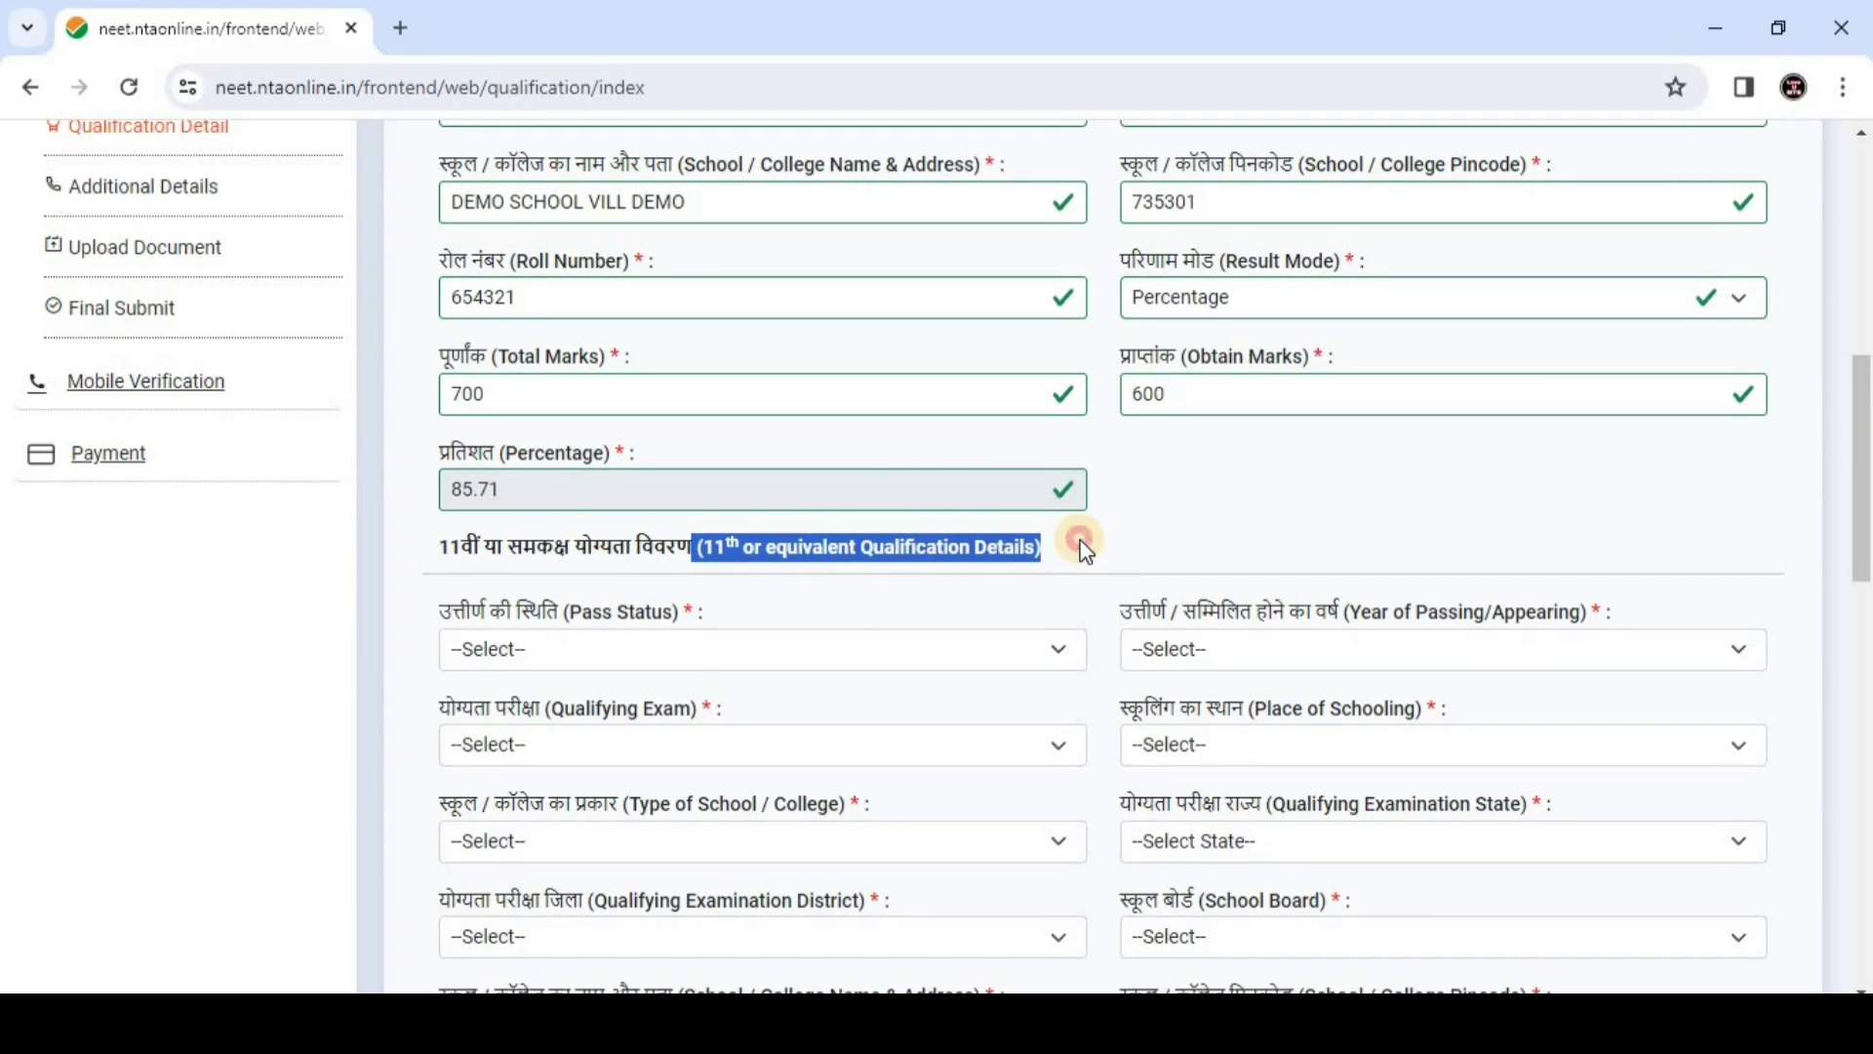
pyautogui.click(651, 653)
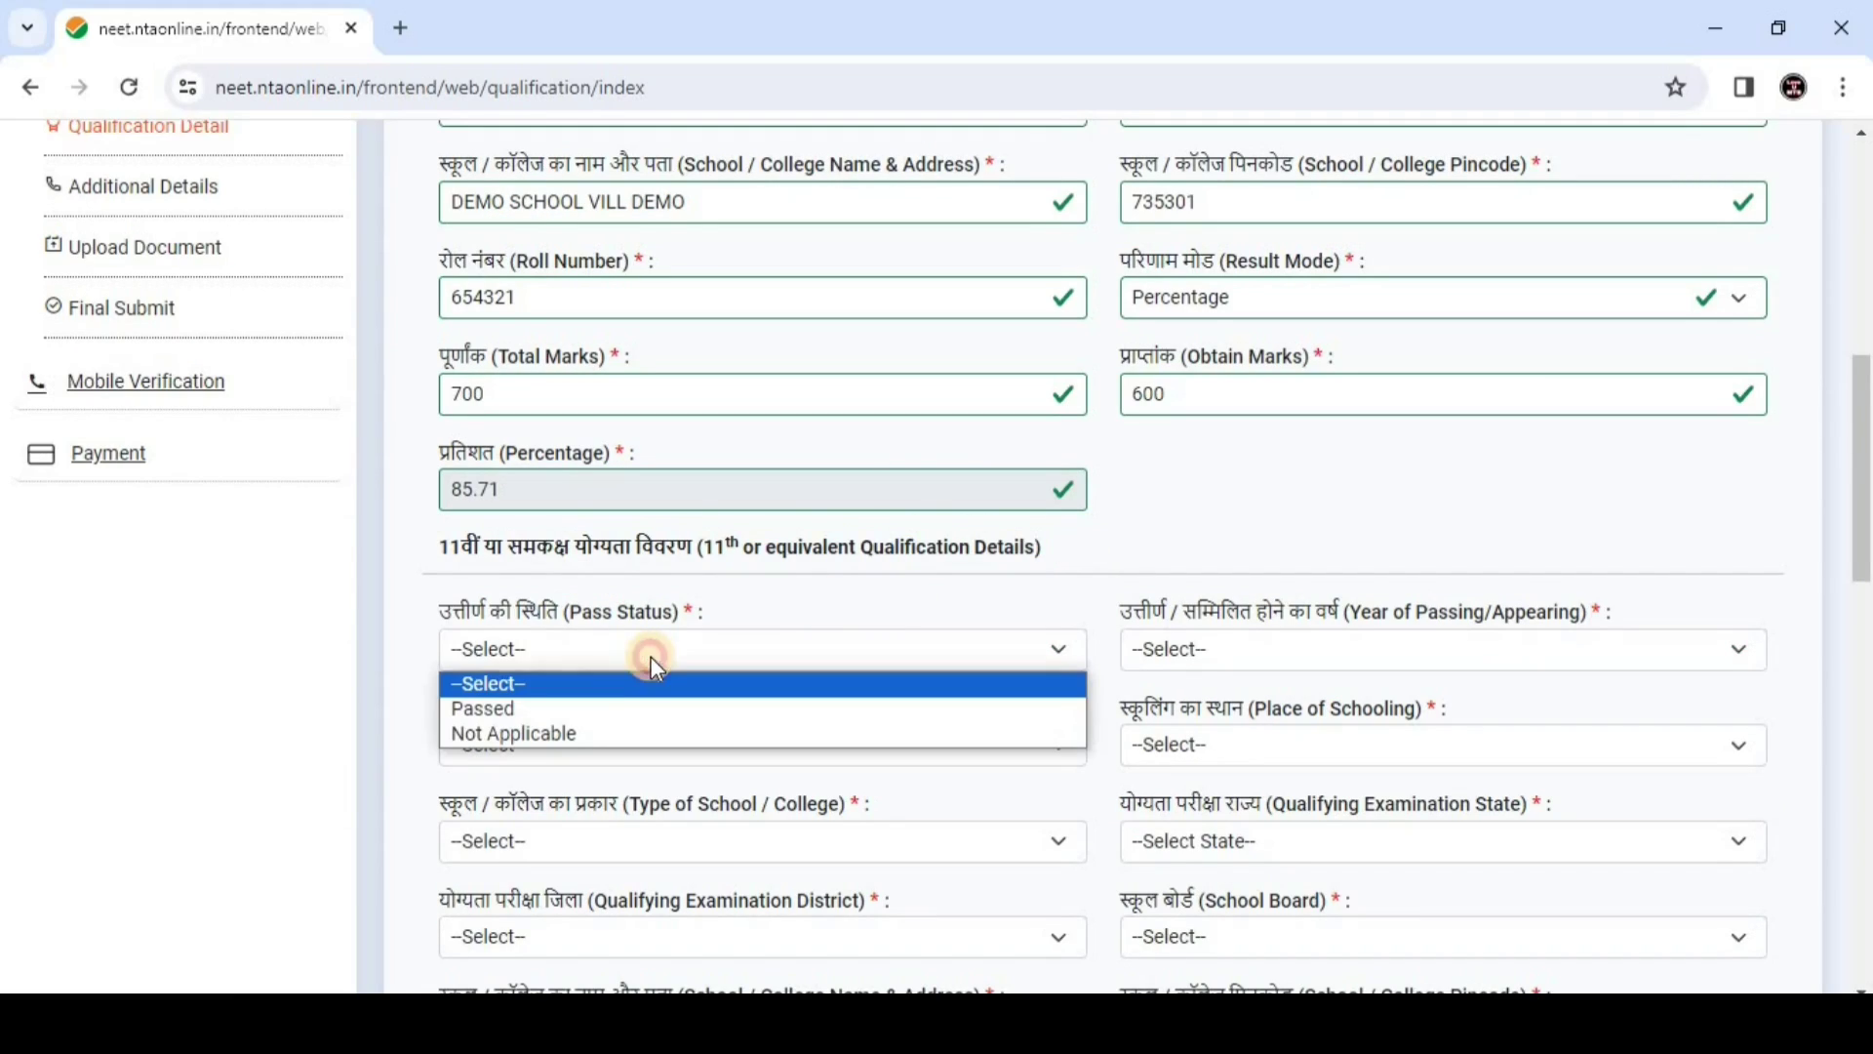
pyautogui.click(654, 708)
pyautogui.click(1254, 663)
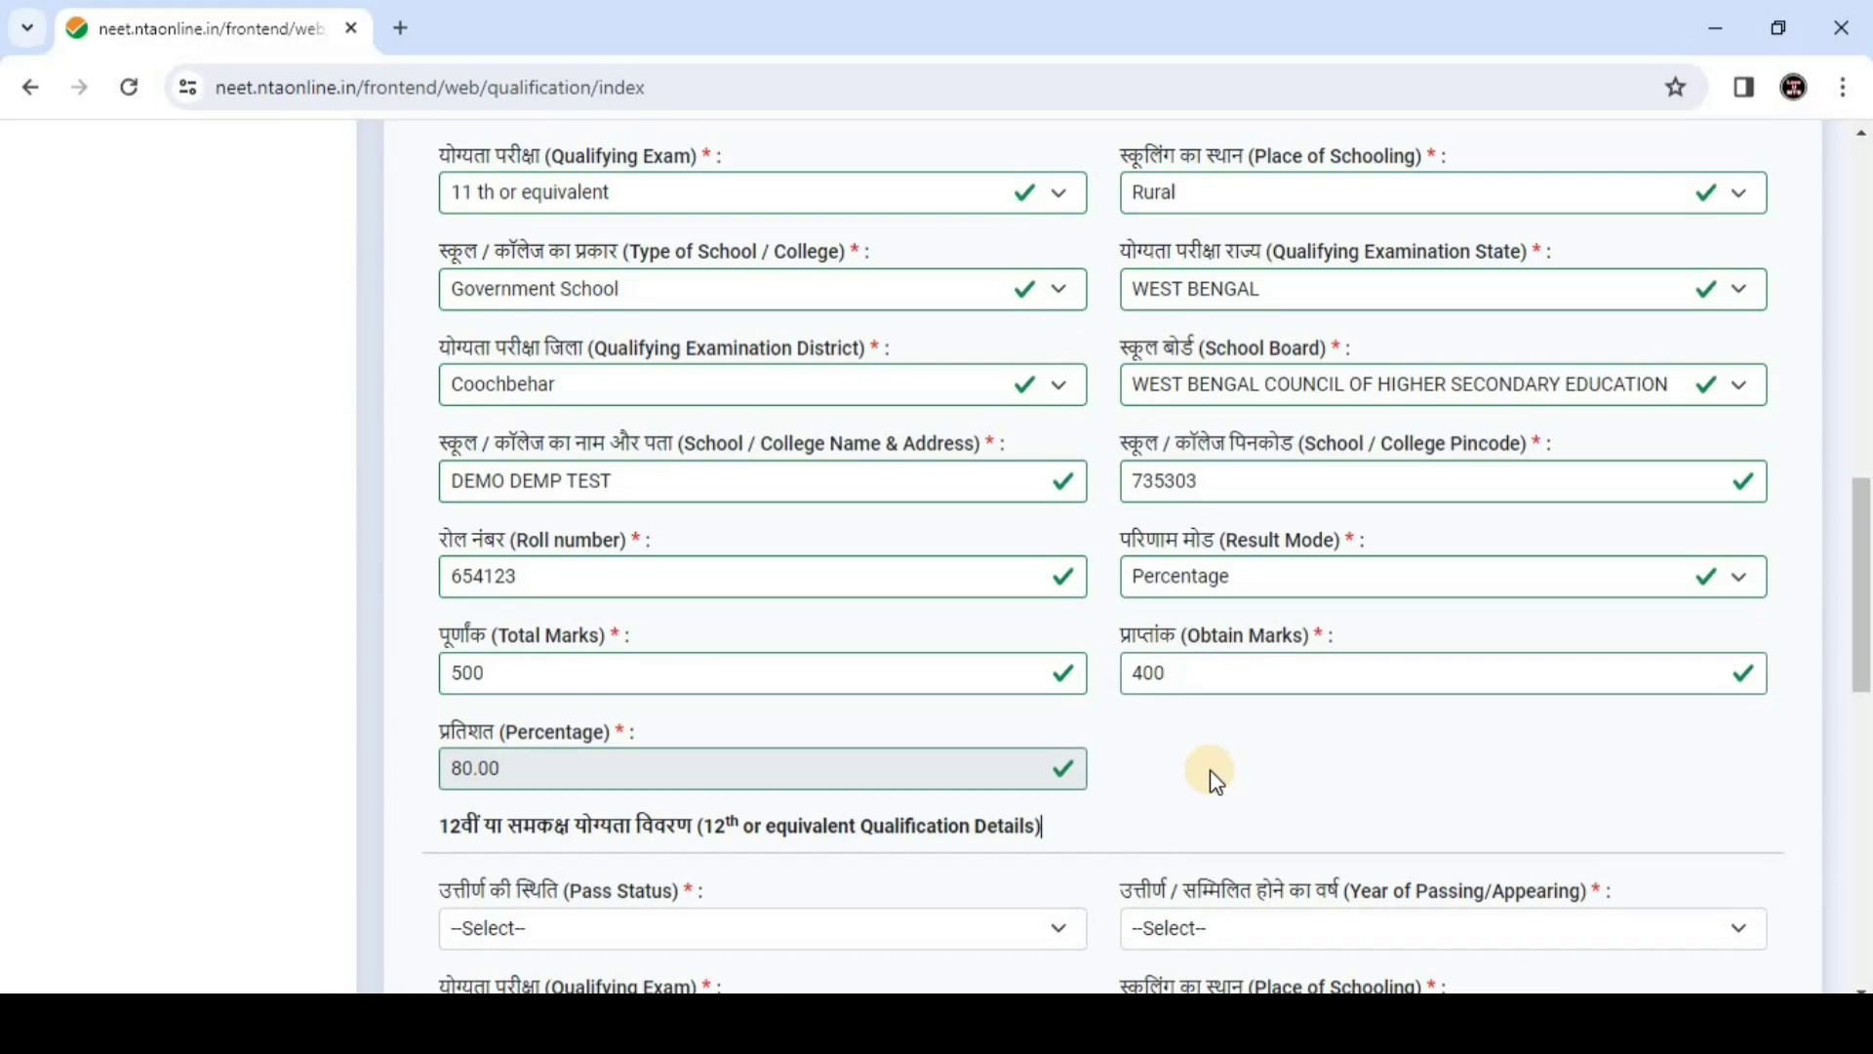
pyautogui.scroll(-2, 1210, 770)
pyautogui.scroll(-2, 1206, 741)
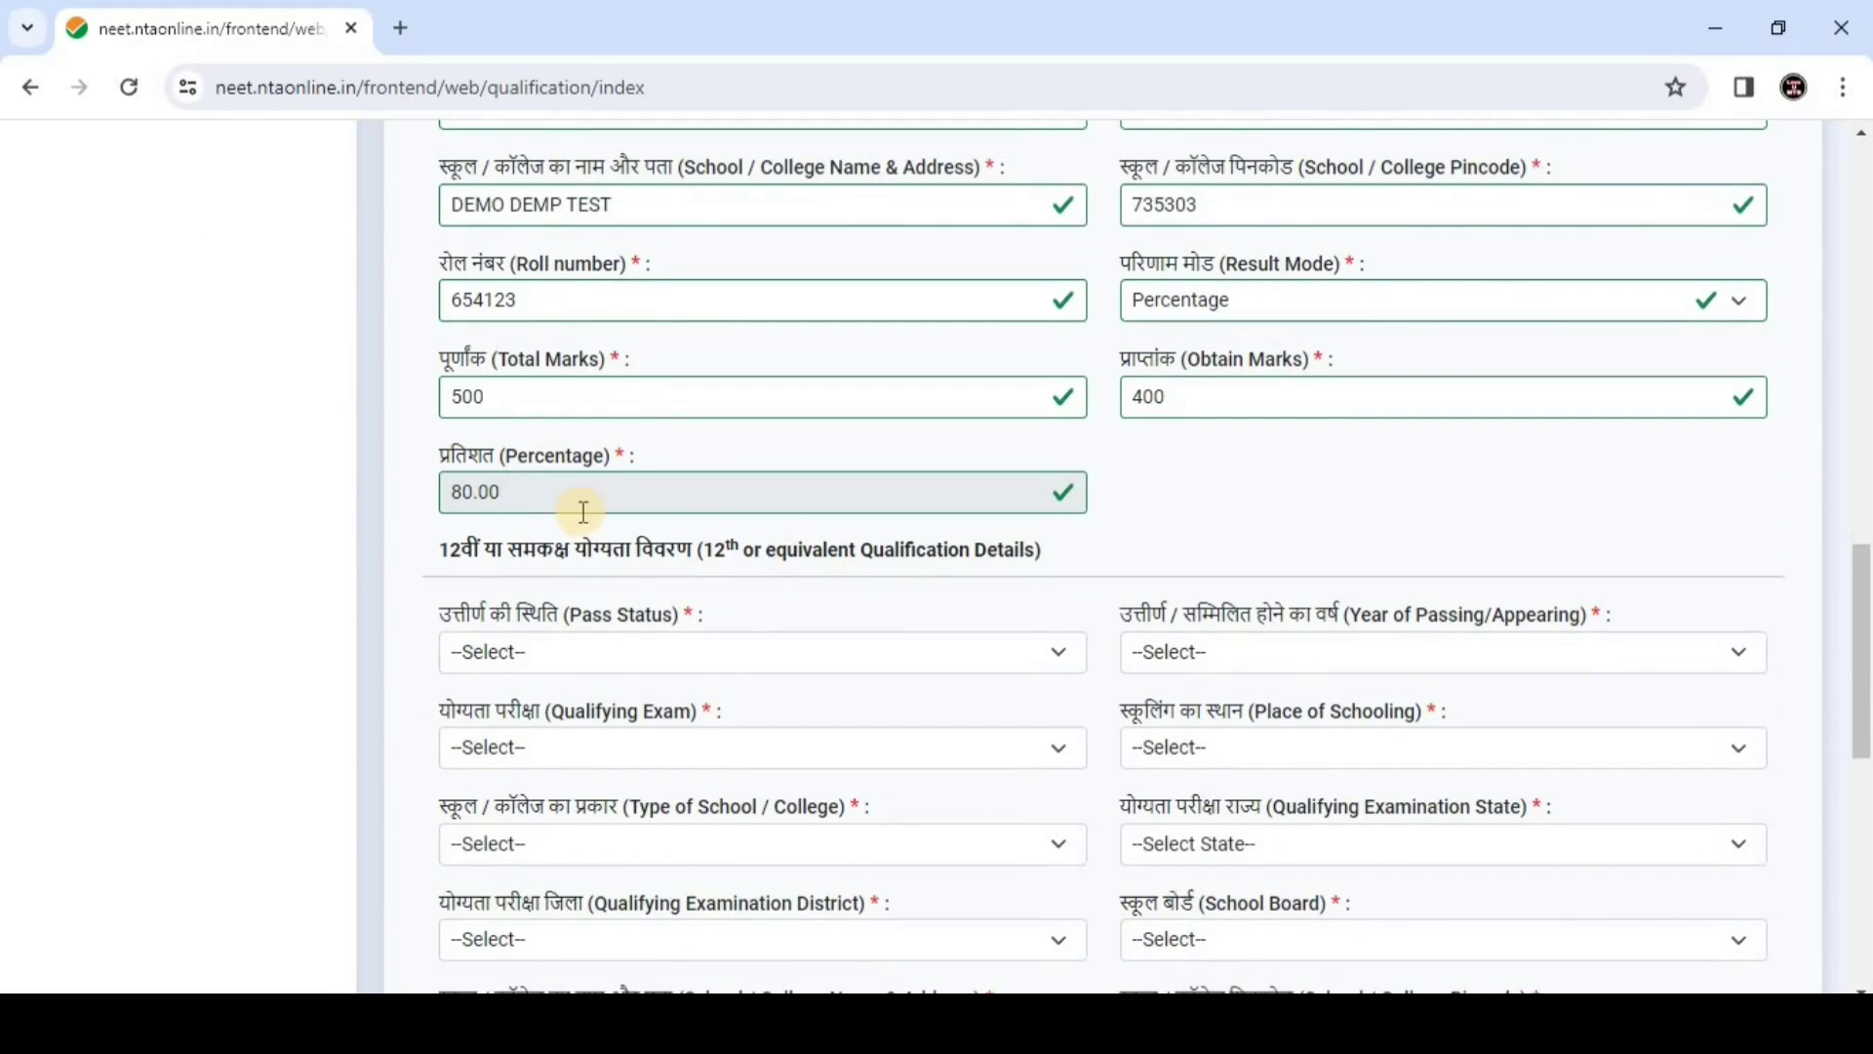
# - Set the 12th qualification to Passed with year of passing 2018
pyautogui.moveTo(693, 541); pyautogui.dragTo(1040, 543)
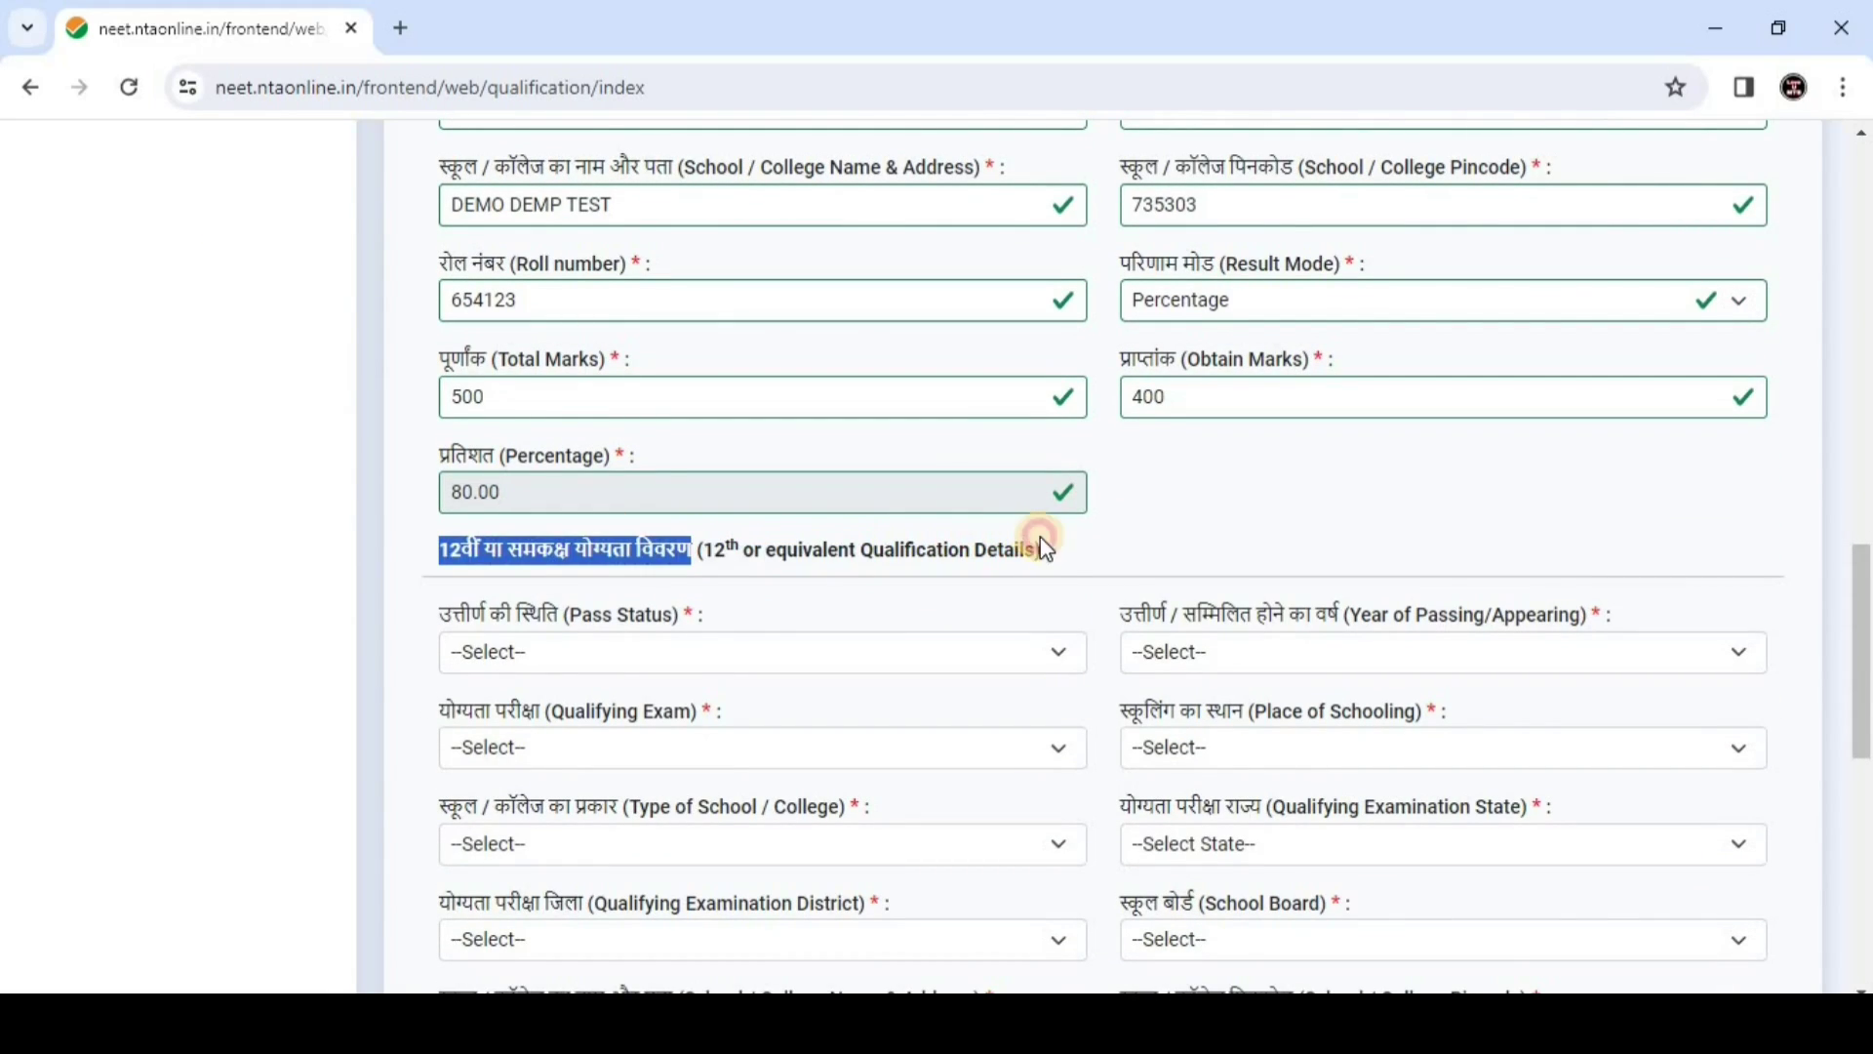
pyautogui.click(624, 652)
pyautogui.click(542, 734)
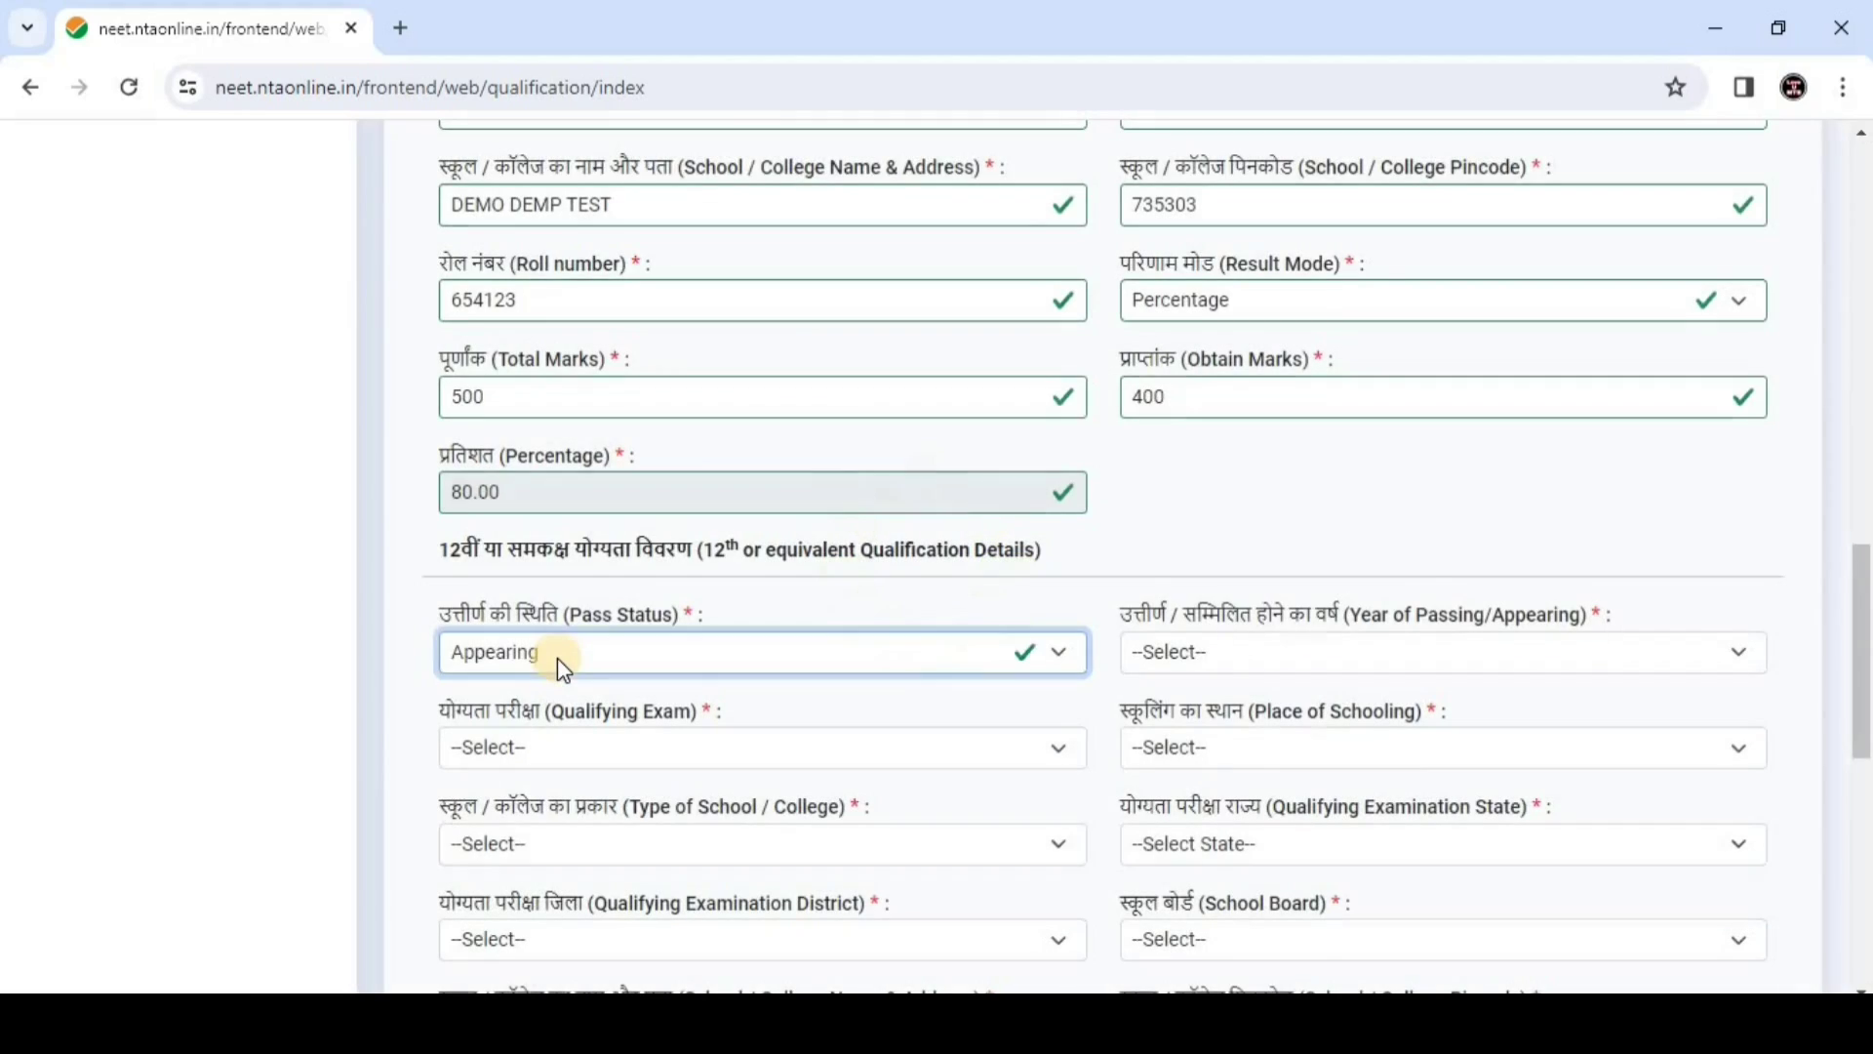
pyautogui.click(558, 658)
pyautogui.click(522, 716)
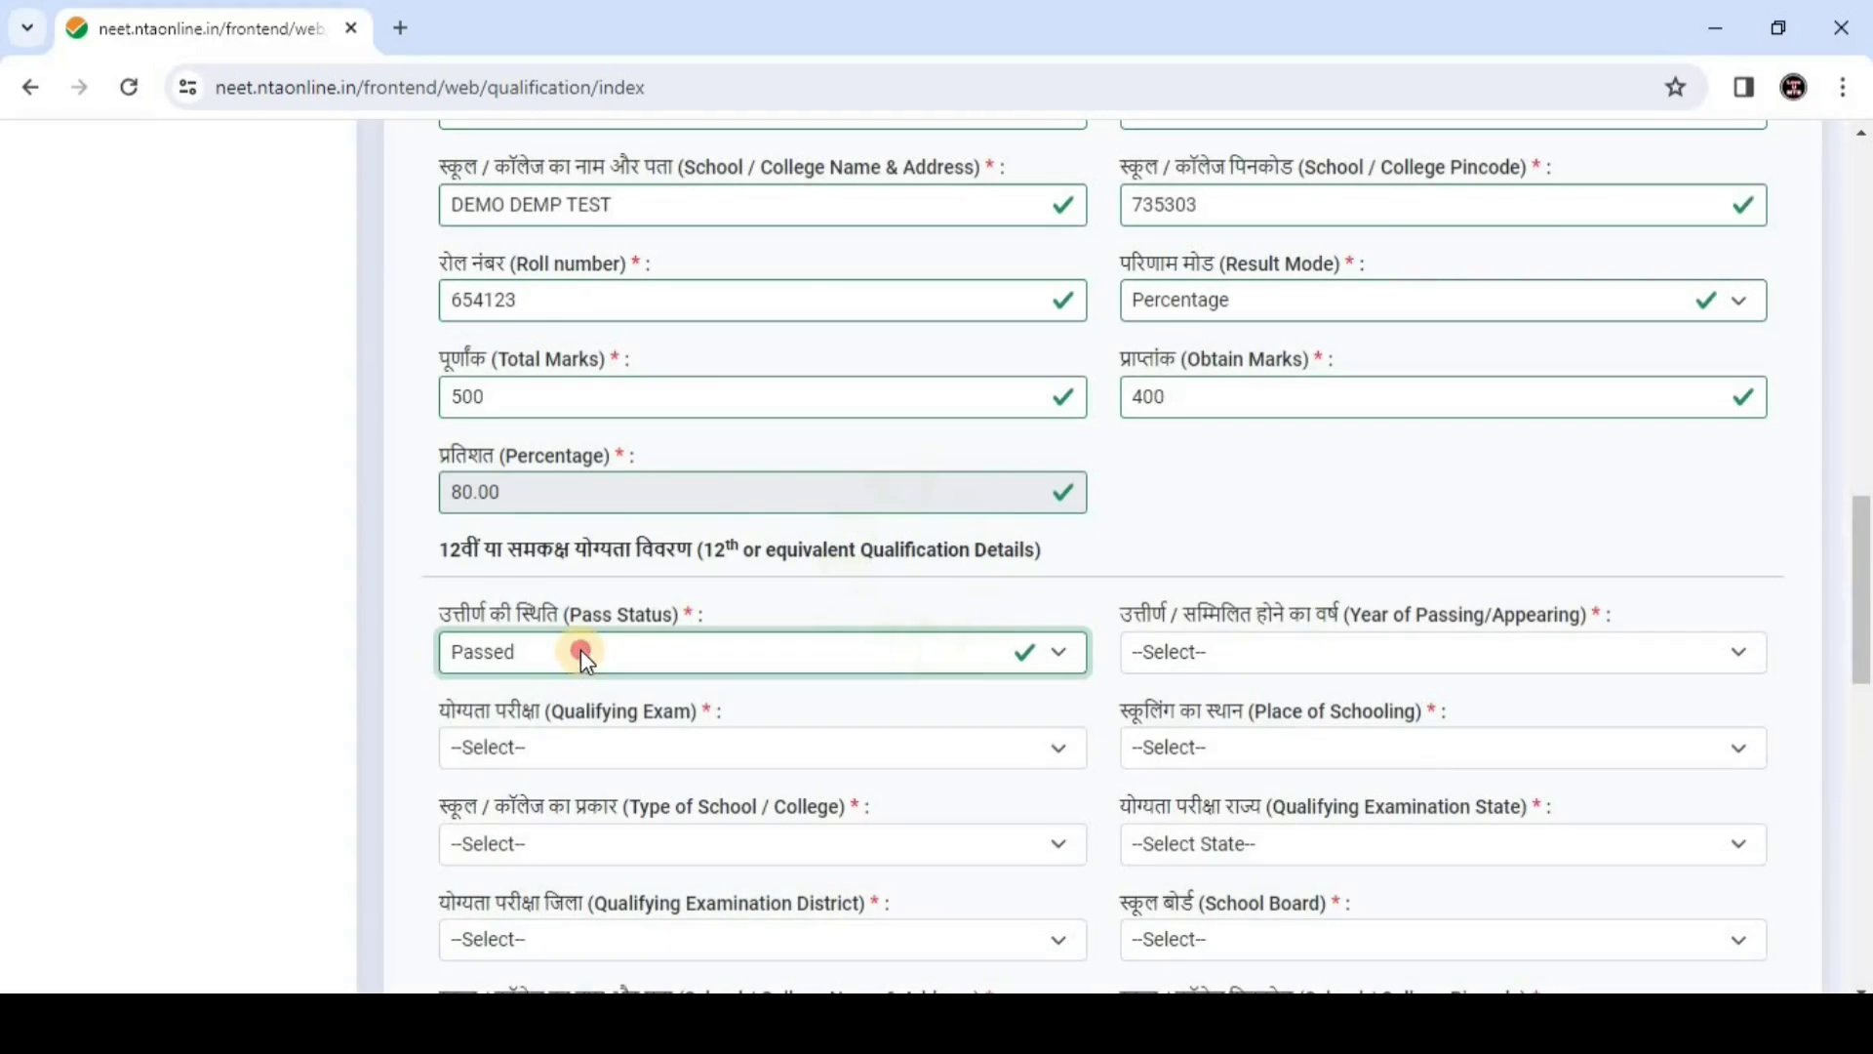
pyautogui.click(582, 651)
pyautogui.click(532, 735)
pyautogui.click(572, 654)
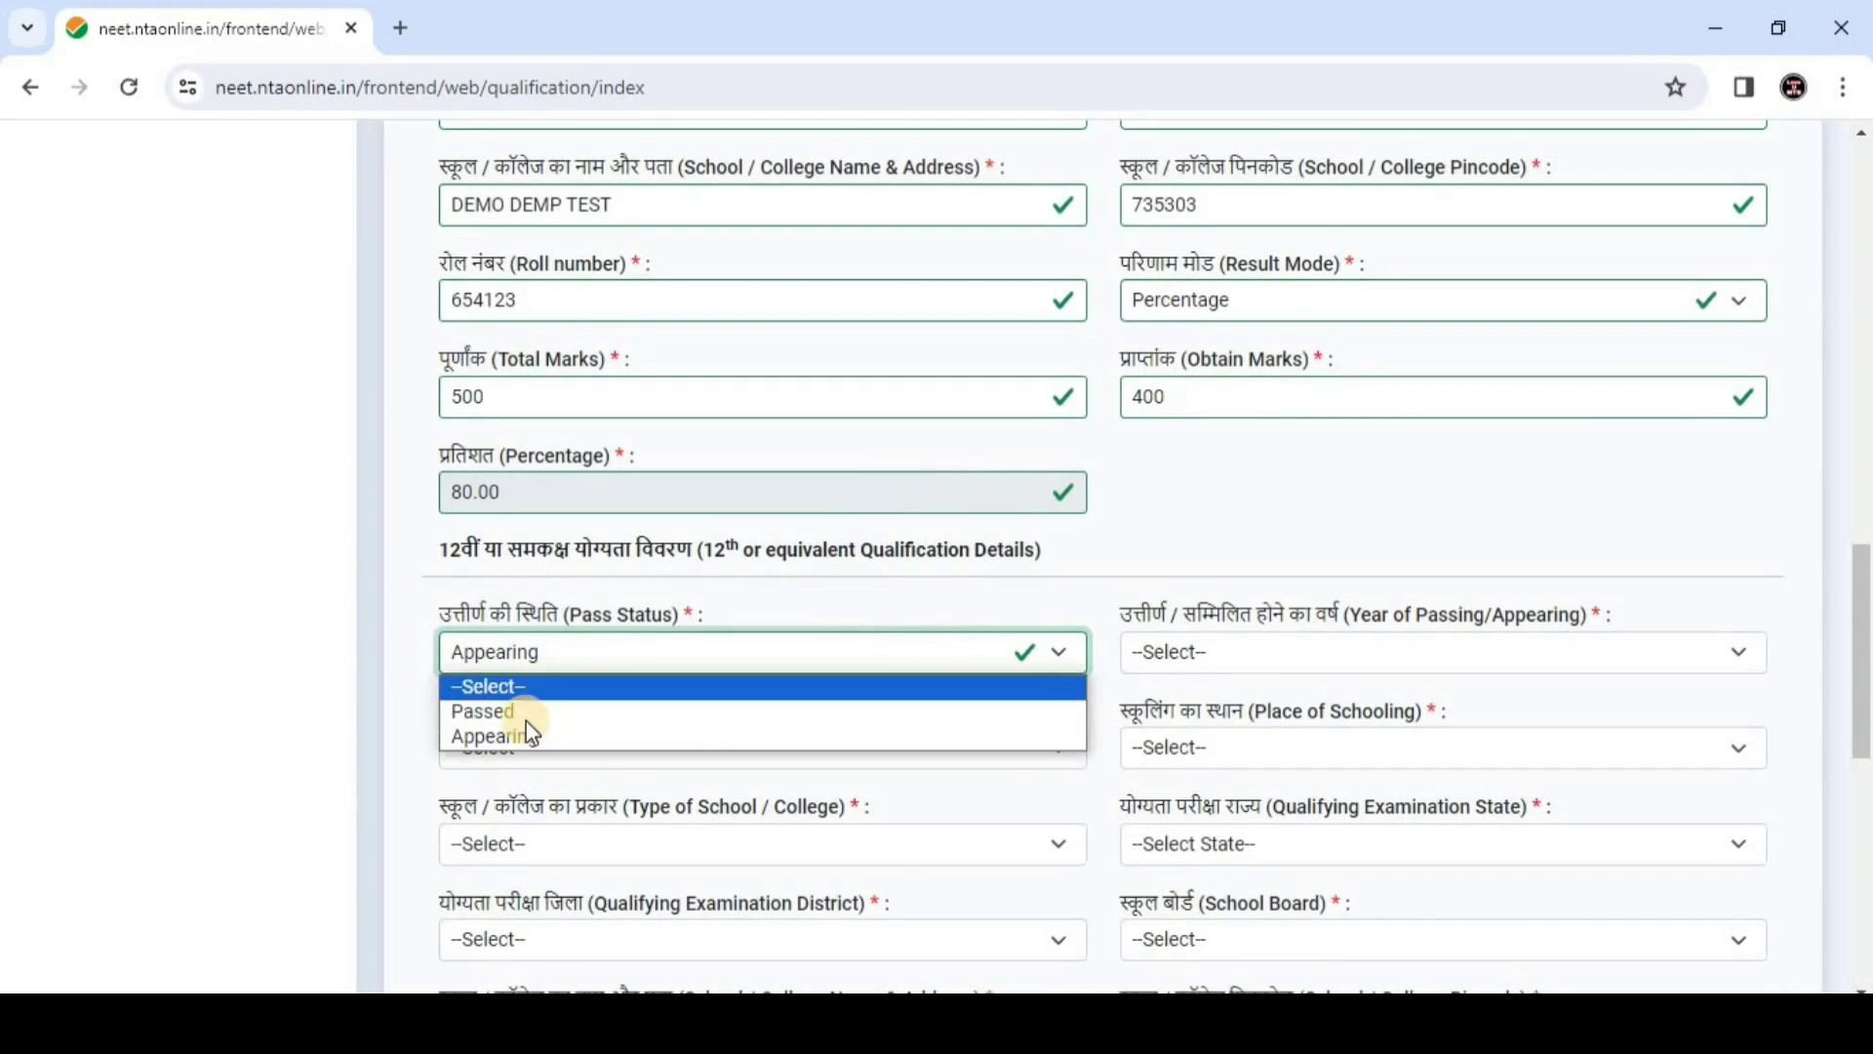
pyautogui.click(525, 717)
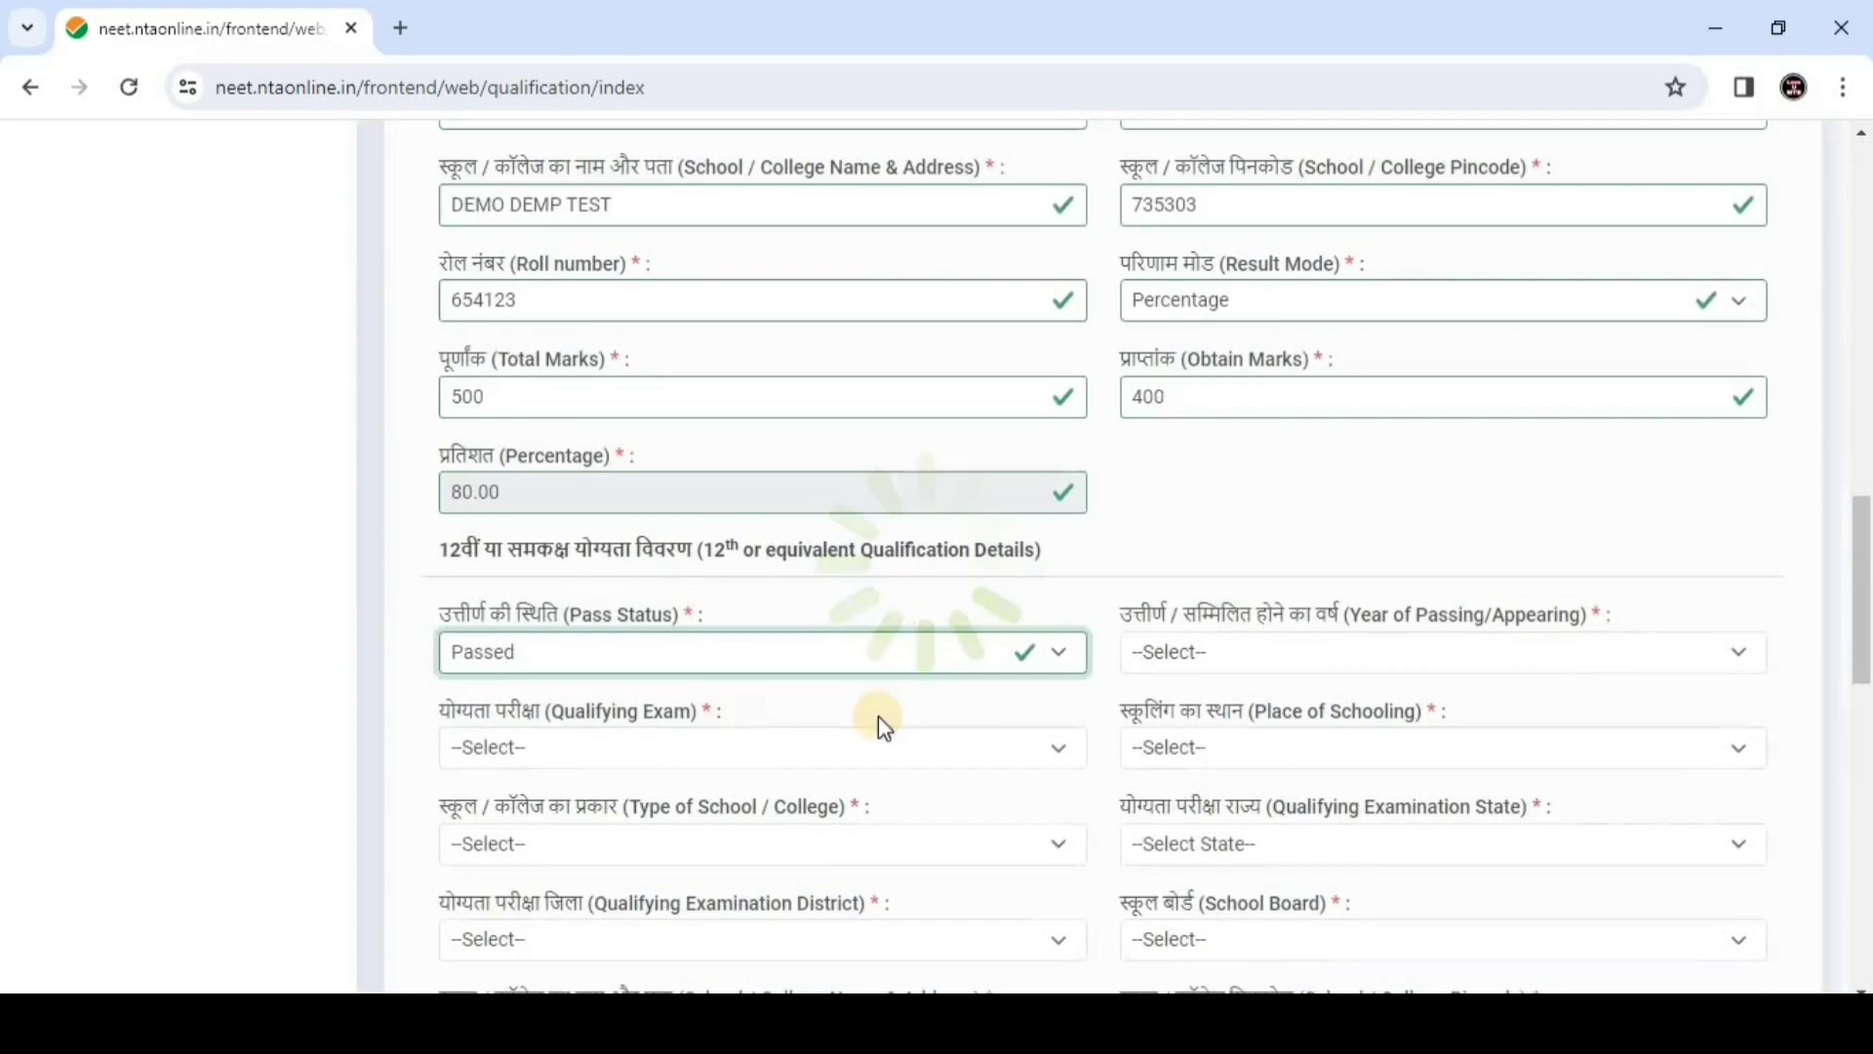
pyautogui.click(1209, 655)
pyautogui.click(1176, 532)
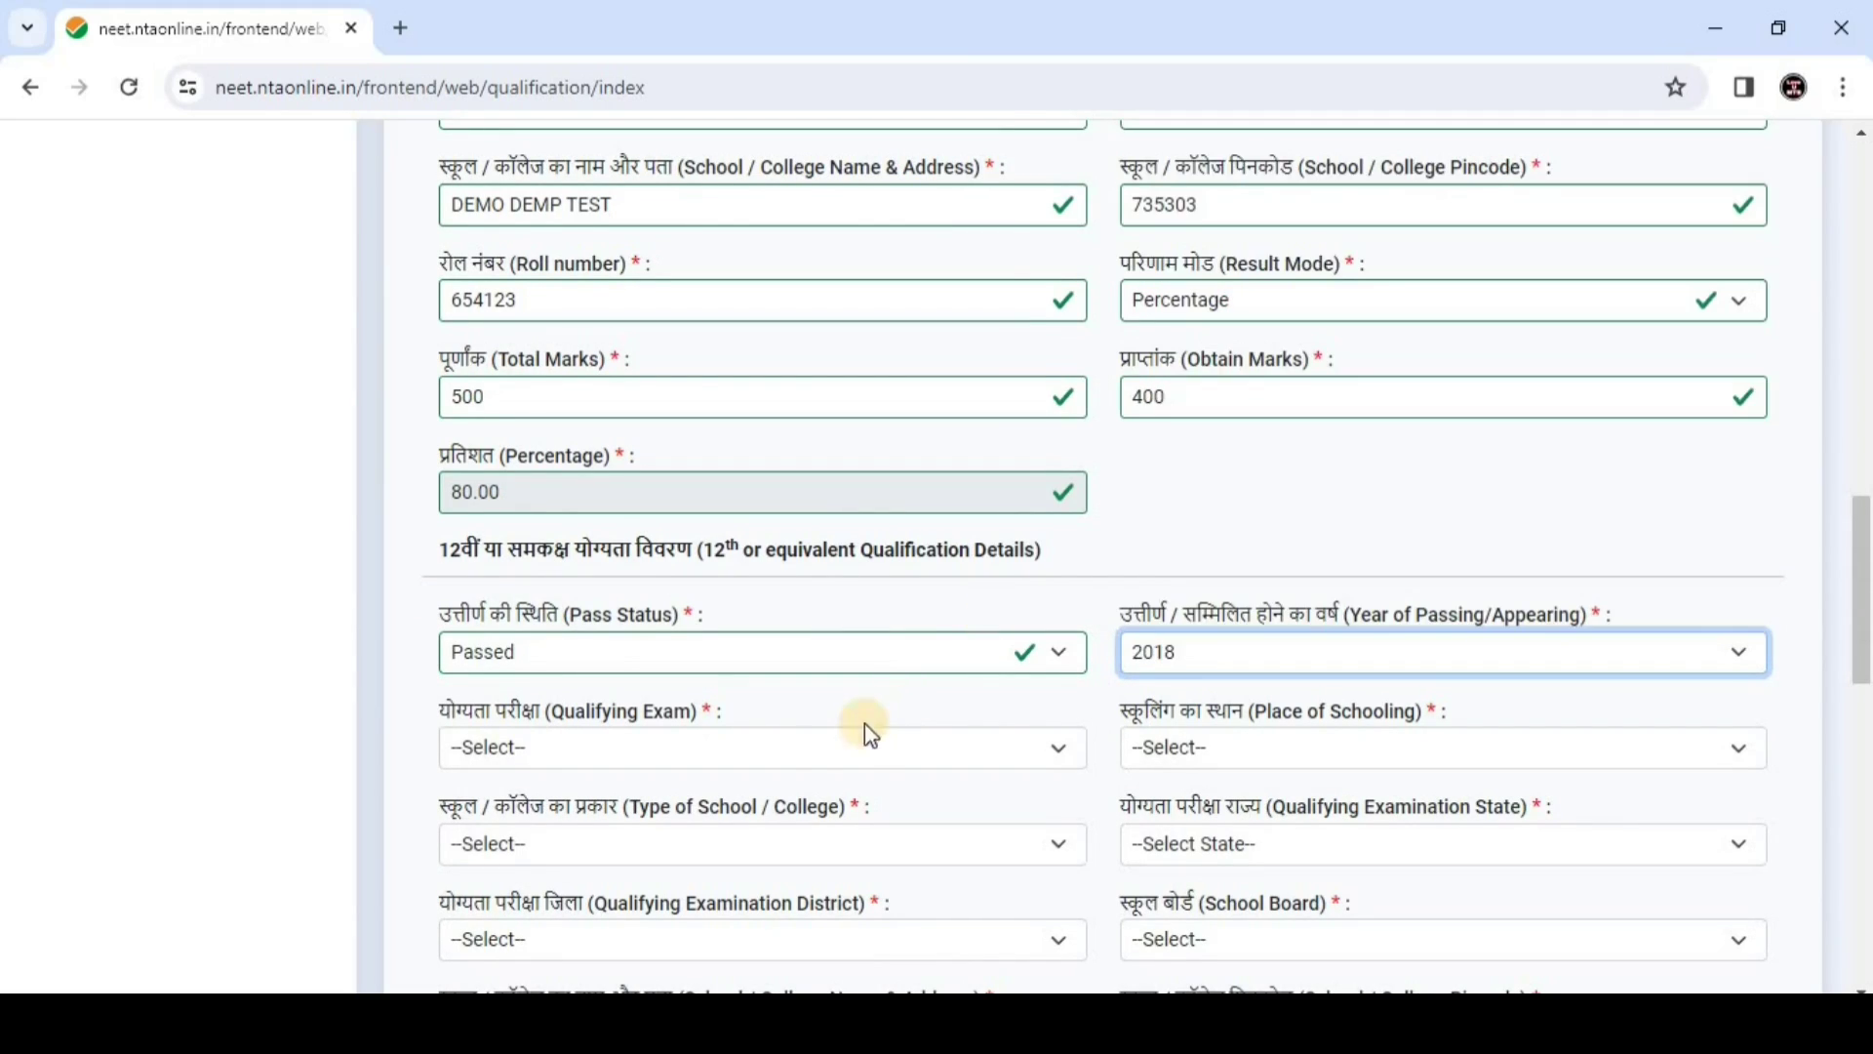
# - Fill in the captcha, agree to the declaration and save the qualification details
pyautogui.click(682, 759)
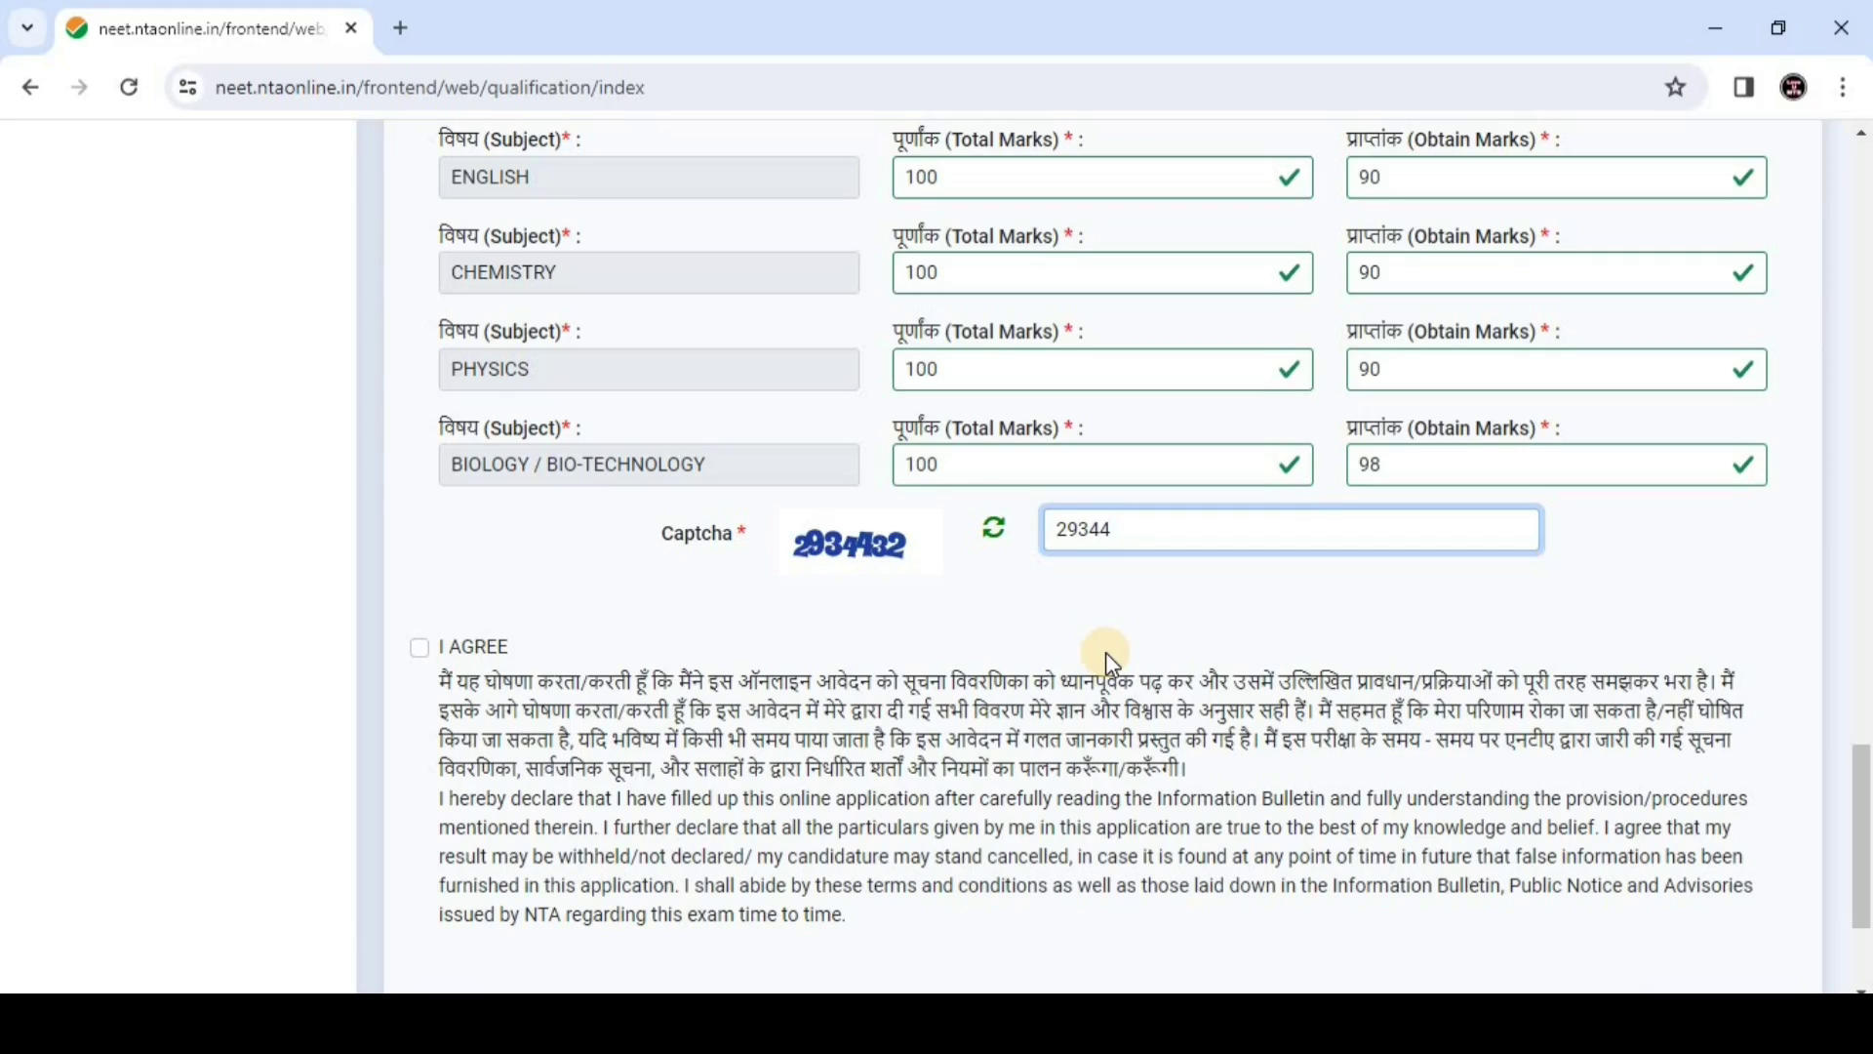
pyautogui.write('32')
pyautogui.click(418, 652)
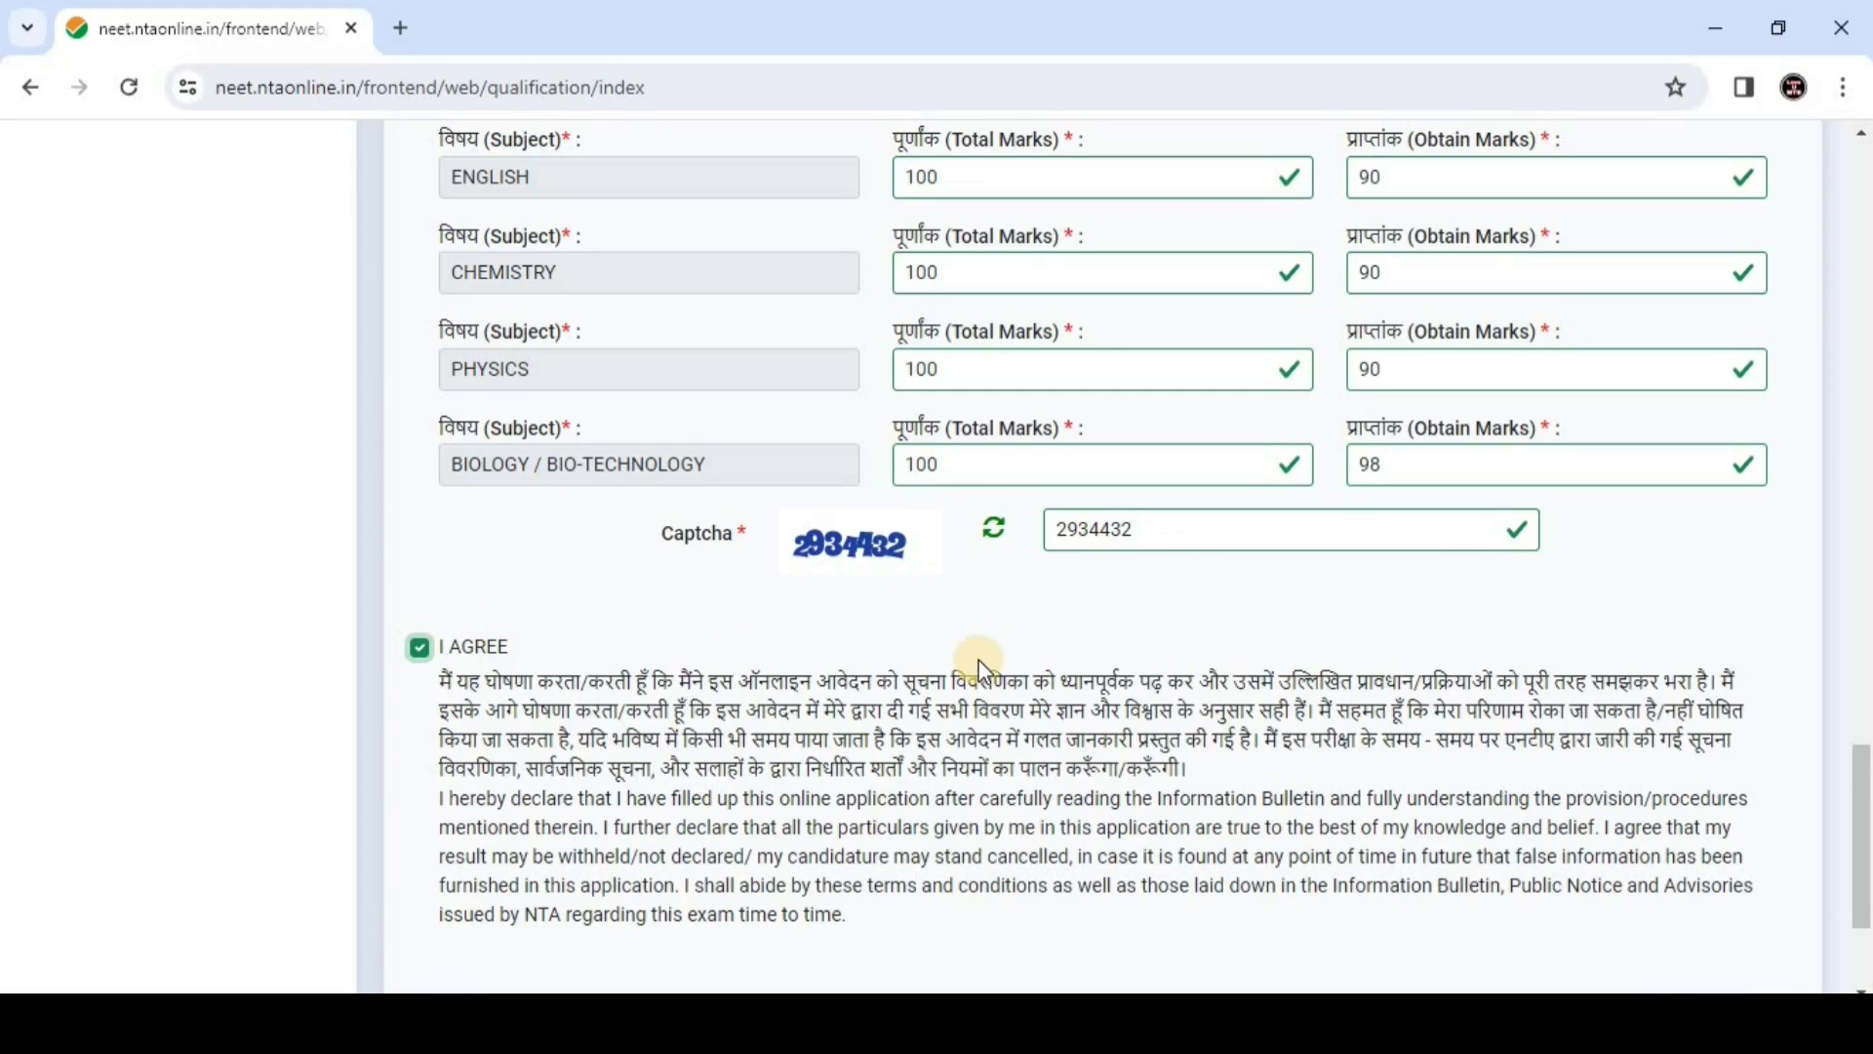
pyautogui.scroll(-2, 975, 664)
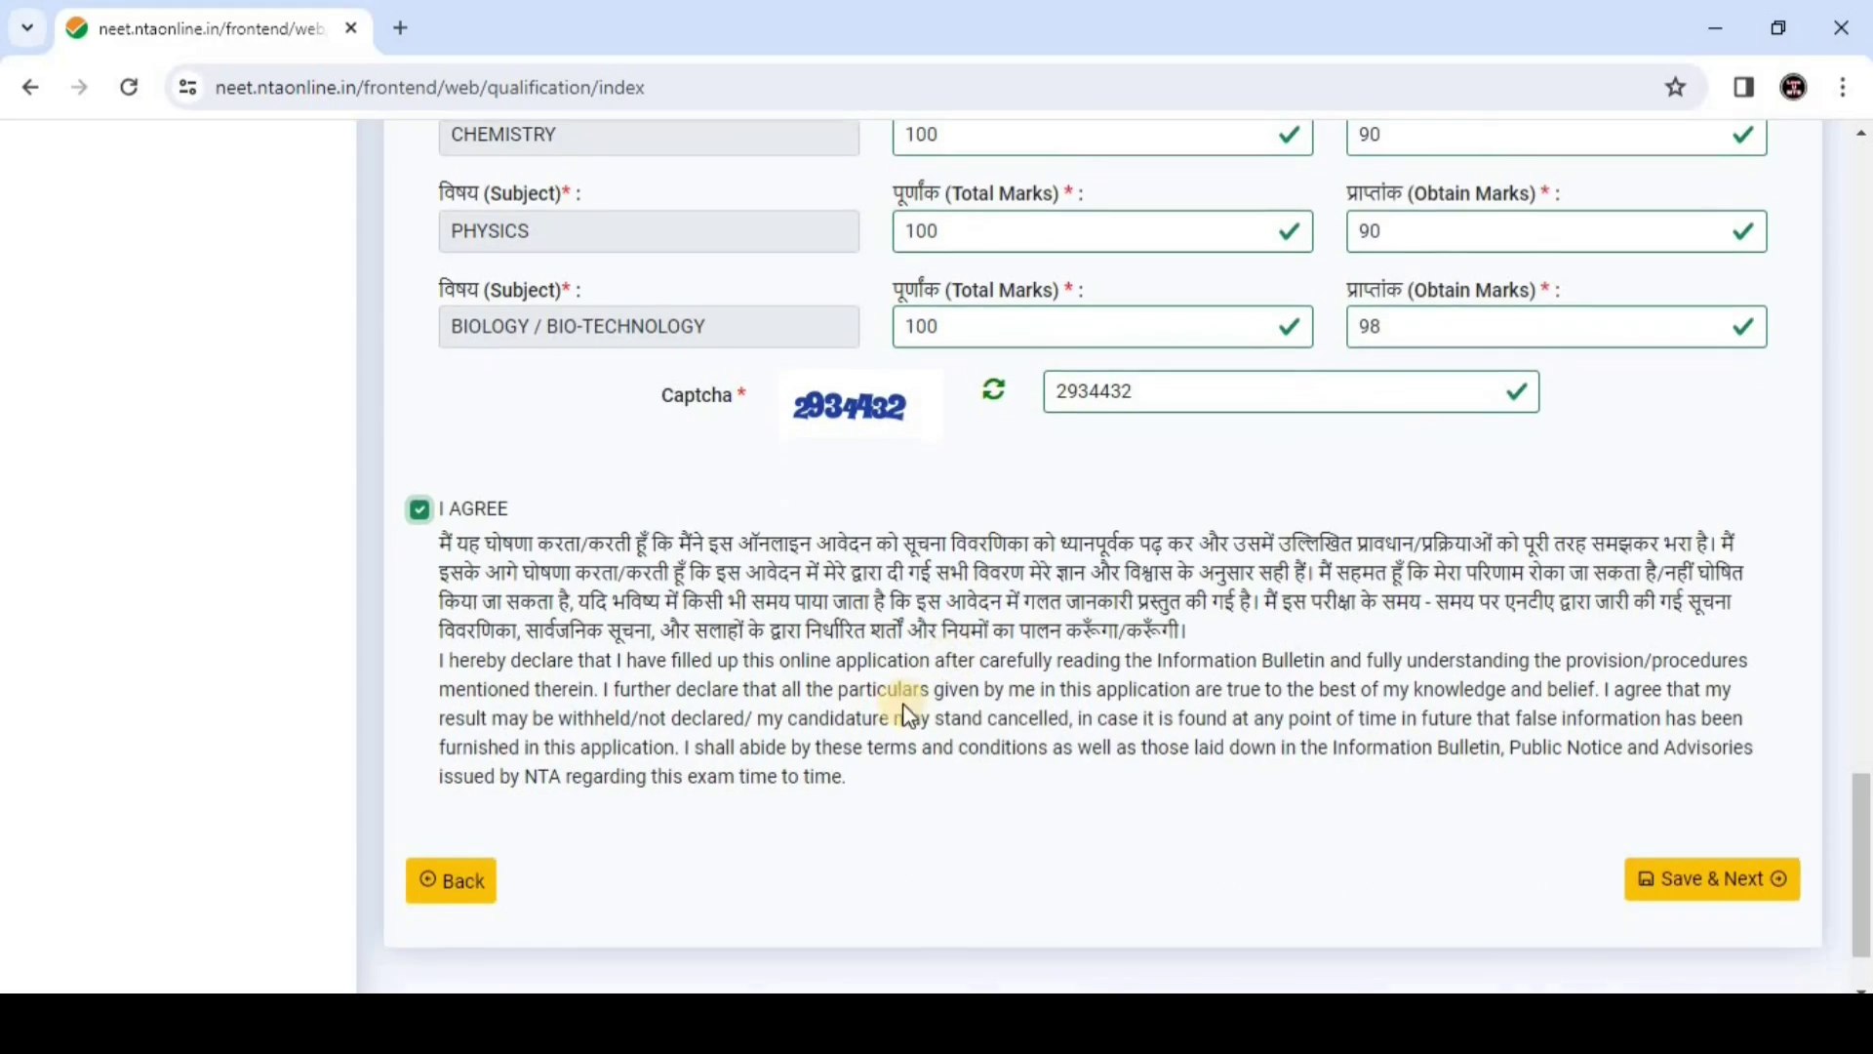
pyautogui.click(1724, 891)
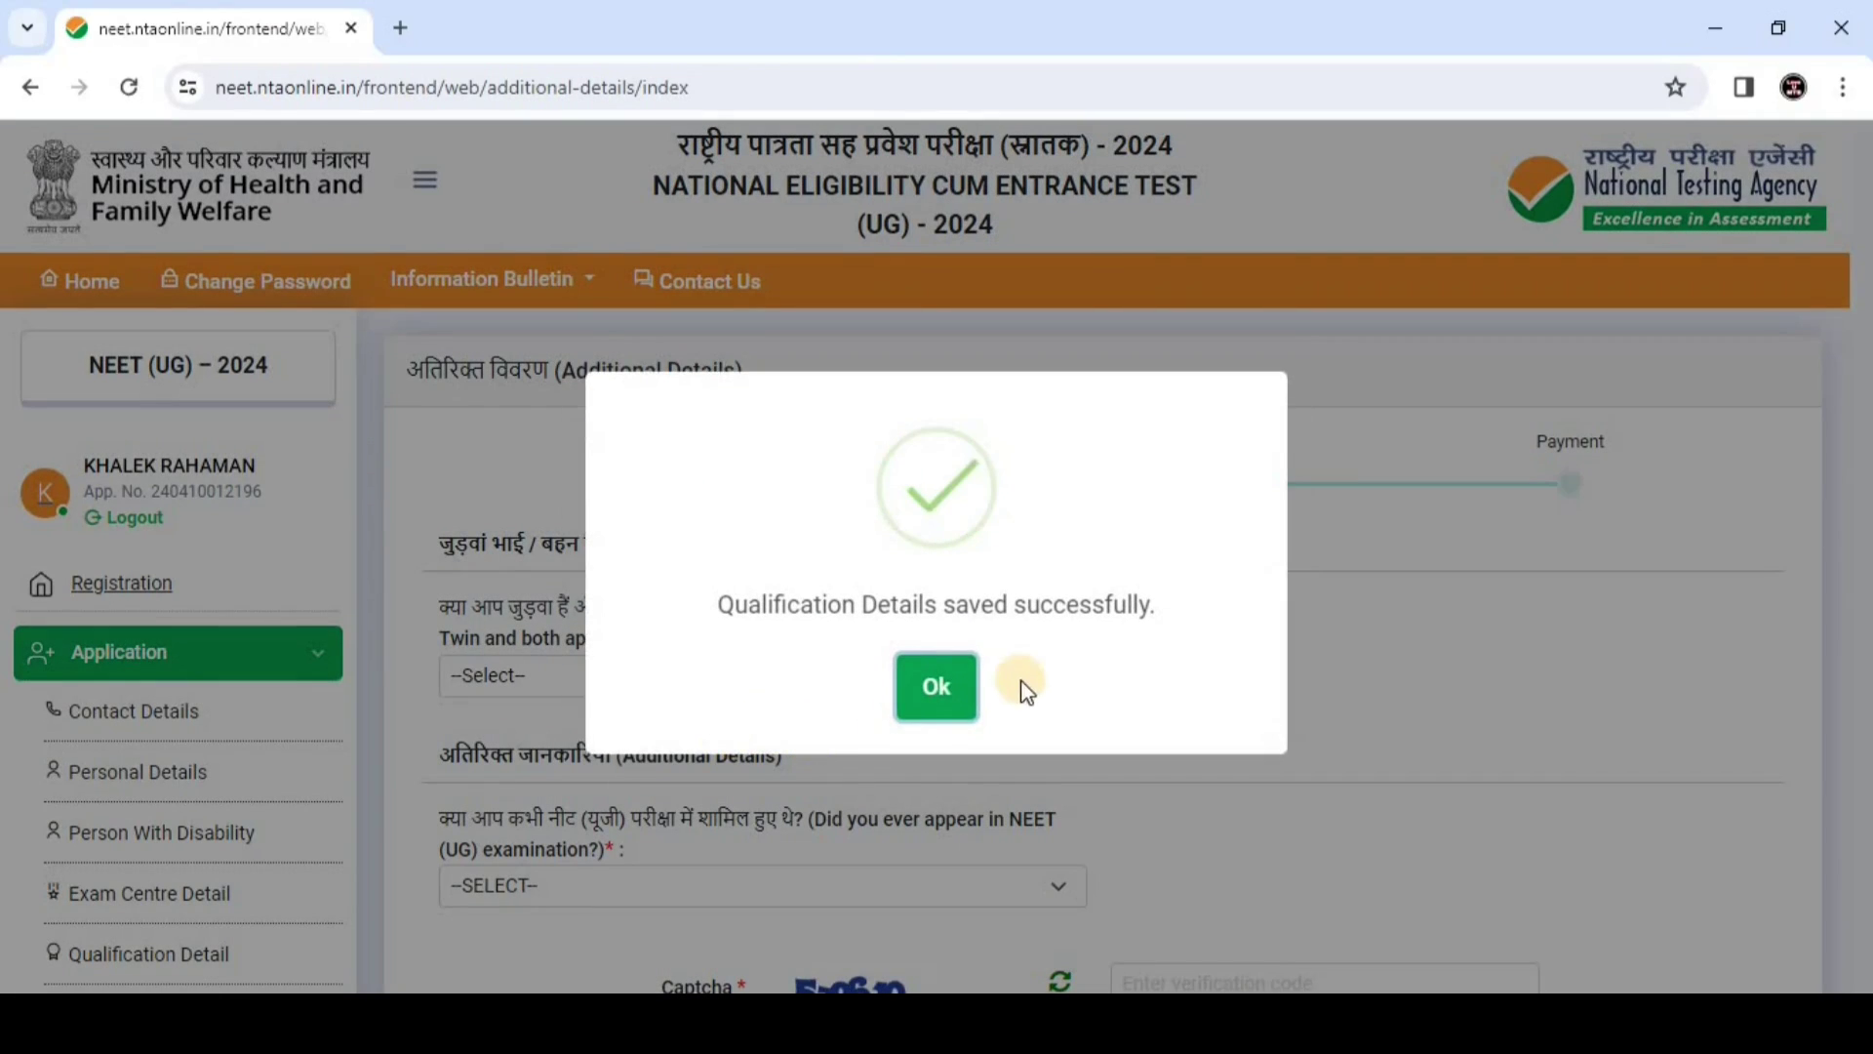
pyautogui.click(949, 701)
pyautogui.scroll(-2, 855, 624)
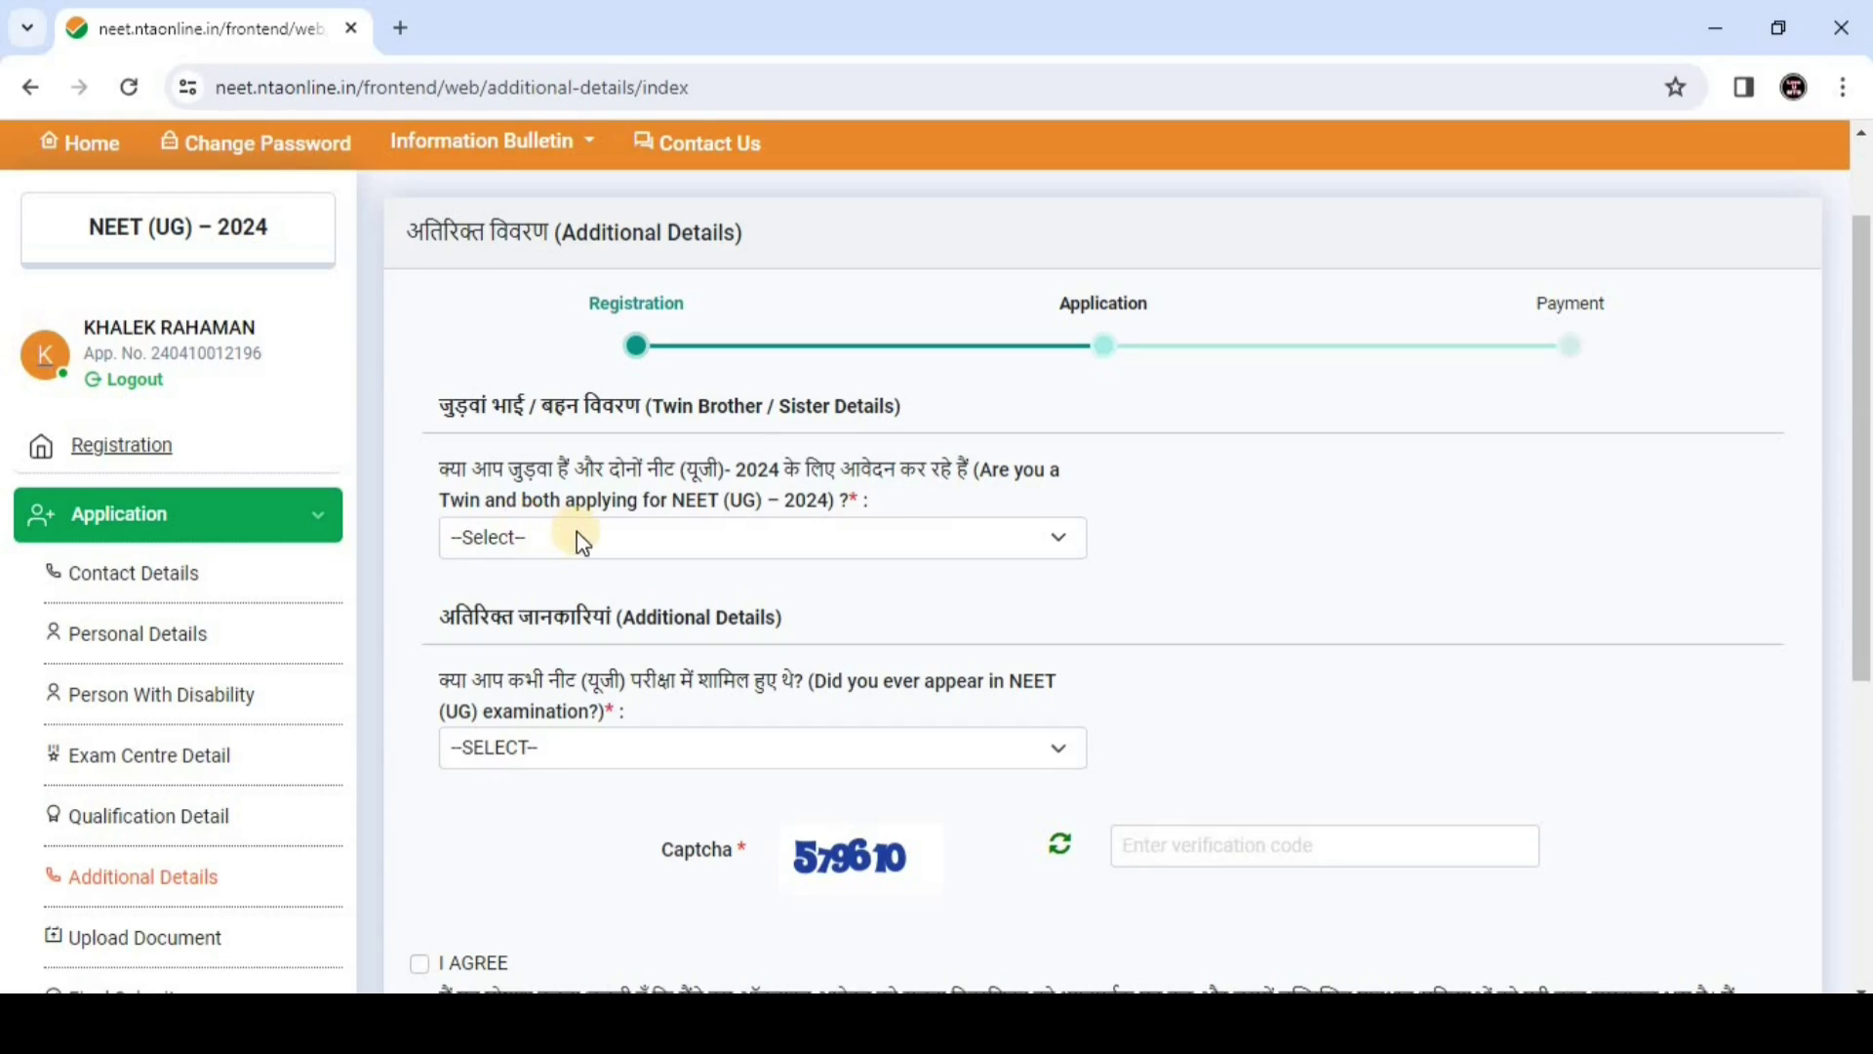
# - Answer No to the twin question and NO to ever appearing in NEET
pyautogui.click(776, 538)
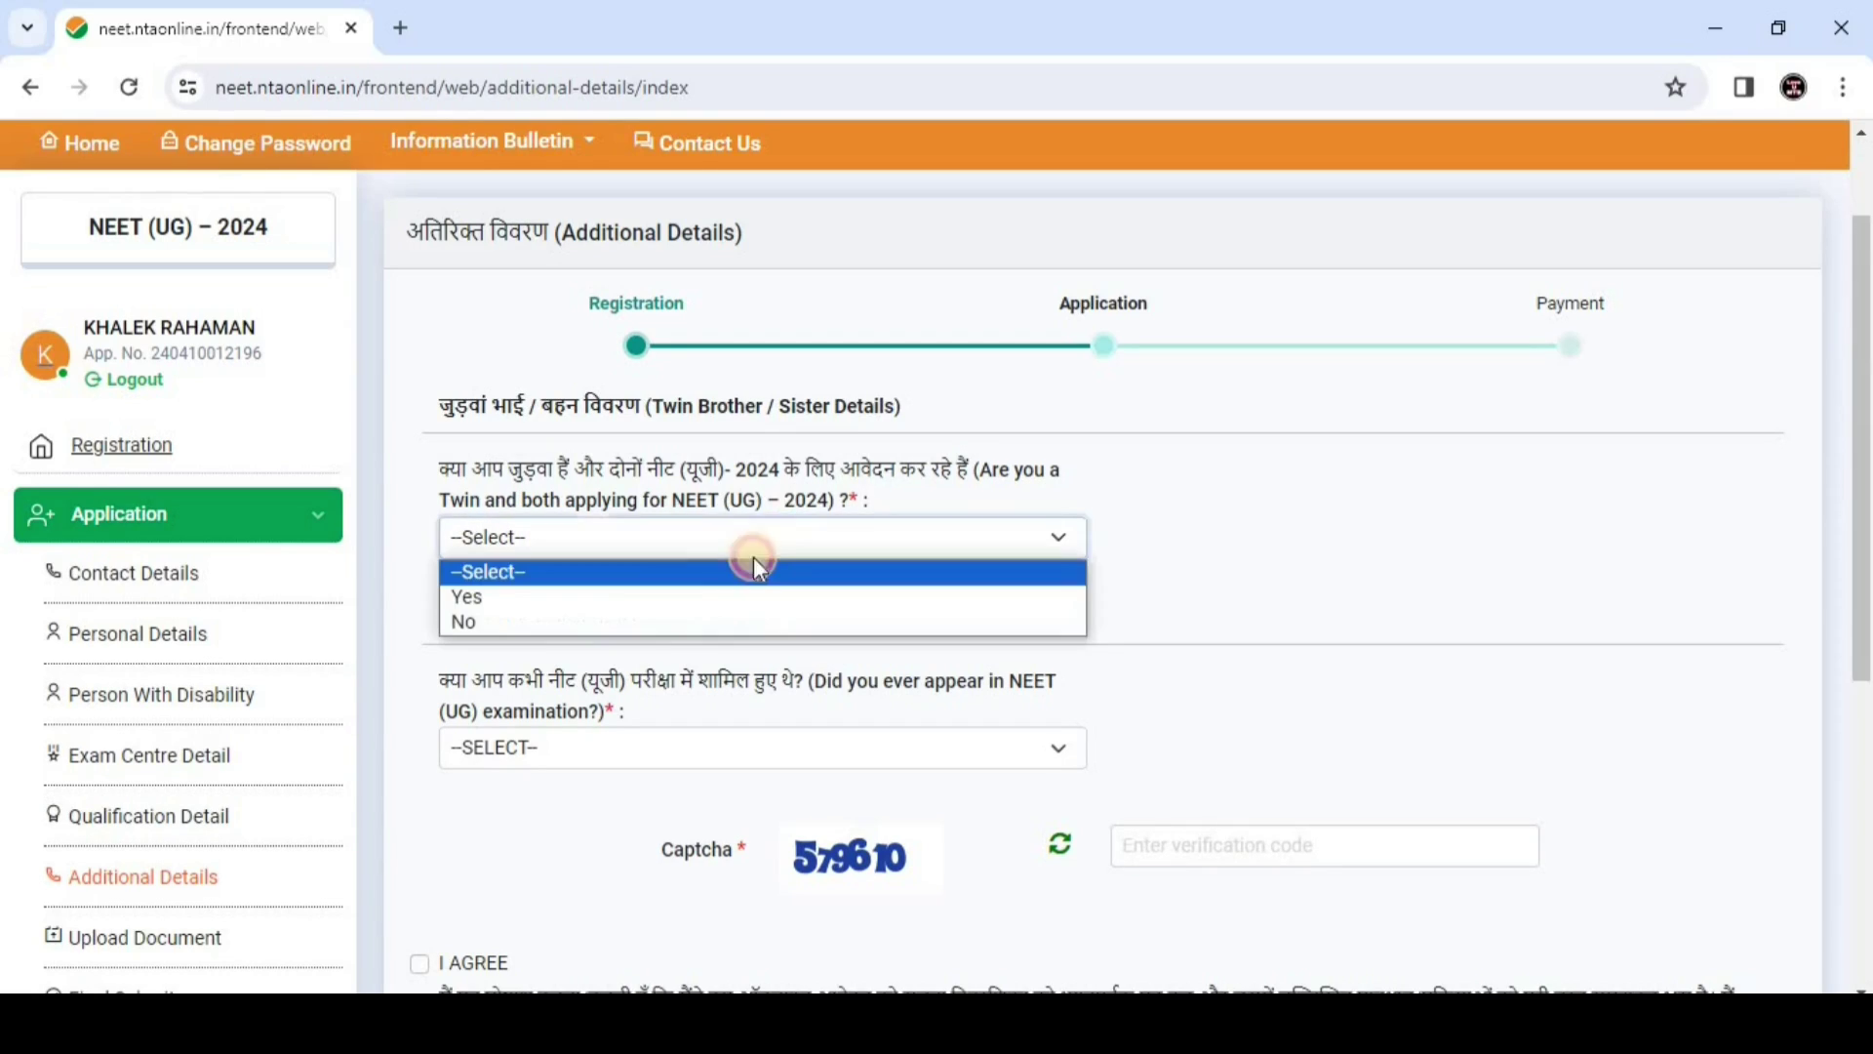
pyautogui.click(607, 618)
pyautogui.click(571, 543)
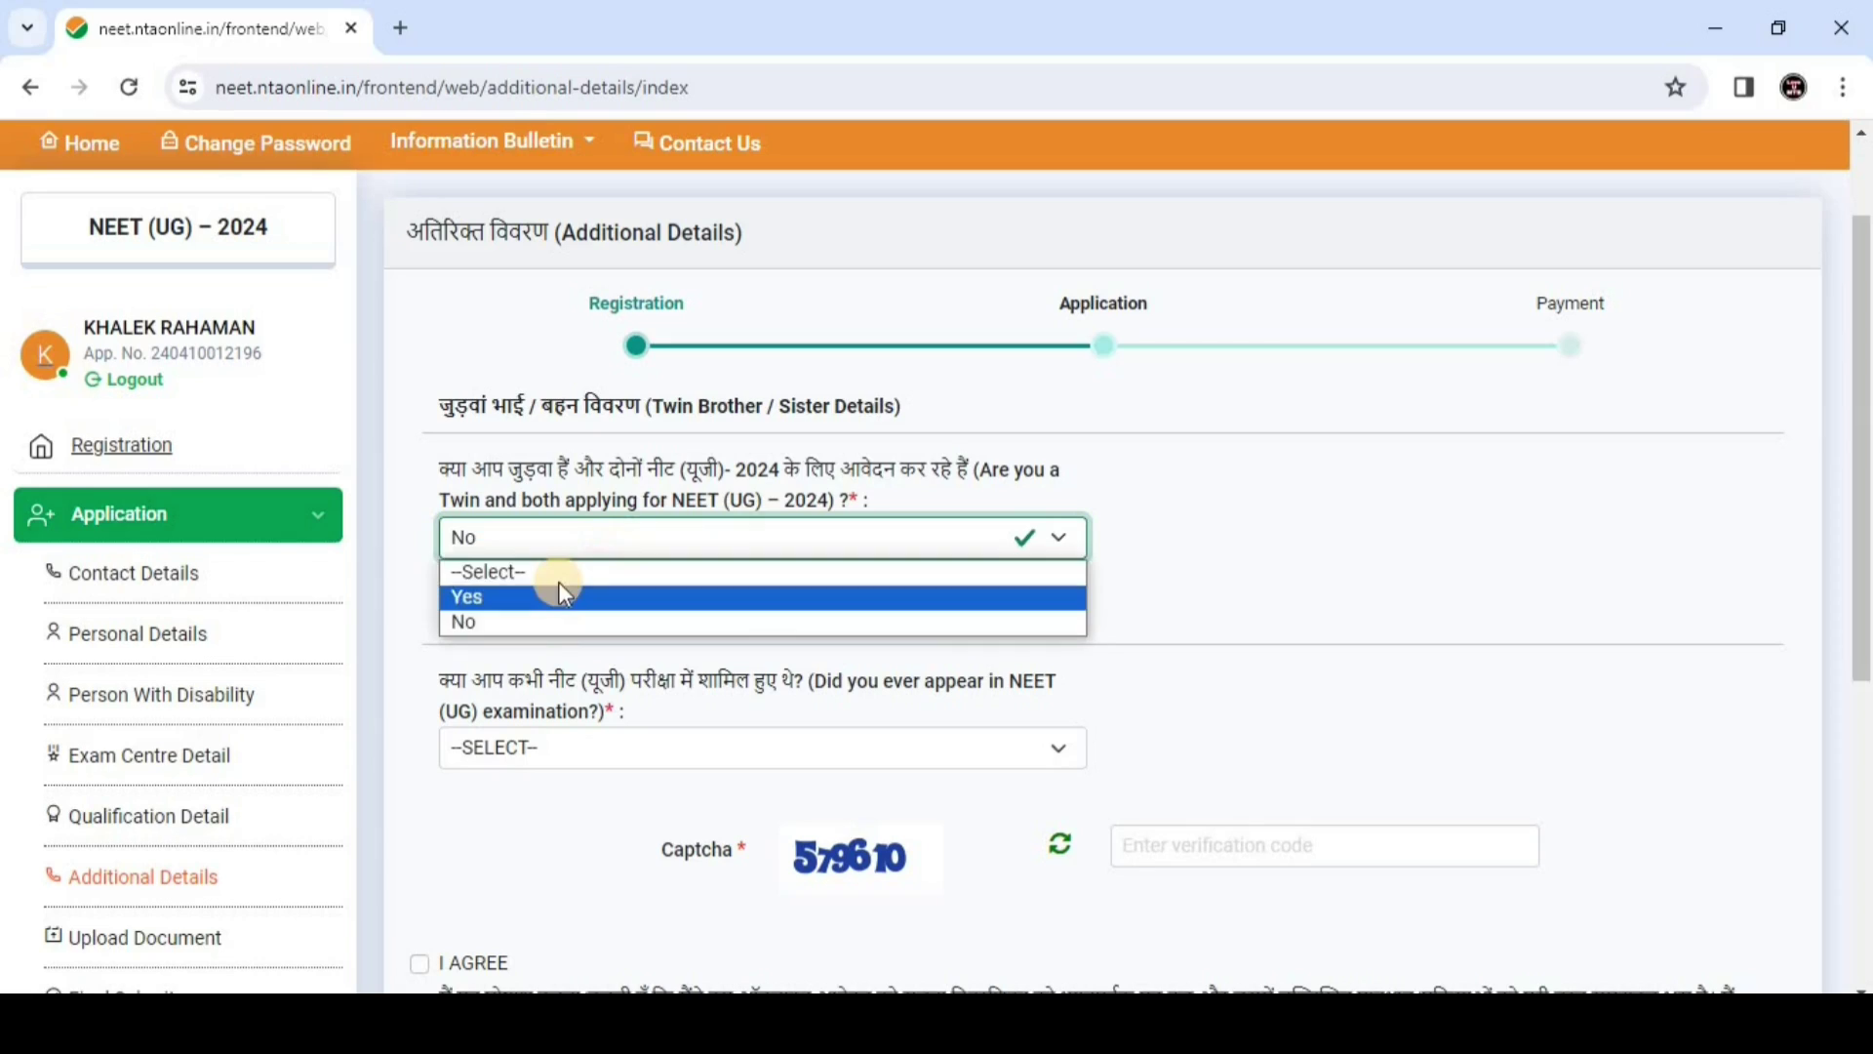
pyautogui.click(562, 575)
pyautogui.click(560, 551)
pyautogui.click(535, 591)
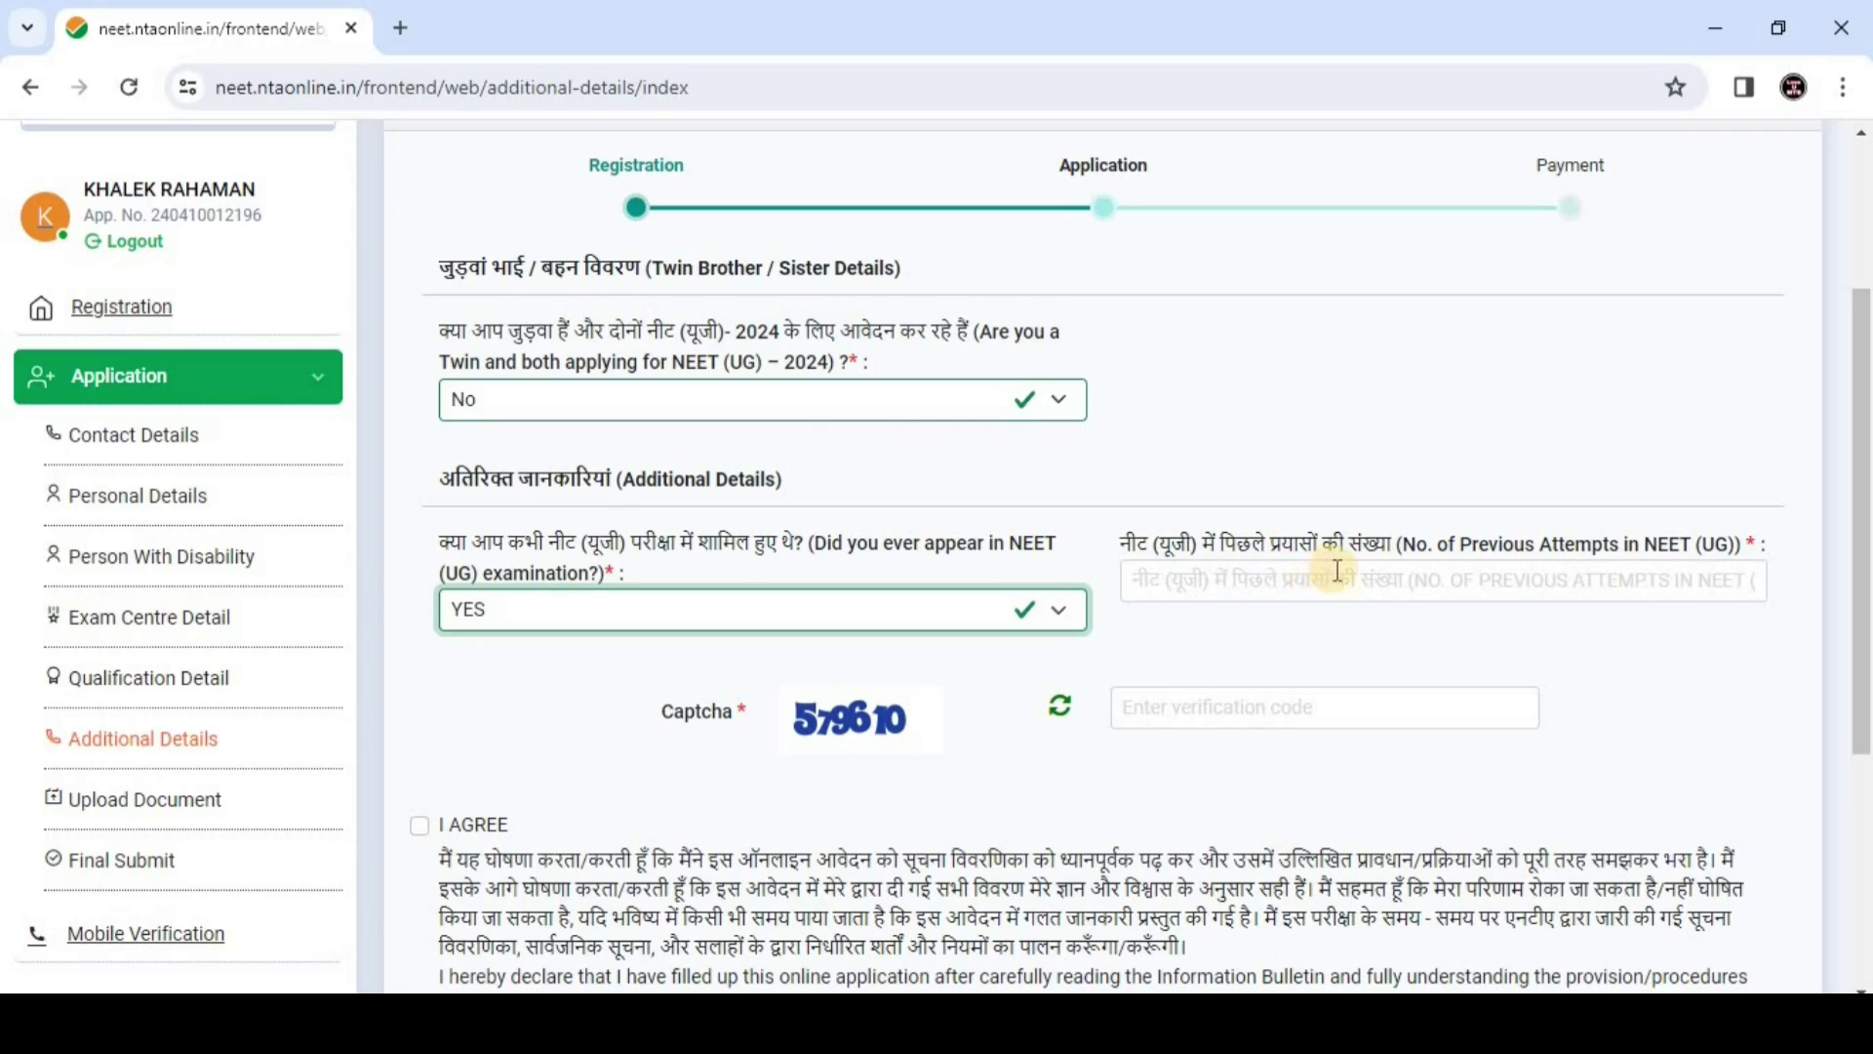
pyautogui.click(628, 611)
pyautogui.click(527, 697)
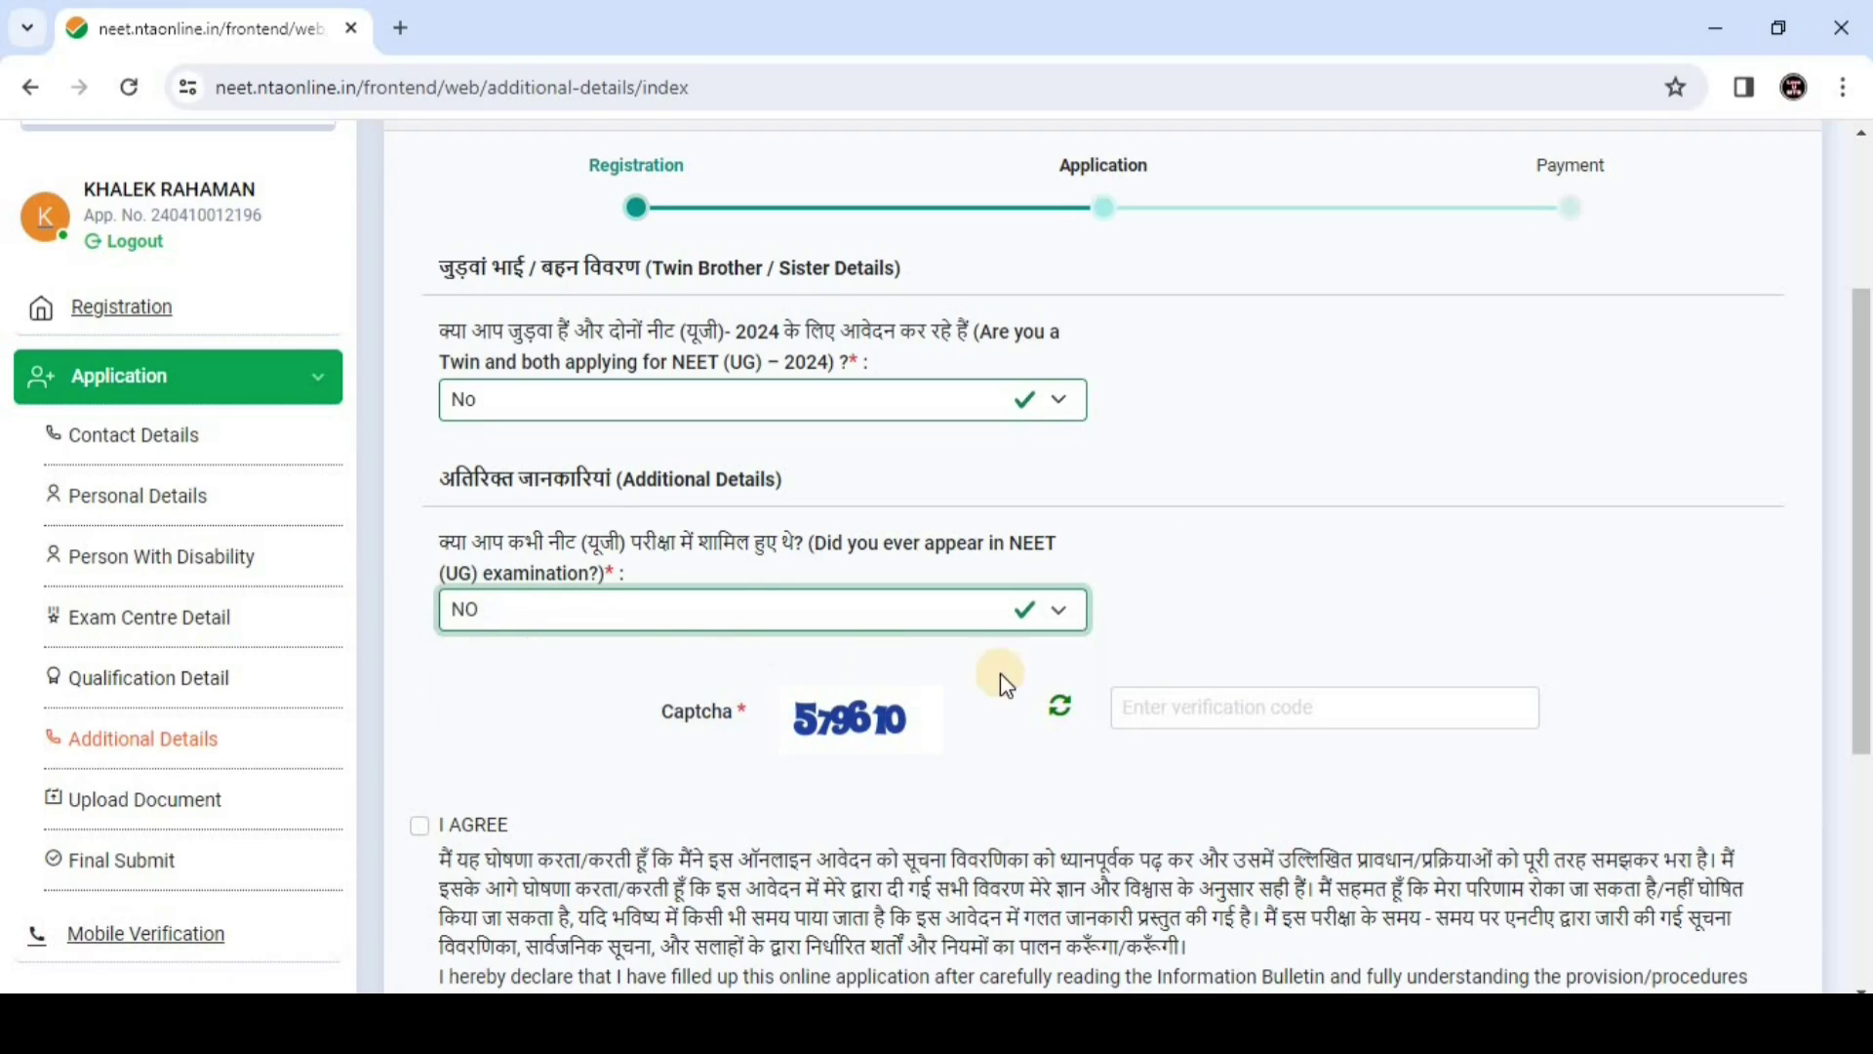
# - Enter the captcha, agree to the declaration and save the additional details
pyautogui.click(1152, 649)
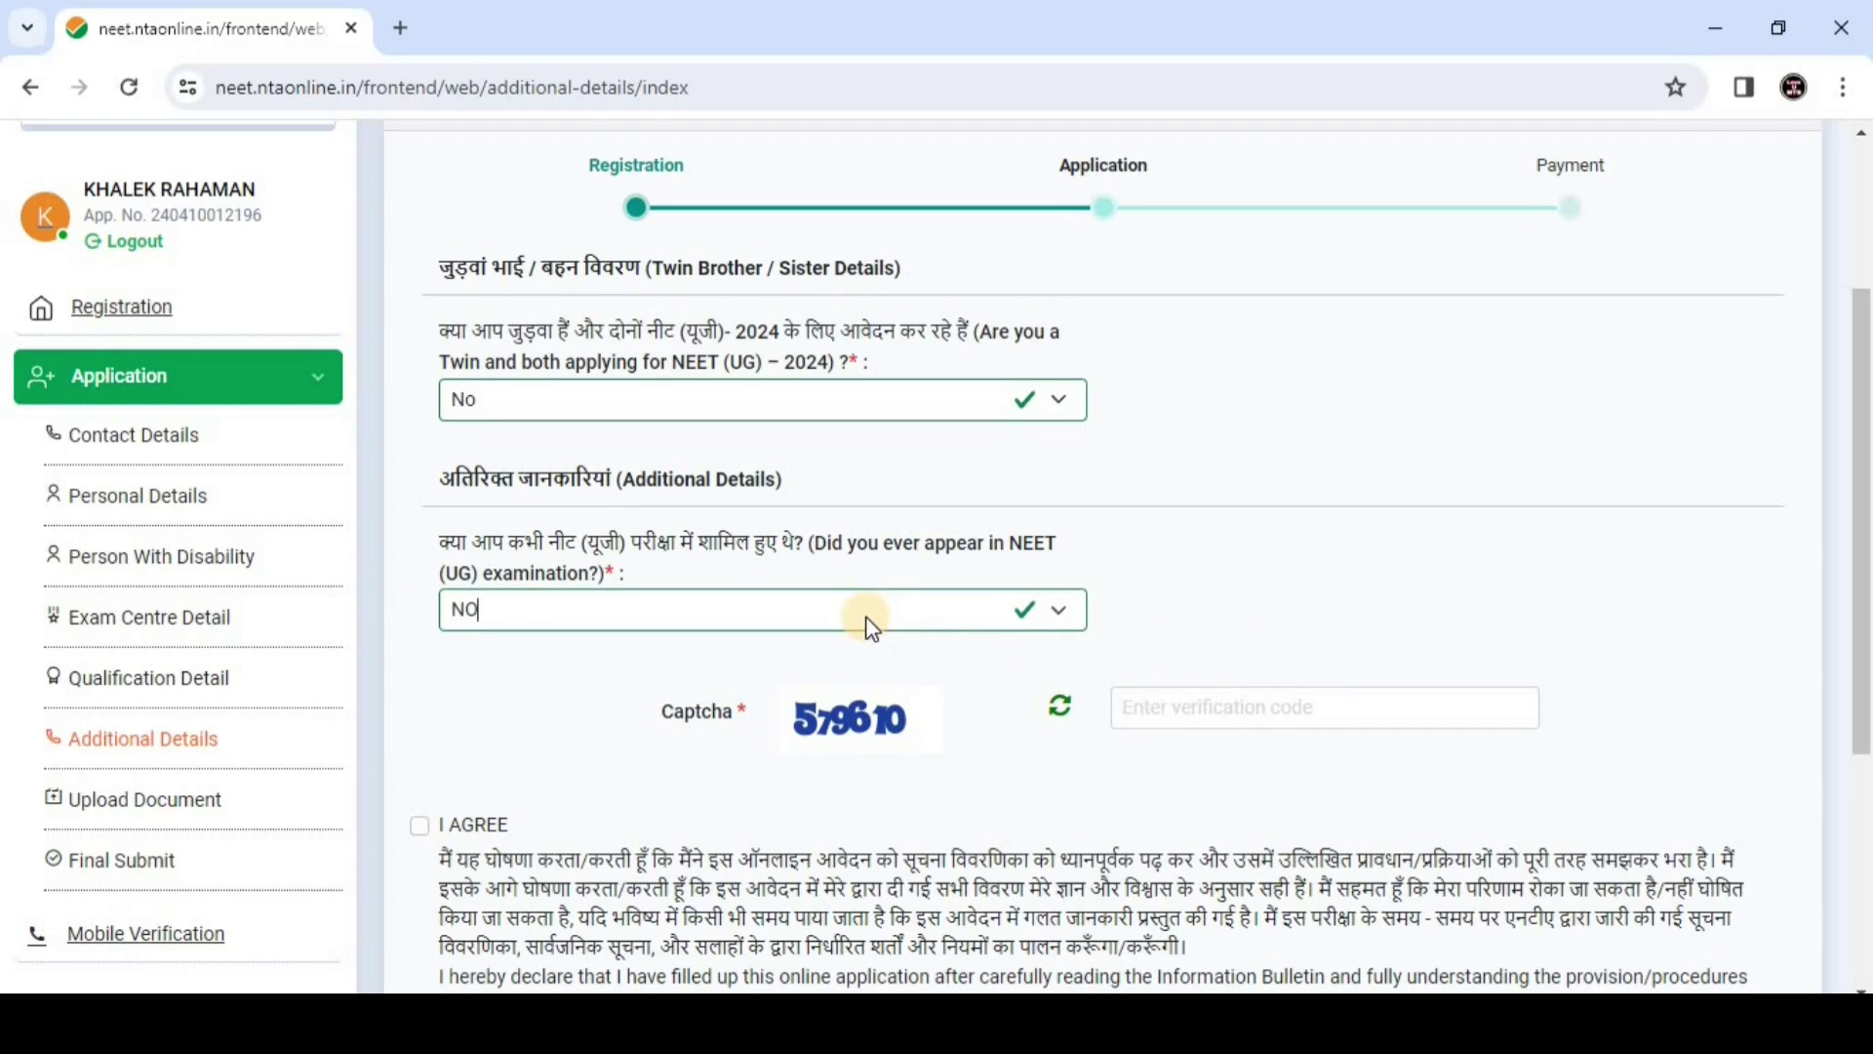
pyautogui.click(1130, 709)
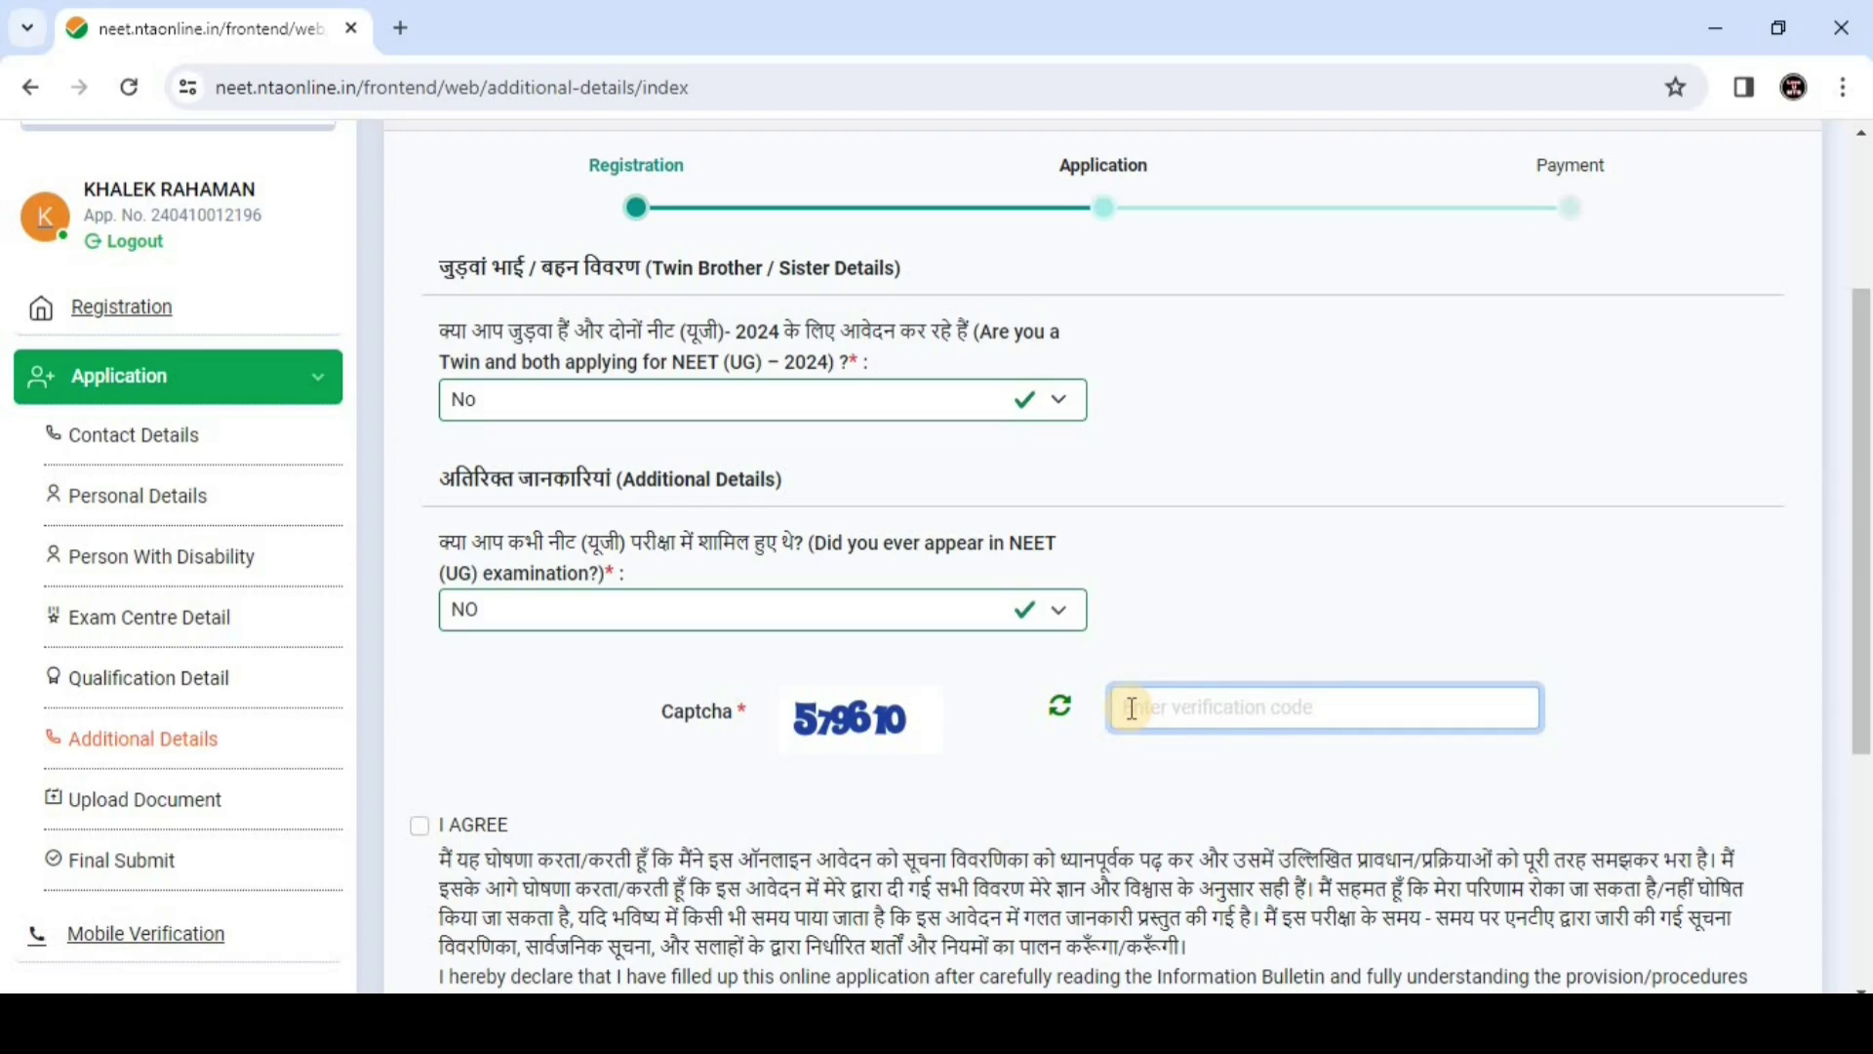
pyautogui.write('579610')
pyautogui.scroll(-1, 1130, 710)
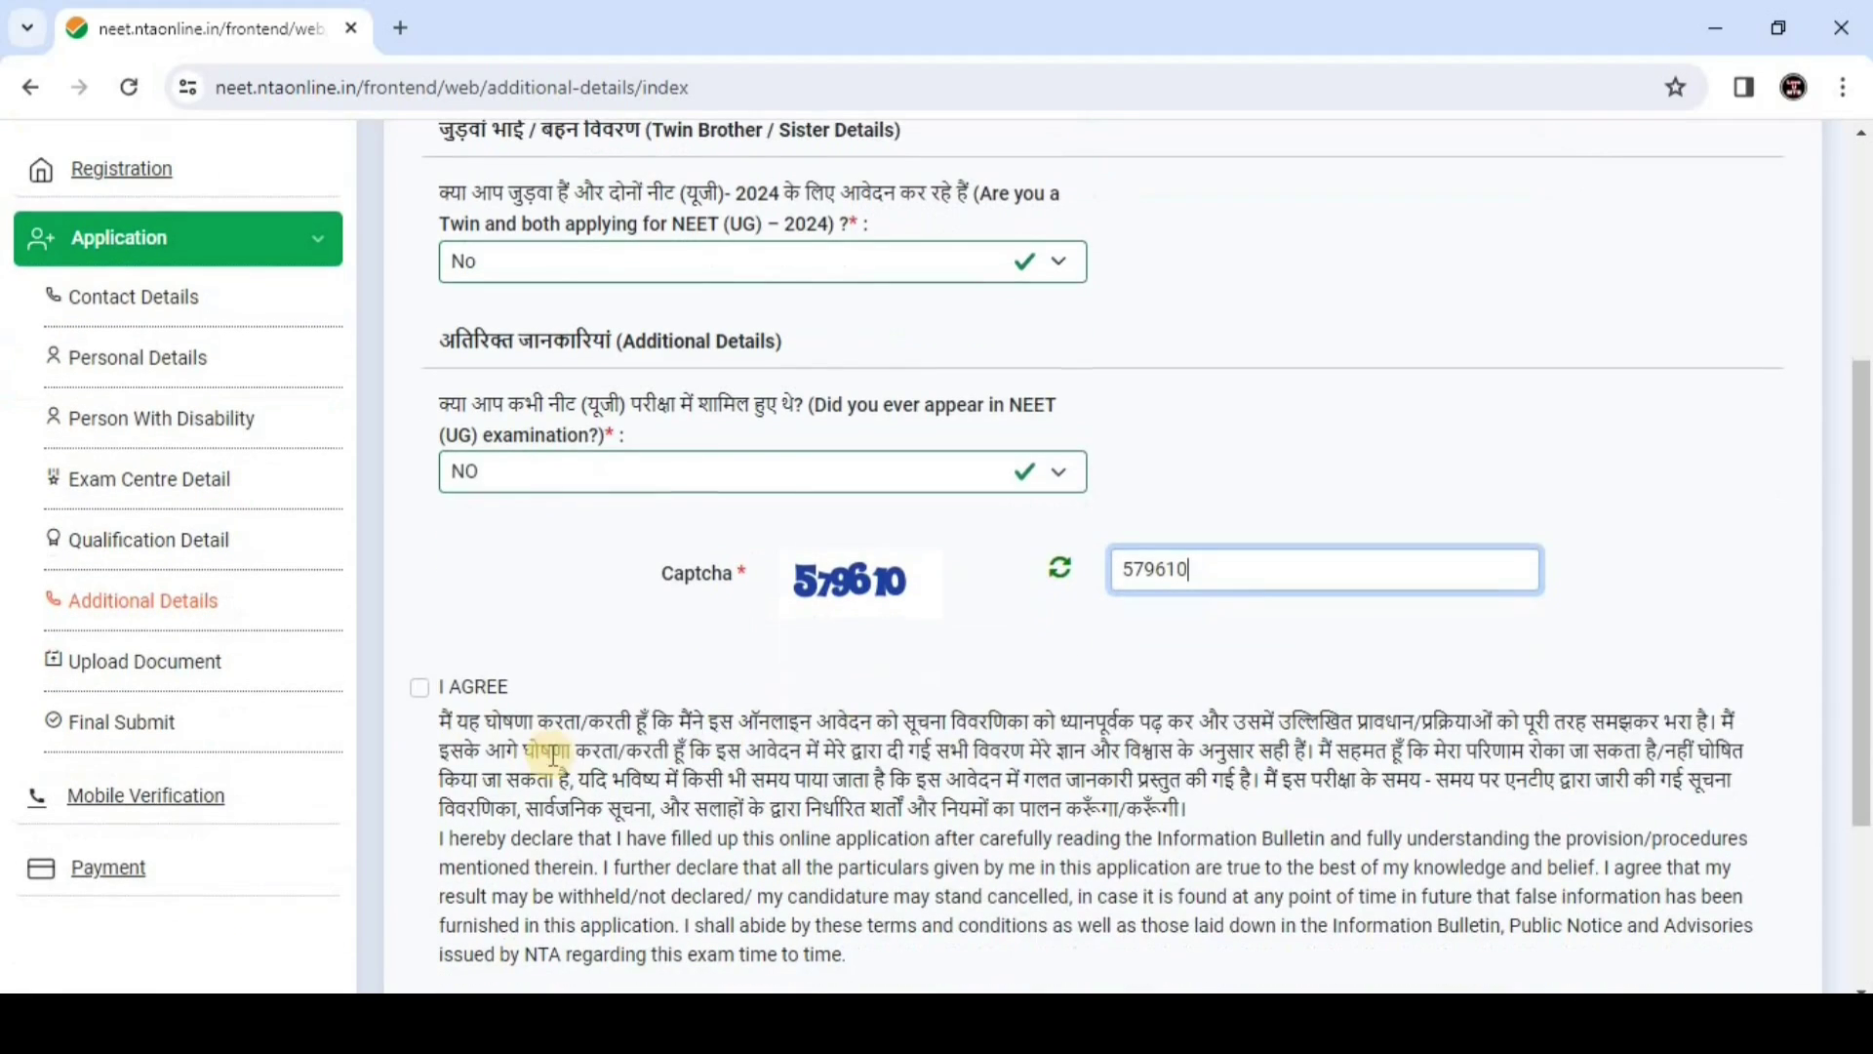
pyautogui.click(420, 686)
pyautogui.scroll(-2, 1222, 753)
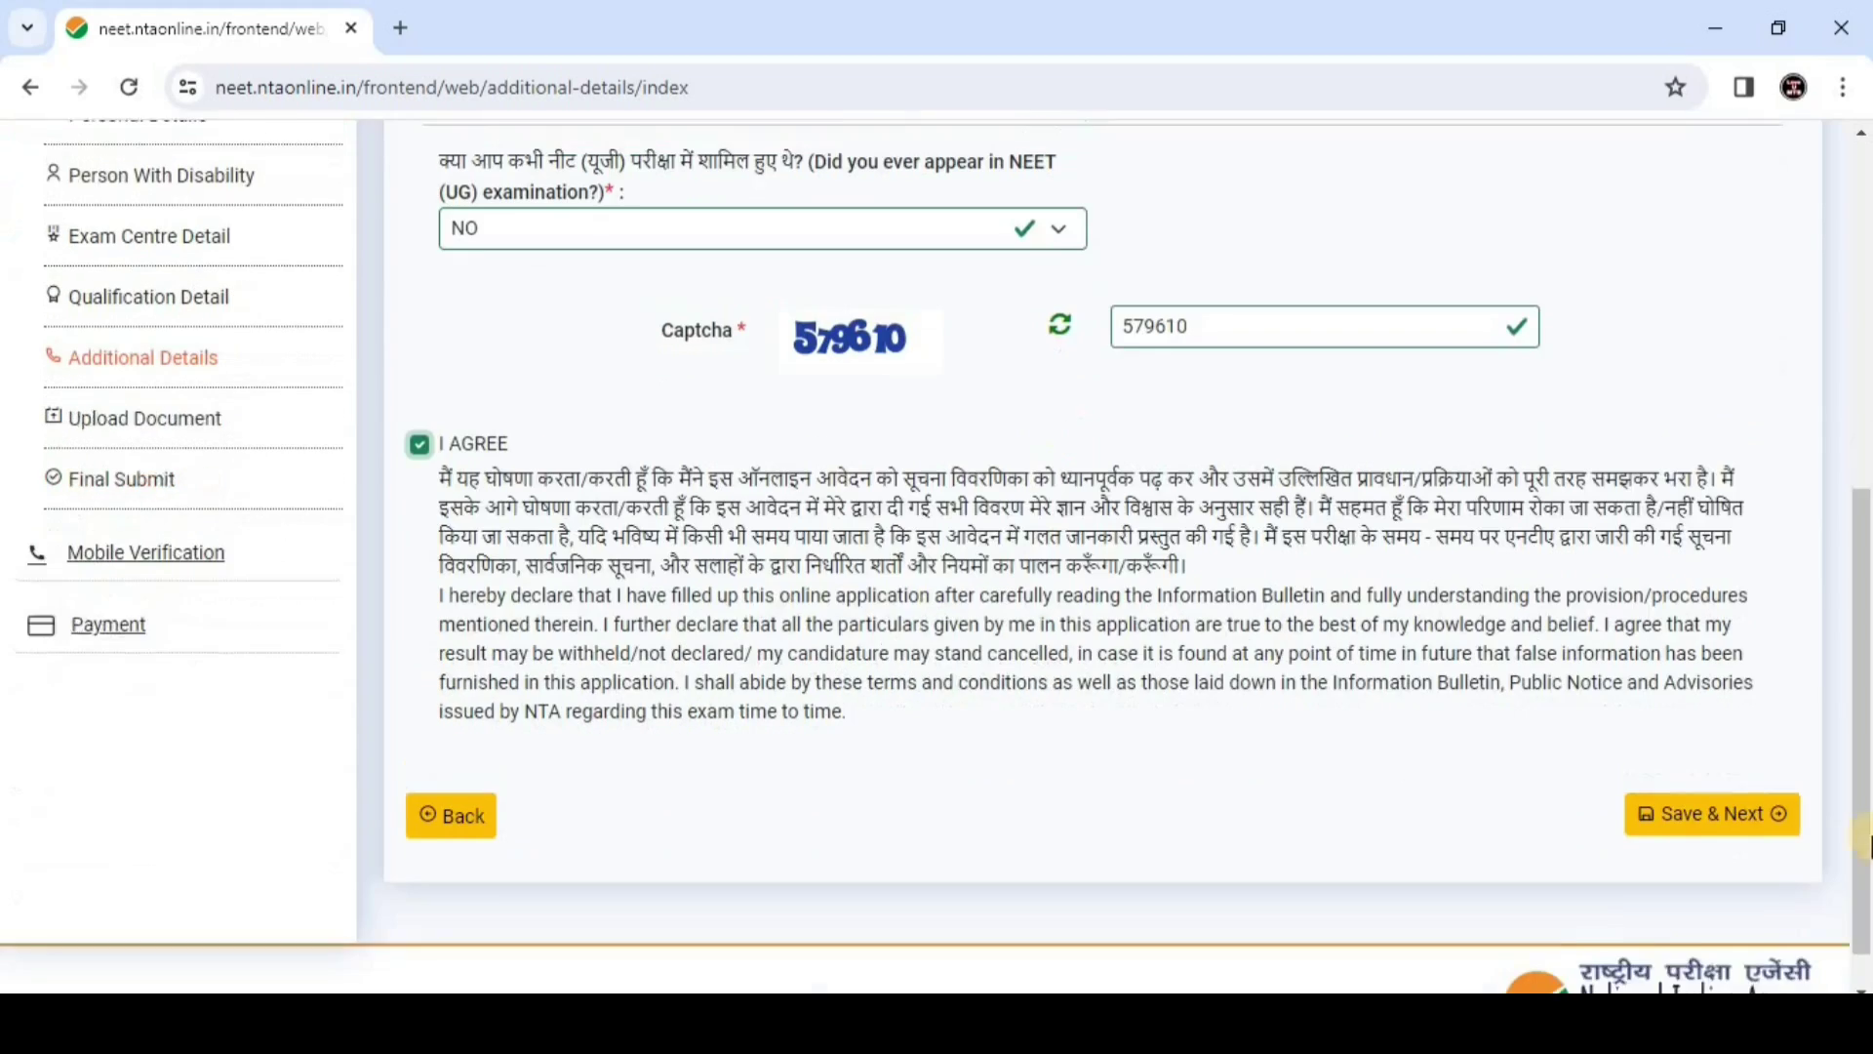
pyautogui.click(1684, 795)
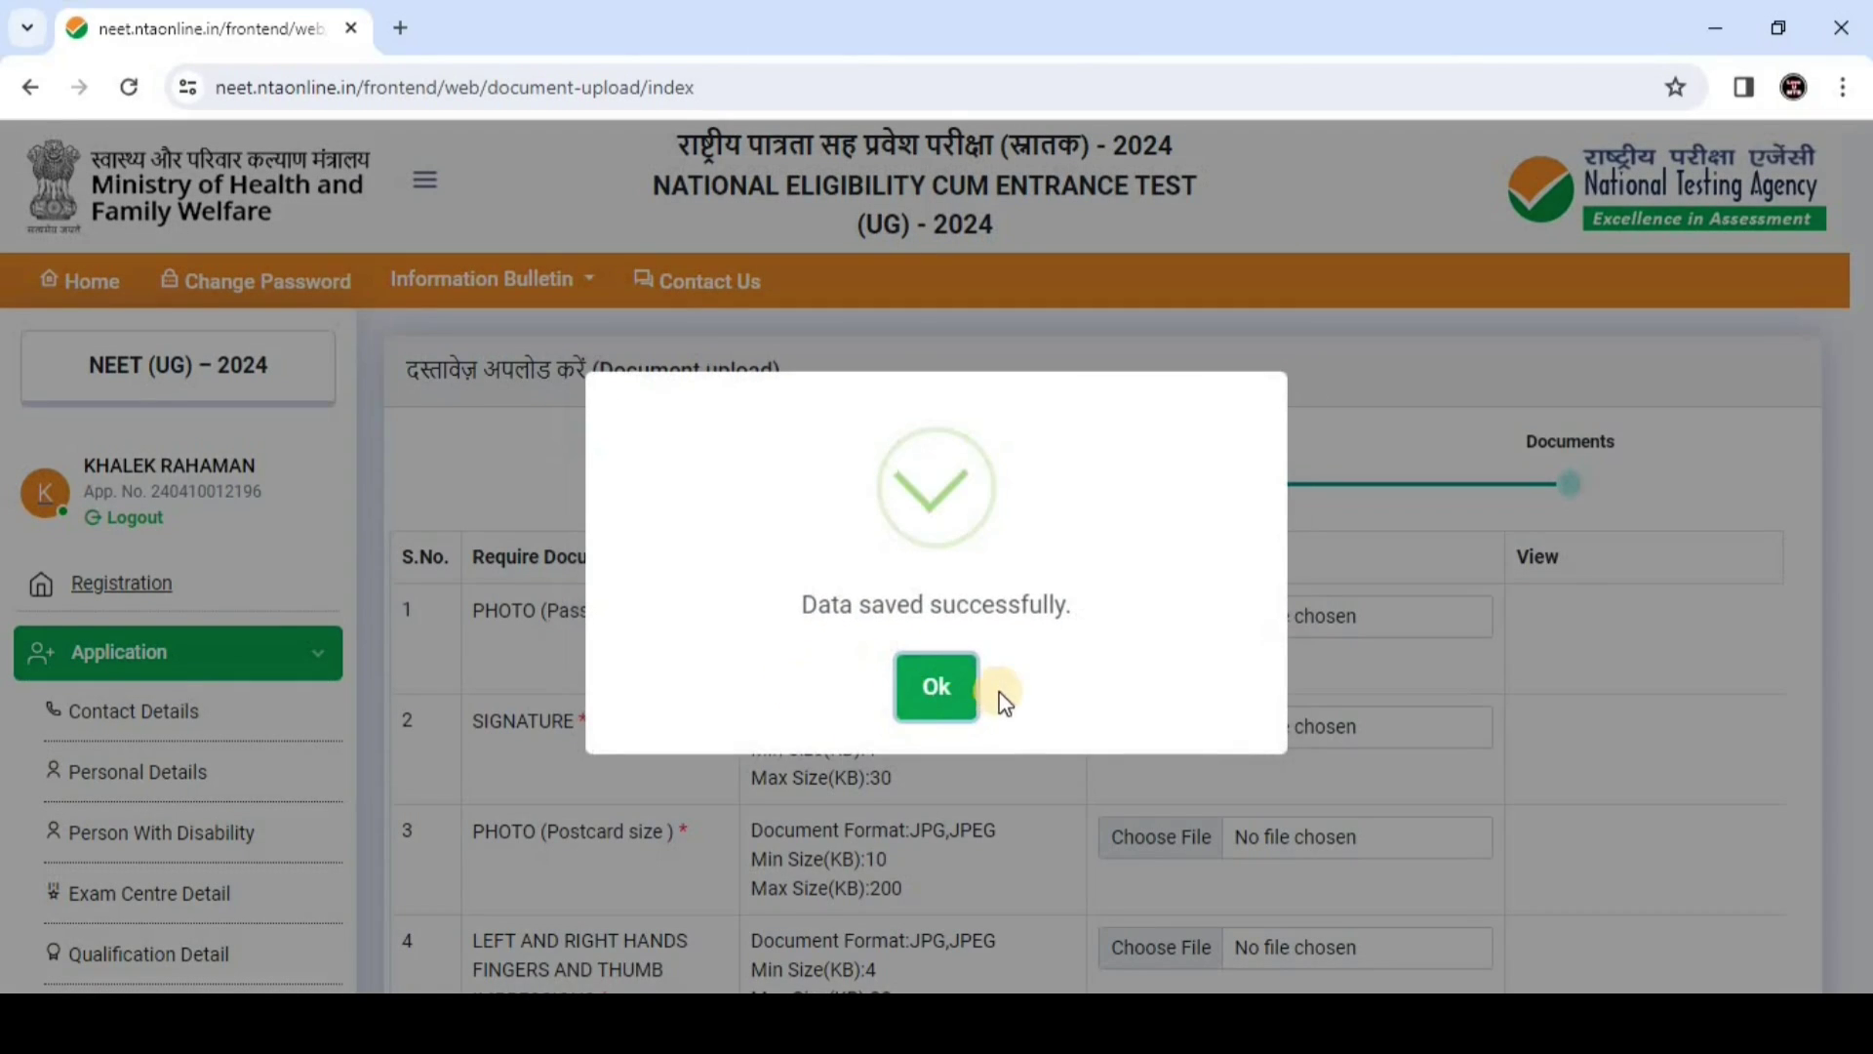
# - Save the uploaded two photos, signature and finger impressions and continue to the review form
pyautogui.click(941, 691)
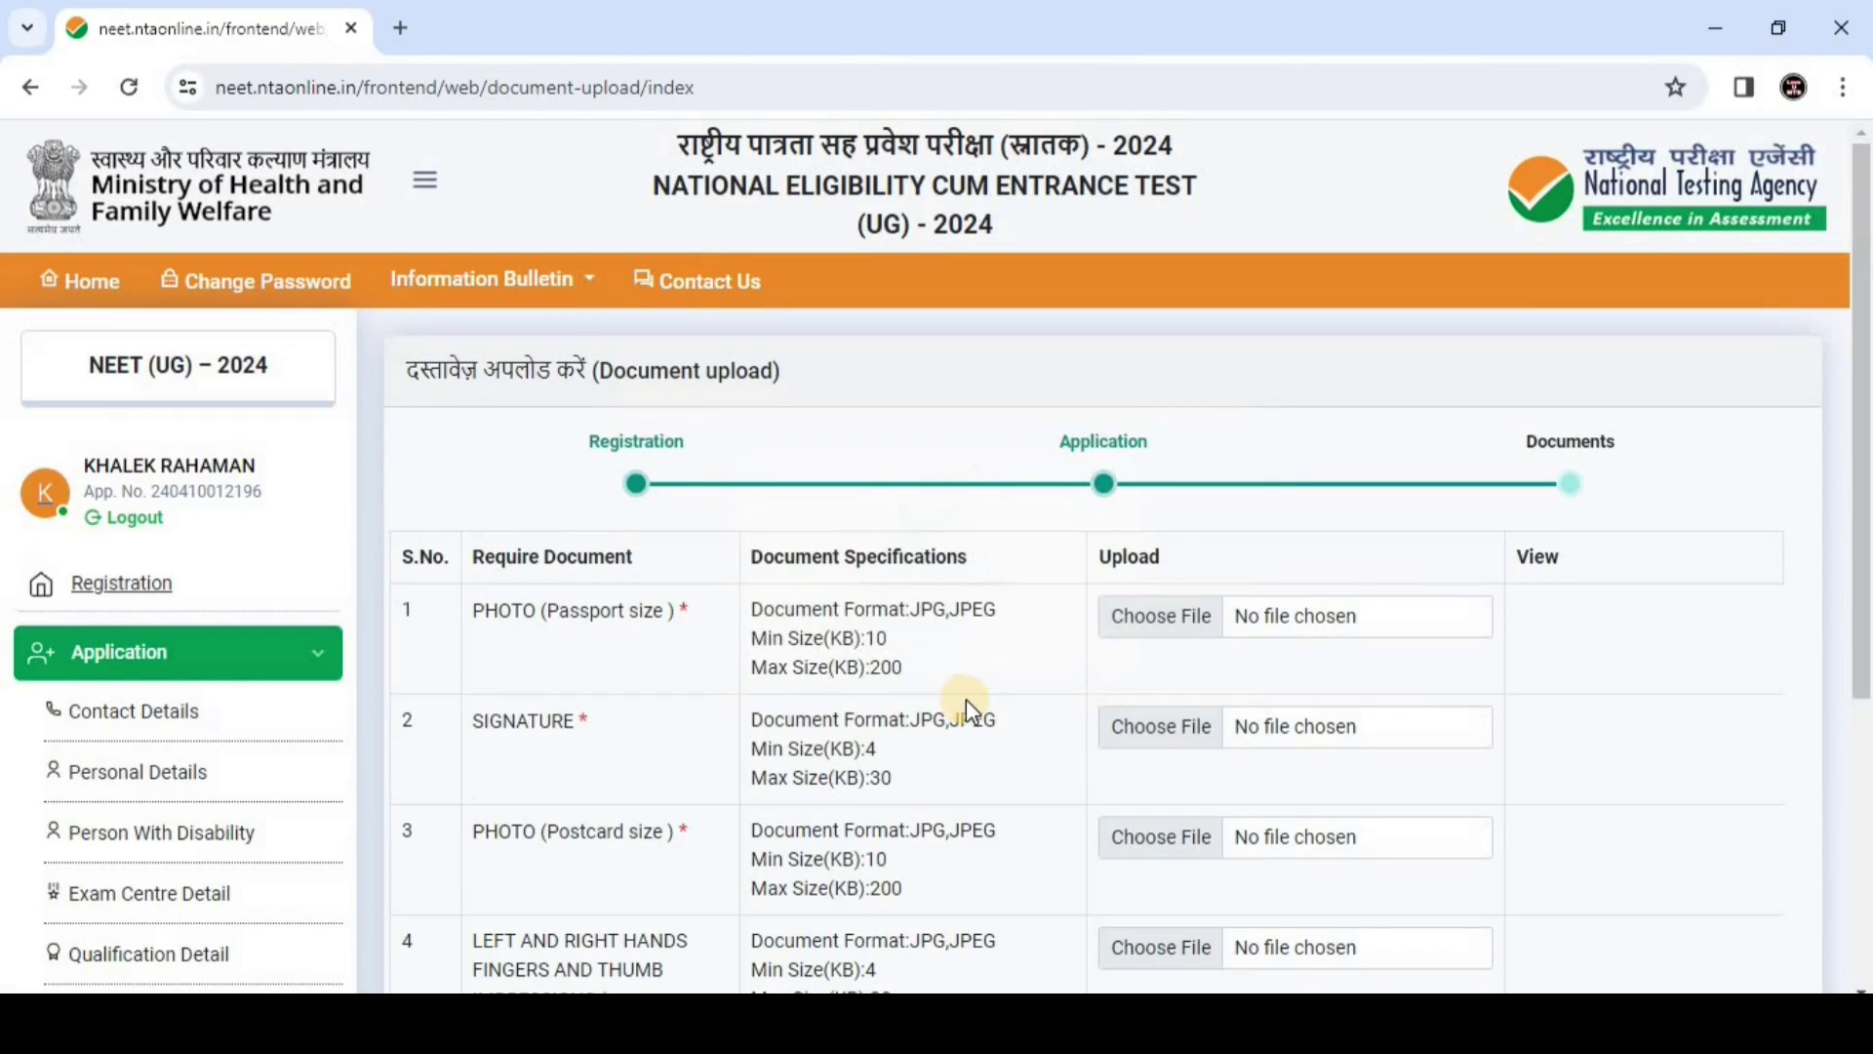
pyautogui.scroll(-1, 965, 698)
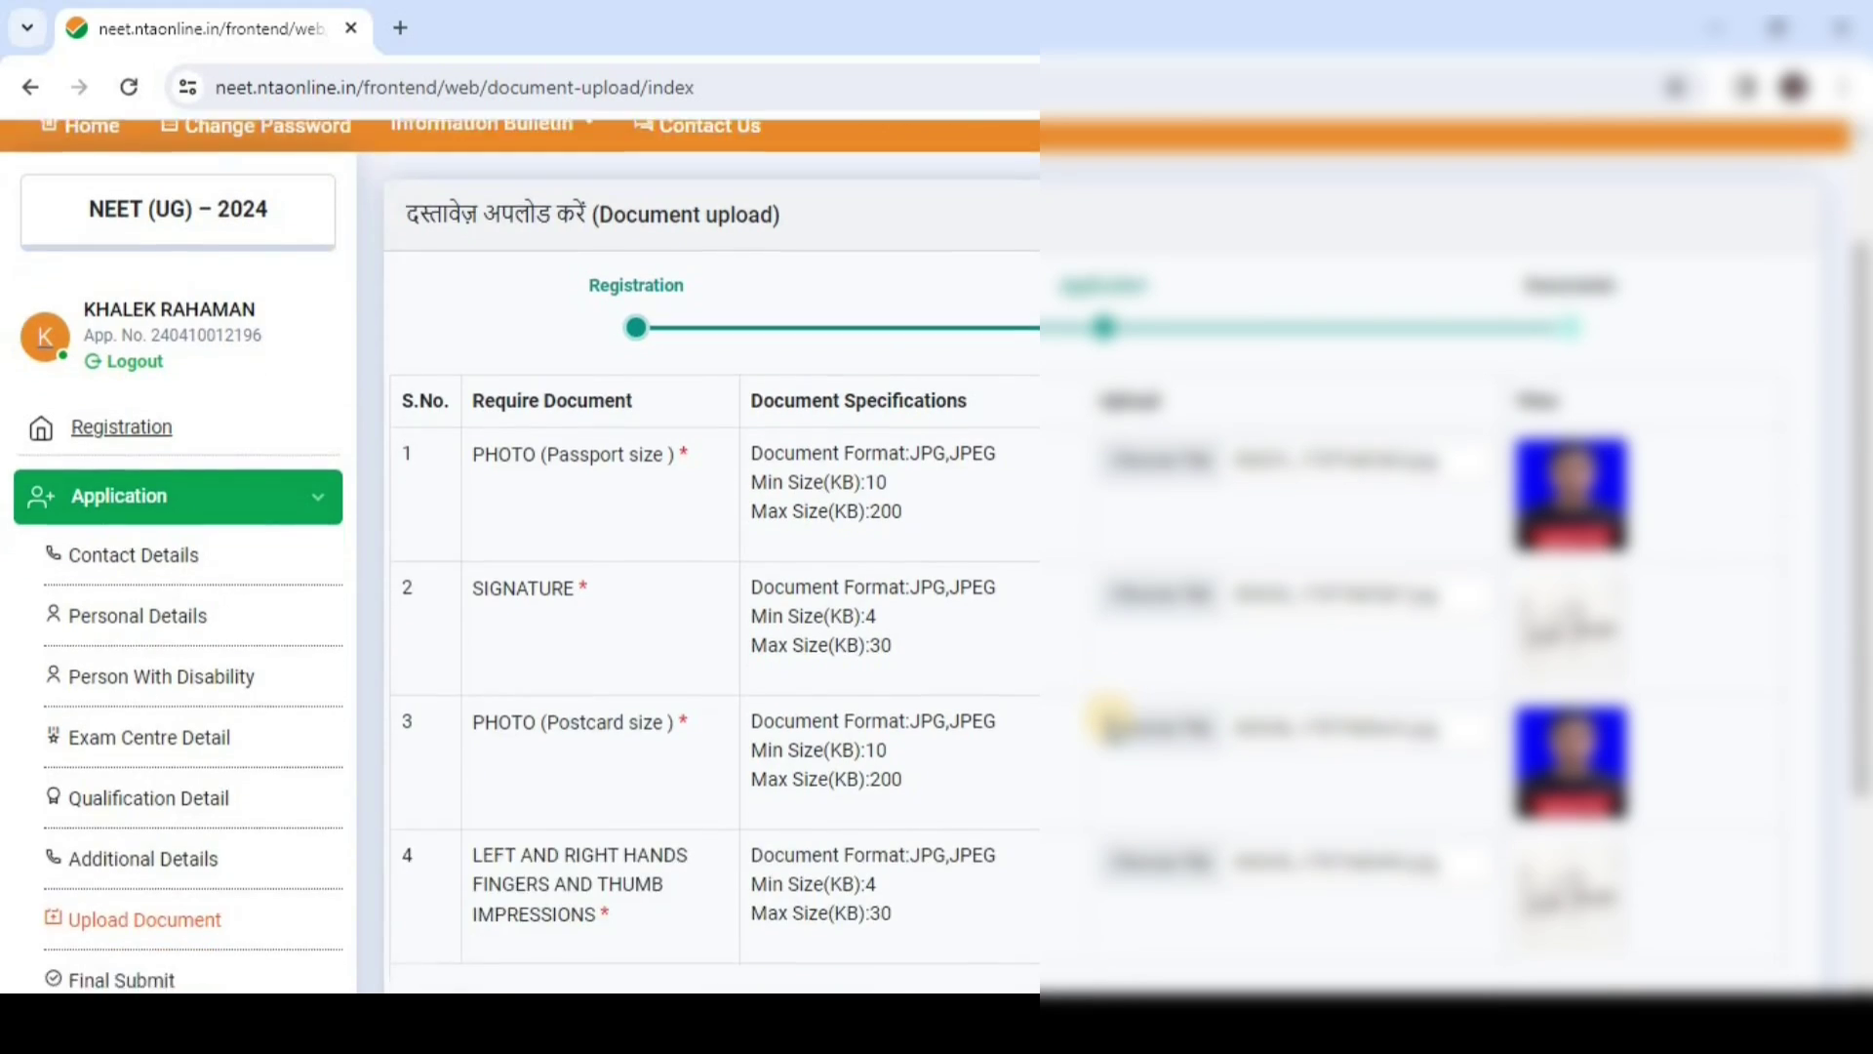
pyautogui.scroll(-3, 1334, 556)
pyautogui.scroll(3, 618, 634)
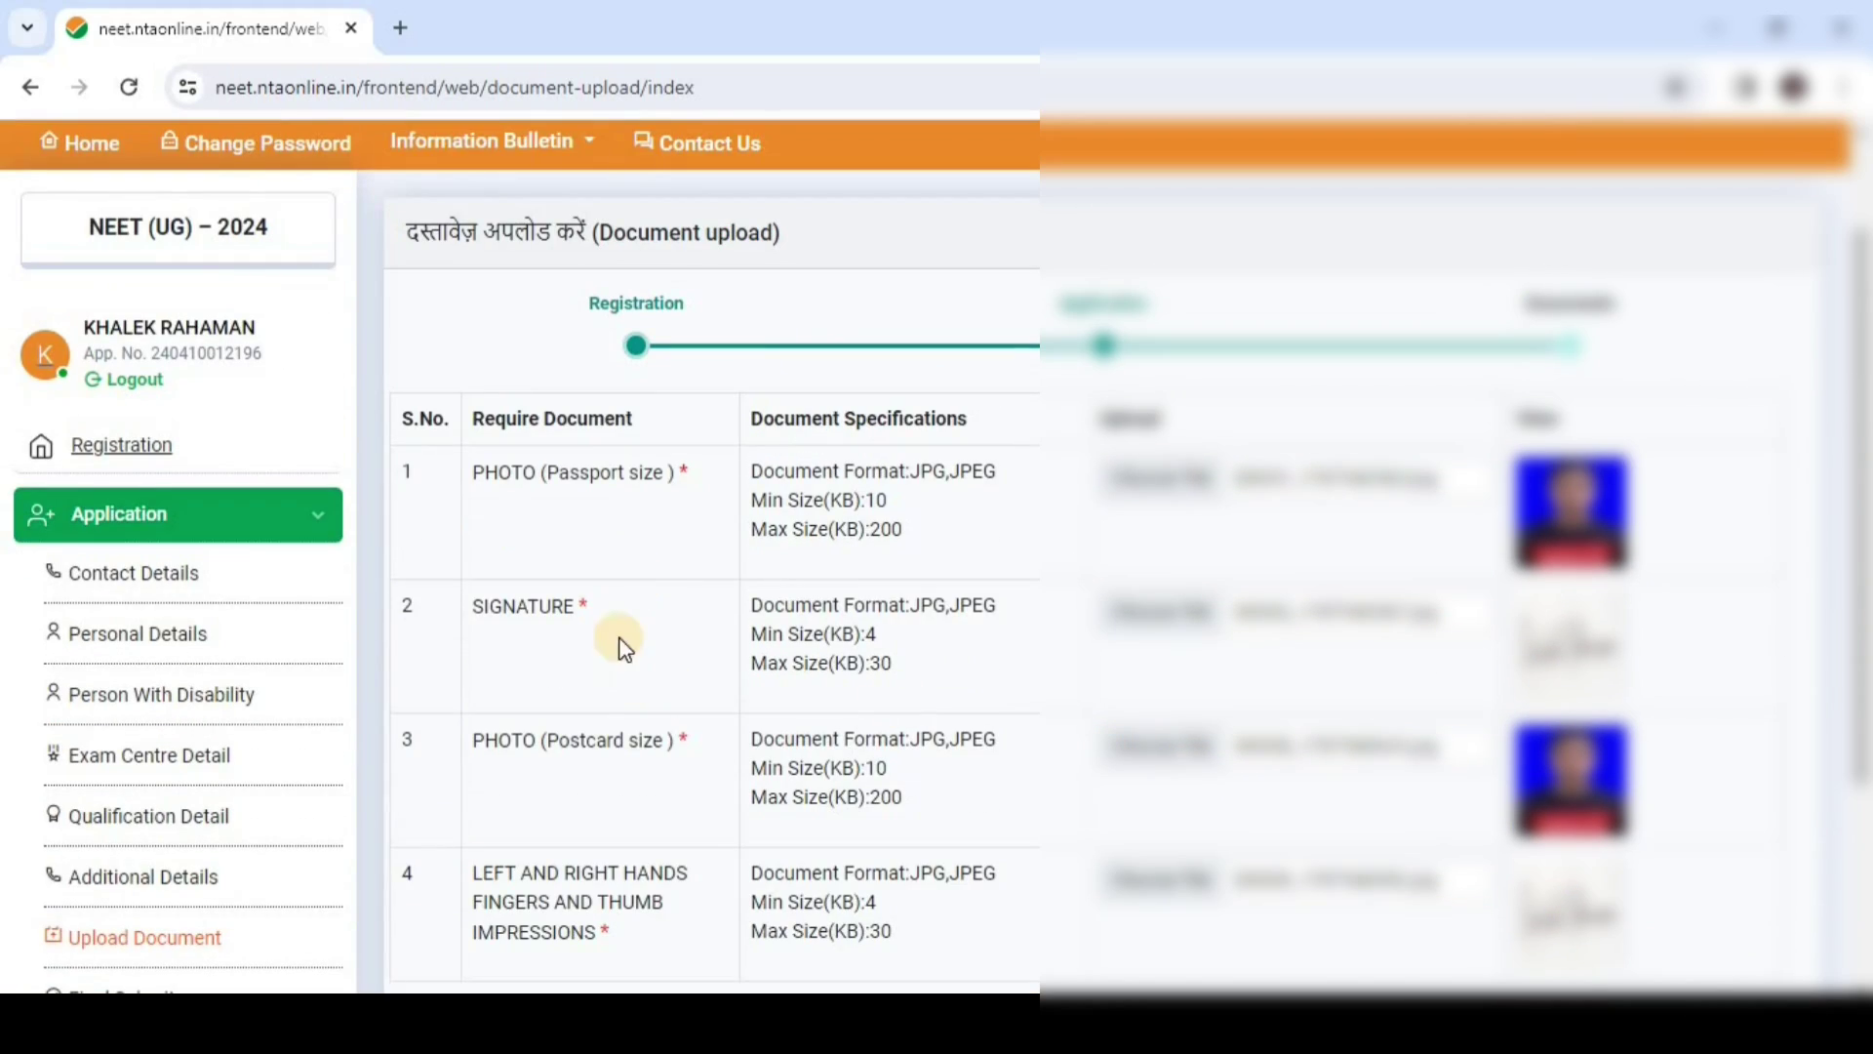
pyautogui.scroll(-1, 634, 585)
pyautogui.click(1676, 958)
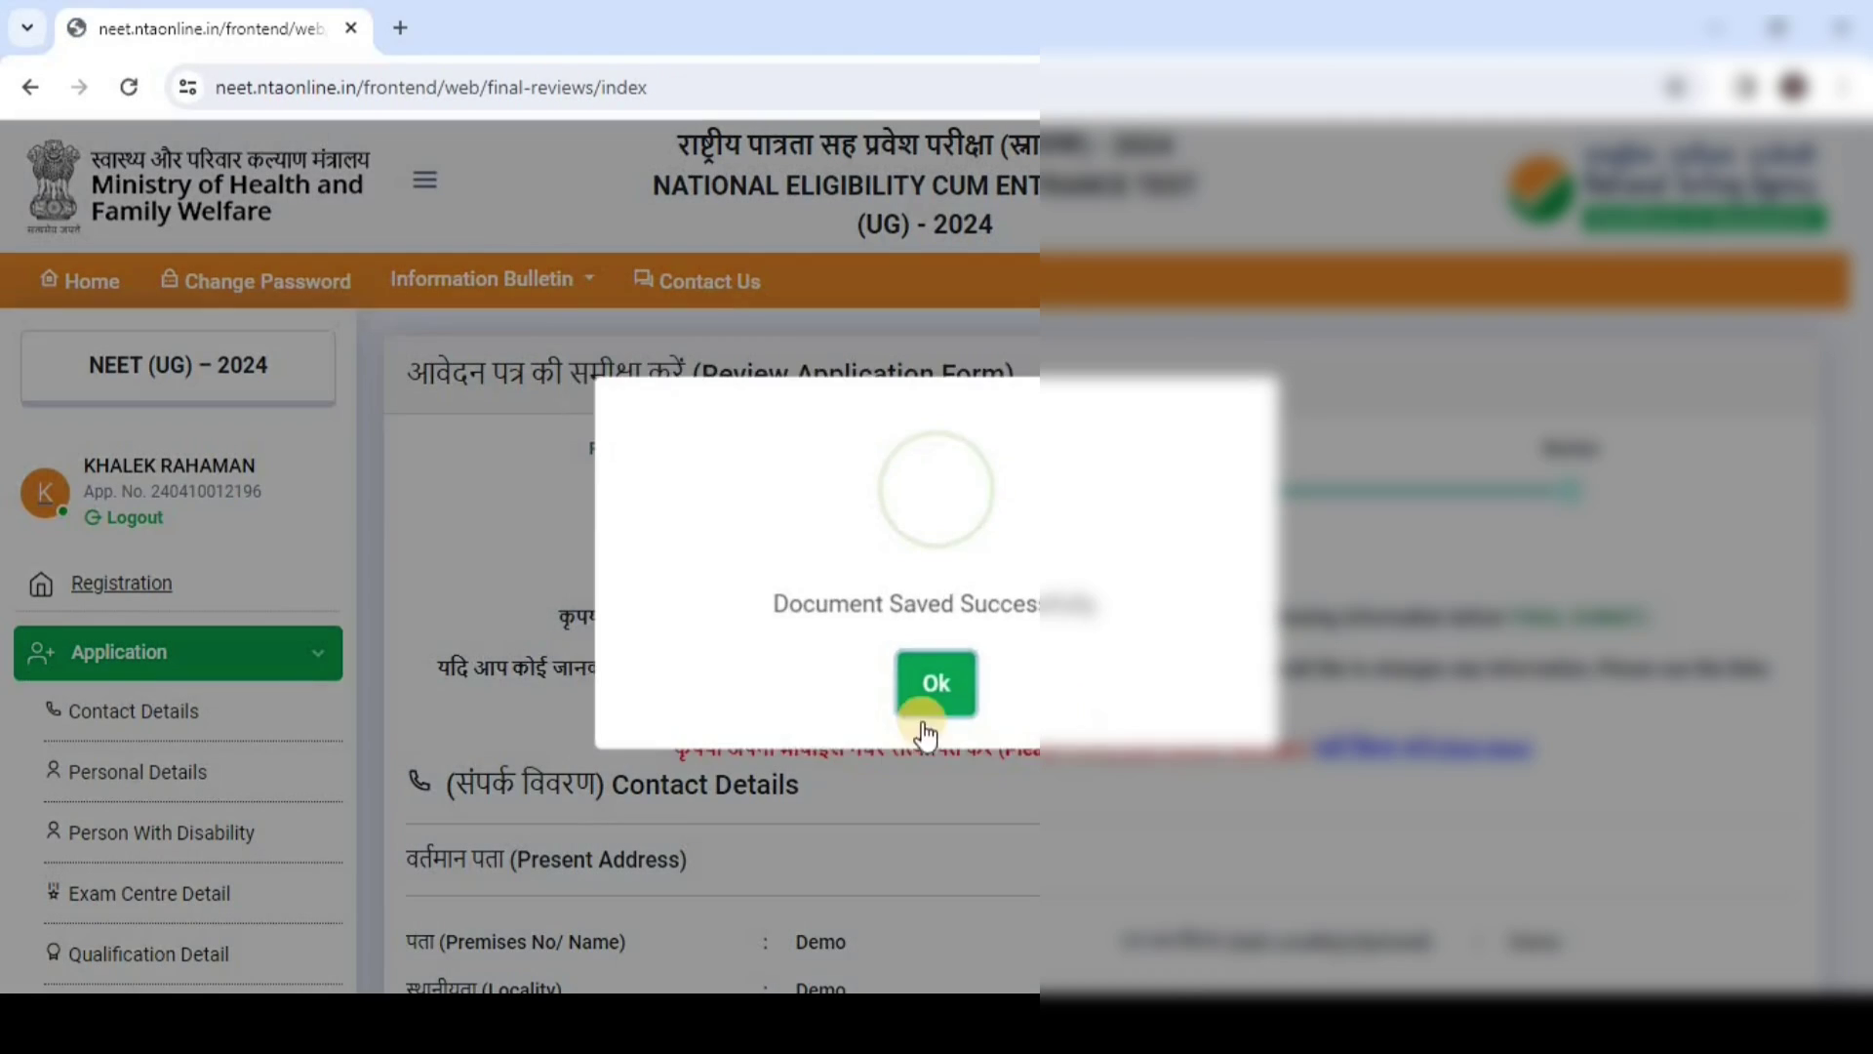
pyautogui.click(945, 704)
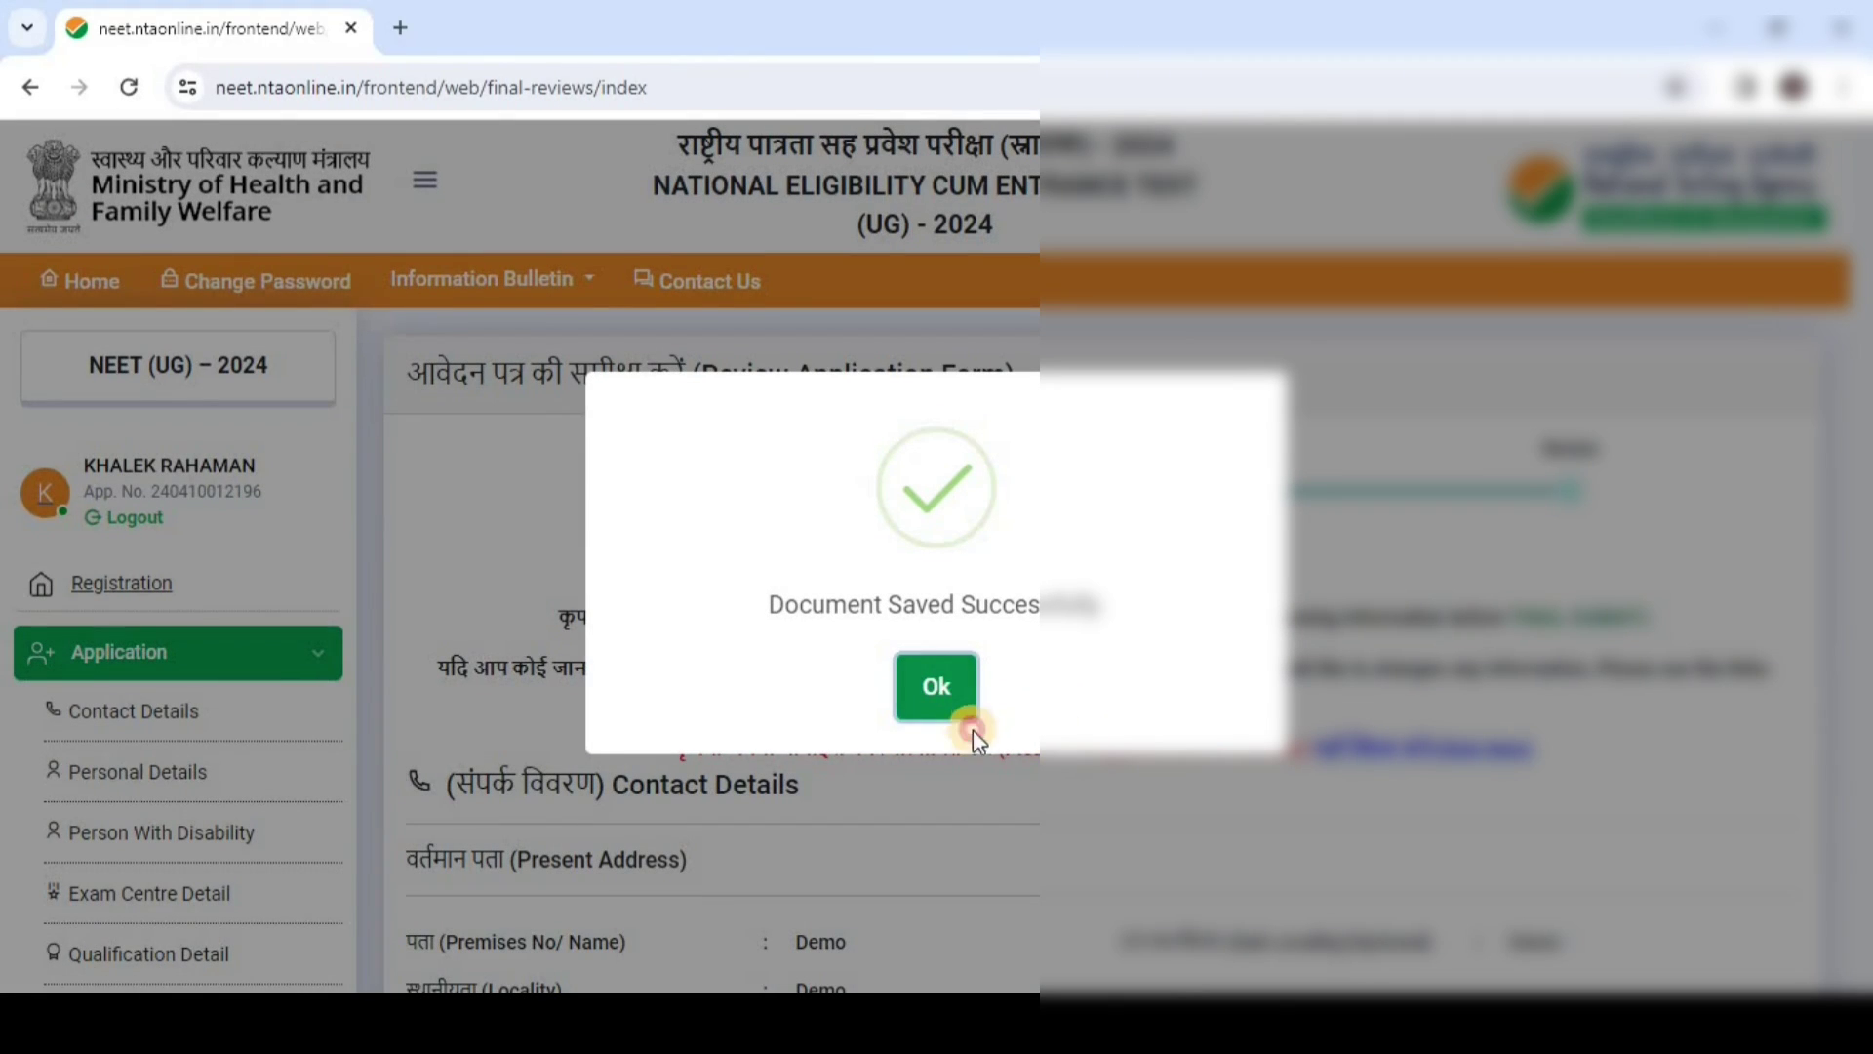
# - Scroll through the Review Application Form to check all details and find the mobile verification notice
pyautogui.scroll(-3, 993, 667)
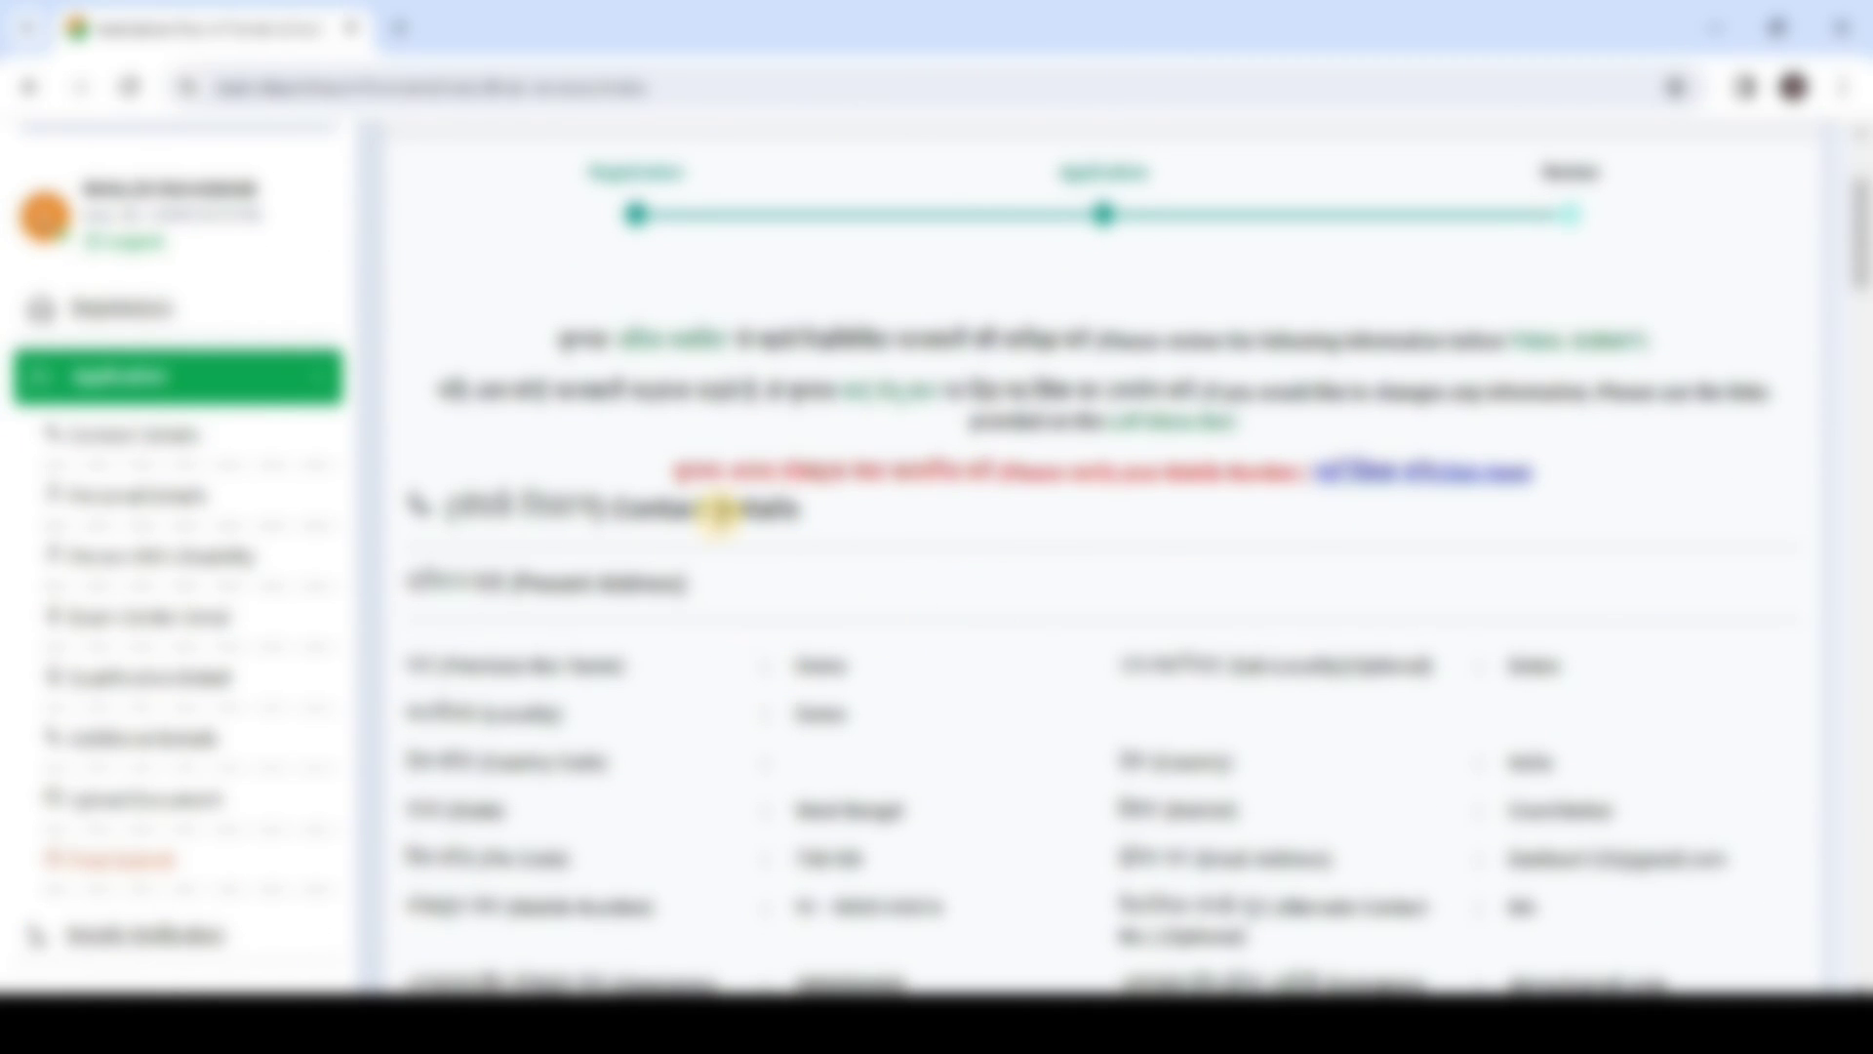
pyautogui.scroll(-10, 935, 655)
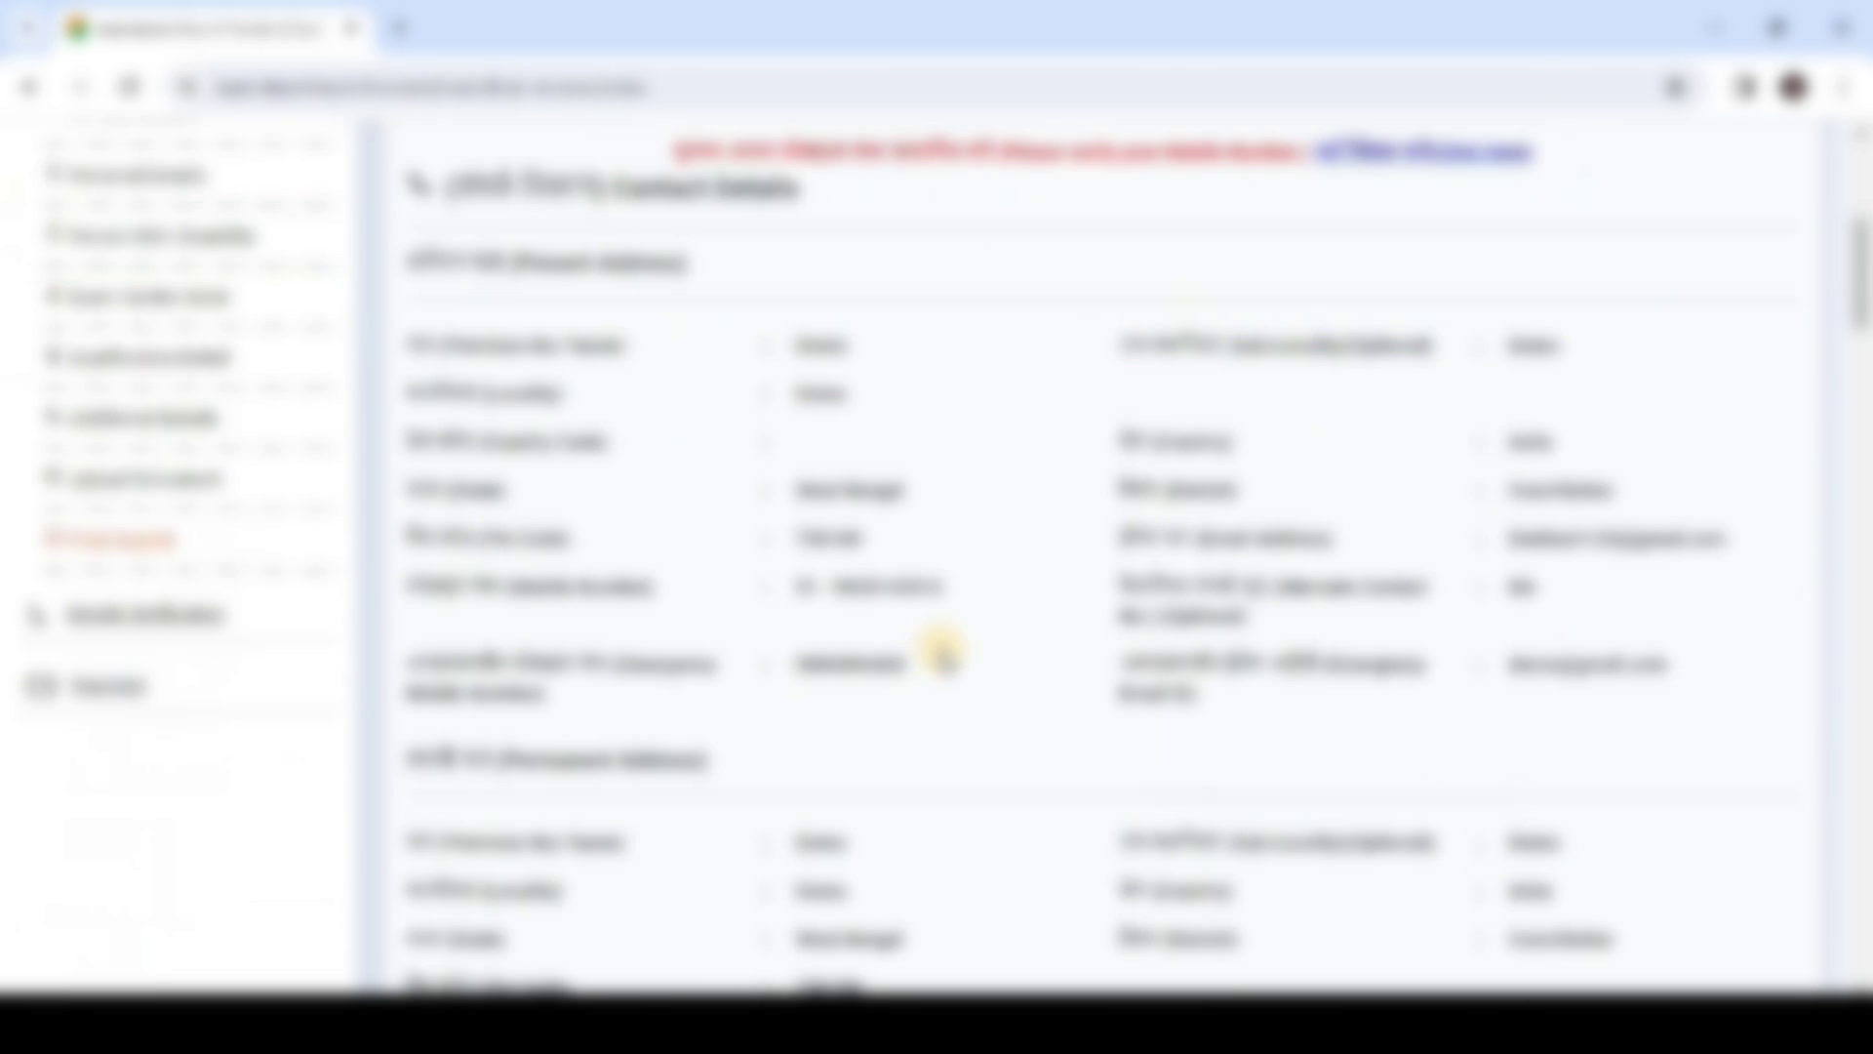
pyautogui.scroll(-18, 947, 652)
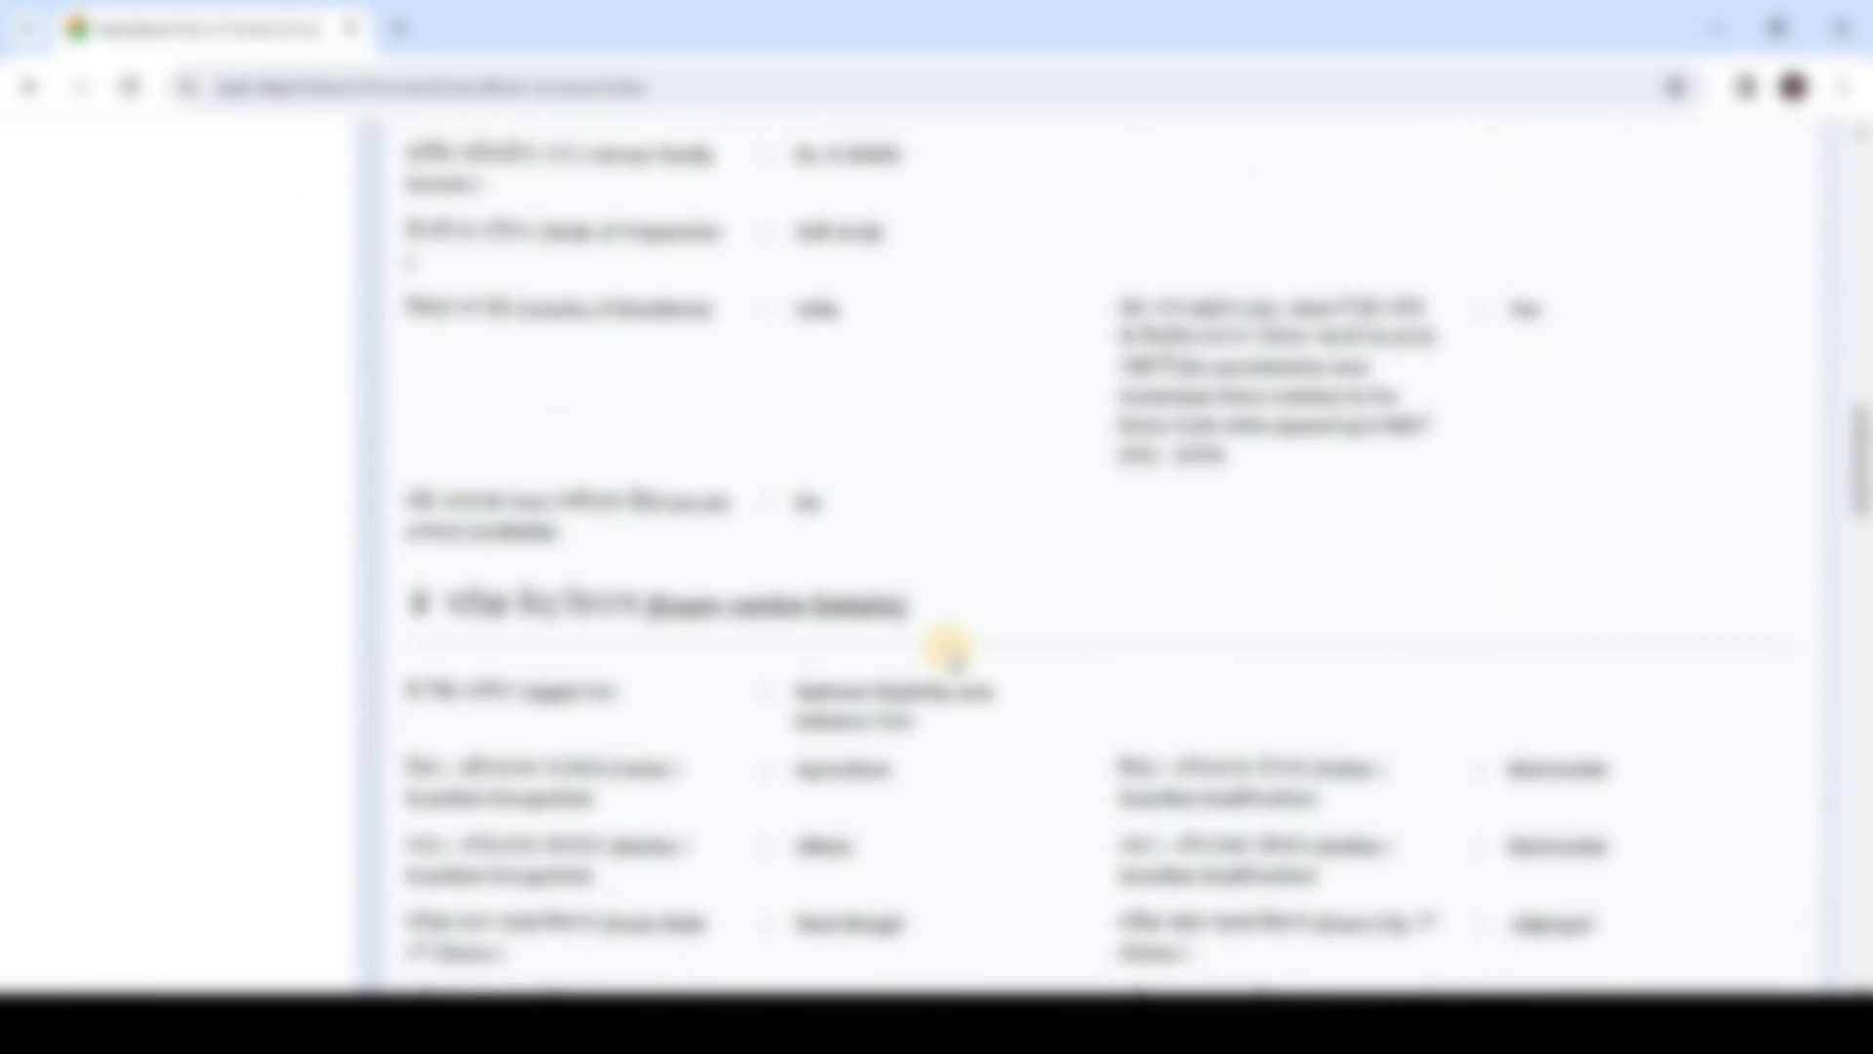
pyautogui.scroll(-15, 963, 652)
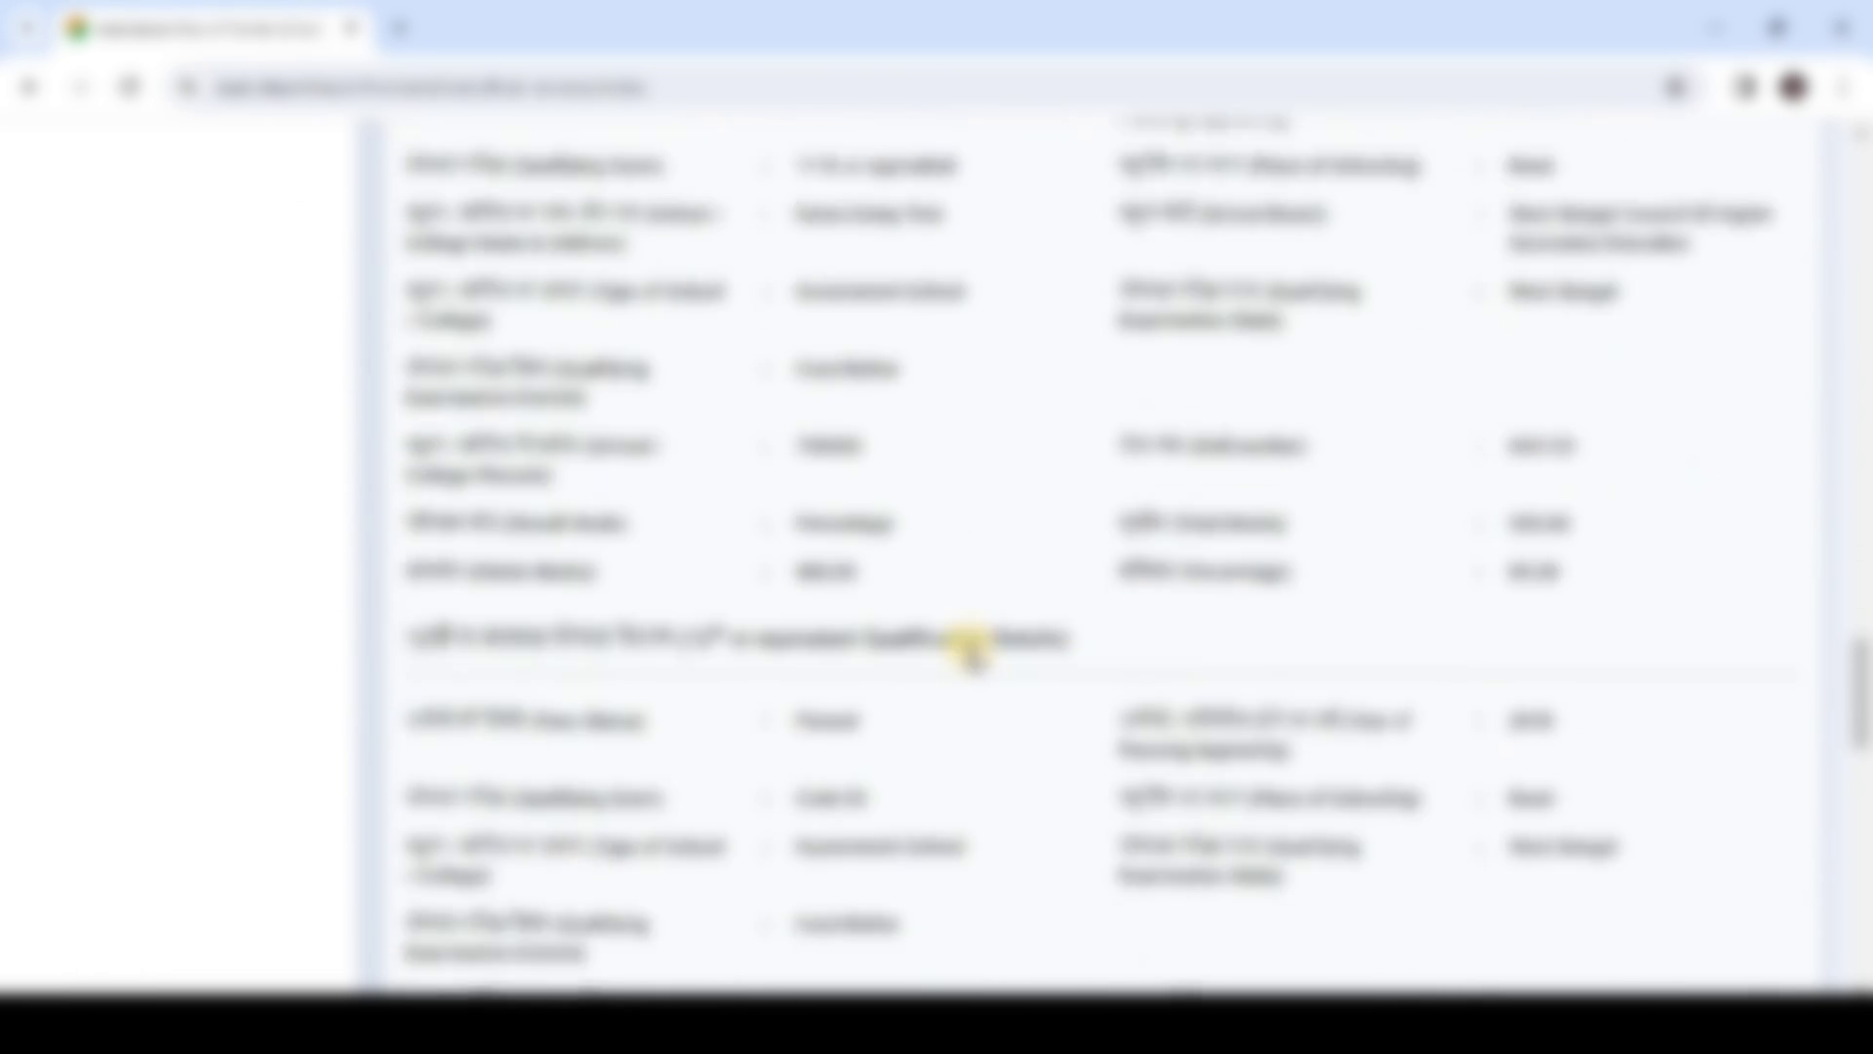
pyautogui.scroll(-3, 976, 644)
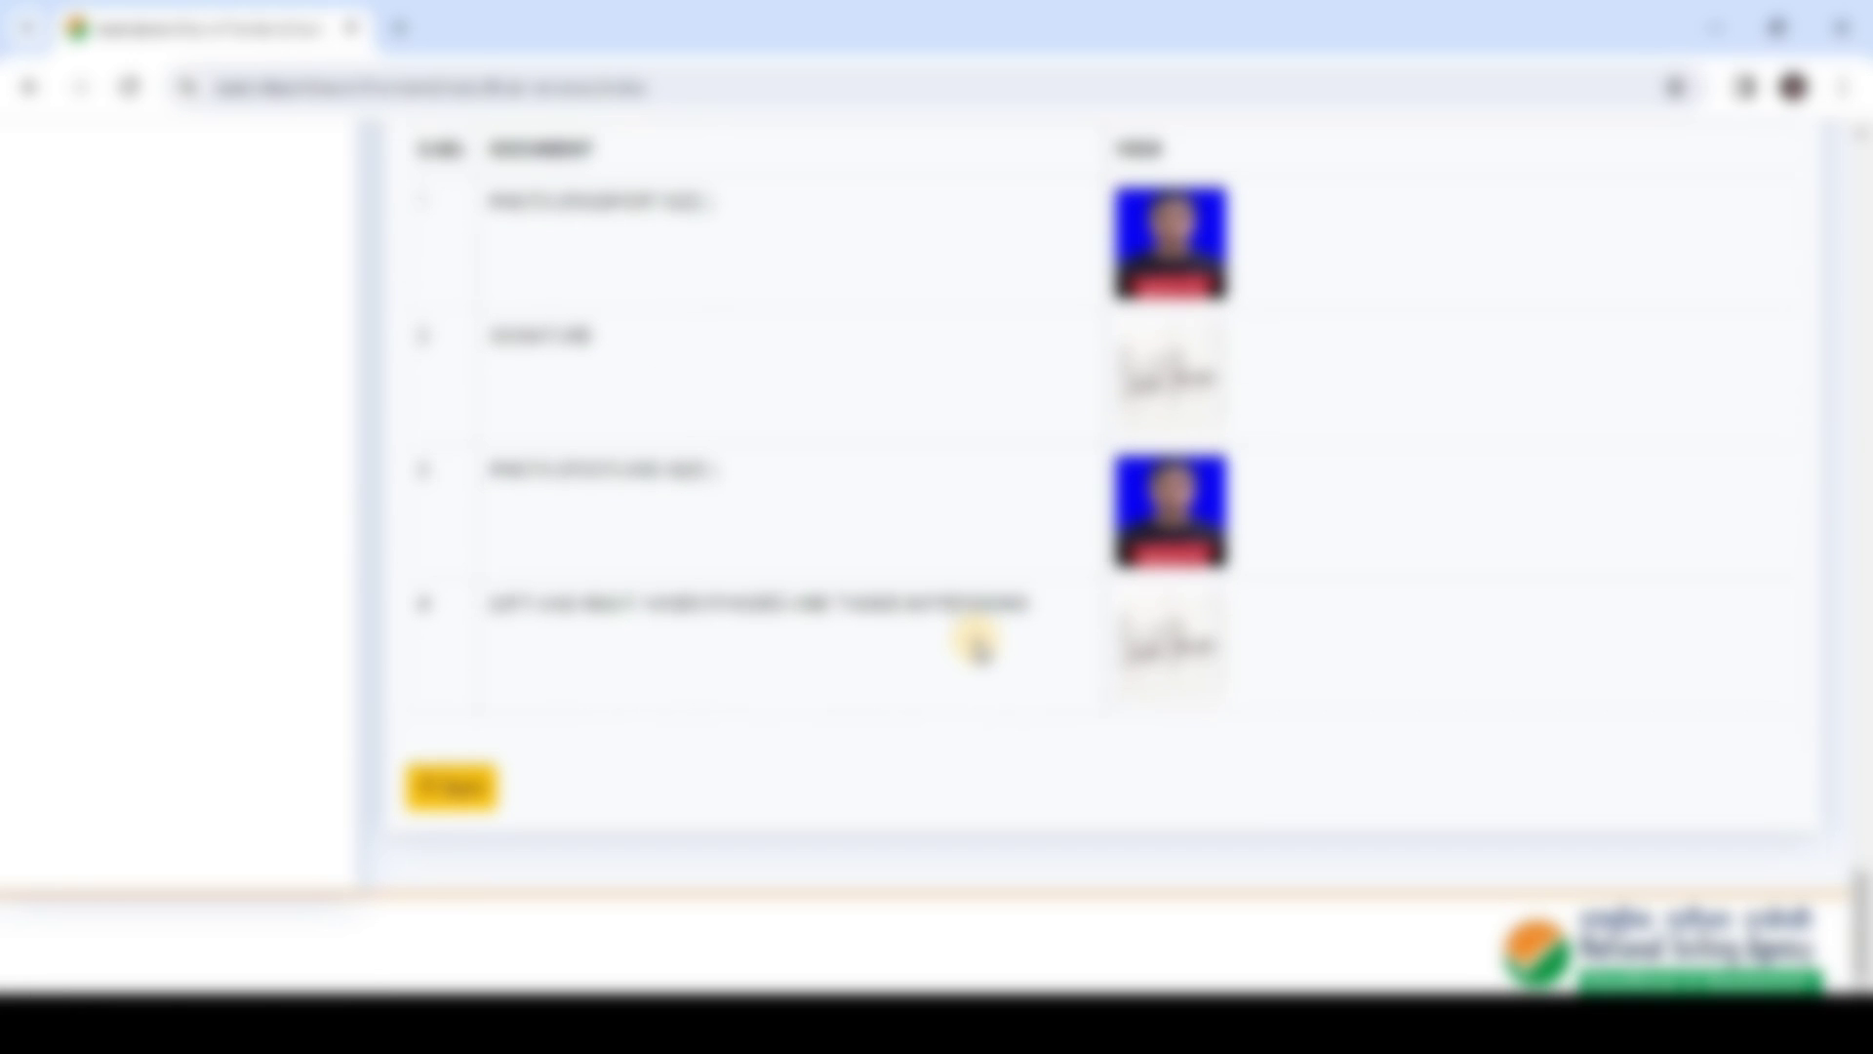
pyautogui.scroll(3, 1202, 664)
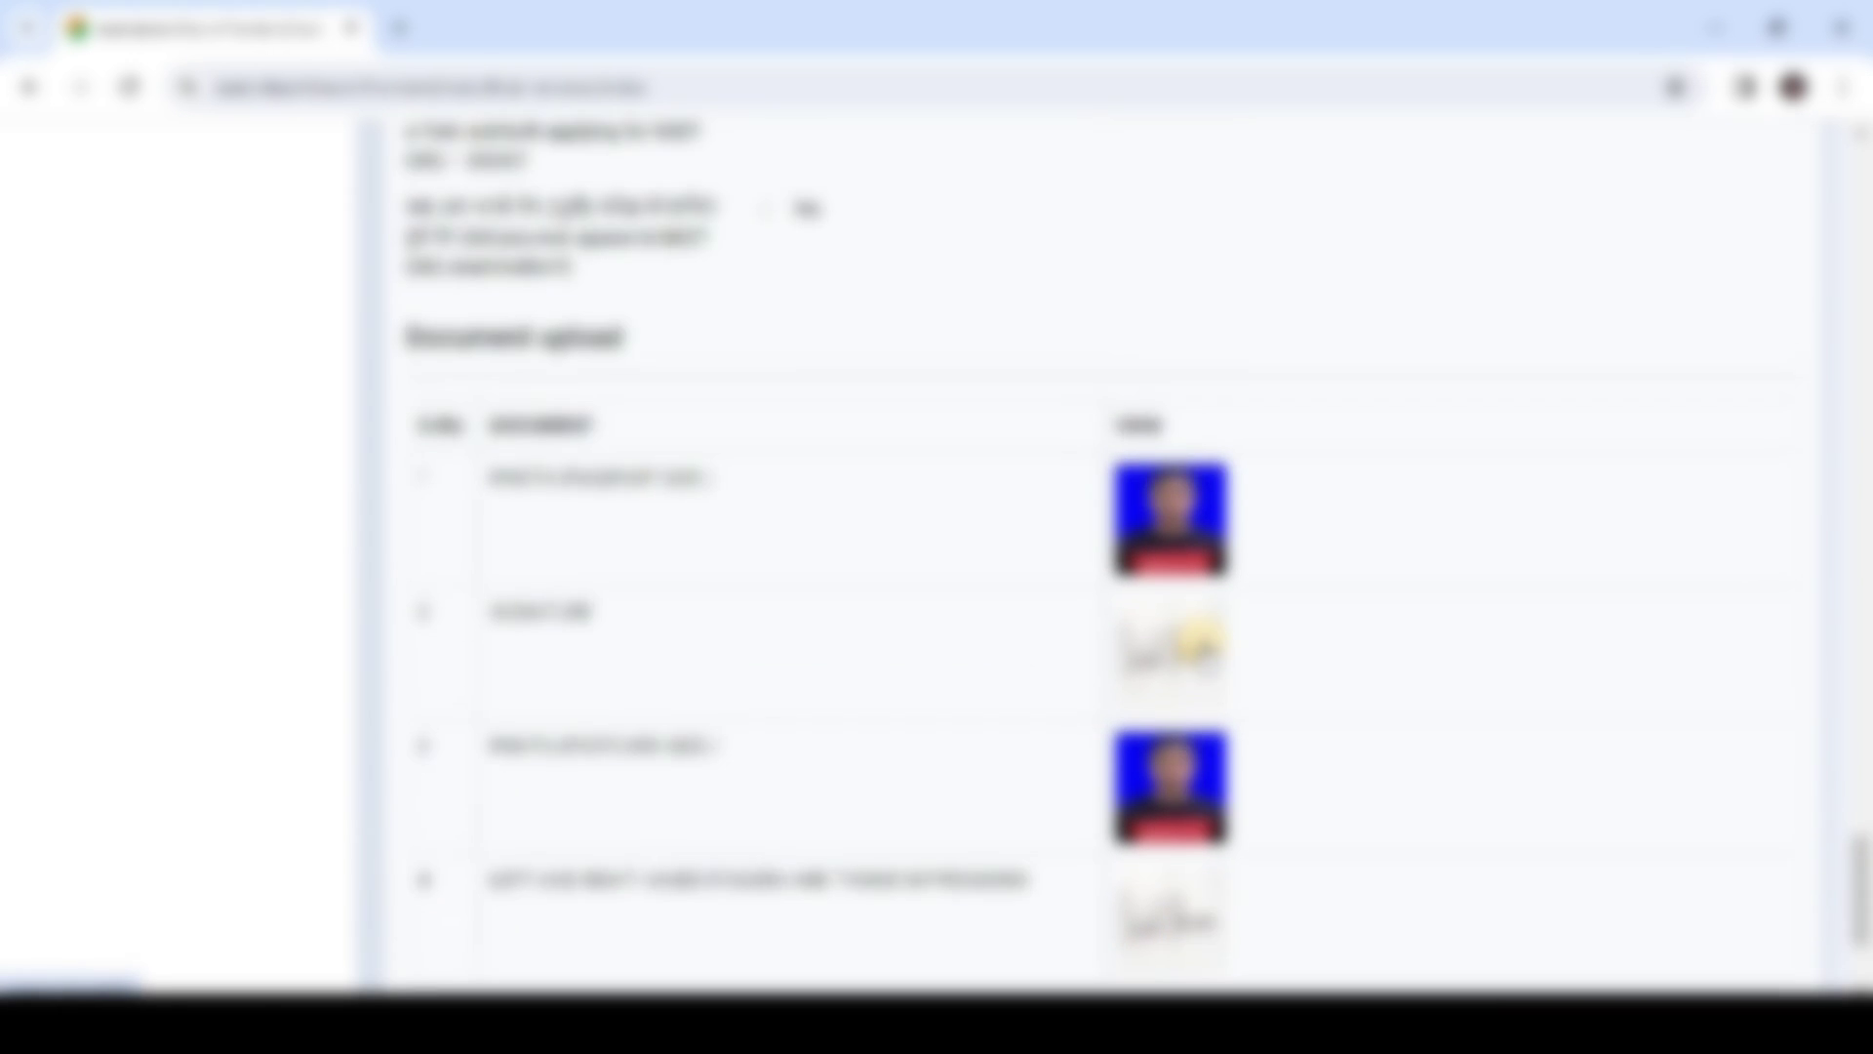
pyautogui.scroll(-3, 1202, 664)
pyautogui.scroll(20, 1202, 663)
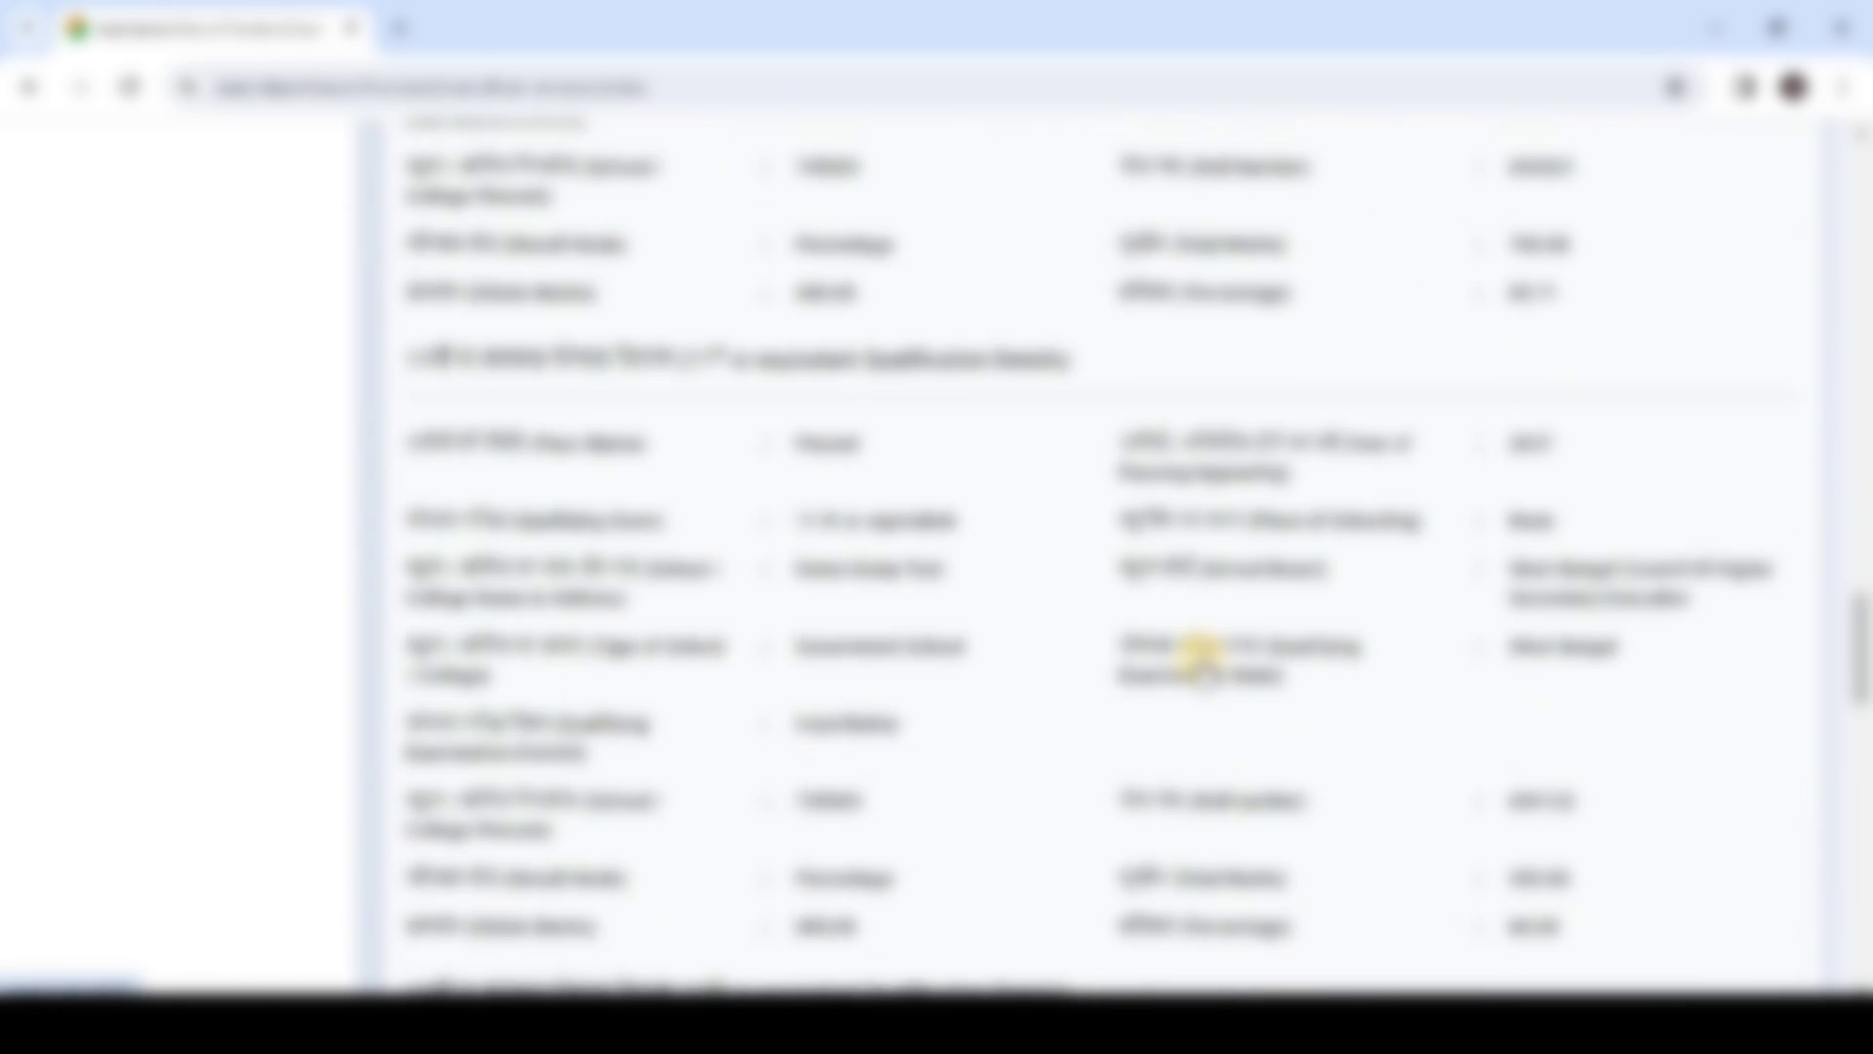
pyautogui.scroll(10, 1200, 662)
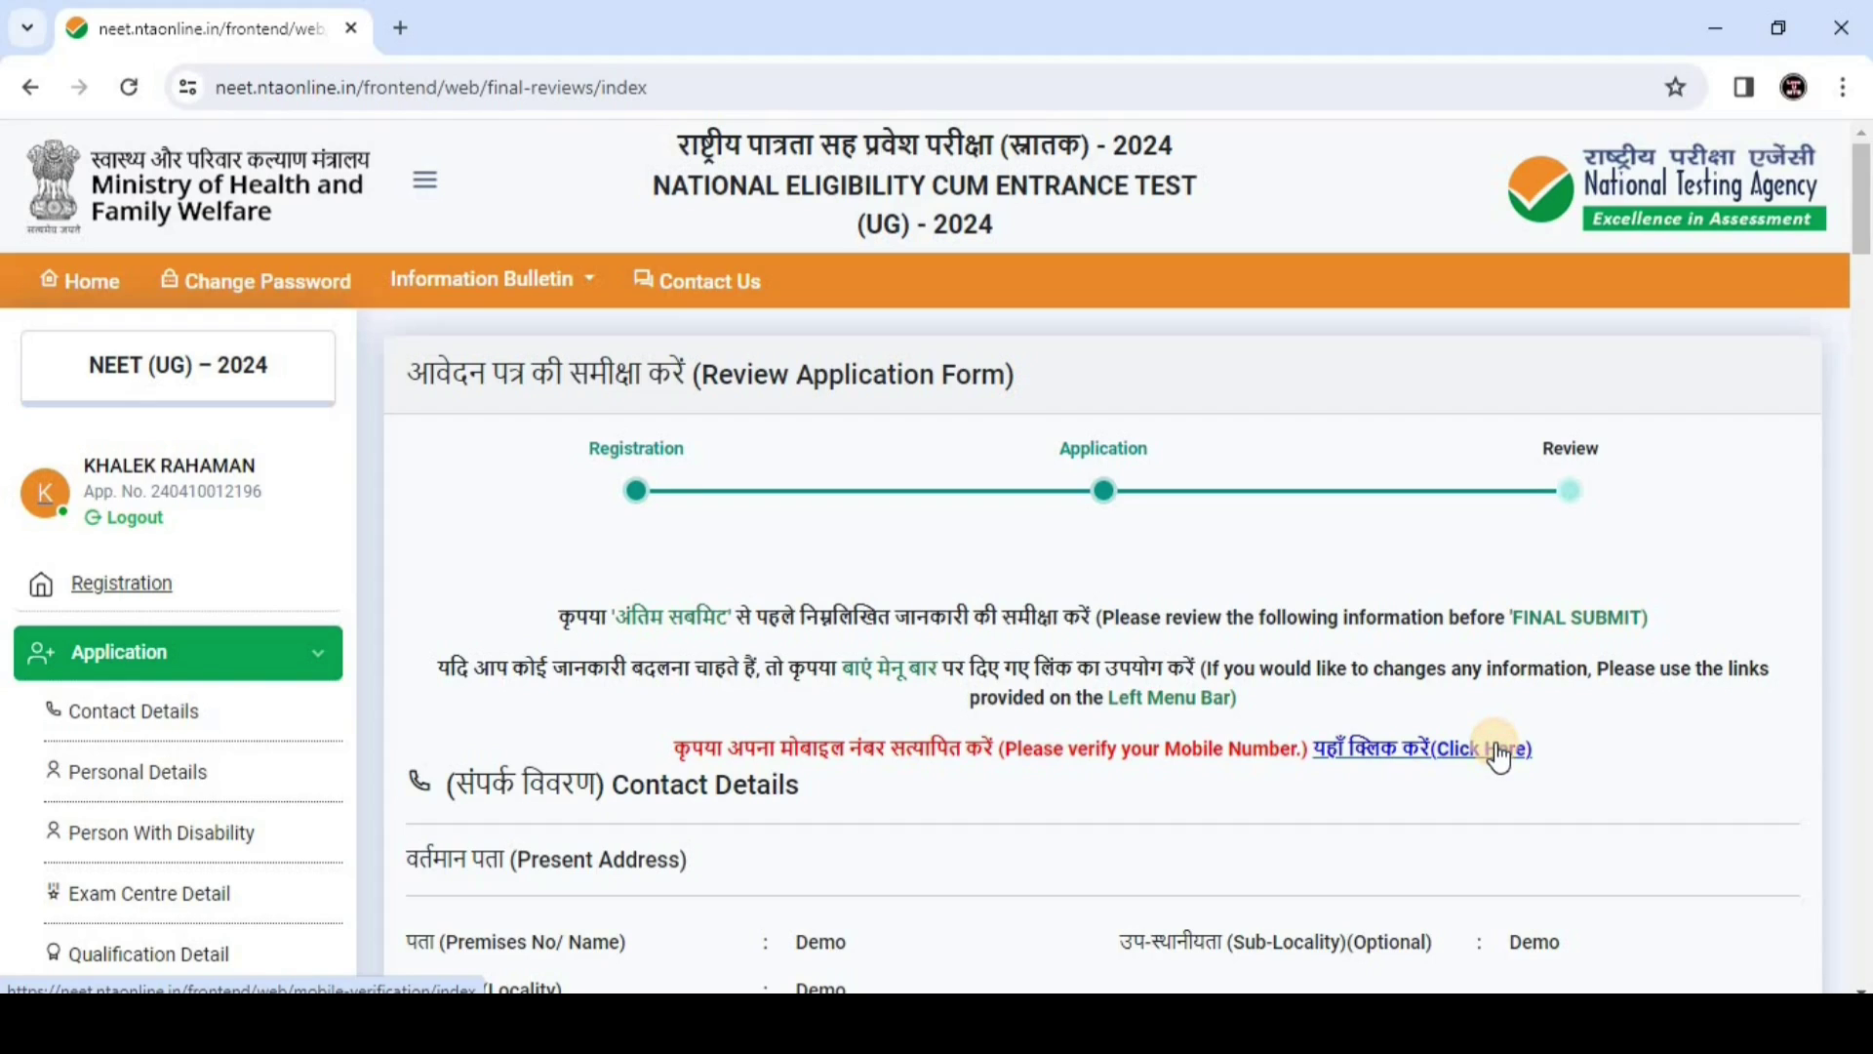
# - Verify the mobile number using the chosen country code, captcha and the received OTP
pyautogui.click(1451, 753)
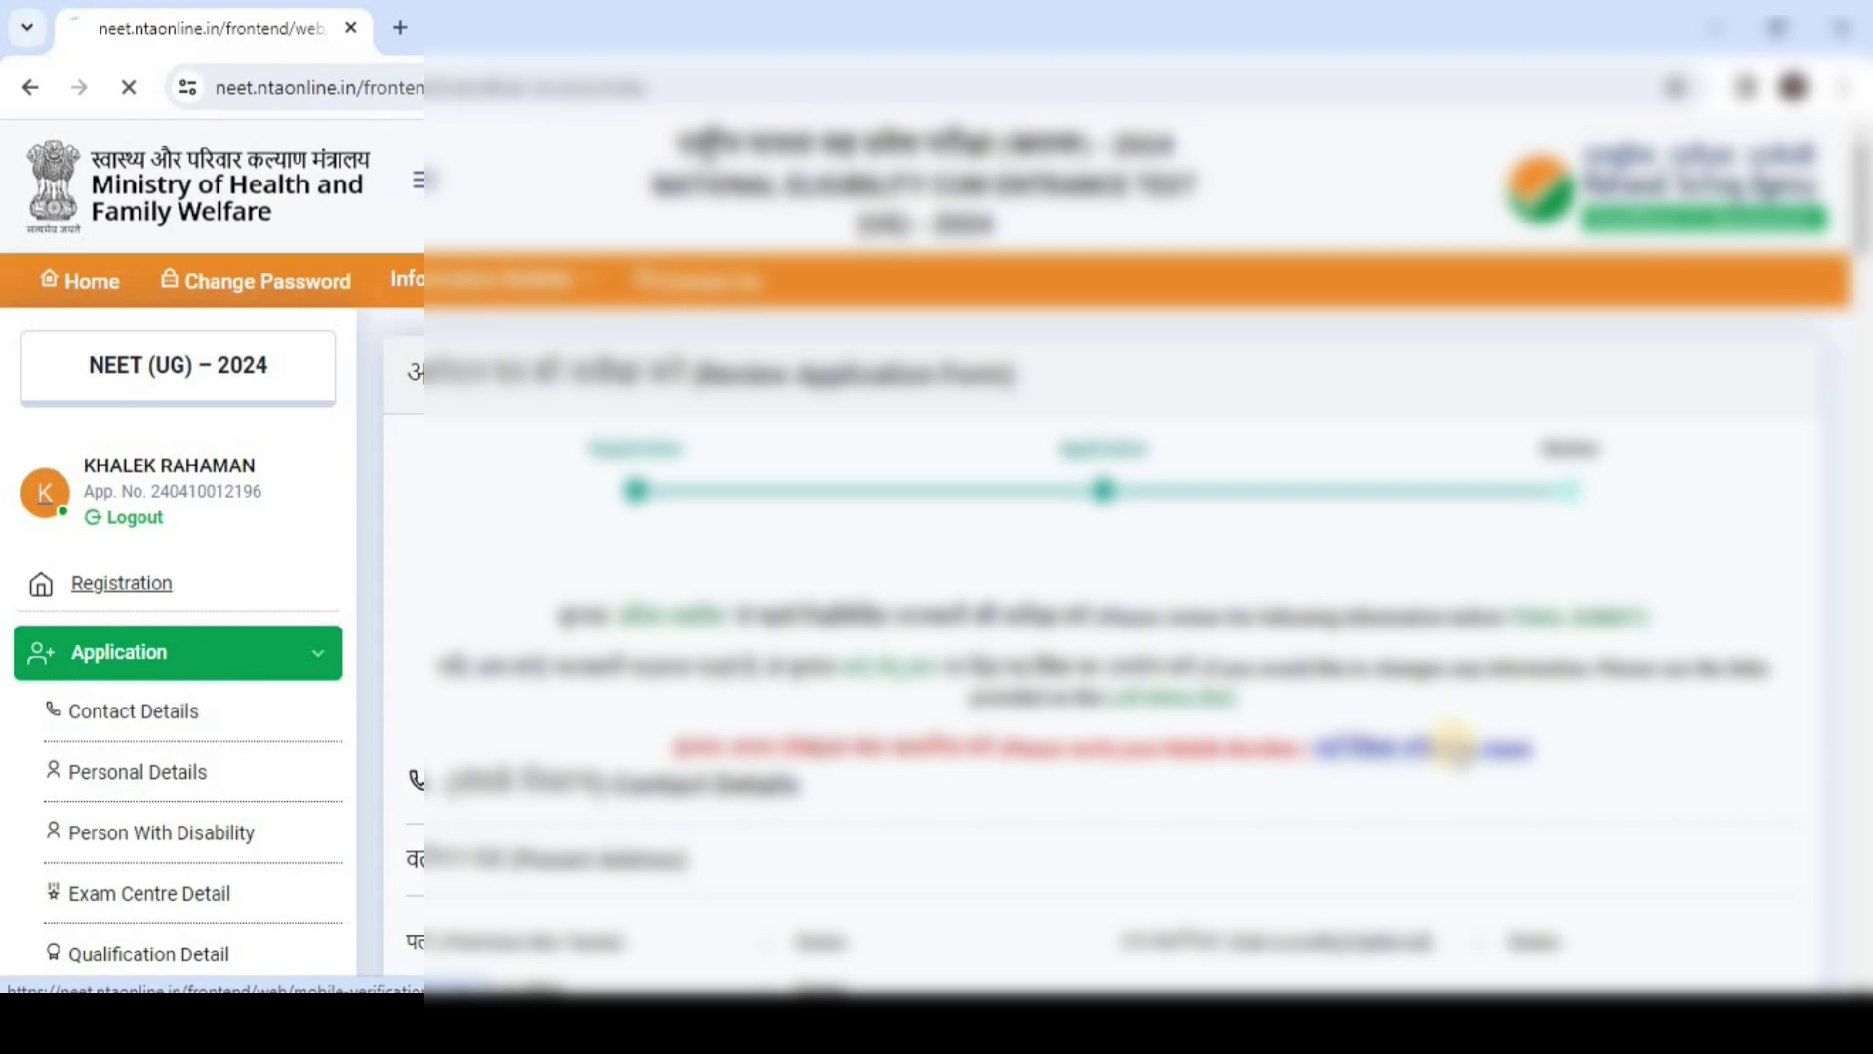
pyautogui.click(992, 451)
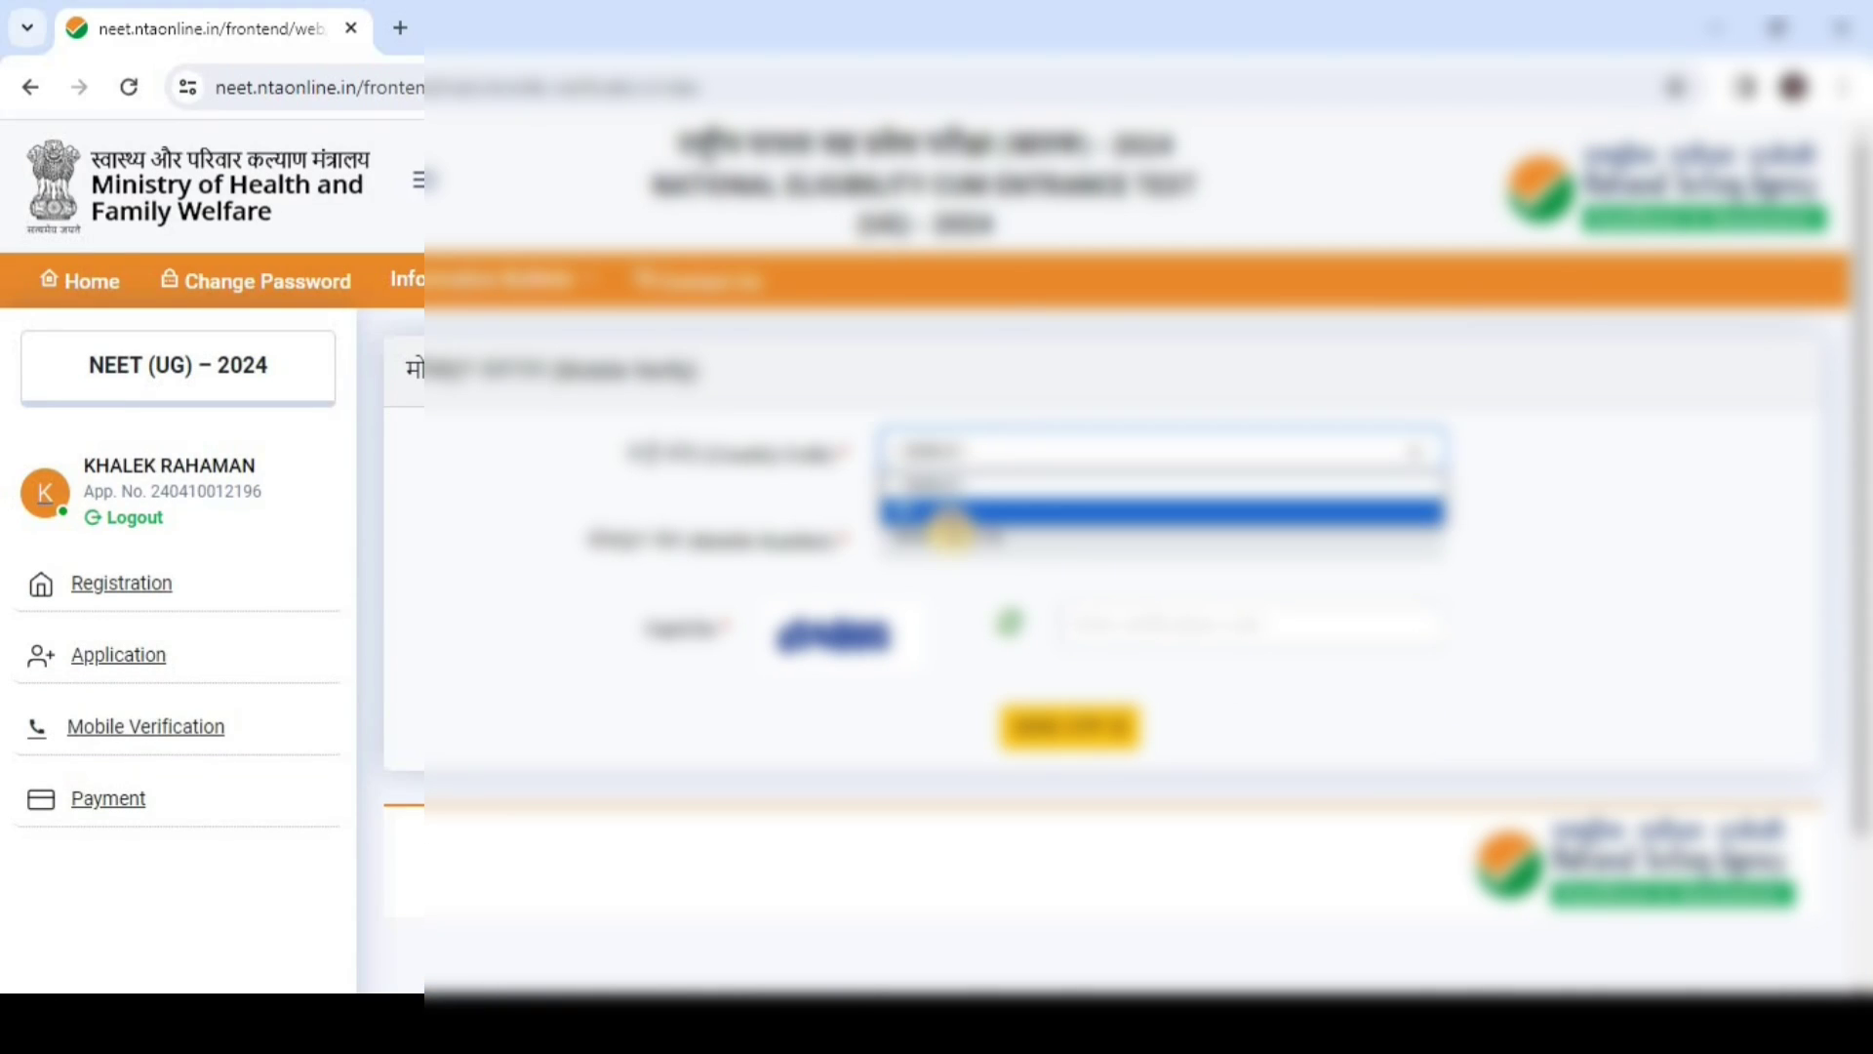
pyautogui.click(939, 510)
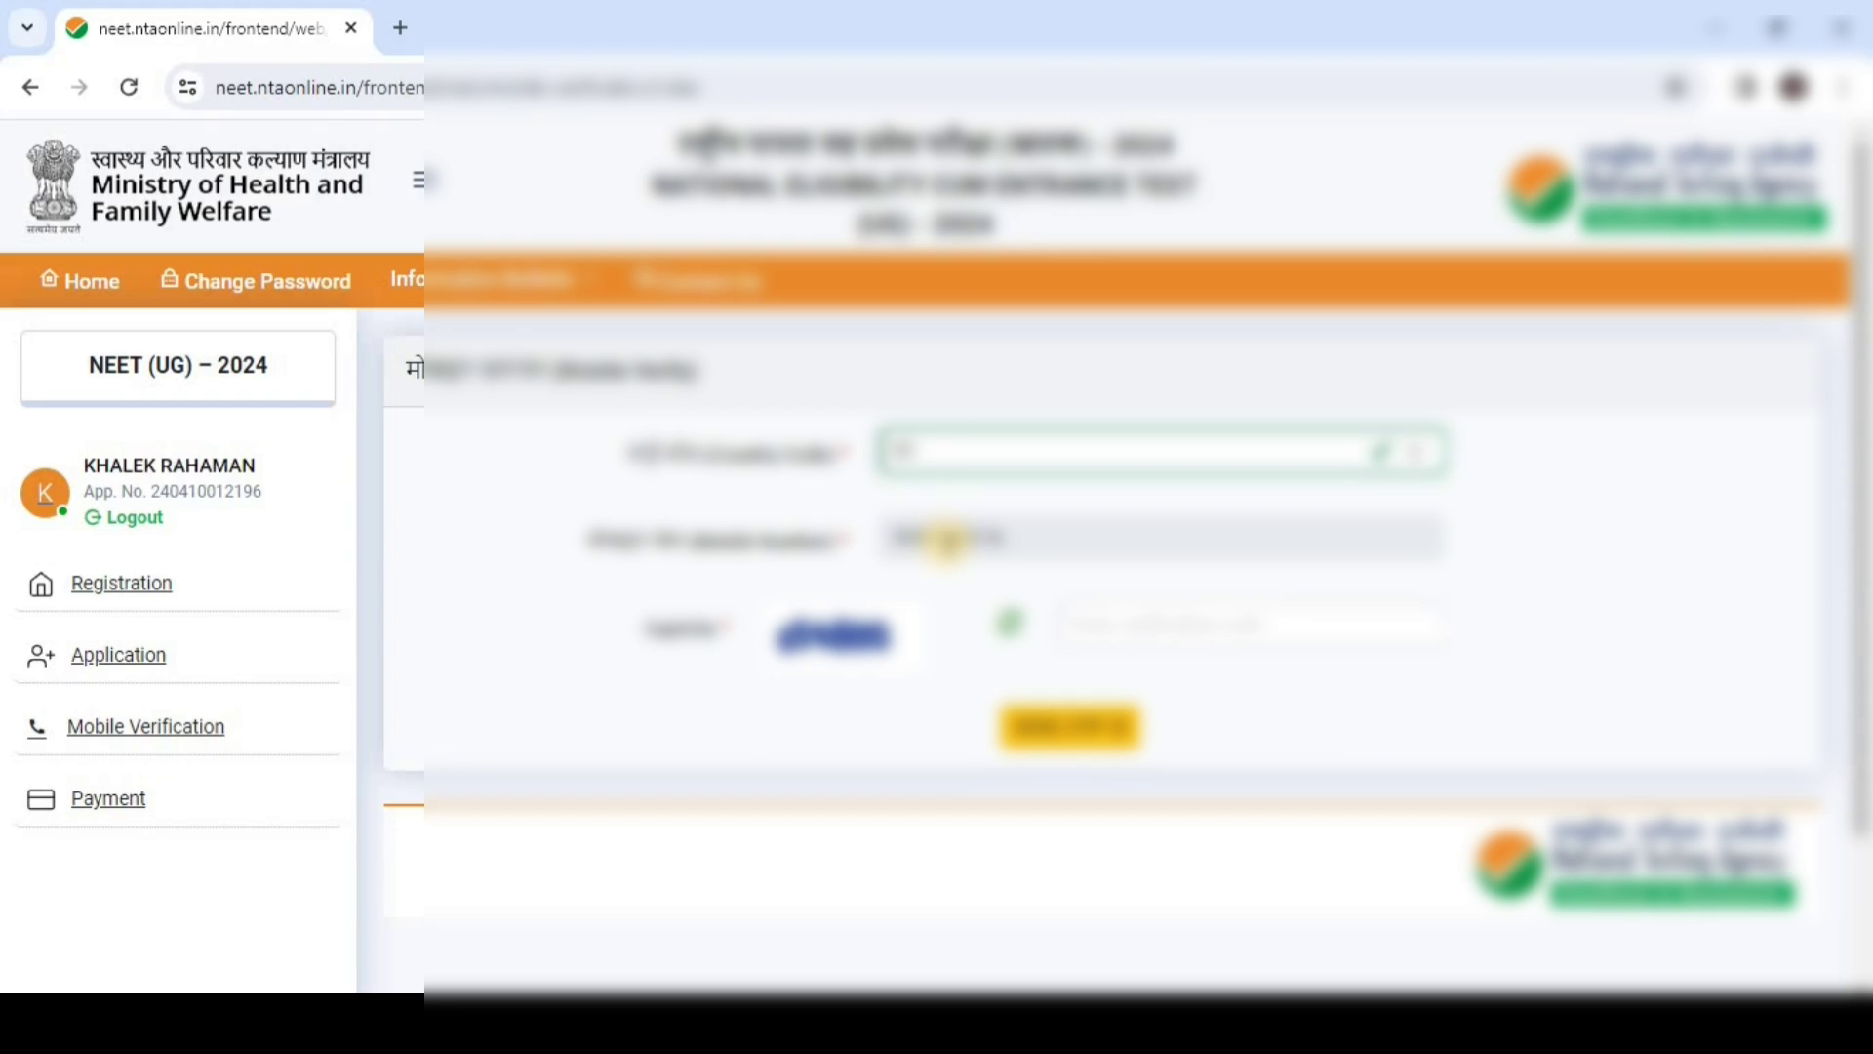
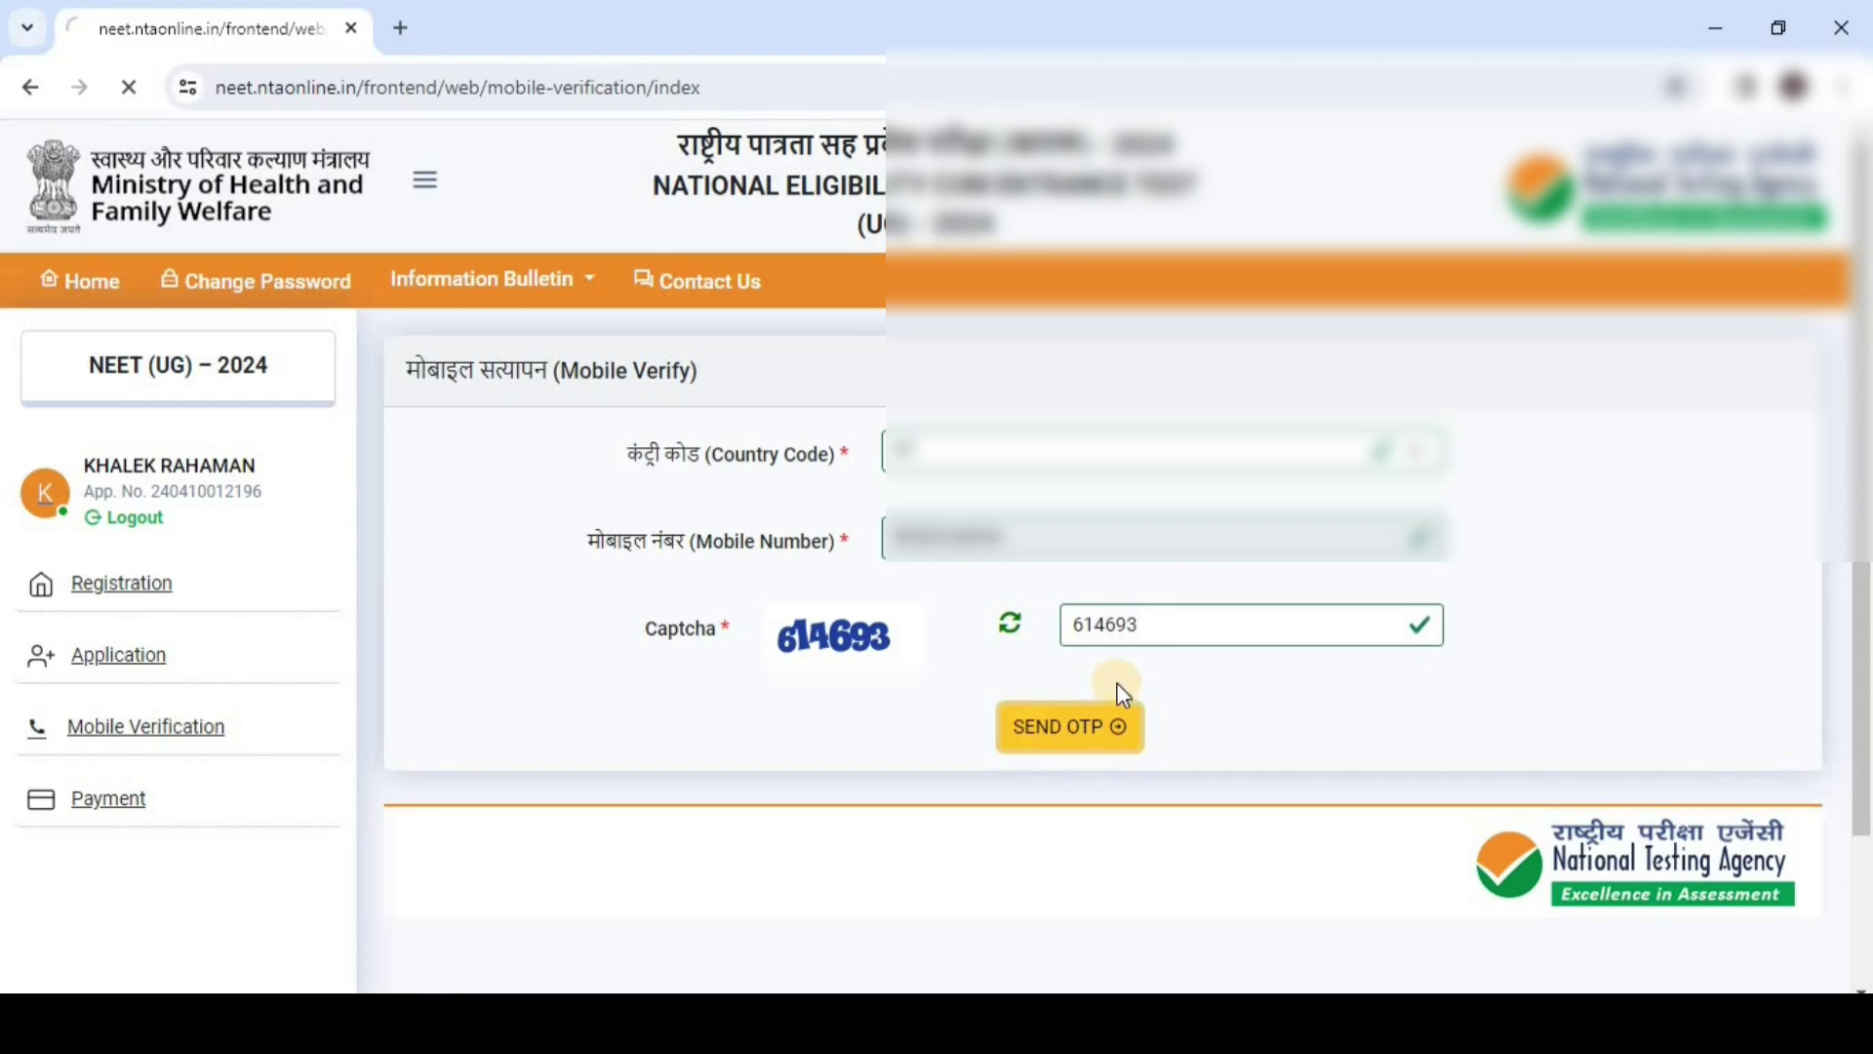
pyautogui.click(1083, 722)
pyautogui.click(934, 696)
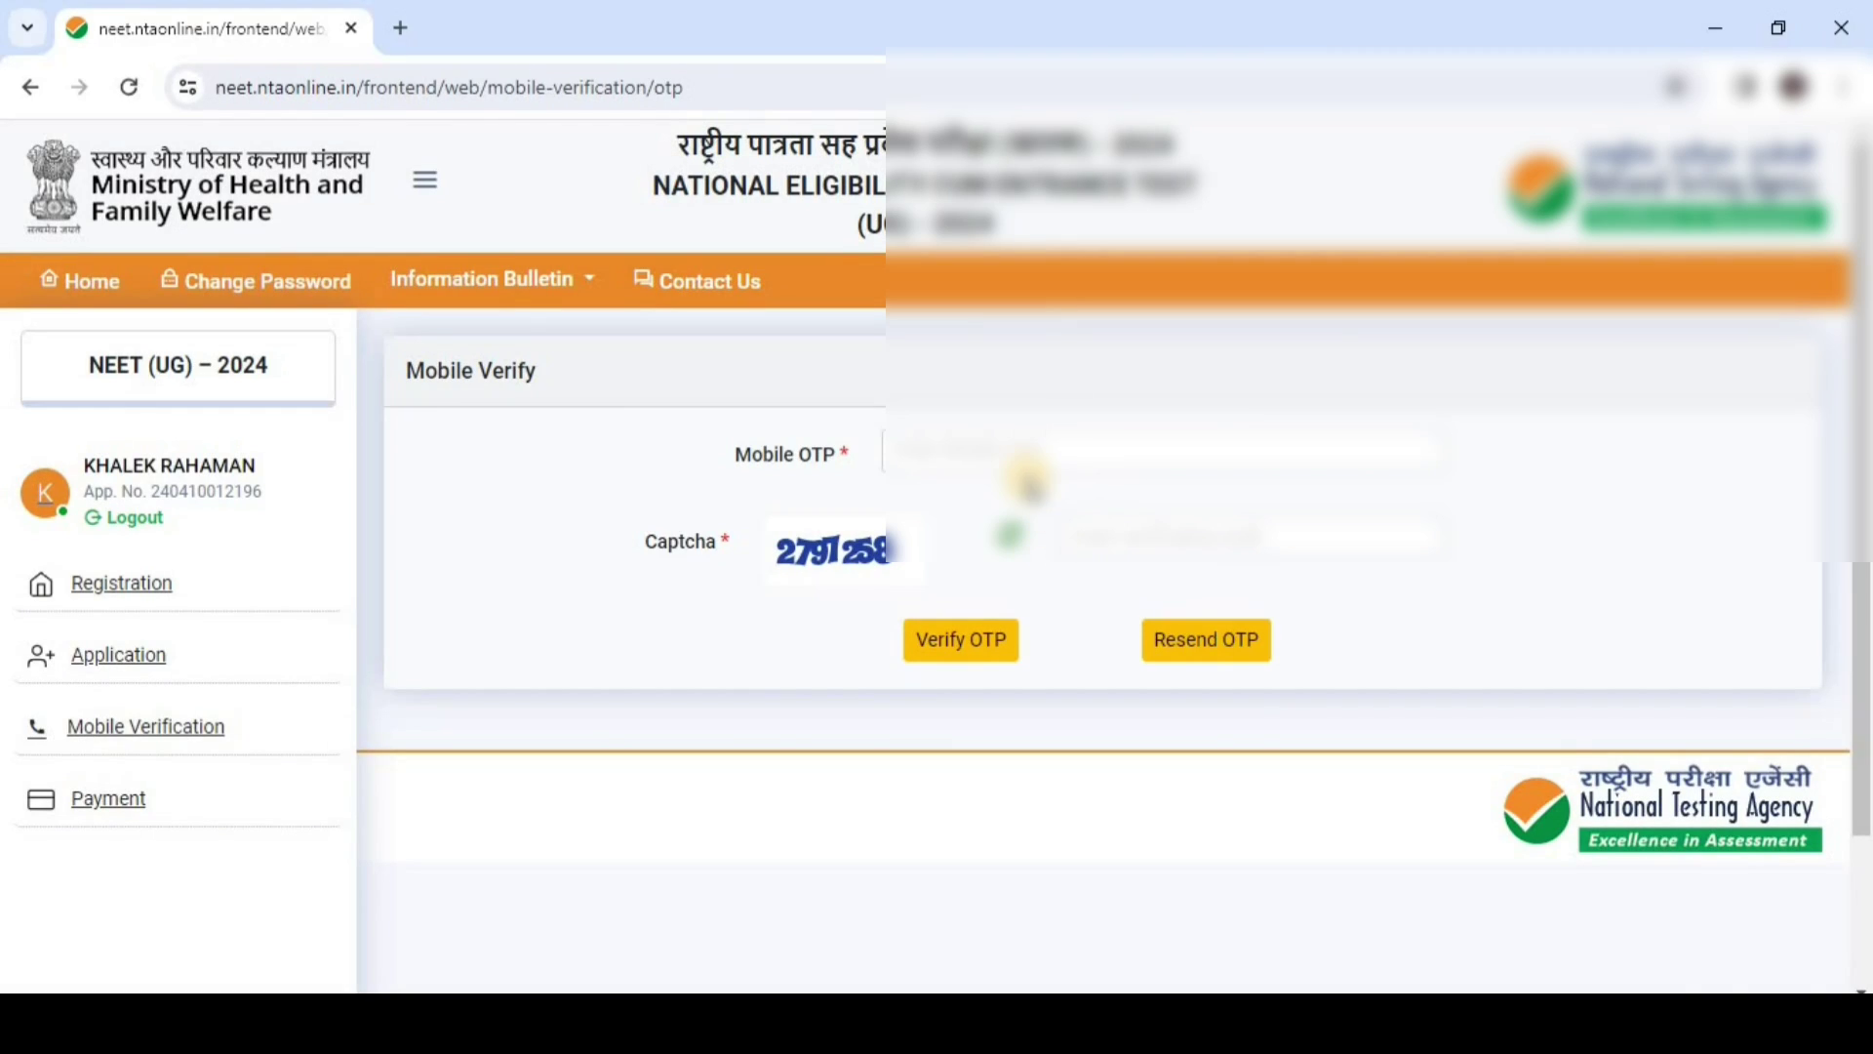
pyautogui.click(981, 444)
pyautogui.click(971, 651)
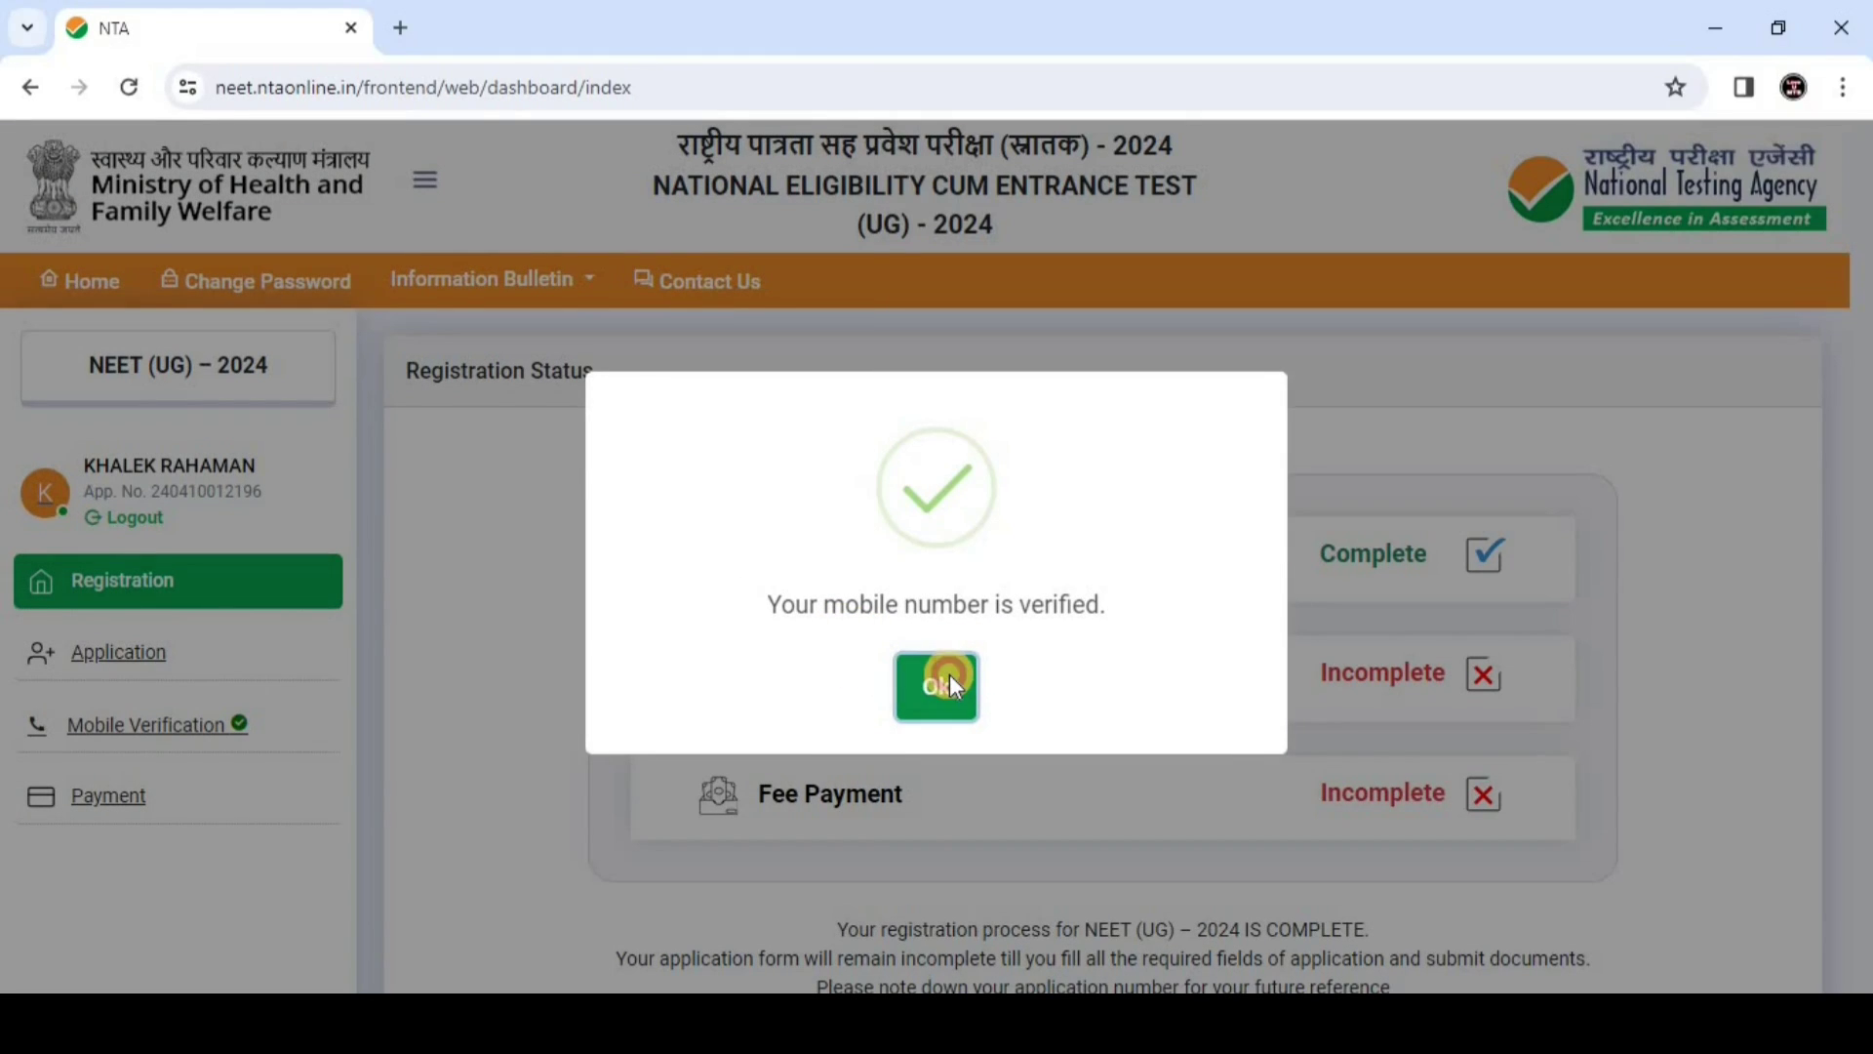
pyautogui.click(951, 678)
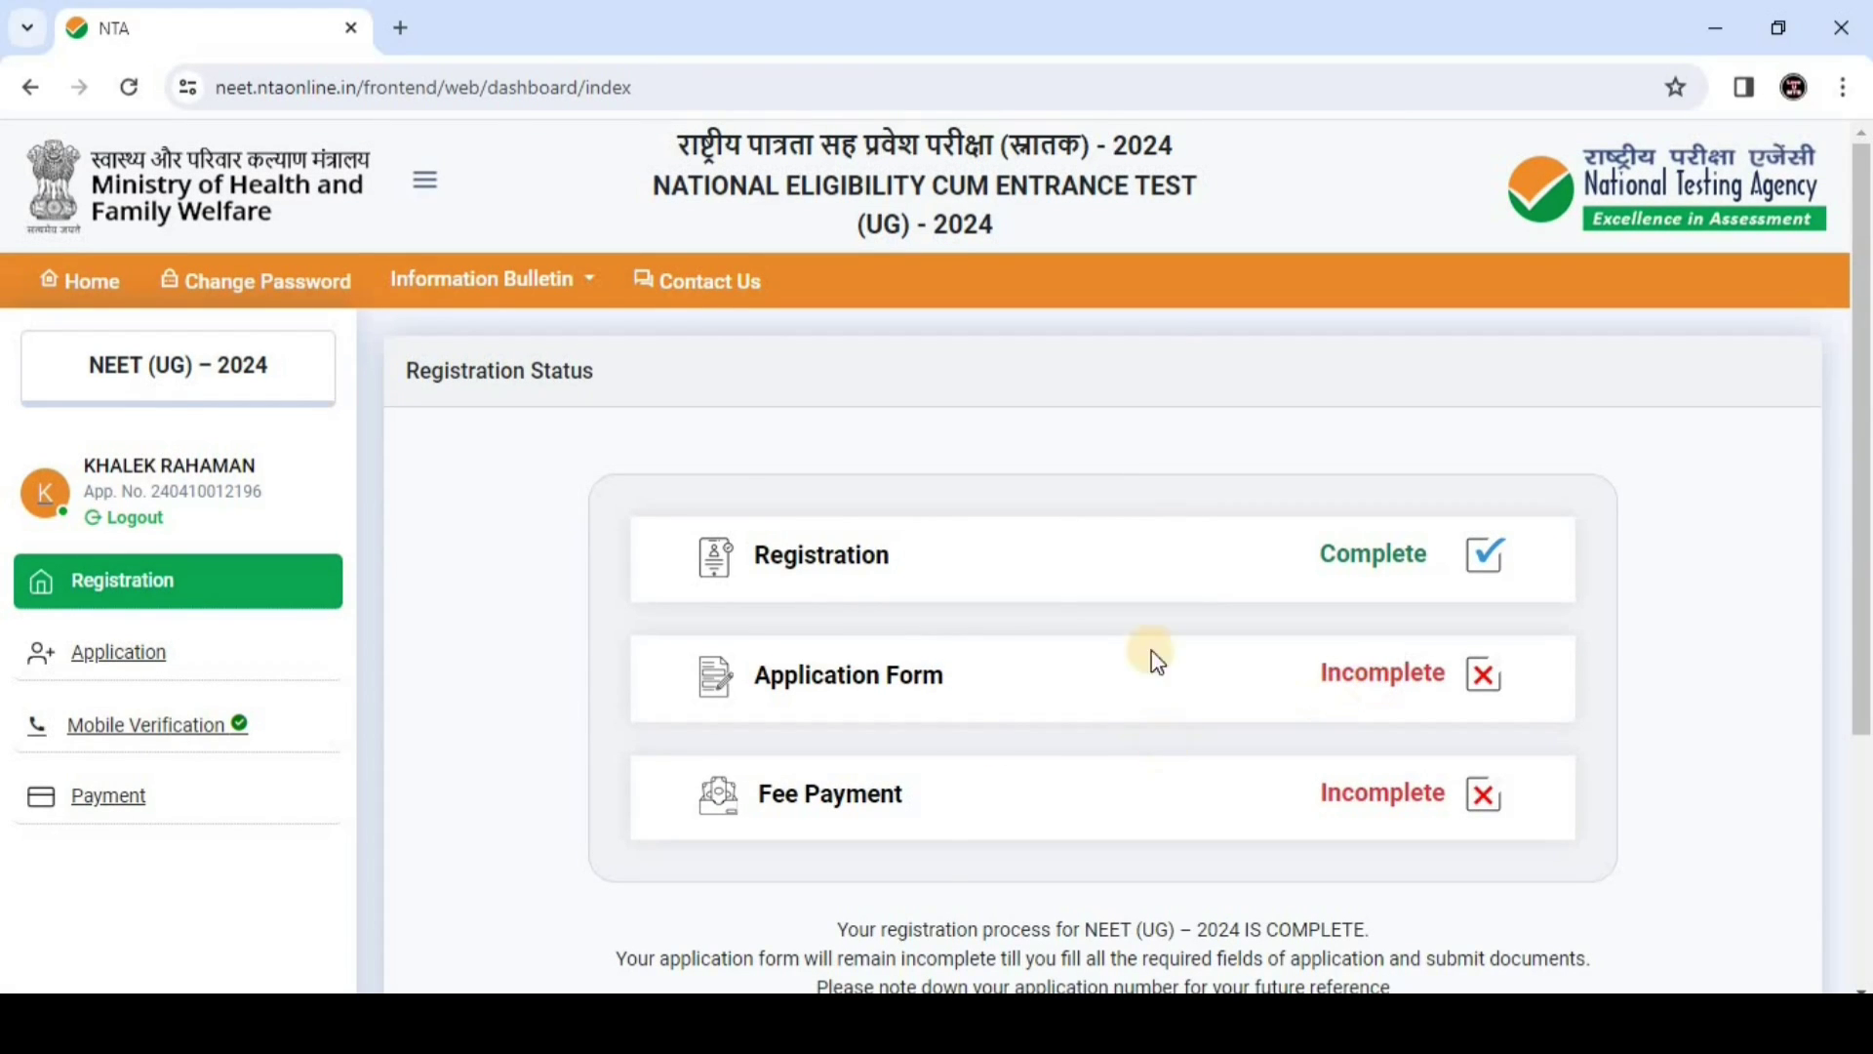
# - Reopen the Review Application Form from the dashboard and read down to the document table
pyautogui.scroll(-4, 1426, 781)
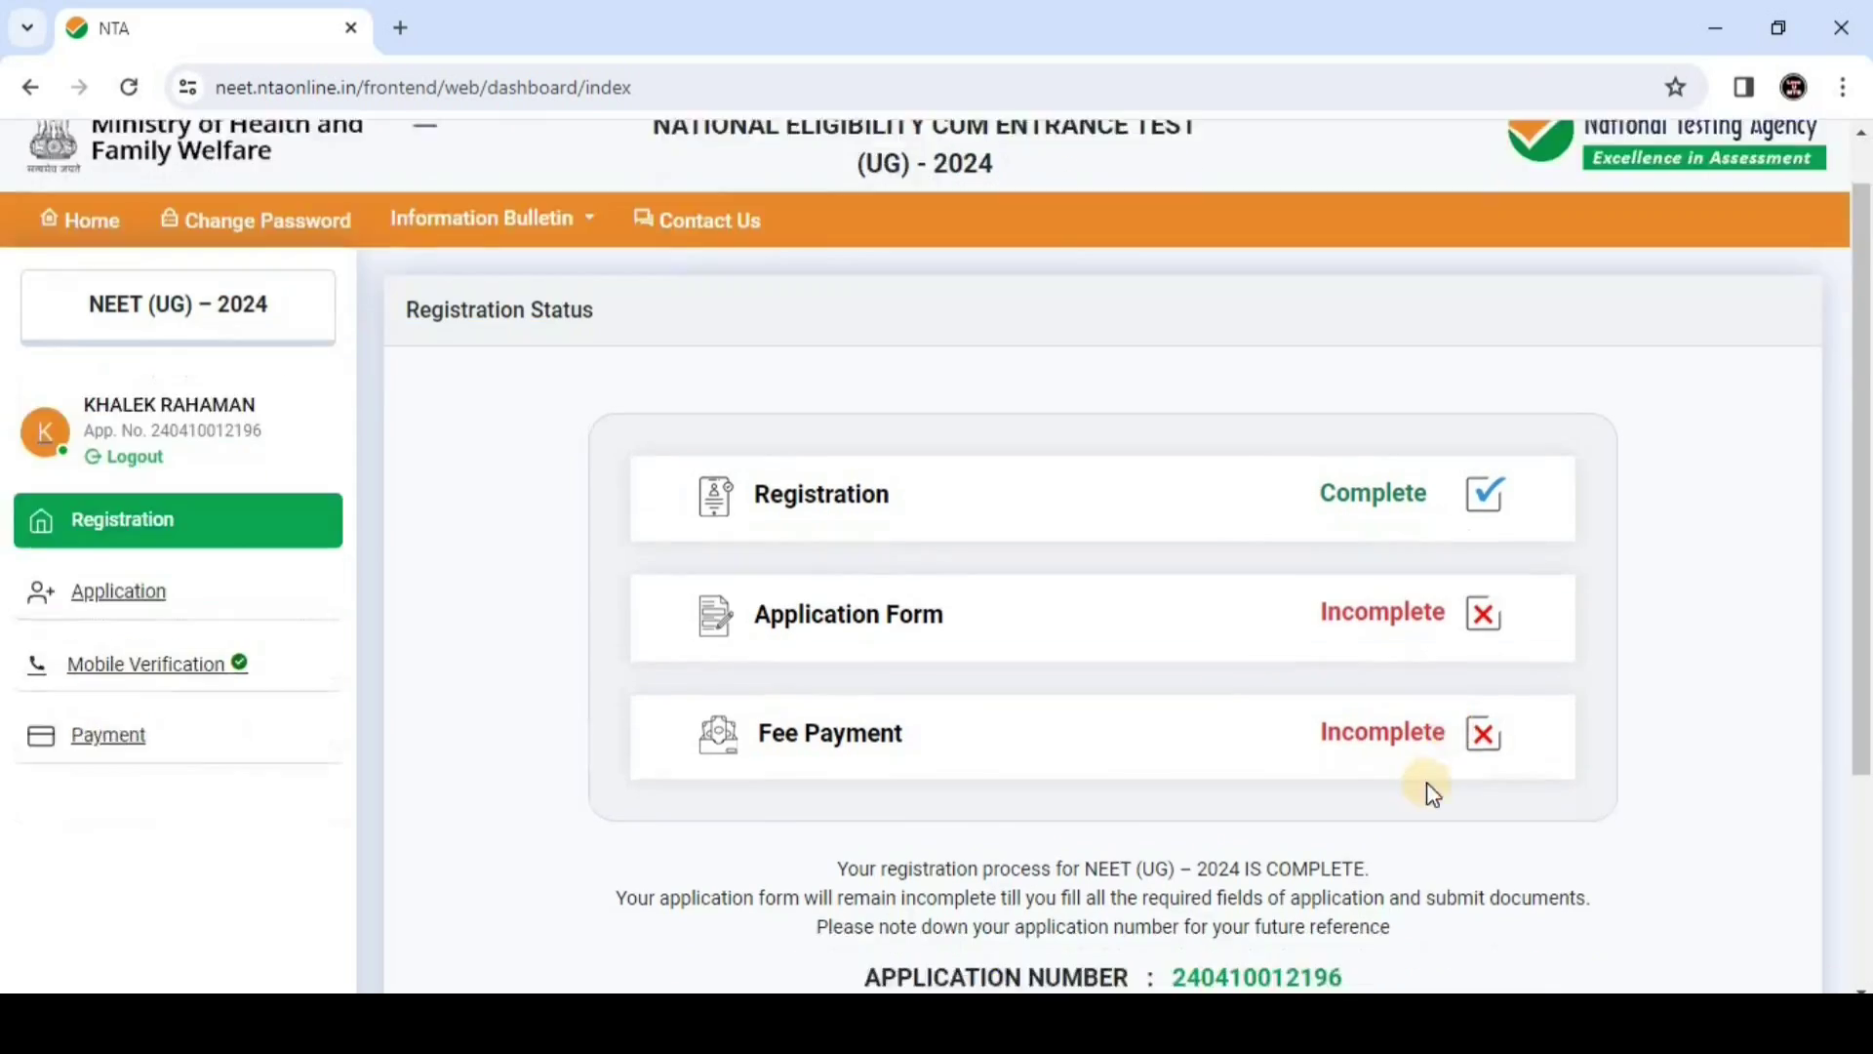
pyautogui.click(1171, 803)
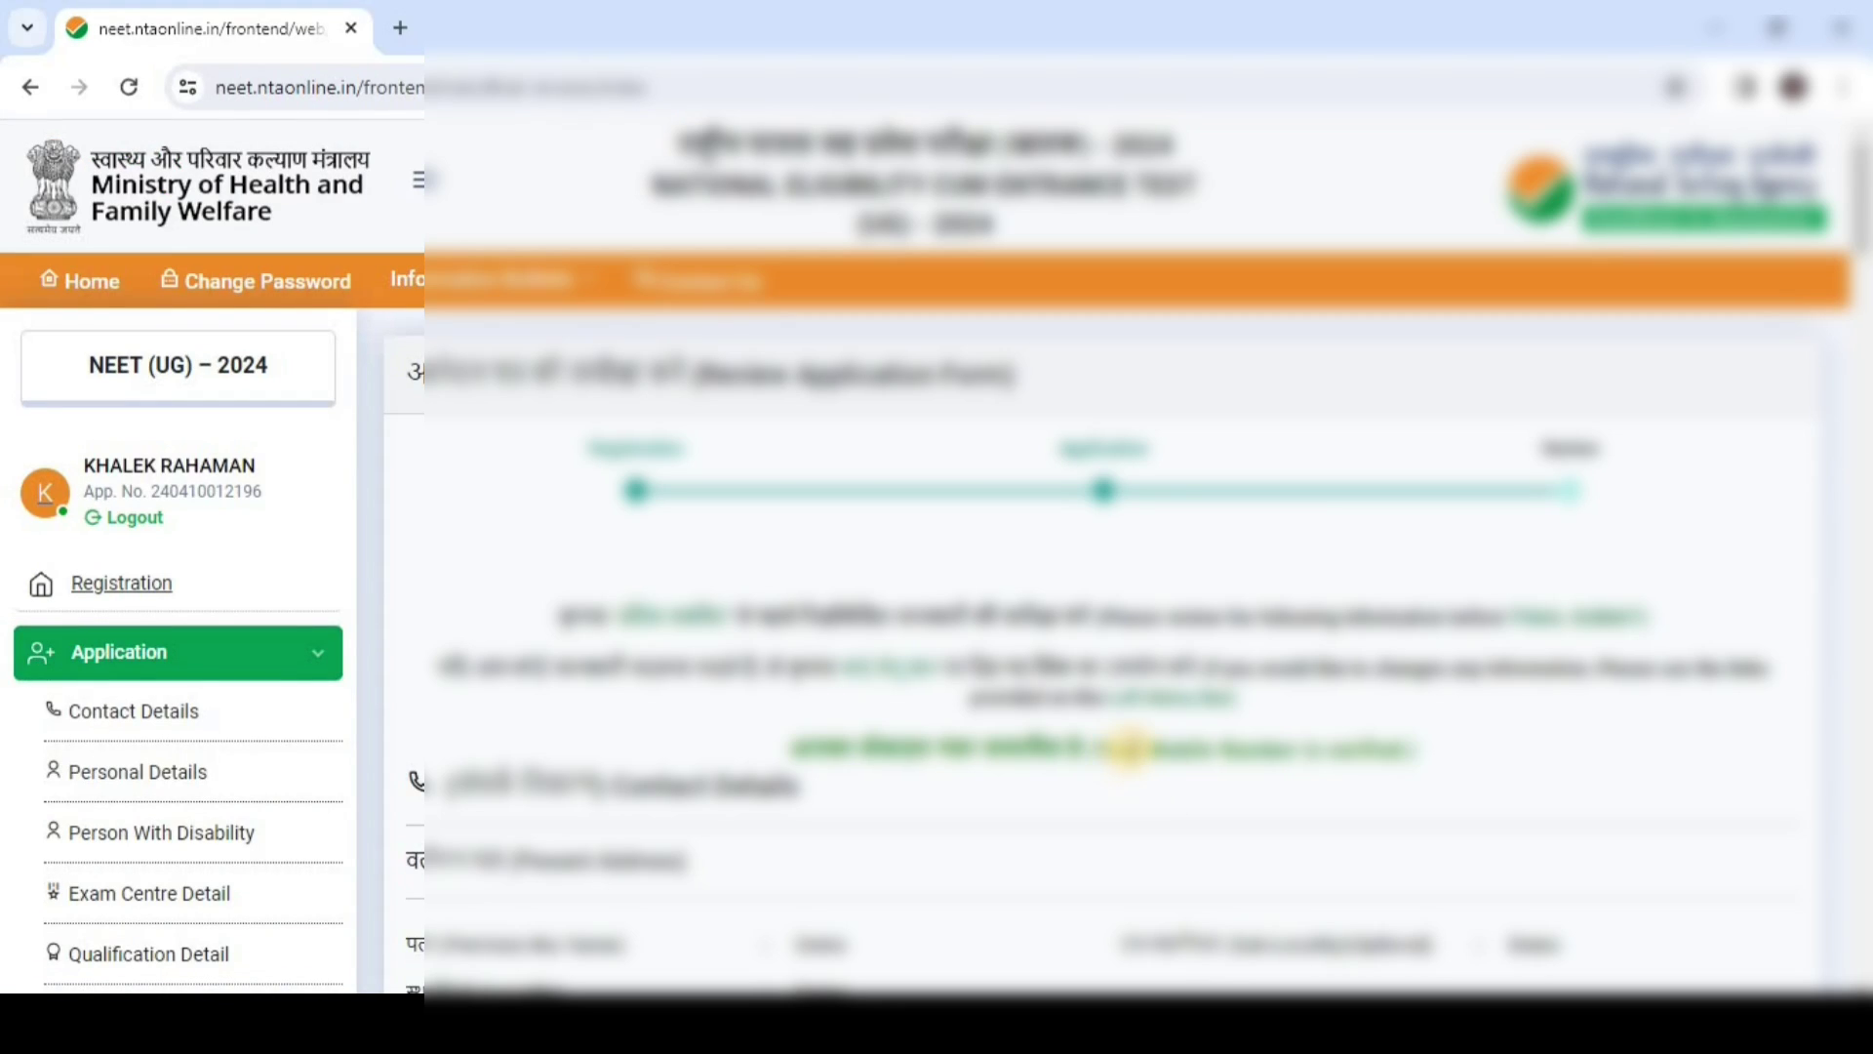
pyautogui.scroll(-3, 1127, 750)
pyautogui.scroll(-15, 1129, 744)
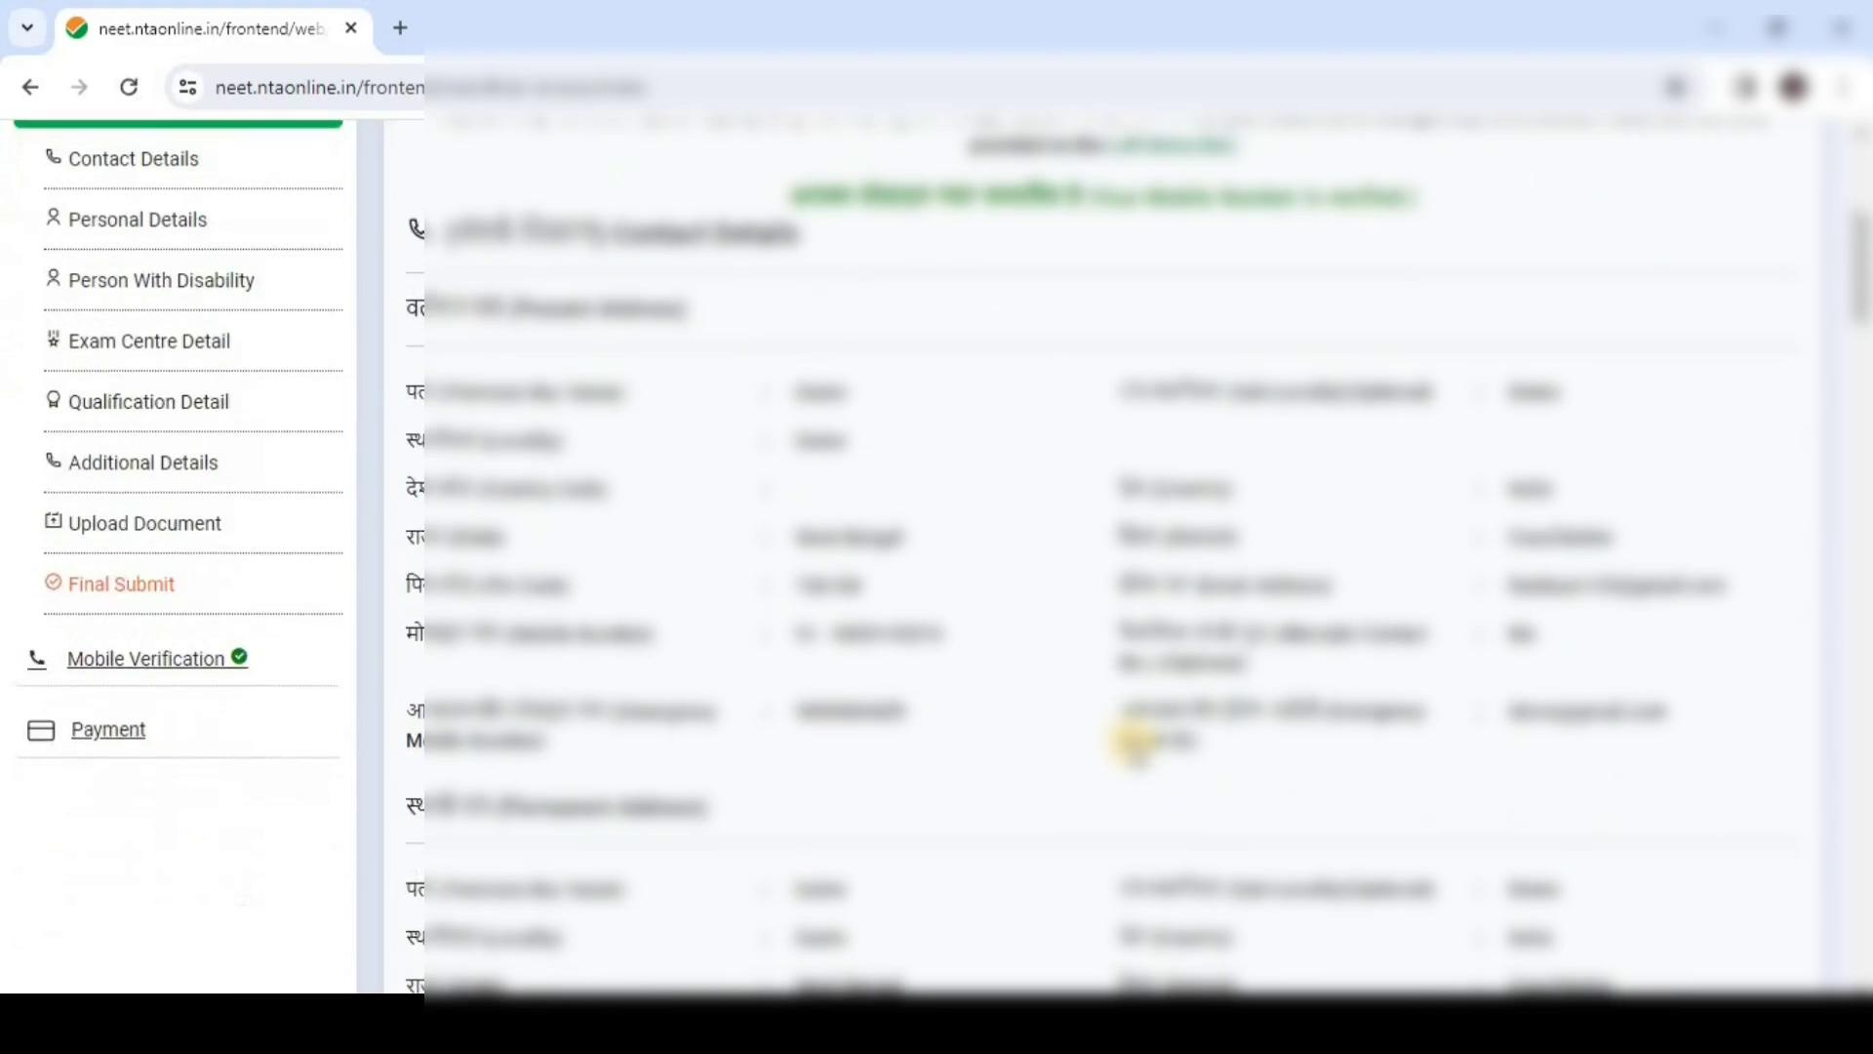
pyautogui.scroll(-15, 1131, 756)
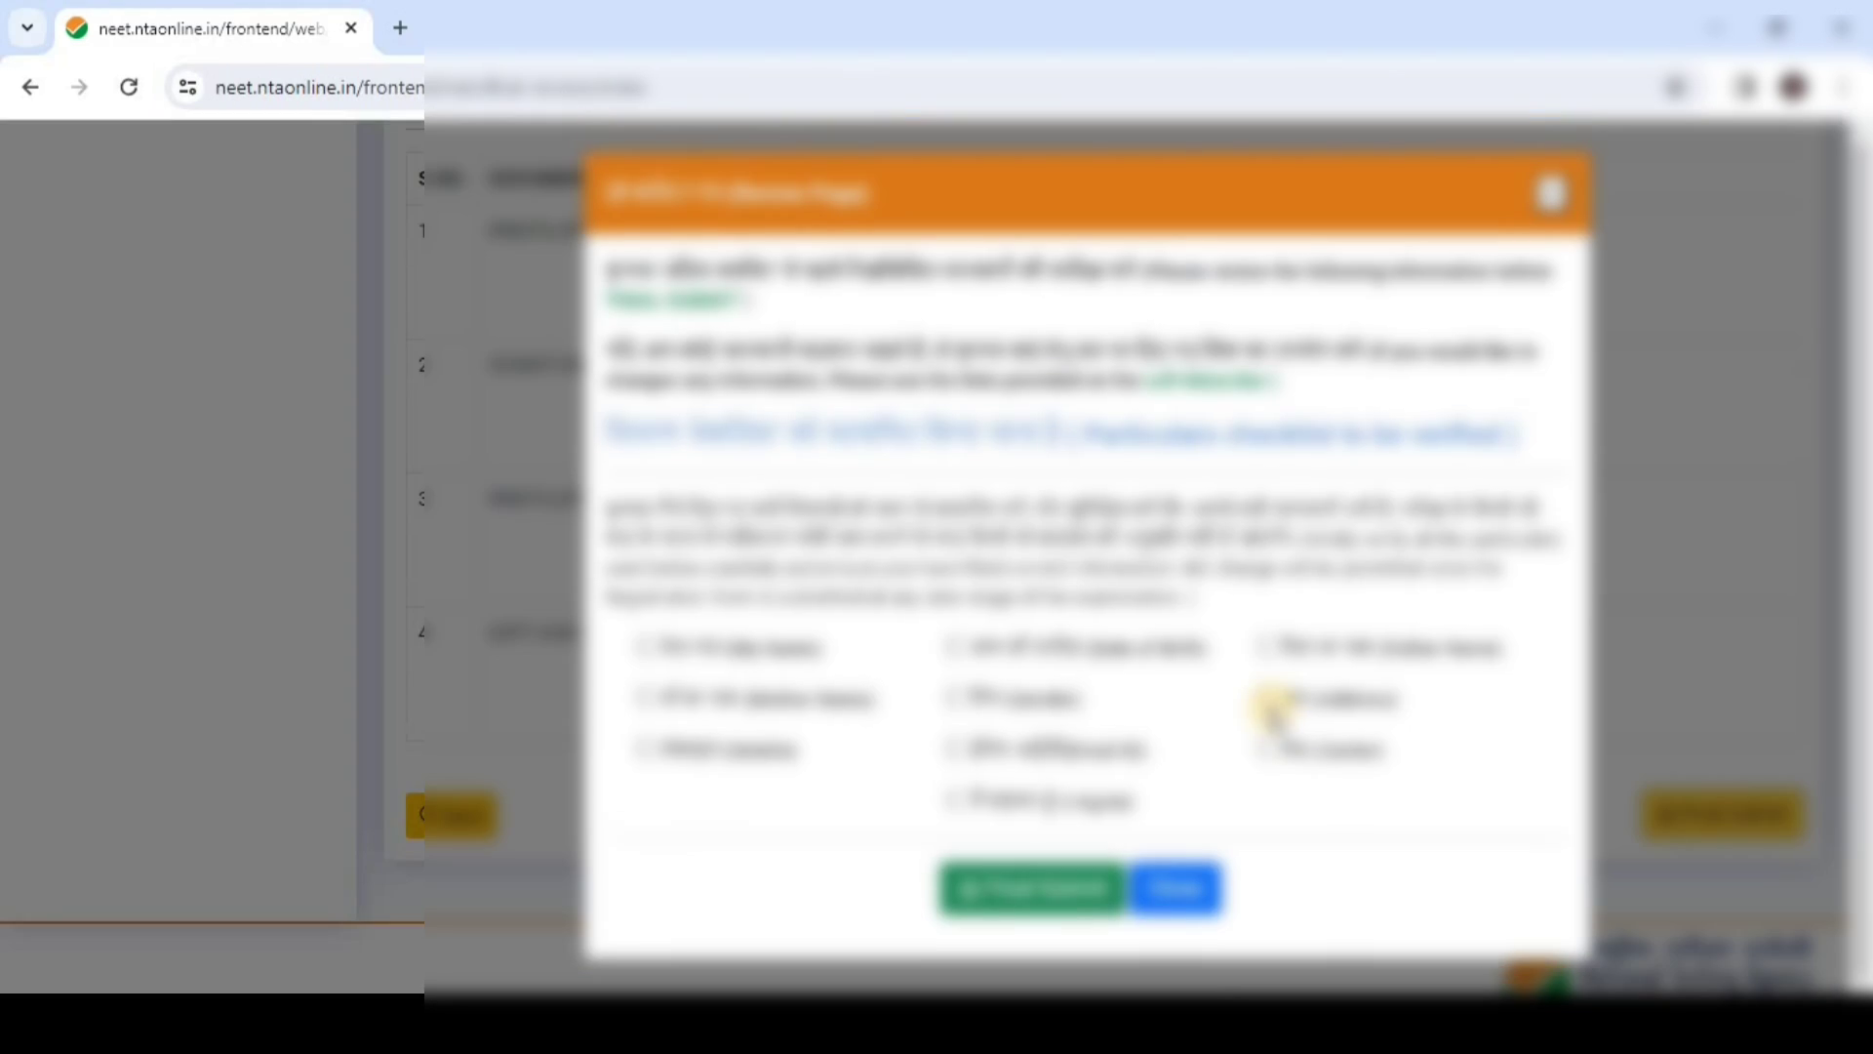
# - Tick My Name, Father Name, Mobile and I Agree, then final-submit the application
pyautogui.click(648, 653)
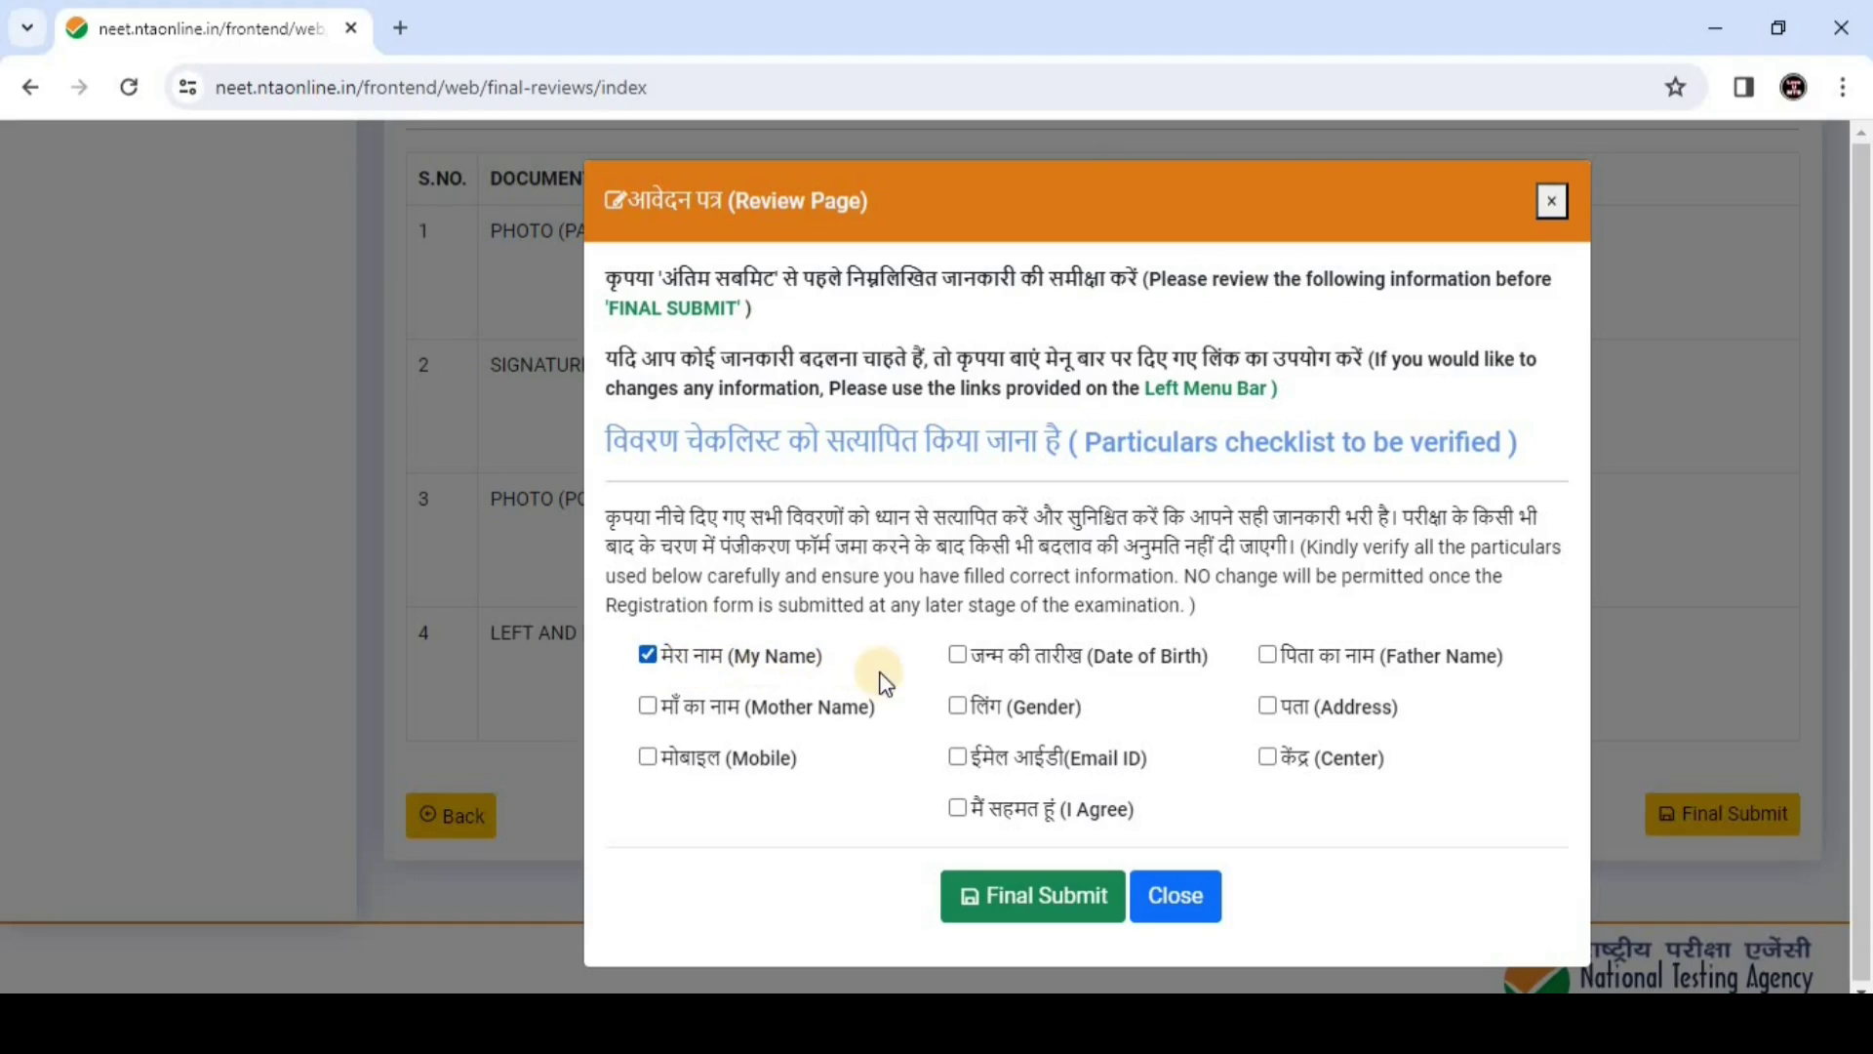
pyautogui.click(1274, 655)
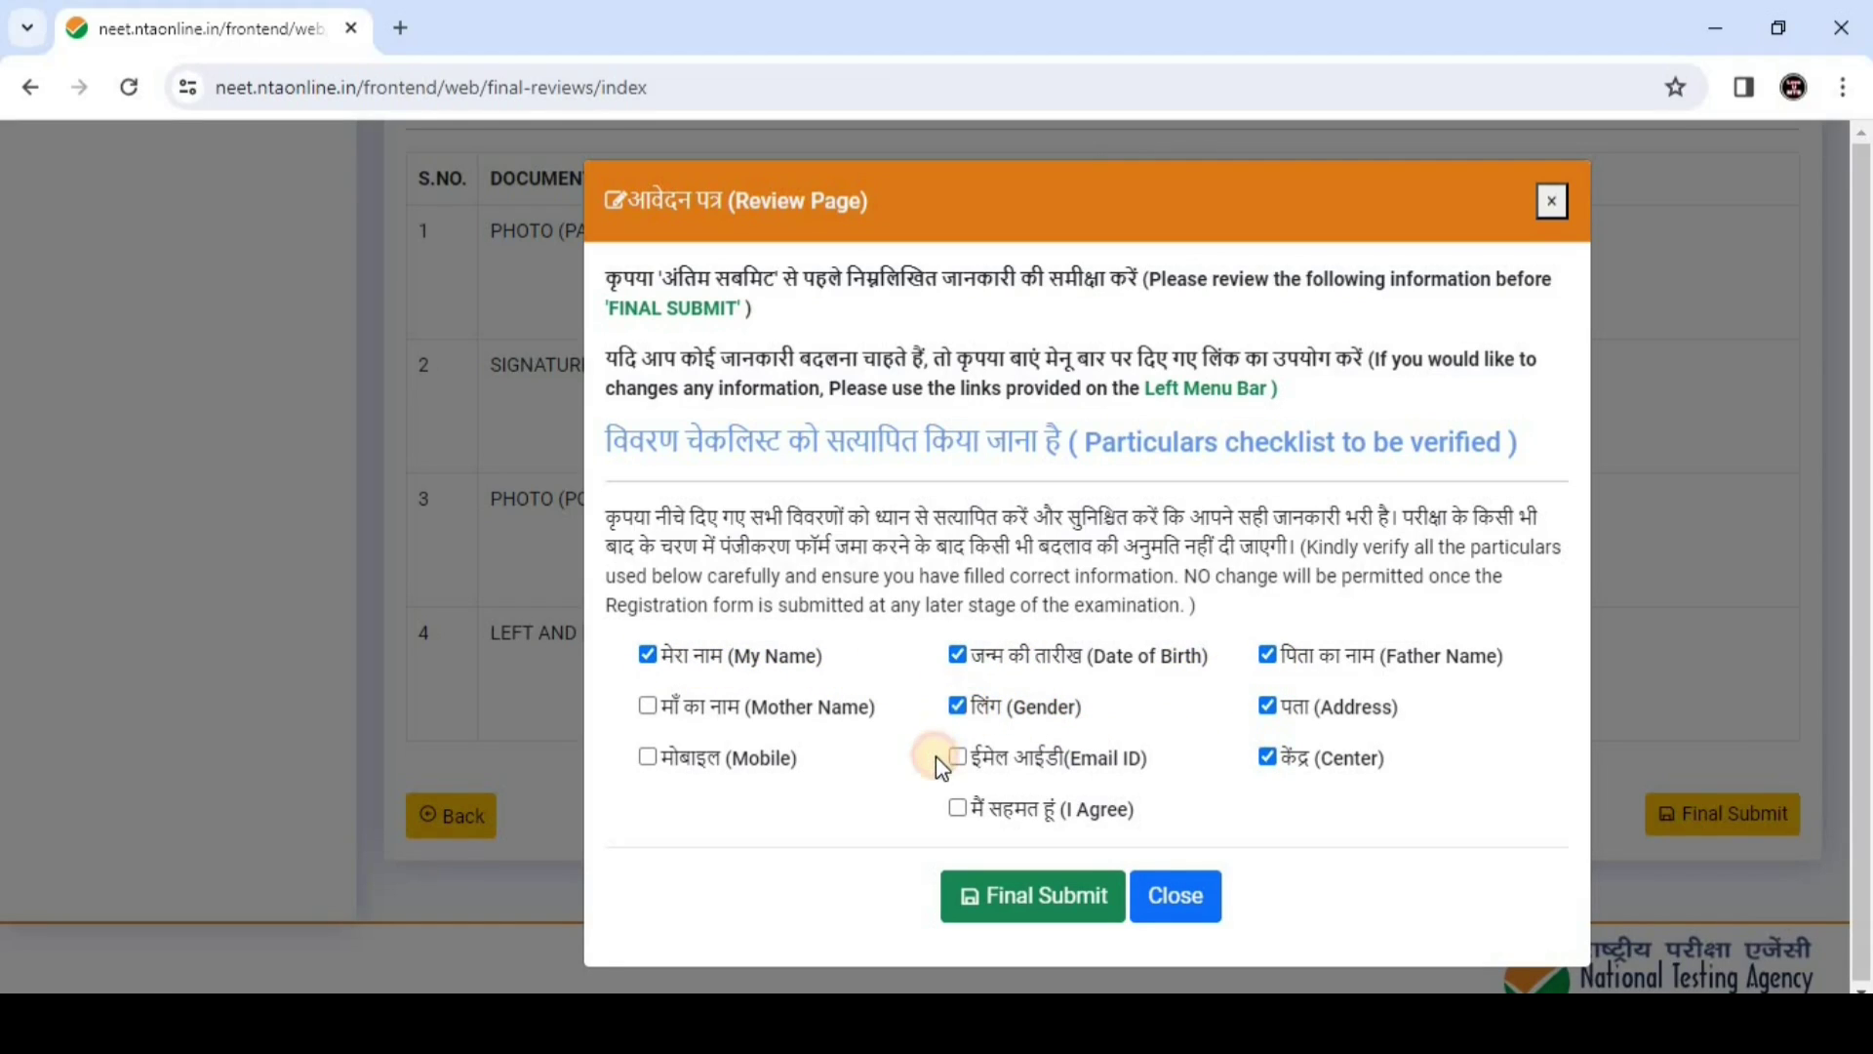
pyautogui.click(957, 808)
pyautogui.click(648, 757)
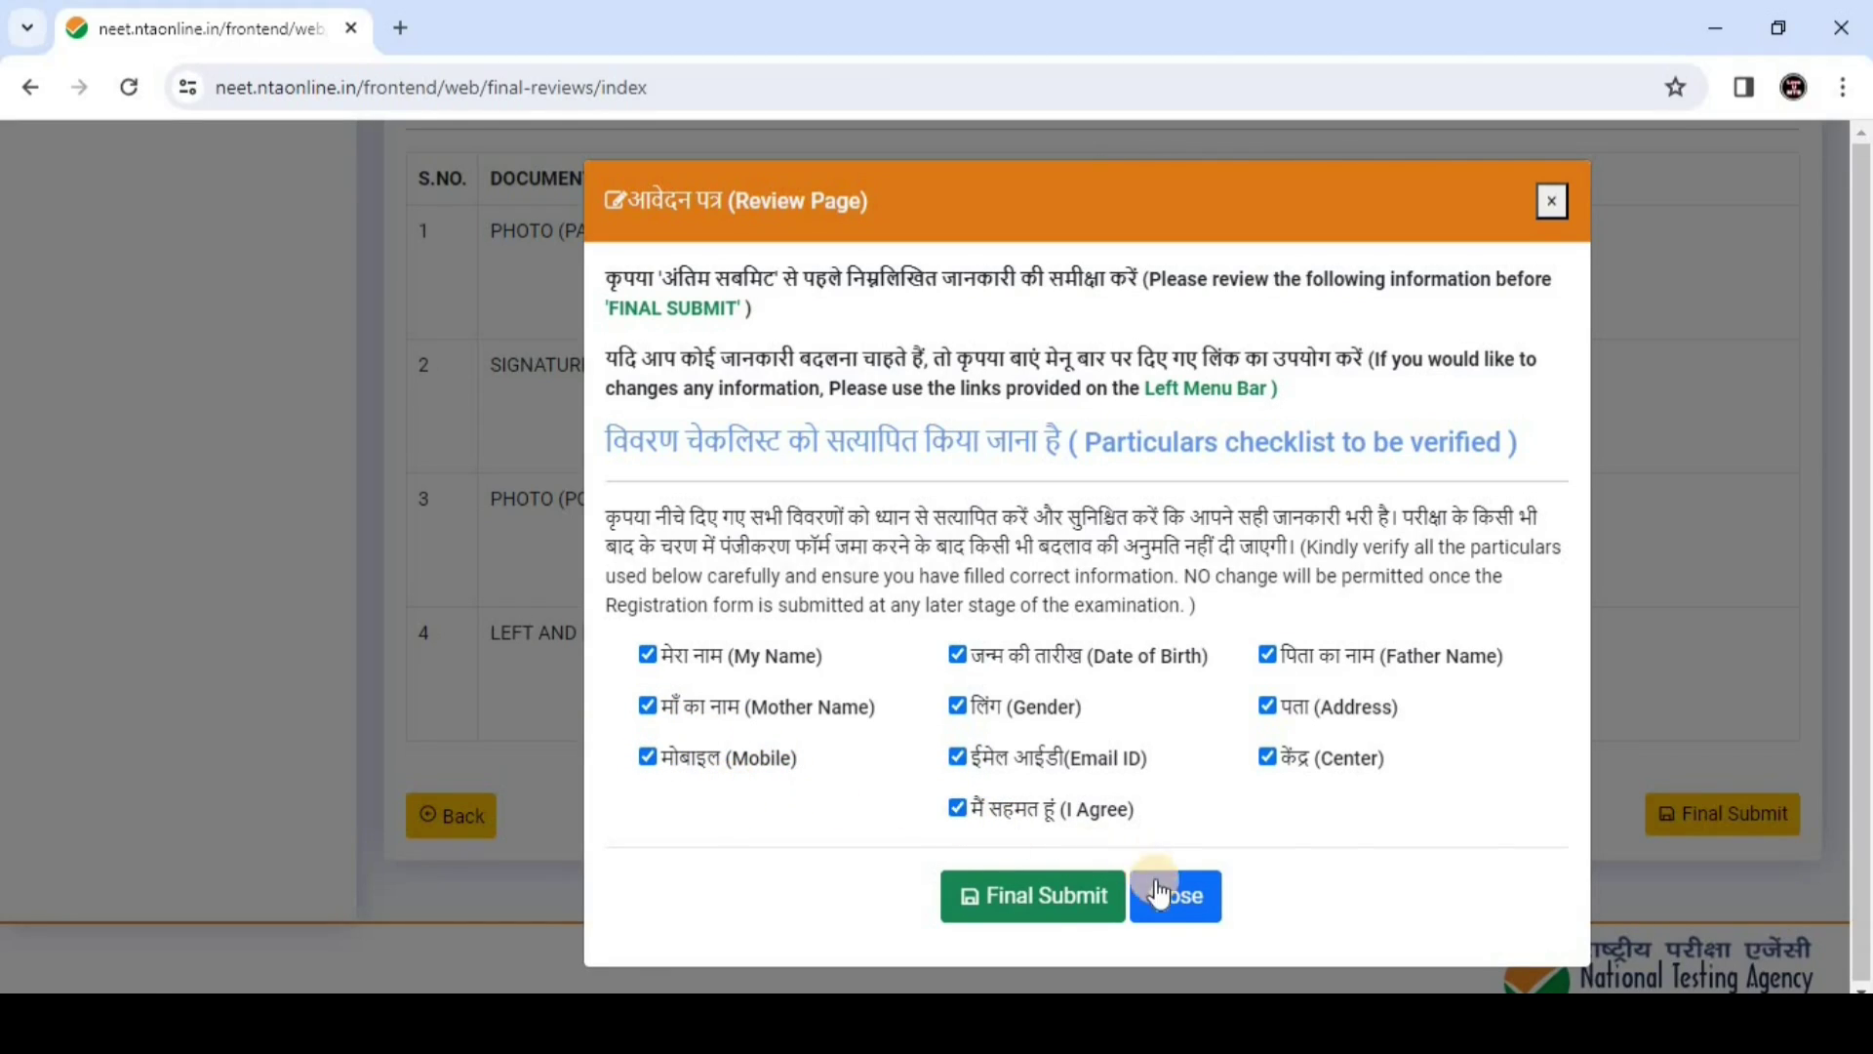
pyautogui.click(1034, 898)
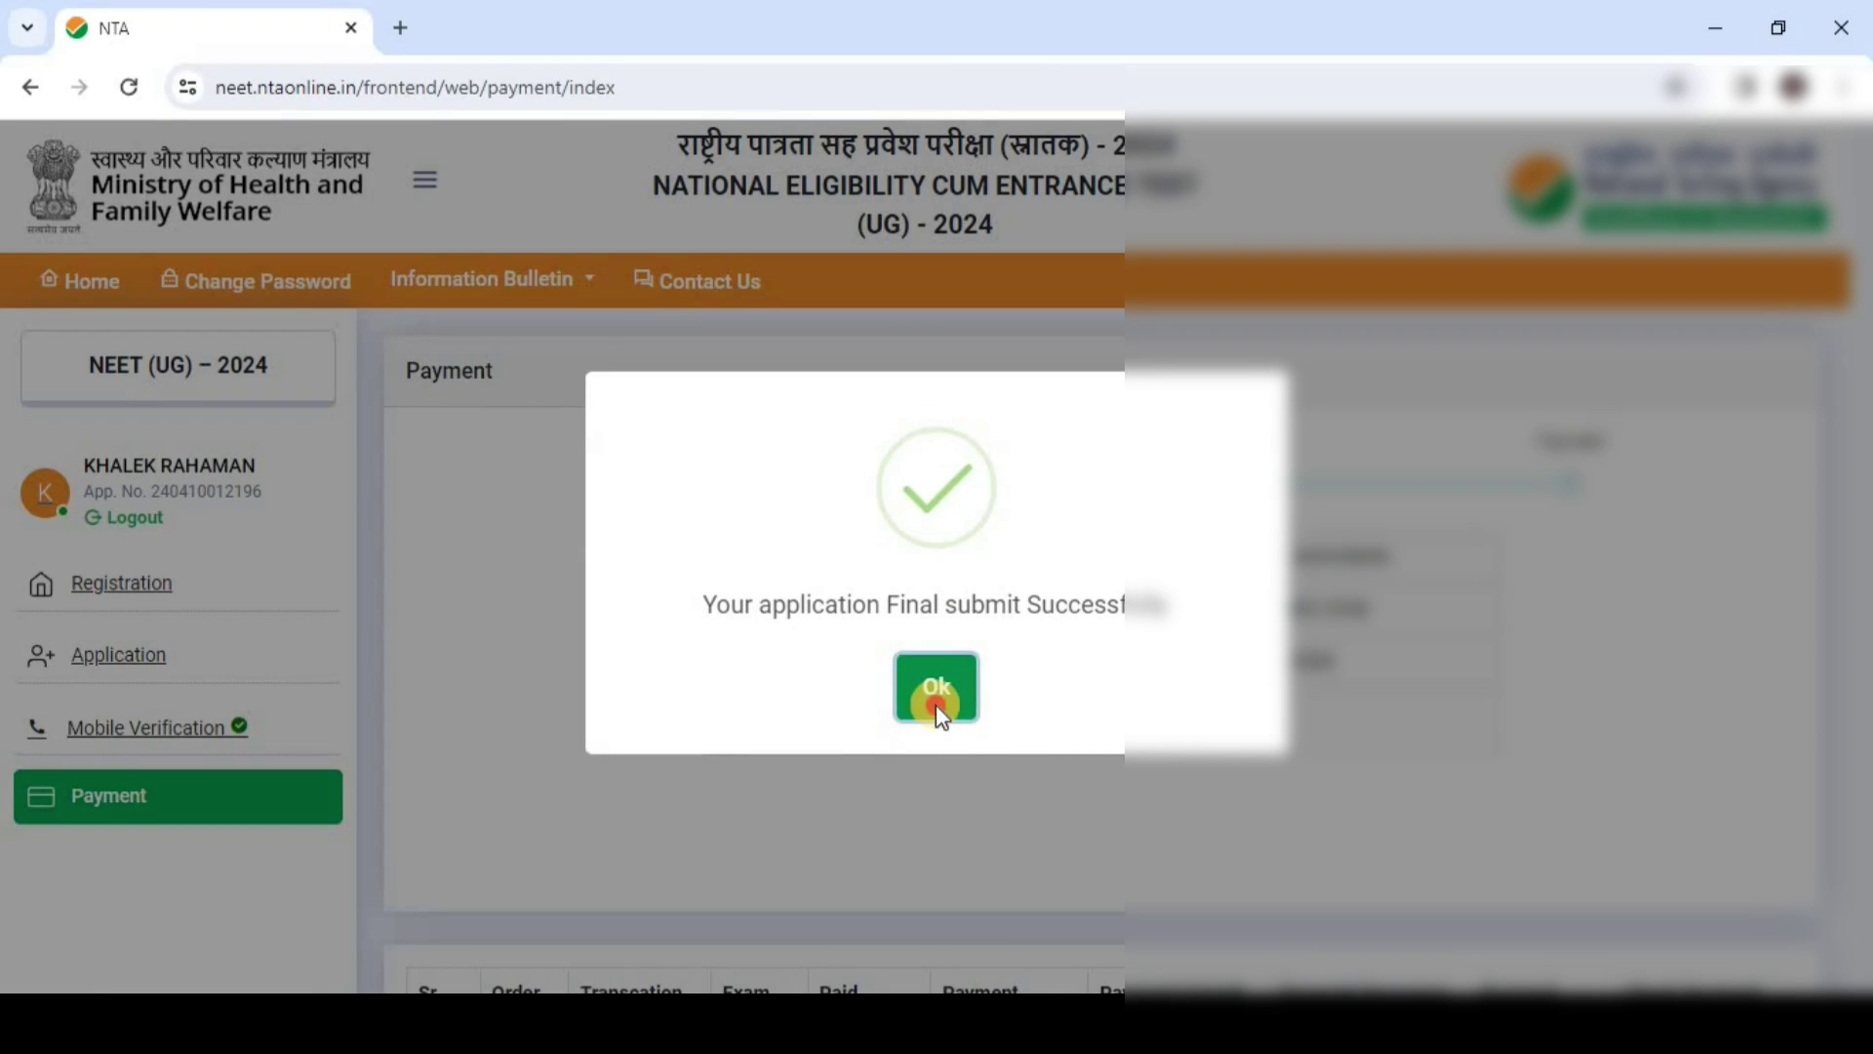
pyautogui.click(936, 704)
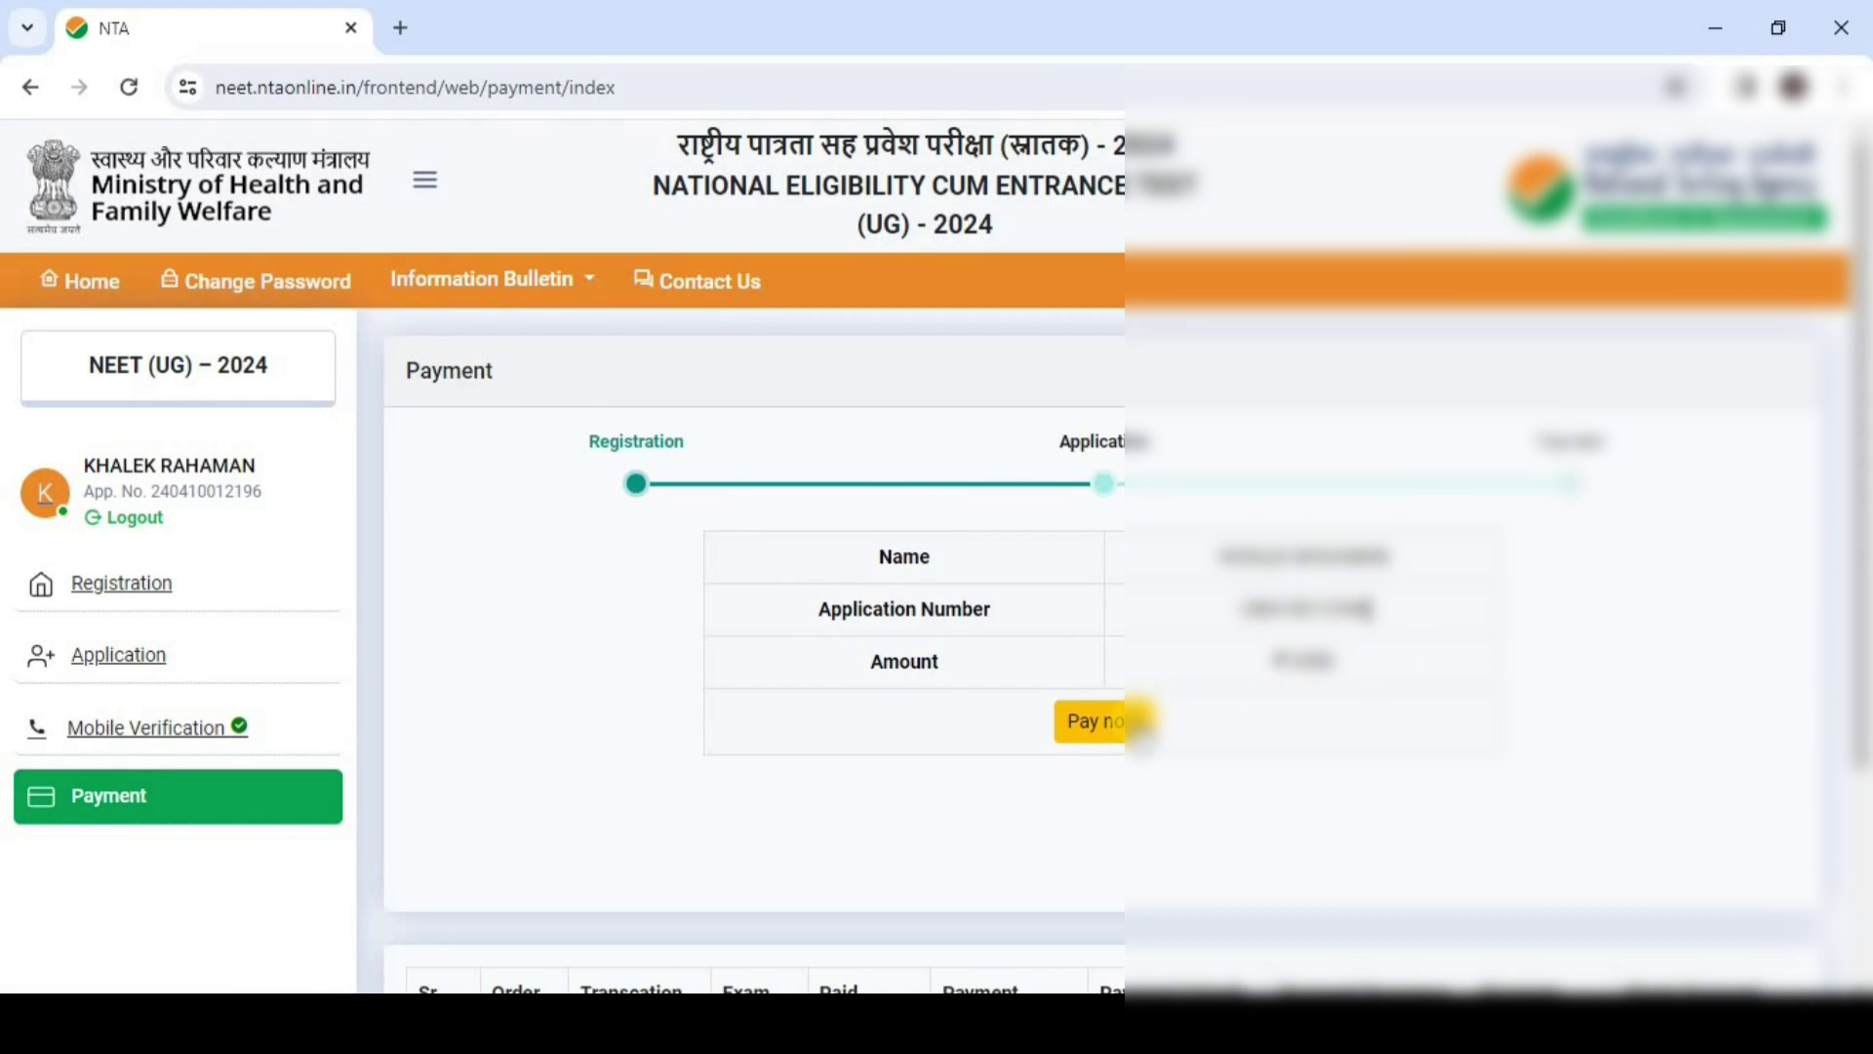
# - Choose SBI Epay as the payment gateway for the ₹1000 application fee
pyautogui.click(1117, 727)
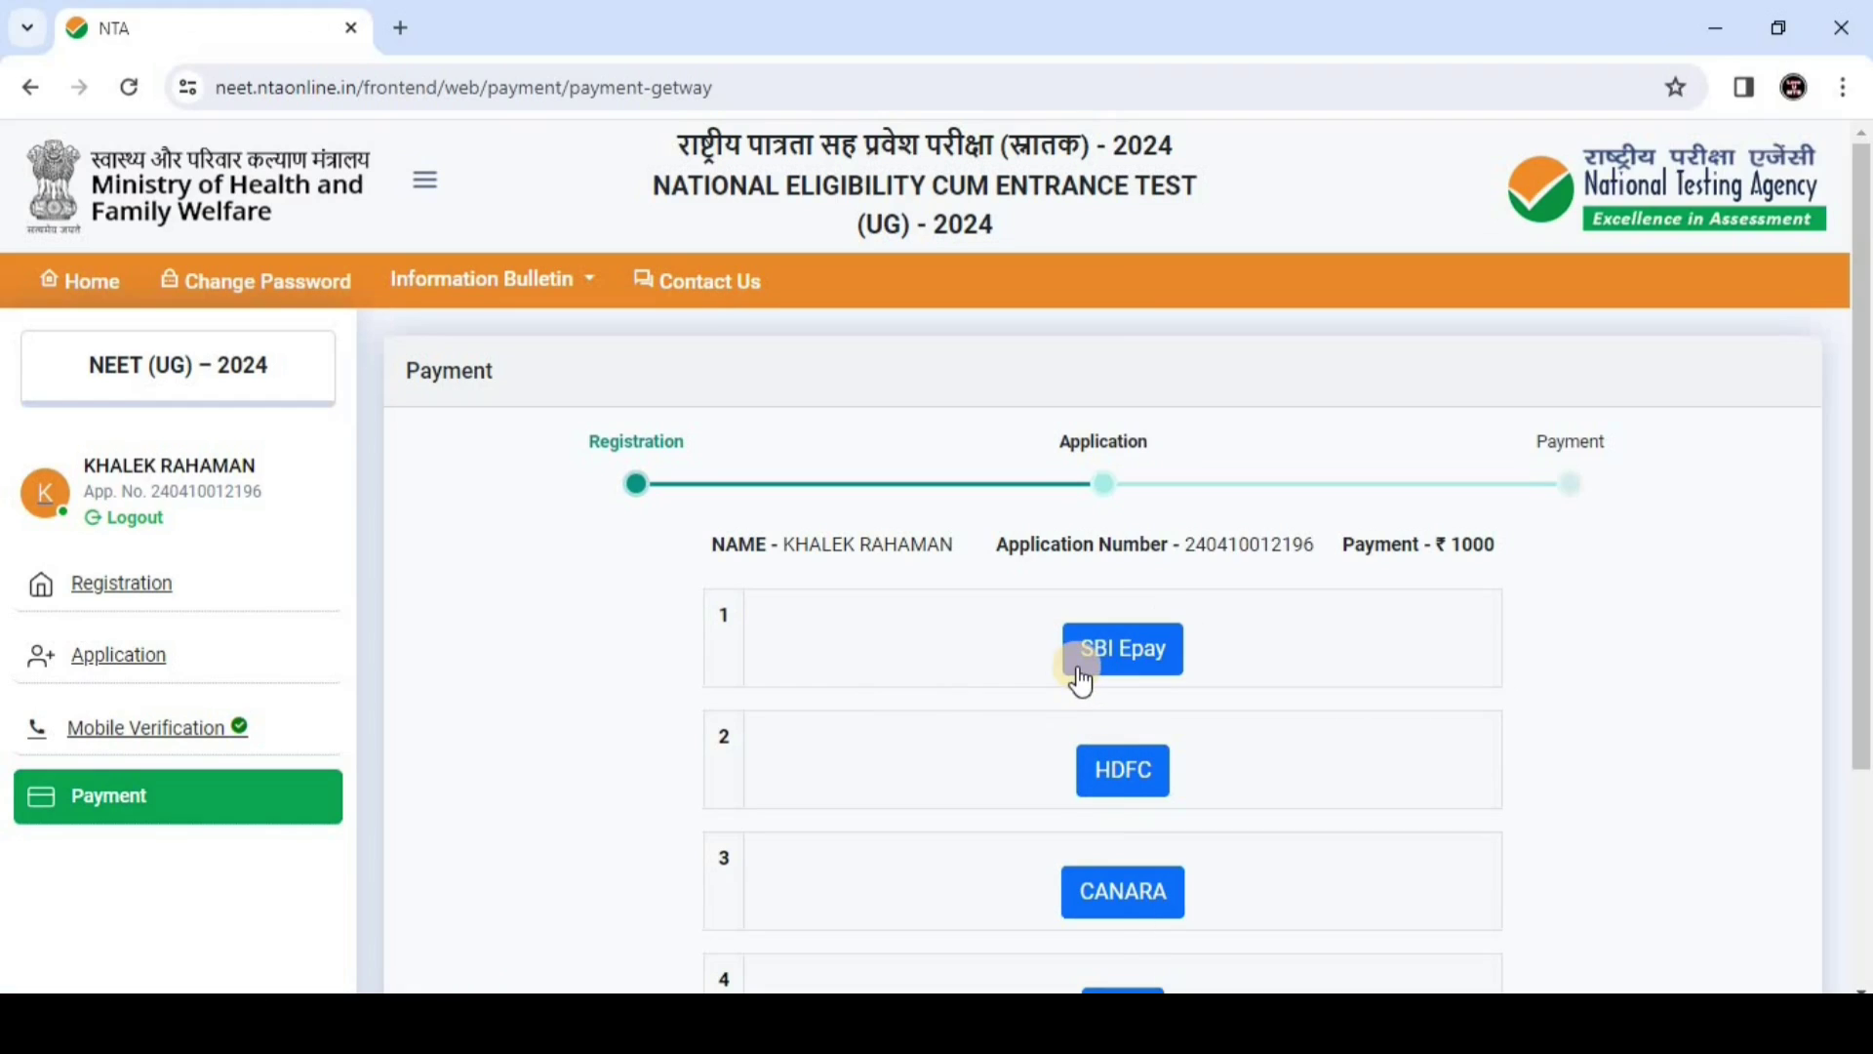
pyautogui.scroll(-3, 1120, 673)
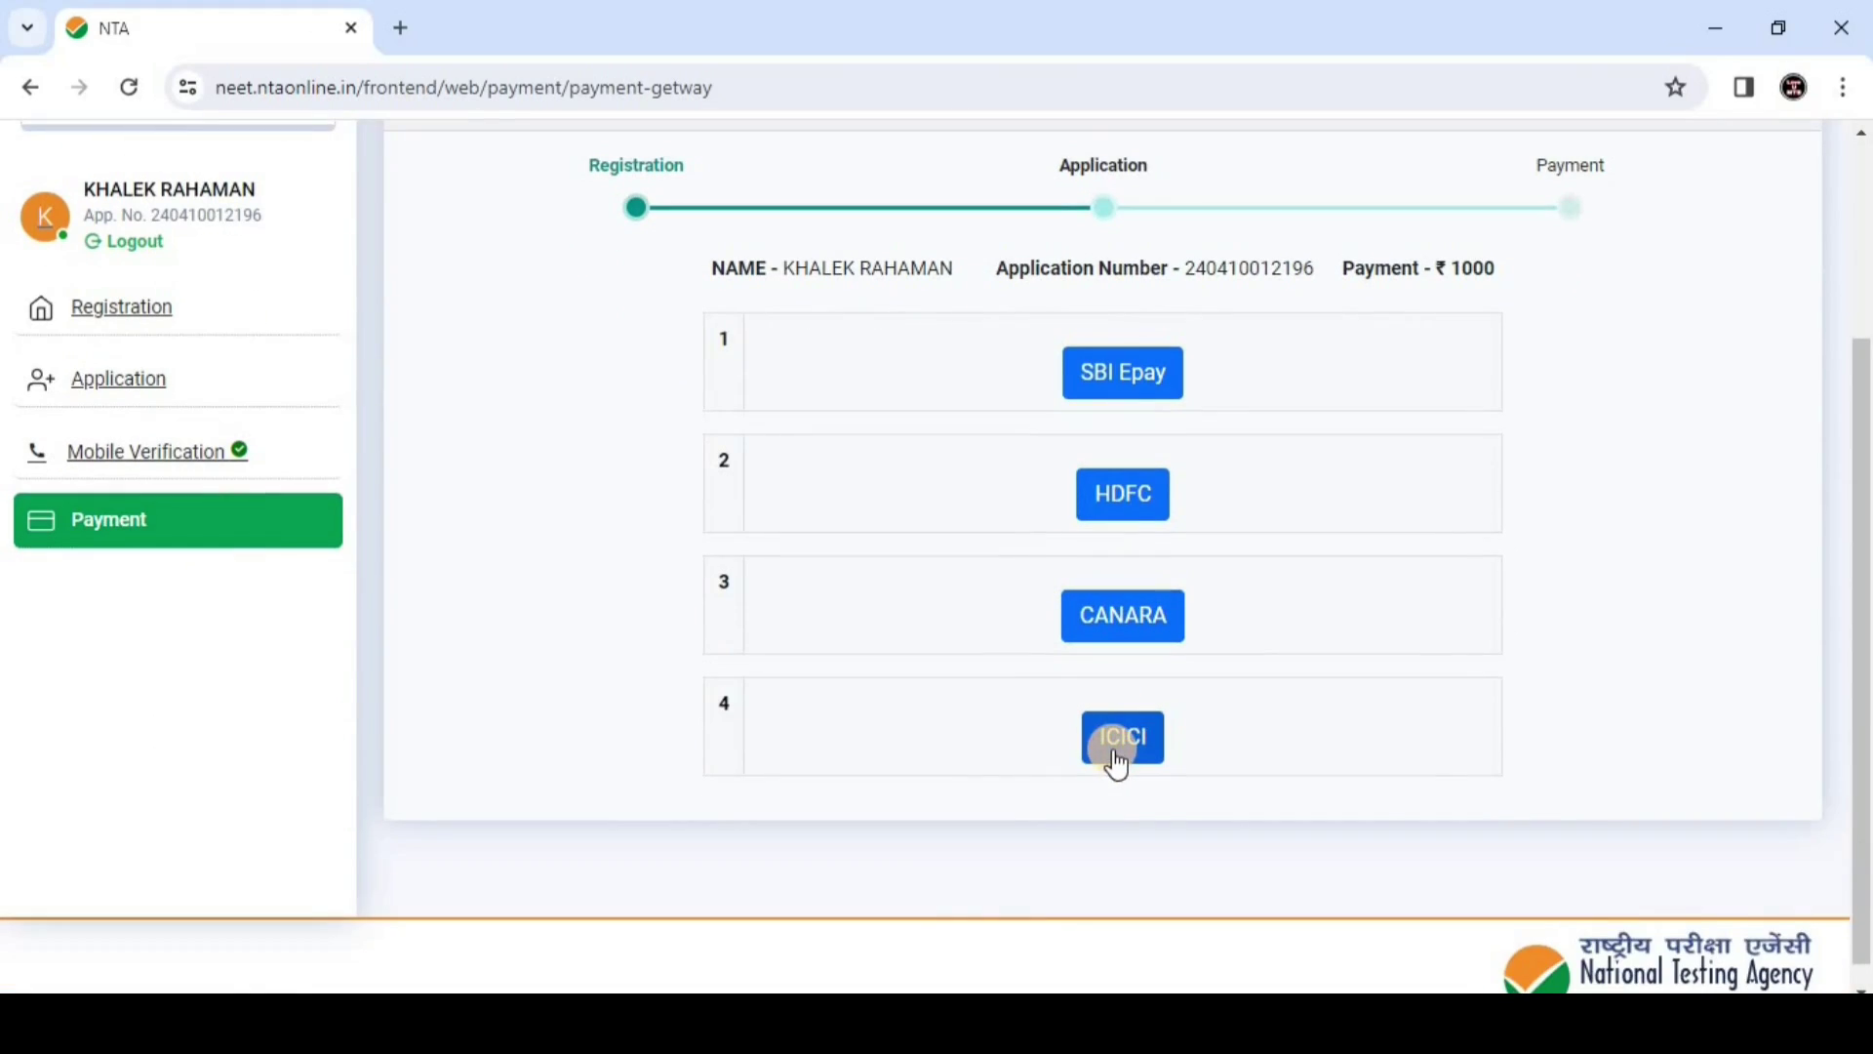
pyautogui.scroll(3, 1112, 761)
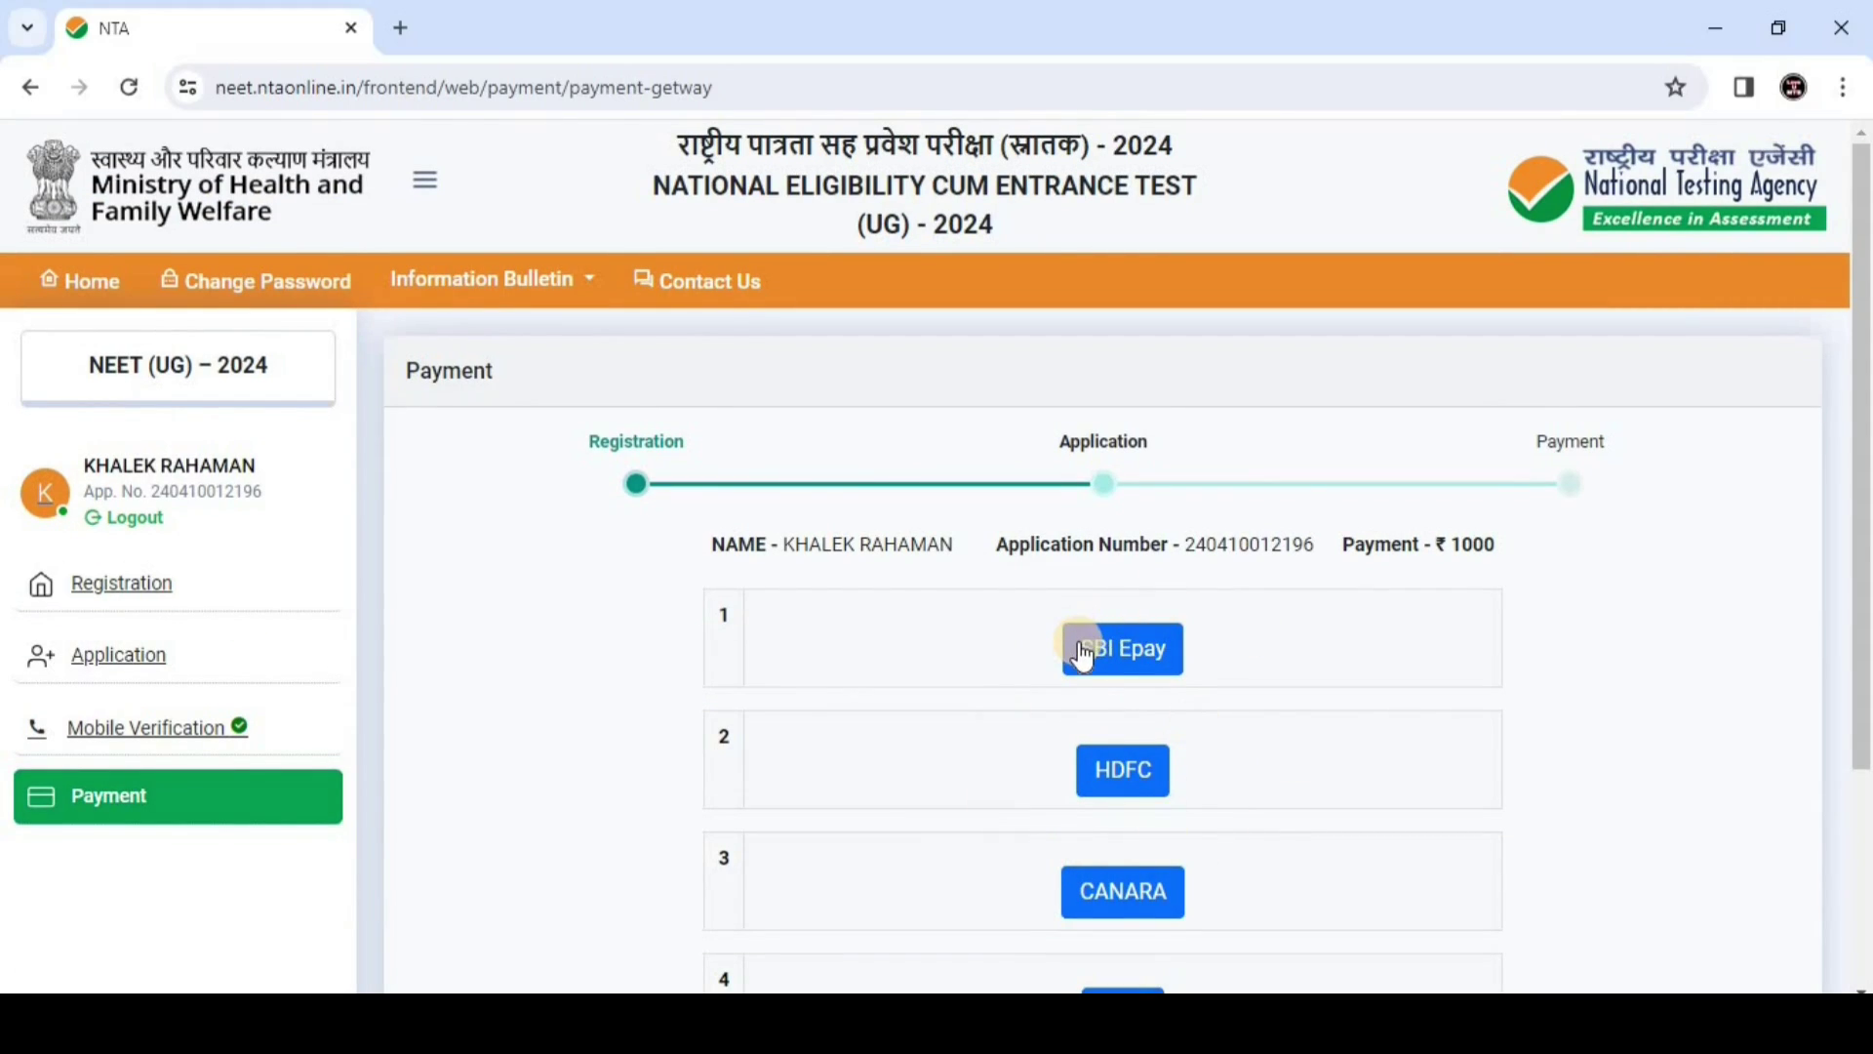
pyautogui.click(1083, 656)
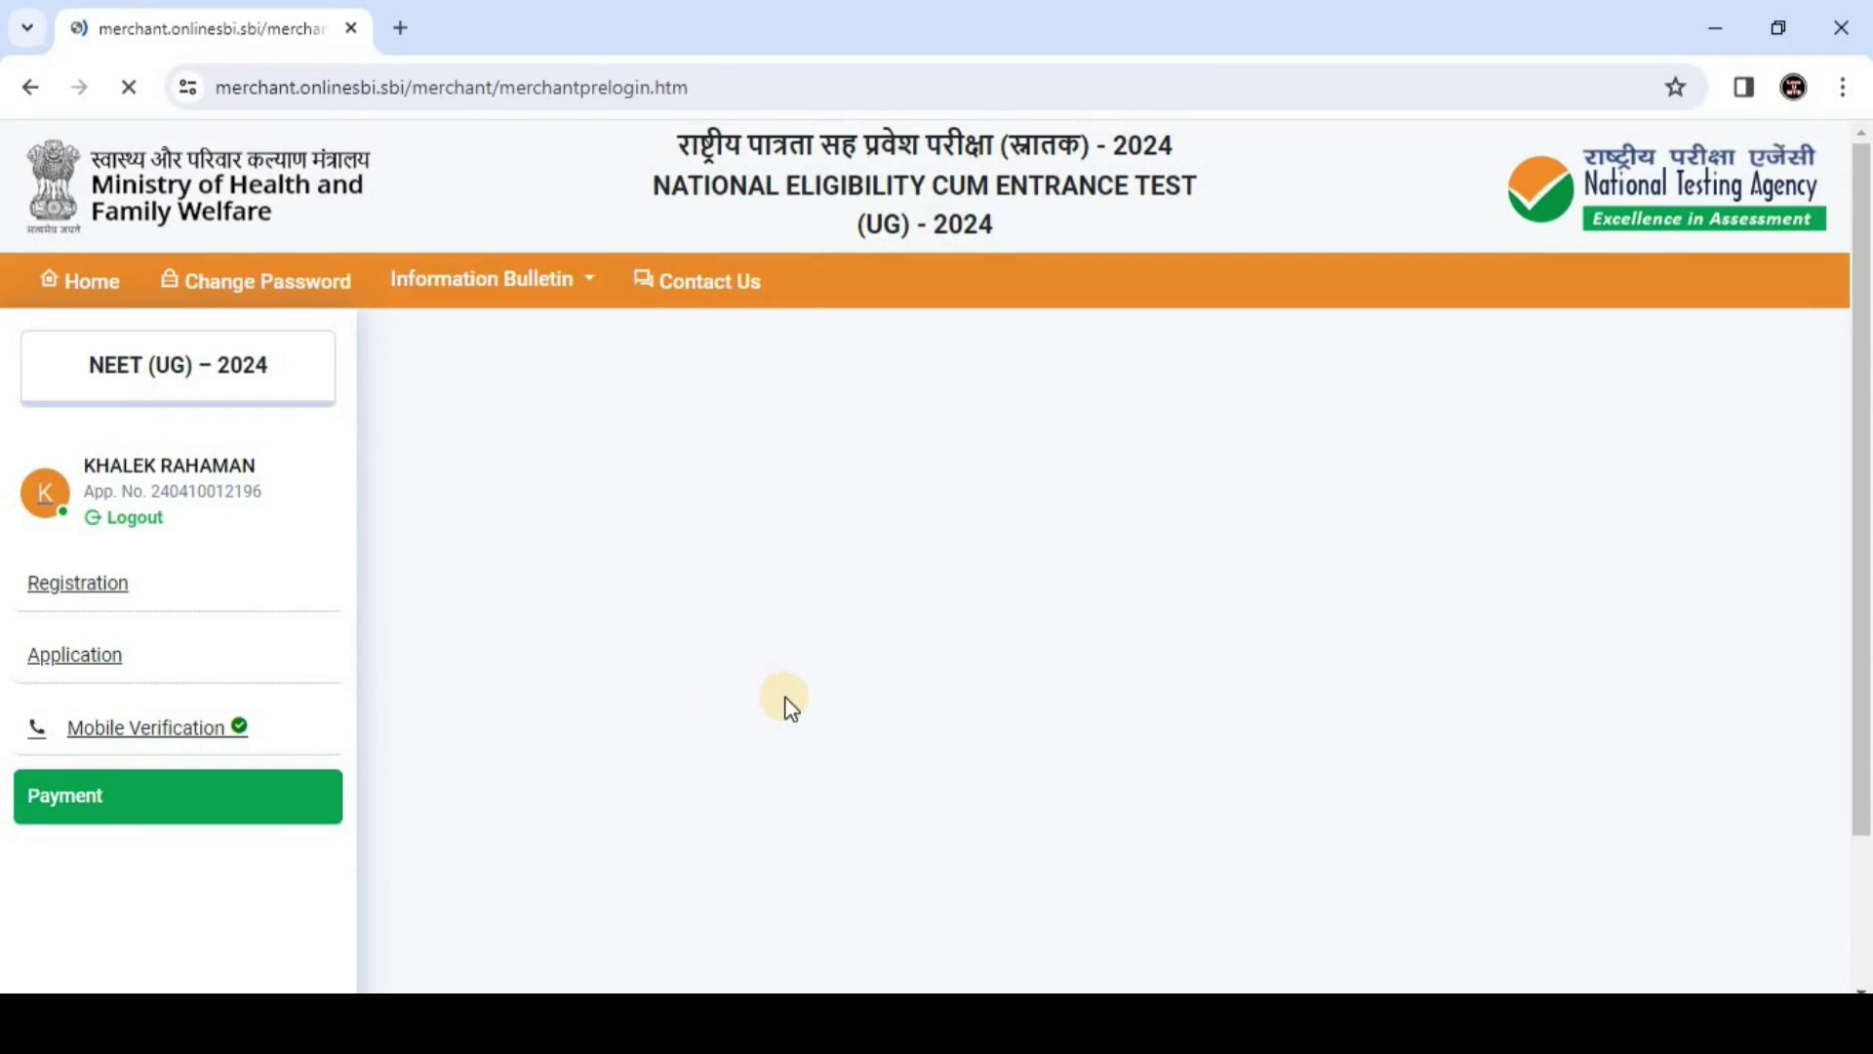
# - Select Other Bank Debit Cards and confirm the 1000 INR payment to NTA_NEET
pyautogui.scroll(-2, 786, 699)
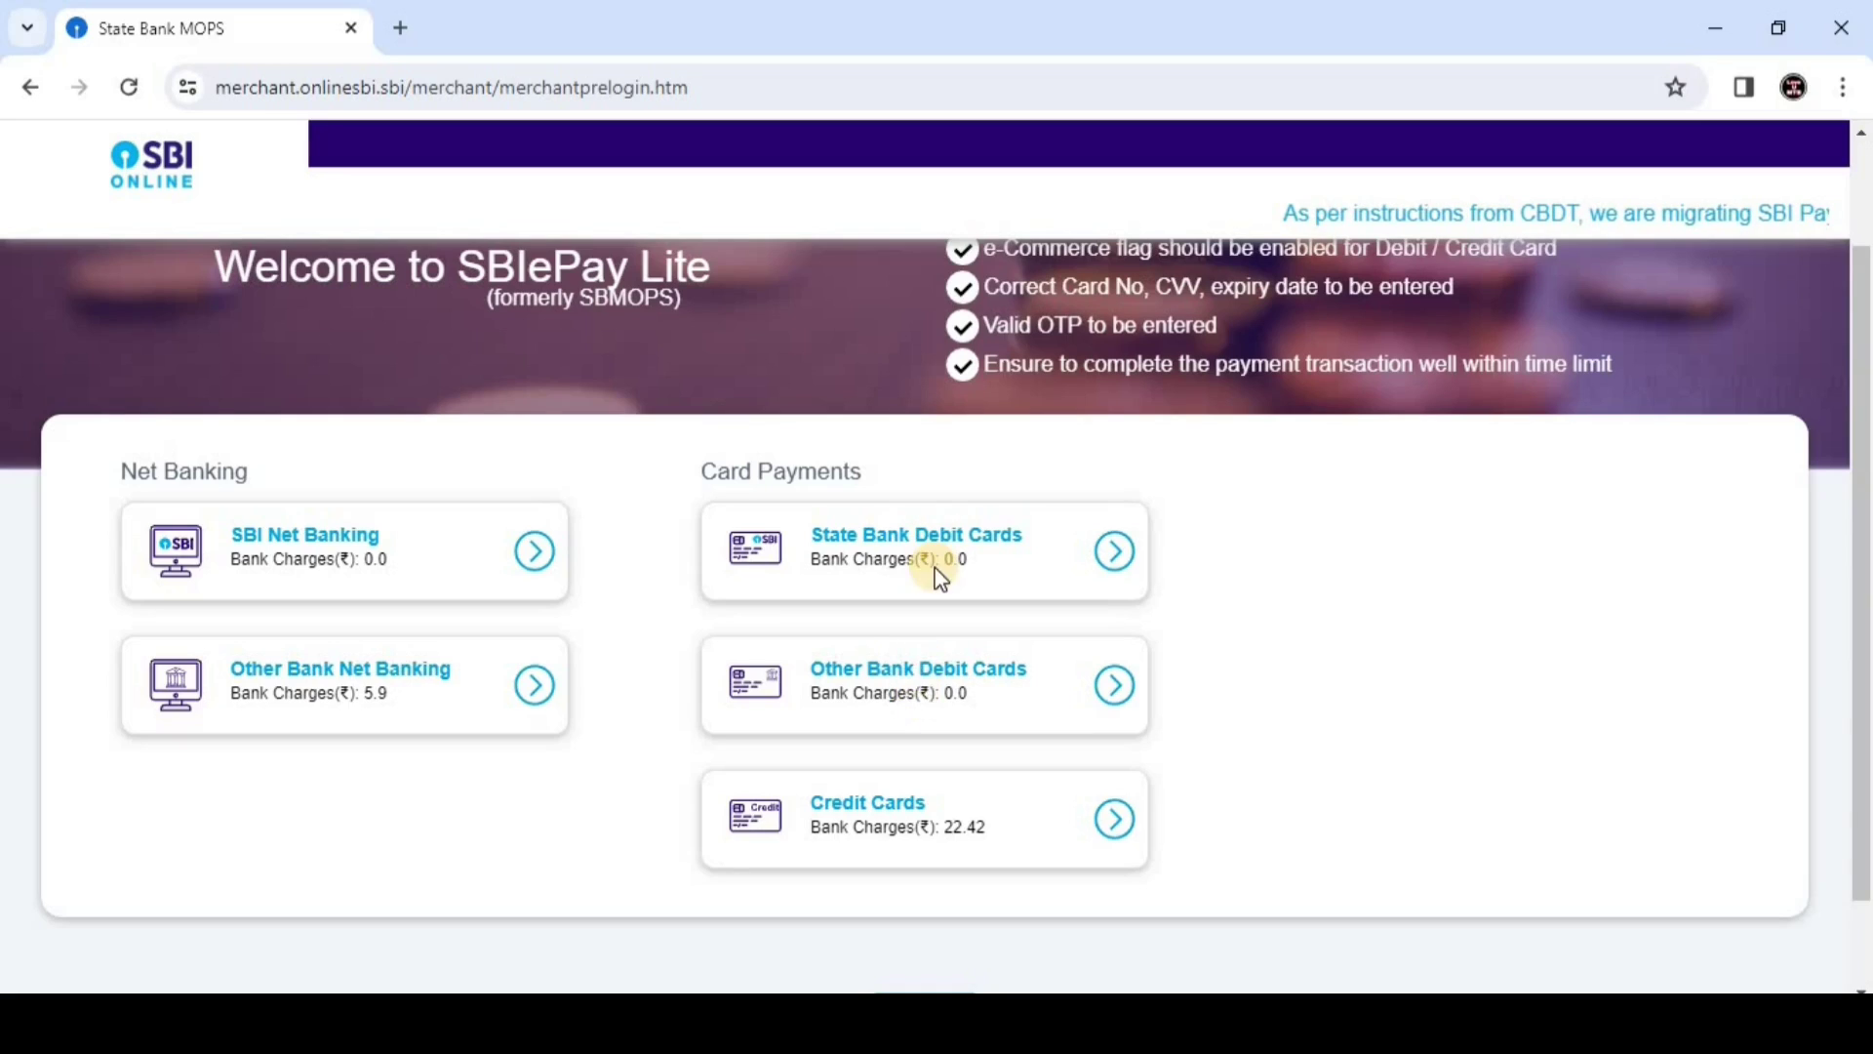
pyautogui.click(1115, 685)
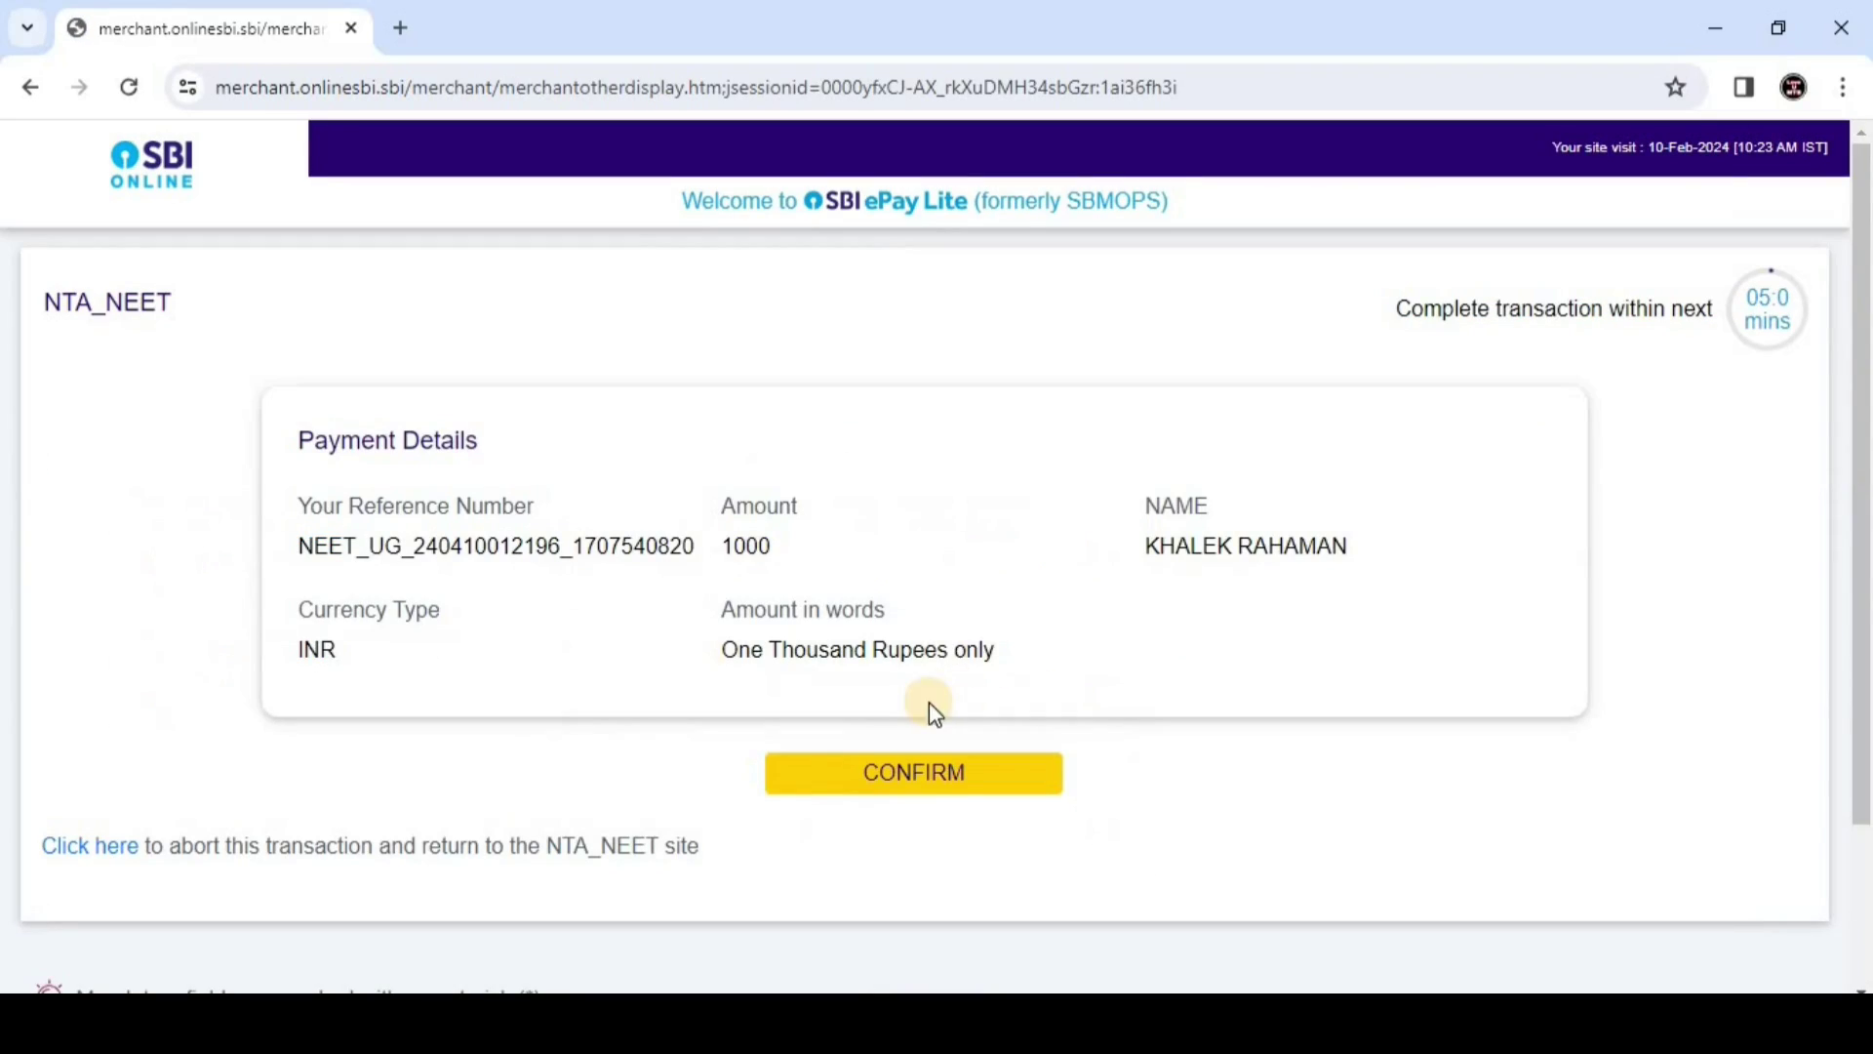
pyautogui.click(881, 780)
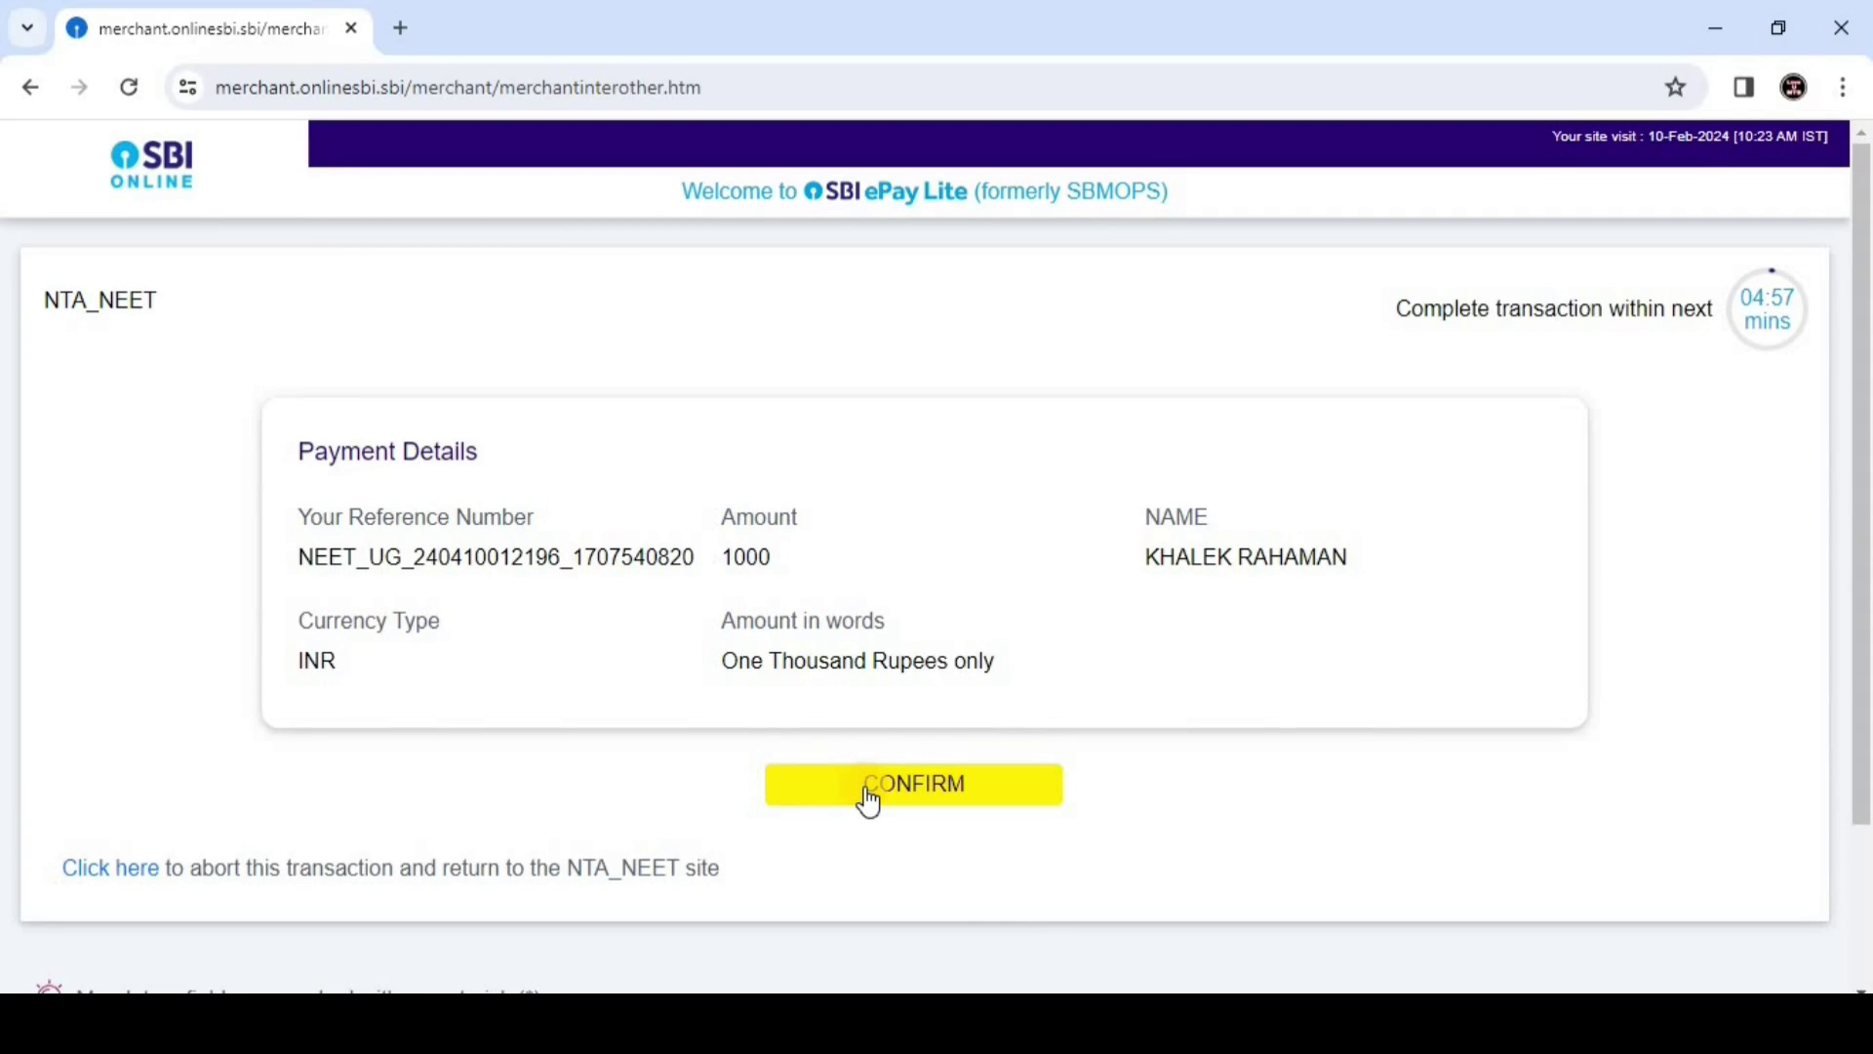
pyautogui.click(869, 786)
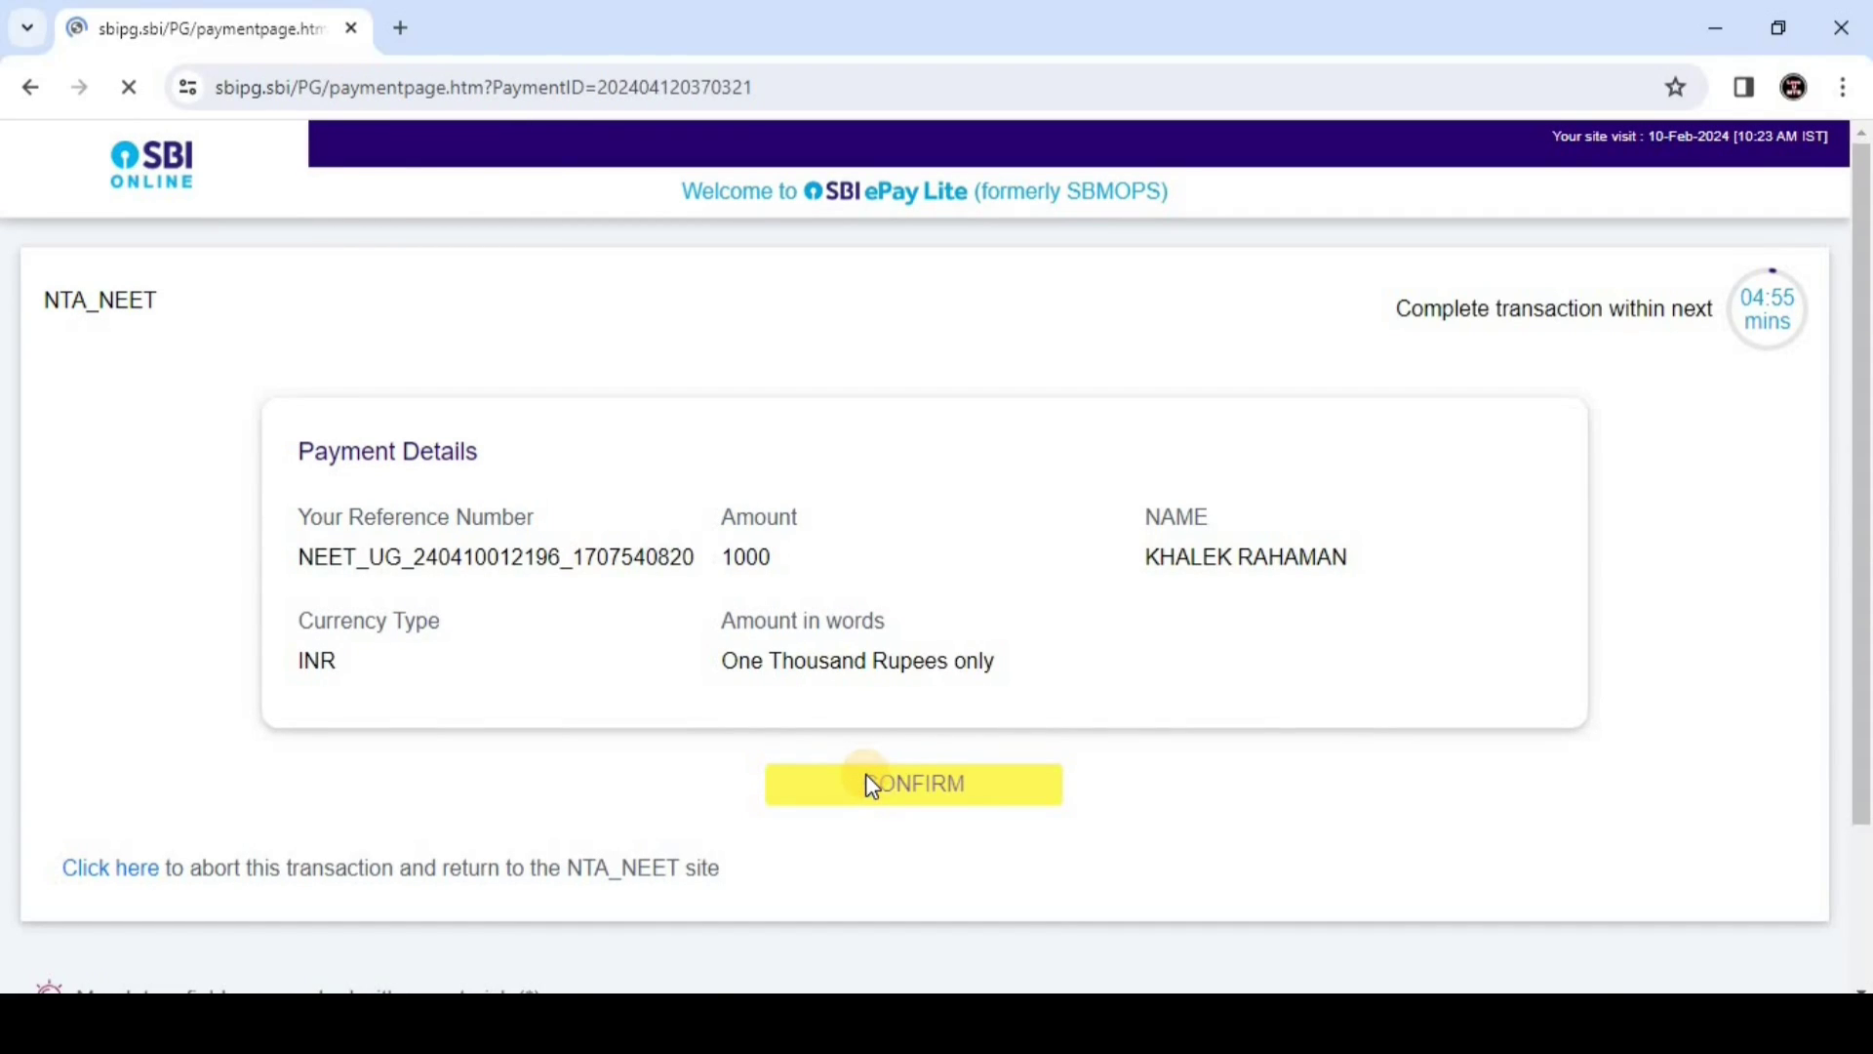